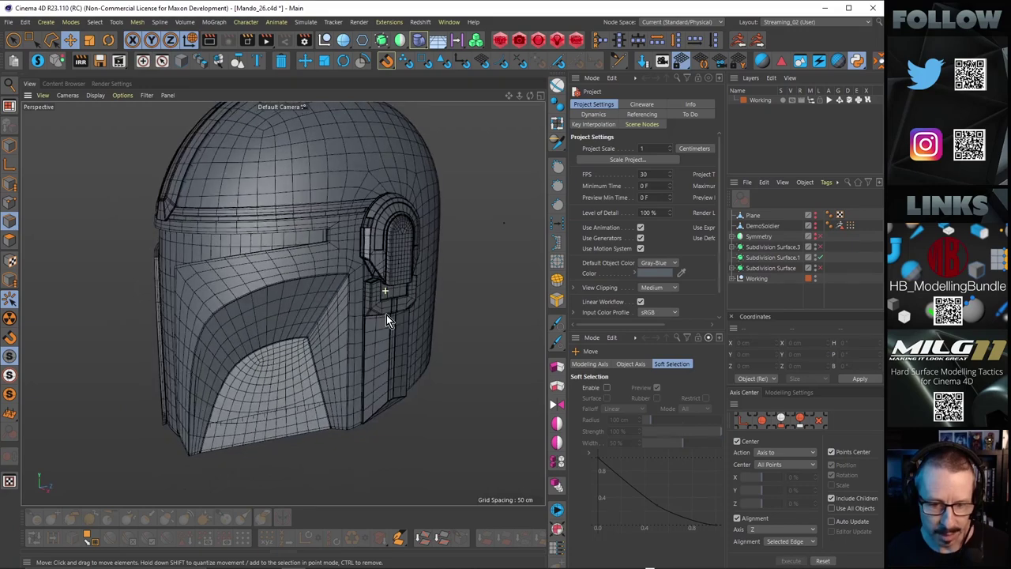
Step: Examine the ear piece on the helmet's side, including its arched rim, side notch and lower bracket
right_click_drag(393, 305, 422, 287, "alt")
middle_click_drag(422, 287, 370, 310, "alt")
left_click_drag(306, 244, 298, 297, "alt")
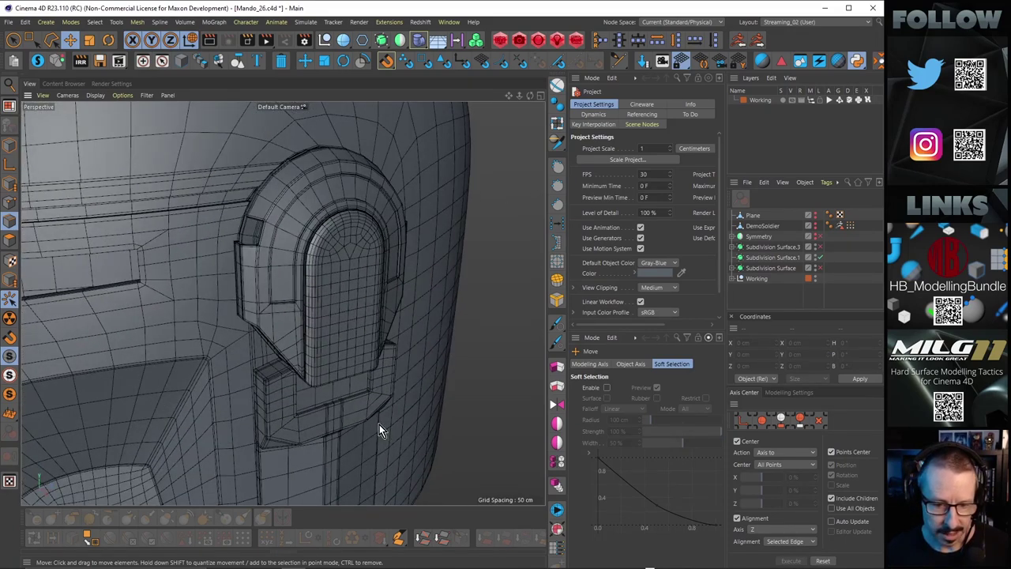
left_click_drag(333, 300, 315, 235, "alt")
scroll(339, 247, "up", 3)
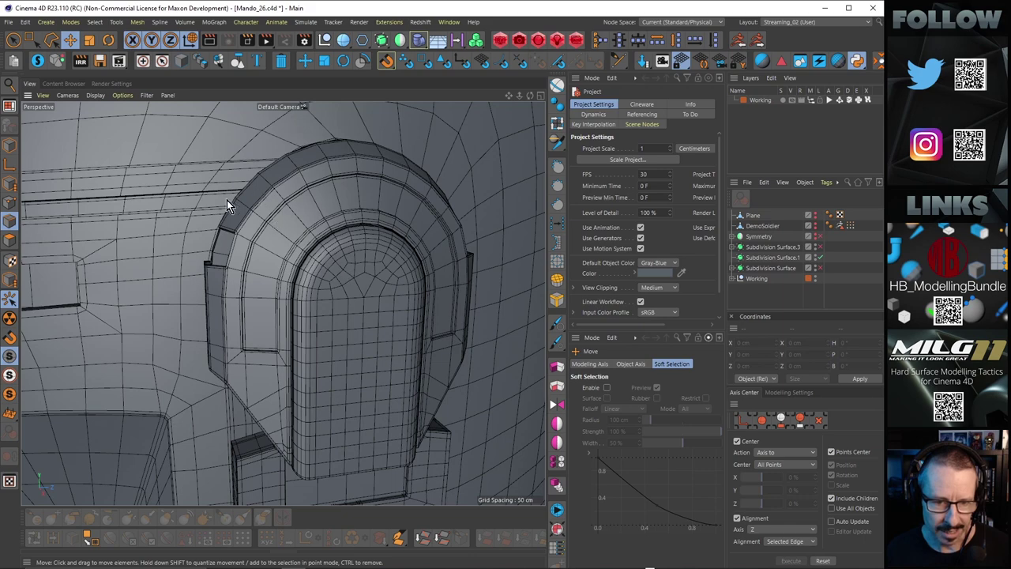
mouse_move(286, 220)
left_mouse_down("alt")
mouse_move(325, 228)
mouse_move(316, 210)
mouse_move(303, 232)
mouse_move(285, 227)
left_mouse_up("alt")
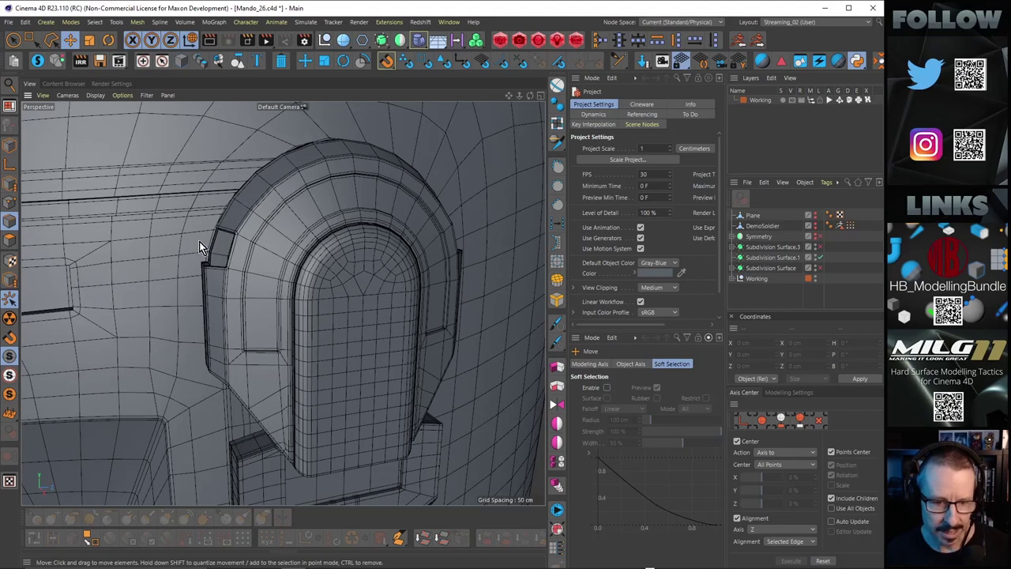
right_click_drag(199, 241, 285, 238, "alt")
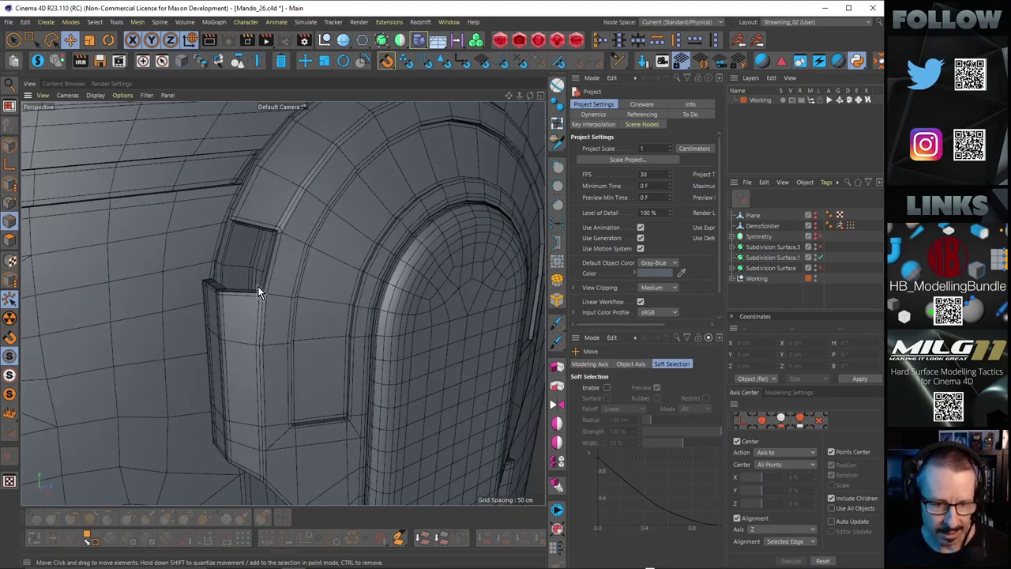
left_click_drag(264, 271, 280, 264, "alt")
right_click_drag(348, 261, 291, 262, "alt")
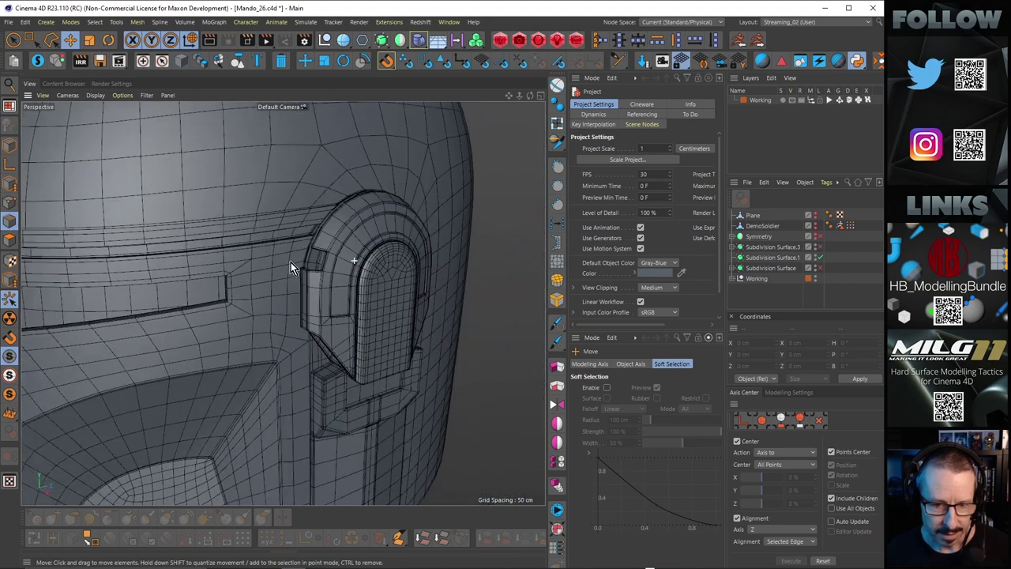
middle_click_drag(399, 266, 329, 266, "alt")
left_click_drag(329, 266, 286, 270, "alt")
right_click_drag(257, 258, 324, 245, "alt")
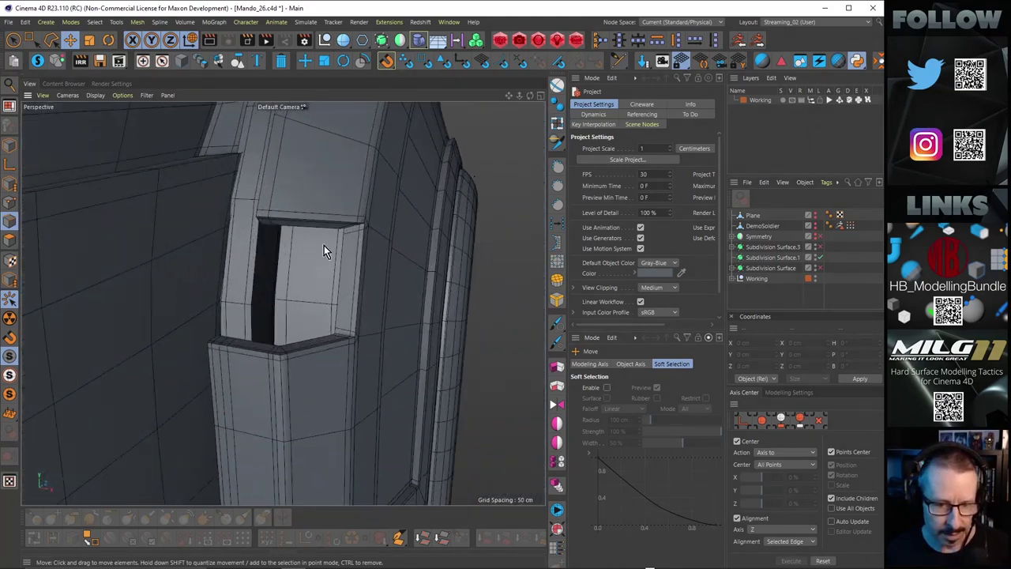
left_click_drag(267, 251, 327, 288, "alt")
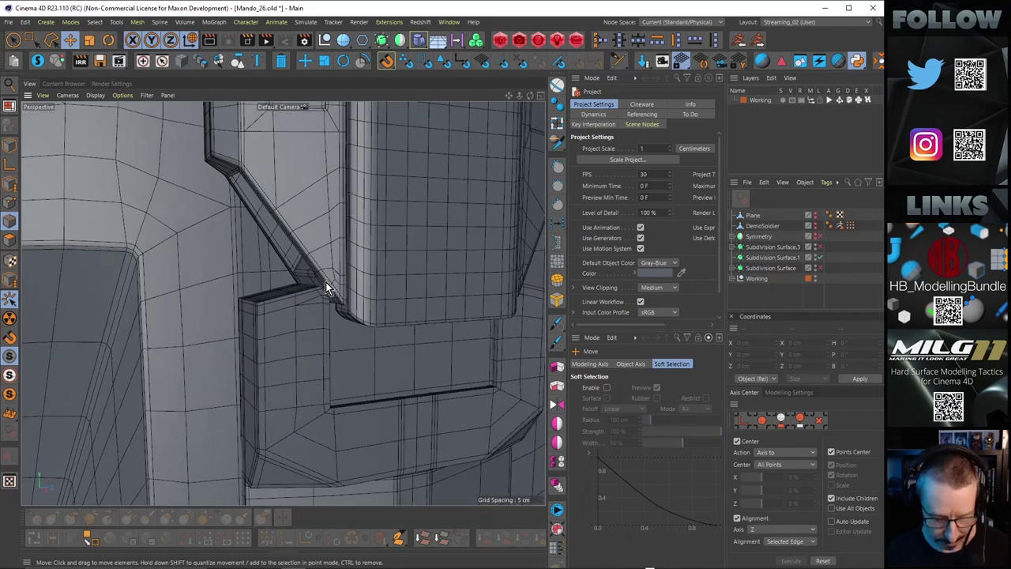
Step: Enable the Subdivision Surface.3 smoothing and switch the viewport's line display from Wireframe to Isoparms
left_click(820, 254)
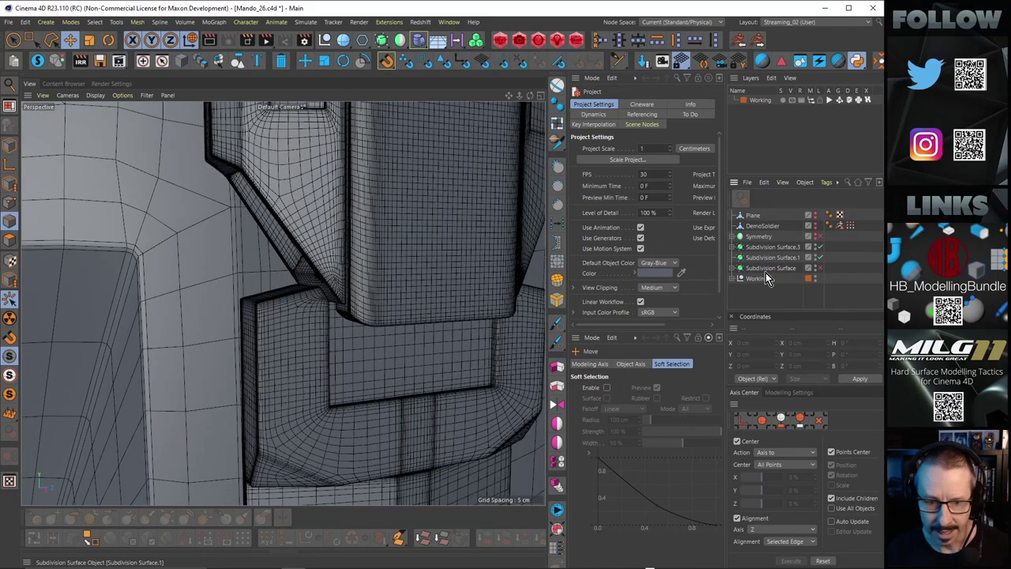
left_click_drag(357, 315, 200, 214, "alt")
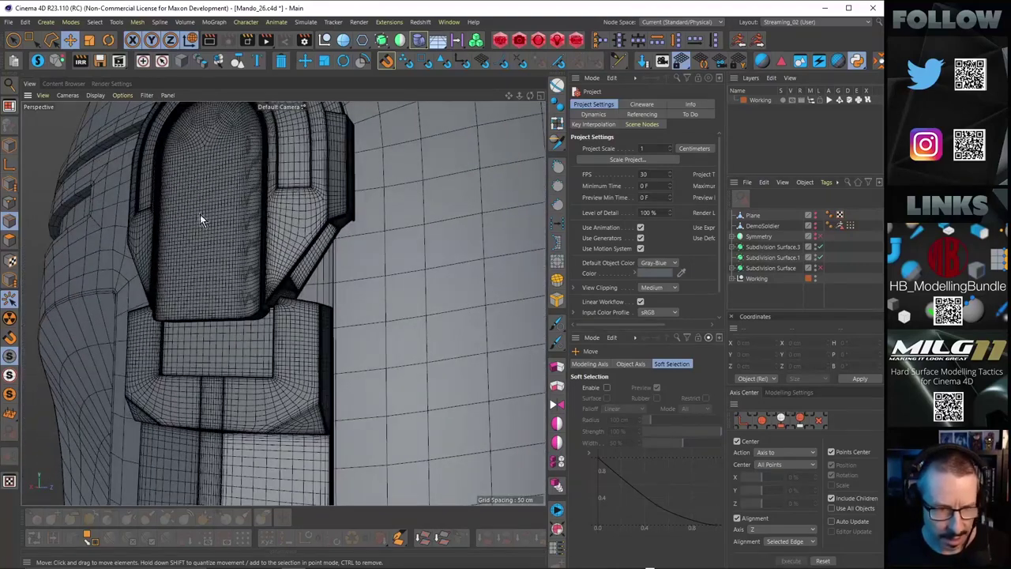
left_click(121, 96)
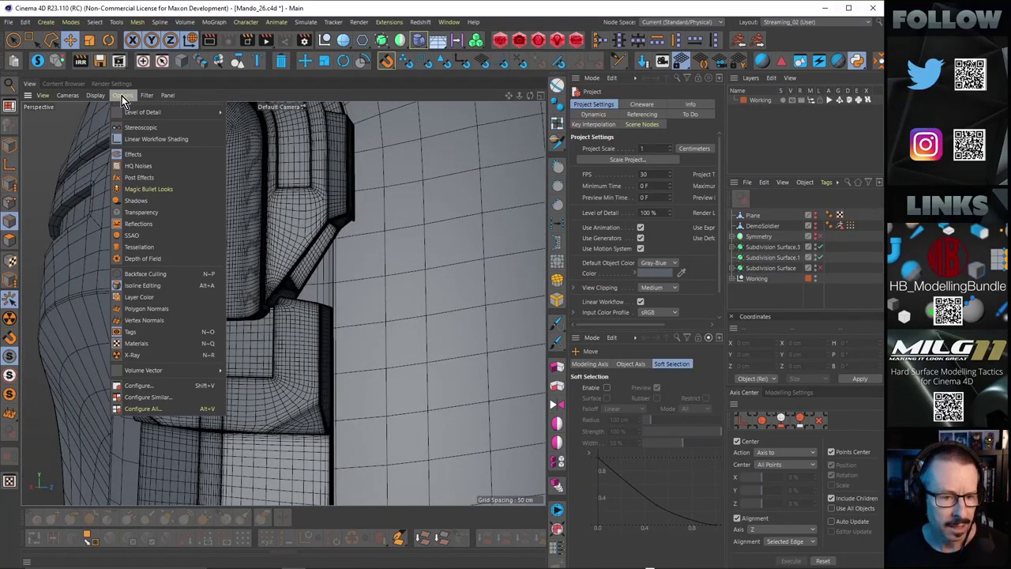
mouse_move(99, 95)
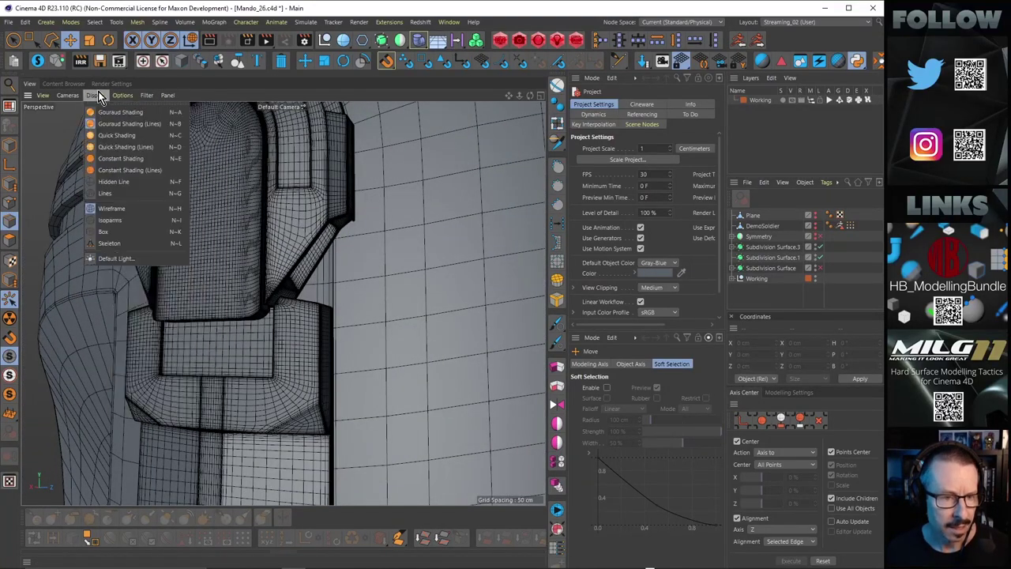
left_click(110, 220)
Step: Inspect the smoothed lower bracket and cheek panel, and render the helmet's side in the viewport
left_click_drag(286, 326, 352, 283, "alt")
right_click_drag(340, 291, 443, 305, "alt")
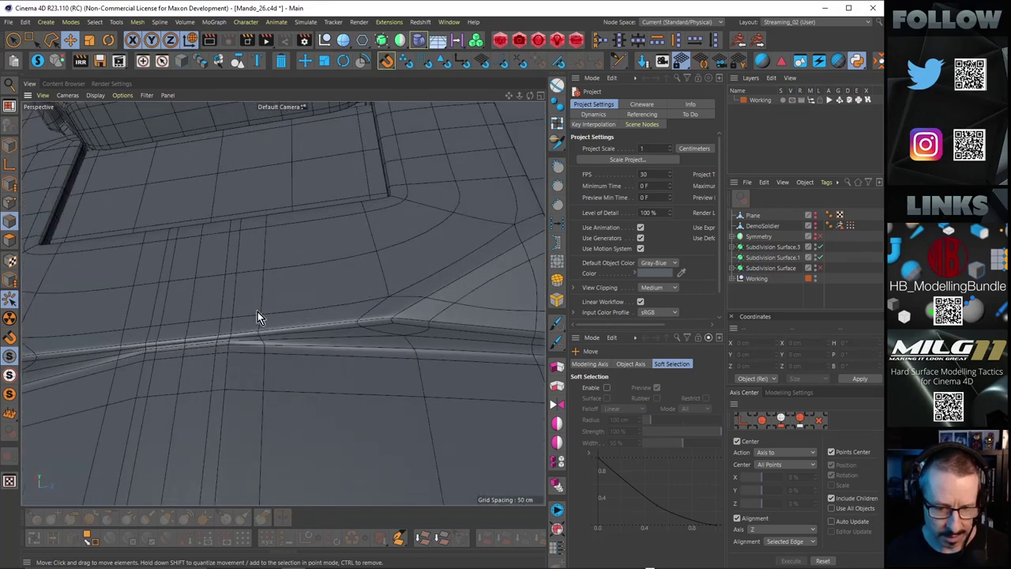
mouse_move(270, 345)
left_mouse_down("alt")
mouse_move(355, 355)
mouse_move(266, 345)
mouse_move(289, 348)
left_mouse_up("alt")
left_click_drag(353, 365, 372, 241, "alt")
right_click_drag(372, 239, 284, 239, "alt")
left_click_drag(284, 239, 364, 229, "alt")
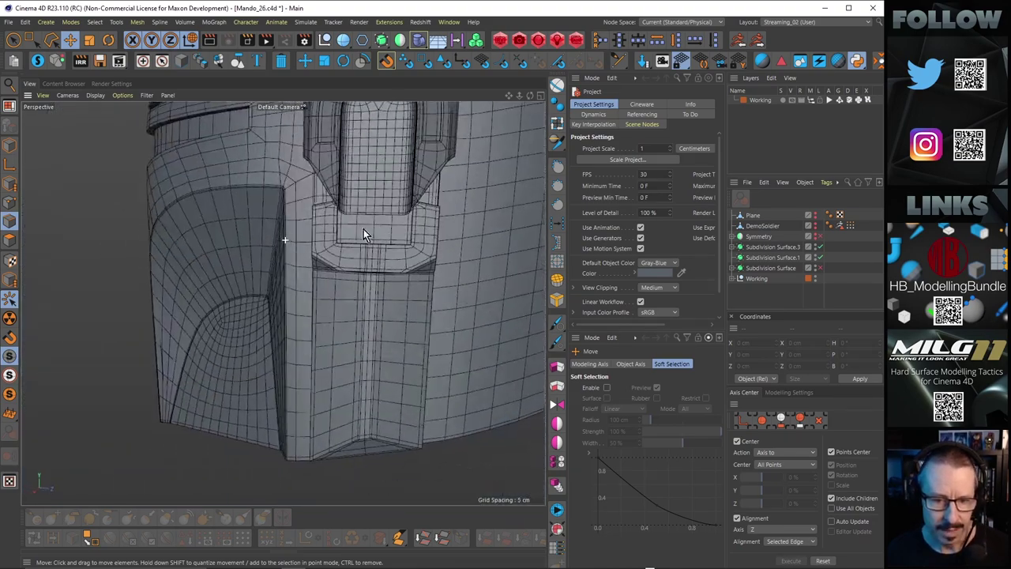
right_click_drag(388, 221, 371, 245, "alt")
left_click_drag(371, 244, 359, 226, "alt")
middle_click_drag(359, 225, 336, 319, "alt")
left_click_drag(337, 318, 336, 297, "alt")
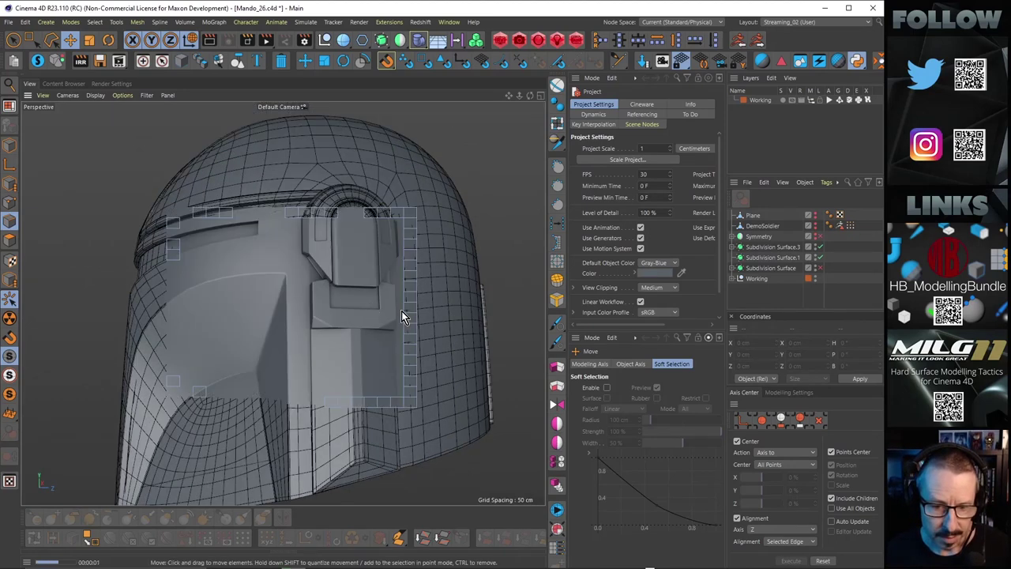
key("ctrl+r")
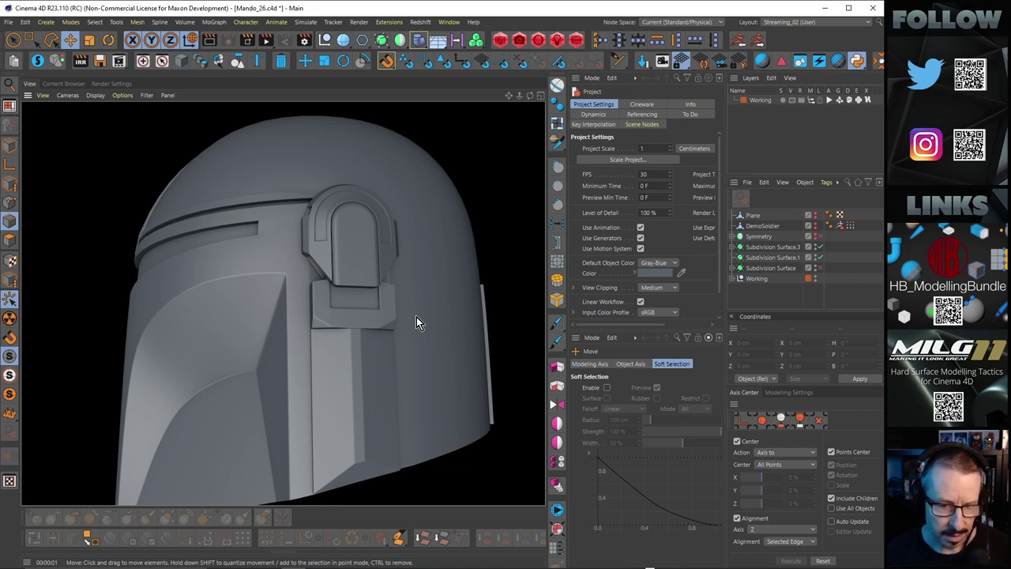
Step: Select the helmet shell mesh under Subdivision Surface and switch to point editing
scroll(313, 266, "up", 6)
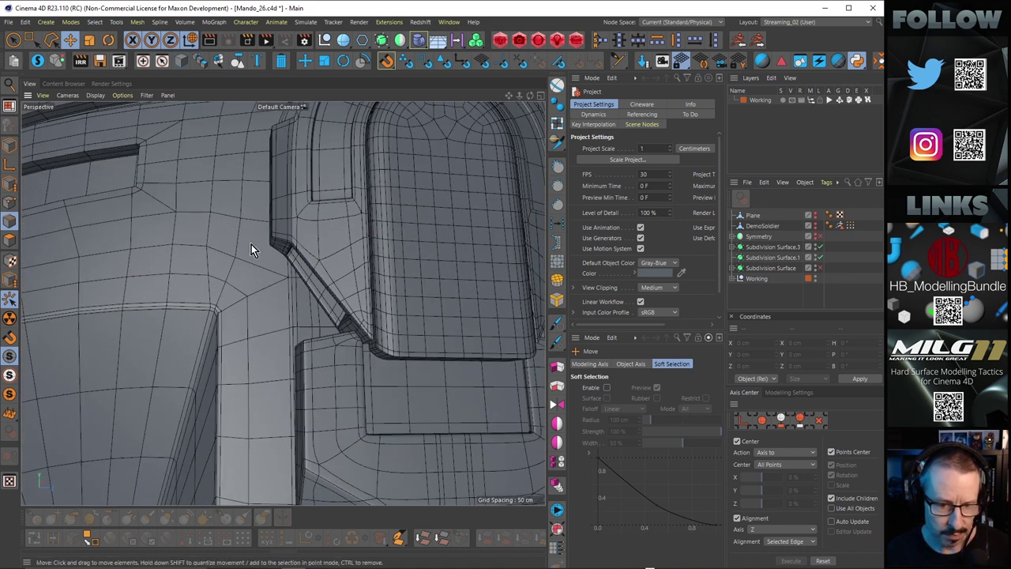
left_click_drag(282, 324, 308, 305, "alt")
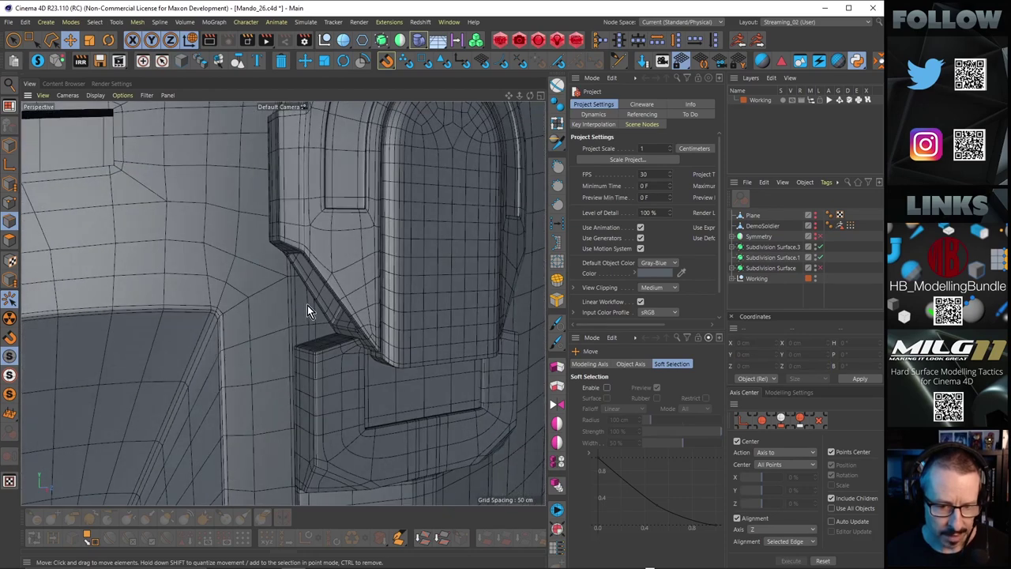
left_click_drag(293, 398, 288, 274, "alt")
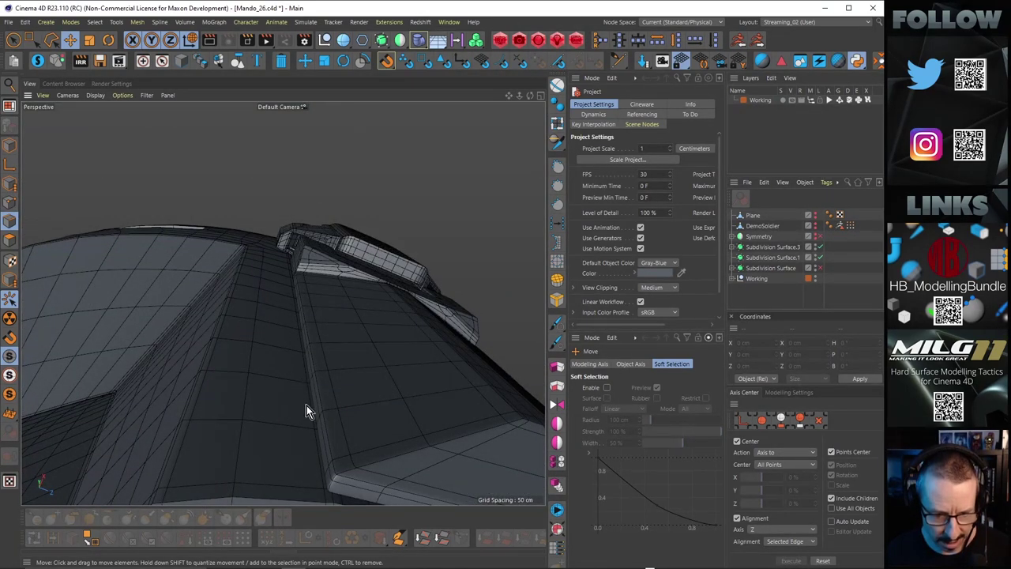
left_click_drag(322, 449, 258, 247, "alt")
middle_click(276, 226)
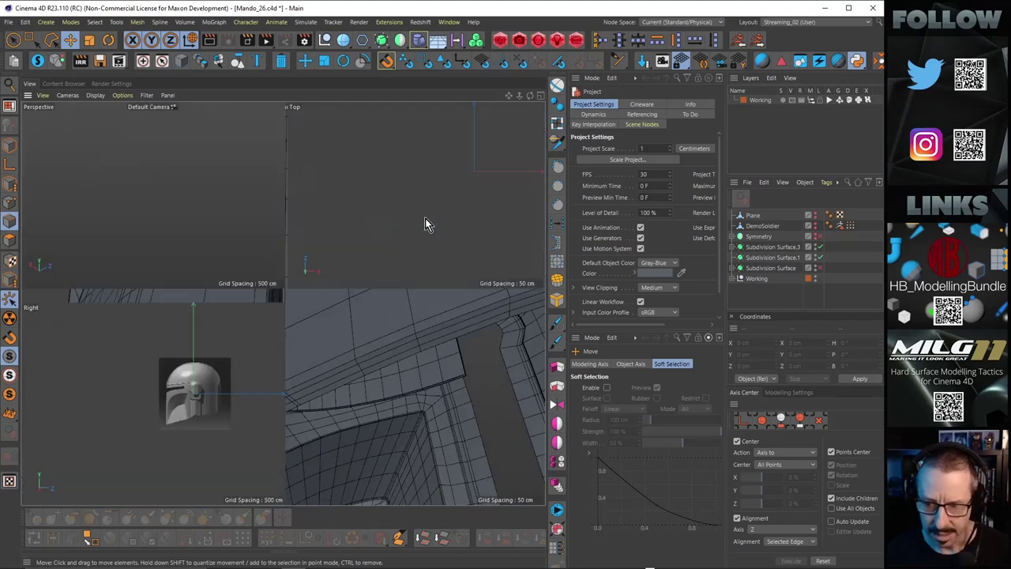
middle_click(288, 227)
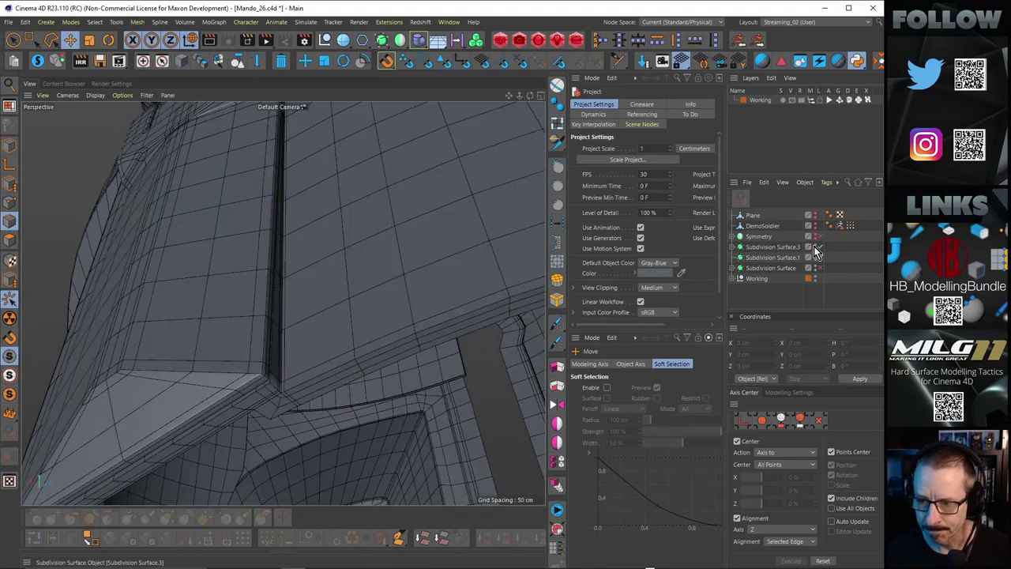
left_click(458, 235)
right_click_drag(399, 232, 332, 255, "alt")
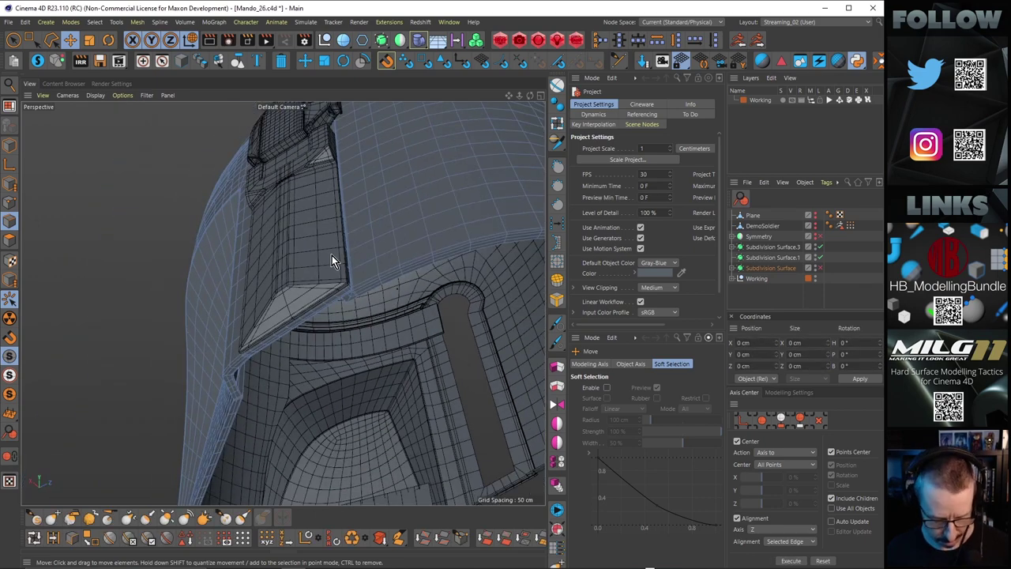
key("Return")
left_click_drag(453, 289, 471, 404, "alt")
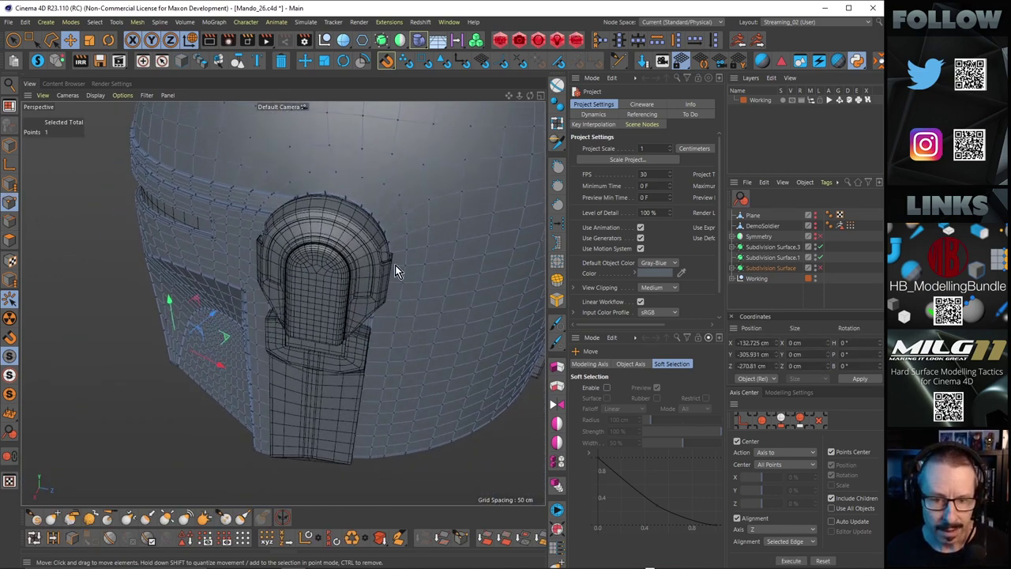
Step: Activate the Brush tool and reduce its radius to 28.508 cm for work around the ear piece
scroll(396, 271, "up", 5)
key("m")
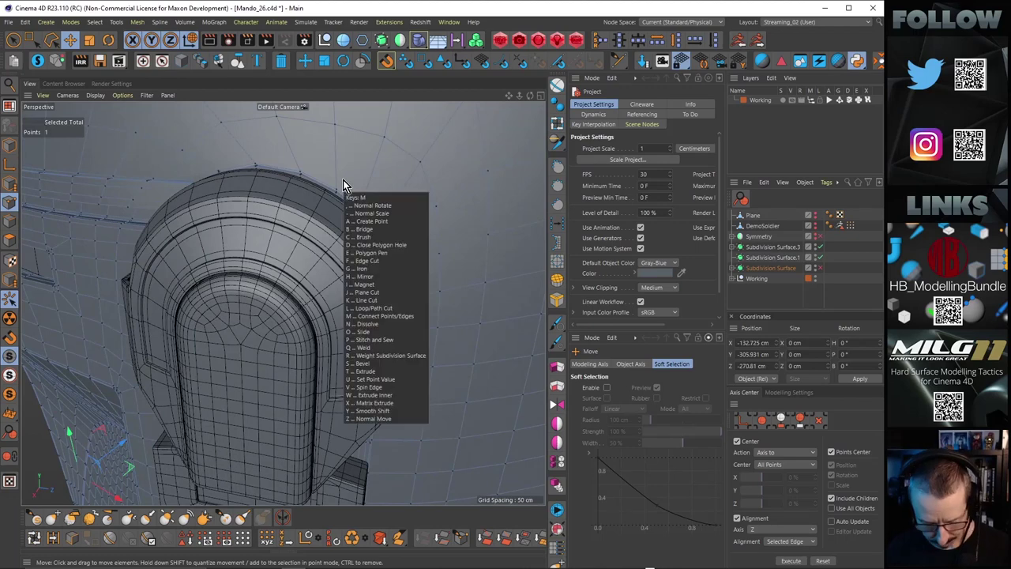
key("c")
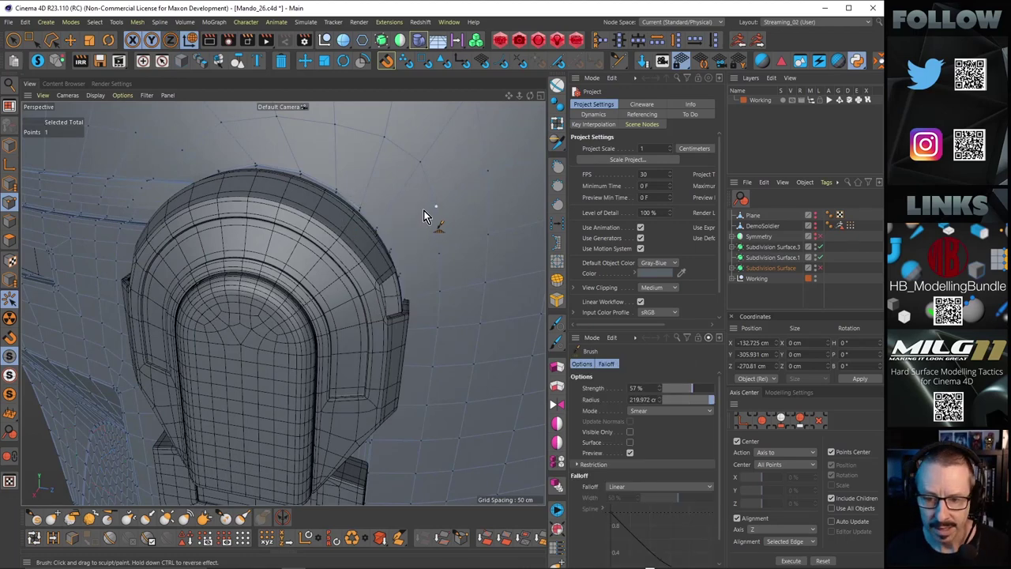
left_click(563, 339)
left_click(562, 339)
left_click(563, 339)
left_click(563, 340)
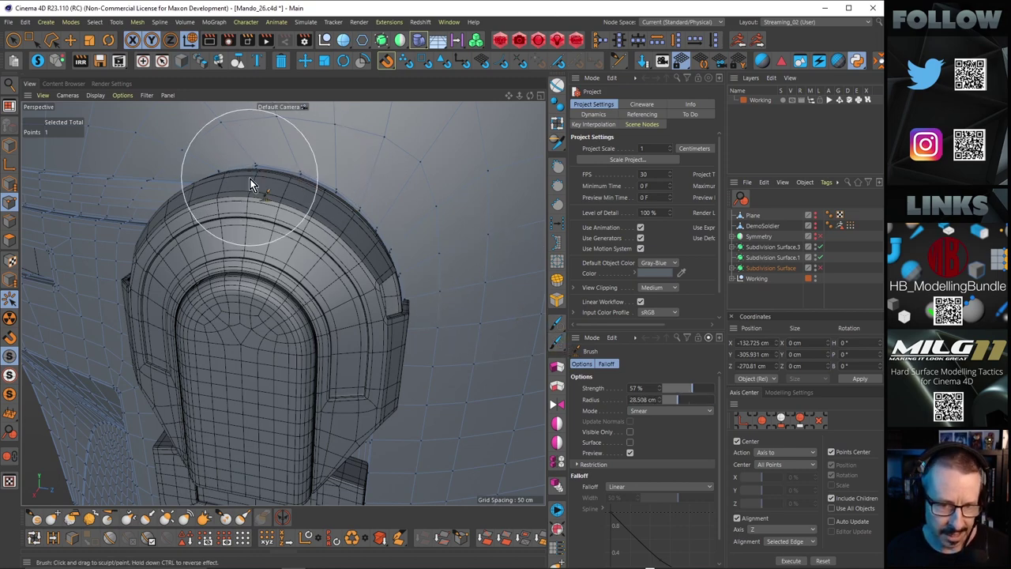
Step: Smear the shell points along the ear piece's upper arch and select all points of the shell
mouse_move(262, 178)
left_mouse_down("alt")
mouse_move(296, 153)
mouse_move(295, 169)
mouse_move(216, 194)
mouse_move(263, 201)
mouse_move(194, 180)
left_mouse_up("alt")
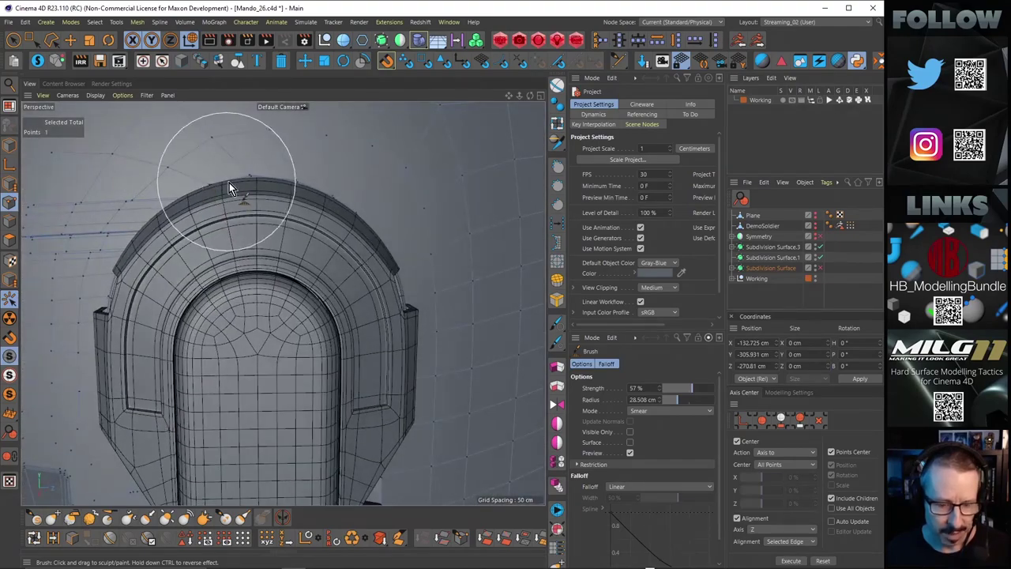
mouse_move(271, 175)
left_mouse_down("alt")
mouse_move(270, 216)
mouse_move(284, 234)
mouse_move(310, 211)
mouse_move(394, 187)
mouse_move(226, 184)
mouse_move(237, 190)
left_mouse_up("alt")
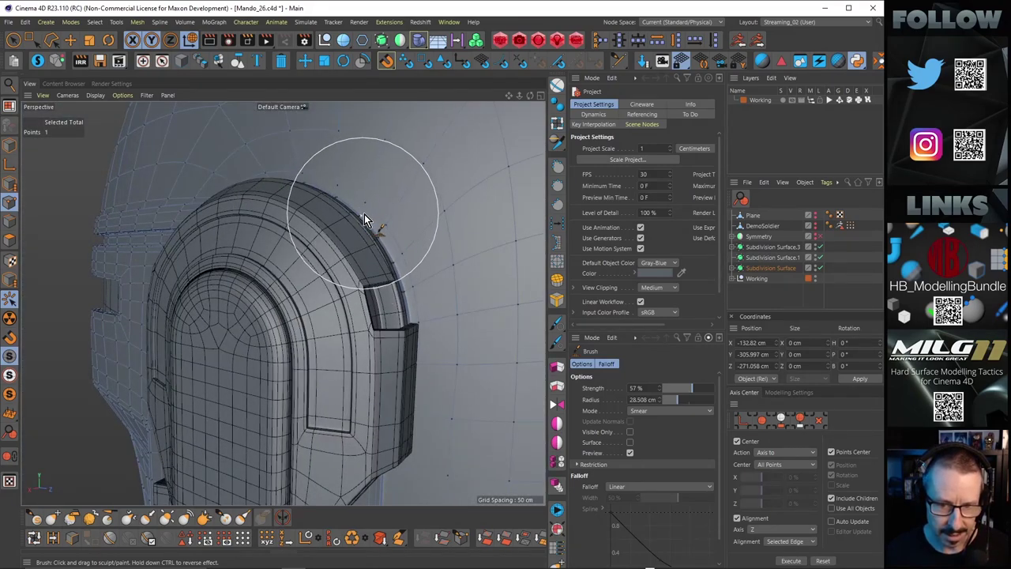
key("ctrl+a")
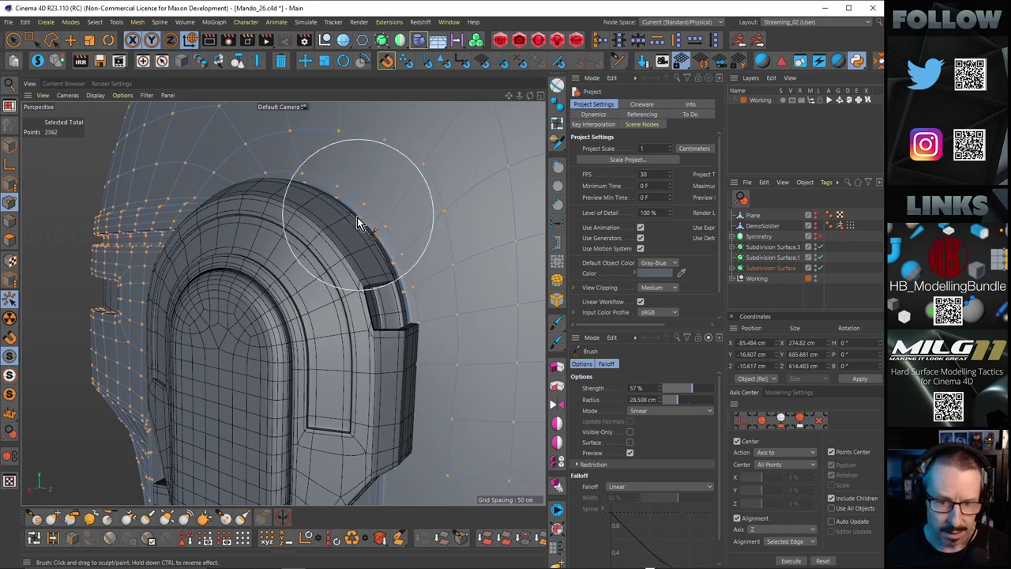
Step: Smear the shell points beside the notch on the ear piece's upper rear edge to fit its outline
mouse_move(384, 293)
left_mouse_down("alt")
mouse_move(364, 207)
mouse_move(379, 194)
left_mouse_up("alt")
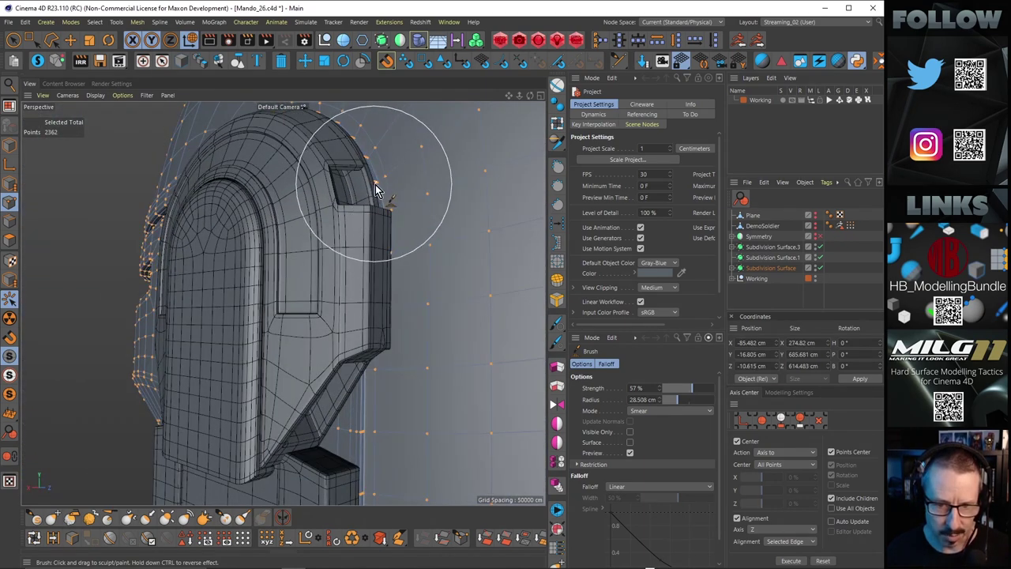
scroll(376, 193, "up", 10)
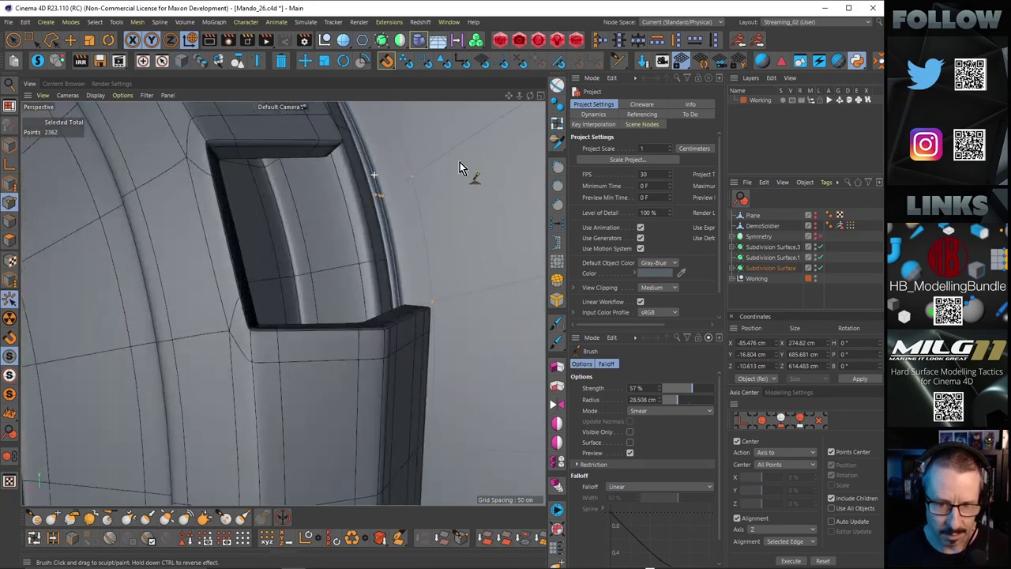
left_click_drag(384, 202, 303, 226, "alt")
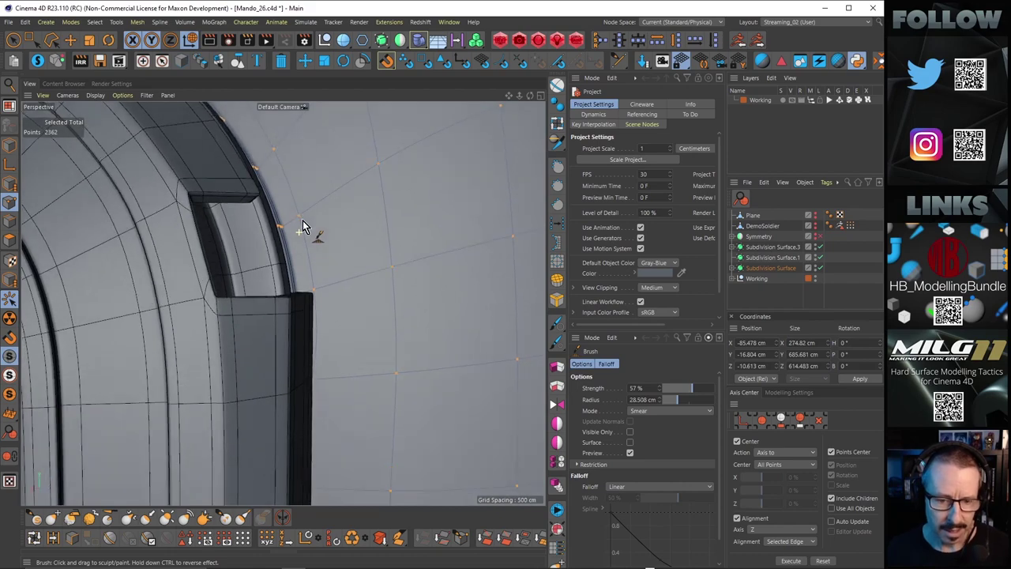
right_click_drag(303, 226, 254, 261, "alt")
mouse_move(320, 232)
left_mouse_down("alt")
mouse_move(312, 139)
mouse_move(320, 177)
left_mouse_up("alt")
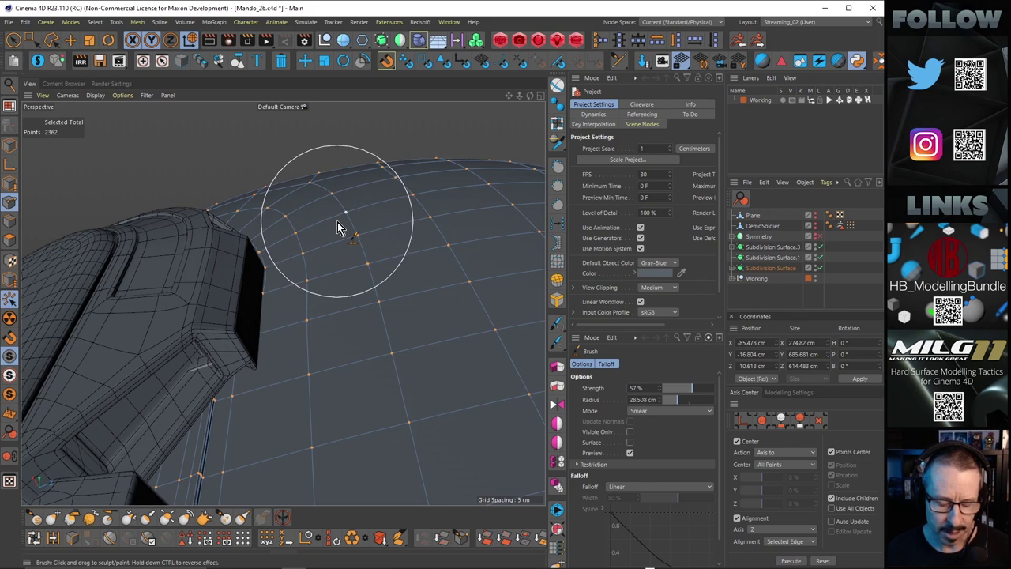
left_click_drag(280, 212, 302, 300, "alt")
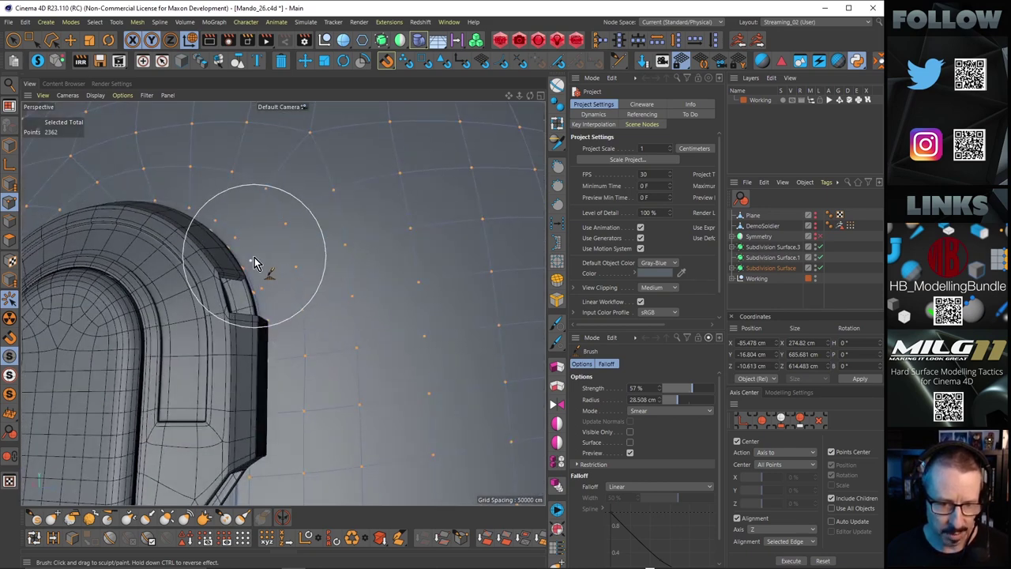
left_click_drag(252, 259, 251, 264)
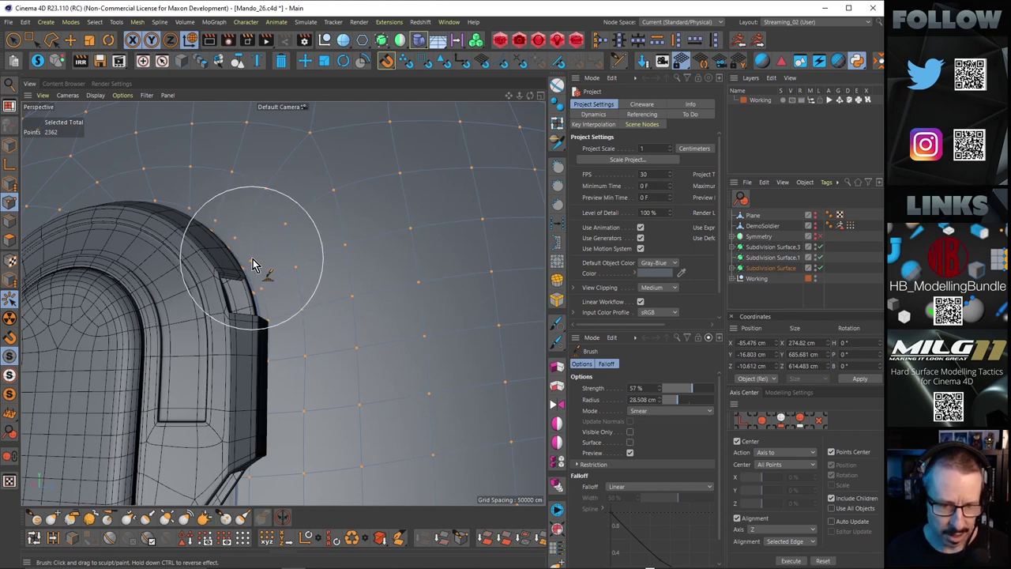
left_click_drag(252, 259, 253, 258)
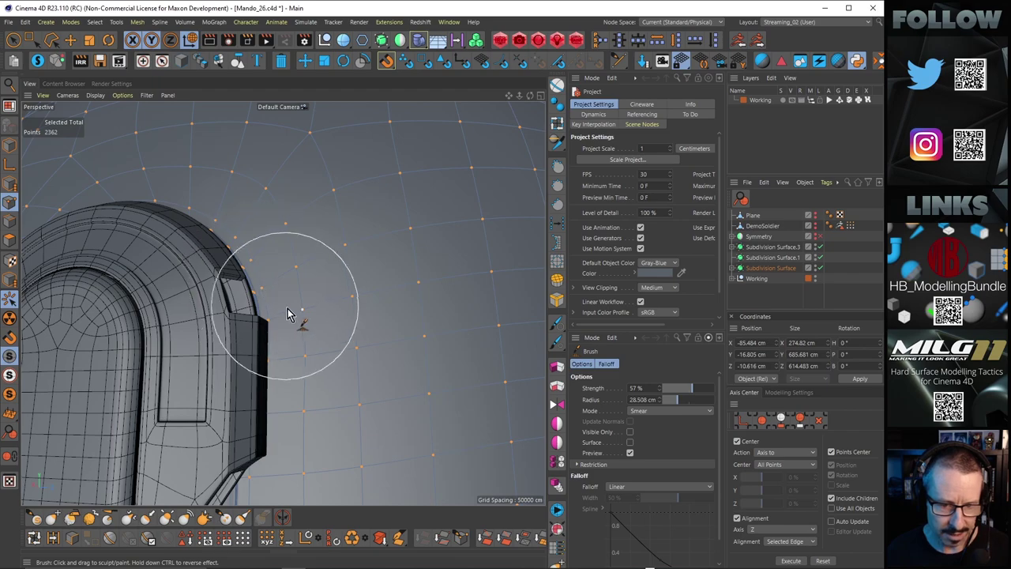
Step: Examine the shell mesh along the ear piece's rear edge, the lower bracket and the front of the helmet
middle_click_drag(334, 358, 333, 270, "alt")
mouse_move(333, 271)
left_mouse_down("alt")
mouse_move(336, 216)
mouse_move(311, 320)
left_mouse_up("alt")
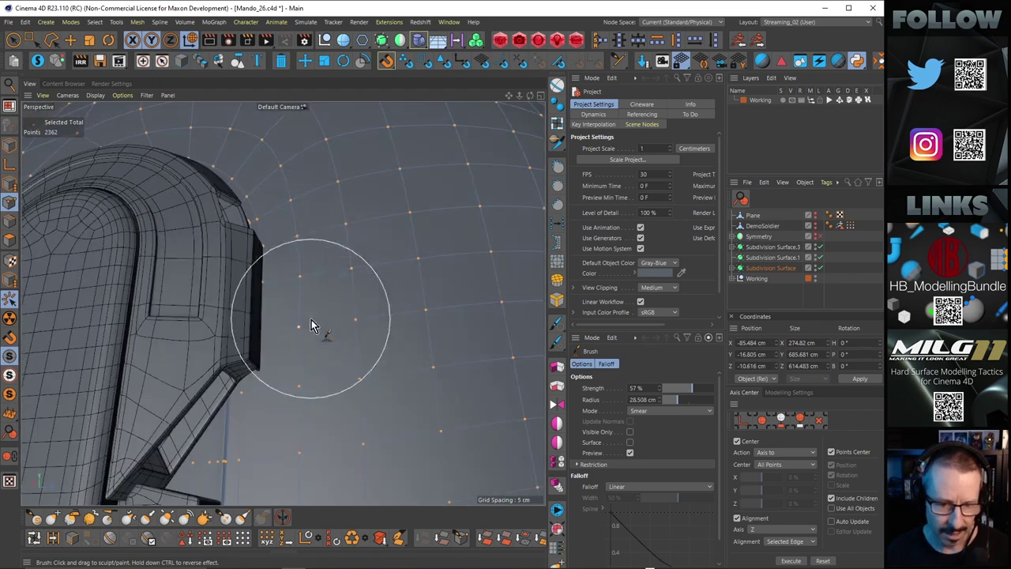
middle_click_drag(311, 320, 333, 190, "alt")
right_click_drag(334, 218, 295, 254, "alt")
left_click_drag(295, 254, 268, 166, "alt")
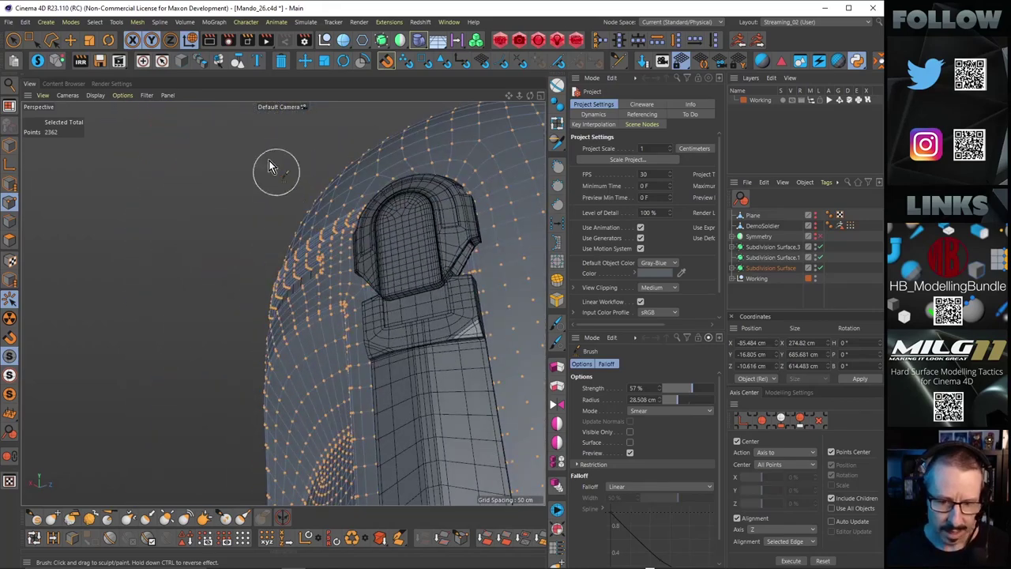
left_click_drag(424, 374, 362, 371, "alt")
scroll(426, 299, "up", 5)
left_click_drag(223, 230, 182, 200, "alt")
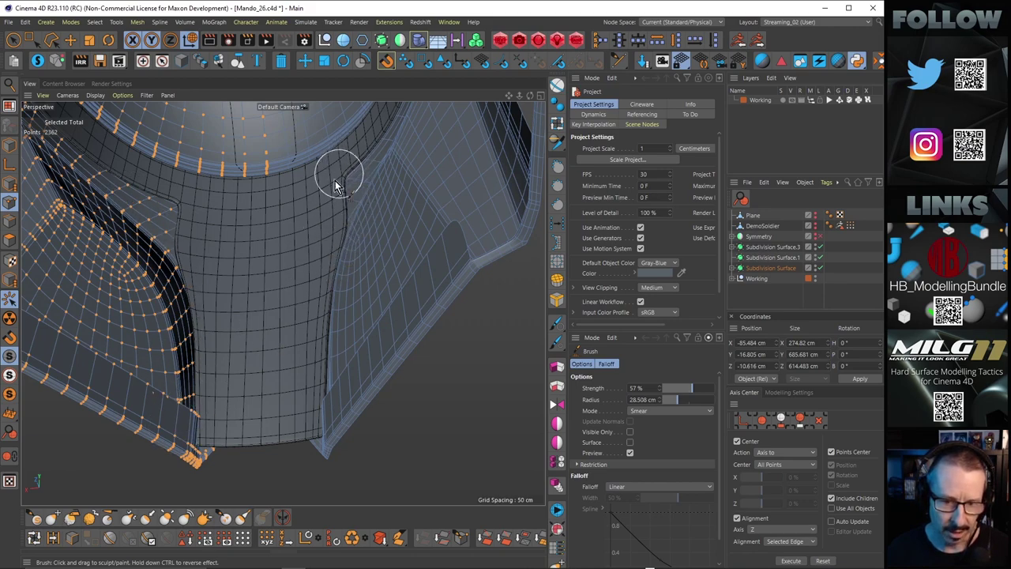
left_click_drag(289, 353, 289, 240, "alt")
right_click_drag(289, 240, 461, 189, "alt")
left_click_drag(378, 265, 342, 269, "alt")
scroll(342, 270, "down", 8)
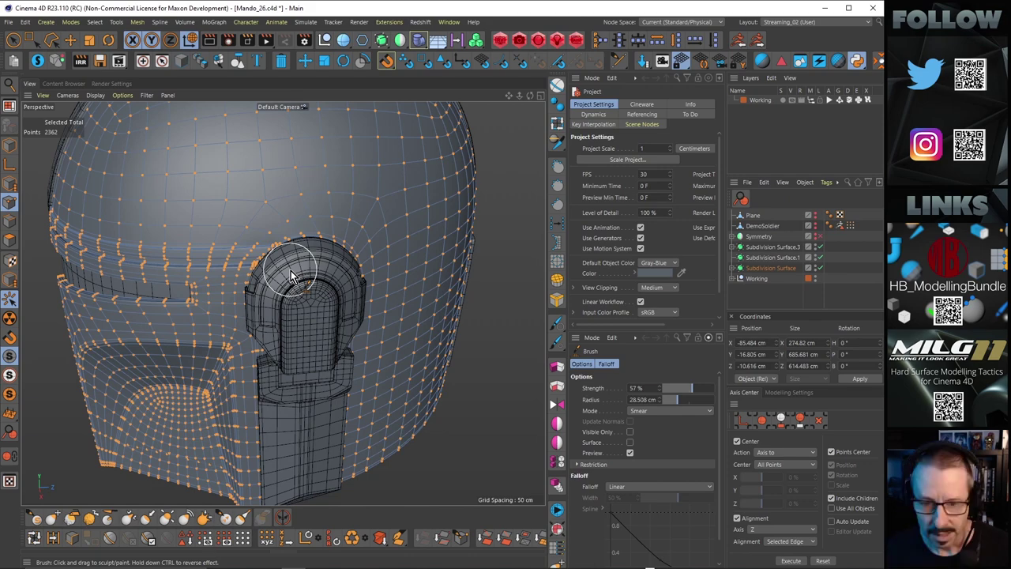
Step: Inspect the helmet's side and the bracket behind the cheek, and render a three-quarter front view in the viewport
left_click_drag(308, 257, 312, 224, "alt")
right_click_drag(311, 223, 260, 240, "alt")
mouse_move(260, 239)
left_mouse_down("alt")
mouse_move(264, 253)
mouse_move(318, 272)
mouse_move(279, 242)
left_mouse_up("alt")
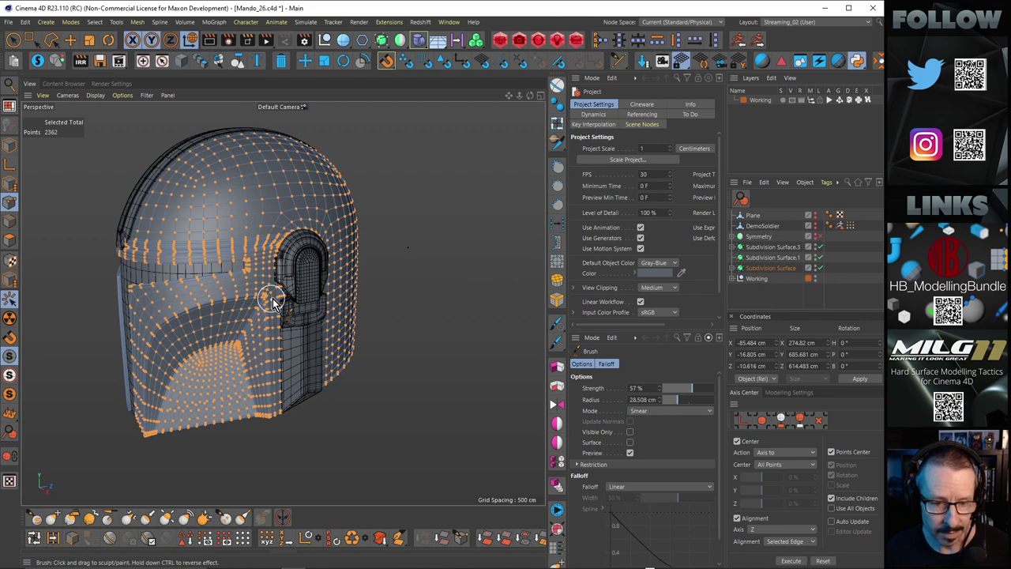
middle_click_drag(291, 289, 303, 270, "alt")
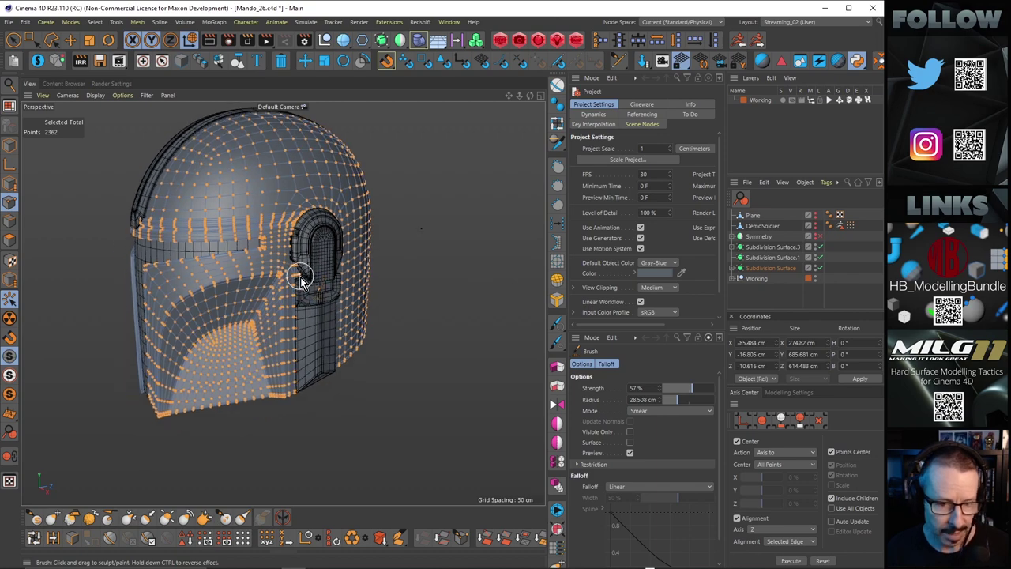
right_click_drag(301, 274, 362, 270, "alt")
left_click_drag(362, 270, 372, 218, "alt")
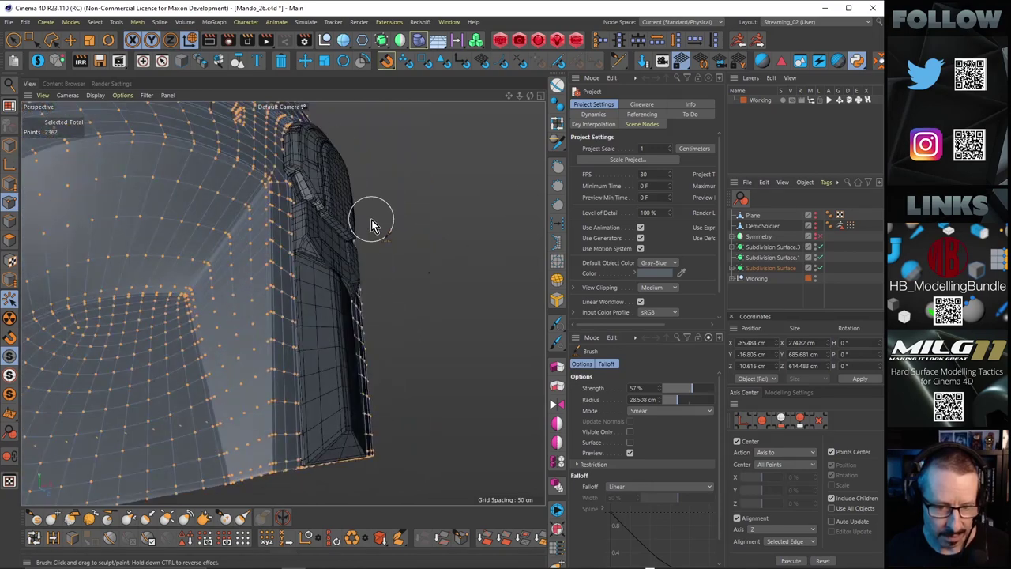
left_click_drag(289, 445, 263, 292, "alt")
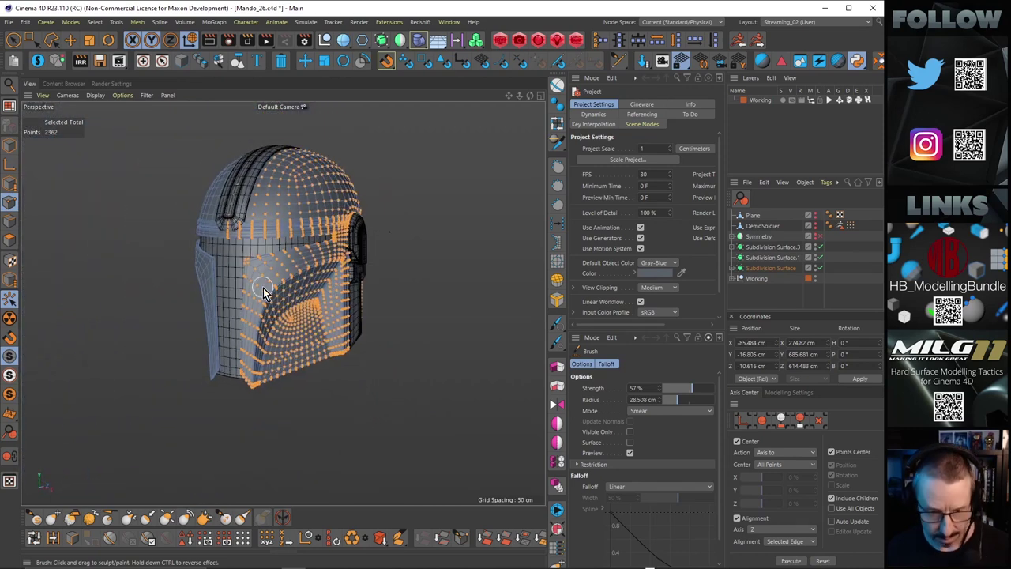
key("ctrl+r")
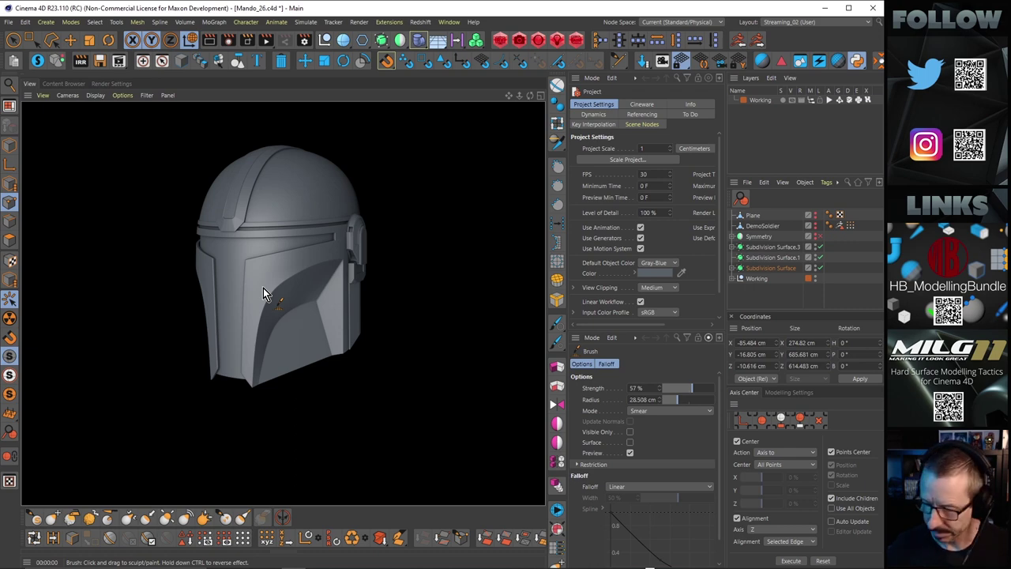
Step: Switch to the ChestPlate_01.c4d project and render a close front view of the plate in the viewport
left_click(450, 22)
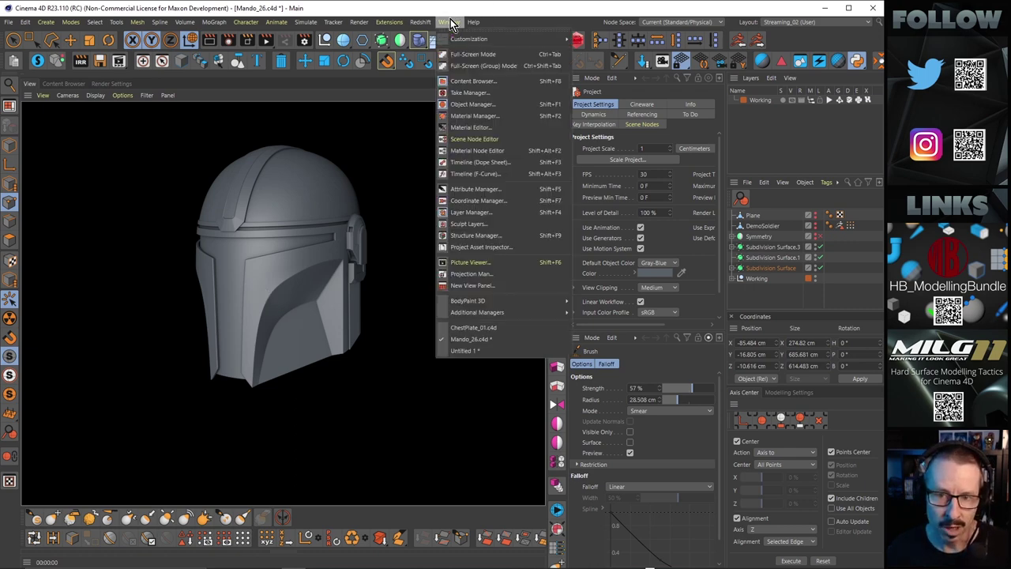
left_click(469, 326)
scroll(397, 268, "up", 5)
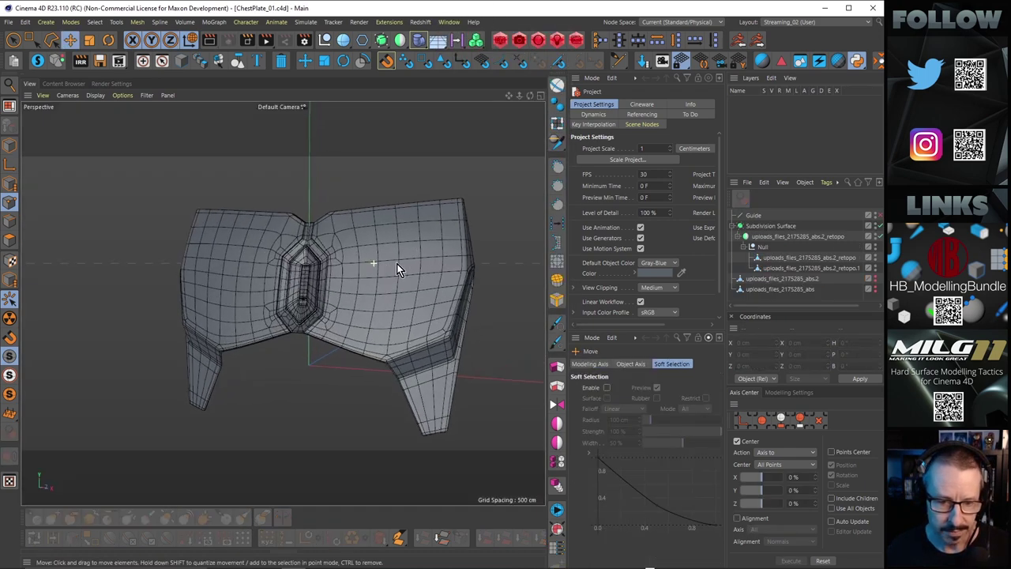
left_click_drag(372, 265, 396, 241, "alt")
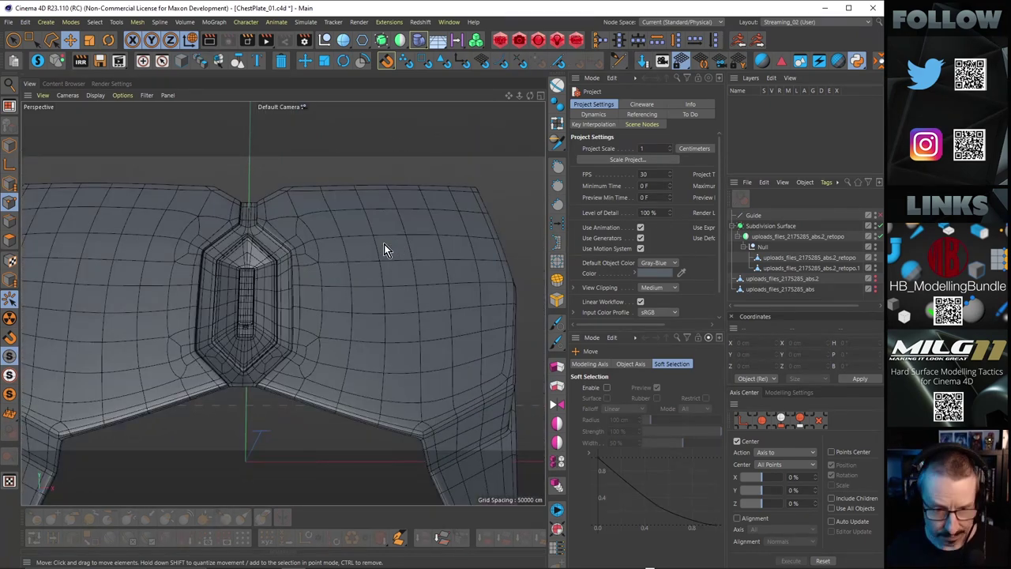
key("ctrl+r")
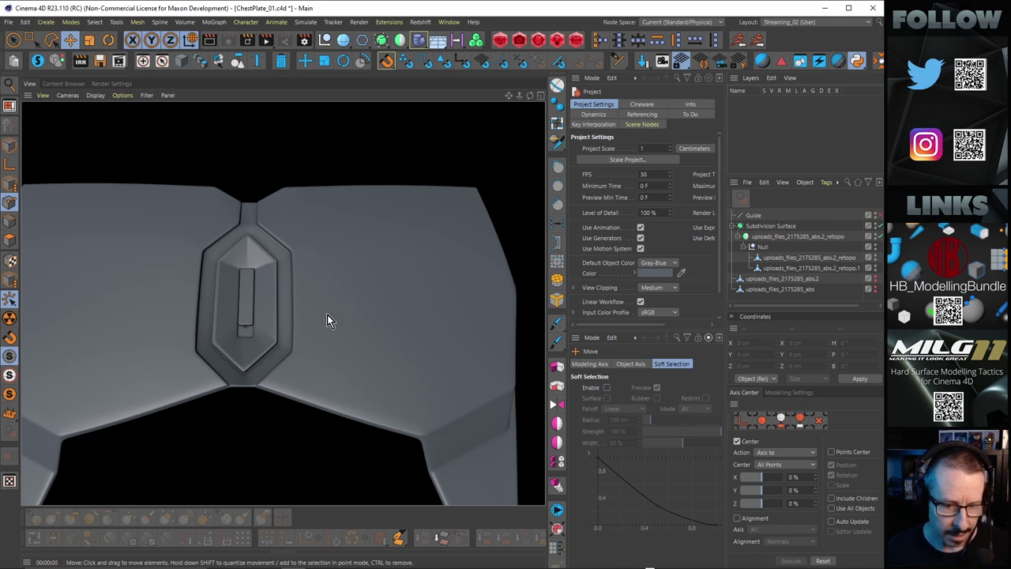
Step: Inspect the chest plate's recessed centre detail and render the plate from an angled side view
scroll(261, 332, "up", 5)
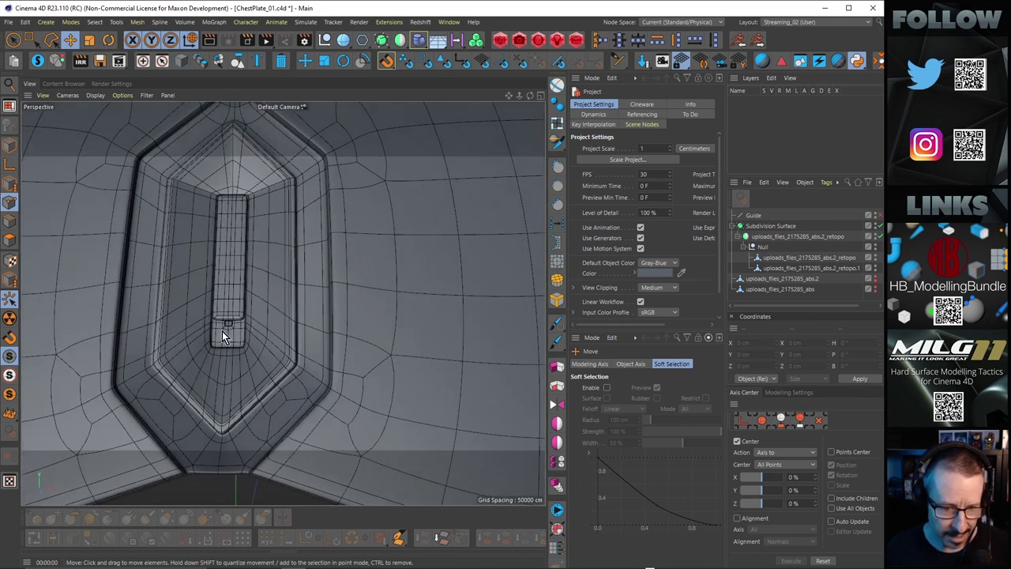
right_click_drag(264, 301, 223, 311, "alt")
left_click_drag(282, 303, 223, 289, "alt")
left_click_drag(328, 286, 270, 303, "alt")
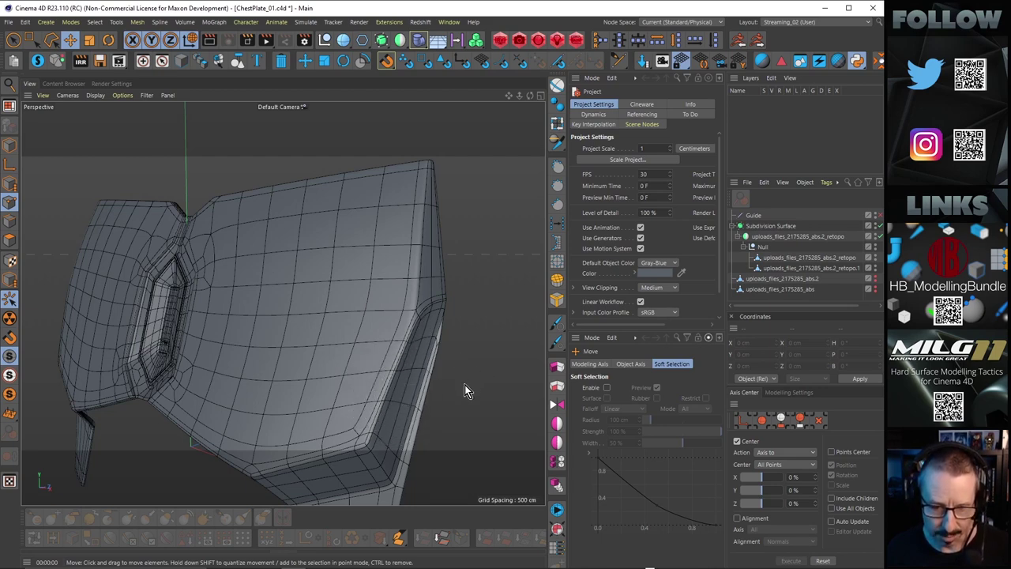
key("ctrl+r")
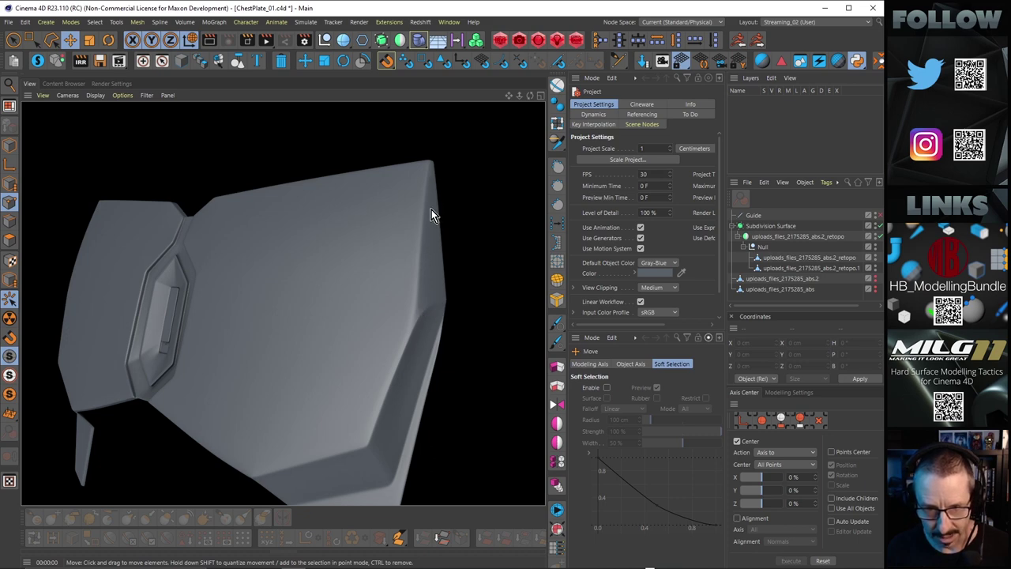
Step: Render the whole chest plate from a distance and examine its front mesh layout
mouse_move(438, 302)
left_mouse_down("alt")
mouse_move(403, 309)
mouse_move(390, 330)
mouse_move(340, 330)
mouse_move(370, 328)
mouse_move(342, 327)
mouse_move(337, 305)
left_mouse_up("alt")
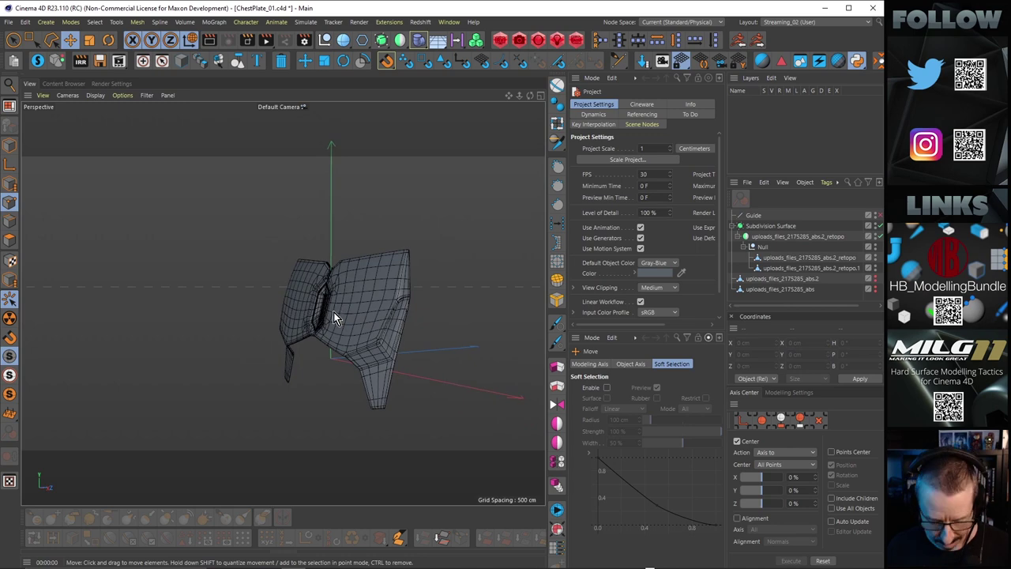
key("ctrl+r")
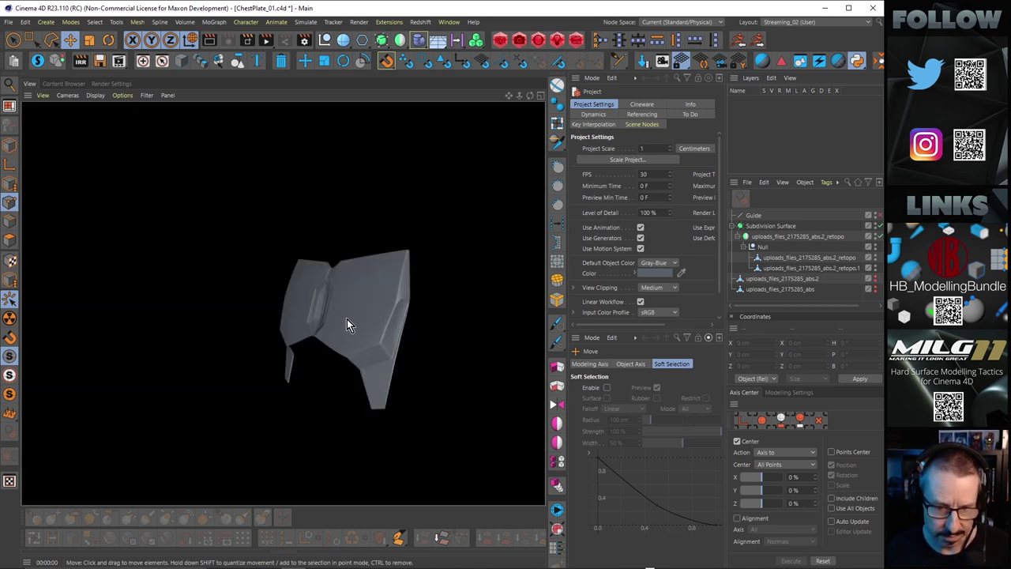
mouse_move(347, 319)
left_mouse_down("alt")
mouse_move(372, 321)
mouse_move(348, 315)
left_mouse_up("alt")
right_click_drag(347, 315, 371, 303, "alt")
left_click_drag(353, 310, 356, 345, "alt")
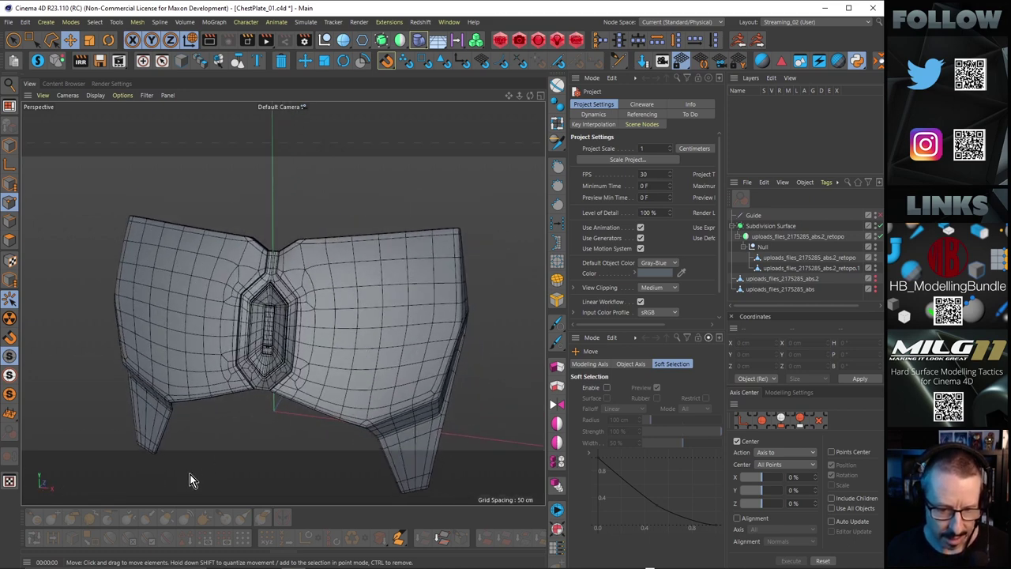
middle_click_drag(359, 323, 331, 421, "alt")
left_click_drag(331, 427, 446, 274, "alt")
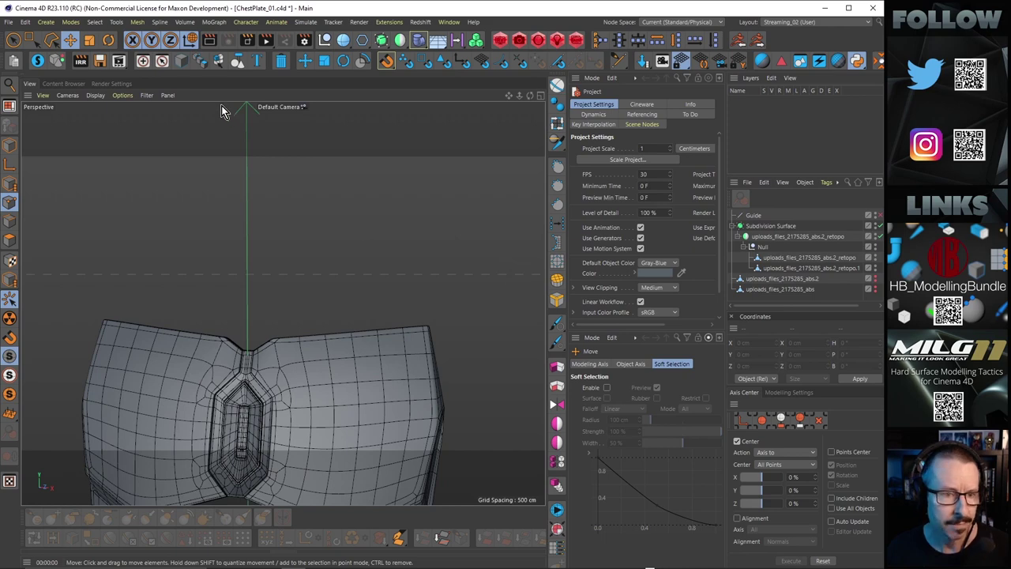
Step: Check the render settings in the chest plate project and in Mando_26.c4d
left_click(110, 83)
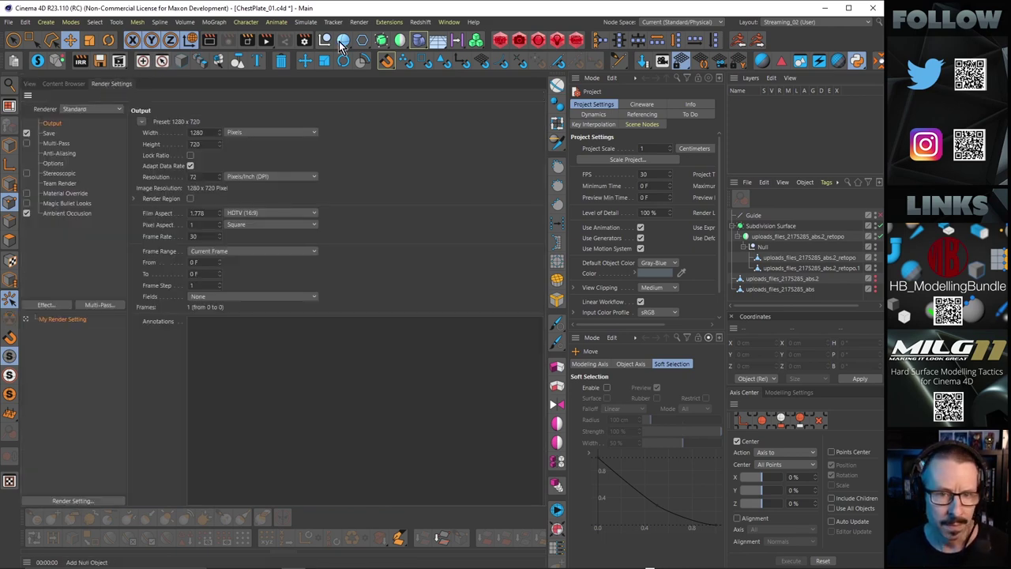
left_click(449, 21)
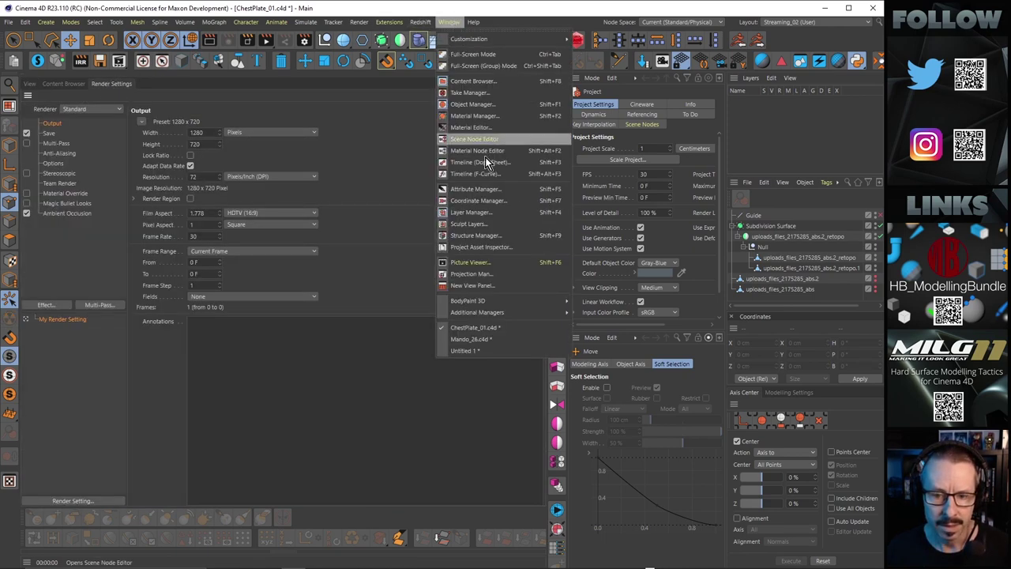
left_click(491, 342)
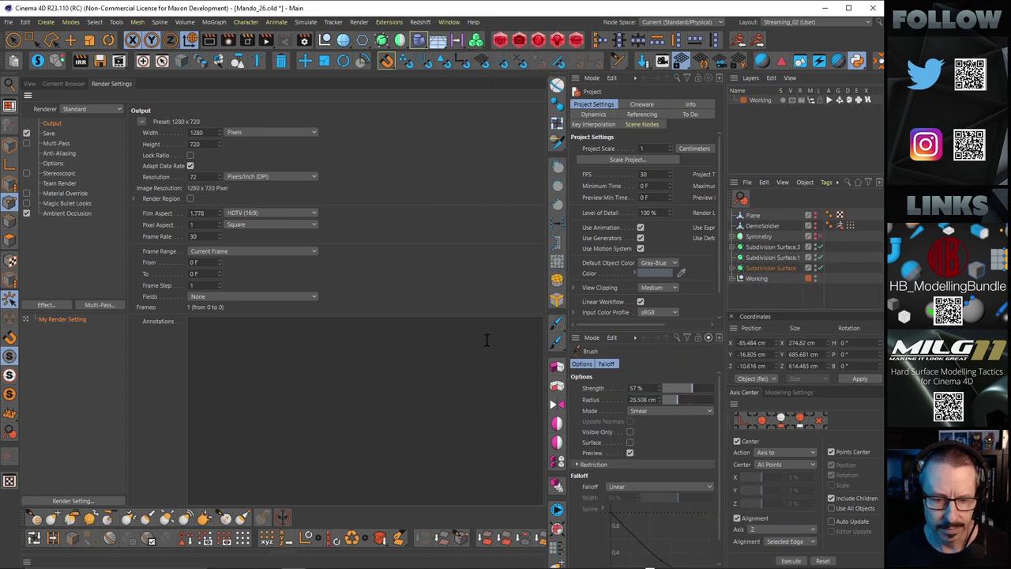
left_click(451, 21)
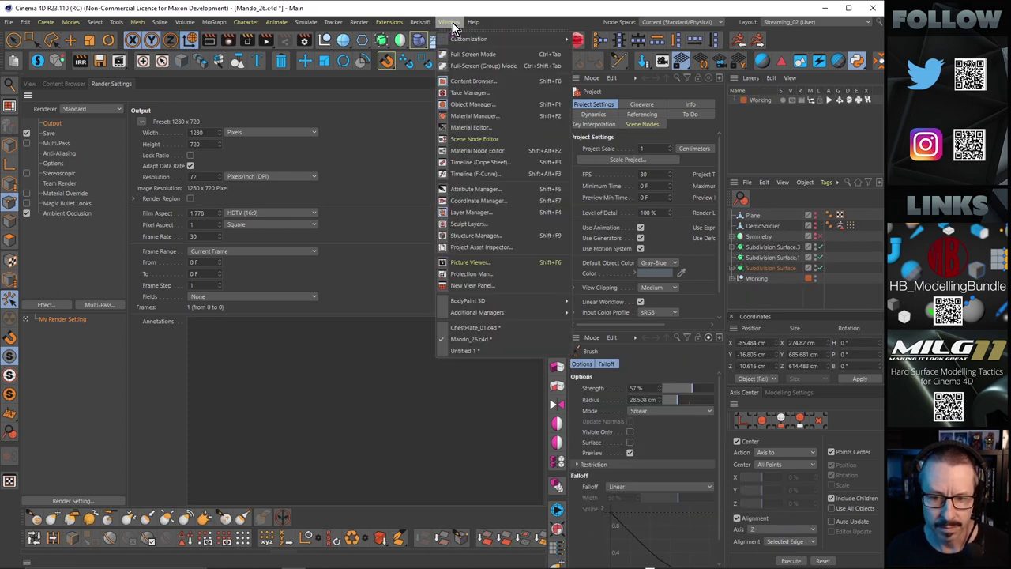
left_click(464, 338)
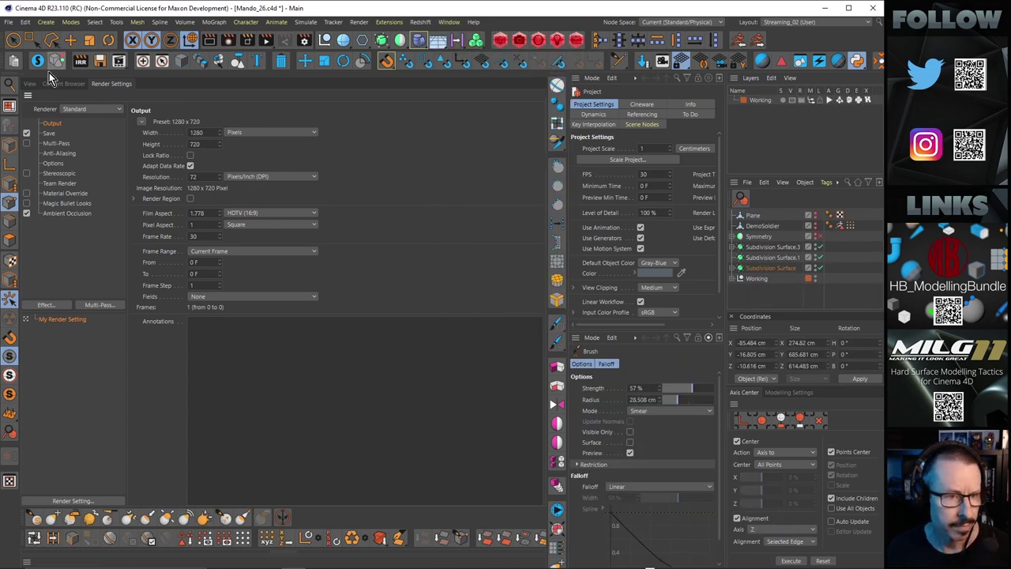
Step: Return to the helmet's perspective view and deselect the shell mesh
left_click(29, 84)
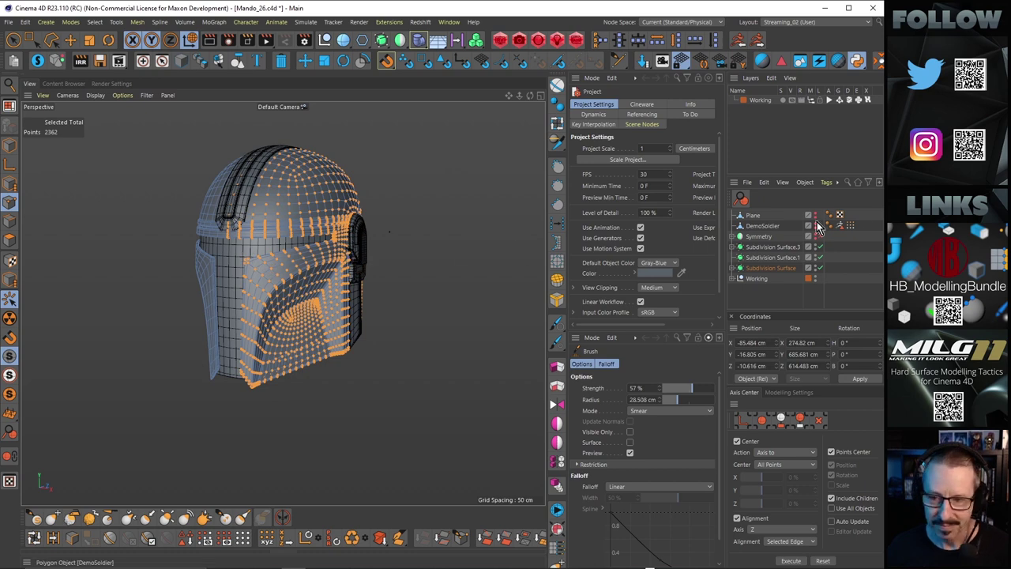
left_click(781, 295)
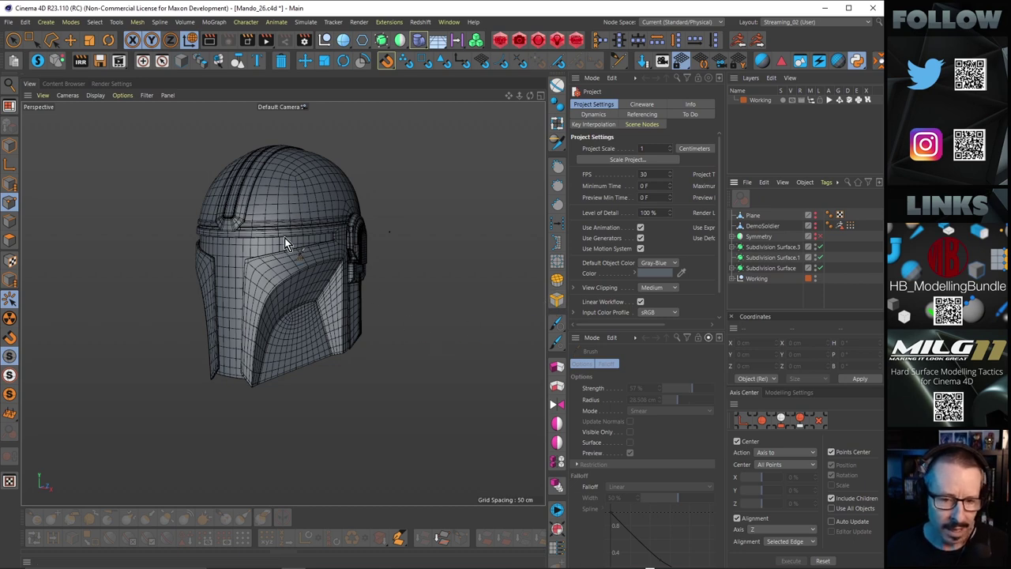
left_click_drag(284, 238, 305, 228, "alt")
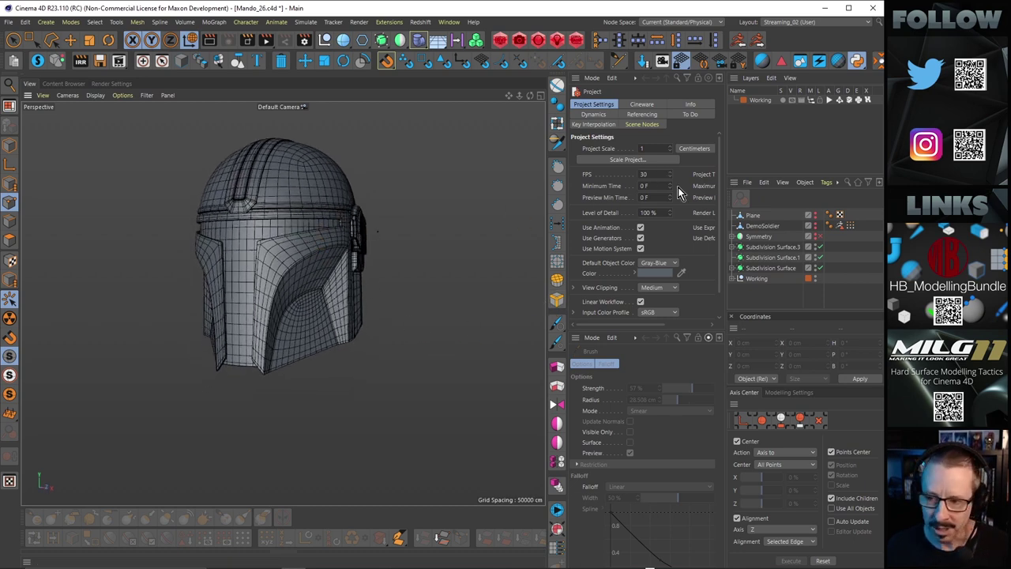
Step: Make the DemoSoldier body visible and examine how the helmet sits over its neck and shoulders from both sides
left_click(815, 228)
left_click_drag(307, 393, 248, 293, "alt")
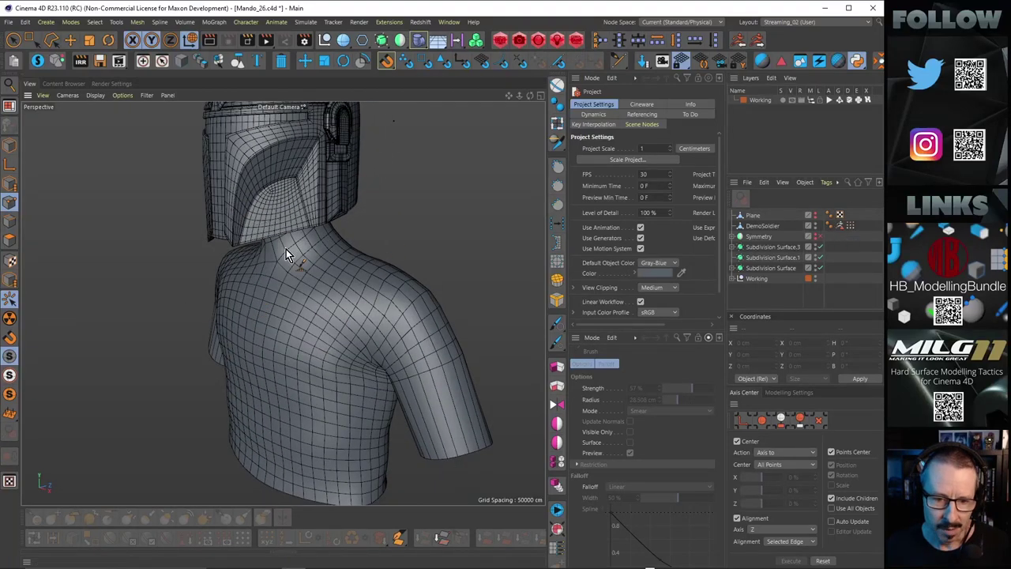
left_click_drag(286, 249, 209, 230, "alt")
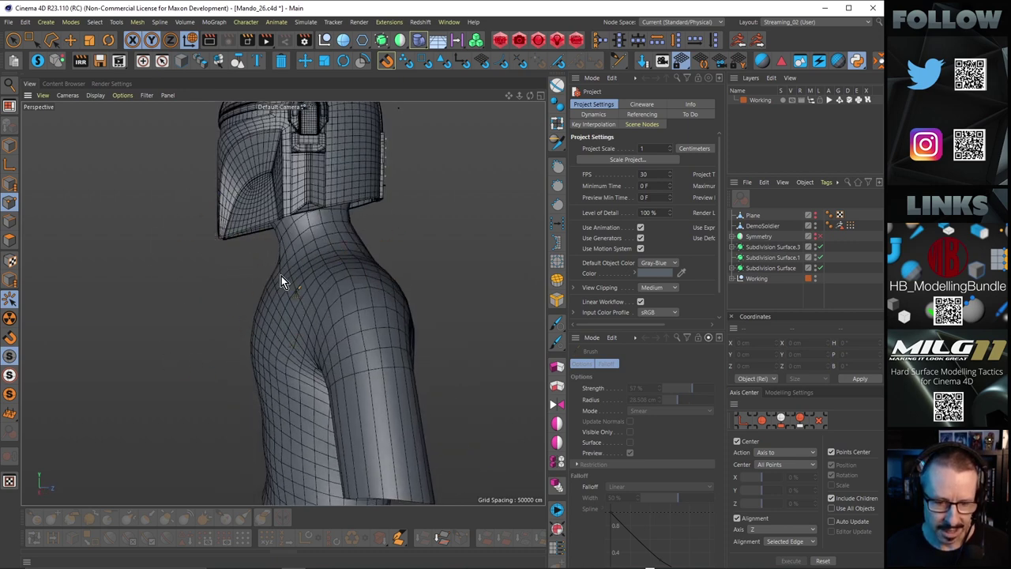
scroll(260, 283, "down", 5)
left_click_drag(238, 288, 149, 332, "alt")
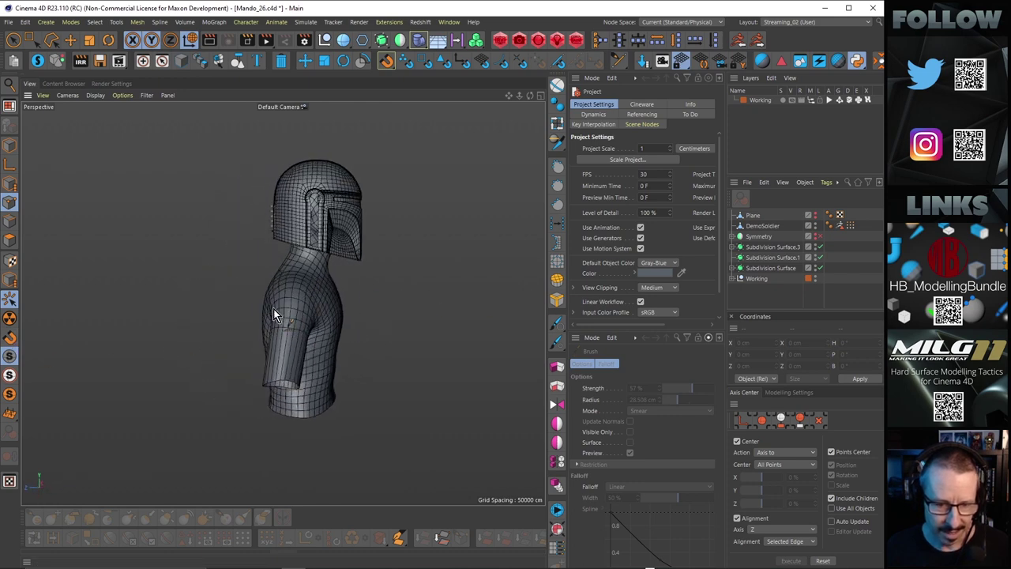
scroll(306, 296, "up", 5)
left_click_drag(392, 266, 227, 287, "alt")
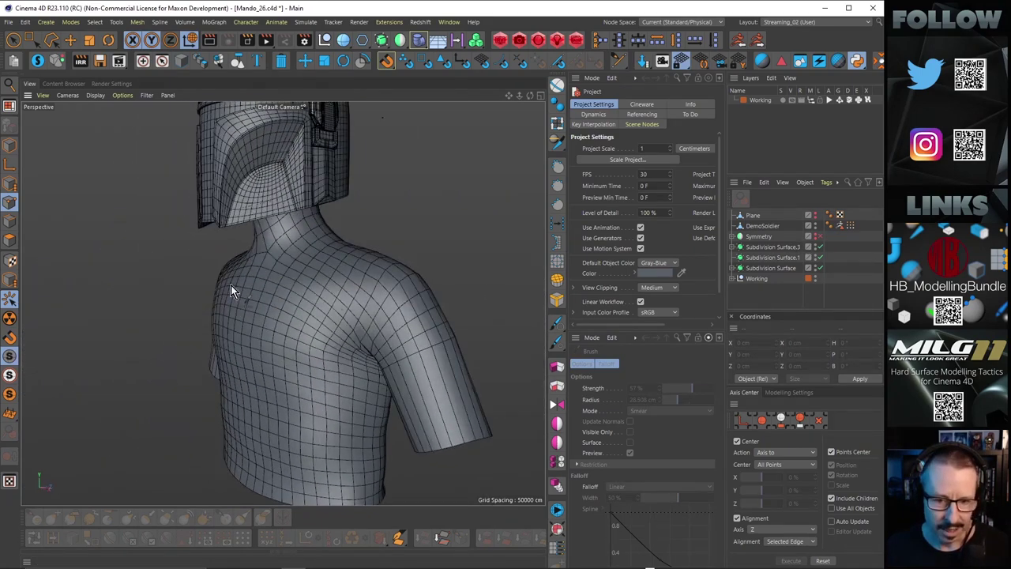
Step: Show the Symmetry torso mesh with its mirroring enabled and examine the topology of the neck and shoulder
left_click(818, 237)
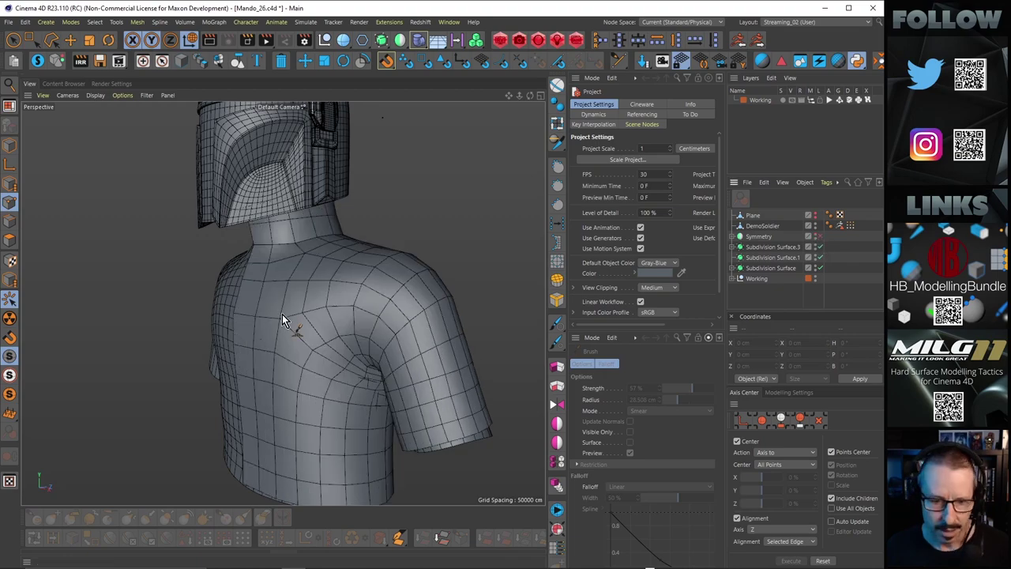
left_click_drag(282, 313, 381, 287, "alt")
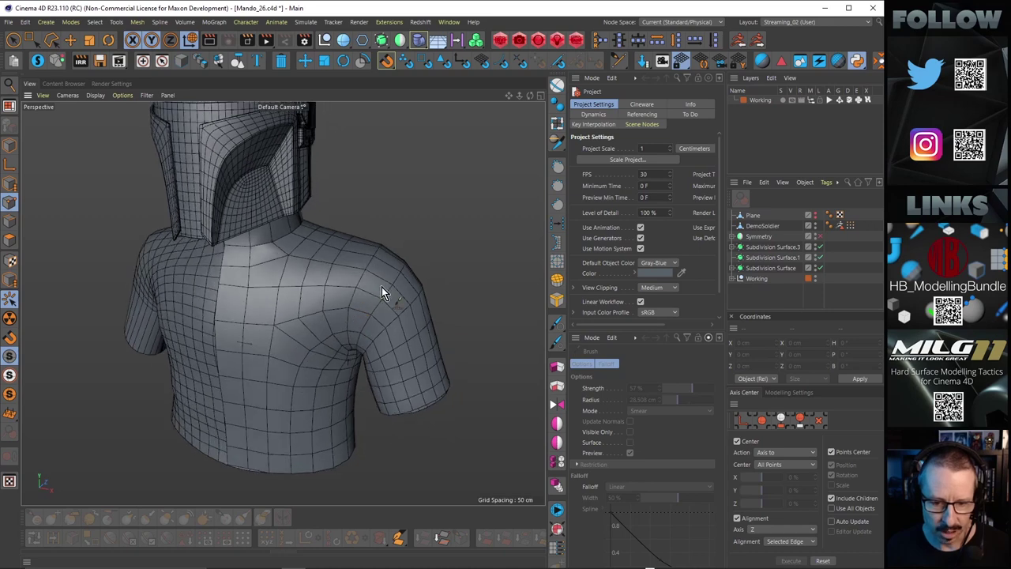
left_click_drag(296, 312, 289, 230, "alt")
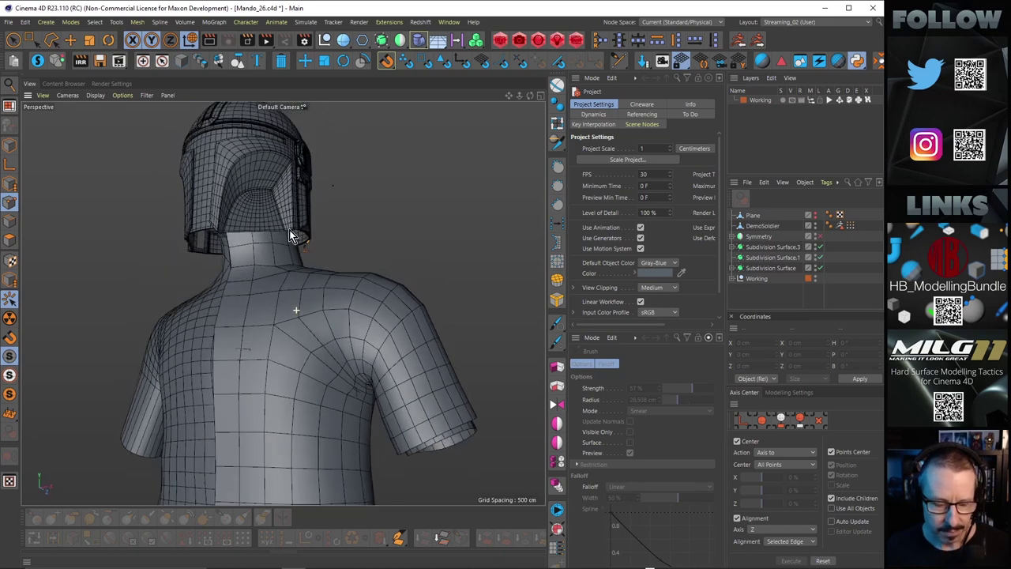
scroll(279, 255, "up", 4)
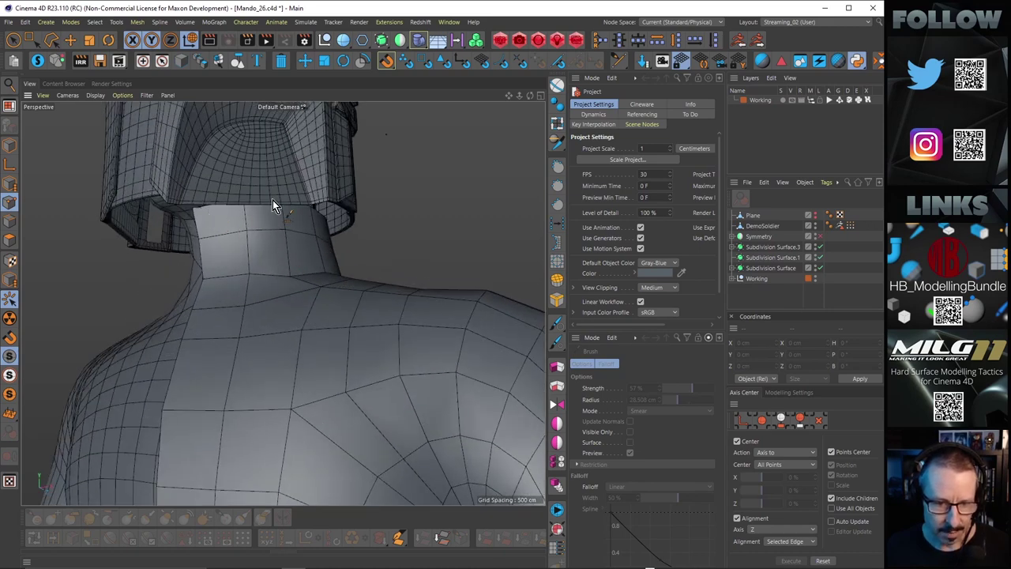
left_click_drag(223, 209, 221, 282, "alt")
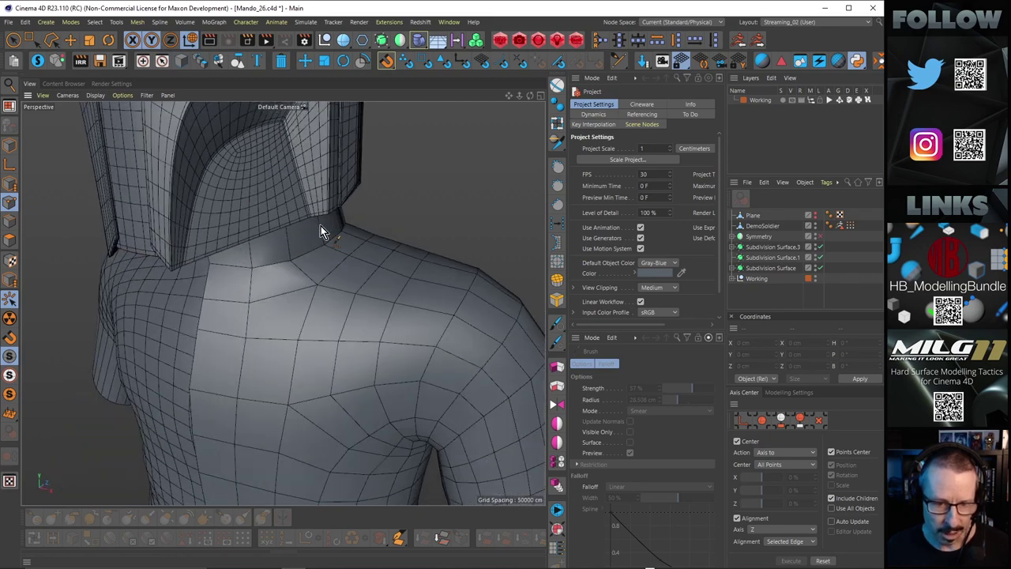
left_click_drag(275, 245, 256, 204, "alt")
left_click_drag(309, 245, 329, 316, "alt")
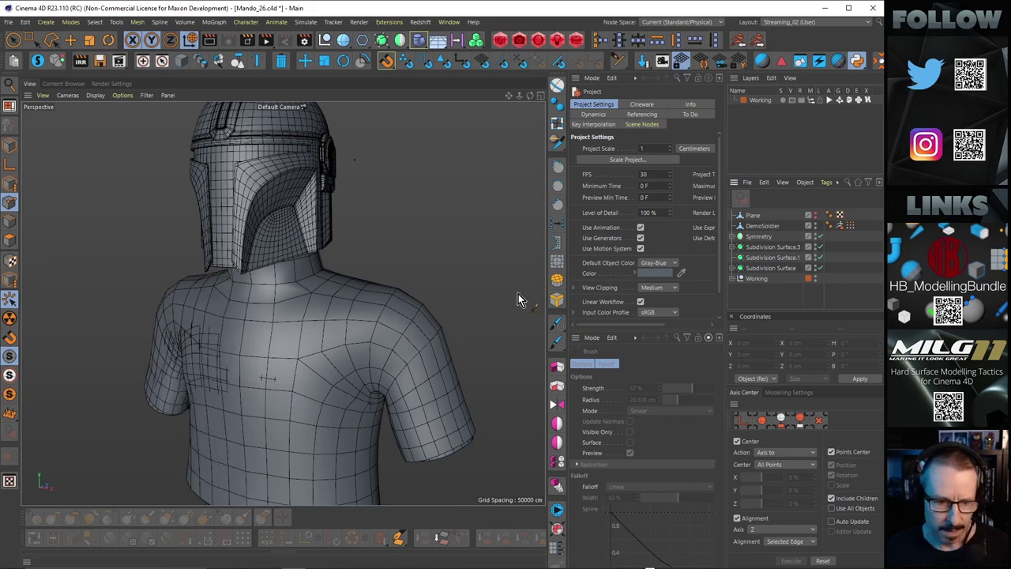
Step: Show the Plane mesh, examine from above and below how it surrounds the neck under the helmet, and hide it again
left_click_drag(519, 298, 403, 275, "alt")
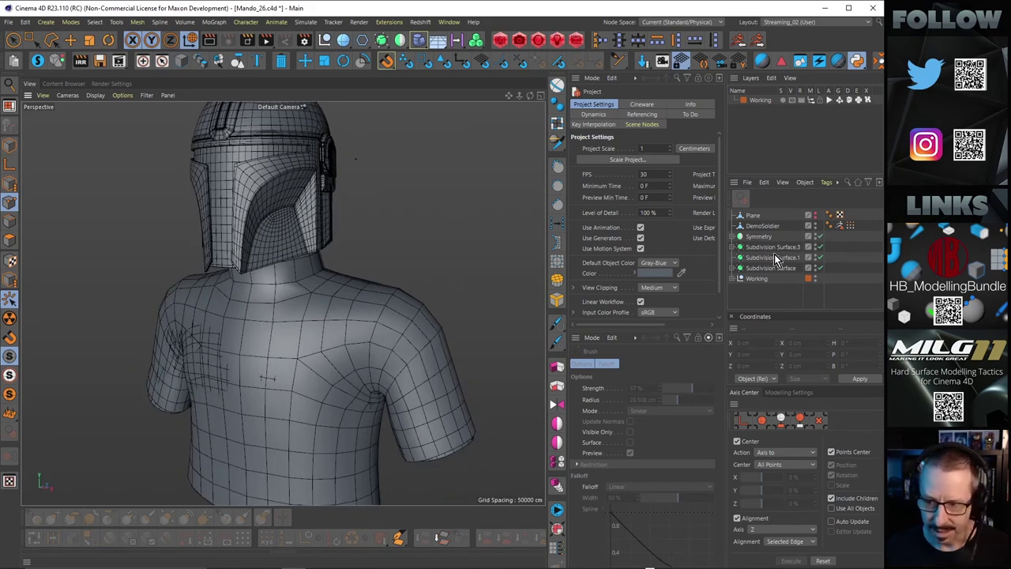
left_click(815, 215, "alt")
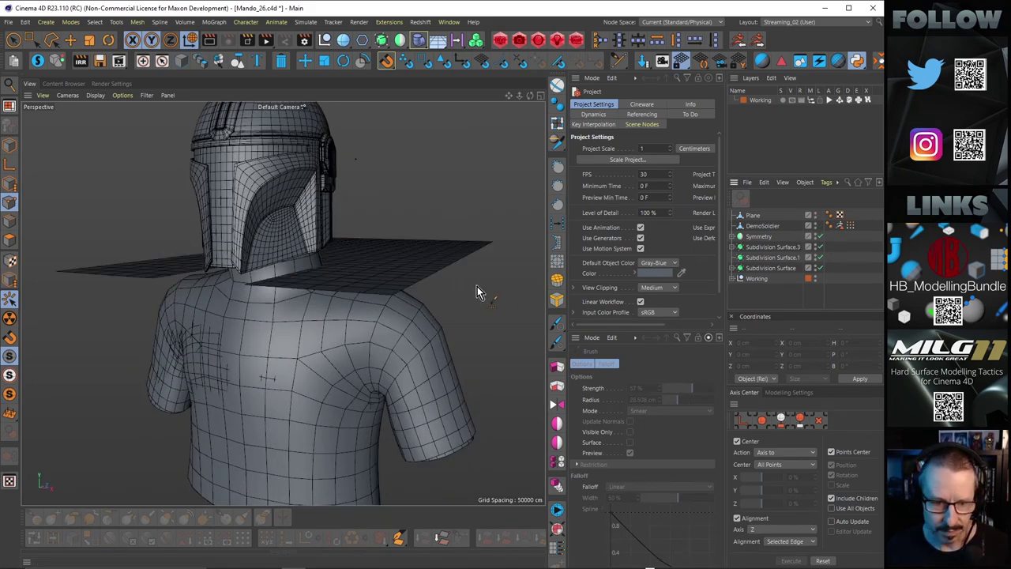
scroll(323, 271, "down", 2)
left_click_drag(322, 271, 313, 329, "alt")
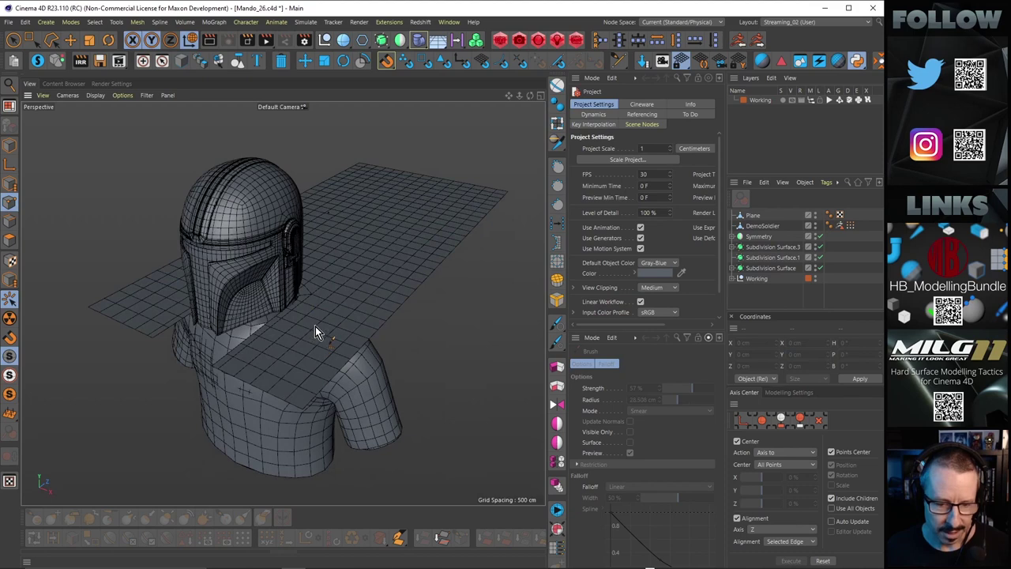
mouse_move(315, 326)
left_mouse_down("alt")
mouse_move(353, 337)
mouse_move(308, 327)
left_mouse_up("alt")
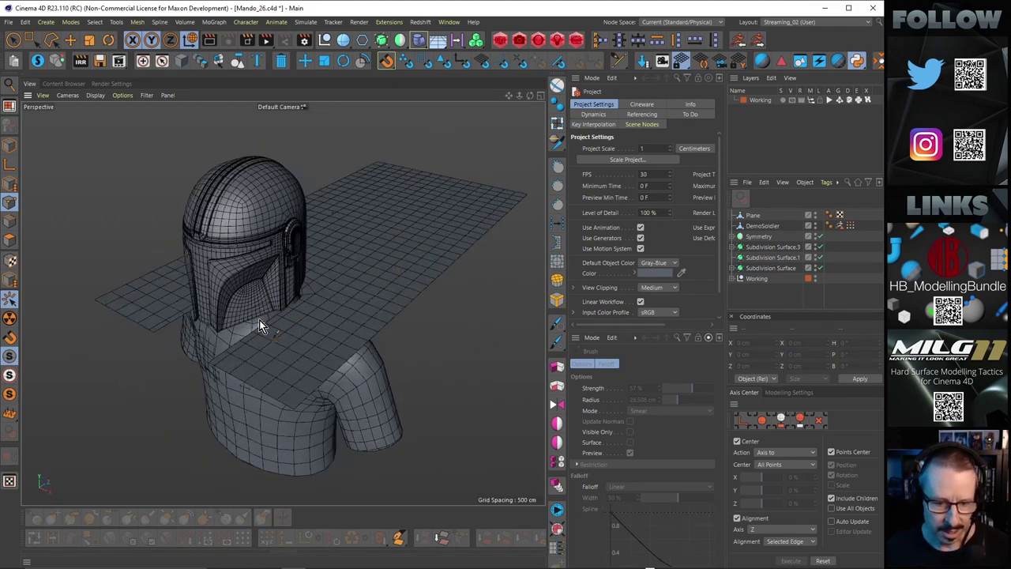
left_click_drag(286, 331, 343, 254, "alt")
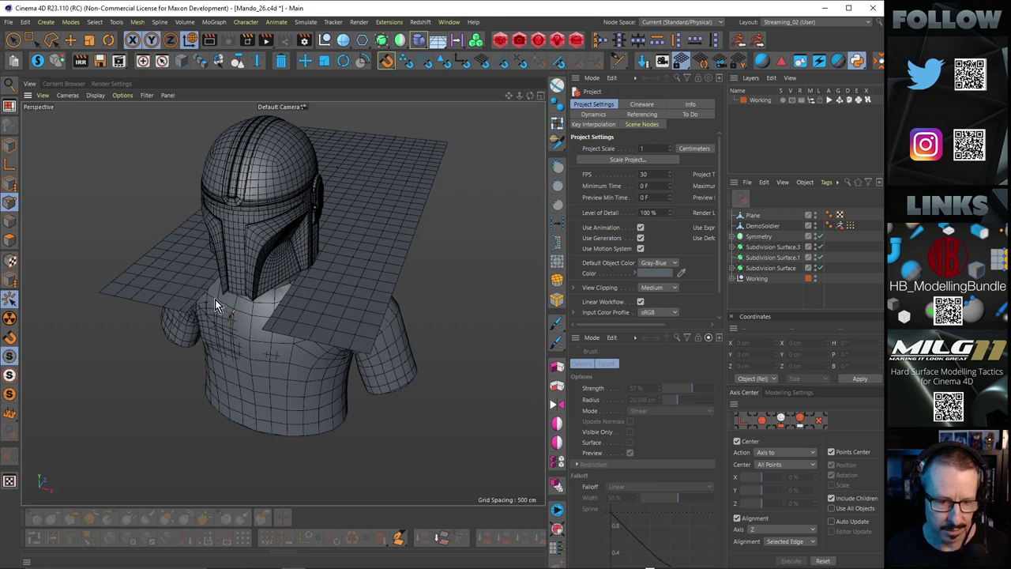
left_click_drag(217, 304, 248, 277, "alt")
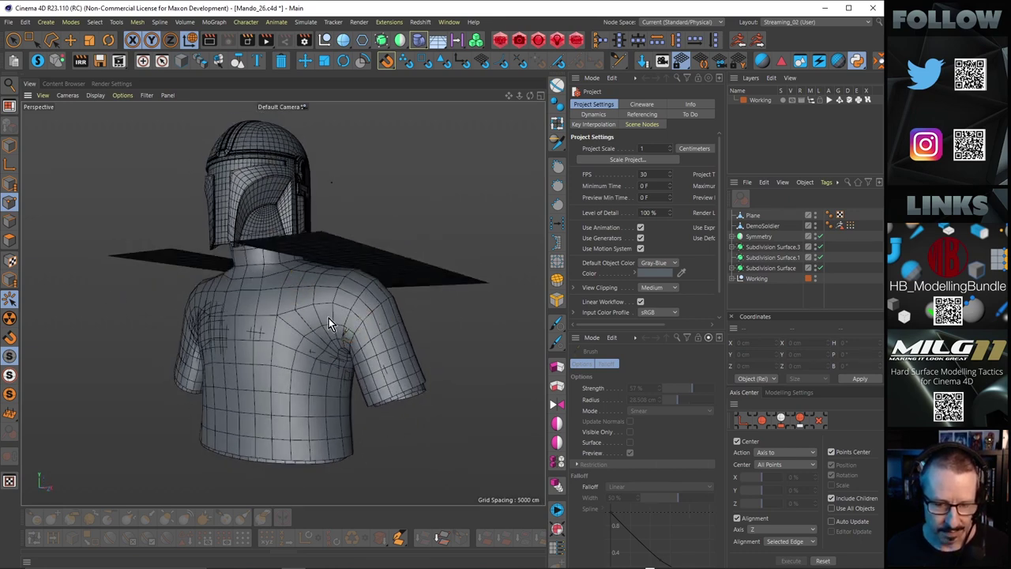
left_click_drag(313, 309, 312, 310, "alt")
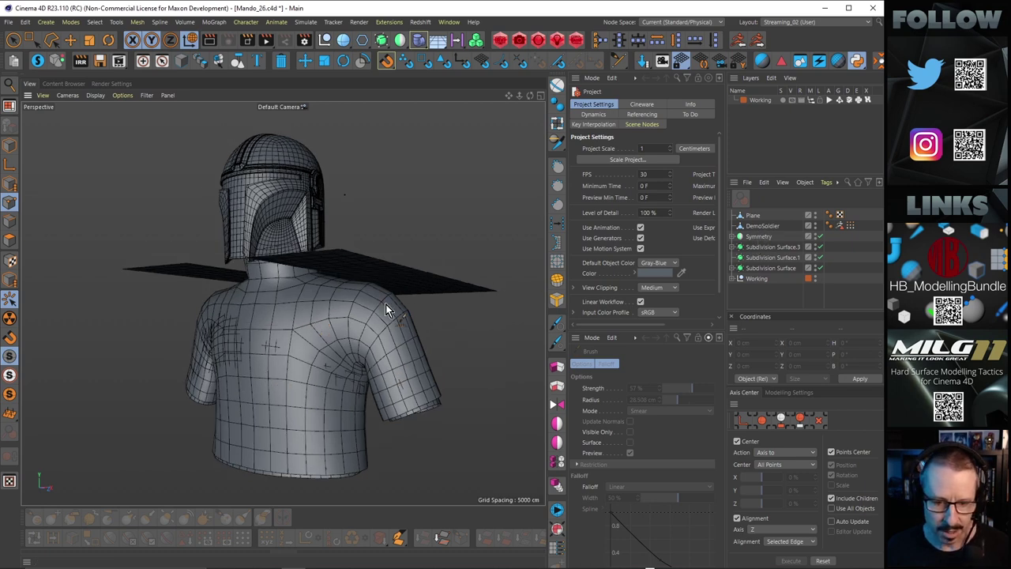
right_click_drag(263, 261, 326, 245, "alt")
left_click_drag(283, 303, 338, 216, "alt")
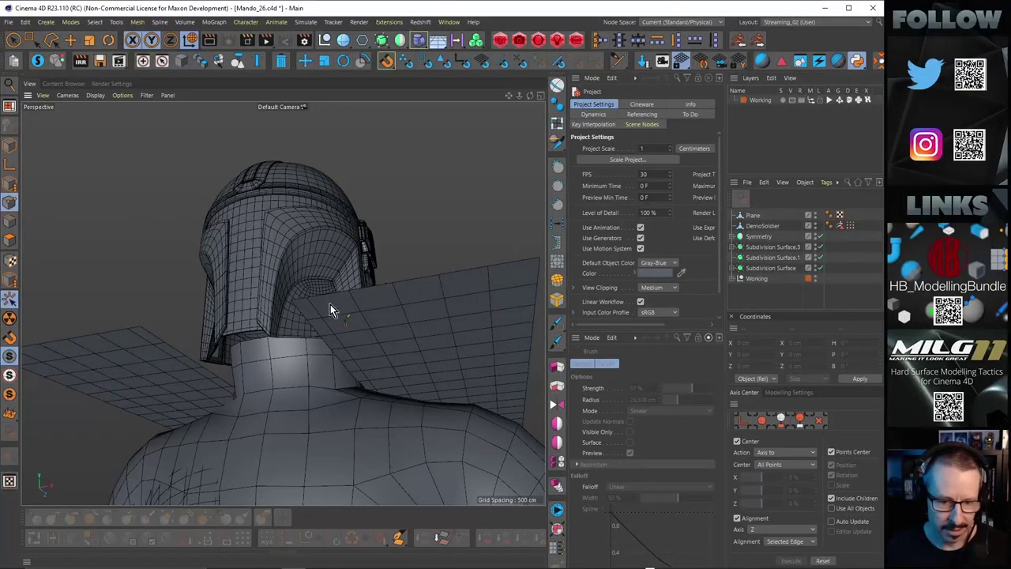
left_click_drag(330, 304, 309, 332, "alt")
left_click(815, 214, "alt")
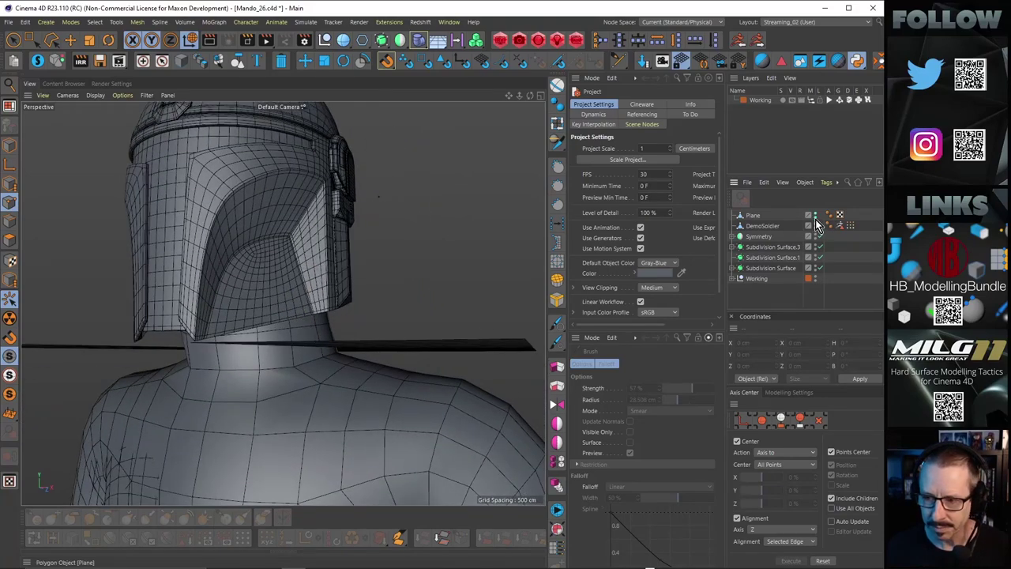
left_click(816, 214, "alt")
Step: Examine the clearance between the helmet's lower edge, neck and shoulders from below, from the front and from the character's right side
left_click_drag(265, 412, 248, 318, "alt")
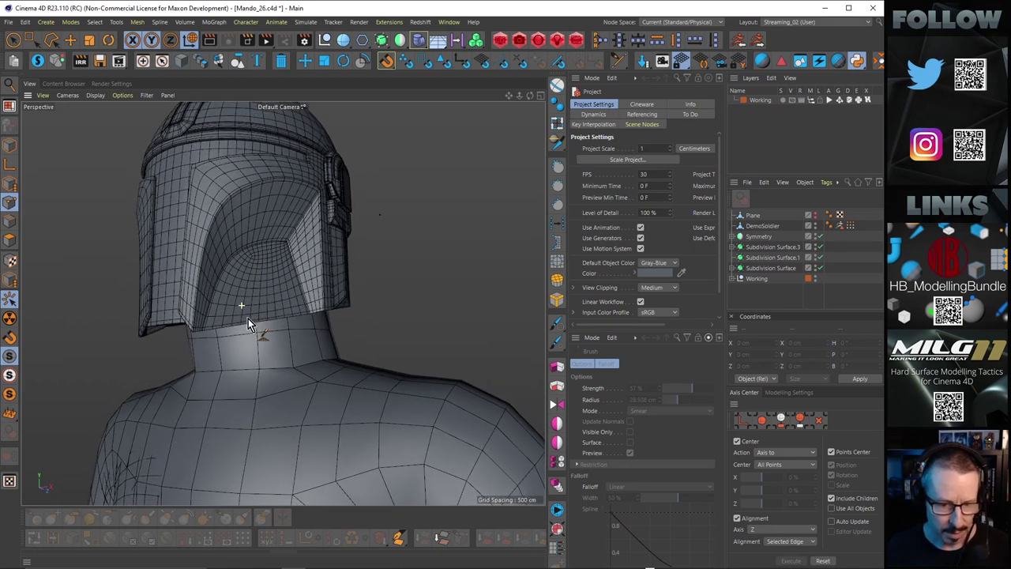
left_click_drag(269, 286, 258, 389, "alt")
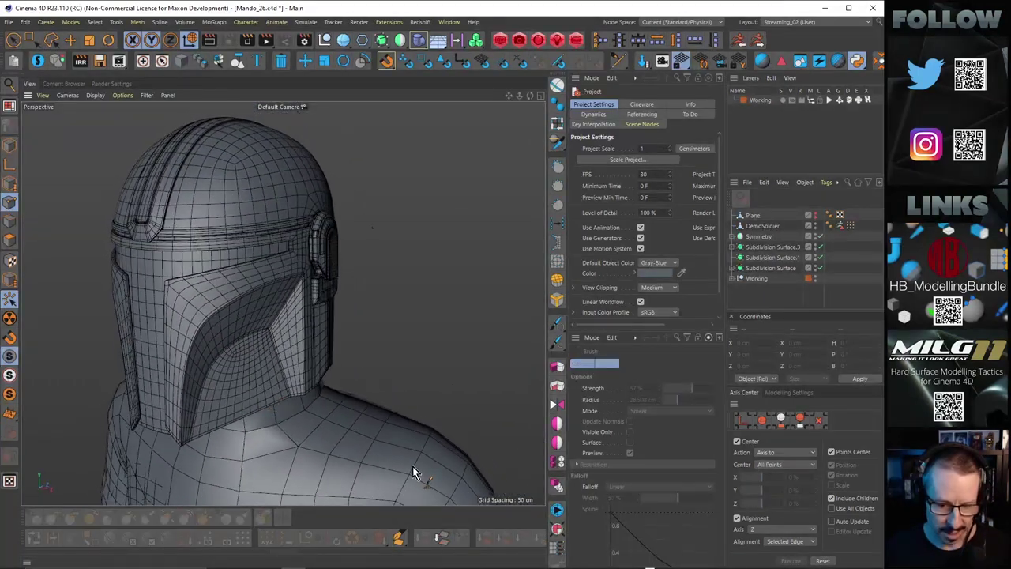
left_click_drag(220, 431, 250, 391, "alt")
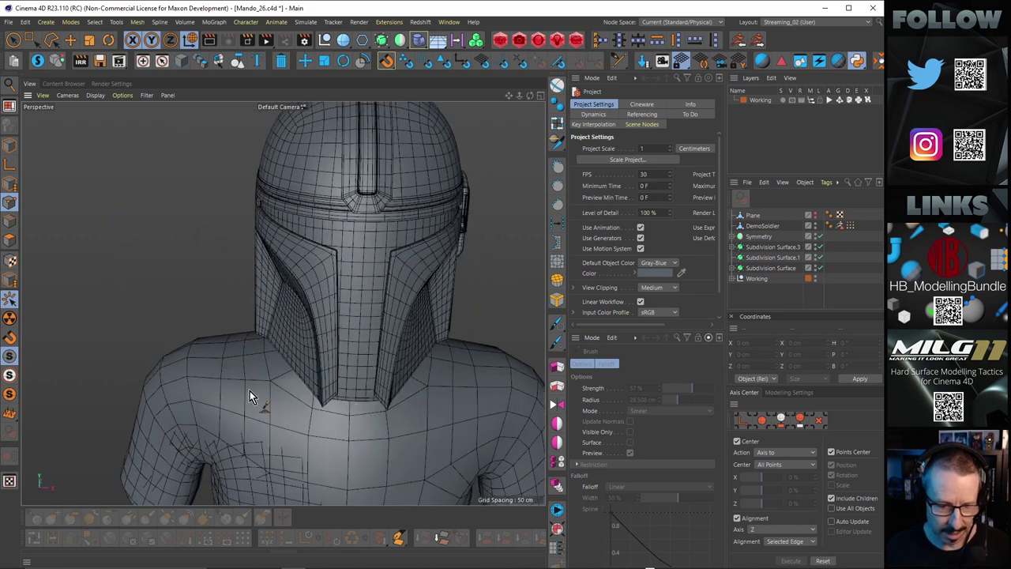
left_click_drag(179, 376, 275, 378, "alt")
right_click_drag(179, 393, 212, 377, "alt")
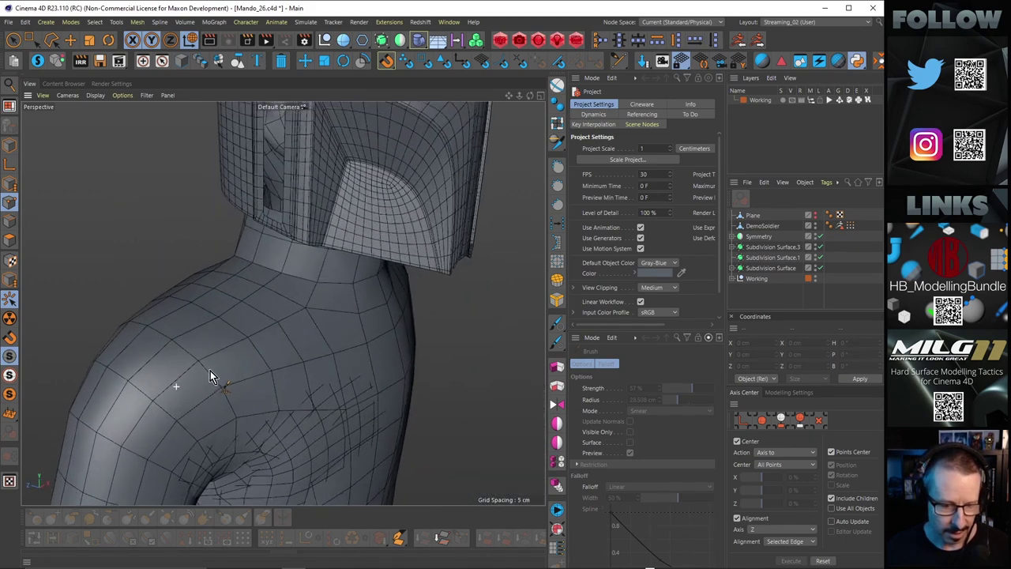
middle_click_drag(213, 377, 194, 447, "alt")
right_click_drag(260, 406, 210, 430, "alt")
left_click_drag(253, 311, 237, 270, "alt")
right_click_drag(270, 389, 306, 388, "alt")
middle_click_drag(307, 388, 301, 353, "alt")
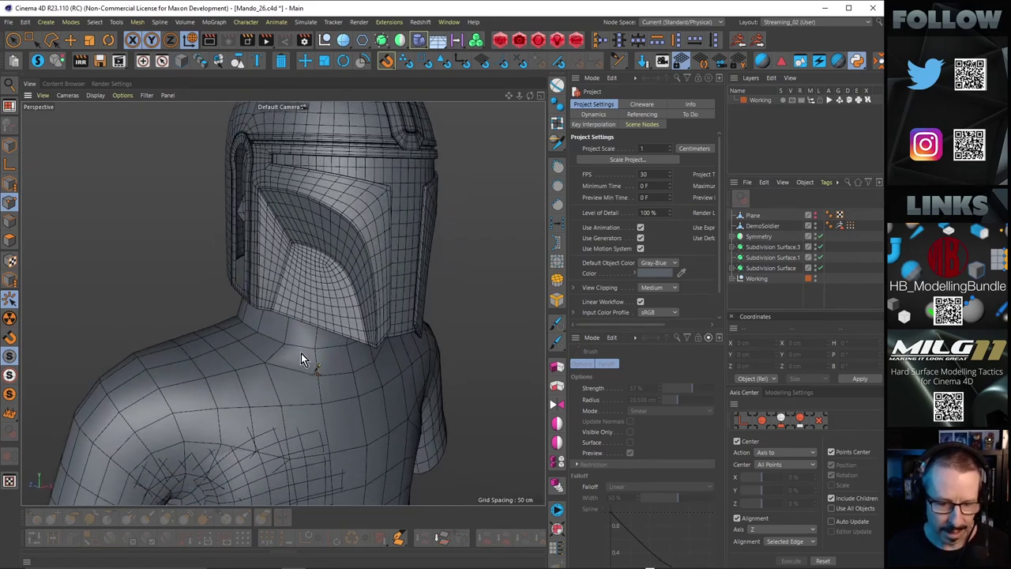
left_click_drag(298, 357, 299, 424, "alt")
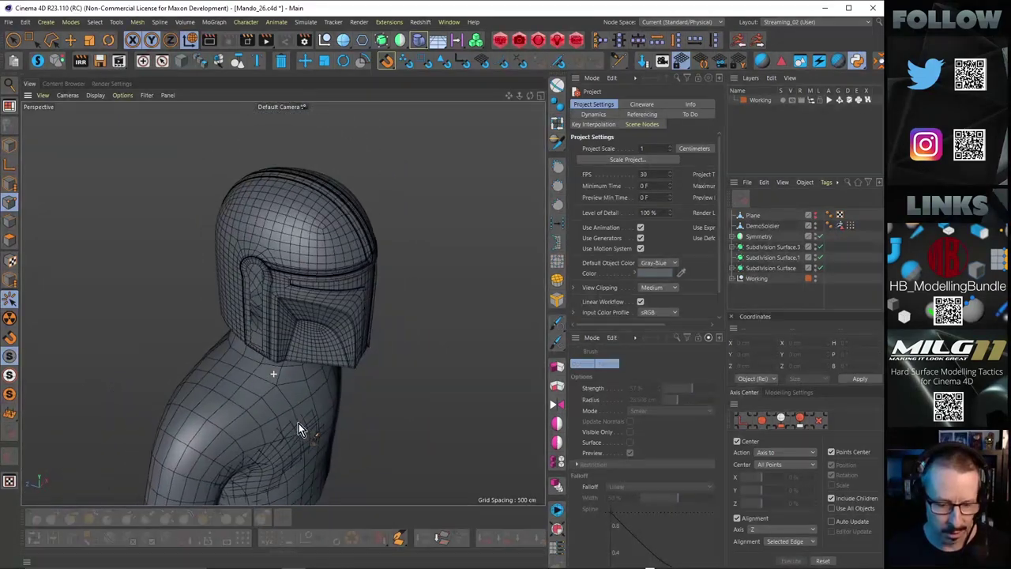
Step: Examine the helmet and torso from the front and the neck transition from the character's left shoulder
mouse_move(277, 373)
left_mouse_down("alt")
mouse_move(260, 404)
mouse_move(330, 356)
mouse_move(278, 332)
mouse_move(203, 336)
mouse_move(188, 284)
mouse_move(158, 332)
mouse_move(278, 360)
mouse_move(307, 329)
mouse_move(220, 302)
mouse_move(156, 357)
mouse_move(184, 338)
mouse_move(245, 331)
mouse_move(299, 342)
mouse_move(285, 302)
mouse_move(286, 325)
mouse_move(300, 305)
mouse_move(339, 293)
mouse_move(302, 316)
mouse_move(318, 355)
mouse_move(289, 343)
mouse_move(298, 342)
mouse_move(241, 345)
mouse_move(256, 354)
mouse_move(247, 360)
left_mouse_up("alt")
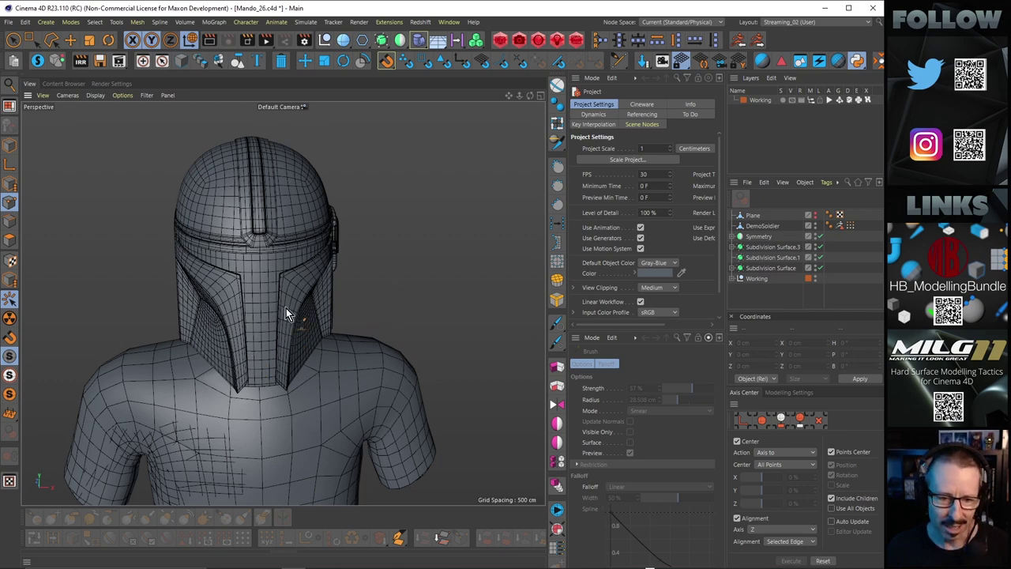
left_click_drag(286, 308, 230, 271, "alt")
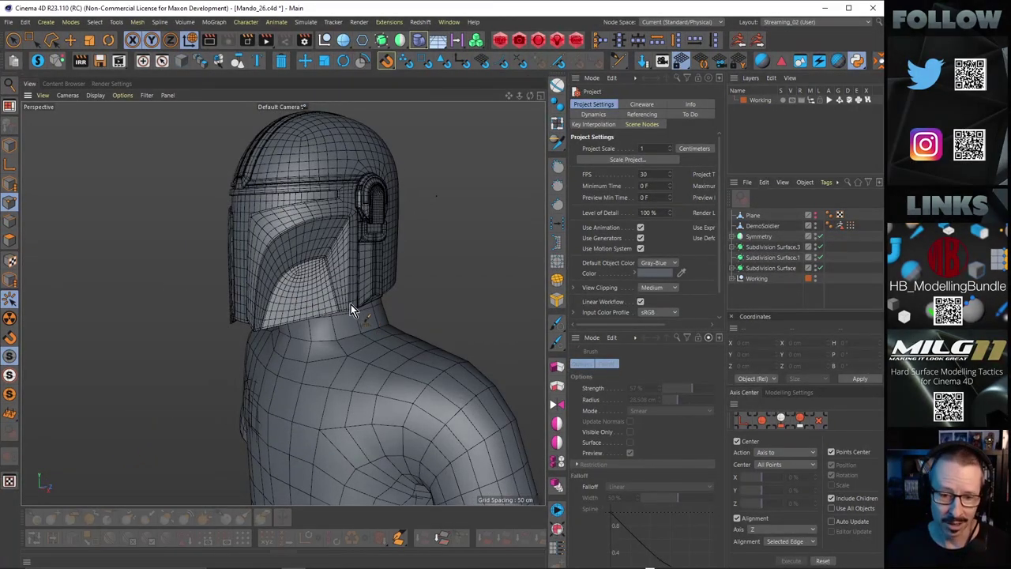
left_click_drag(351, 305, 304, 291, "alt")
right_click_drag(312, 280, 338, 275, "alt")
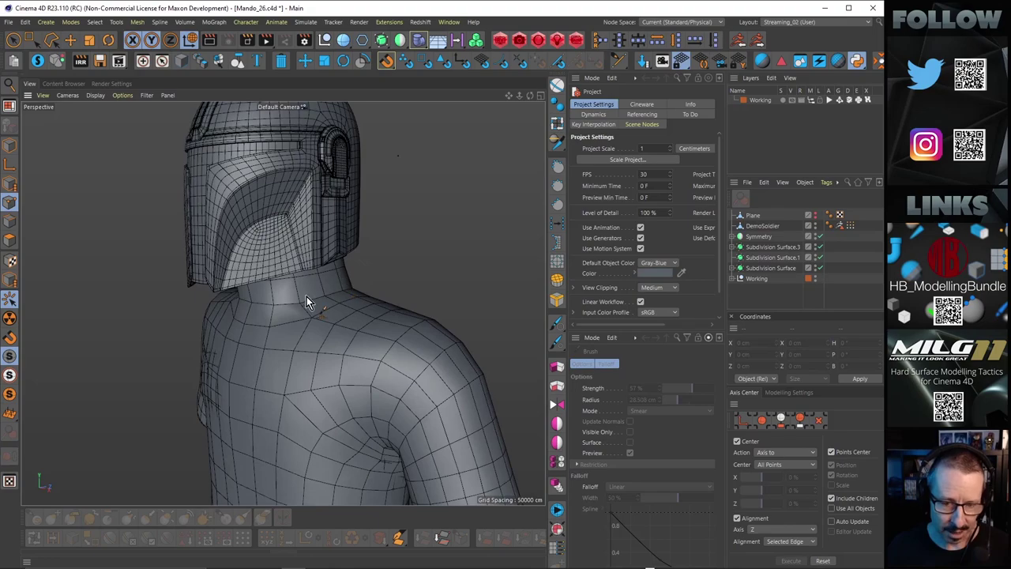
left_click_drag(307, 296, 348, 324, "alt")
scroll(302, 288, "up", 3)
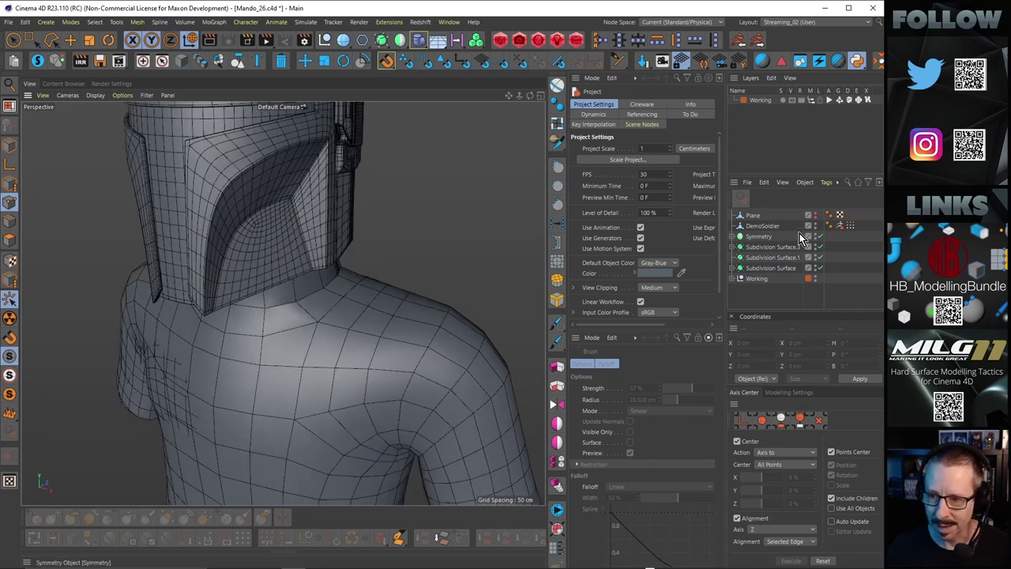
Step: Bring back the Plane mesh to compare it with the upper chest and the helmet's cheek area, and hide it
left_click_drag(525, 284, 447, 241, "alt")
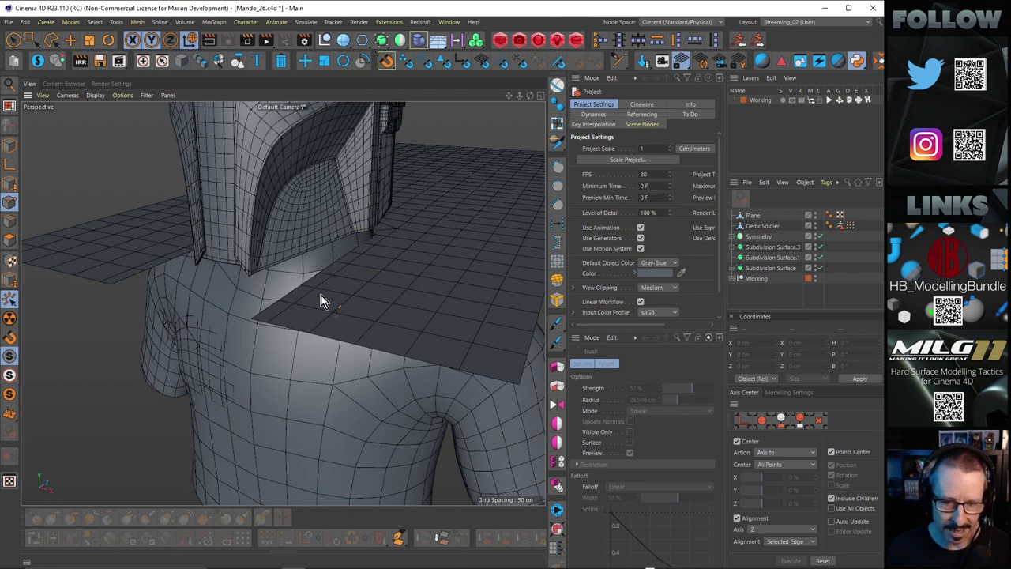
left_click_drag(321, 295, 463, 368, "alt")
left_click_drag(416, 319, 138, 158, "alt")
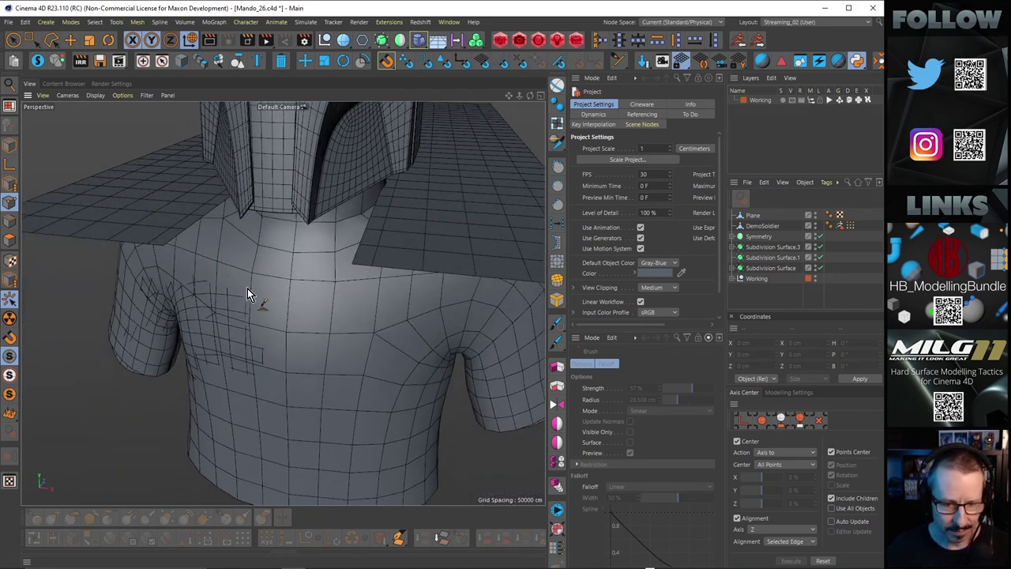
left_click_drag(319, 318, 195, 283, "alt")
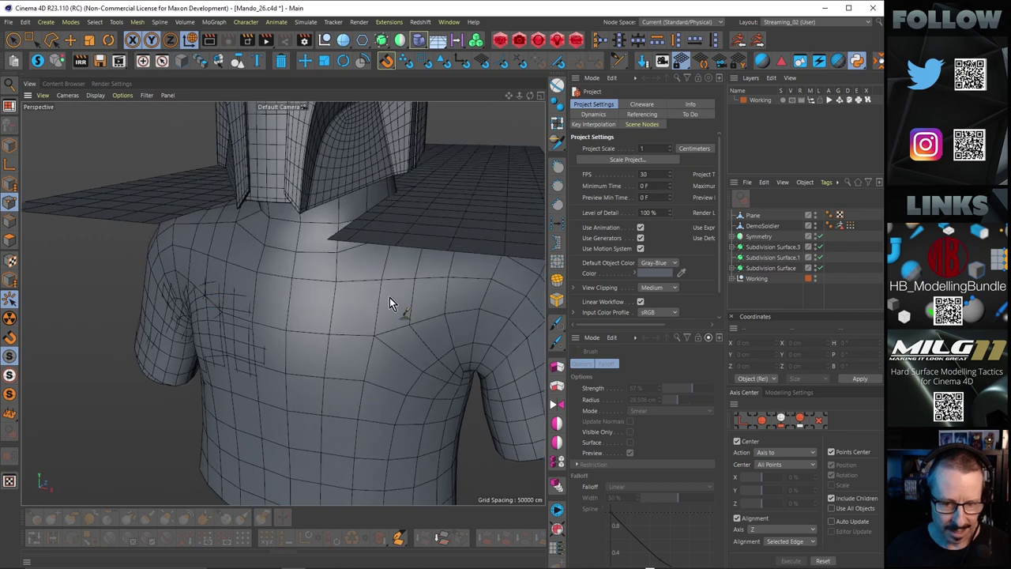
left_click_drag(342, 283, 287, 284, "alt")
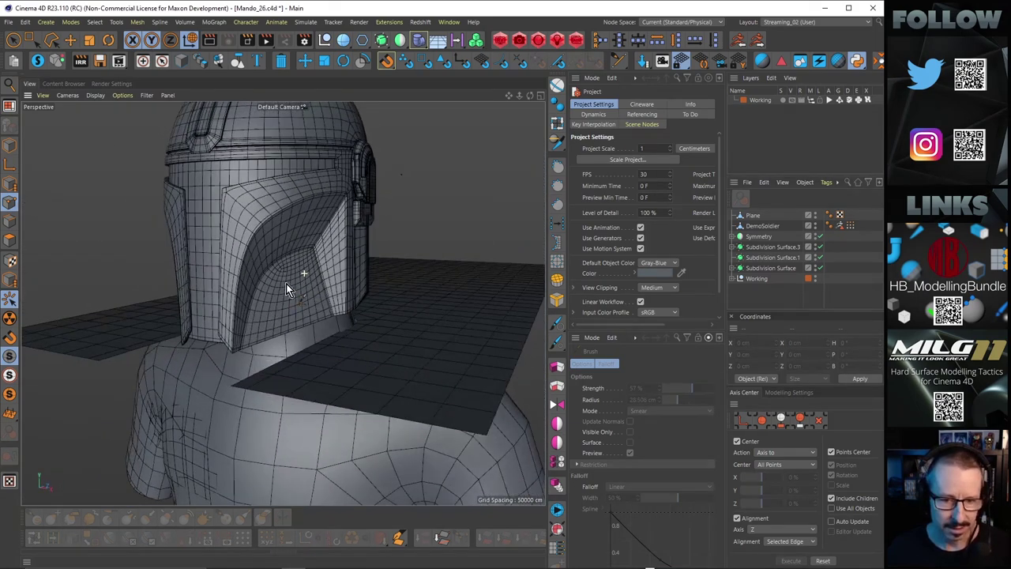
left_click_drag(391, 214, 286, 235, "alt")
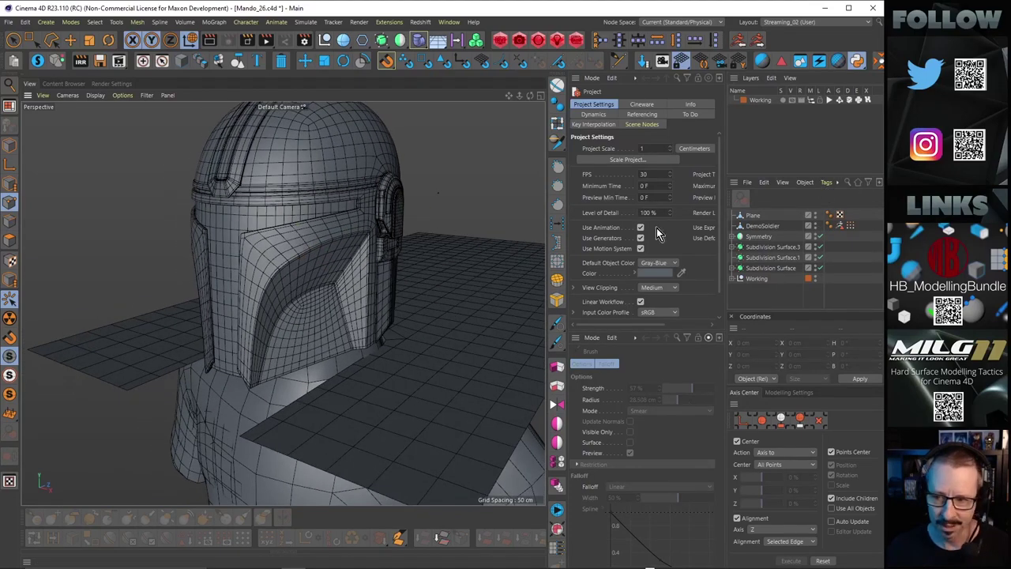
left_click(814, 215)
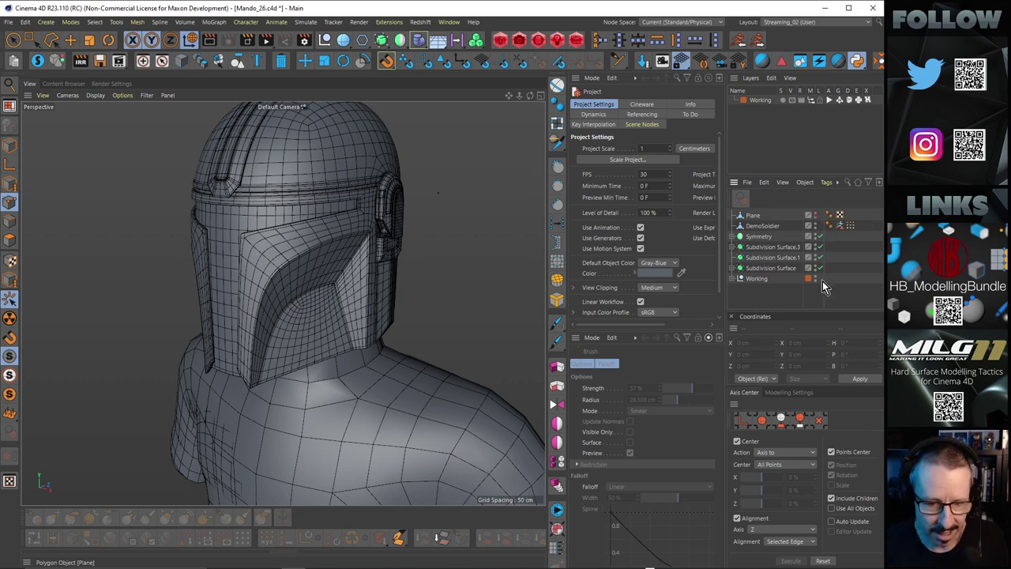
Step: Hide the Symmetry object with the torso mesh so that only the helmet is shown, and check the helmet from the front quarter
right_click_drag(329, 286, 312, 276, "alt")
left_click_drag(312, 276, 272, 253, "alt")
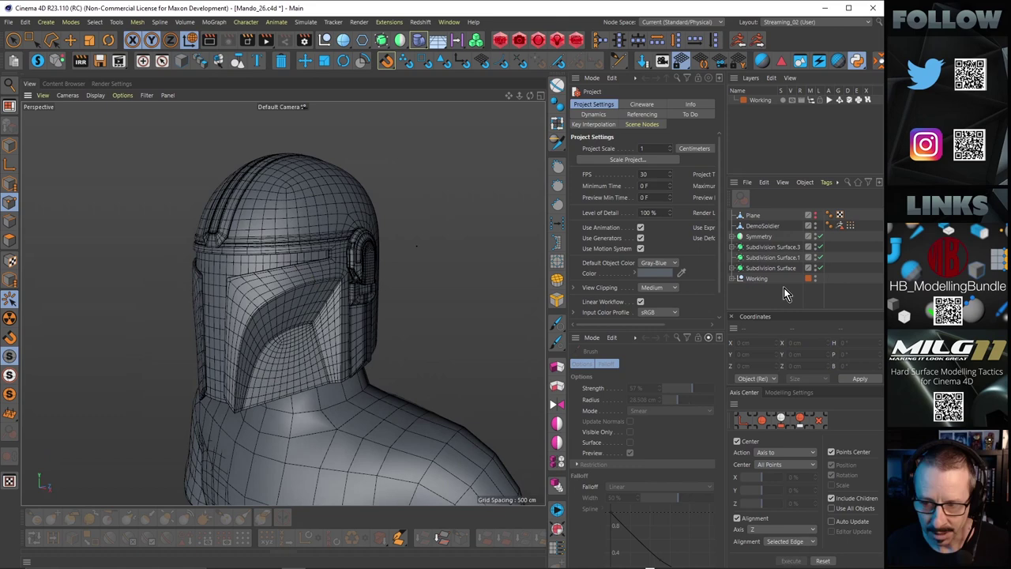
left_click(816, 235, "alt")
left_click(816, 237, "alt")
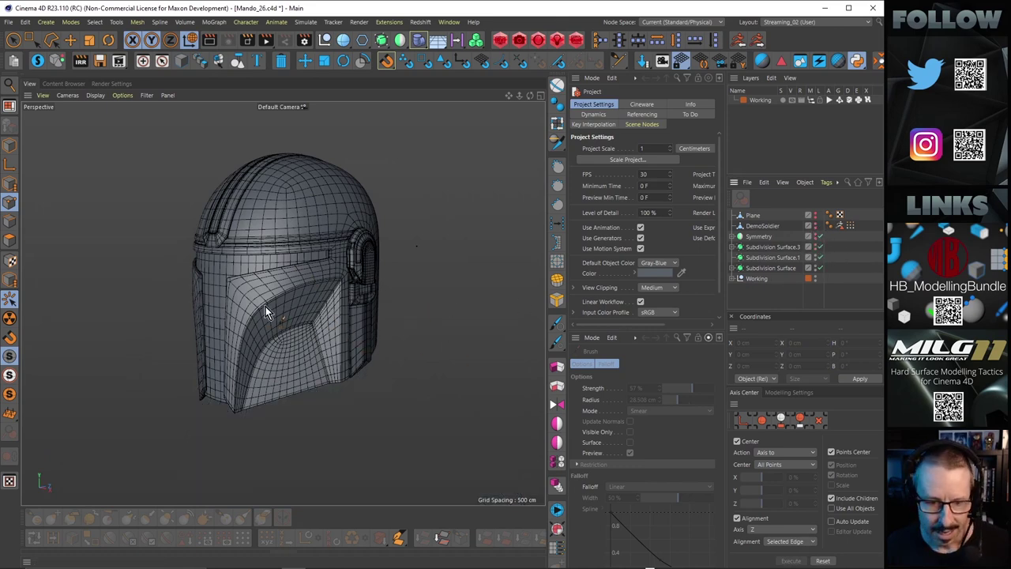
left_click_drag(299, 277, 324, 290, "alt")
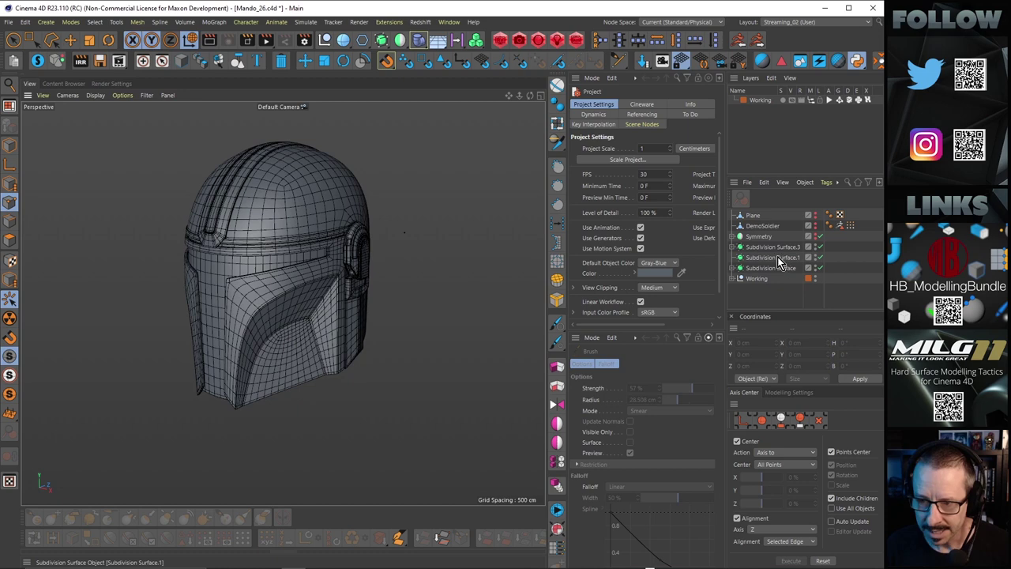
Step: Save the scene incrementally as Mando_27.c4d
left_click(8, 21)
left_click(42, 136)
left_click_drag(283, 257, 328, 266, "alt")
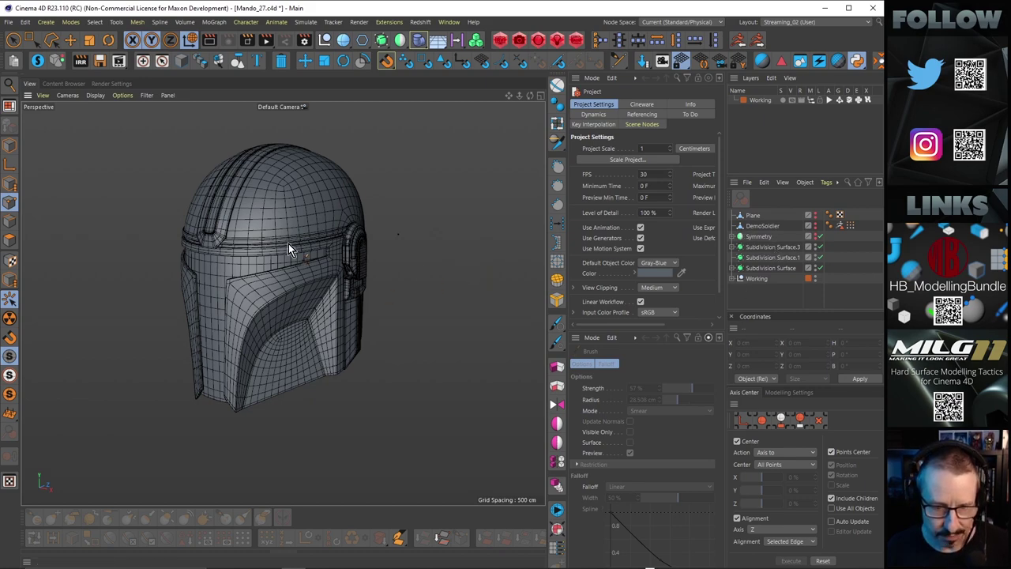
mouse_move(289, 243)
left_mouse_down("alt")
mouse_move(393, 242)
mouse_move(401, 261)
mouse_move(382, 240)
mouse_move(256, 239)
mouse_move(300, 240)
left_mouse_up("alt")
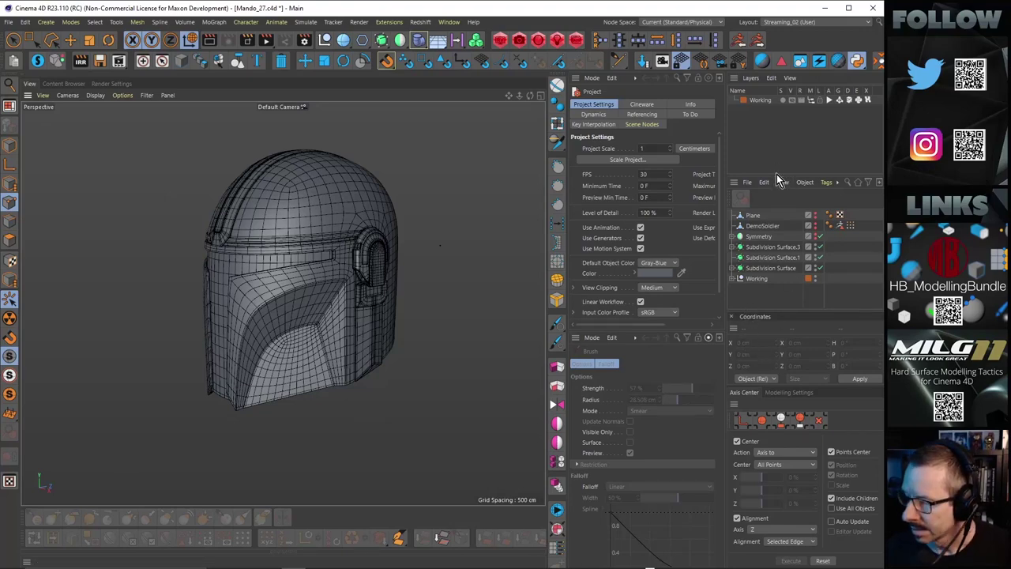
Step: Enlarge the object list area and delete the Working null from the scene
left_click_drag(778, 175, 778, 134)
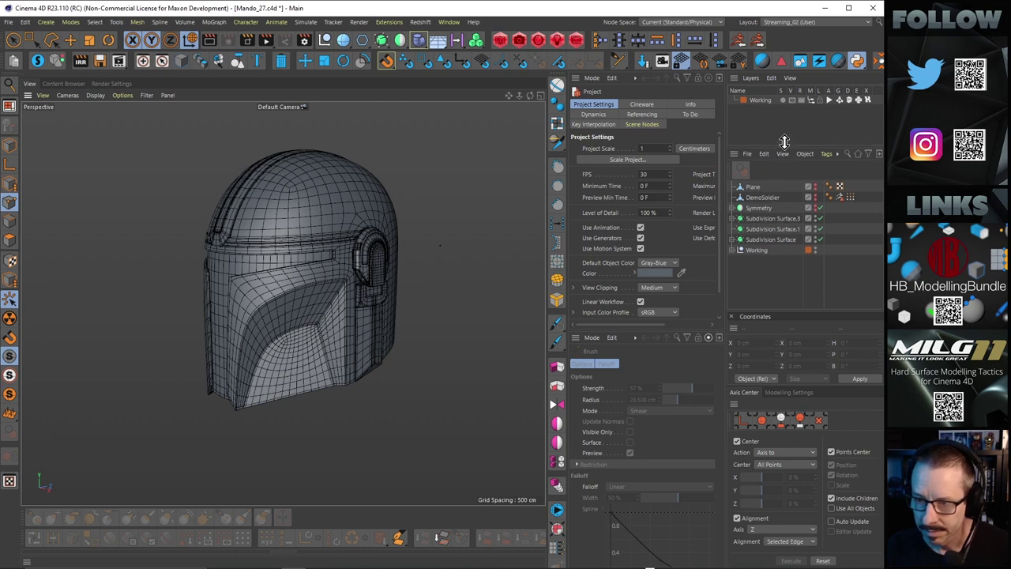
left_click(756, 242)
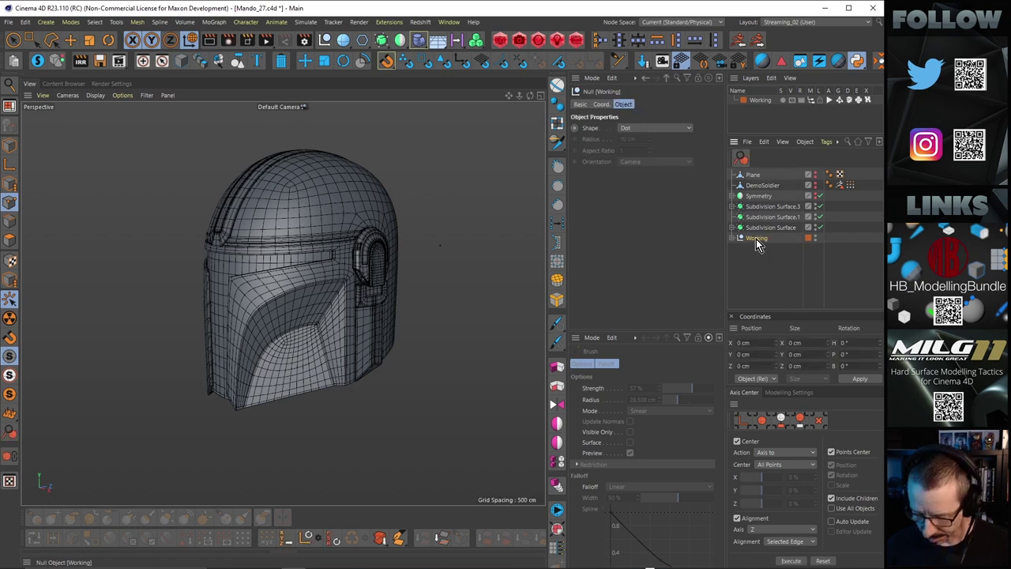
key("Delete")
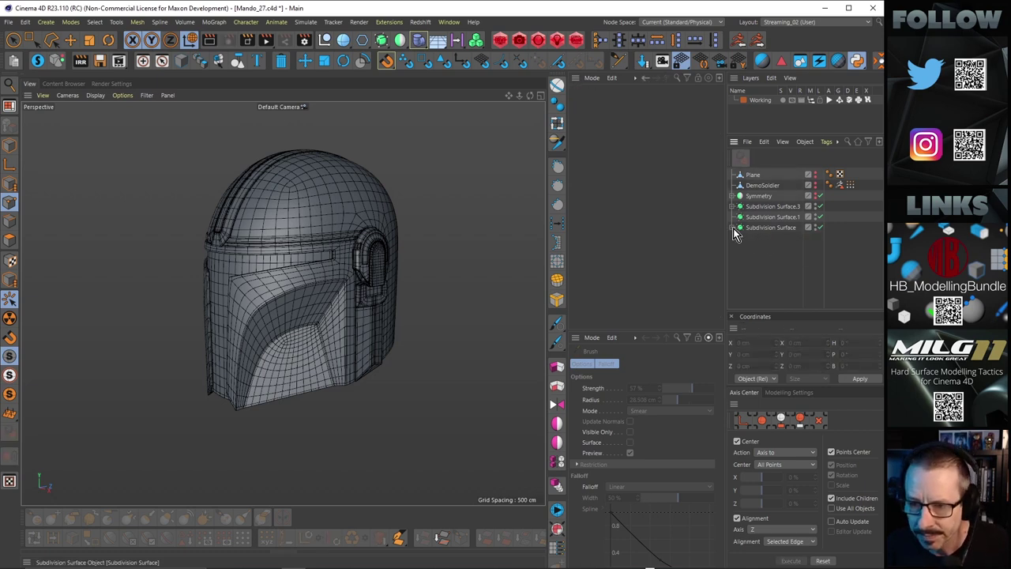
Step: Hide Subdivision Surface.3 and Subdivision Surface.1, leaving the main helmet Subdivision Surface shown
left_click(734, 228)
left_click(735, 229)
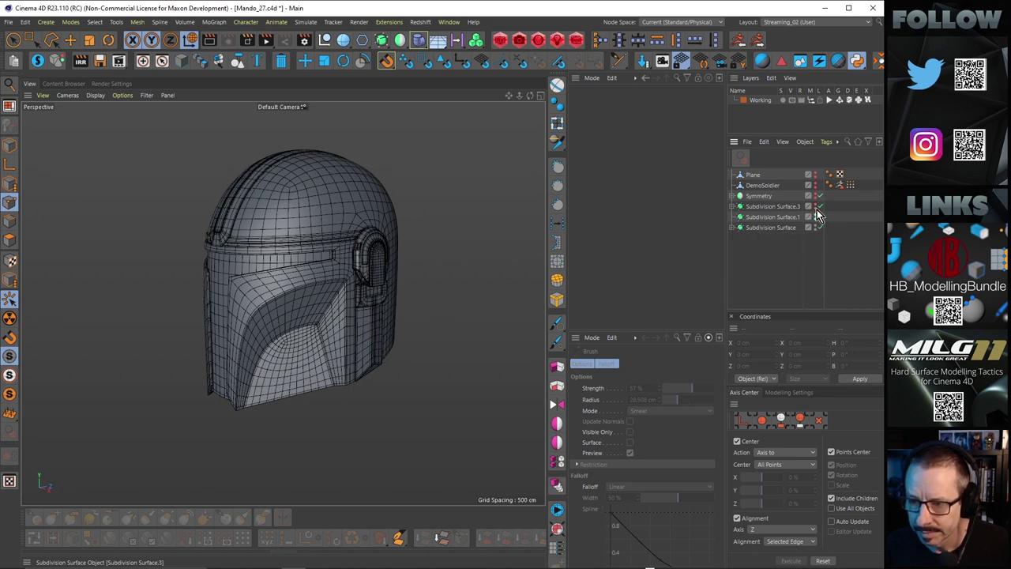
left_click(820, 216)
left_click_drag(398, 261, 405, 240, "alt")
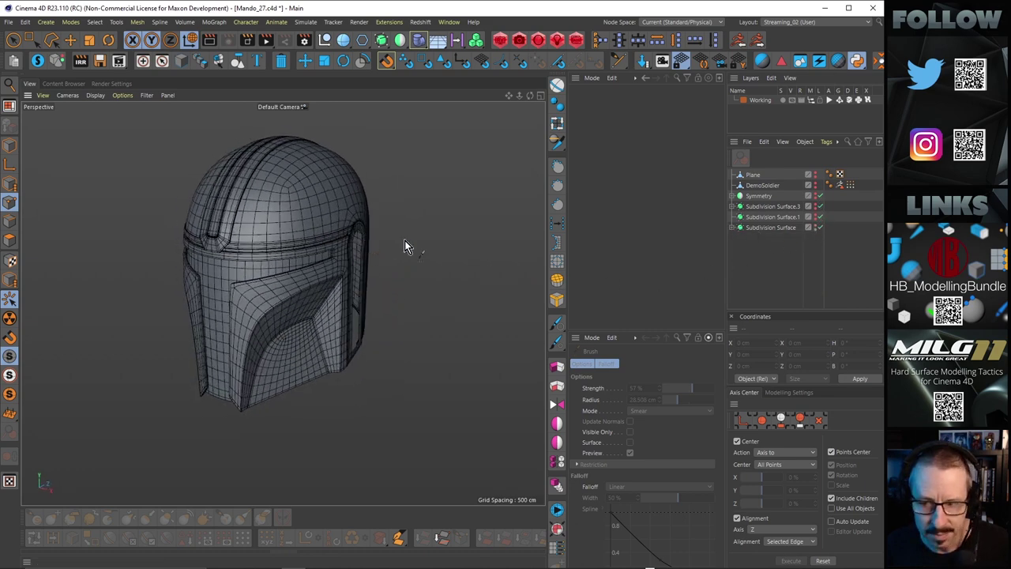
Step: Expand the main Subdivision Surface hierarchy, select the Visor mesh and examine it from below, inside the helmet
left_click(735, 228)
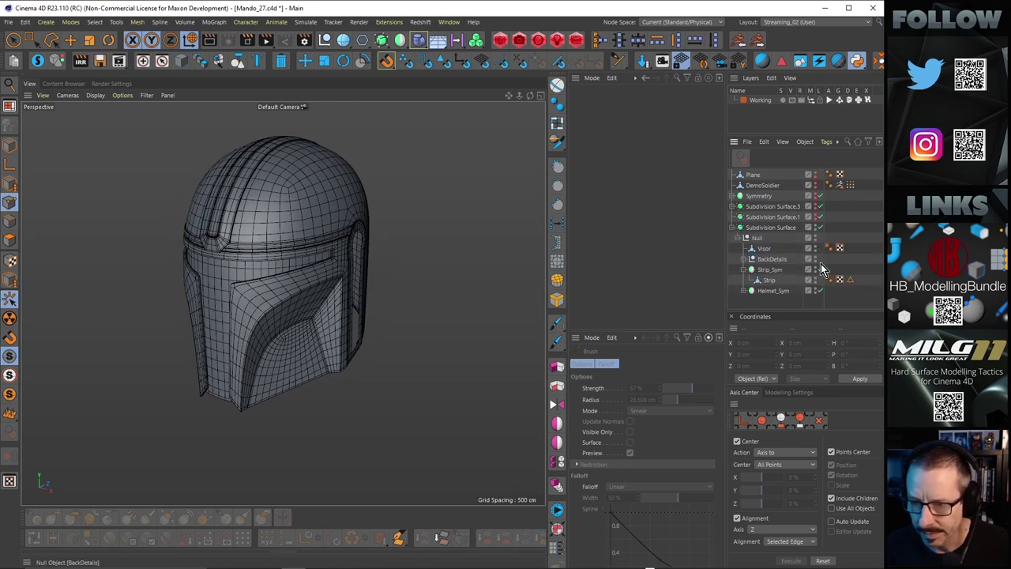
left_click(765, 248)
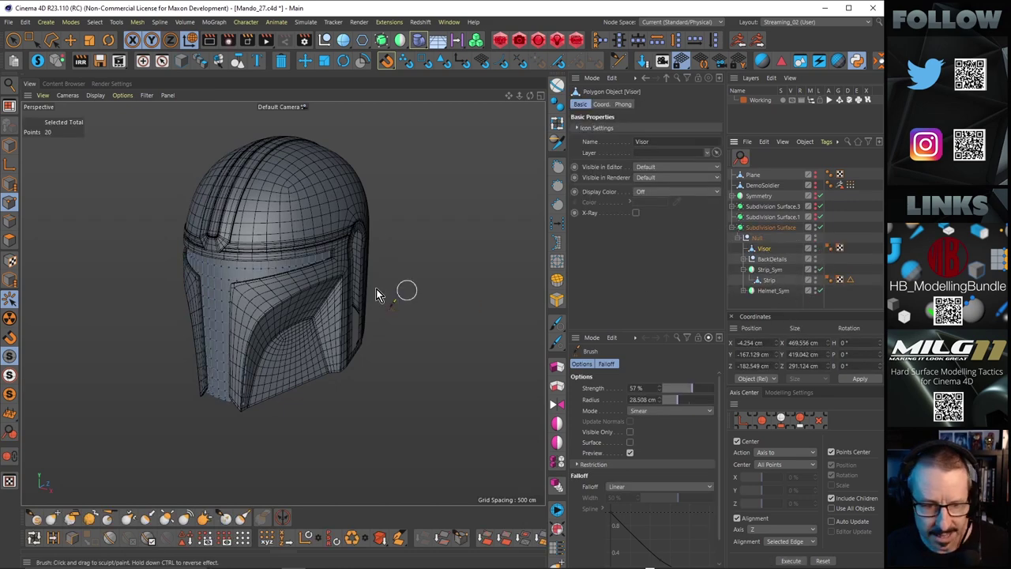
left_click_drag(250, 260, 268, 107, "alt")
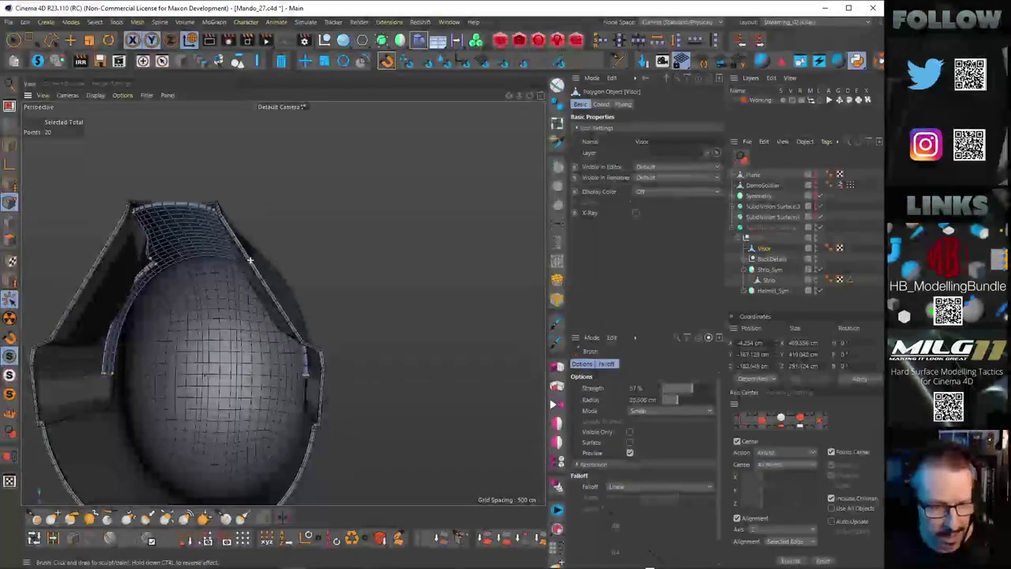
mouse_move(181, 219)
left_mouse_down("alt")
mouse_move(248, 218)
mouse_move(418, 260)
mouse_move(458, 254)
mouse_move(386, 266)
mouse_move(354, 309)
mouse_move(351, 281)
mouse_move(353, 362)
mouse_move(316, 303)
mouse_move(291, 300)
mouse_move(292, 254)
mouse_move(293, 330)
mouse_move(301, 238)
mouse_move(300, 317)
mouse_move(303, 255)
mouse_move(305, 287)
mouse_move(292, 203)
mouse_move(298, 234)
mouse_move(282, 203)
left_mouse_up("alt")
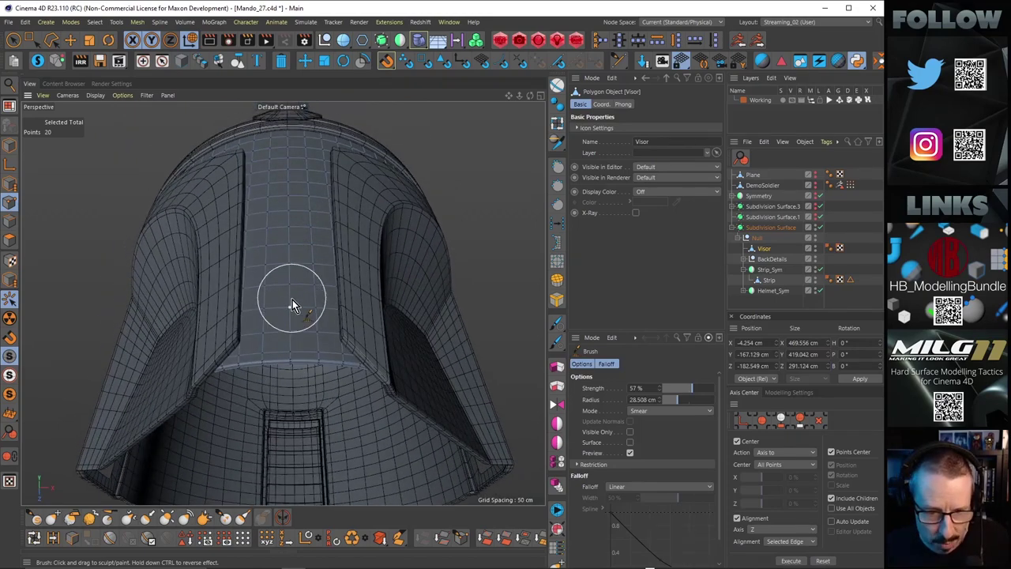
mouse_move(293, 264)
left_mouse_down("alt")
mouse_move(287, 255)
mouse_move(289, 312)
mouse_move(278, 207)
mouse_move(286, 176)
mouse_move(326, 252)
left_mouse_up("alt")
left_click_drag(336, 291, 327, 264, "alt")
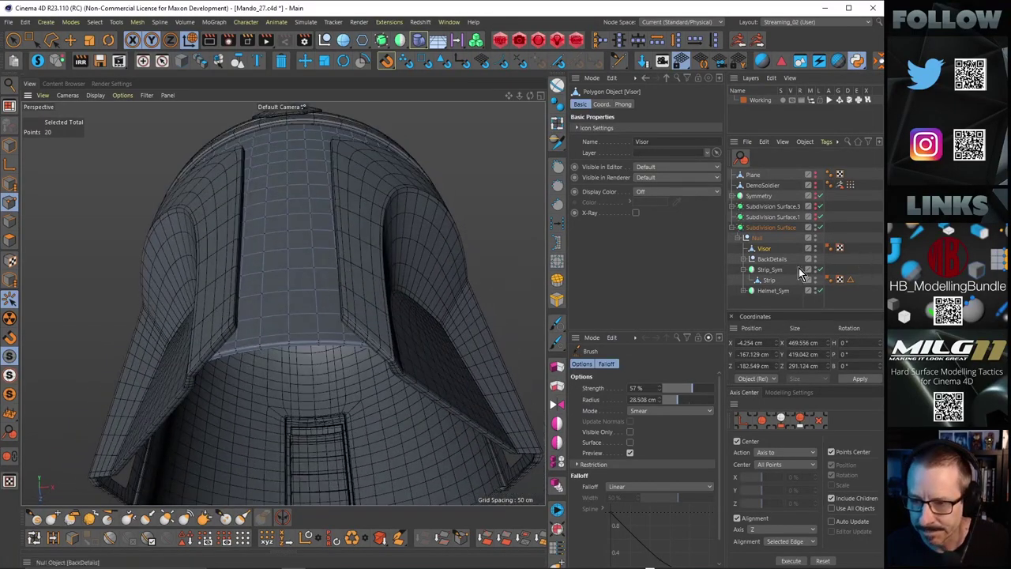
Step: Expand the BackDetails group and examine the repeated detail blocks at the lower back of the helmet
left_click(747, 259)
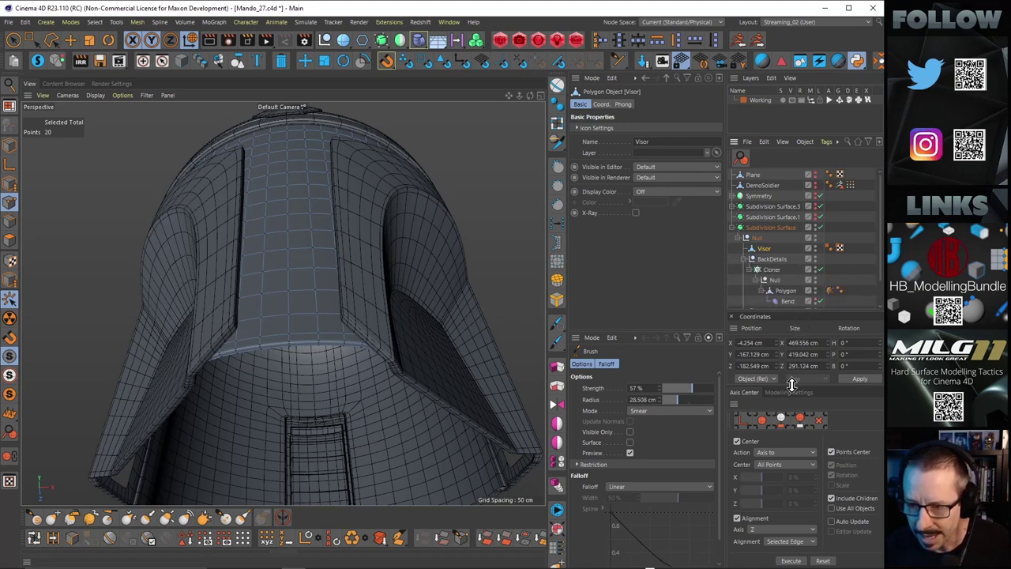
scroll(883, 228, "down", 2)
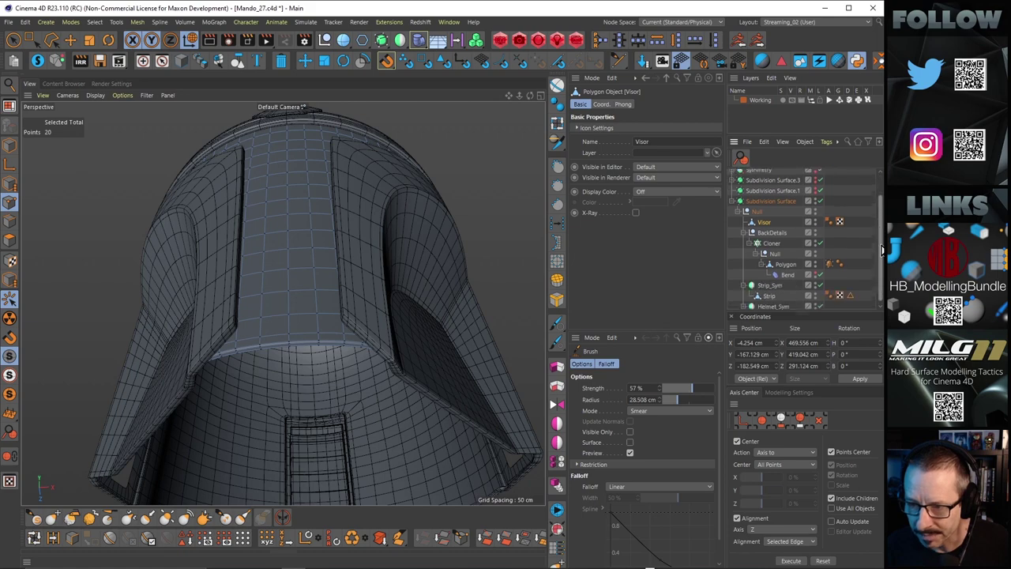
right_click_drag(334, 258, 260, 281, "alt")
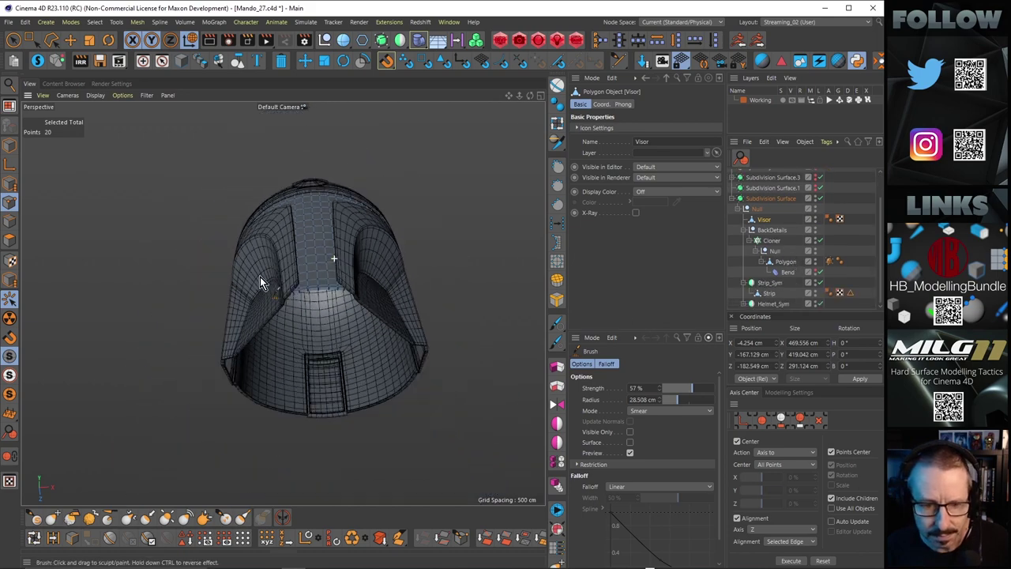
left_click_drag(336, 270, 420, 318, "alt")
left_click_drag(282, 302, 436, 314, "alt")
left_click_drag(322, 264, 440, 305, "alt")
left_click_drag(282, 303, 435, 304, "alt")
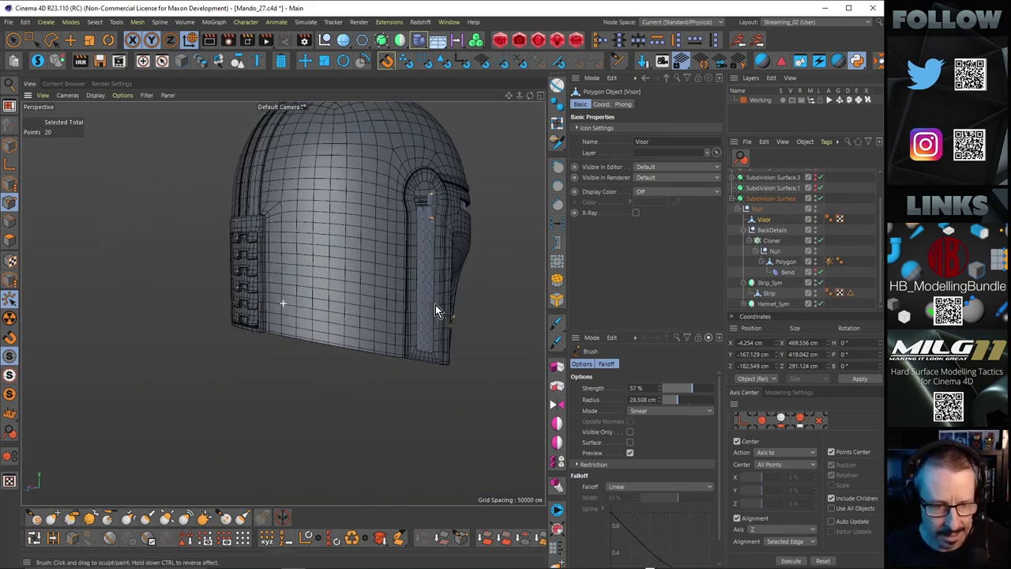
right_click_drag(212, 264, 279, 265, "alt")
left_click_drag(285, 262, 379, 277, "alt")
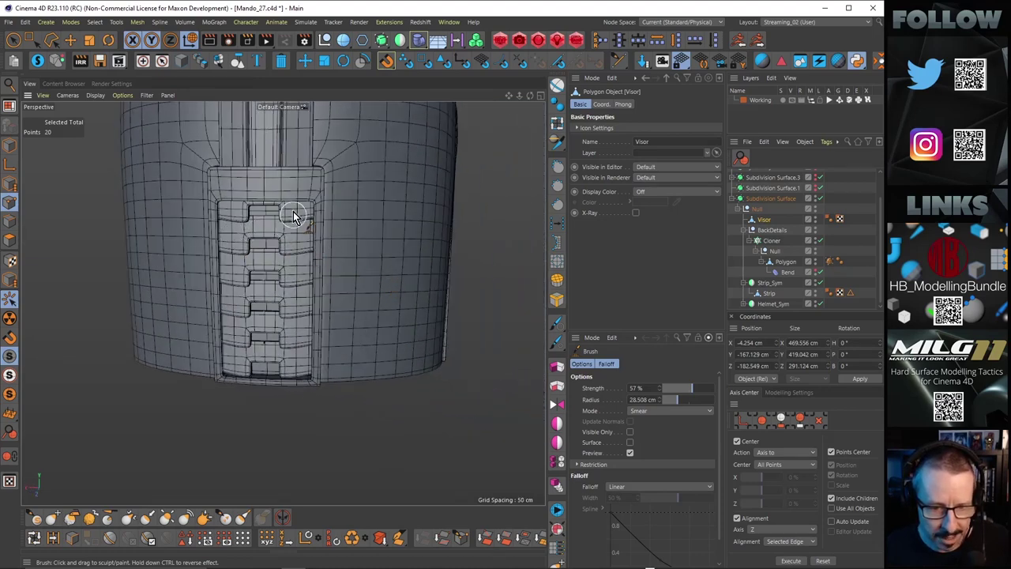
left_click_drag(293, 339, 283, 231, "alt")
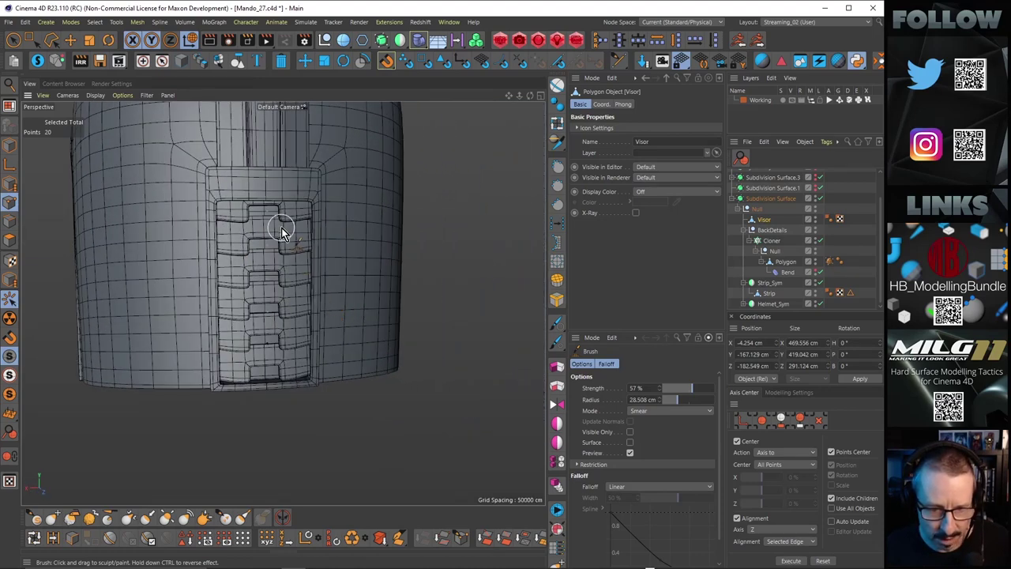
Step: Make the Cloner in BackDetails editable and review the resulting nulls with their polygon and Bend objects
left_click(772, 241)
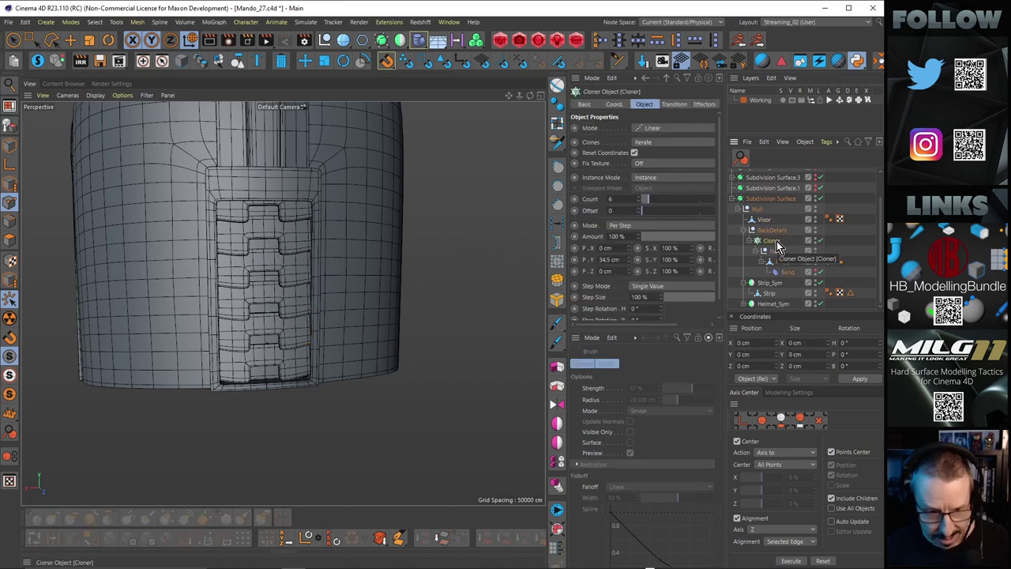
key("c")
left_click(749, 270)
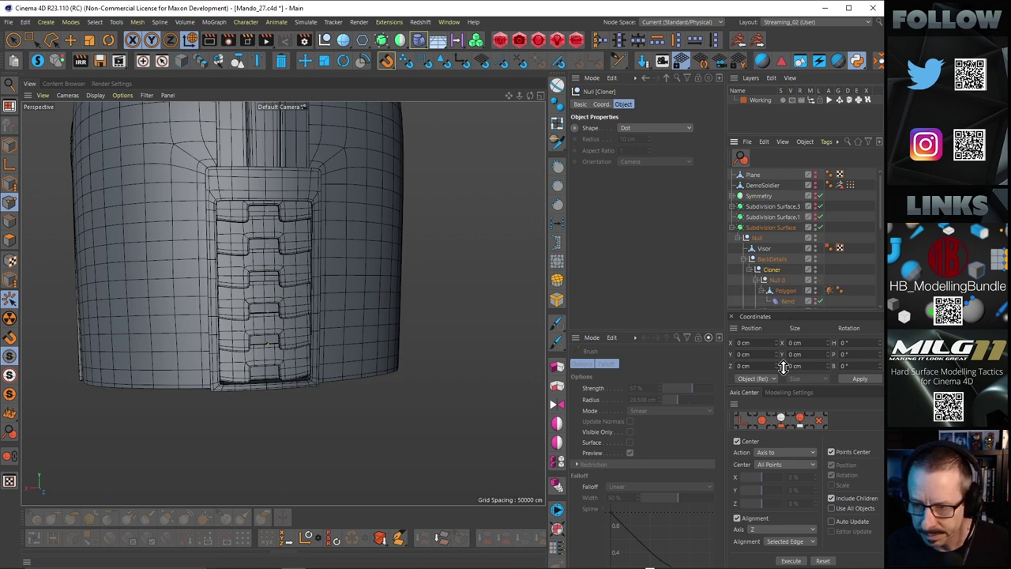
left_click_drag(881, 221, 881, 248)
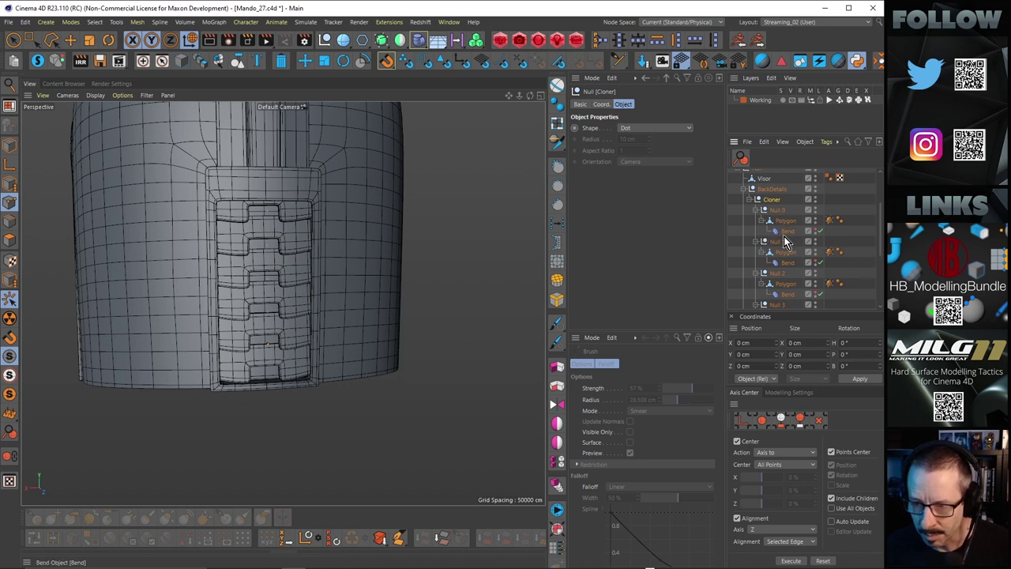
left_click(749, 200)
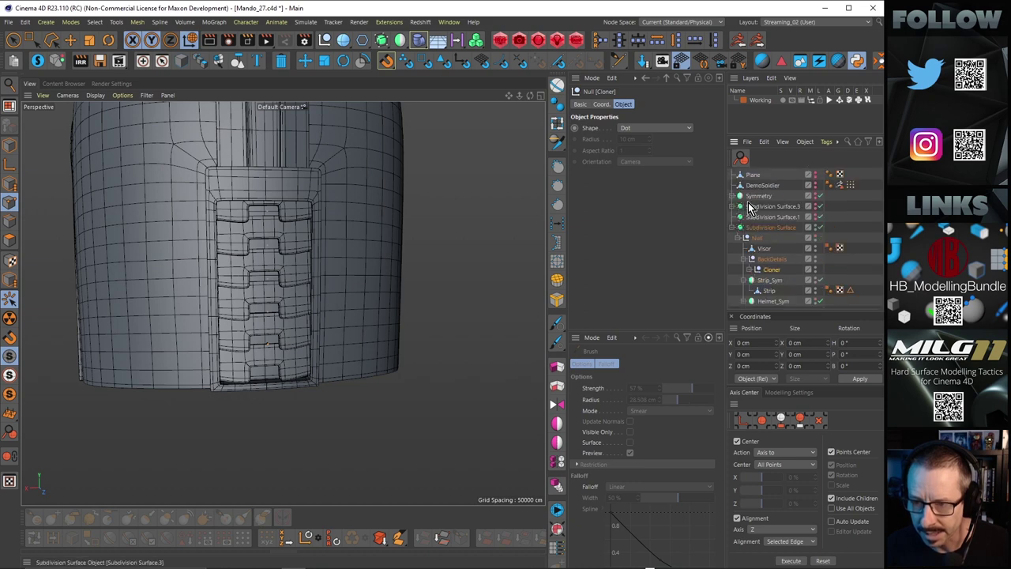
left_click(751, 270)
scroll(790, 260, "down", 3)
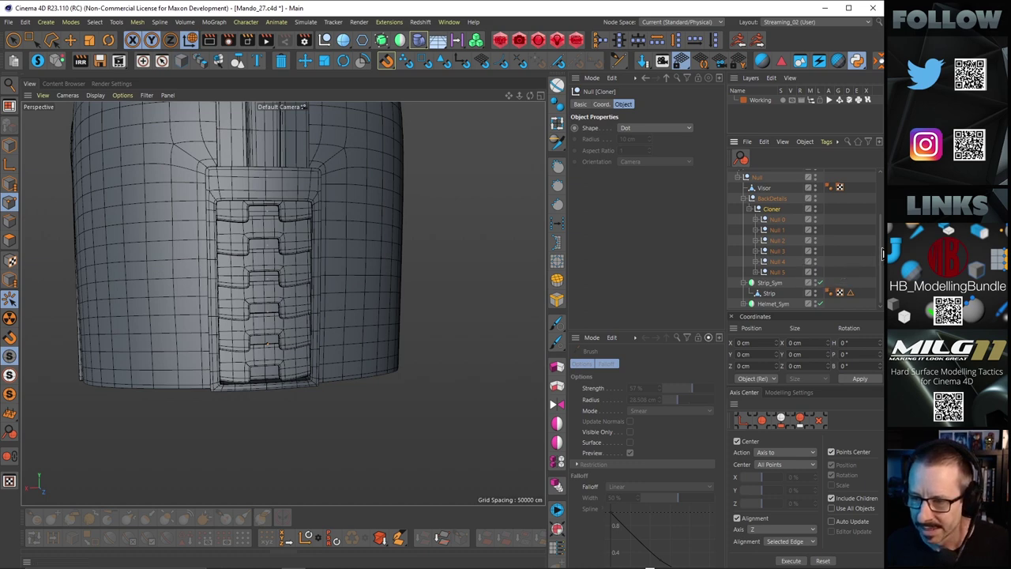
mouse_move(881, 255)
left_mouse_down()
mouse_move(879, 229)
mouse_move(874, 260)
left_mouse_up()
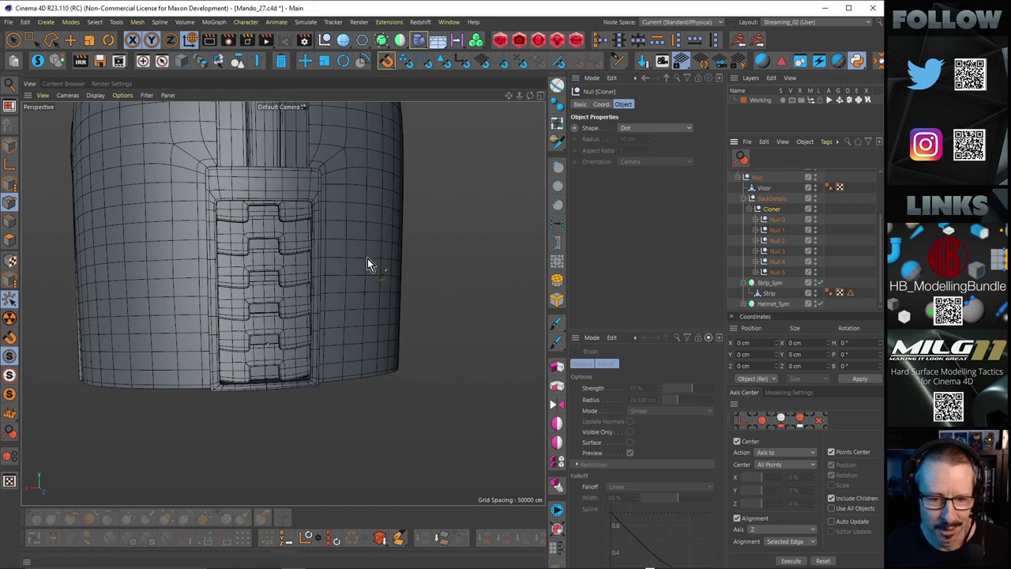
Step: Select Null 0 through Null 5 inside the Cloner group and bake them with Current State to Object
scroll(368, 258, "down", 2)
middle_click_drag(368, 258, 356, 326, "alt")
left_click_drag(356, 325, 276, 287, "alt")
scroll(324, 273, "up", 2)
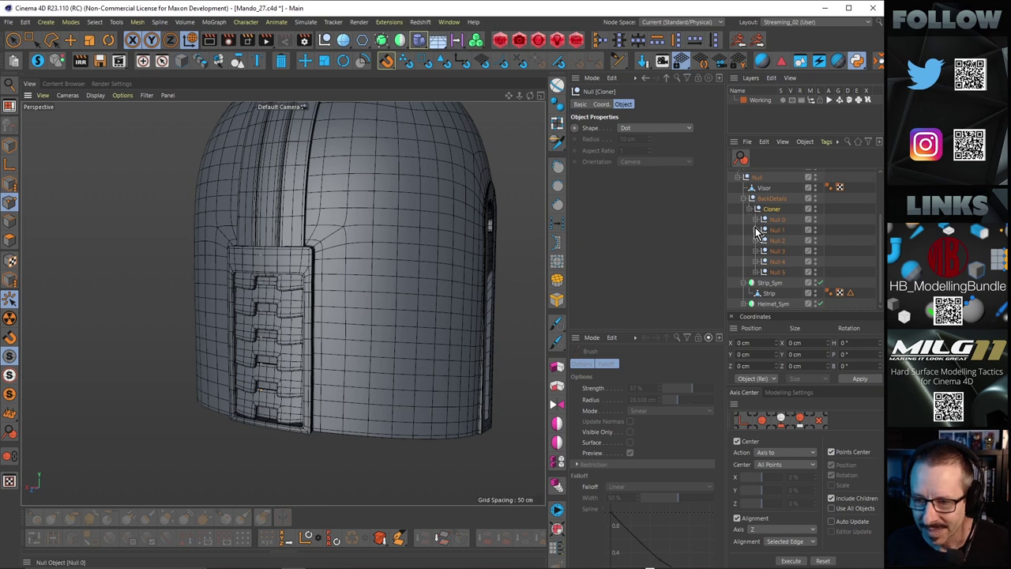
left_click(778, 221)
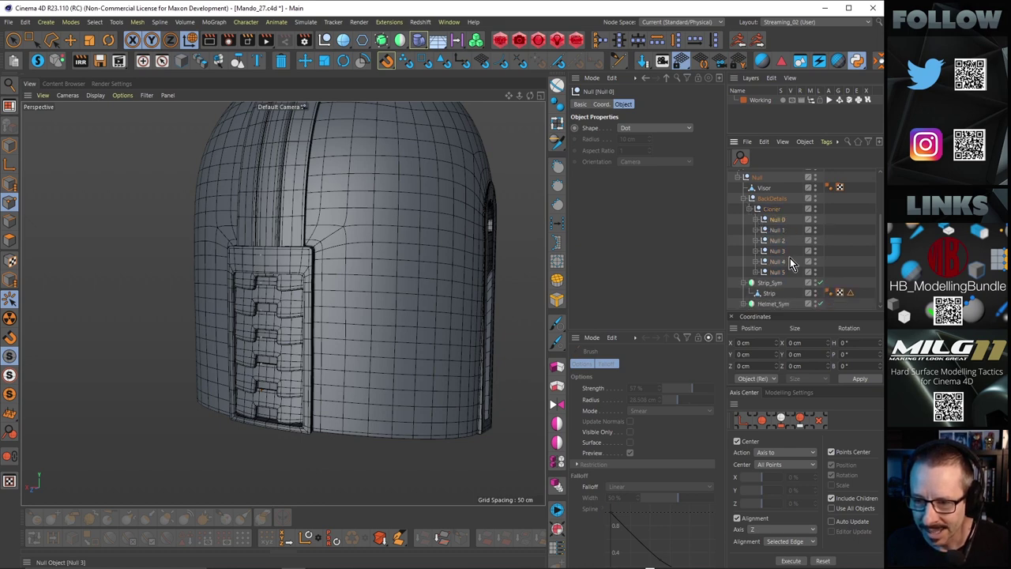
left_click(778, 271, "shift")
right_click(780, 221)
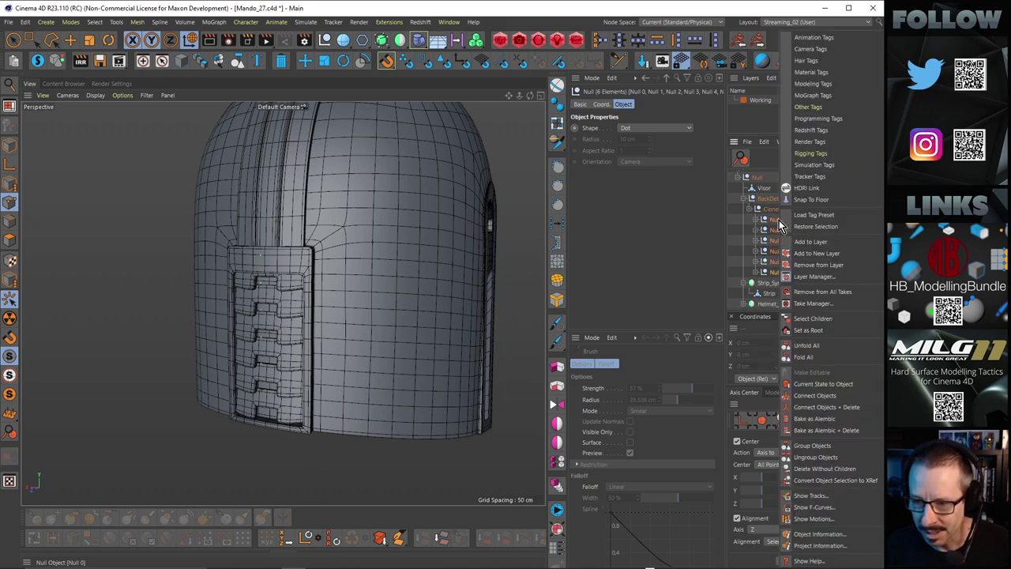
left_click(819, 384)
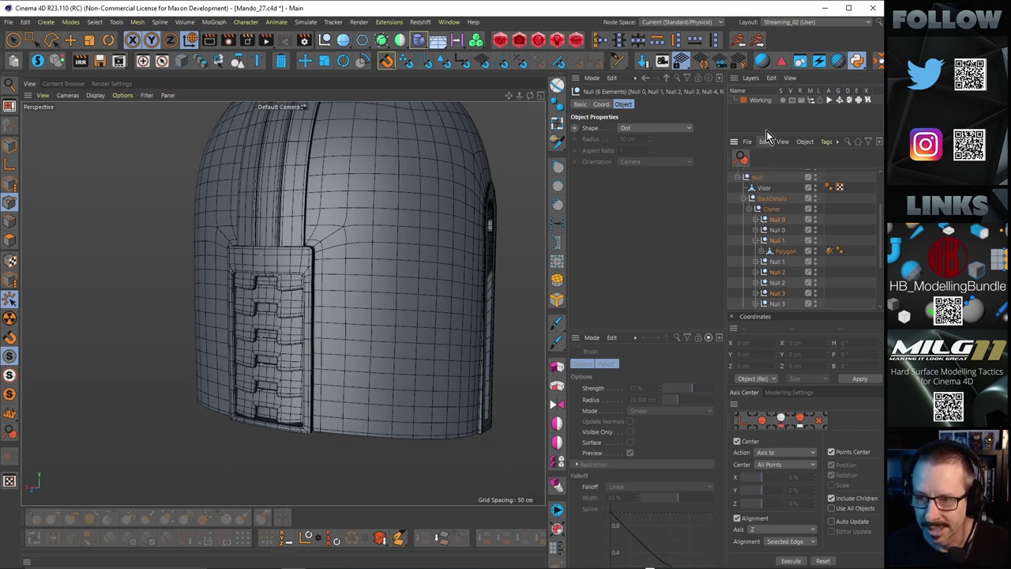
Step: Move the baked Null 0 through Null 5 out of the Cloner to directly below Visor, and delete the old Cloner group
left_click_drag(765, 133, 765, 107)
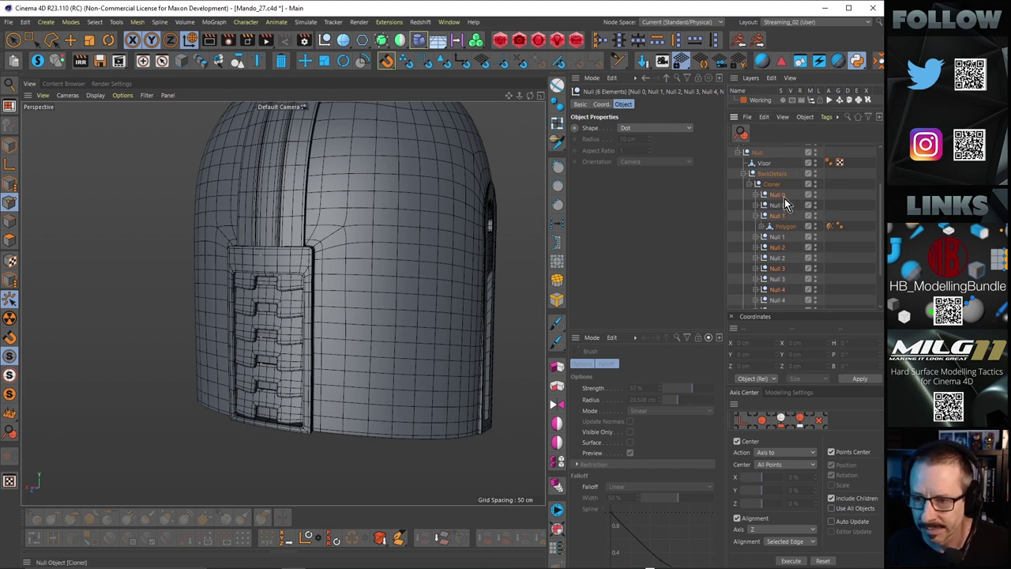
left_click_drag(778, 197, 763, 172)
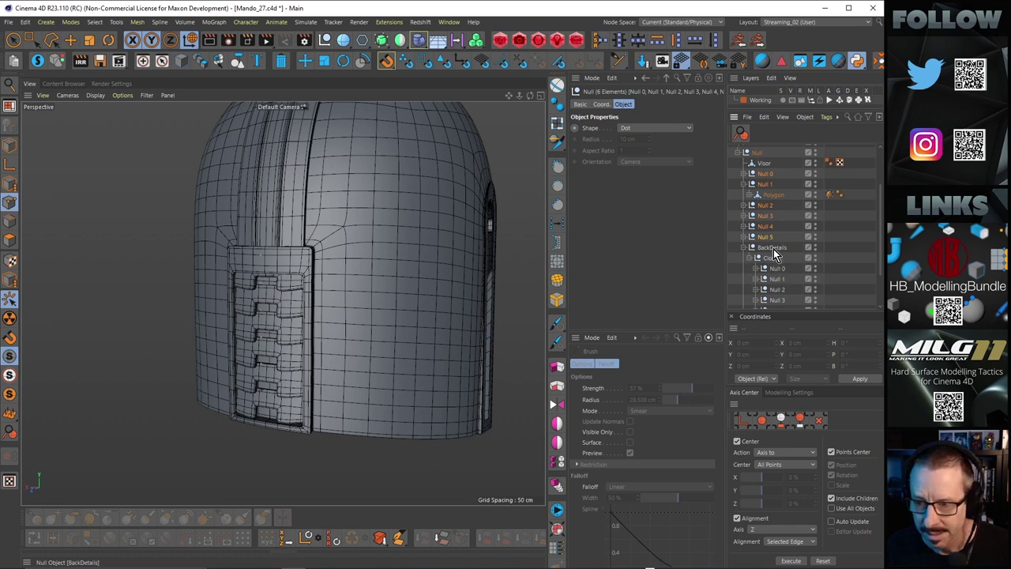
left_click(749, 259)
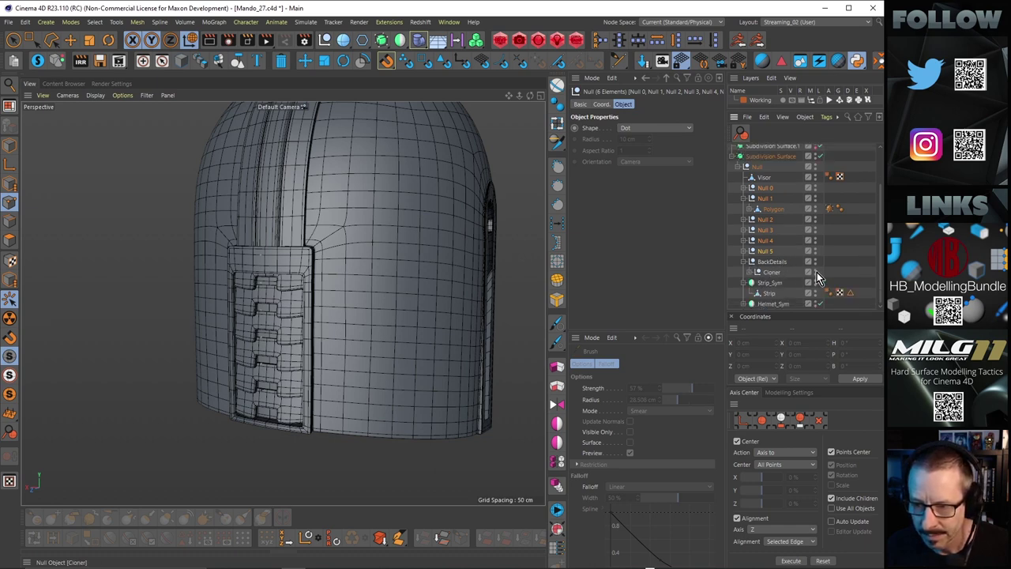
left_click(776, 271)
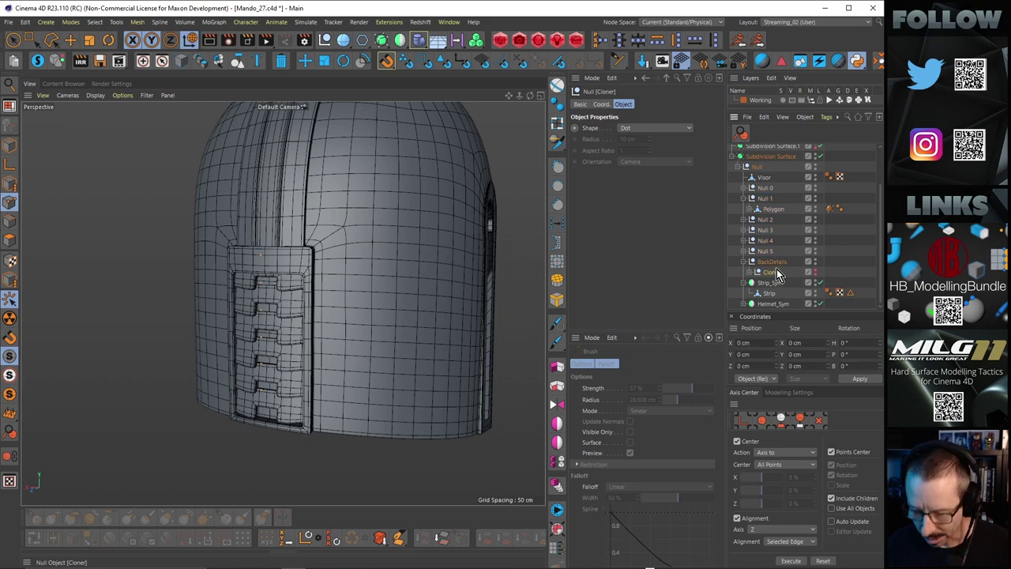
key("Delete")
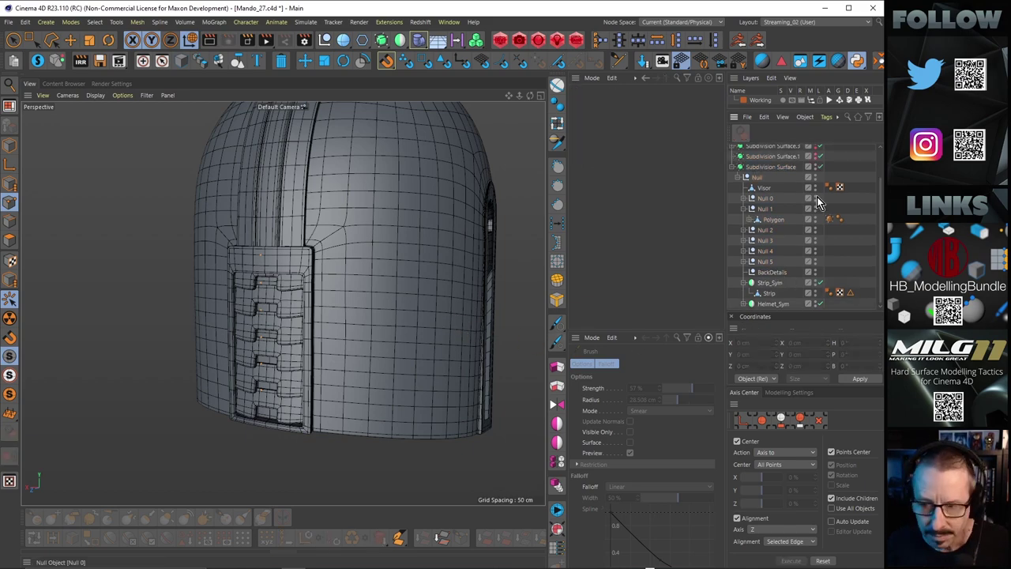
Step: Examine the detail blocks at the back of the helmet and the contents of the extracted Null 2
left_click_drag(294, 309, 350, 276, "alt")
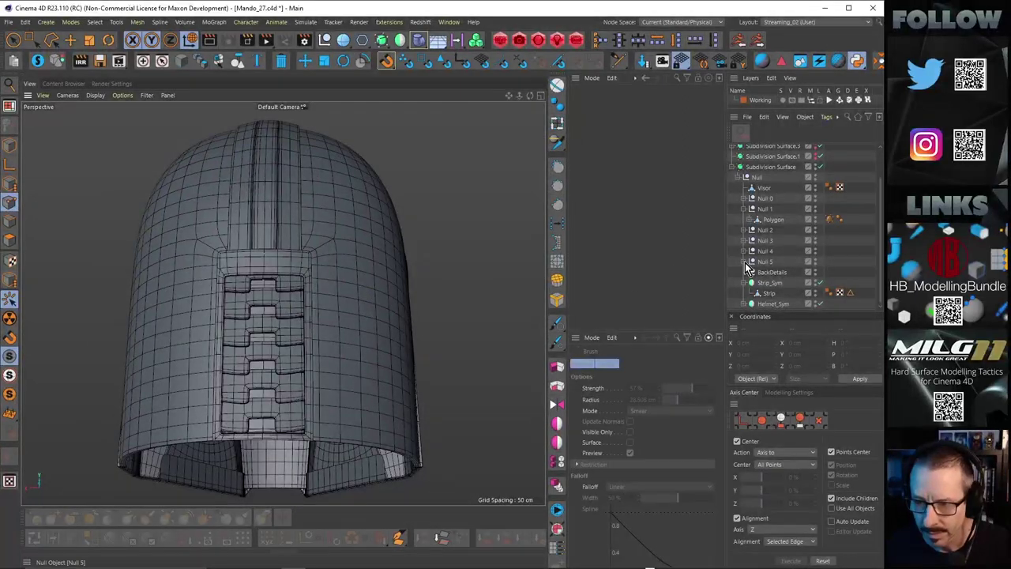
left_click(743, 230)
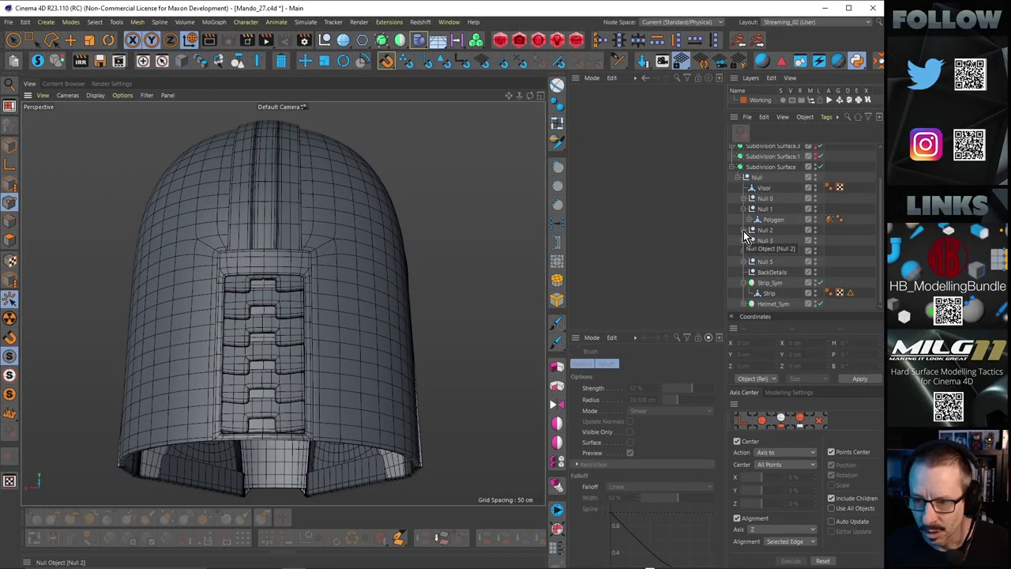
left_click(751, 241)
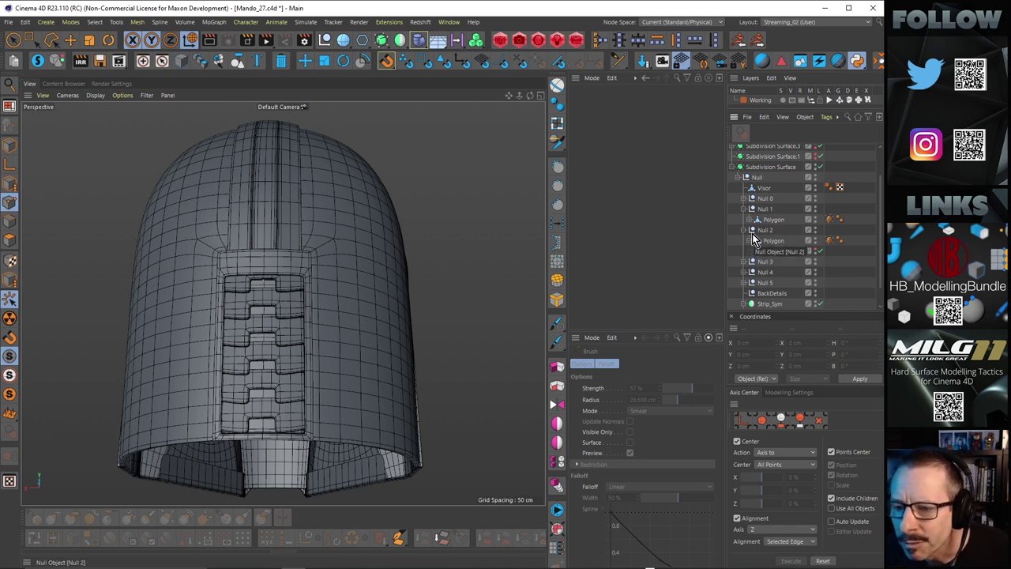
left_click(743, 230)
left_click(744, 209)
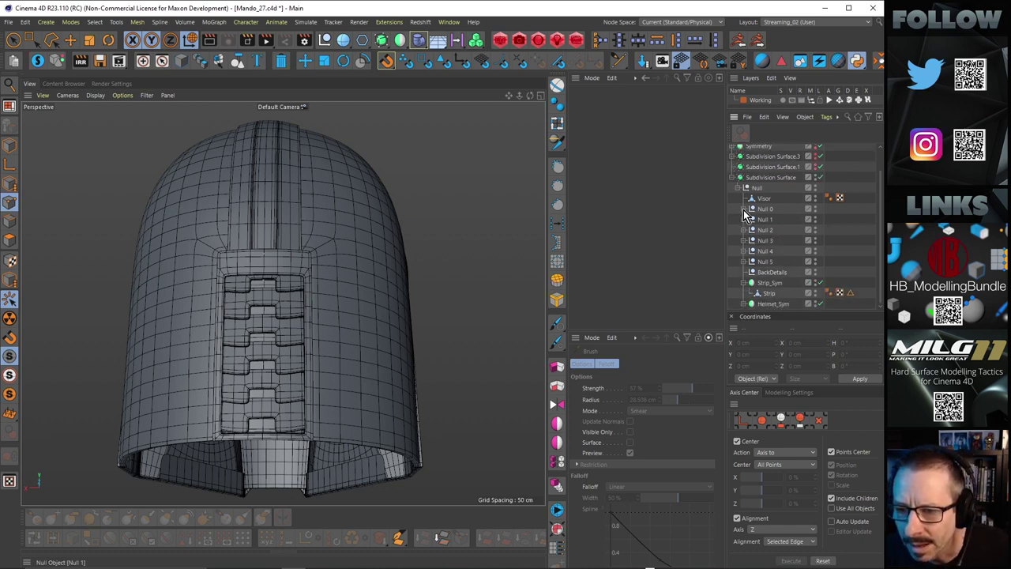
Step: Try to bake Null 0 alone with Current State to Object, and undo the attempt
left_click(762, 212)
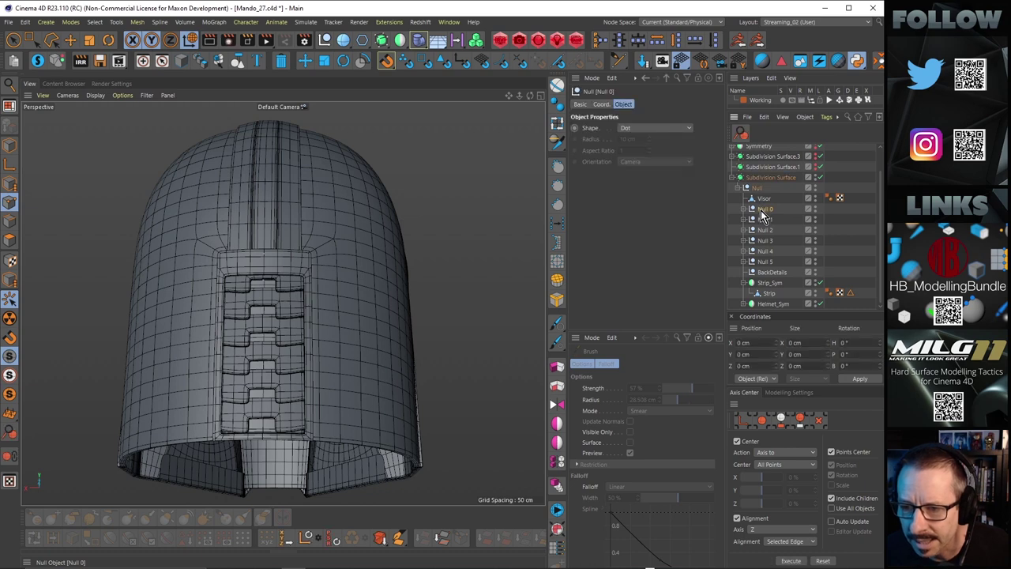
right_click(763, 212)
left_click(818, 390)
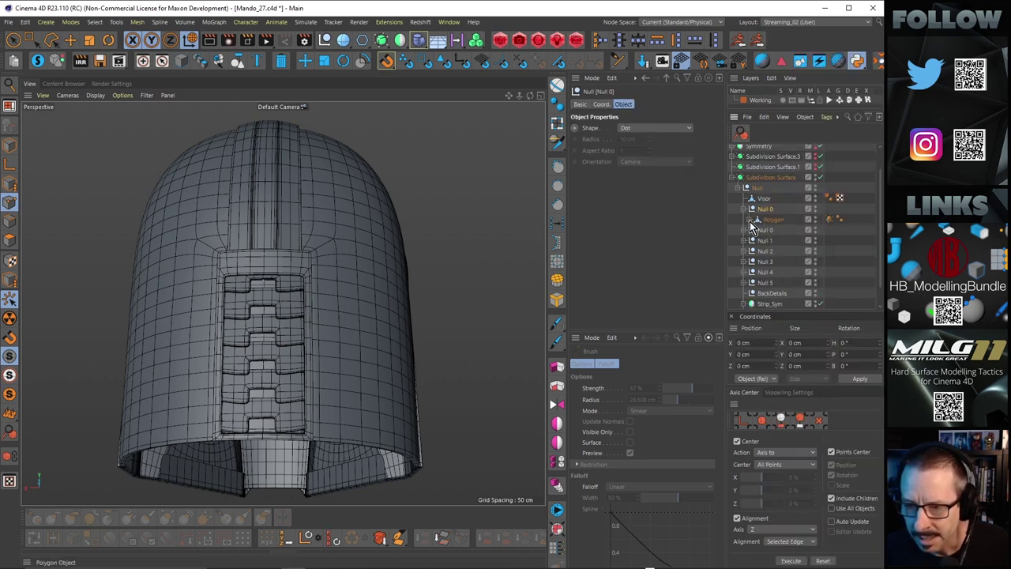
key("ctrl+z")
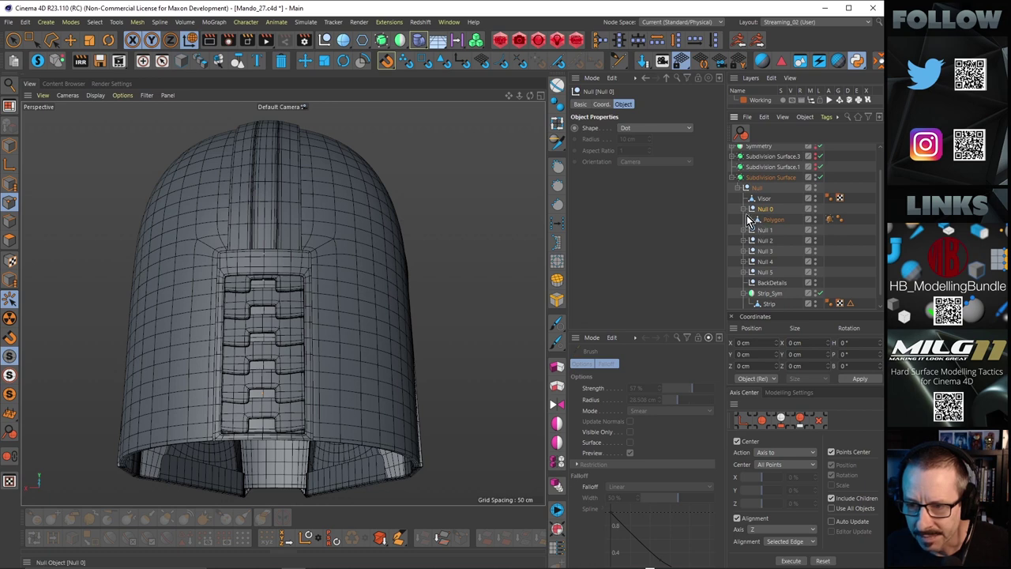
Step: Expand Null 1 through Null 5 in the hierarchy to expose their Polygon objects
left_click(743, 230)
left_click(743, 250)
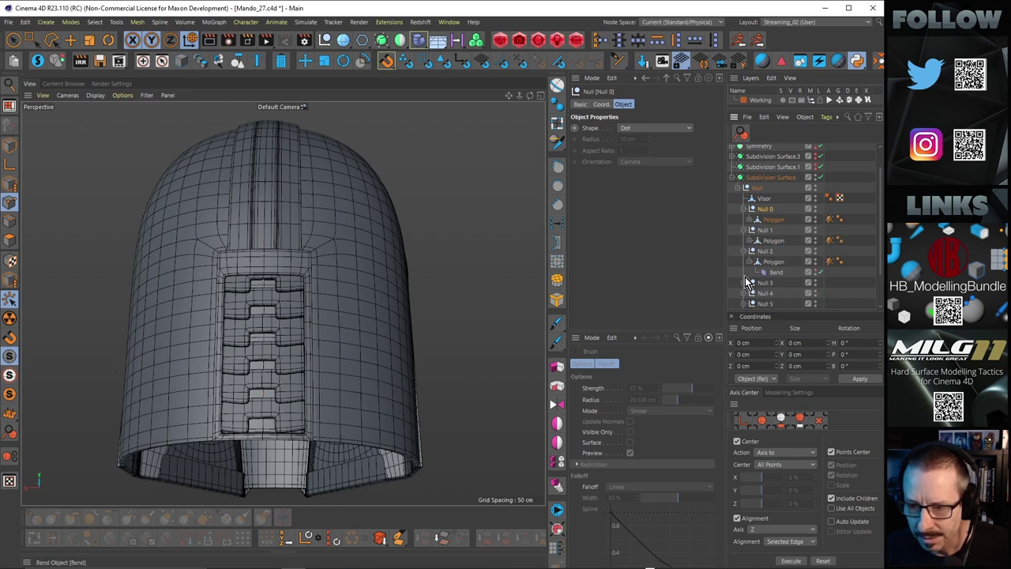
left_click(744, 282)
scroll(764, 269, "down", 2)
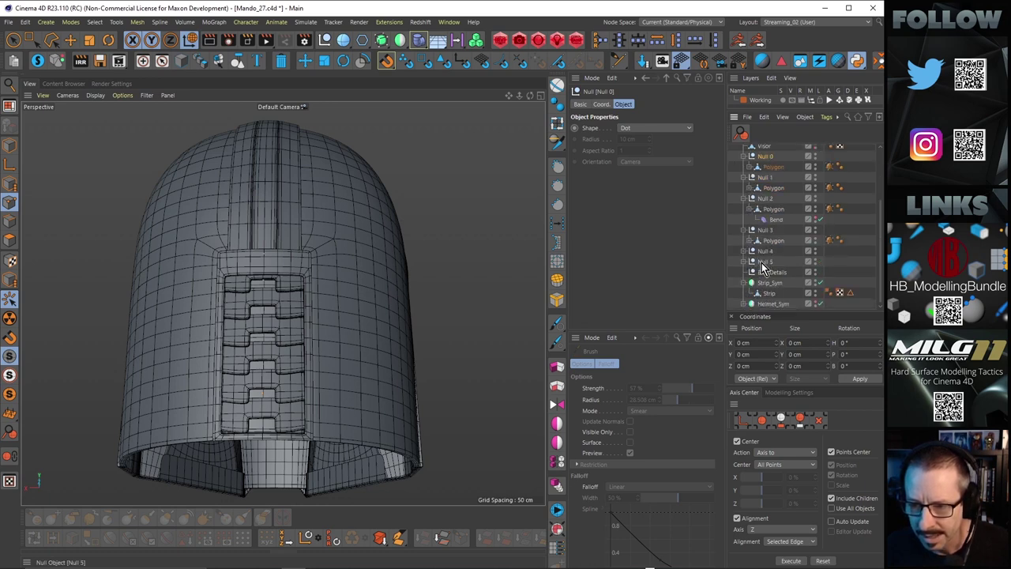
left_click(743, 251)
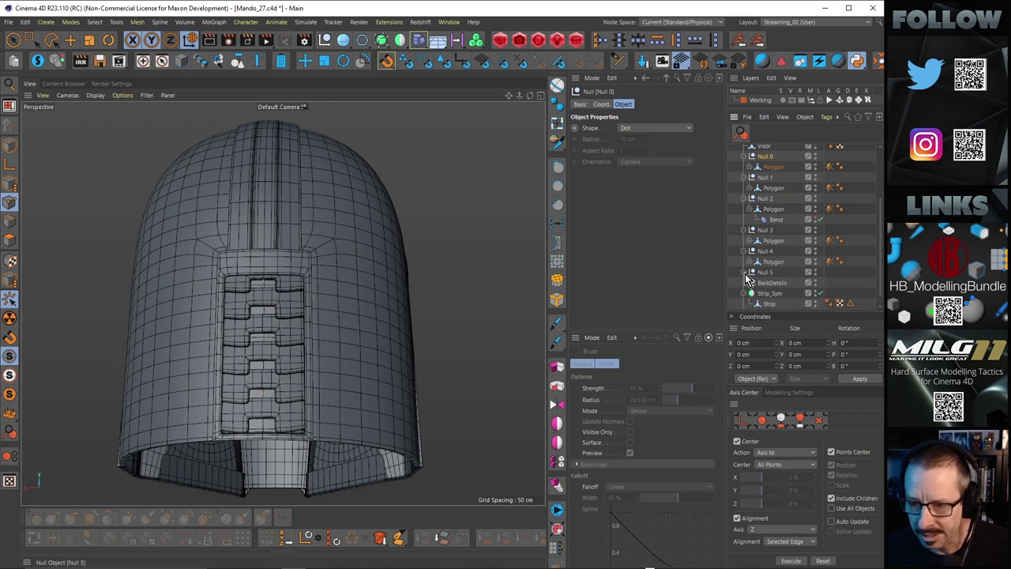
left_click(744, 273)
Step: Select the Polygon objects inside Null 0 through Null 5 and bake them with Current State to Object
left_click(768, 283)
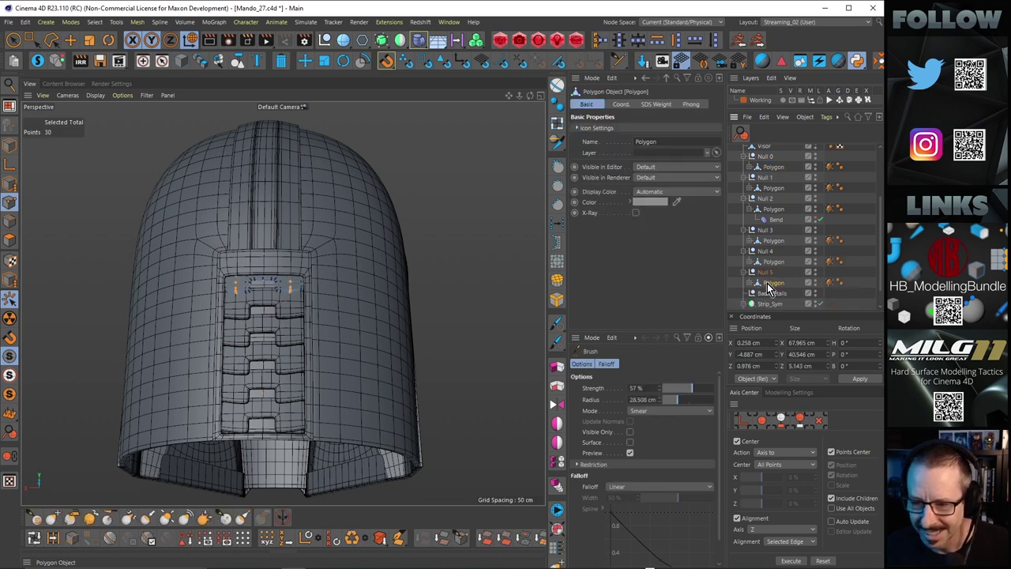
left_click(773, 261, "ctrl")
left_click(773, 241, "ctrl")
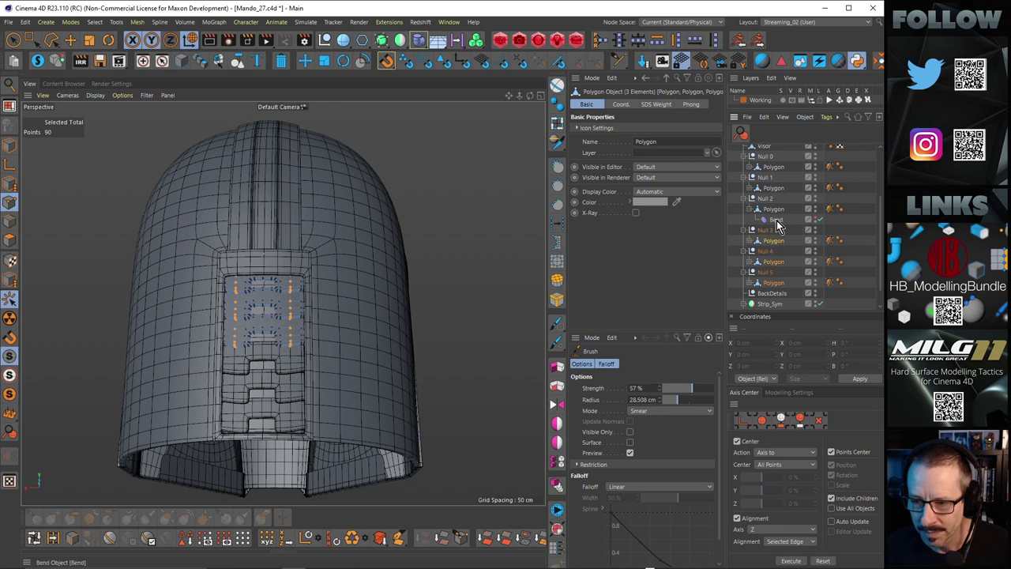
left_click(774, 209, "ctrl")
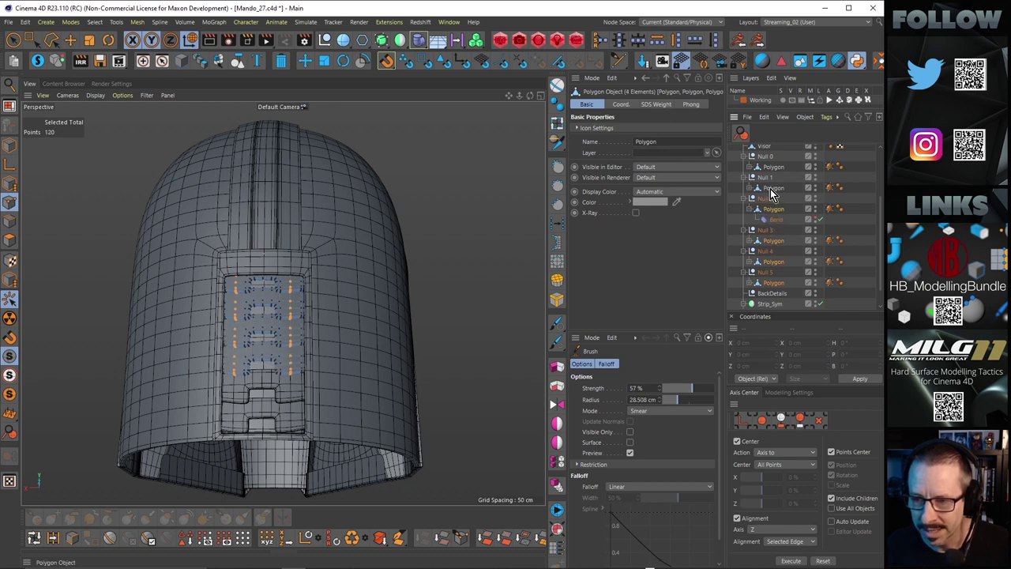
left_click(773, 190, "ctrl")
left_click(774, 170, "ctrl")
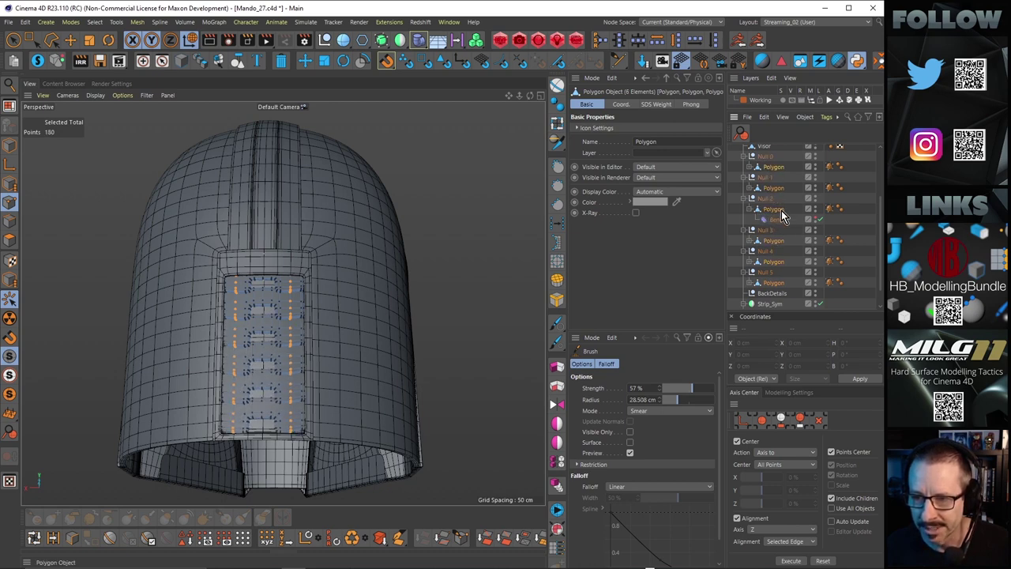
right_click(777, 169)
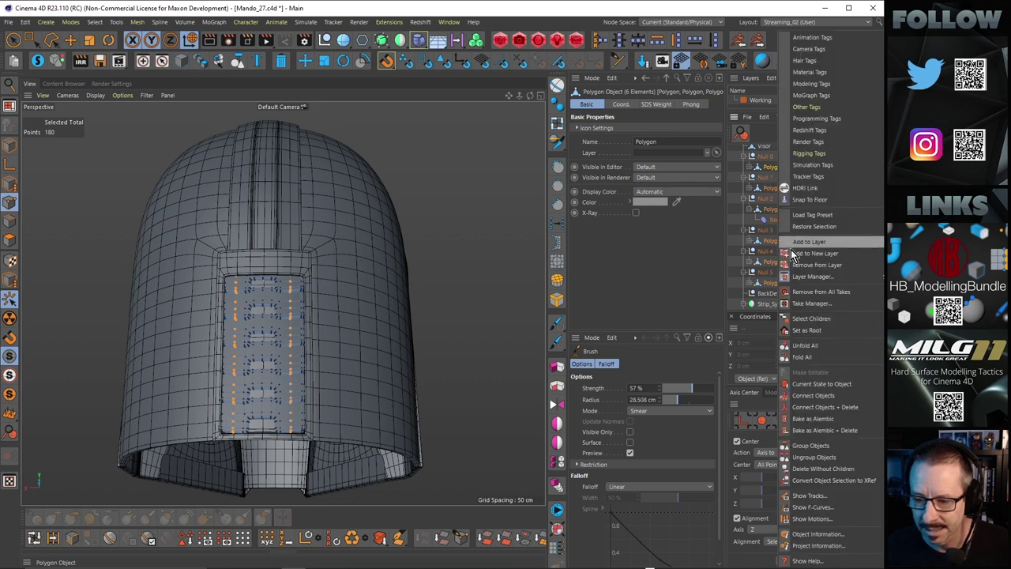
left_click(806, 383)
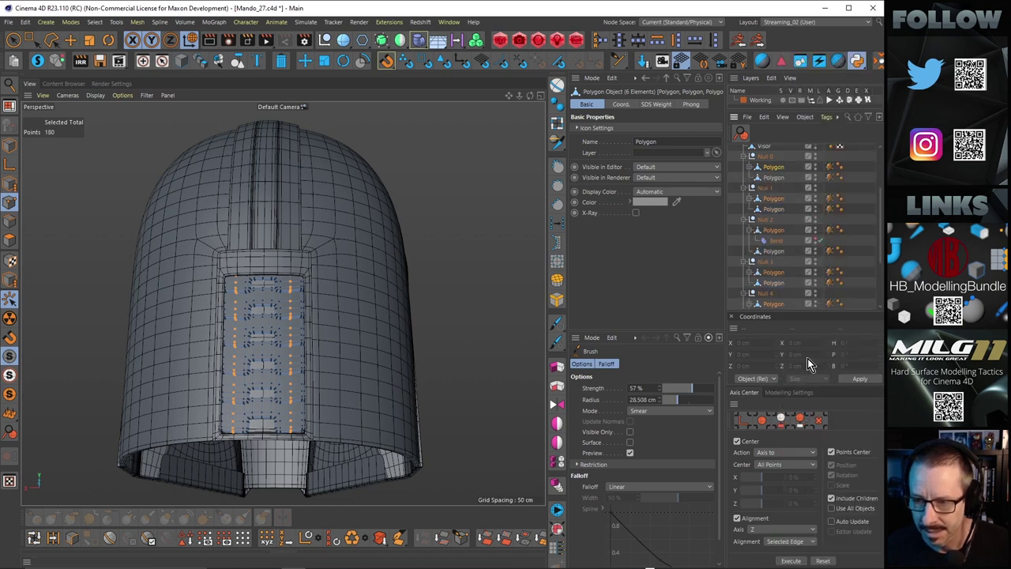
Step: Move the baked Polygon copy of each of Null 0 through Null 5 out of its null into the parent Null, below Visor
left_click(774, 208)
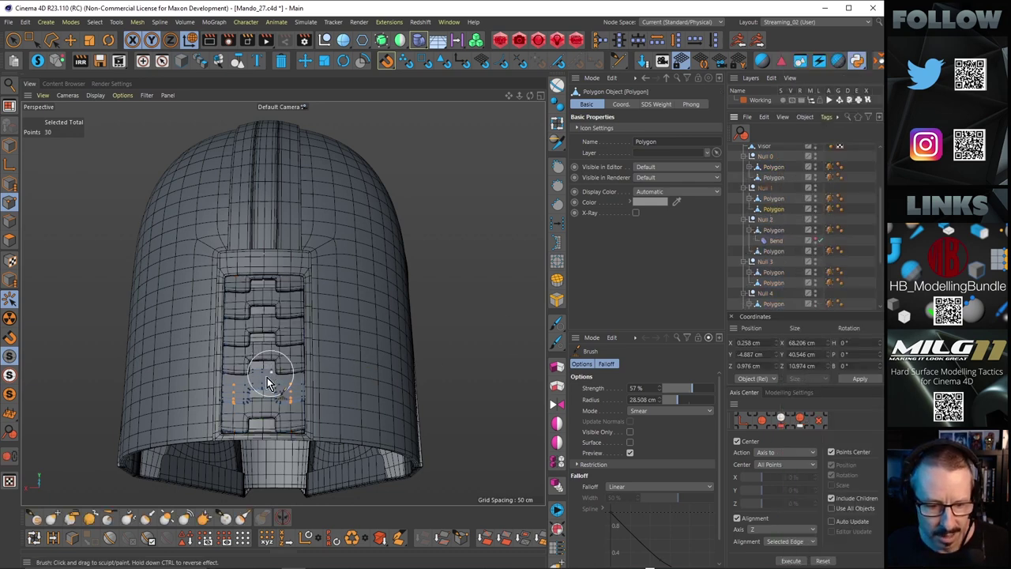
right_click_drag(268, 377, 346, 367, "alt")
left_click_drag(346, 363, 350, 300, "alt")
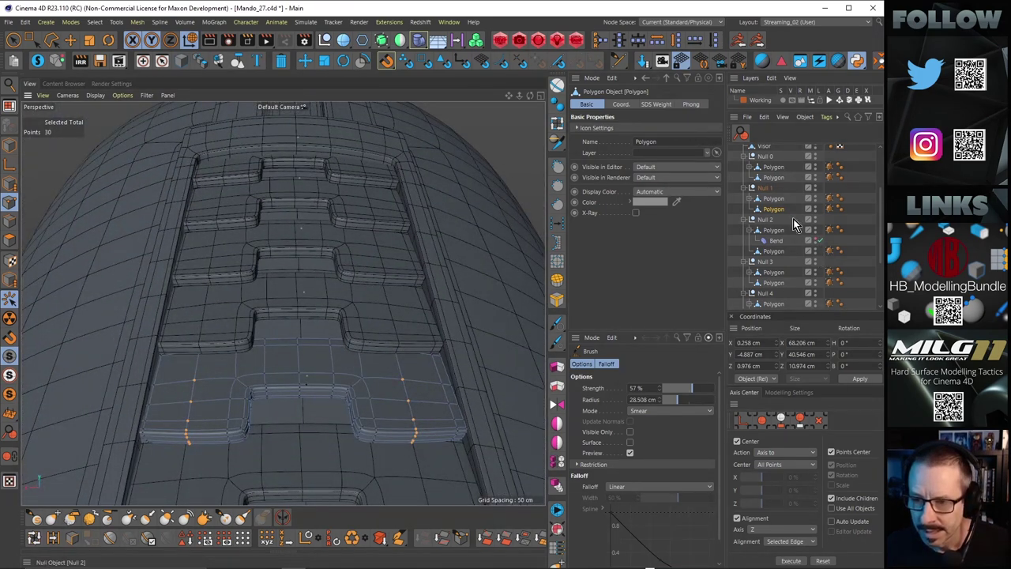
left_click(776, 252, "ctrl")
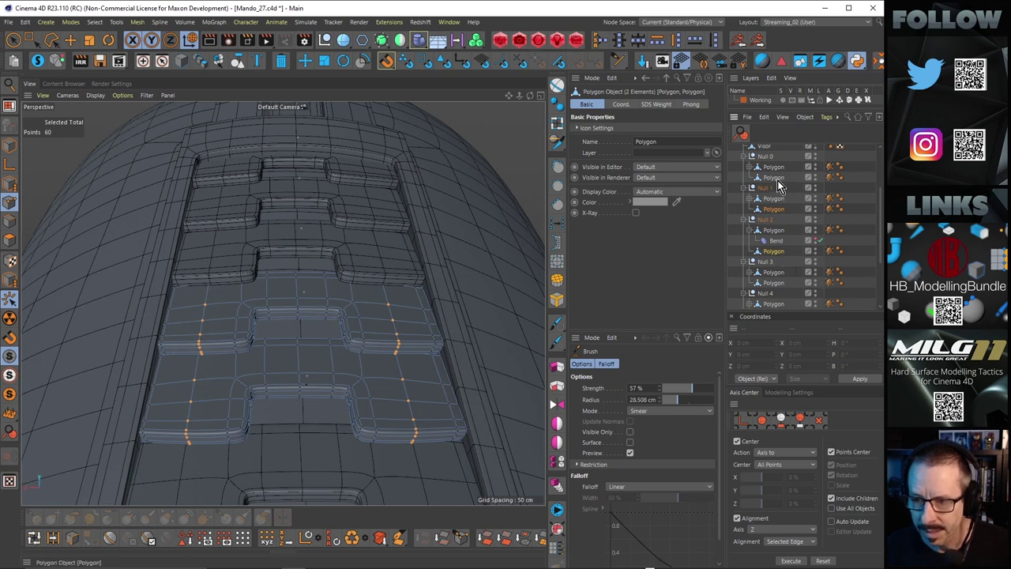
left_click(780, 272, "ctrl")
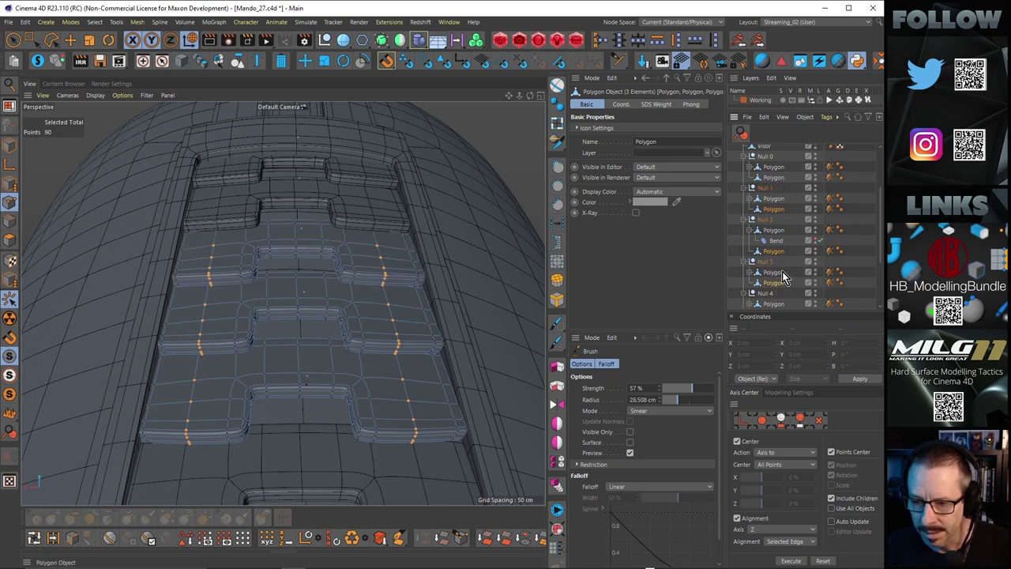
scroll(879, 221, "down", 3)
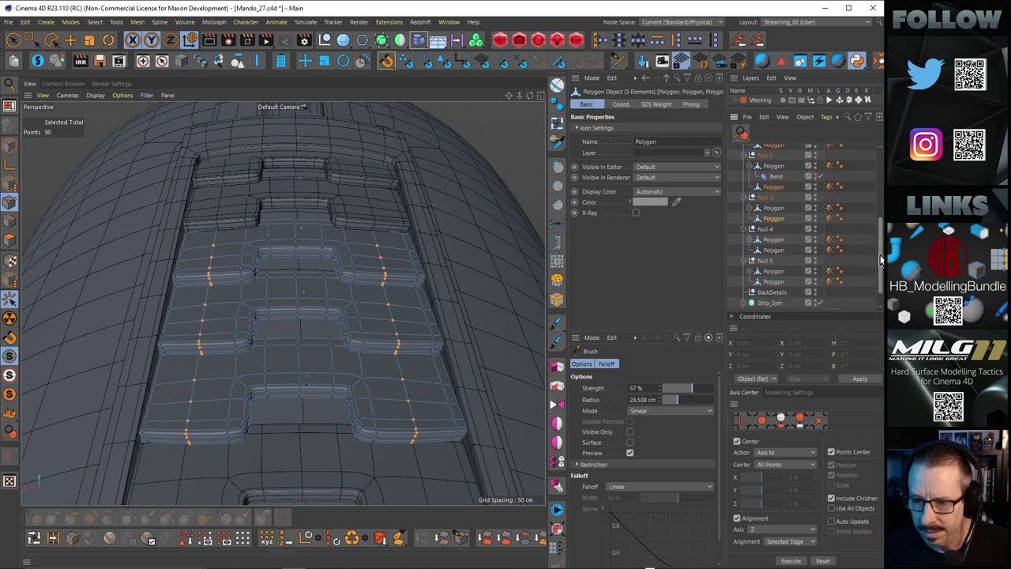
left_click(773, 251, "ctrl")
left_click(779, 283, "ctrl")
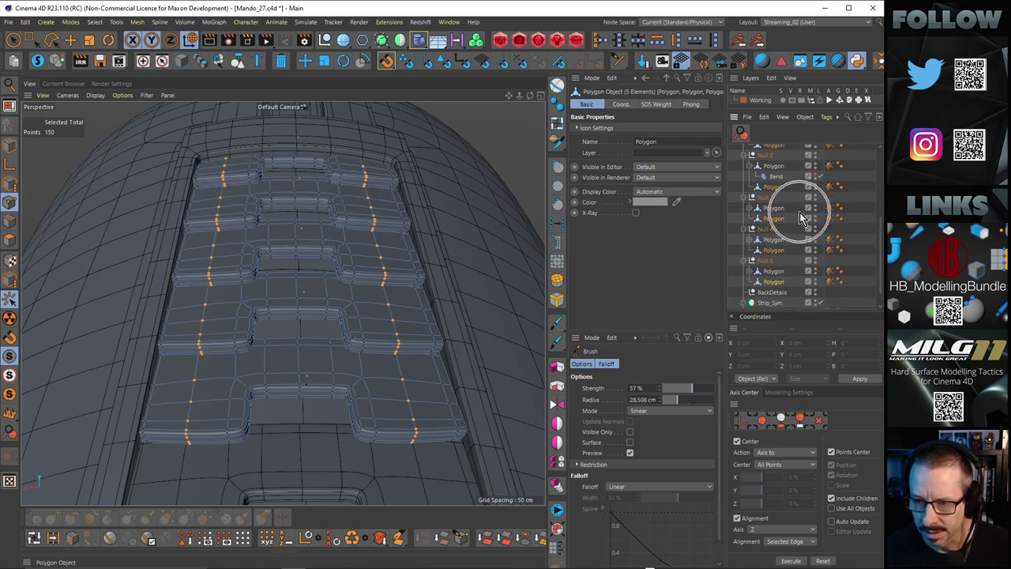
scroll(799, 213, "up", 6)
left_click_drag(771, 272, 760, 219)
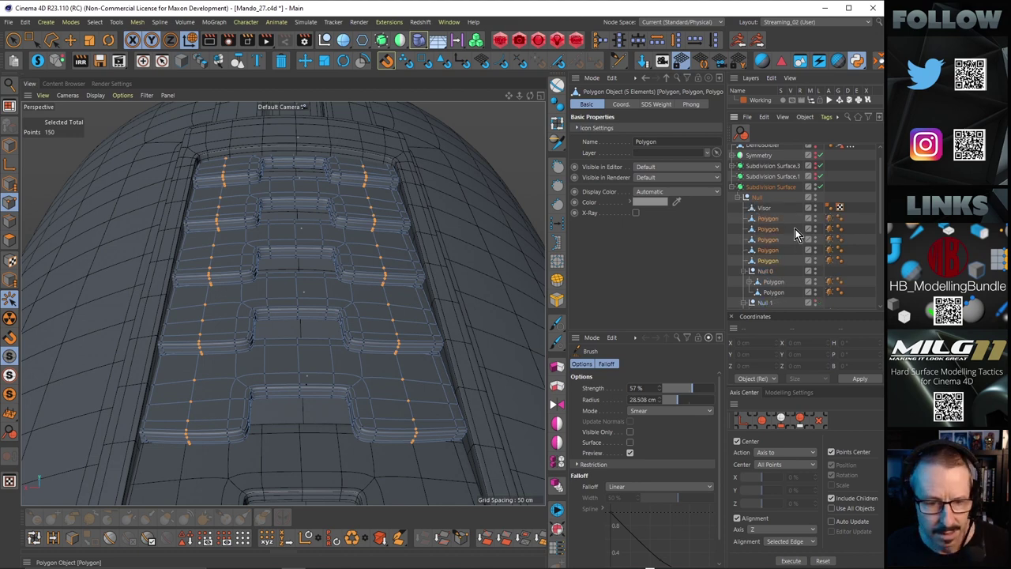
left_click(776, 293)
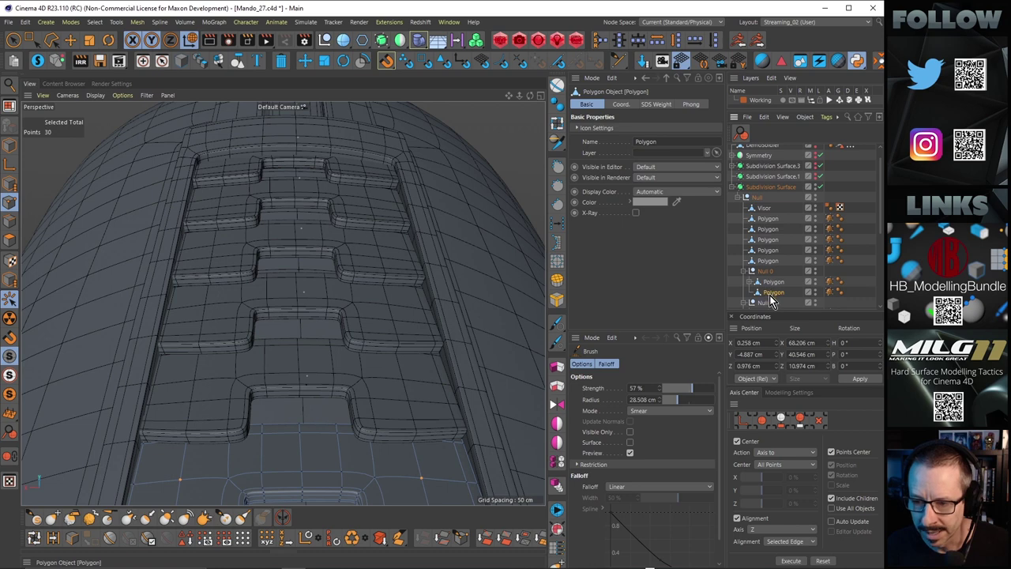
left_click_drag(770, 293, 769, 268)
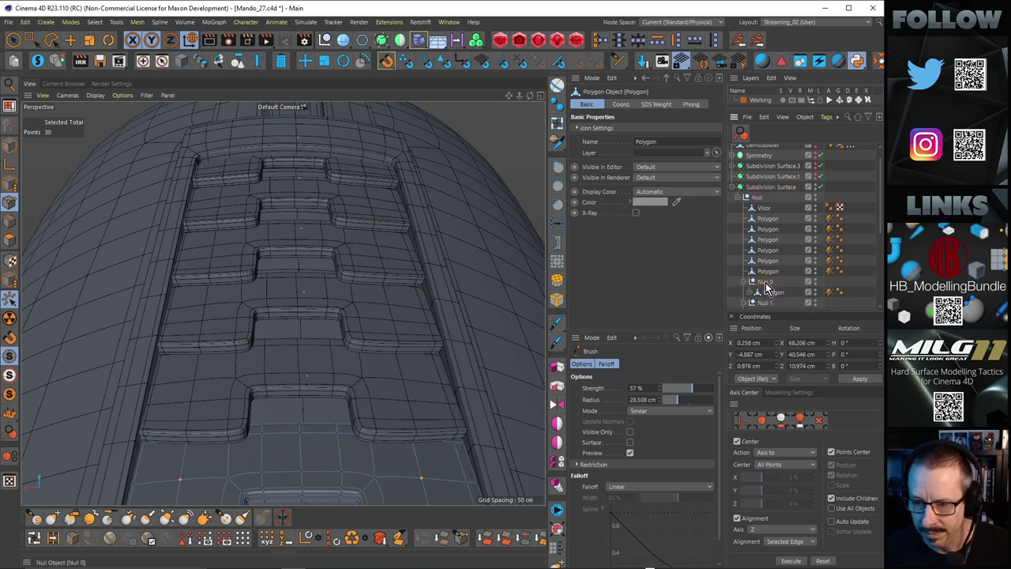
Step: Delete Null 0 through Null 5 together with their leftover Polygon and Bend objects
left_click(765, 282)
left_click_drag(881, 195, 882, 248)
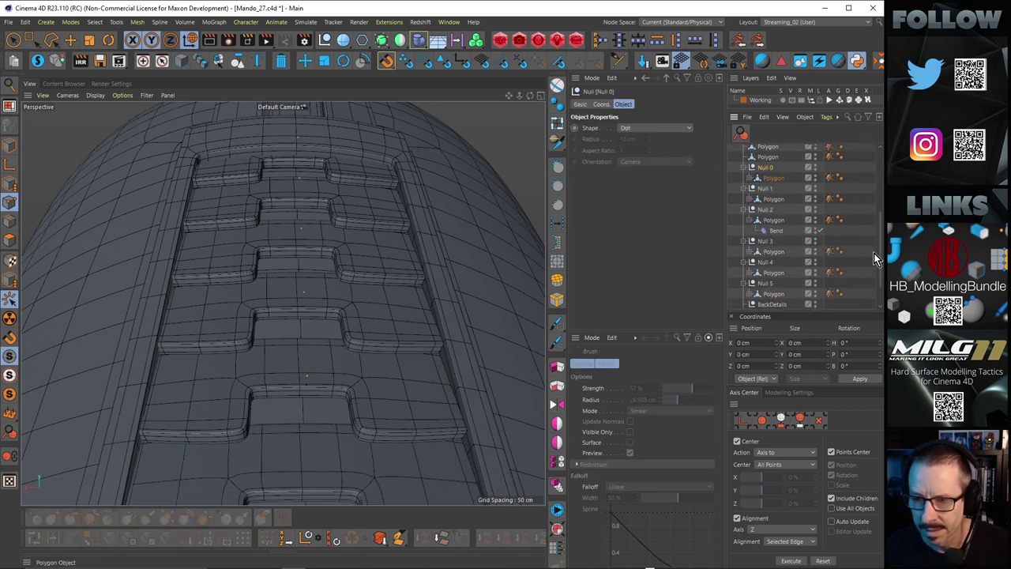
left_click(766, 284, "shift")
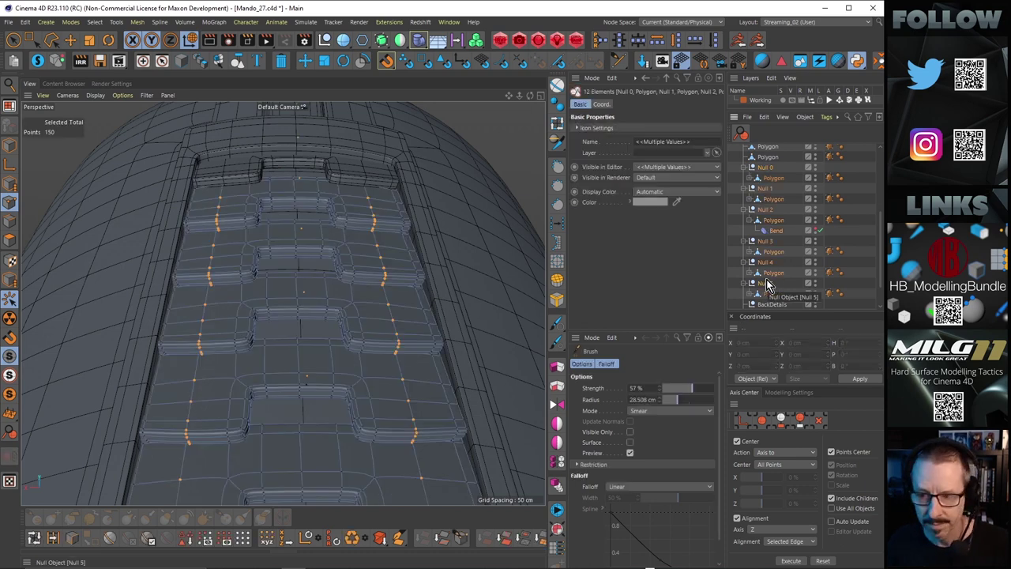
key("Delete")
Step: Delete the SDS Weight tags from all six Polygon objects below Visor
left_click(765, 209)
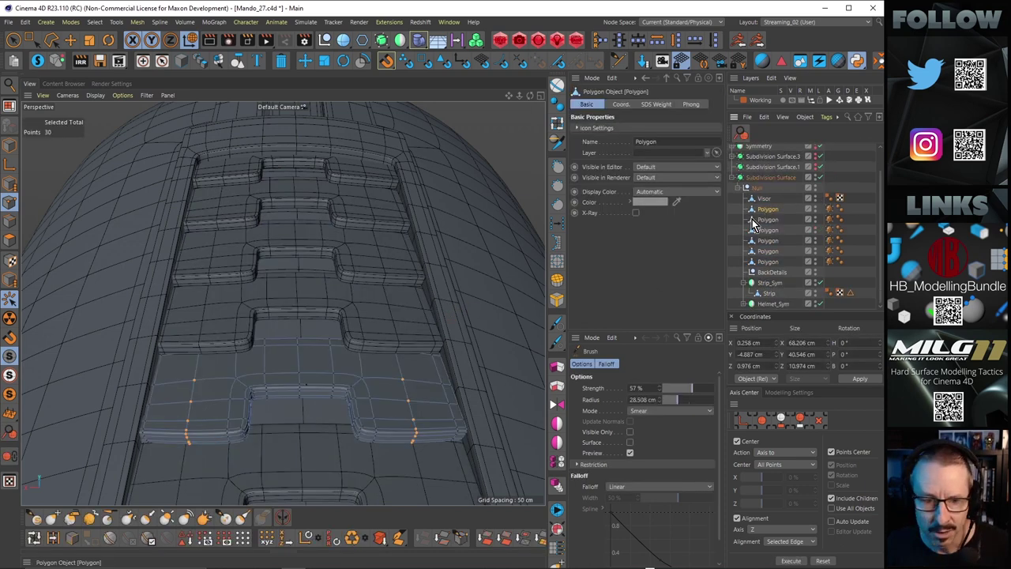
left_click_drag(413, 304, 411, 253, "alt")
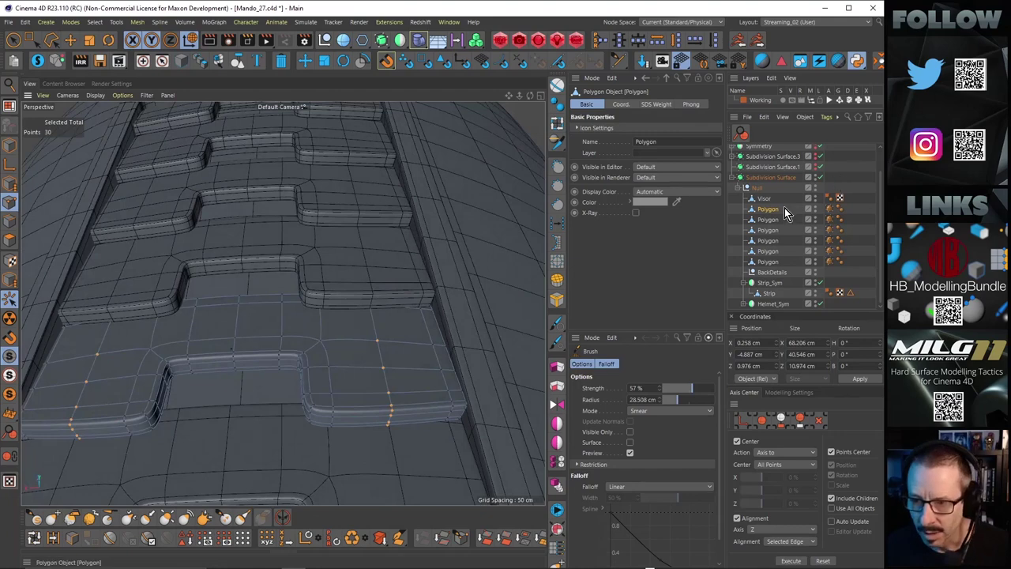
left_click(829, 209)
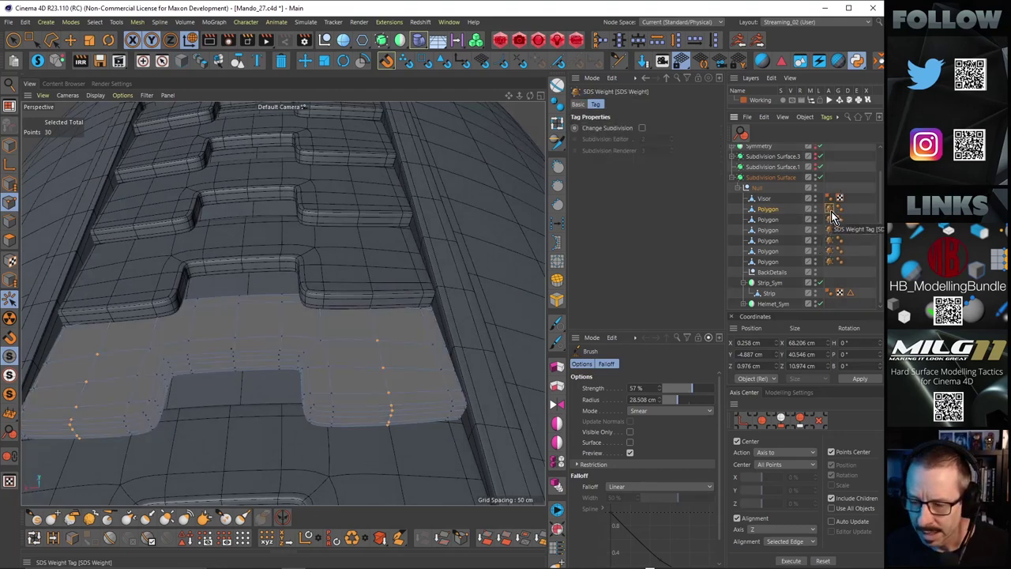
mouse_move(378, 310)
left_mouse_down("alt")
mouse_move(456, 365)
mouse_move(529, 389)
mouse_move(379, 309)
left_mouse_up("alt")
scroll(378, 309, "down", 10)
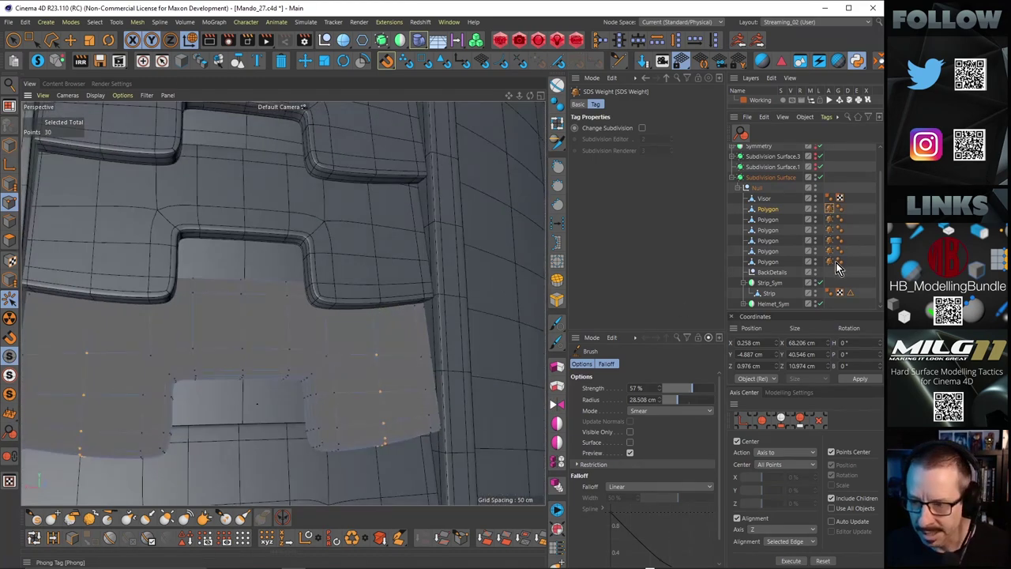
left_click(829, 262, "shift")
key("Delete")
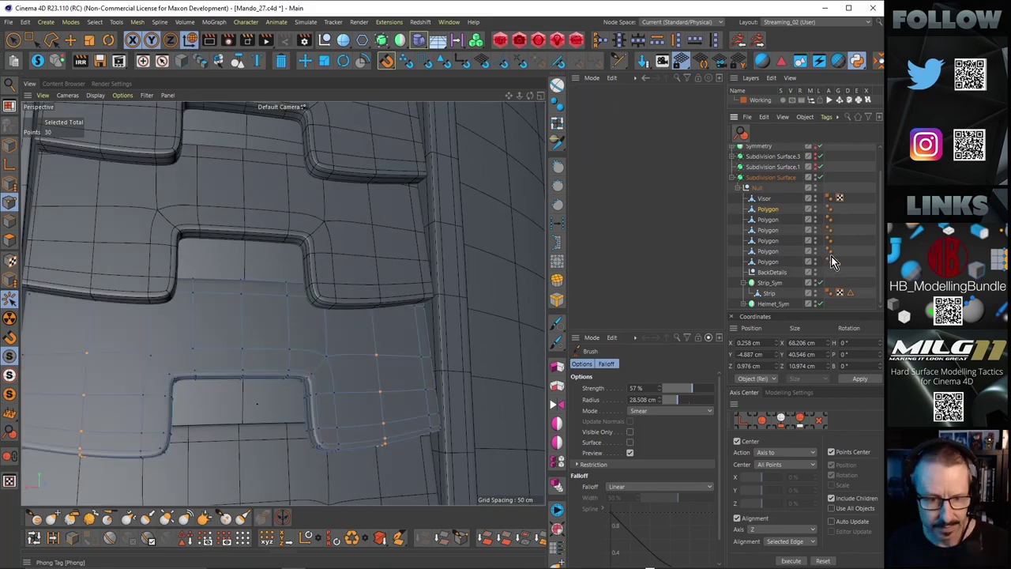
Step: Select all six back-plate Polygon objects, isolate them in the view and disable their parent Subdivision Surface
scroll(322, 263, "down", 5)
left_click_drag(279, 245, 262, 195, "alt")
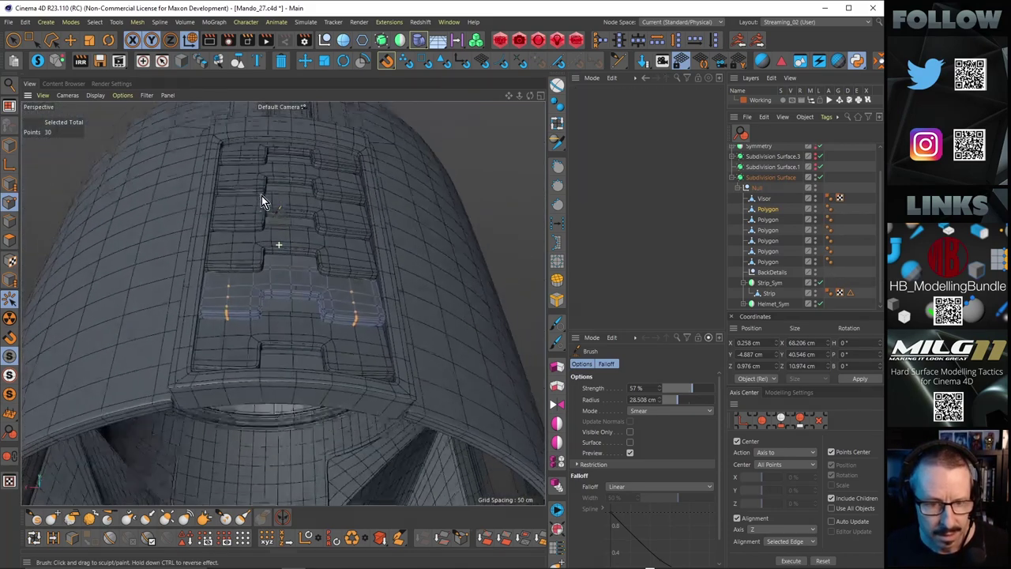
left_click(768, 262, "shift")
key("s")
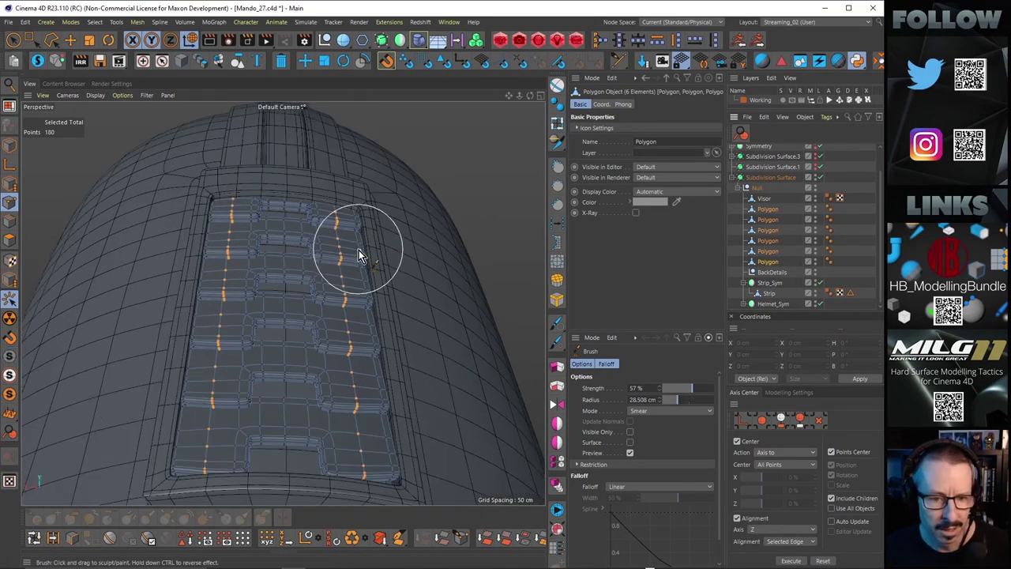
left_click(821, 177)
Step: Examine the unsmoothed geometry of the six back plates, including their undersides, side edges and overlaps
left_click_drag(215, 181, 482, 304, "alt")
right_click_drag(375, 169, 443, 169, "alt")
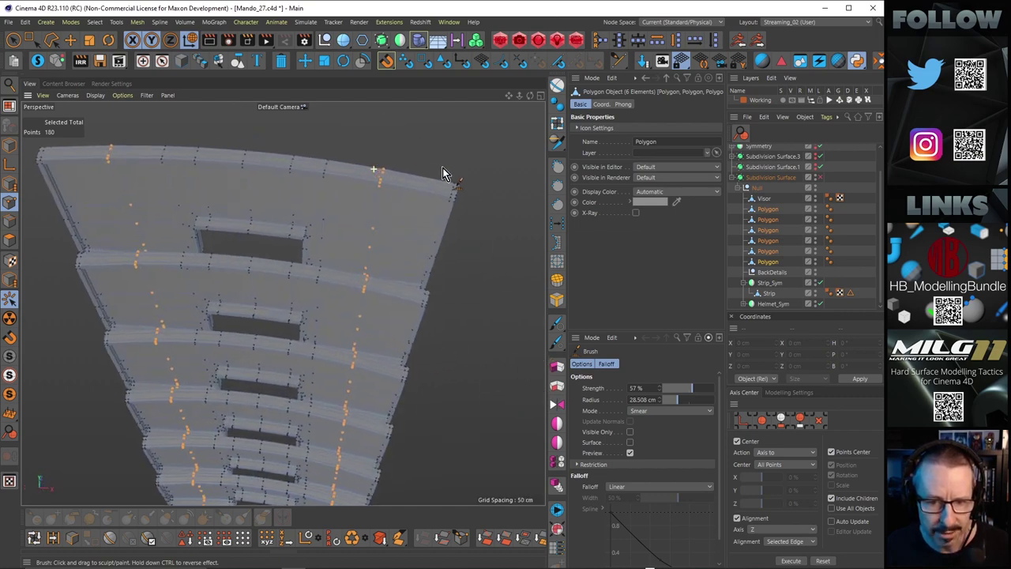
mouse_move(394, 198)
left_mouse_down("alt")
mouse_move(409, 215)
mouse_move(456, 219)
mouse_move(454, 171)
mouse_move(413, 161)
mouse_move(437, 194)
left_mouse_up("alt")
mouse_move(437, 194)
right_mouse_down("alt")
mouse_move(486, 174)
mouse_move(477, 168)
mouse_move(384, 212)
right_mouse_up("alt")
left_click_drag(401, 203, 413, 261, "alt")
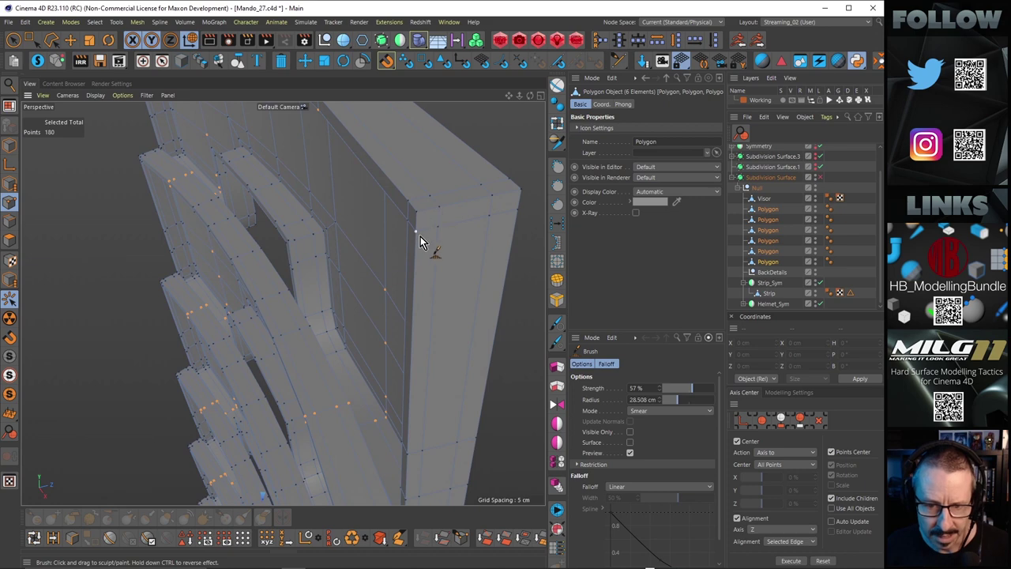
right_click_drag(441, 256, 382, 282, "alt")
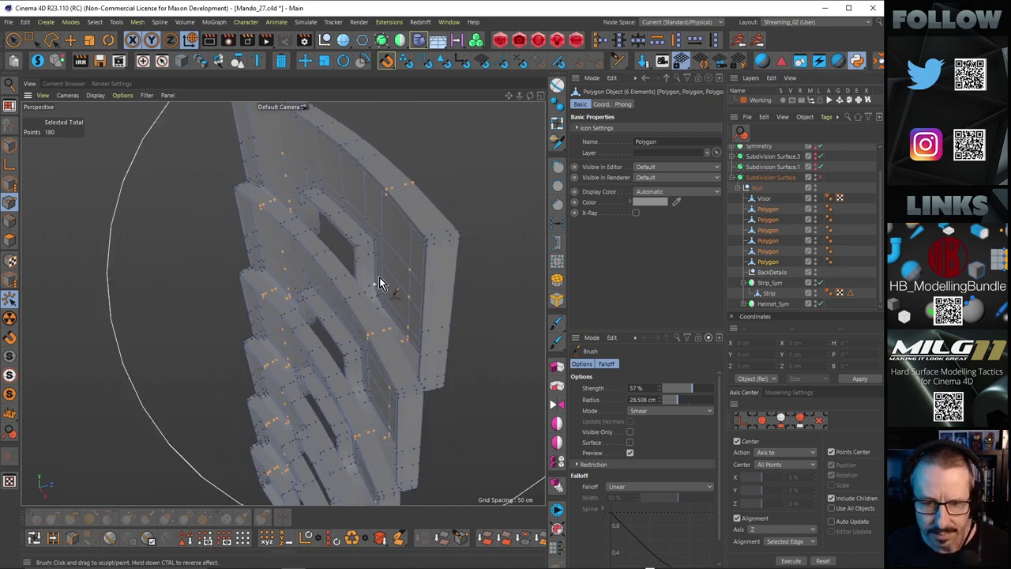
left_click_drag(382, 282, 354, 255, "alt")
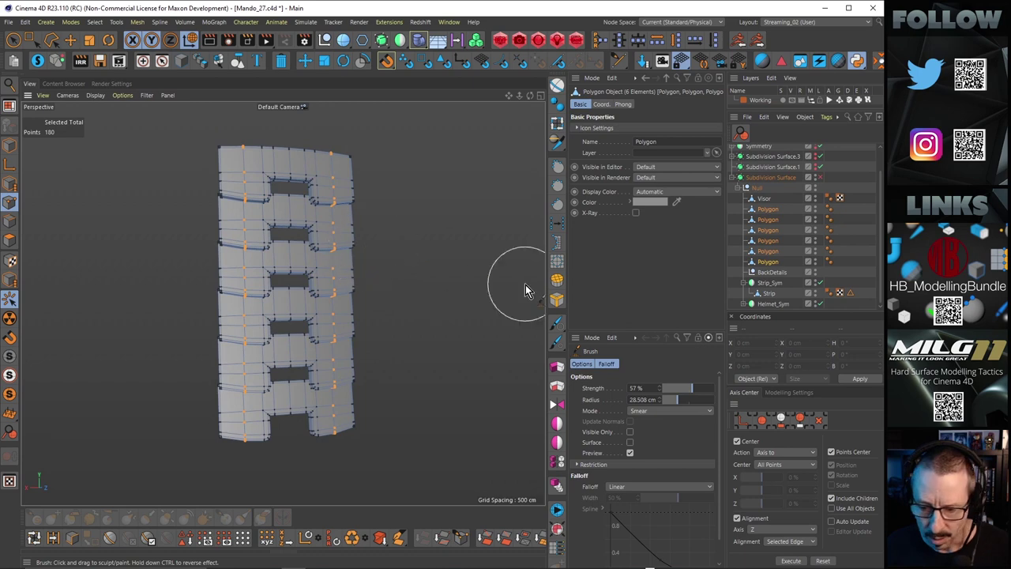
middle_click_drag(334, 217, 330, 244, "alt")
right_click_drag(319, 209, 361, 203, "alt")
mouse_move(361, 203)
left_mouse_down("alt")
mouse_move(268, 223)
mouse_move(162, 226)
left_mouse_up("alt")
left_click_drag(322, 229, 362, 234, "alt")
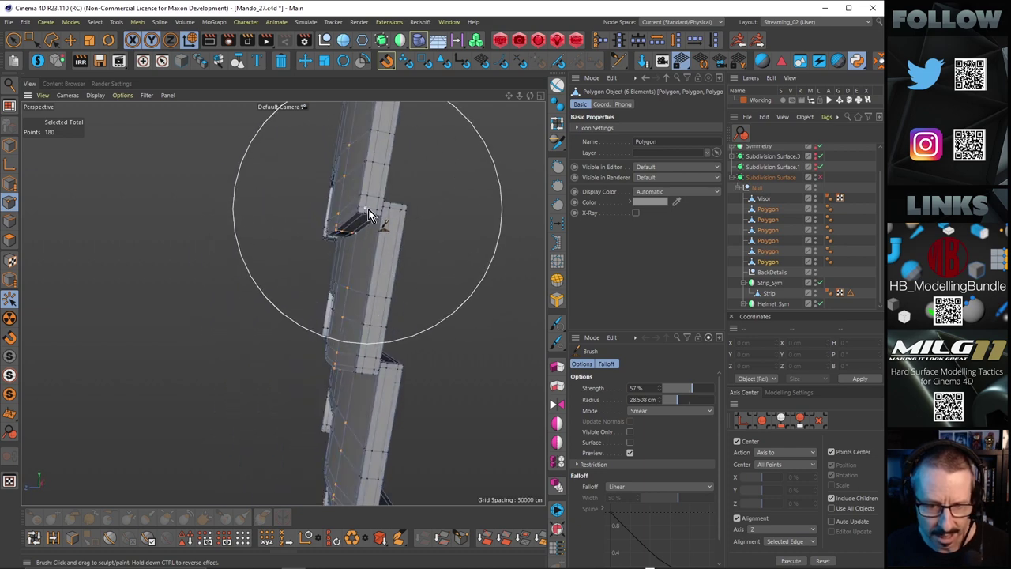
right_click_drag(368, 222, 389, 219, "alt")
middle_click_drag(384, 219, 356, 276, "alt")
left_click_drag(356, 276, 388, 302, "alt")
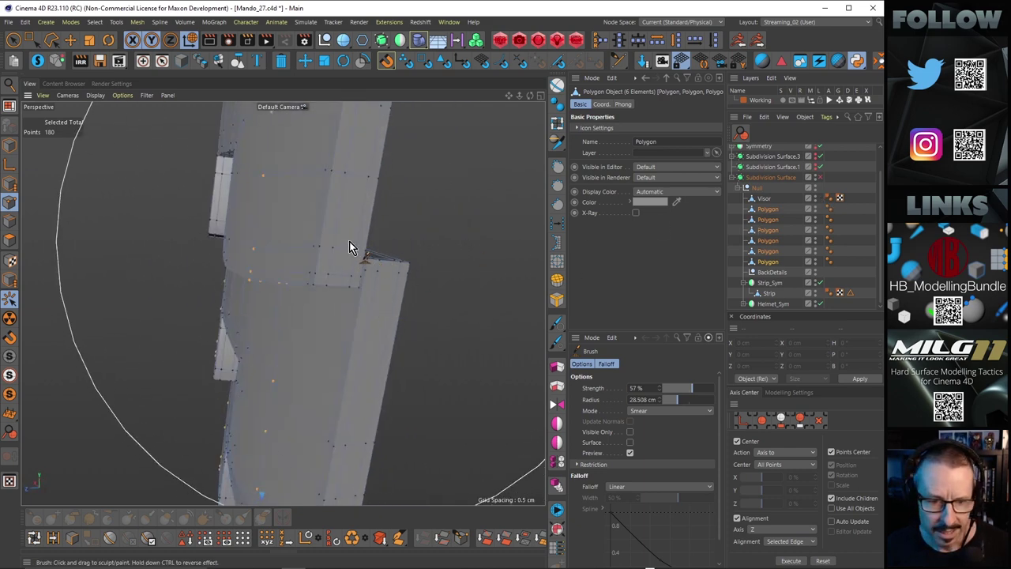
right_click_drag(349, 241, 328, 236, "alt")
left_click_drag(327, 235, 416, 240, "alt")
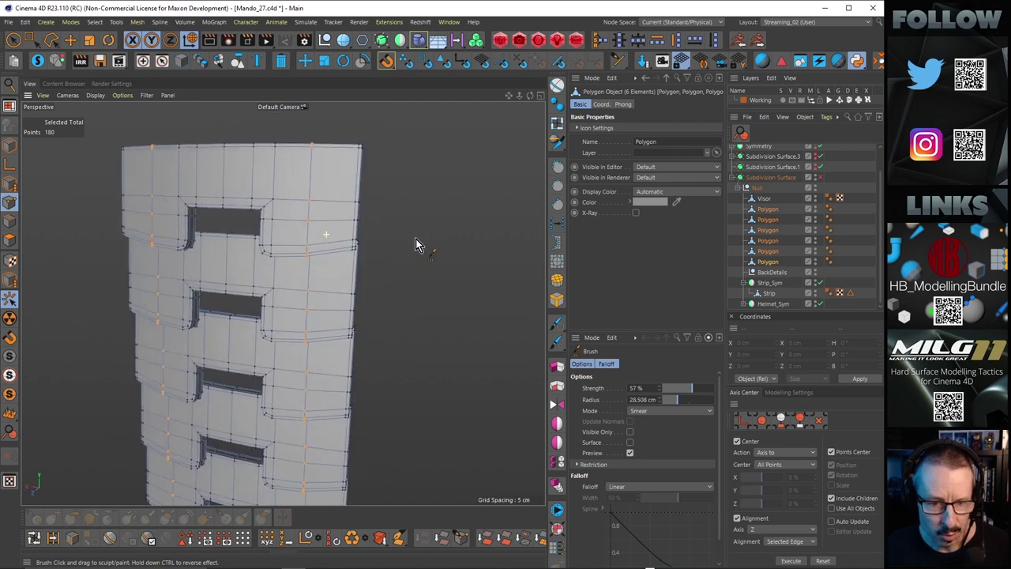
Step: Rename the first Polygon object below Visor as BackPlate
left_click(768, 209)
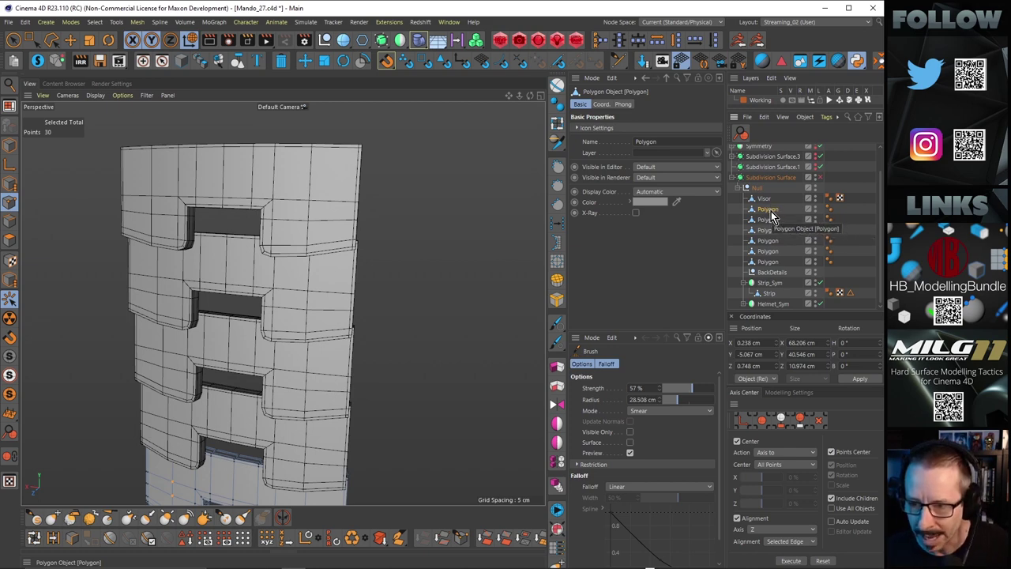
left_click(770, 210)
type("Back")
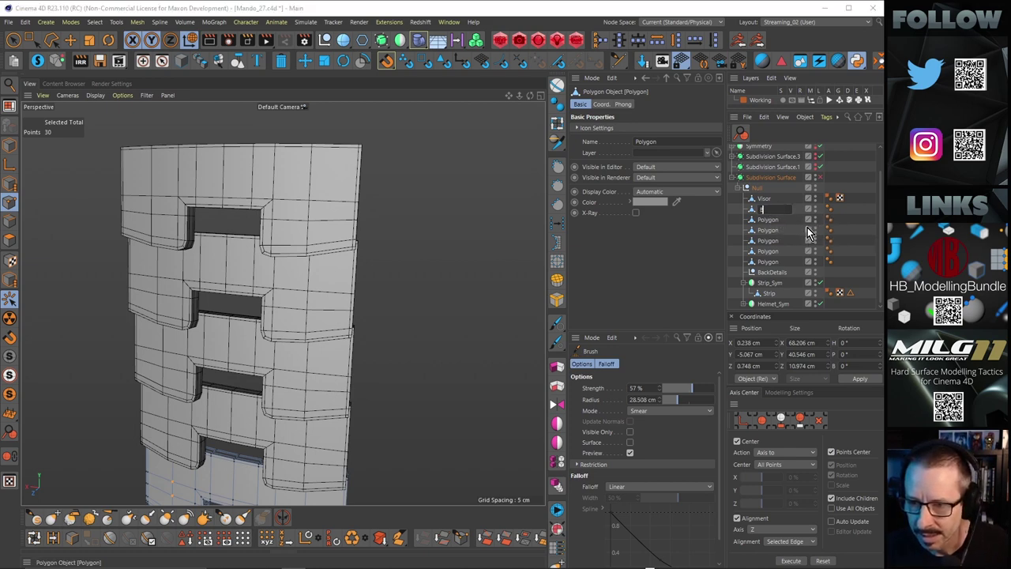
type("Pla")
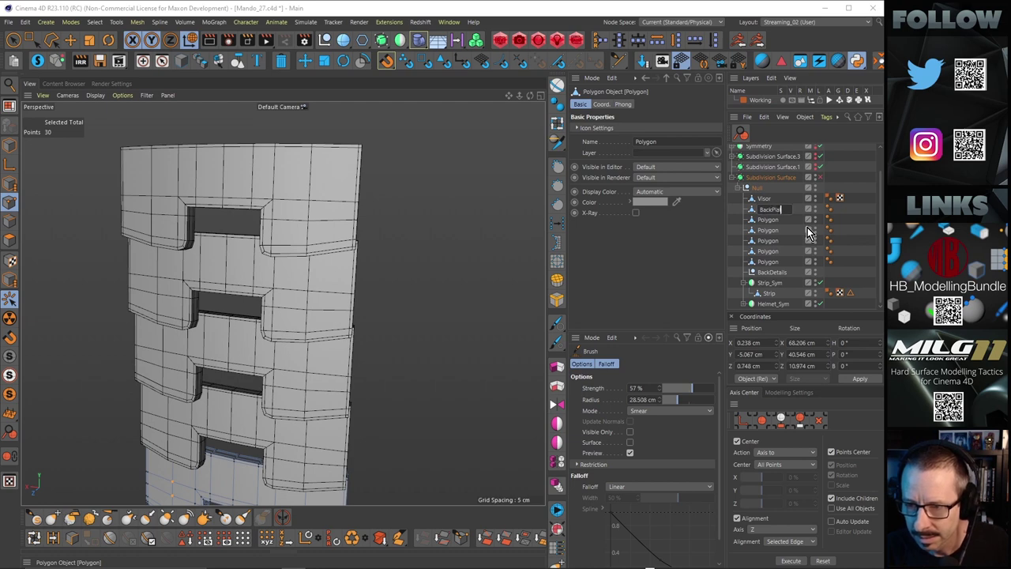
type("te")
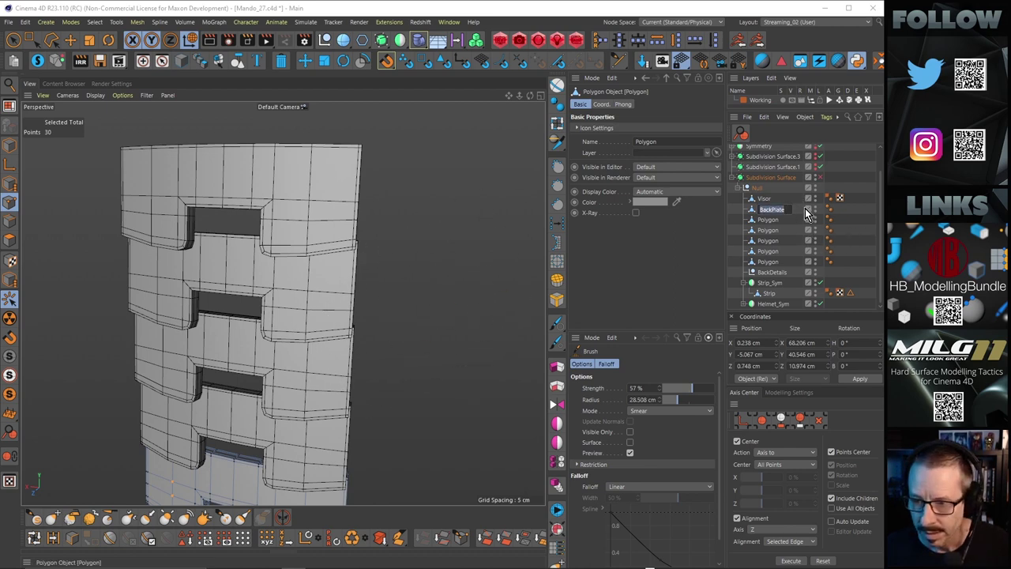
key("Return")
Step: Move the model's uppermost back plate directly below Visor in the hierarchy, with the second plate directly beneath it
scroll(409, 239, "down", 3)
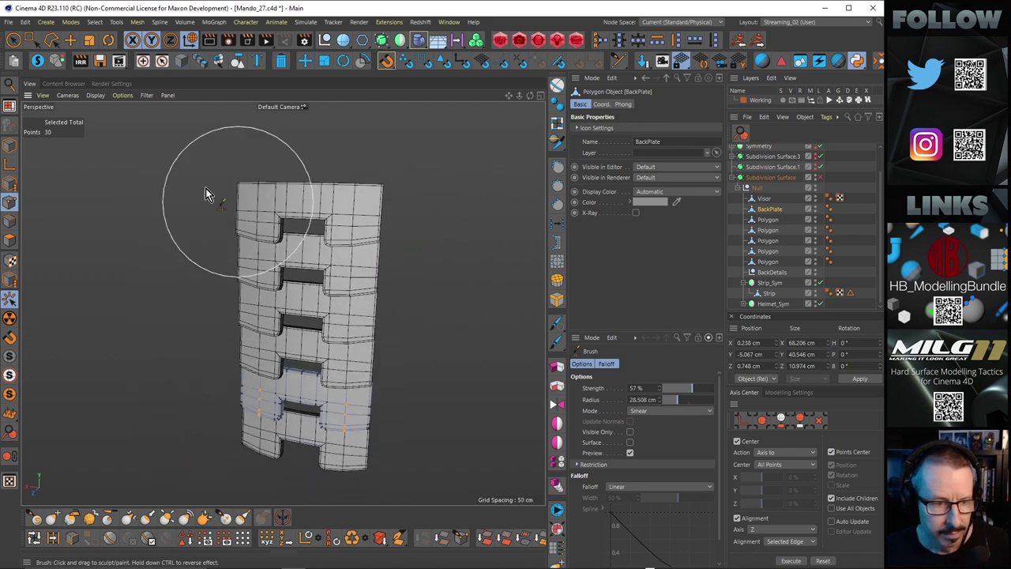
left_click(10, 147)
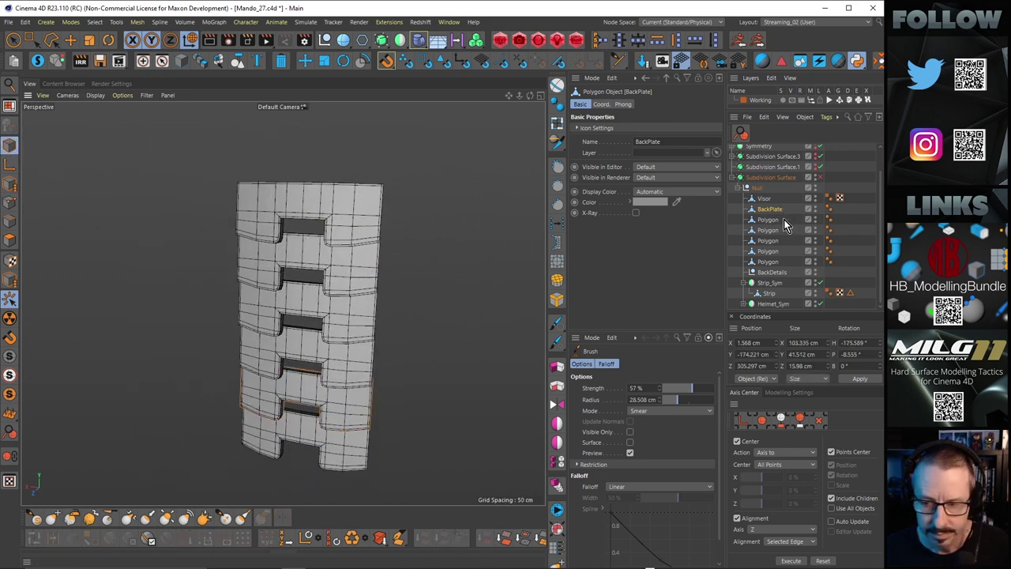
left_click(70, 40)
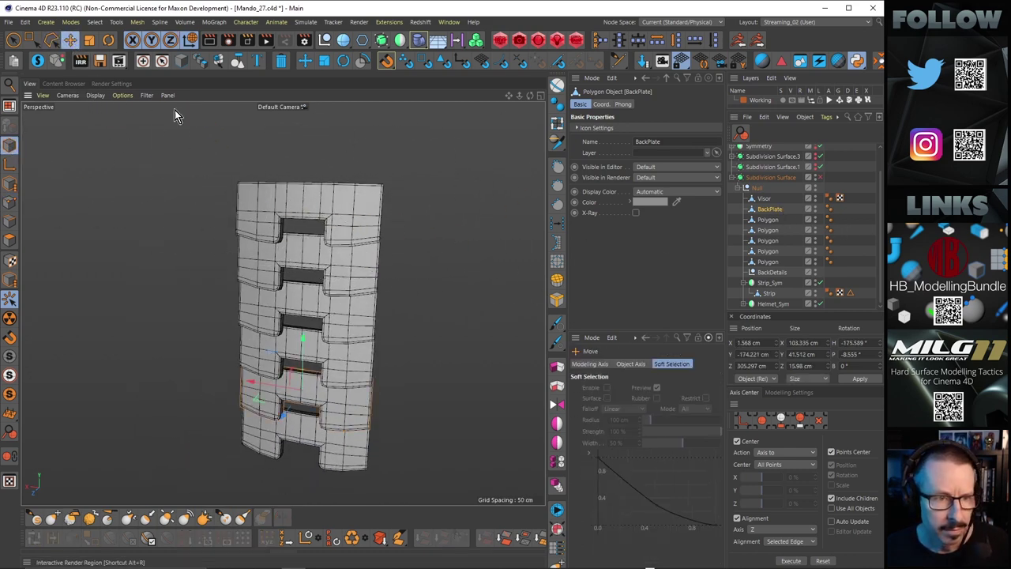
left_click(352, 207)
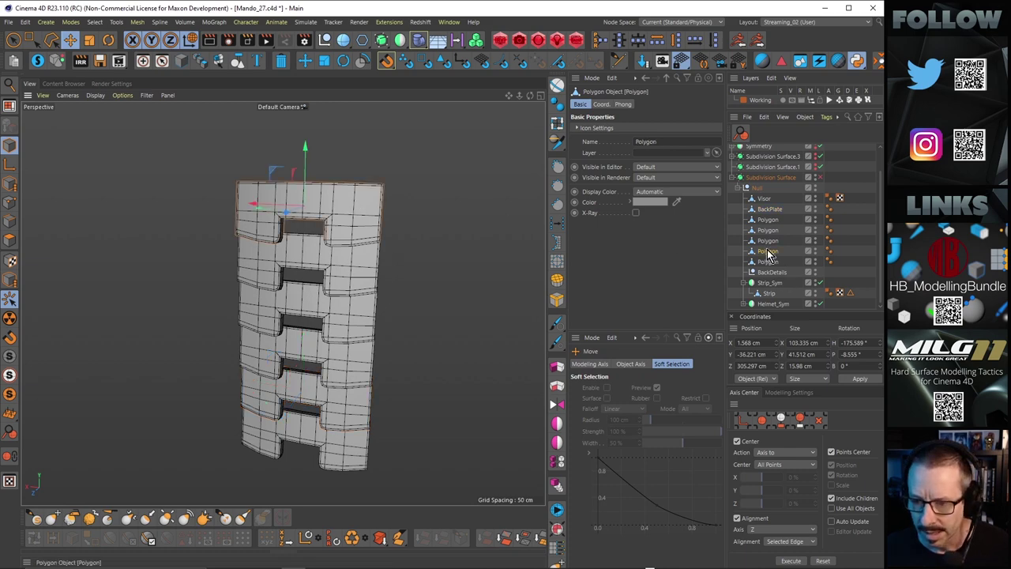
left_click_drag(768, 250, 768, 207)
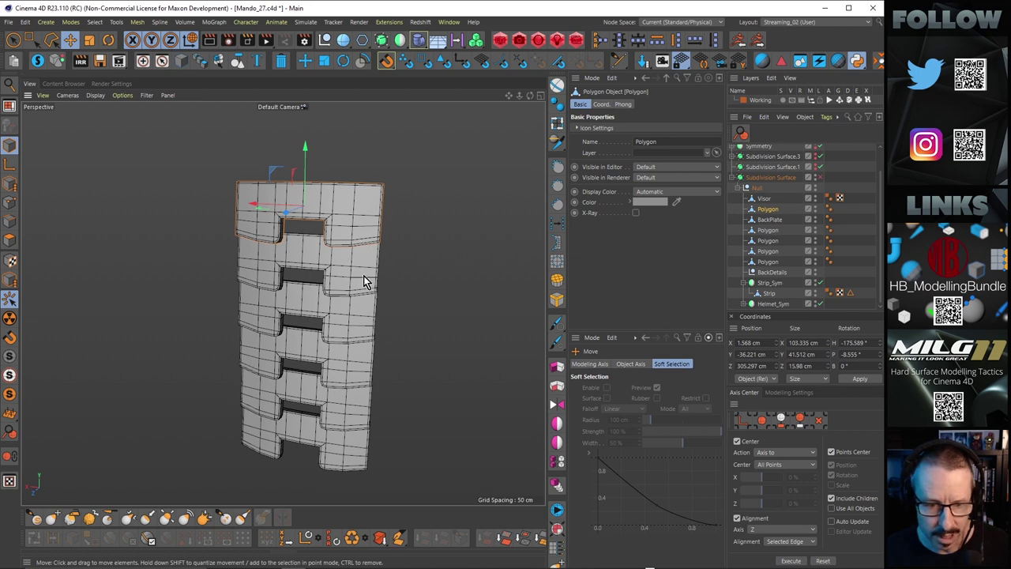
left_click(365, 281)
left_click_drag(769, 254, 771, 214)
left_click(775, 230)
double_click(773, 230)
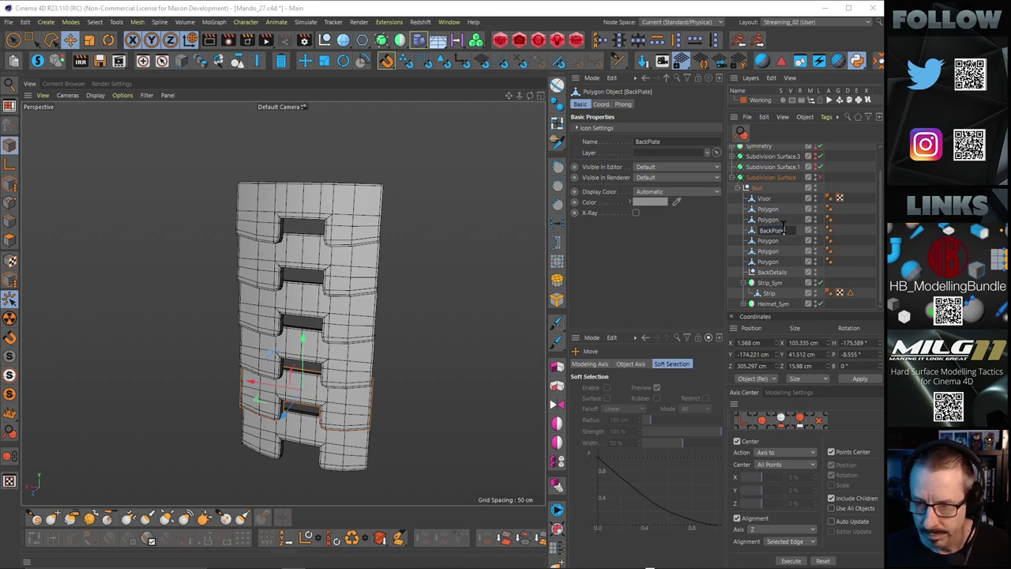
key("Return")
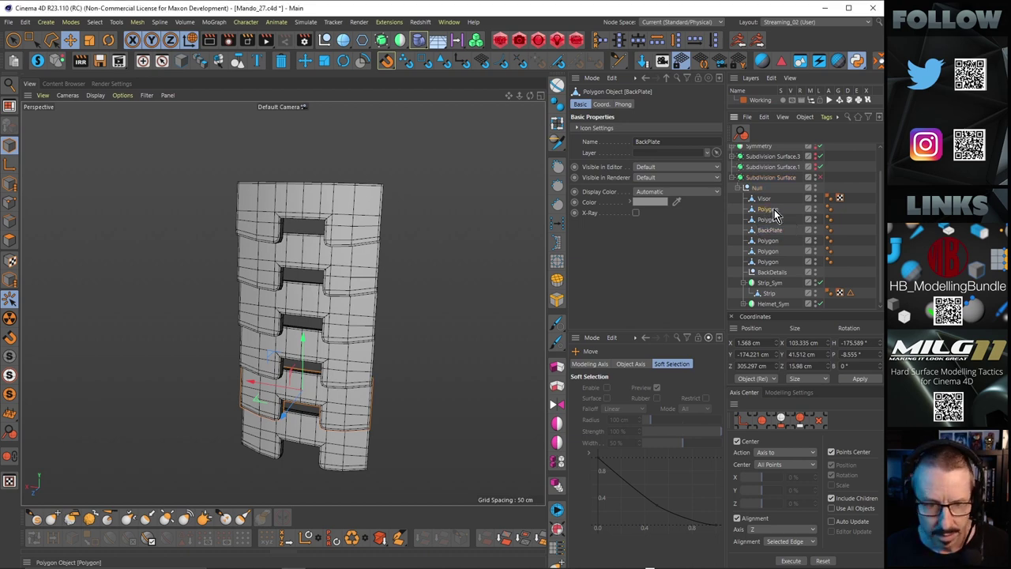
Step: Rename the uppermost back plate as Back01 and the second plate as Back02
left_click(775, 210)
double_click(772, 210)
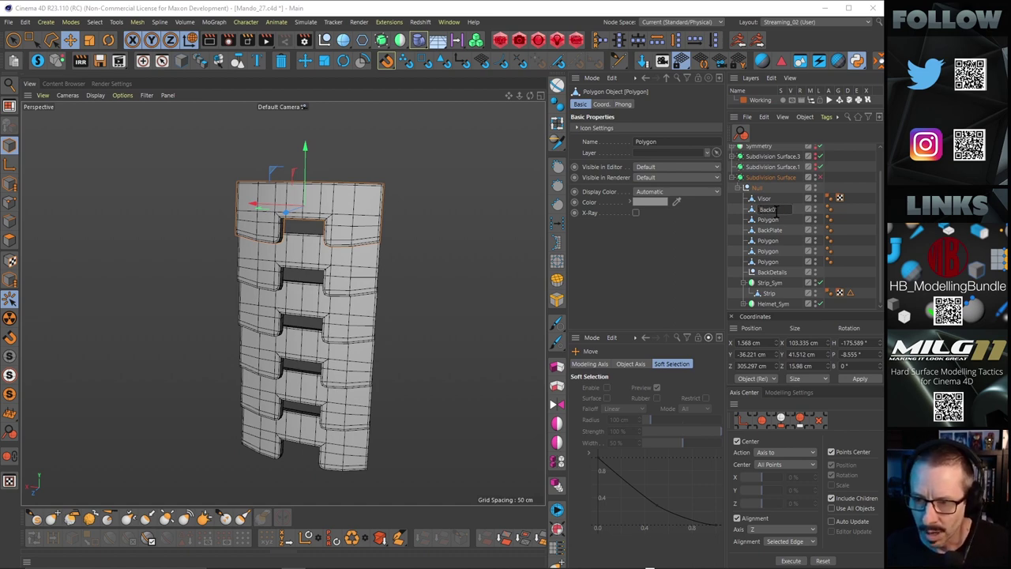
key("Escape")
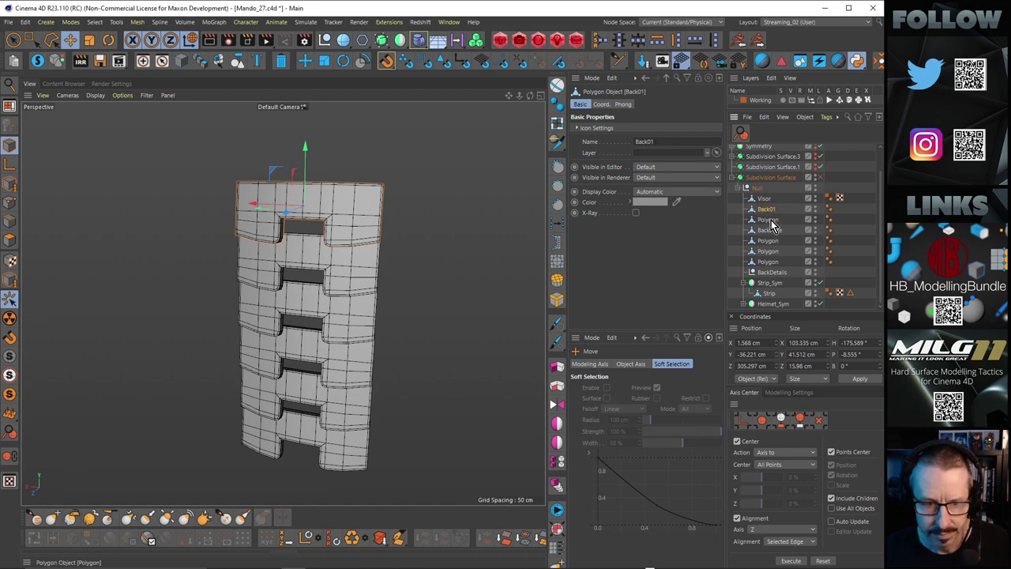
left_click(770, 220)
double_click(770, 220)
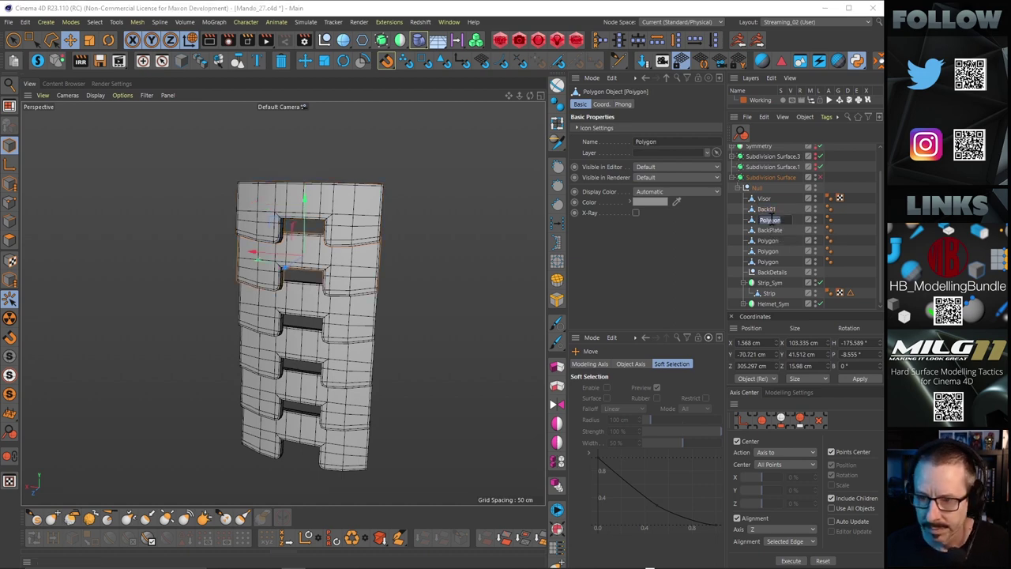
type("Back02")
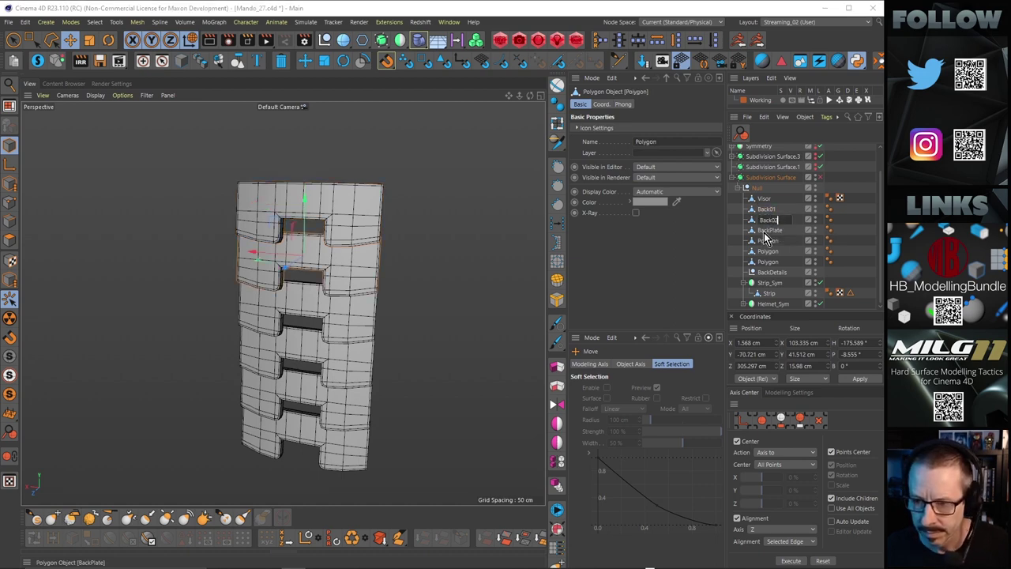
key("Return")
Step: Move the third back plate from the top directly below Back02 in the hierarchy and rename it as Back03
left_click(768, 230)
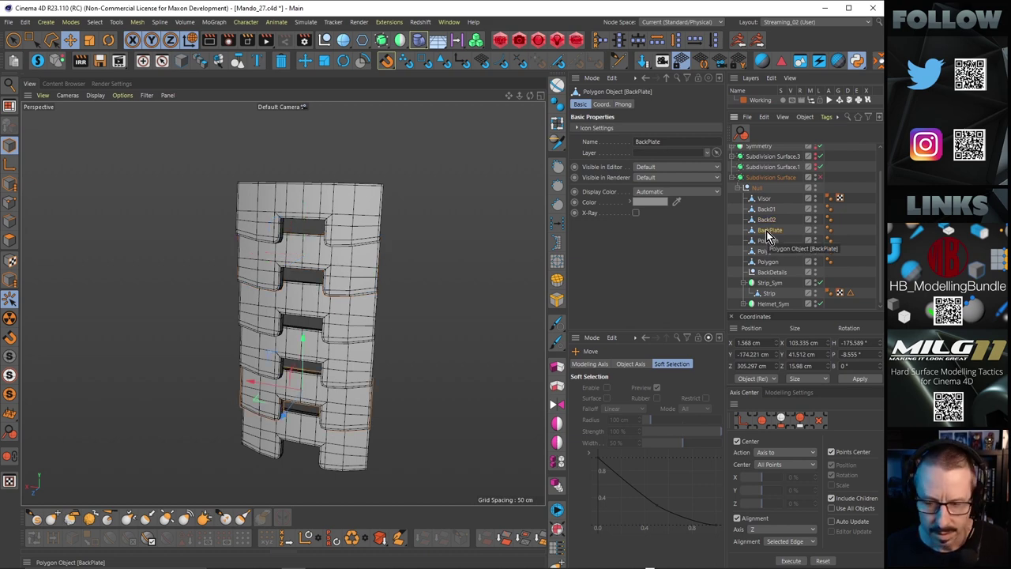
left_click(768, 240)
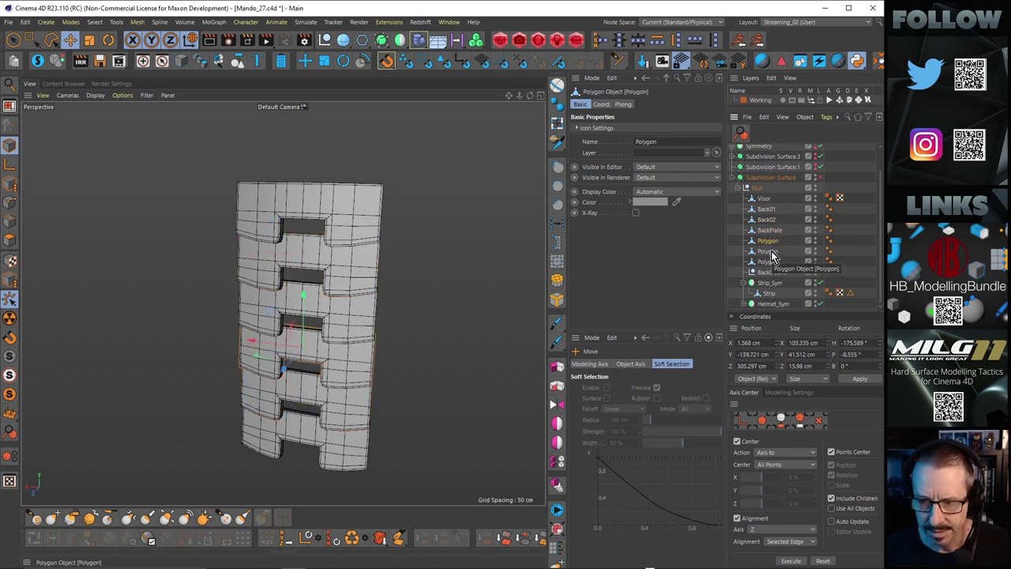
left_click_drag(771, 251, 773, 230)
double_click(770, 230)
type("B")
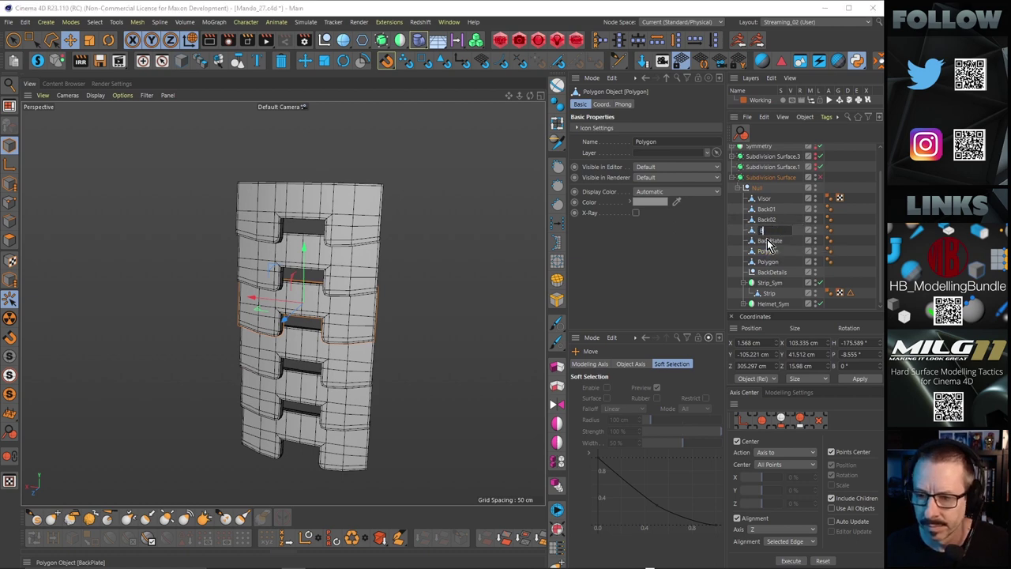
type("ack0")
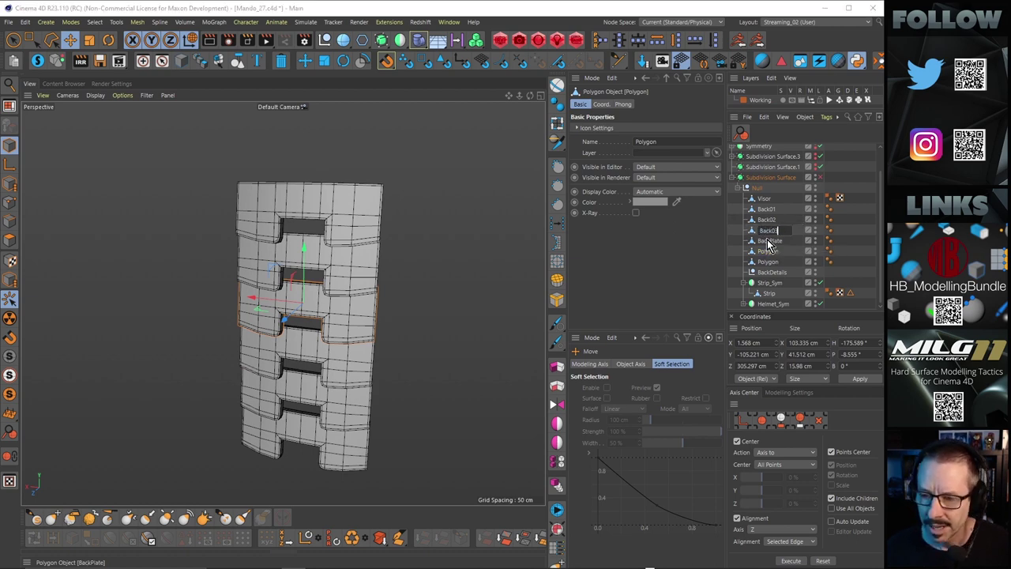
type("3")
key("Return")
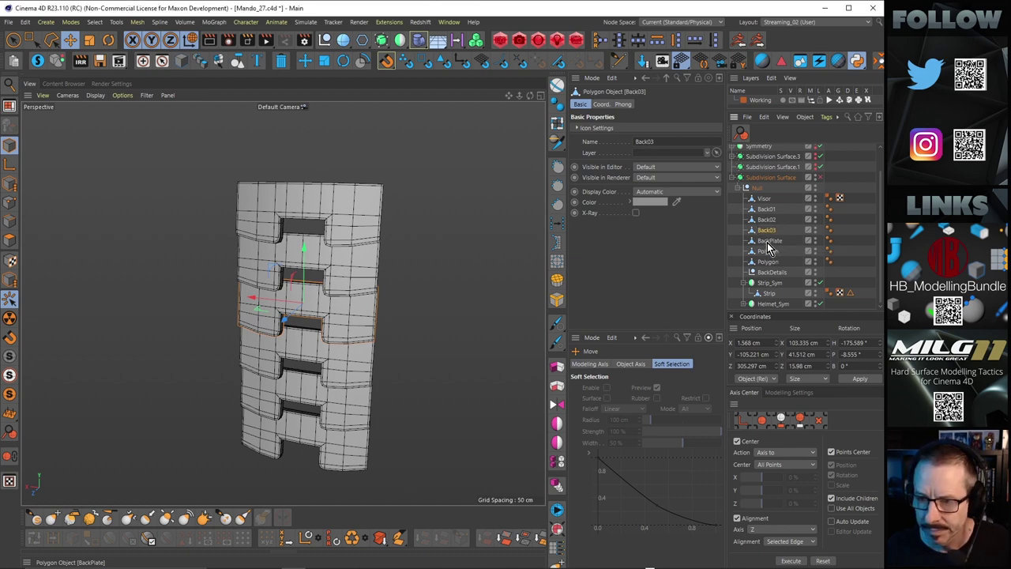
Step: Move the fourth back plate from the top directly below Back03 in the hierarchy and rename it as Back04
left_click(767, 242)
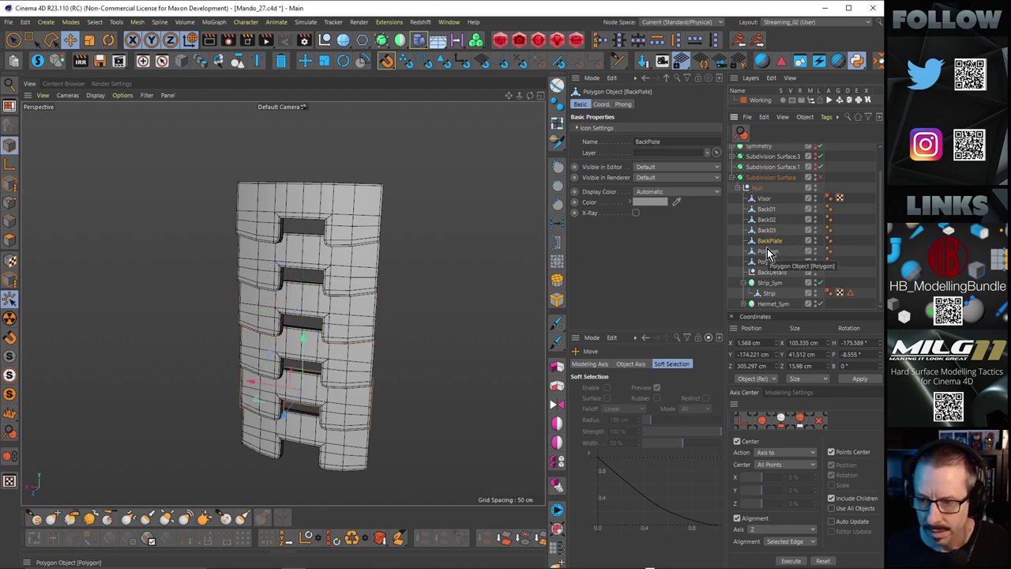
left_click(769, 252)
left_click_drag(770, 257, 773, 243)
double_click(771, 242)
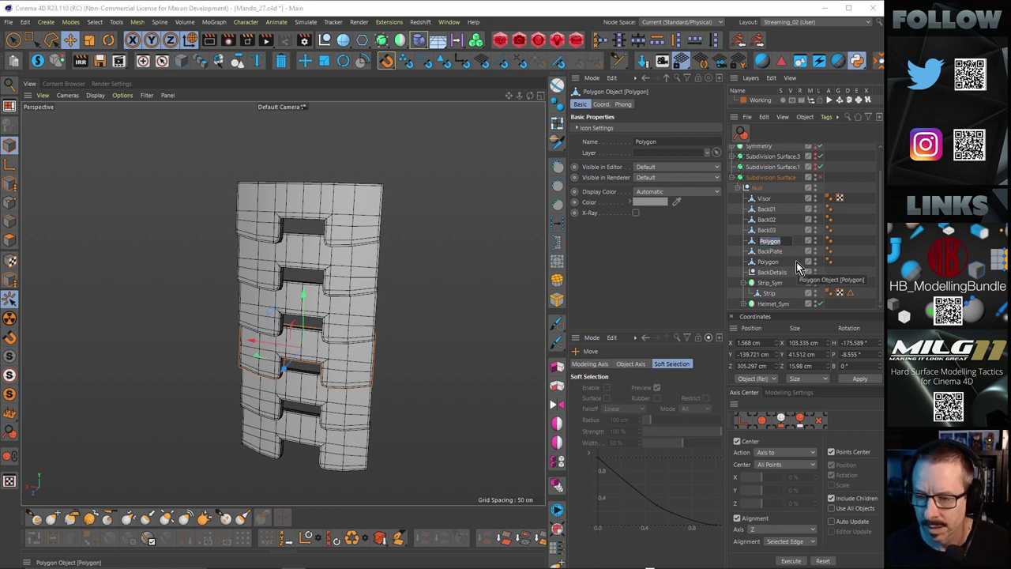
type("Back0")
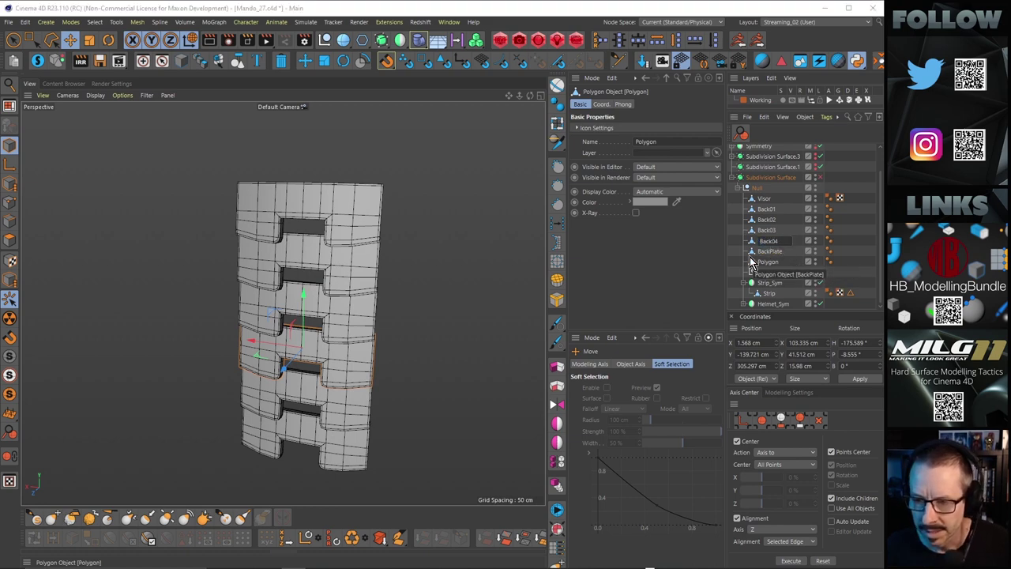
type("4")
key("Return")
Step: Rename the fifth back plate, BackPlate, as Back05 and the lowest plate as Back06
left_click(768, 252)
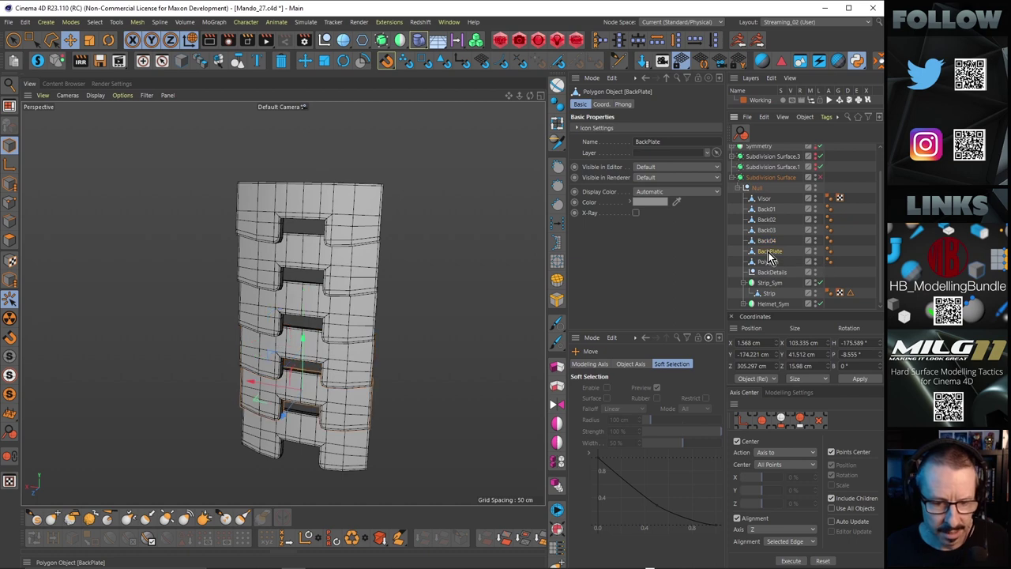
left_click(767, 262)
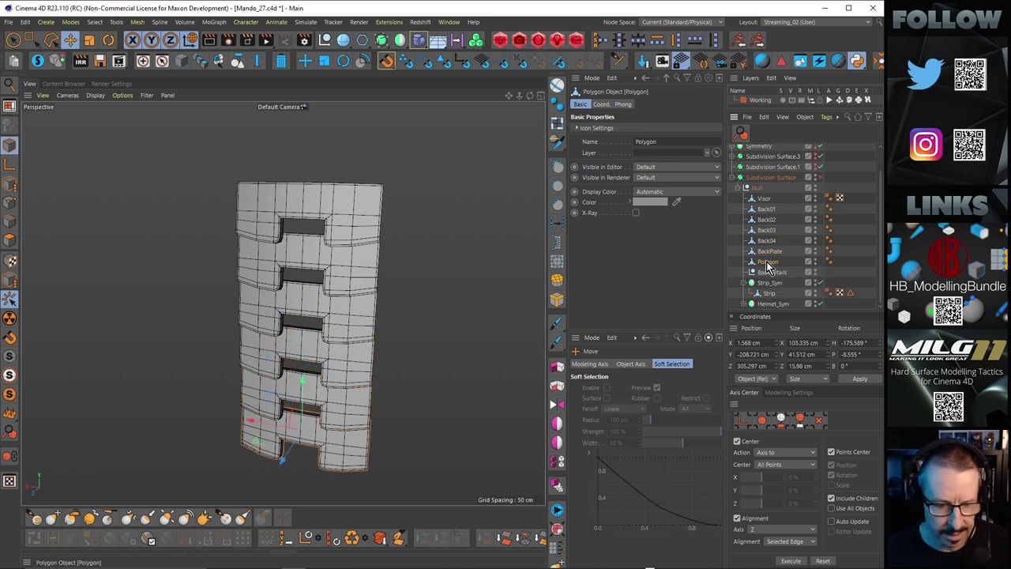
left_click(771, 253)
double_click(771, 253)
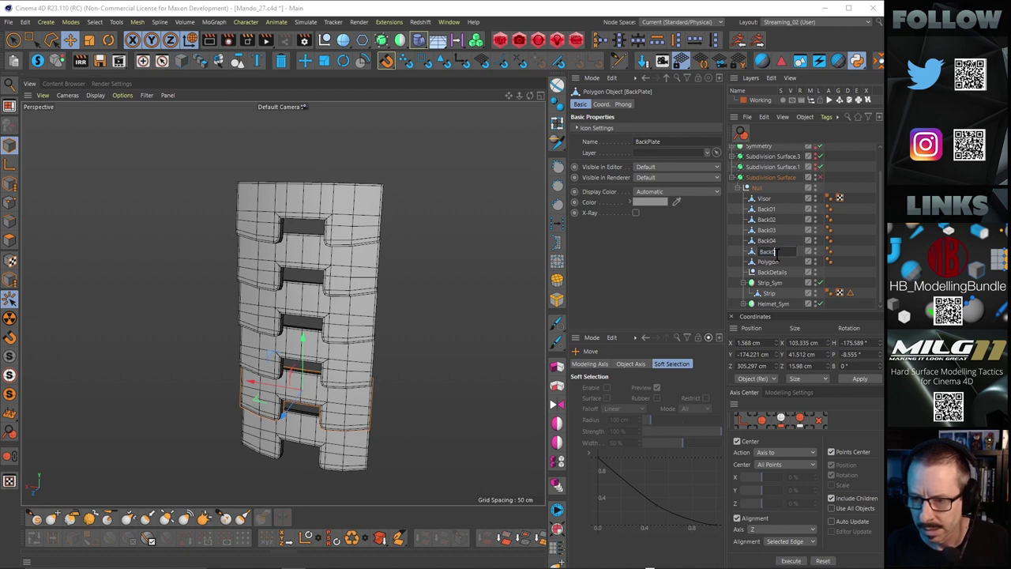
key("Tab")
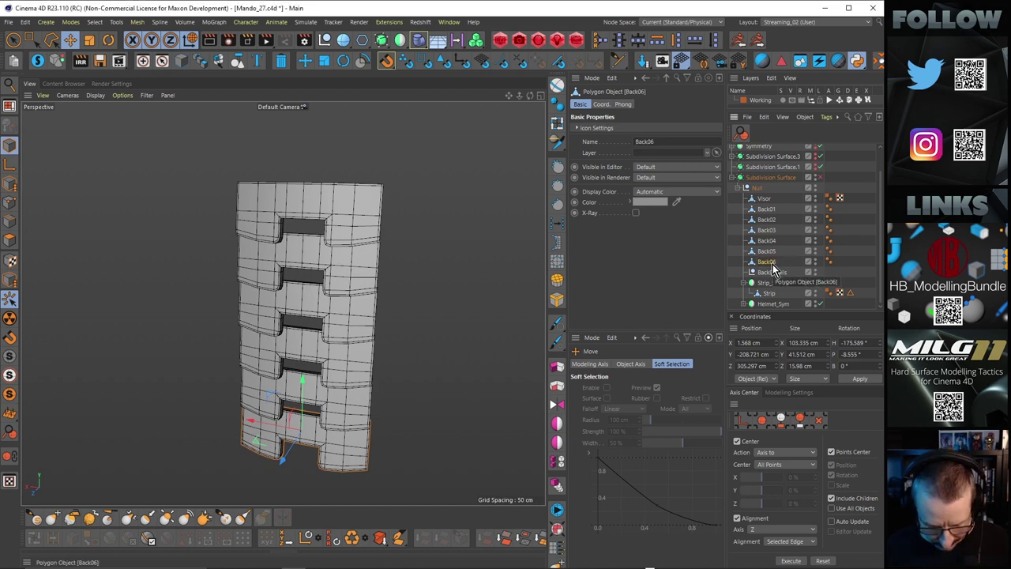
key("Return")
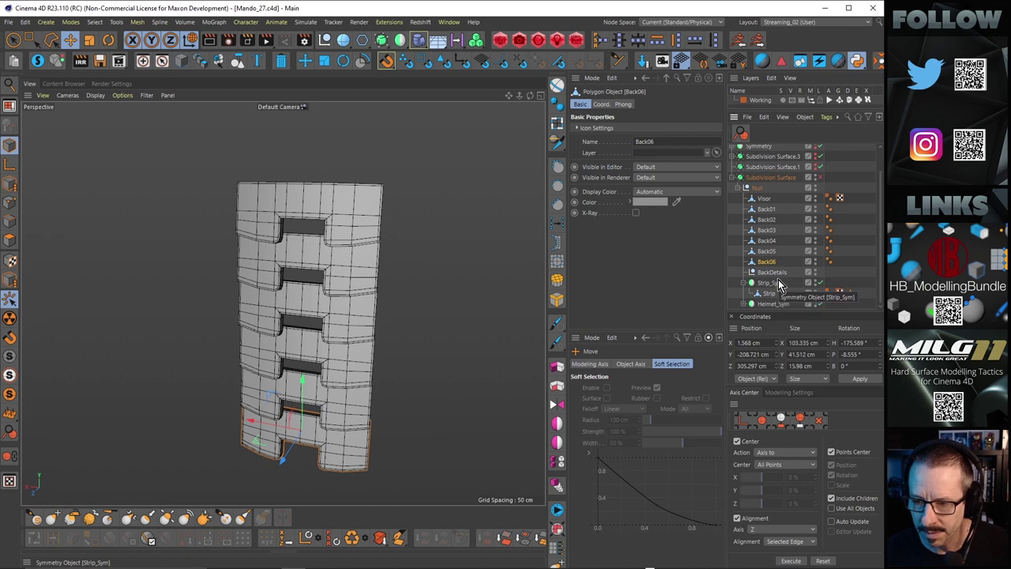
Step: Delete the empty BackDetails null and remove the UVW tag from Visor
left_click(775, 272)
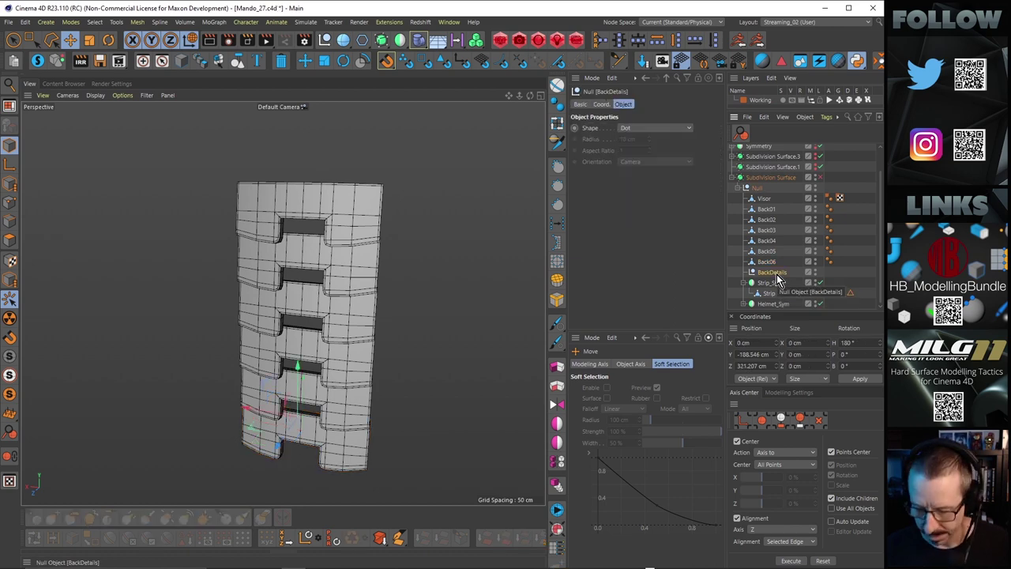
key("Delete")
left_click(765, 211)
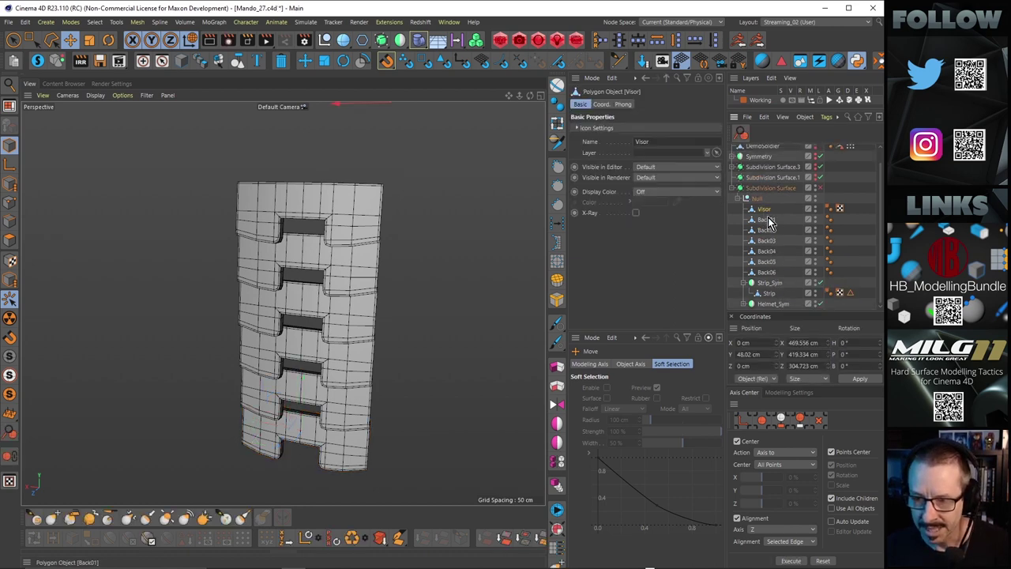
left_click(768, 220)
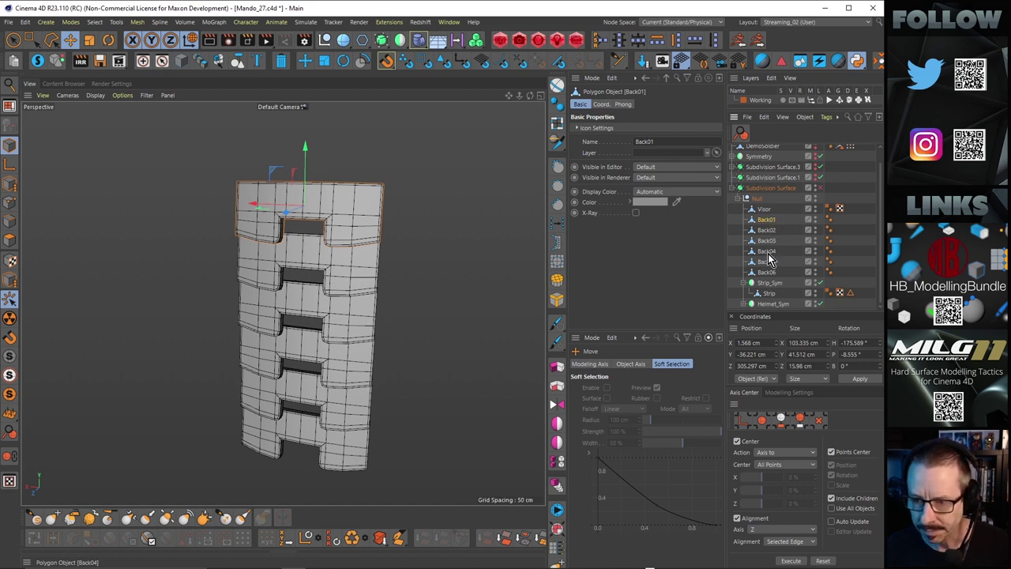
left_click(840, 210)
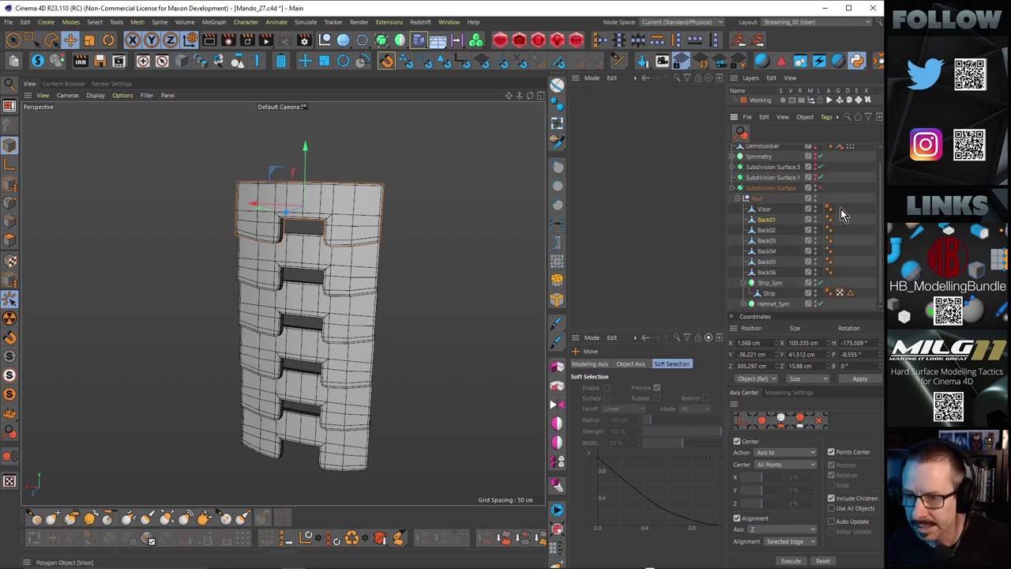
key("Delete")
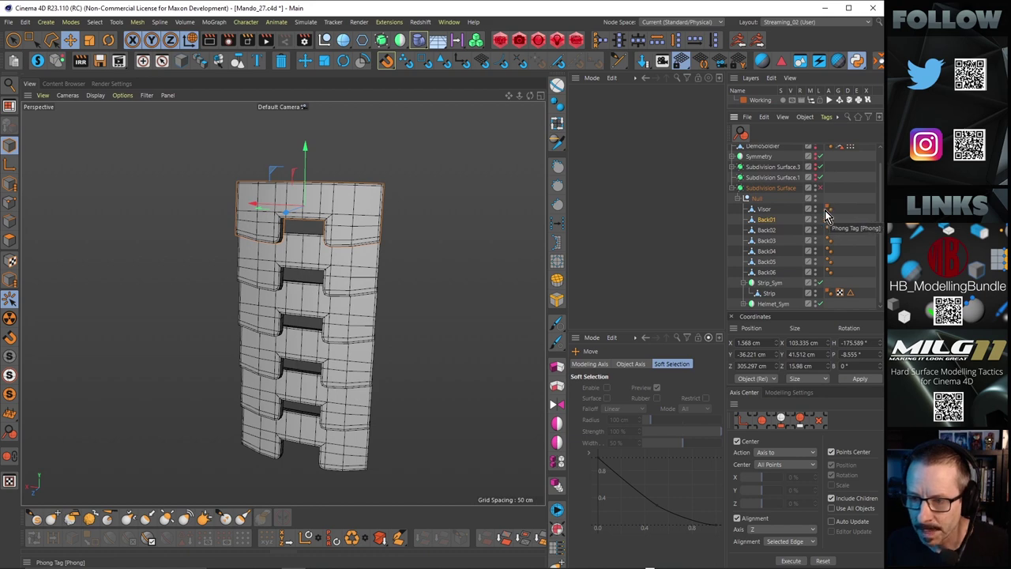
Step: Turn off the isolated display of the back plates to show the whole helmet, and select the Strip_Sym symmetry object
left_click(761, 210)
left_click(767, 273, "shift")
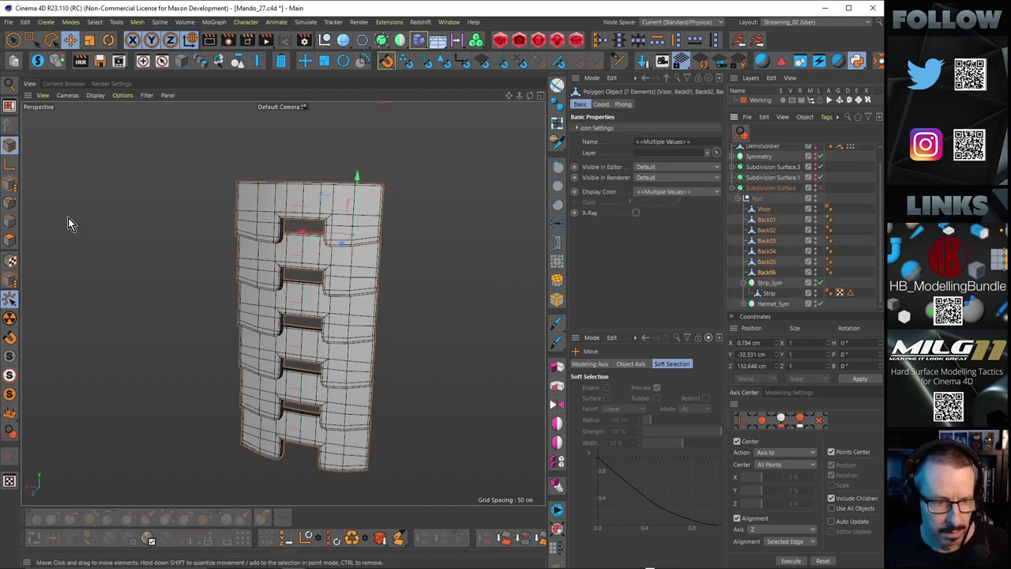
left_click(37, 60)
left_click_drag(356, 255, 343, 350, "alt")
left_click(309, 172)
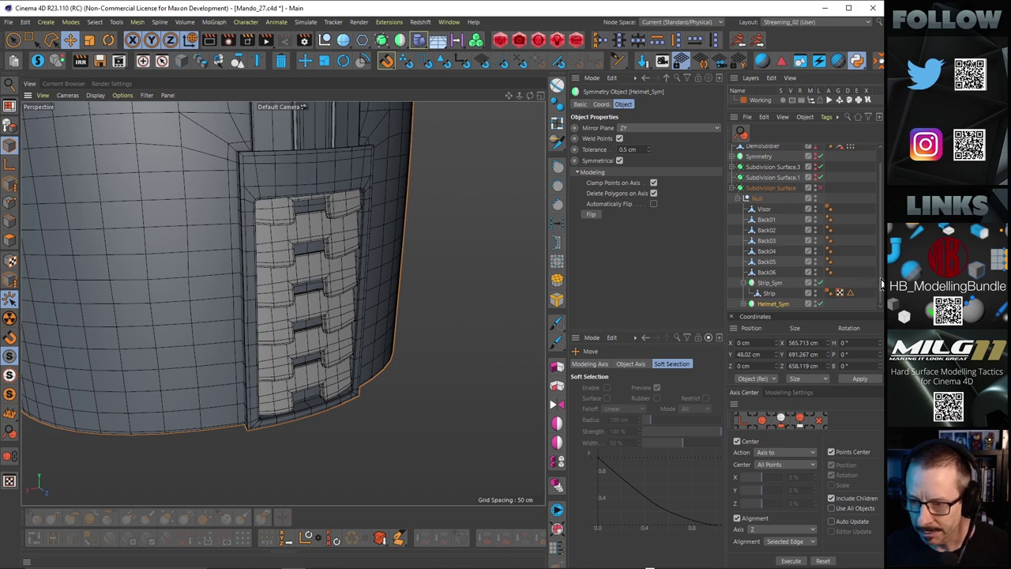
left_click(770, 282)
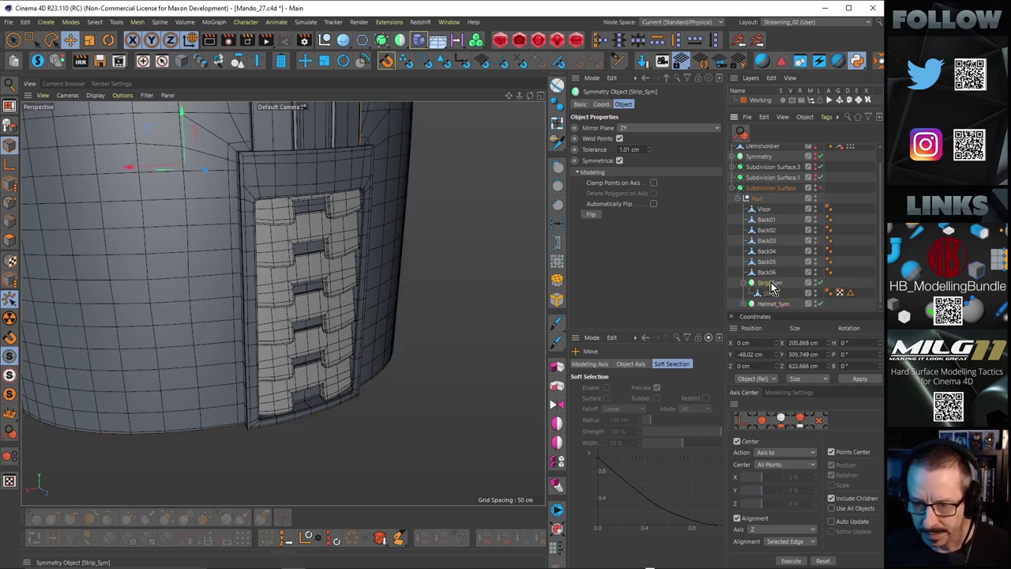
right_click_drag(355, 245, 305, 239, "alt")
middle_click_drag(305, 239, 308, 314, "alt")
left_click_drag(311, 216, 311, 218, "alt")
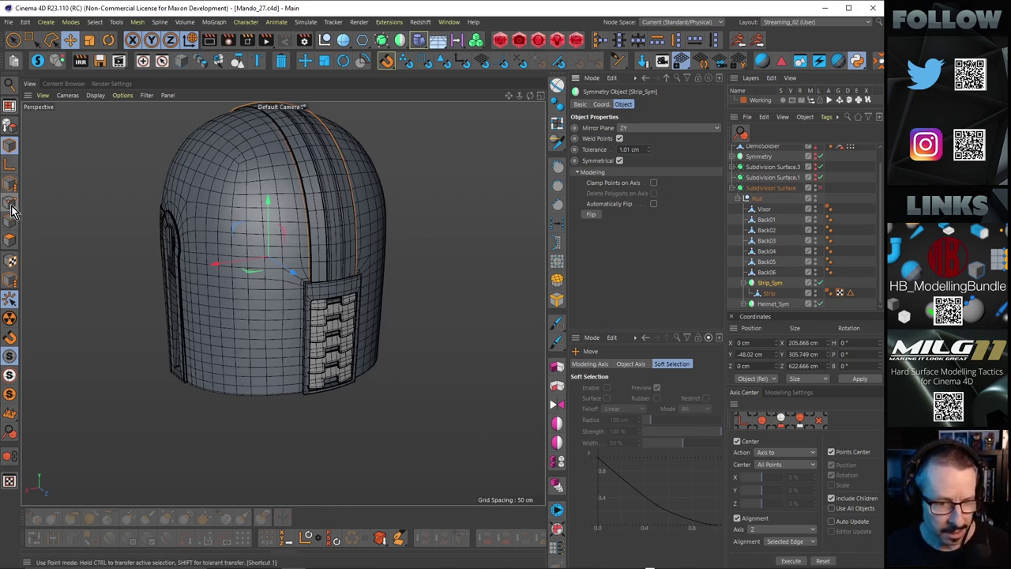
Step: Enable mesh checking in the modeling settings and select the Strip mesh in point mode
left_click(790, 393)
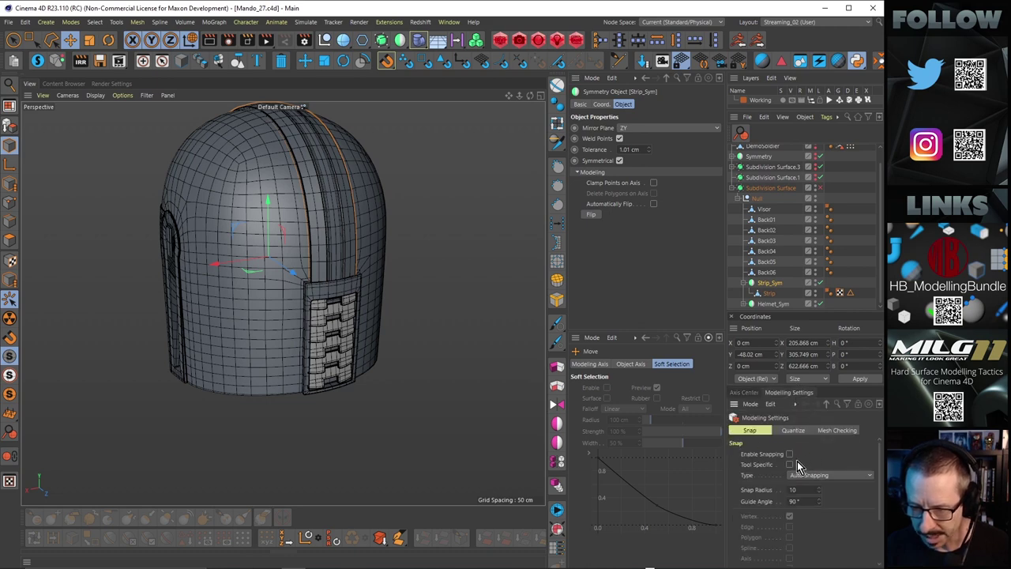
left_click(854, 433)
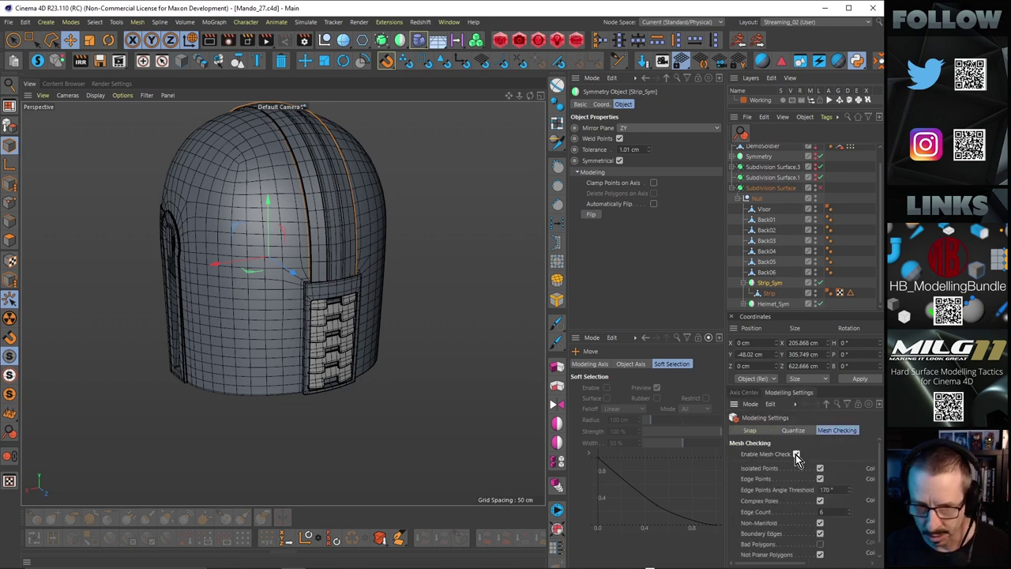
left_click(11, 202)
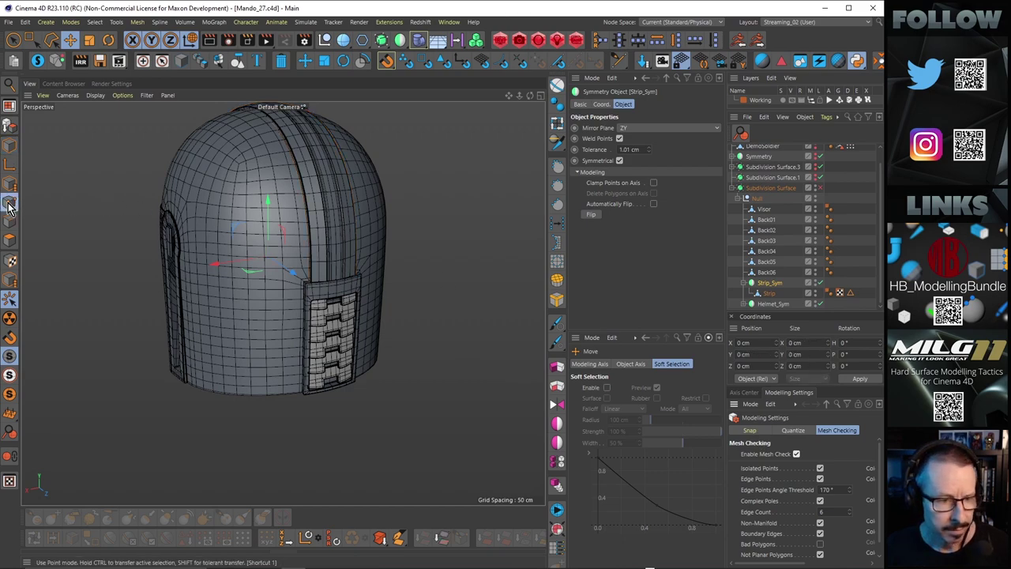
left_click(772, 294)
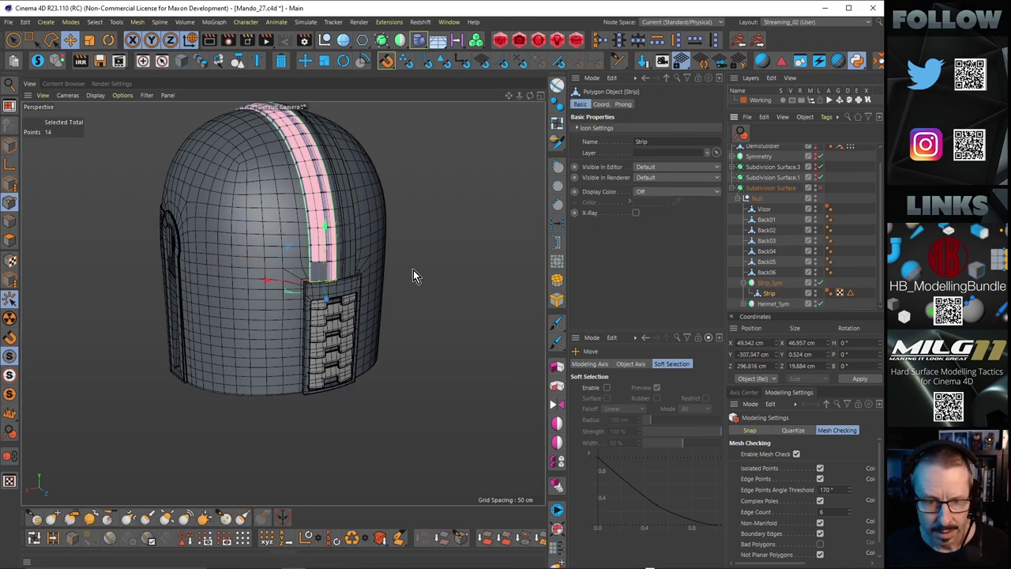
Step: Examine the mesh-check highlighting on the Strip, especially where it meets the frame above the back plates
middle_click_drag(320, 257, 314, 282, "alt")
right_click_drag(314, 282, 386, 274, "alt")
left_click_drag(386, 274, 371, 243, "alt")
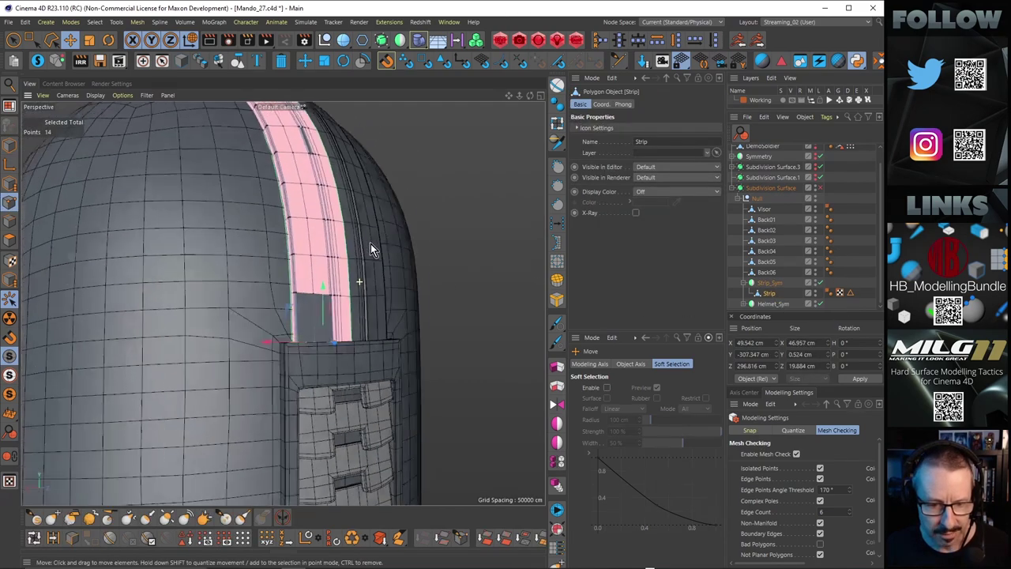
right_click_drag(370, 243, 387, 353, "alt")
left_click_drag(387, 352, 370, 330, "alt")
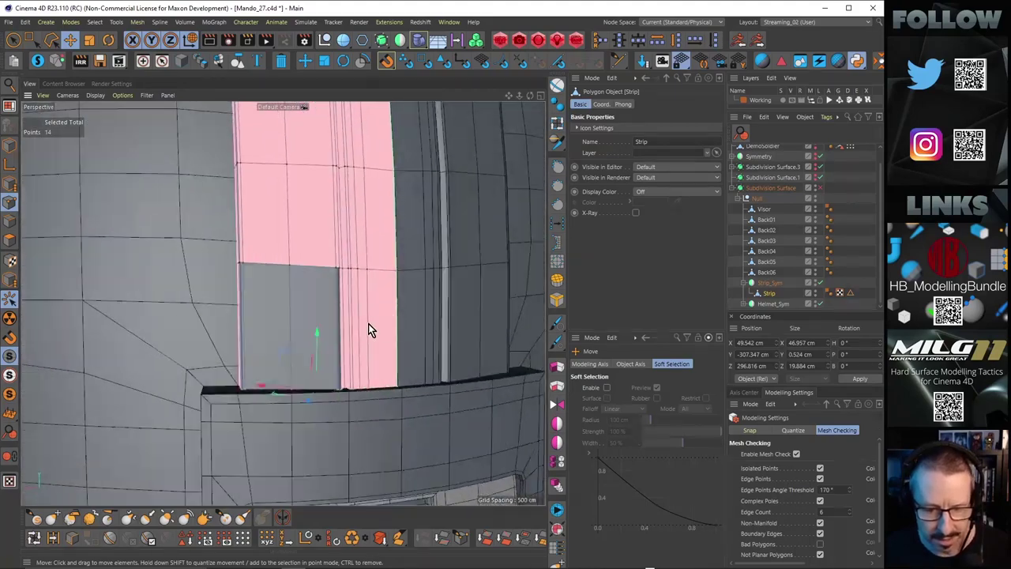
scroll(309, 266, "down", 3)
left_click_drag(336, 379, 316, 334, "alt")
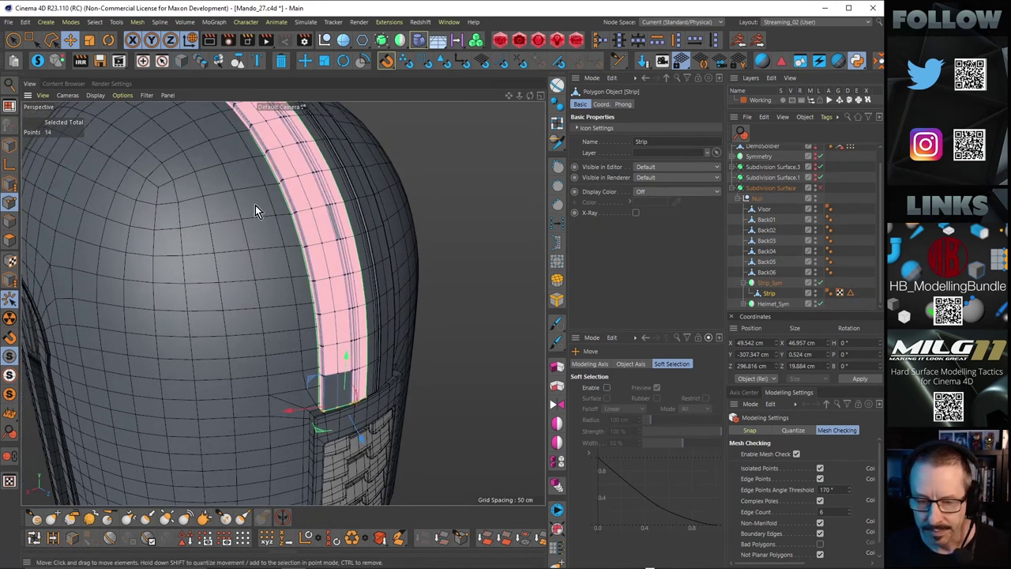
Step: Isolate the Strip mesh and inspect its inner side and edges for isolated points and open boundaries
left_click(37, 61)
left_click_drag(230, 213, 223, 266, "alt")
scroll(244, 242, "up", 3)
left_click_drag(300, 235, 244, 274, "alt")
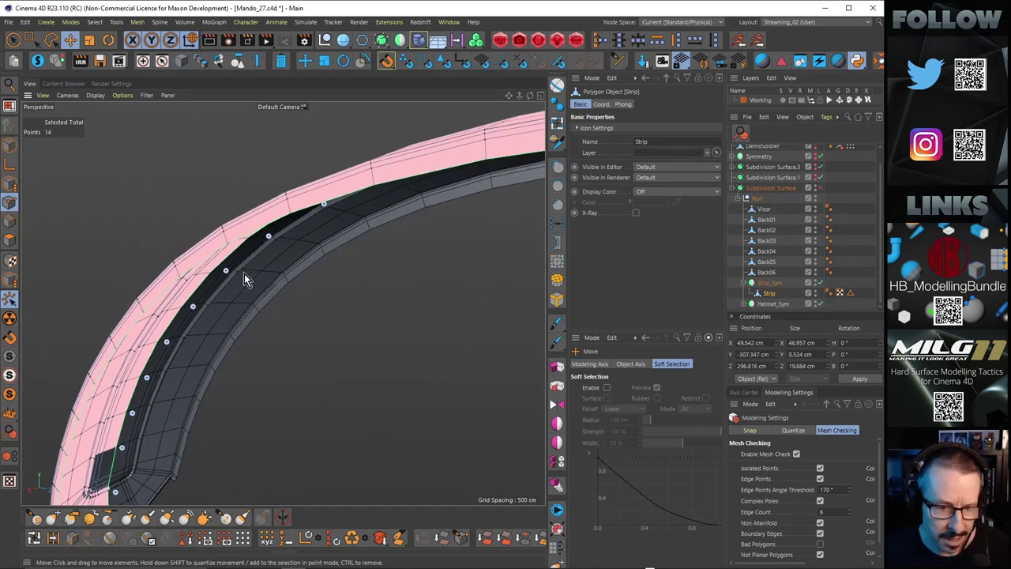
scroll(249, 270, "up", 2)
scroll(248, 269, "down", 5)
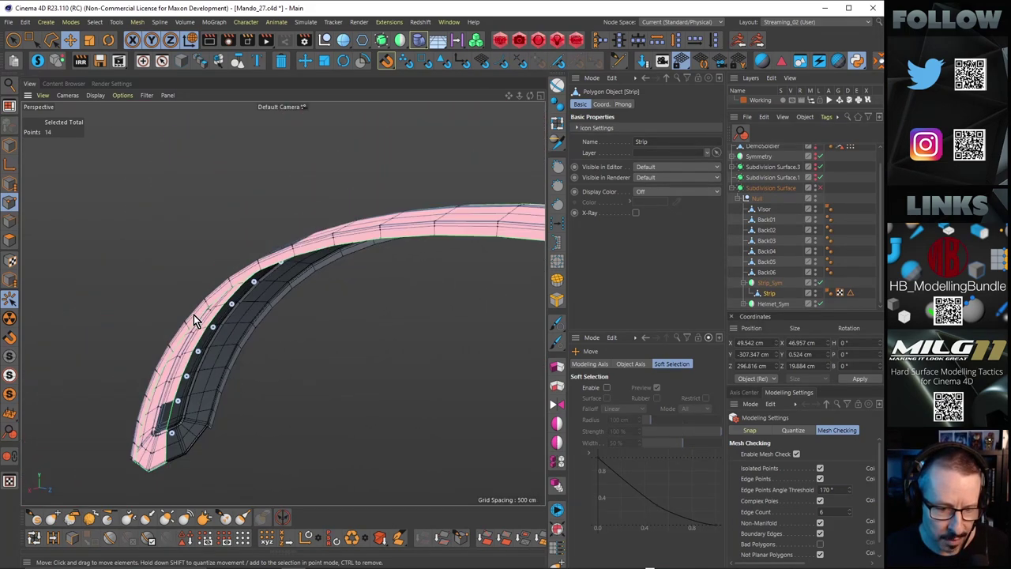
left_click_drag(193, 315, 337, 289, "alt")
scroll(379, 322, "up", 3)
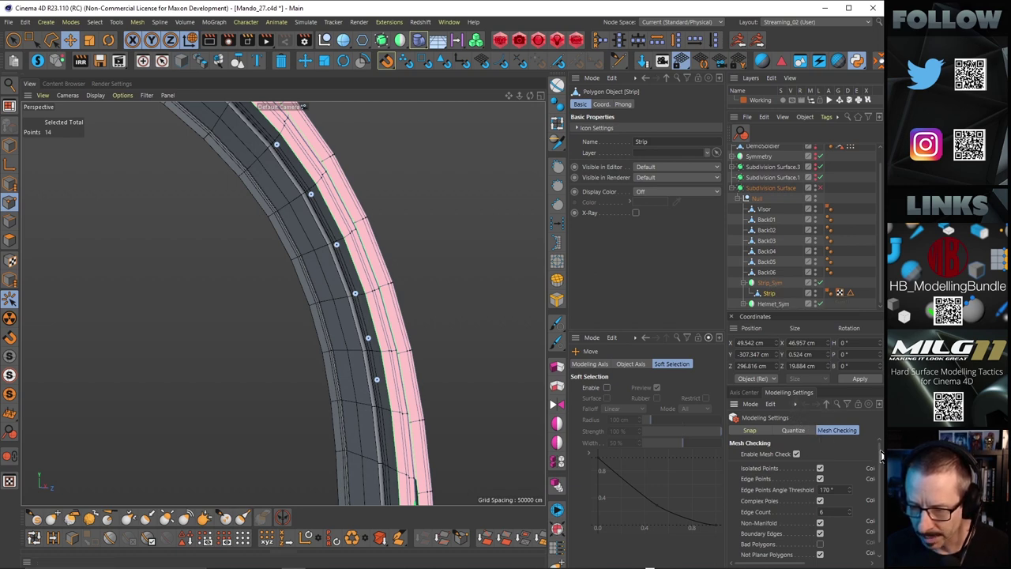
Step: Widen the settings area to reveal all mesh checking options, and exclude non-planar polygons from the check
left_click_drag(882, 455, 877, 489)
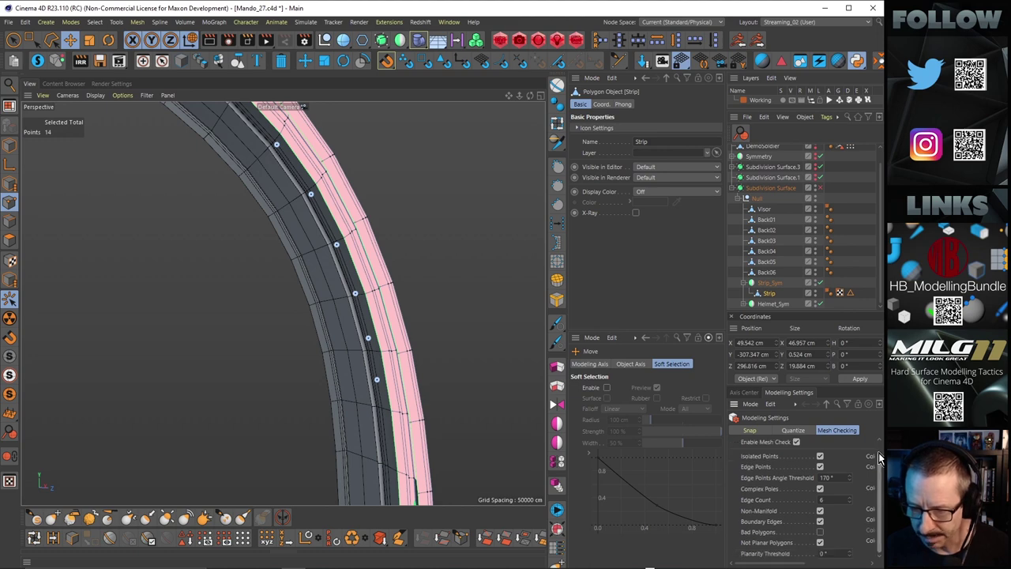
scroll(808, 449, "up", 1)
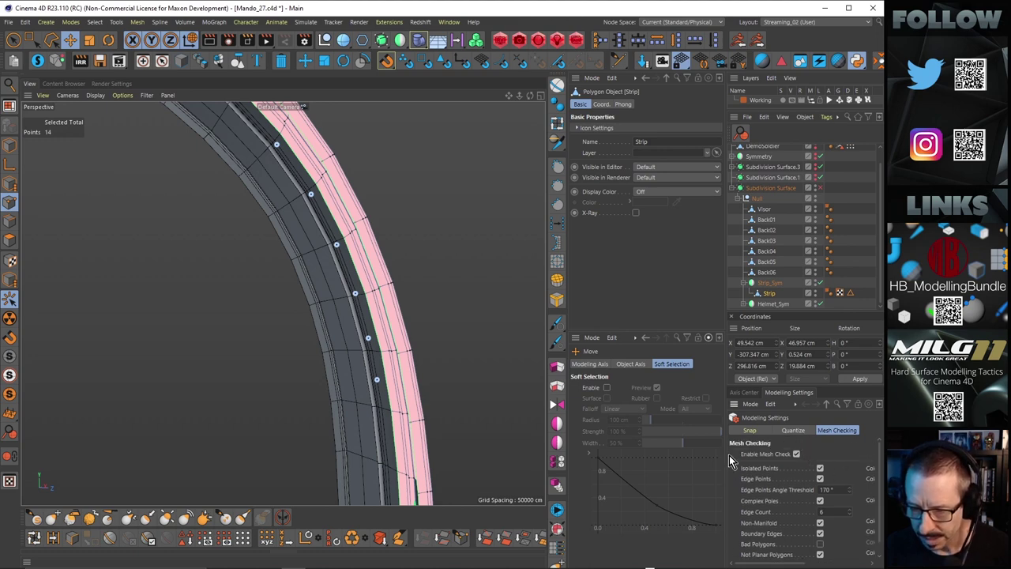
left_click_drag(727, 472, 605, 472)
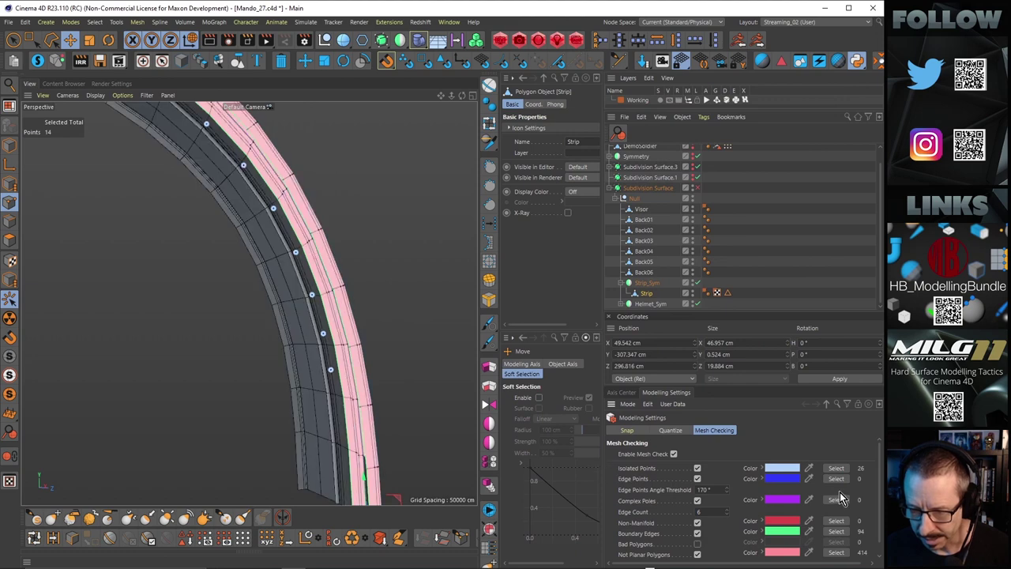
left_click(697, 554)
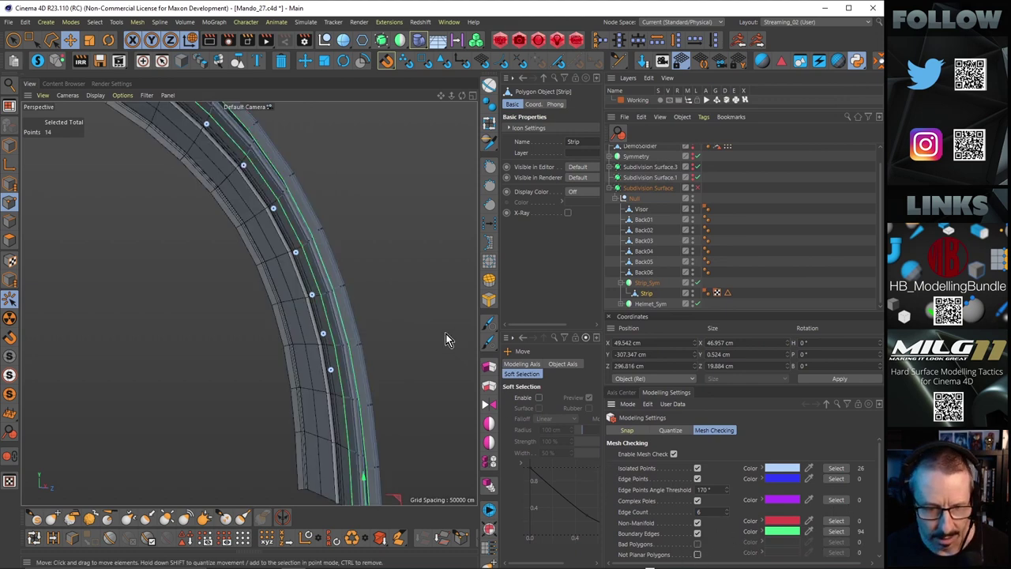
Step: Make the Strip_Sym symmetry object editable and move the Strip mesh out of it, directly below Back06
left_click_drag(446, 340, 400, 377, "alt")
scroll(395, 380, "up", 3)
left_click_drag(336, 328, 440, 307, "alt")
left_click(647, 283)
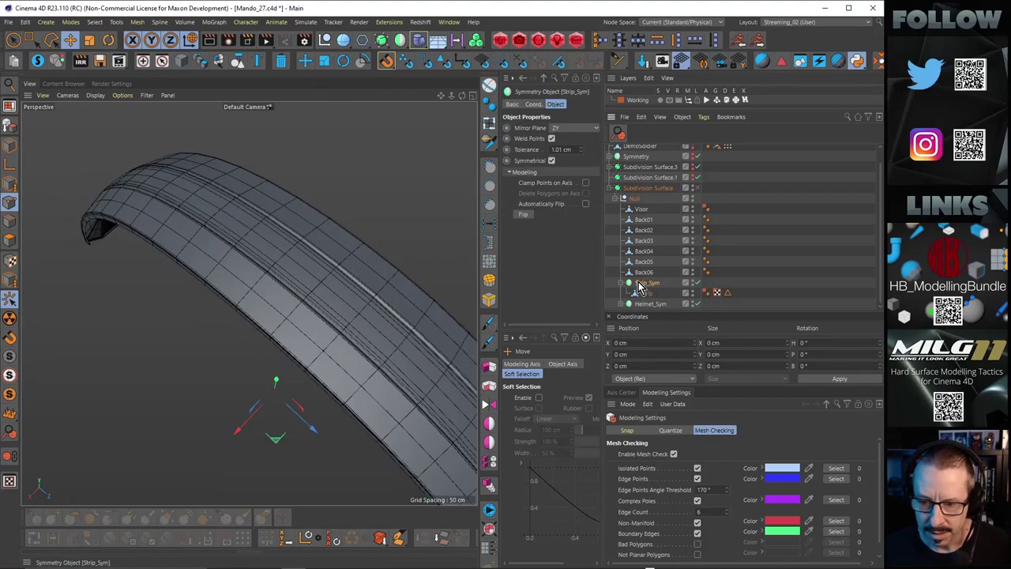
key("c")
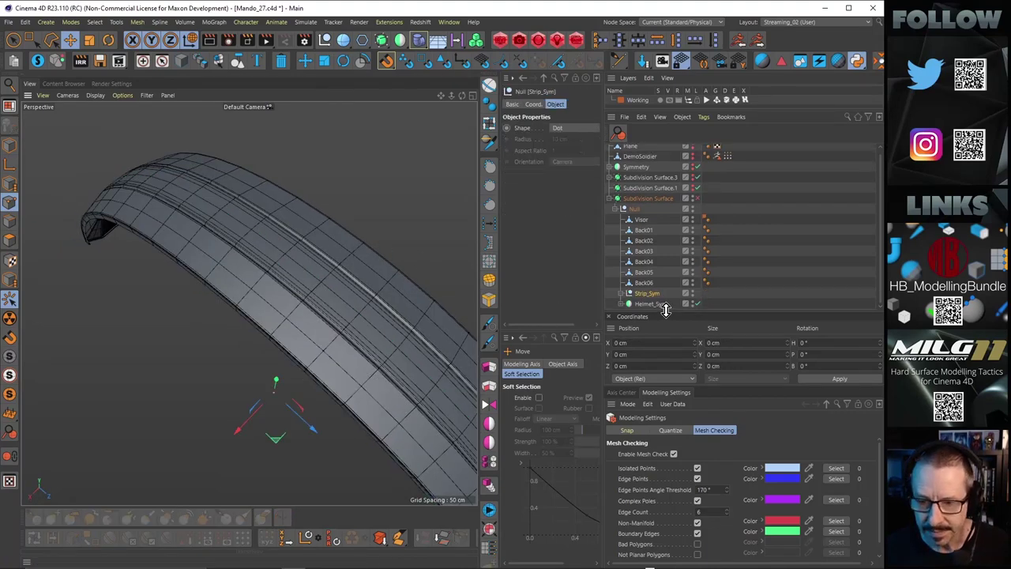
left_click(622, 293)
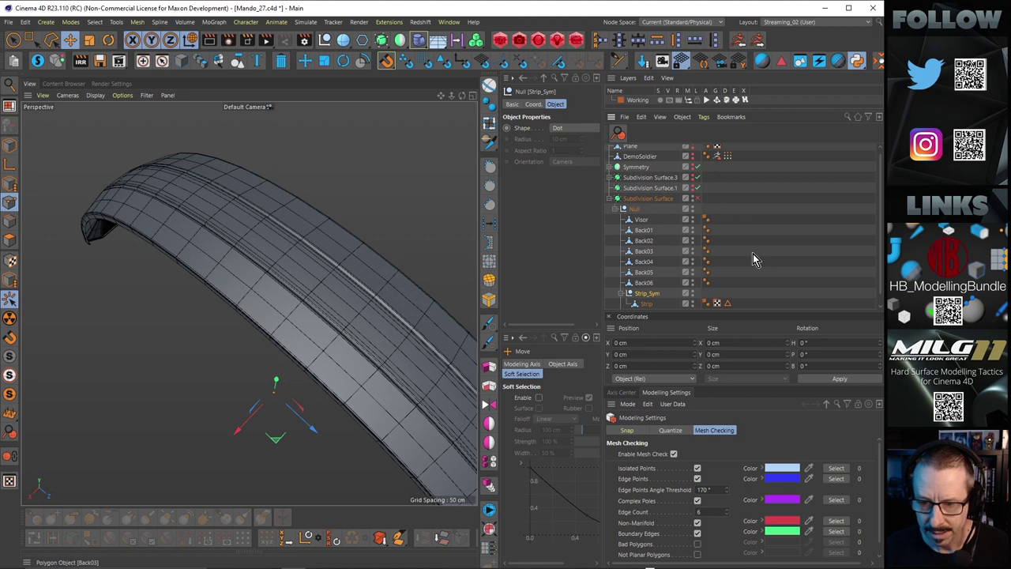
left_click_drag(646, 306, 646, 296)
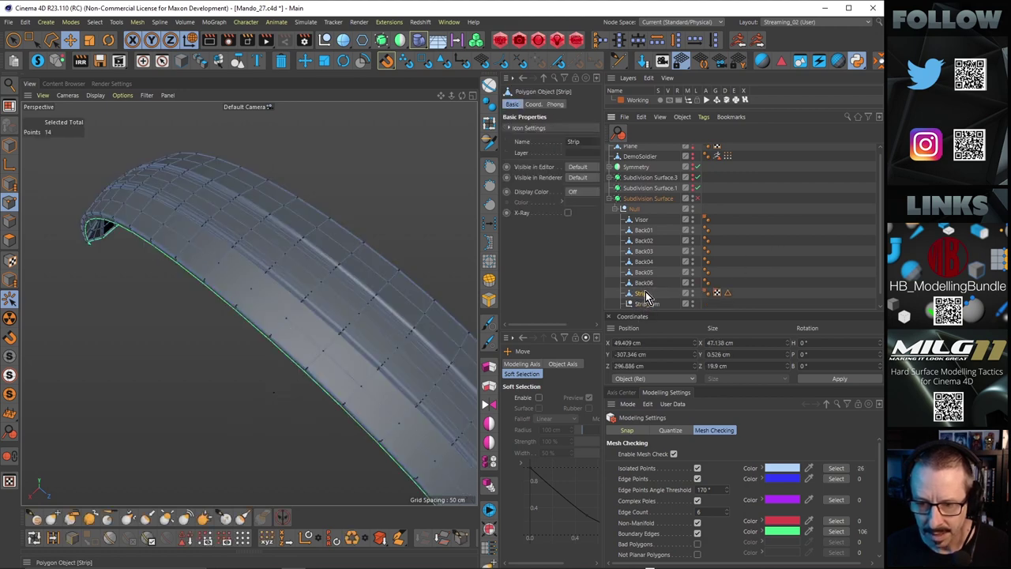
Step: Delete the leftover Strip_Sym null, and remove the UVW and selection tags from the Strip mesh
left_click(646, 305)
key("Delete")
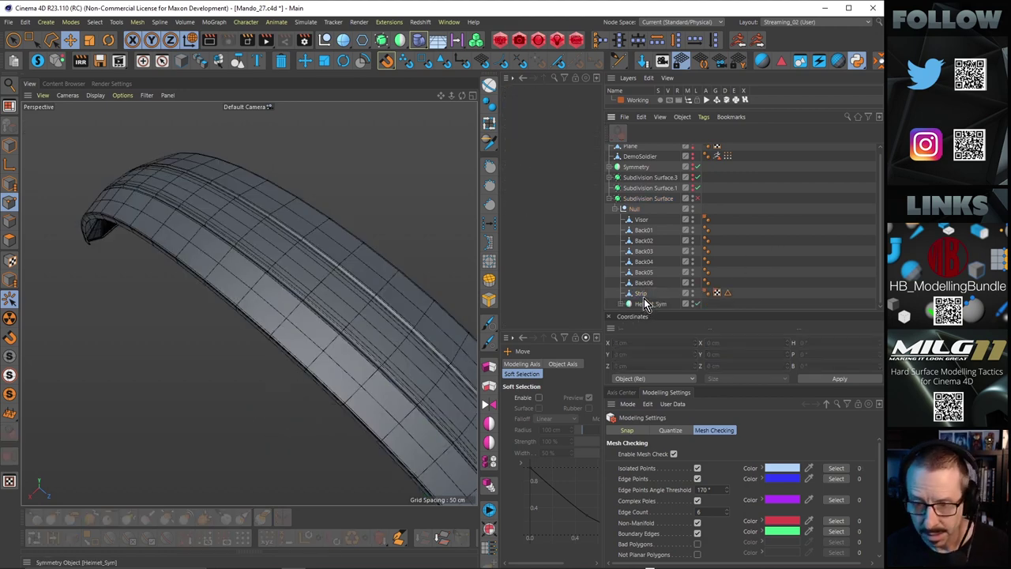
left_click(717, 294)
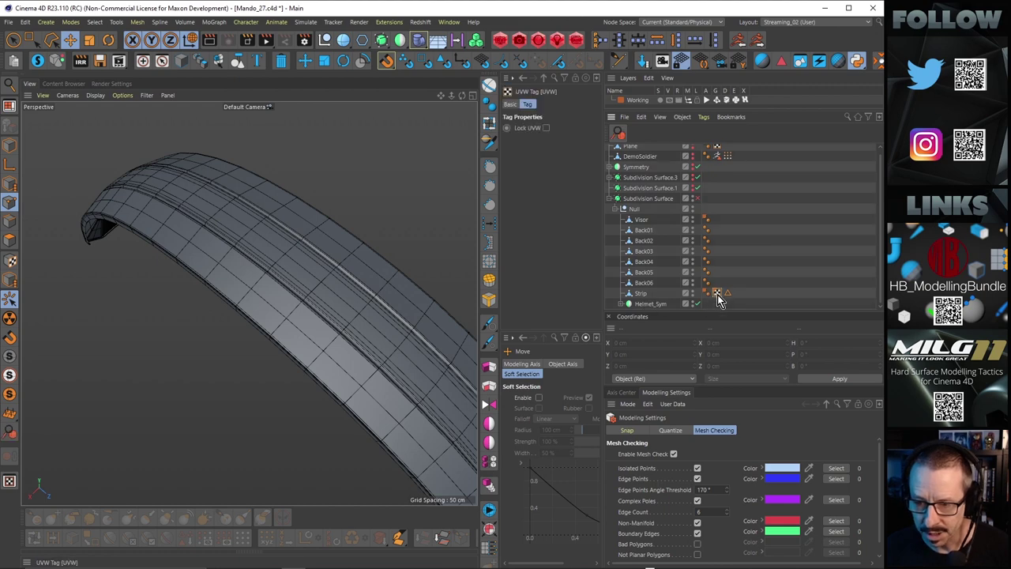
key("Delete")
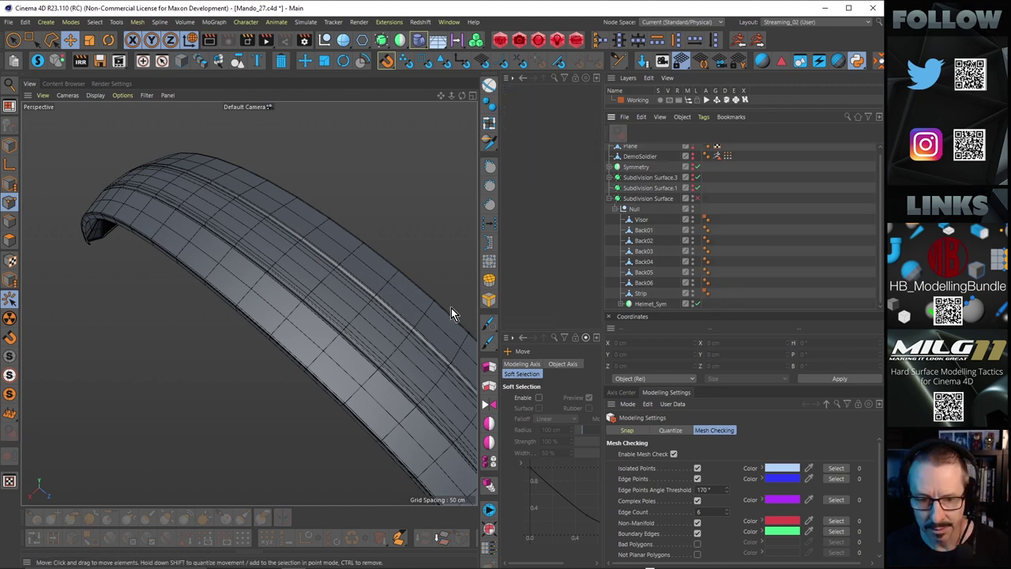
Step: Select all isolated points on the Strip mesh through mesh checking and delete them, checking the strip for remaining errors
left_click_drag(291, 256, 337, 176, "alt")
left_click(644, 293)
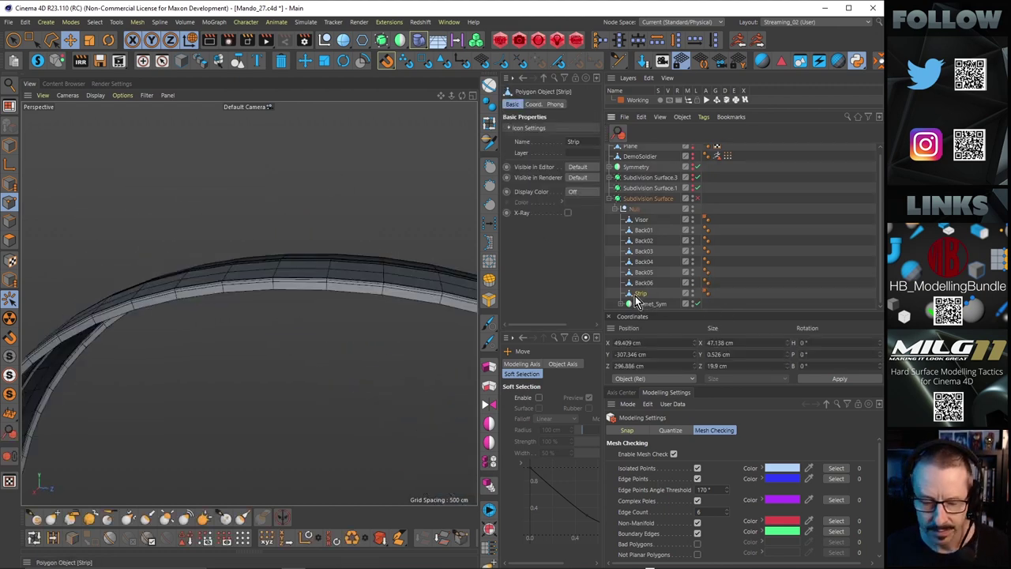
key("ctrl+a")
left_click_drag(229, 301, 288, 167, "alt")
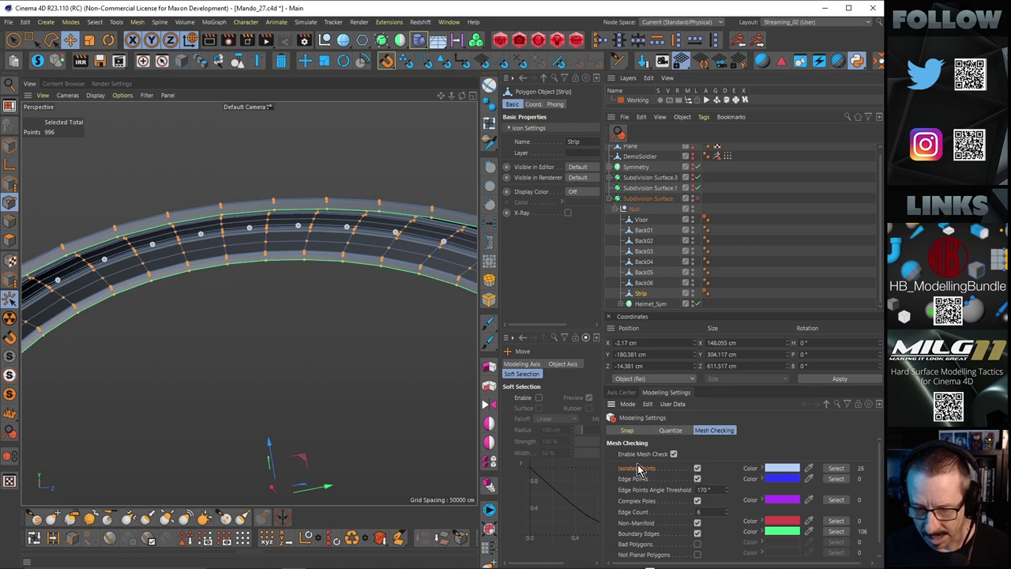
left_click(781, 268)
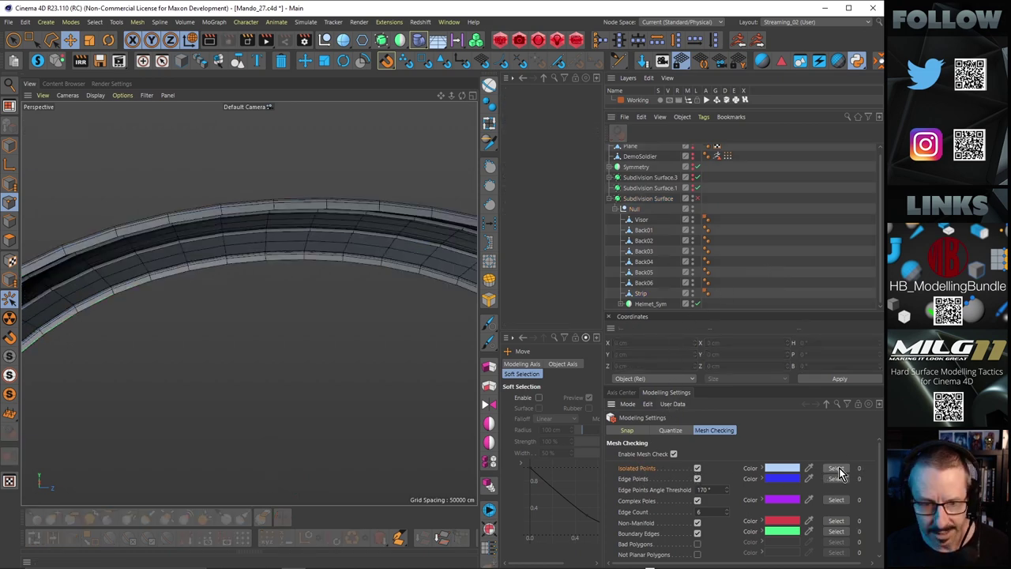
left_click(642, 293)
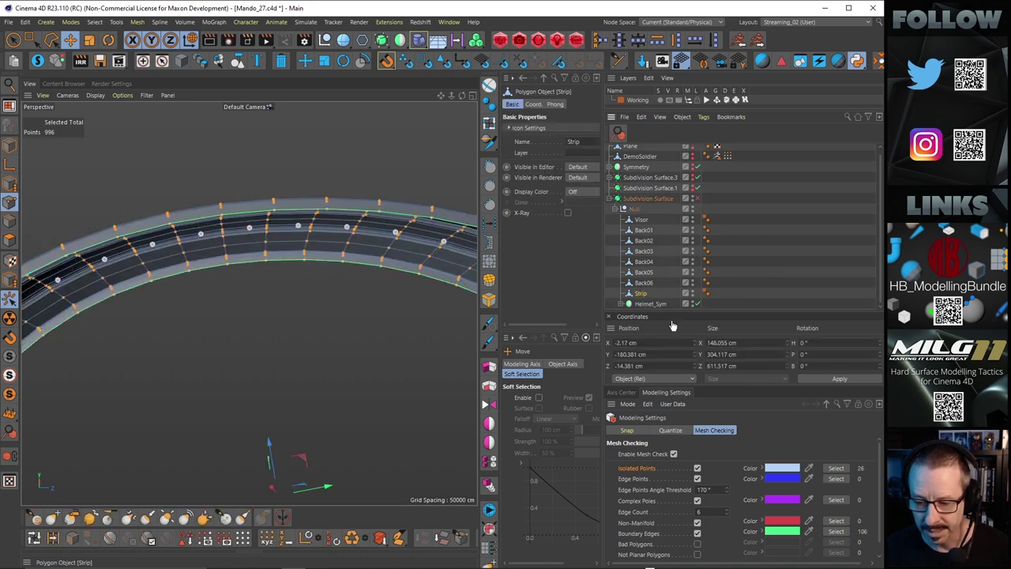
left_click(837, 469)
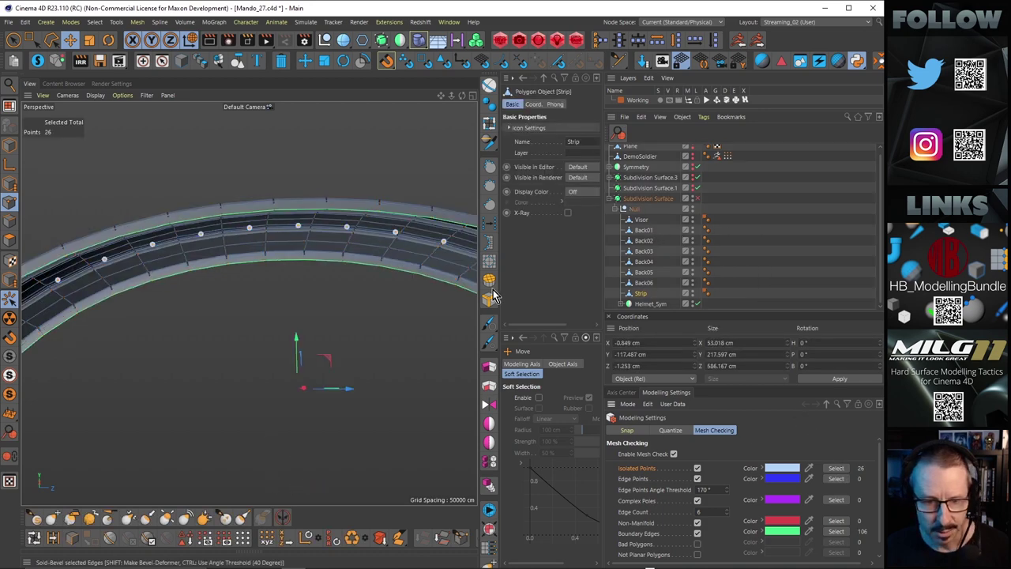
key("Delete")
left_click_drag(340, 246, 184, 280, "alt")
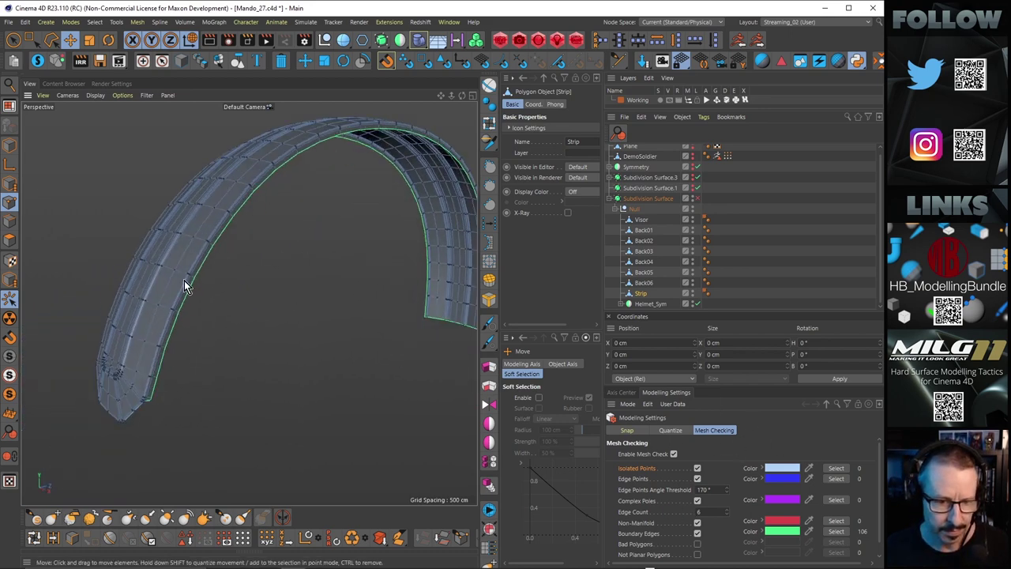
right_click_drag(122, 379, 177, 357, "alt")
left_click_drag(181, 350, 160, 320, "alt")
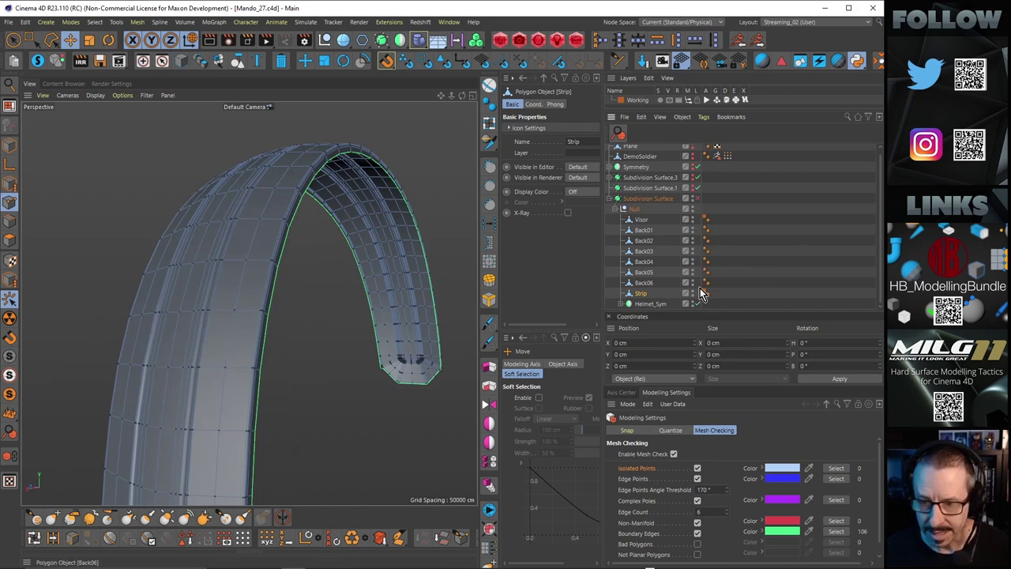
Step: Select the Helmet_Sym symmetry object and bring the whole helmet into view
left_click(649, 305)
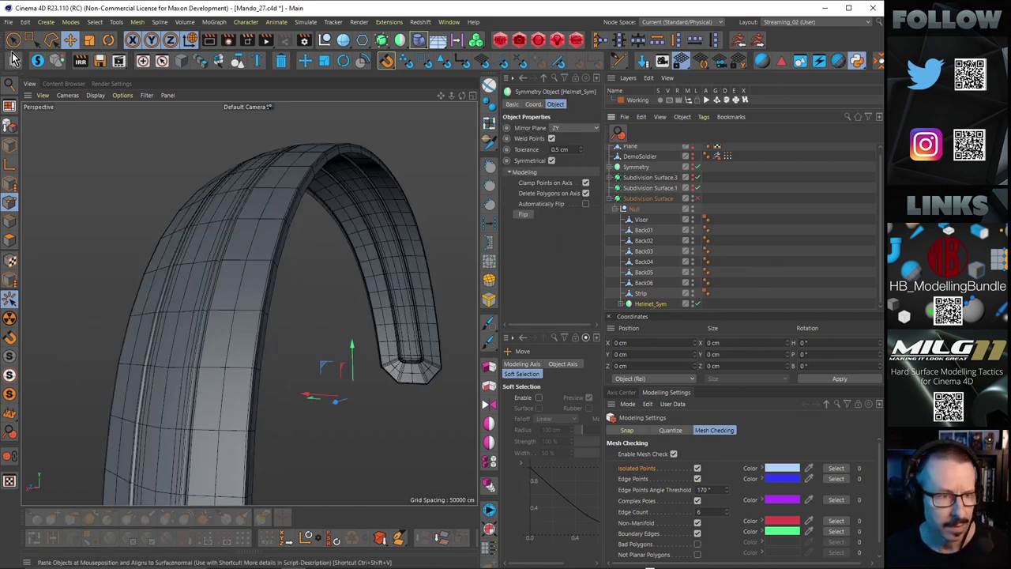
key("o")
right_click_drag(283, 247, 251, 286, "alt")
left_click_drag(251, 287, 338, 265, "alt")
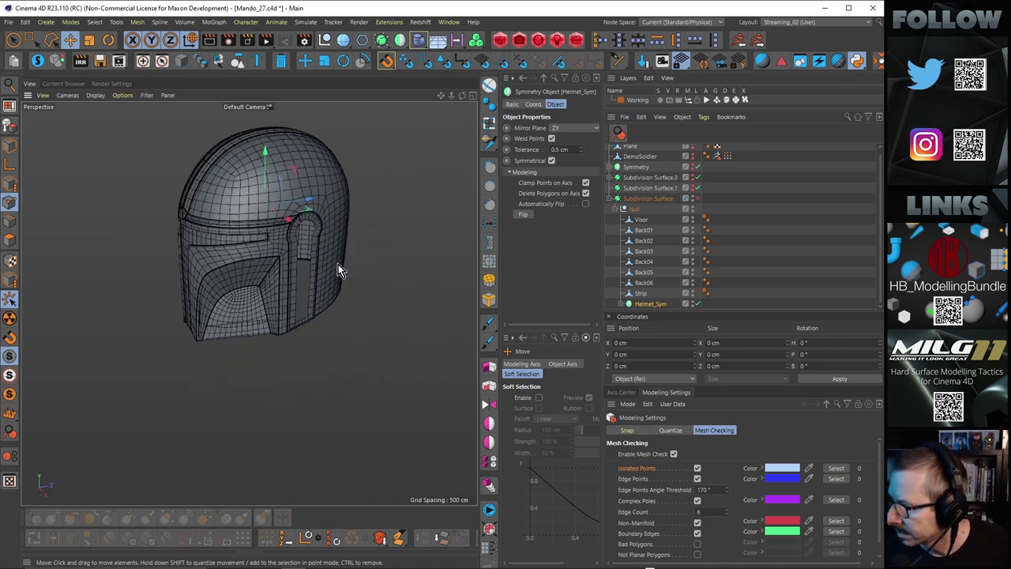
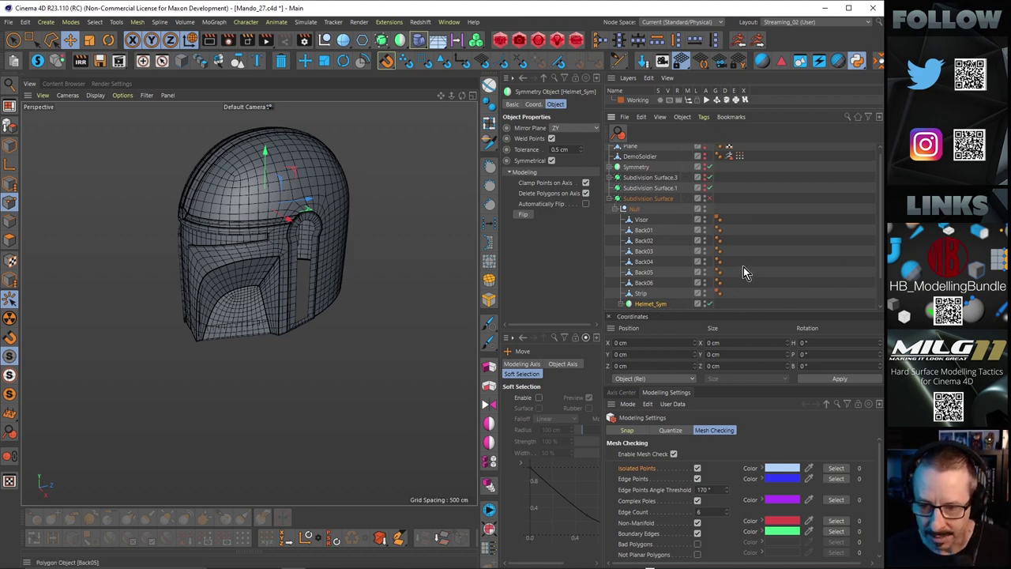
Step: Expand Helmet_Sym and examine the mesh-check highlighting of BackDetailFrame around the back plates
left_click(621, 305)
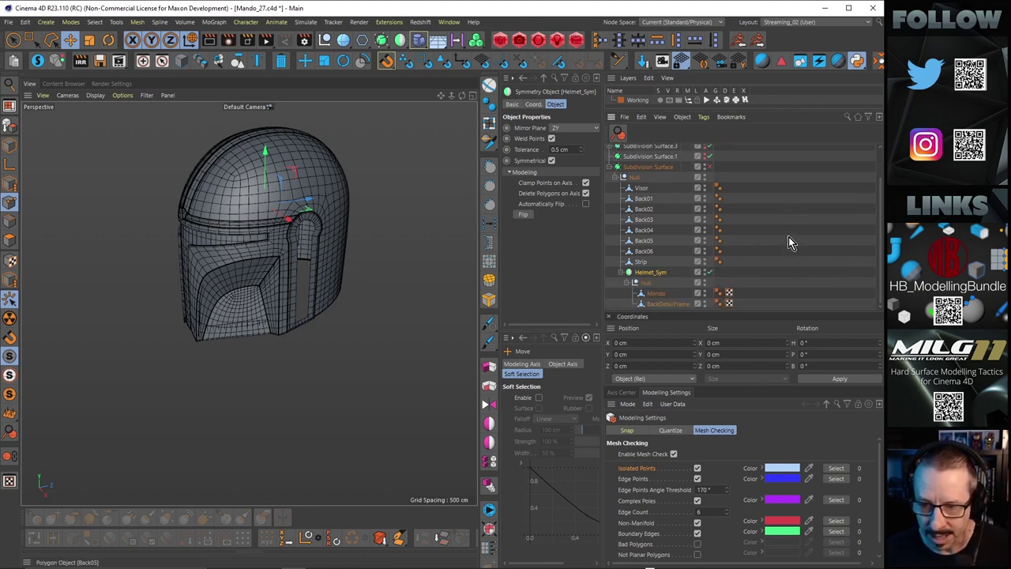
left_click(656, 304)
left_click_drag(335, 231, 239, 242, "alt")
scroll(340, 241, "up", 6)
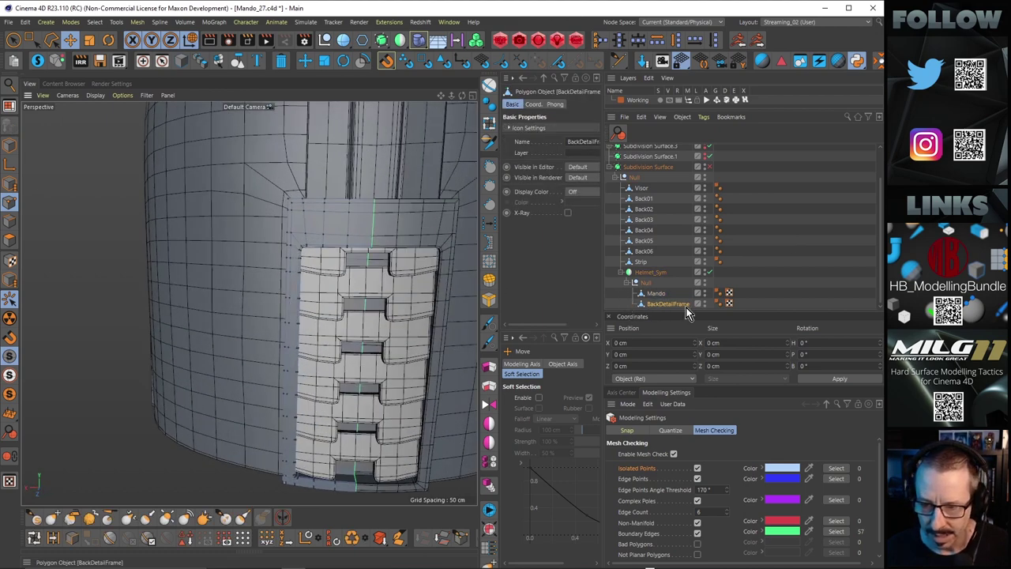
left_click_drag(369, 270, 396, 247, "alt")
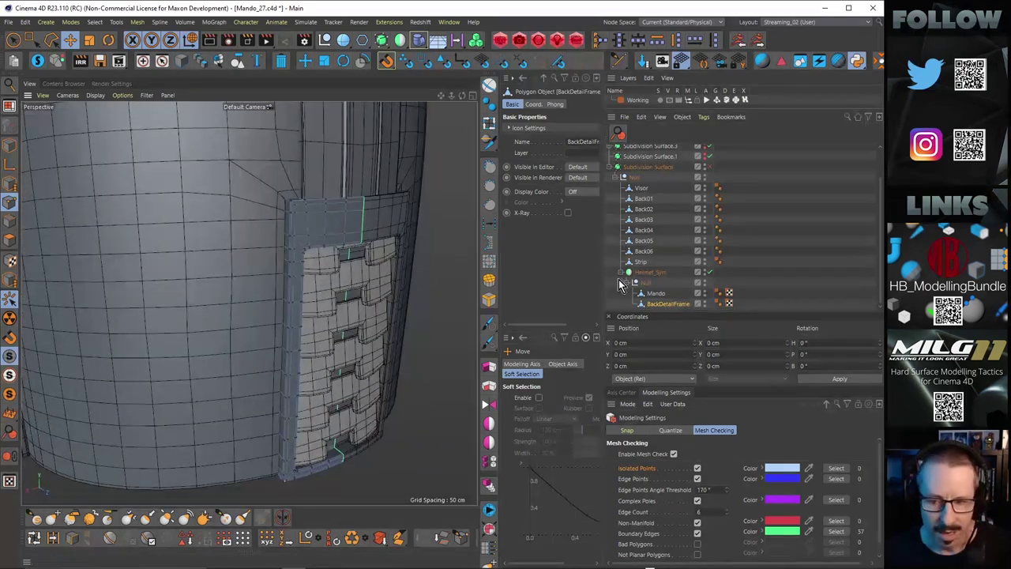
left_click_drag(326, 261, 297, 339, "alt")
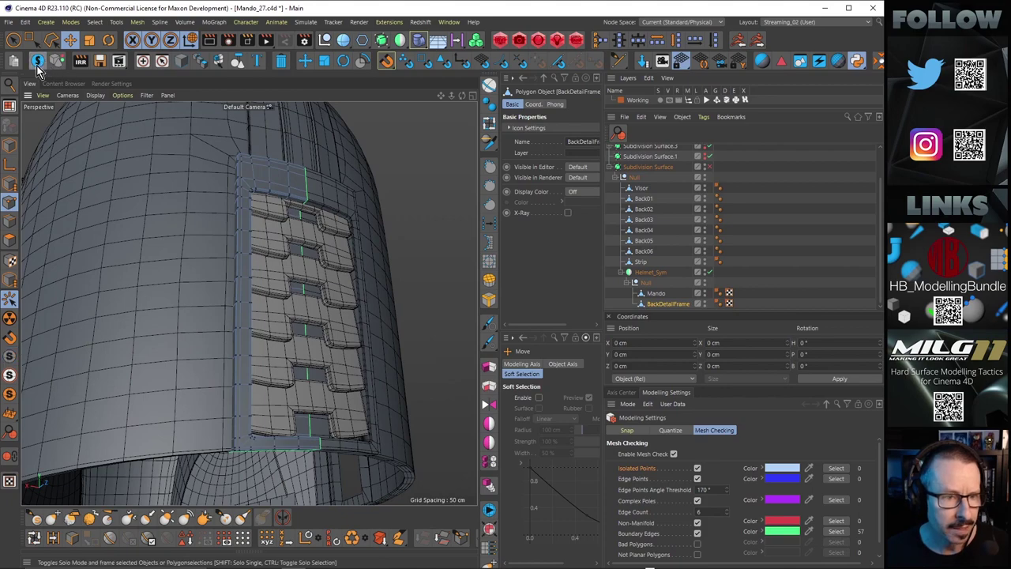
Step: Isolate BackDetailFrame from the back plates and hide the Mando mesh in the viewport
left_click(38, 62)
left_click_drag(359, 214, 252, 289, "alt")
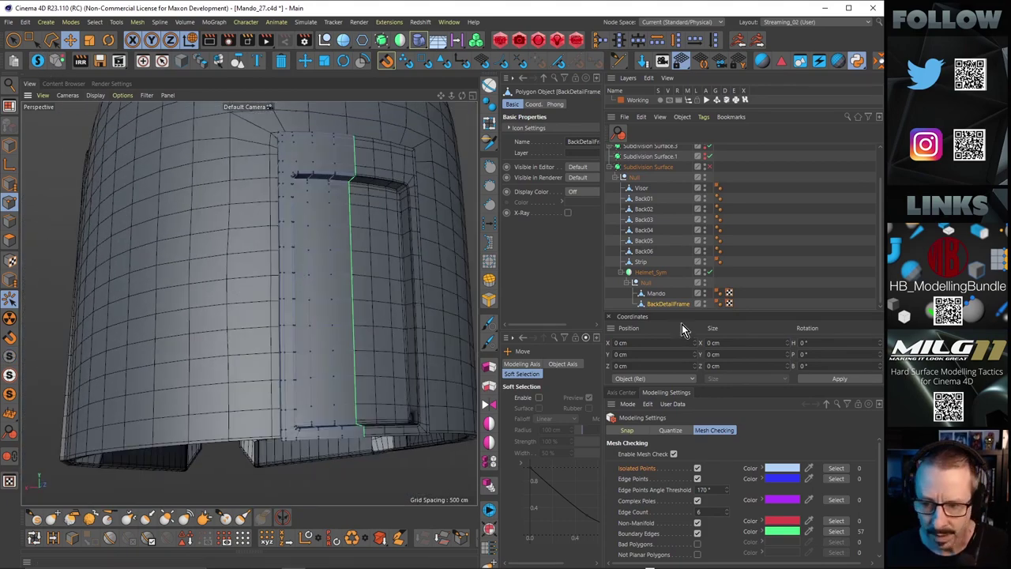
left_click(705, 294, "alt")
Step: Toggle the N-gon line display and make a line cut from the frame's lower outer corner point down to the open bottom edge
left_click_drag(297, 239, 180, 290, "alt")
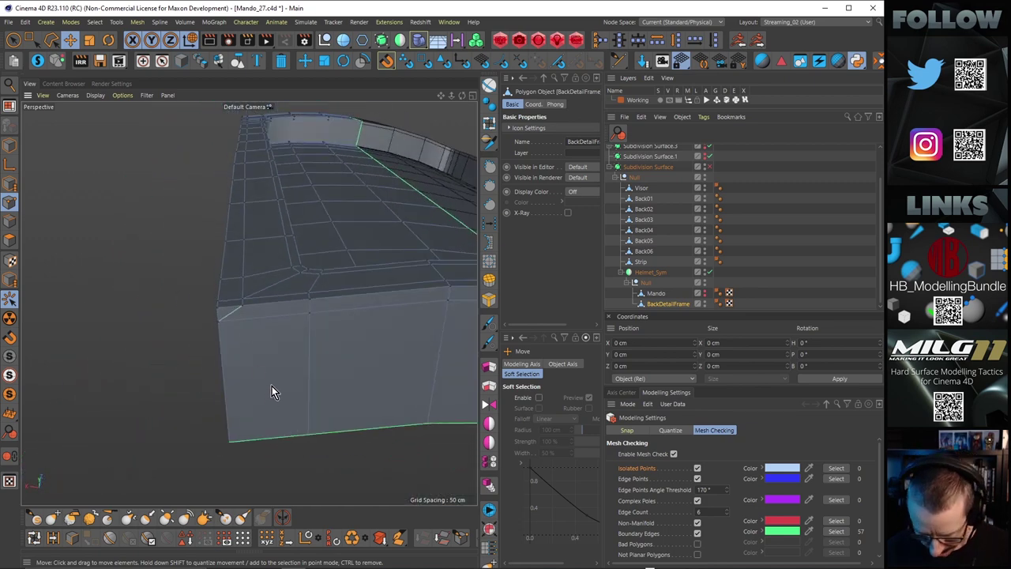
key("k")
key("k")
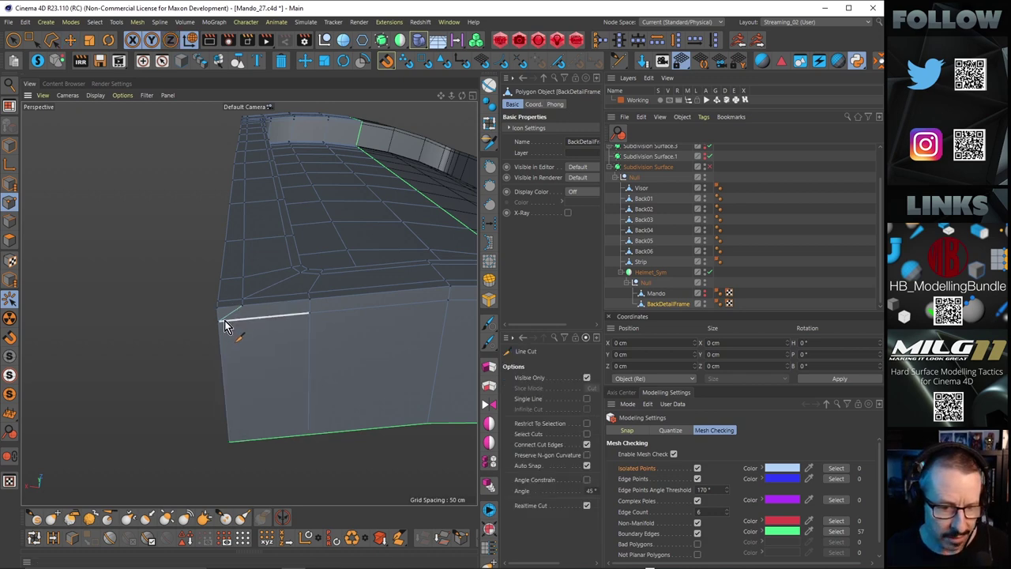
left_click(146, 95)
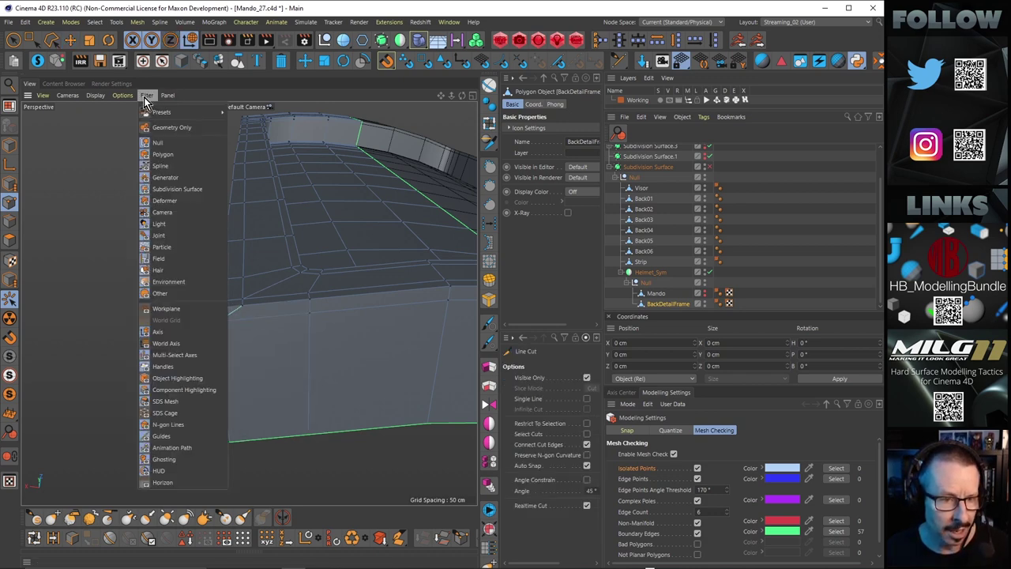
left_click(177, 428)
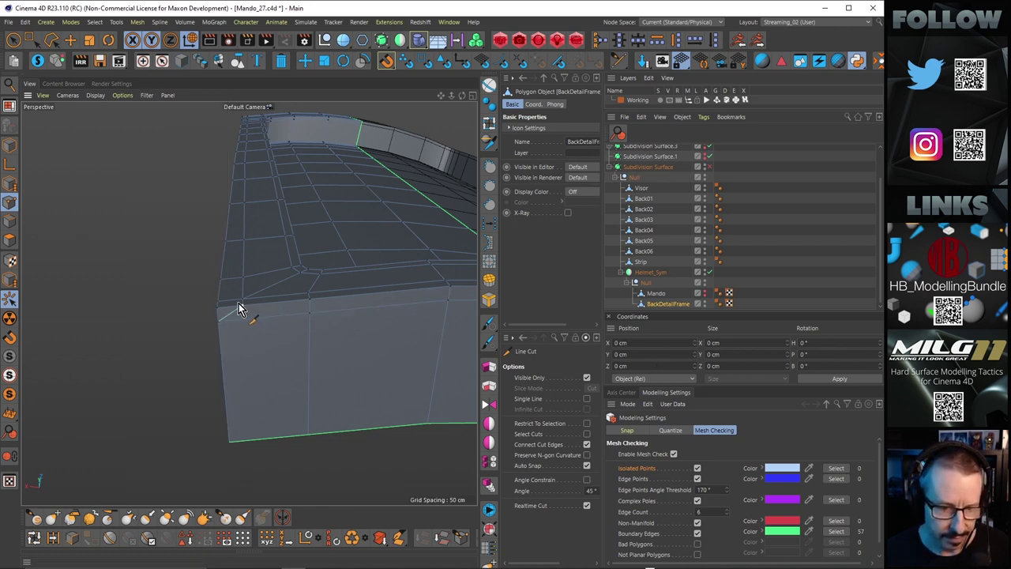
left_click(234, 335)
left_click(254, 441)
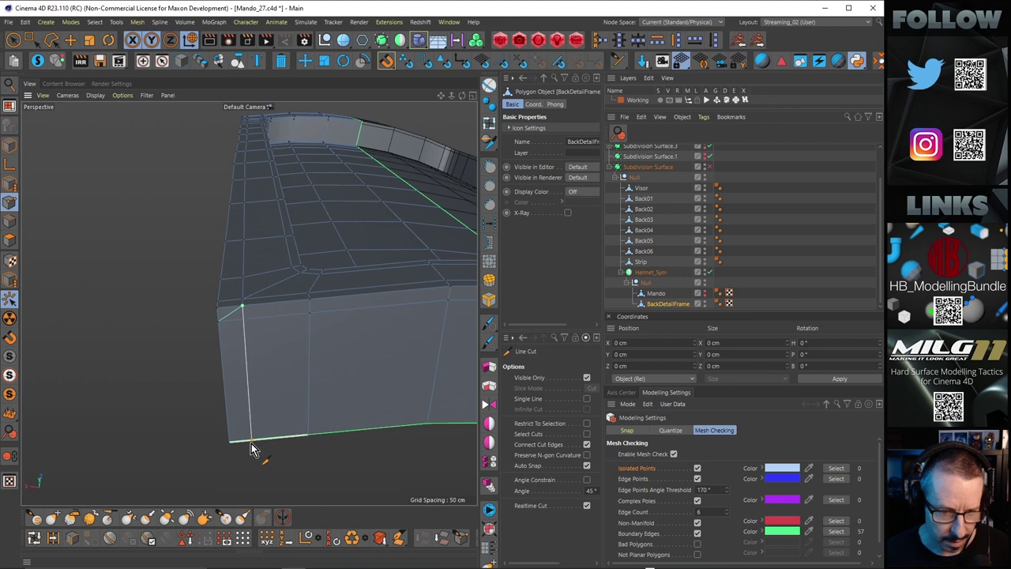
key("Escape")
Step: Select an edge near the cut corner and inspect BackDetailFrame's inner panel and open boundaries from several sides
key("e")
scroll(322, 340, "down", 2)
left_click_drag(310, 350, 419, 336, "alt")
left_click(365, 364)
left_click_drag(319, 327, 236, 329, "alt")
left_click_drag(193, 343, 286, 366, "alt")
left_click_drag(248, 303, 133, 411, "alt")
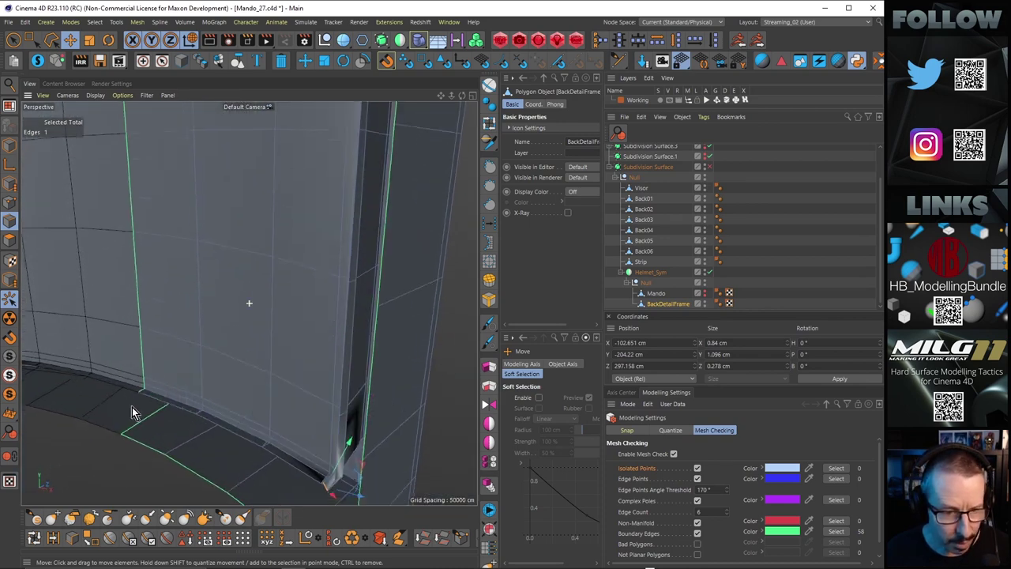
left_click_drag(203, 384, 430, 150, "alt")
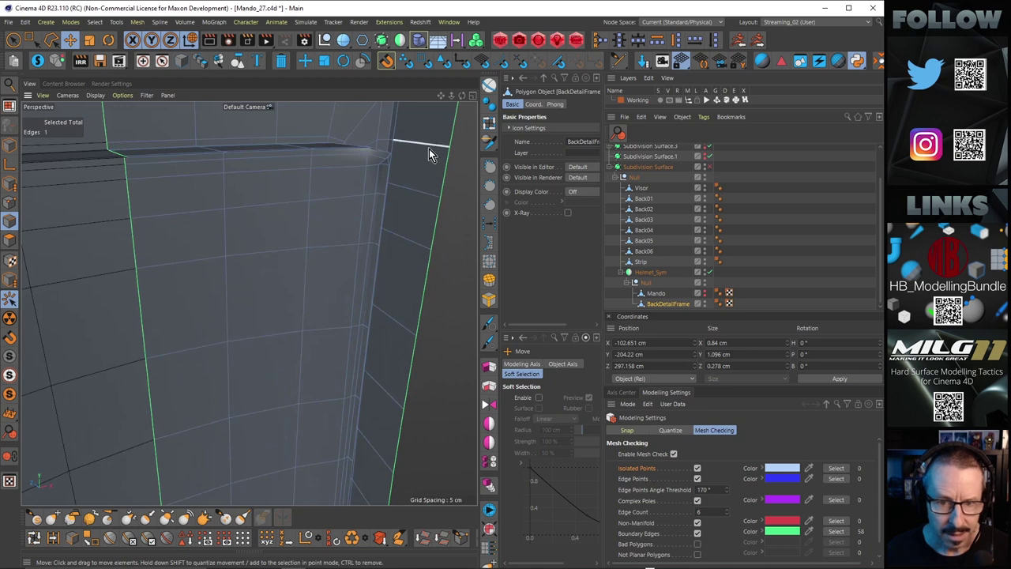
Step: Select BackDetailFrame's recessed panel with Phong Break Selection, and deselect the corner polygons at its upper and lower outer ends
left_click(487, 91)
left_click(294, 237)
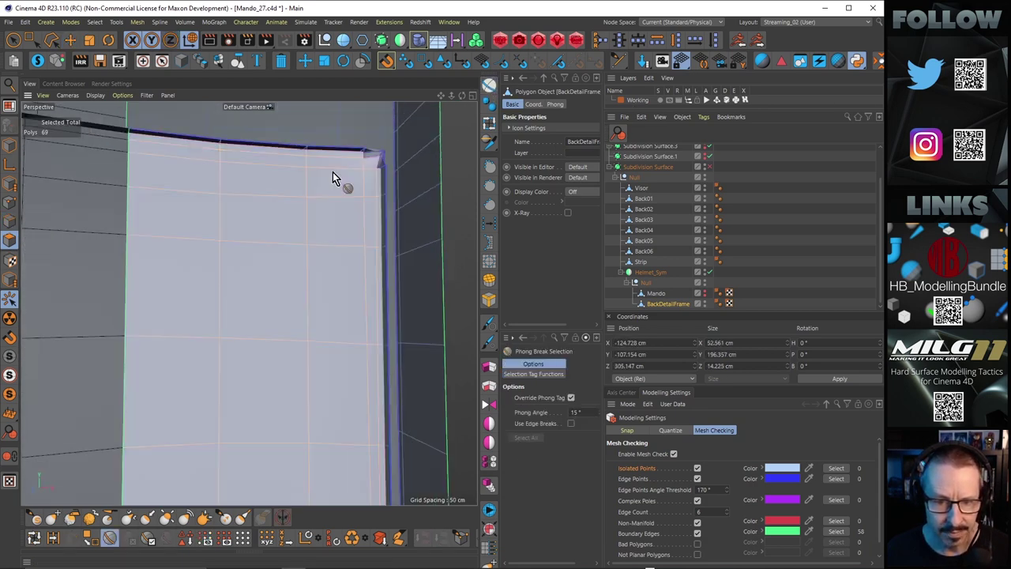
left_click(12, 42)
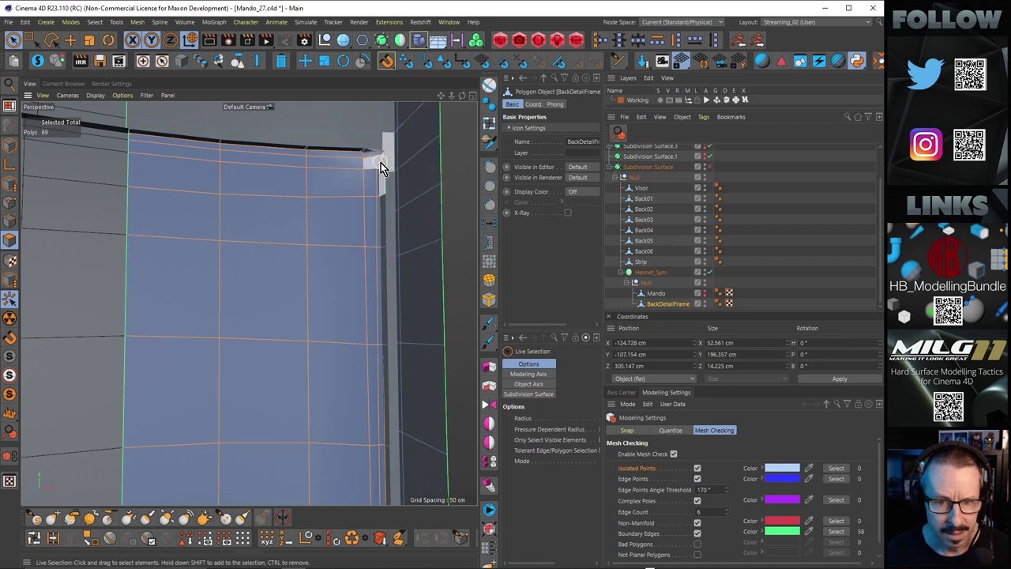
scroll(349, 211, "down", 4)
middle_click_drag(332, 172, 301, 101, "alt")
scroll(333, 169, "down", 4)
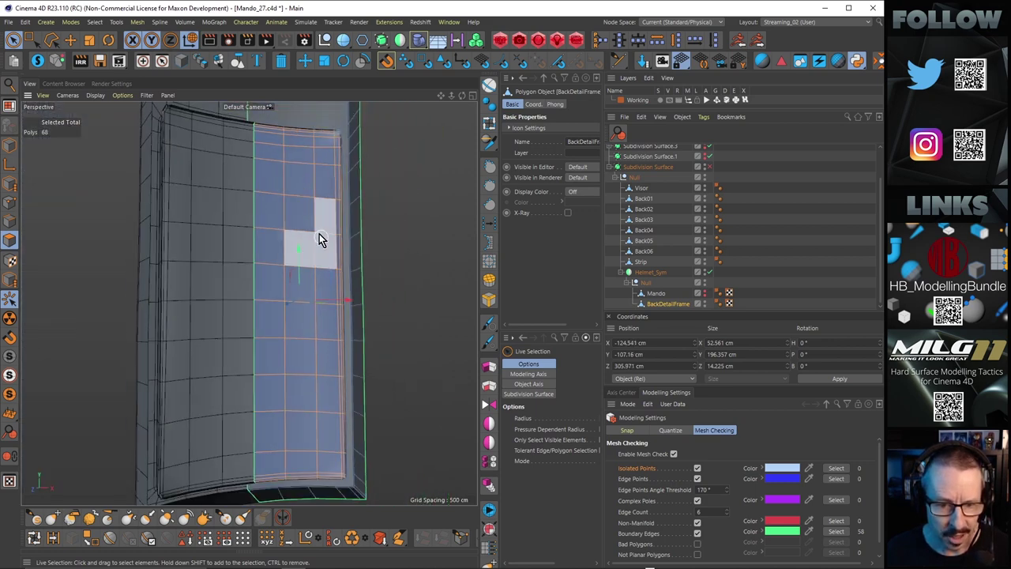
middle_click_drag(306, 361, 261, 273, "alt")
right_click_drag(302, 391, 332, 395, "alt")
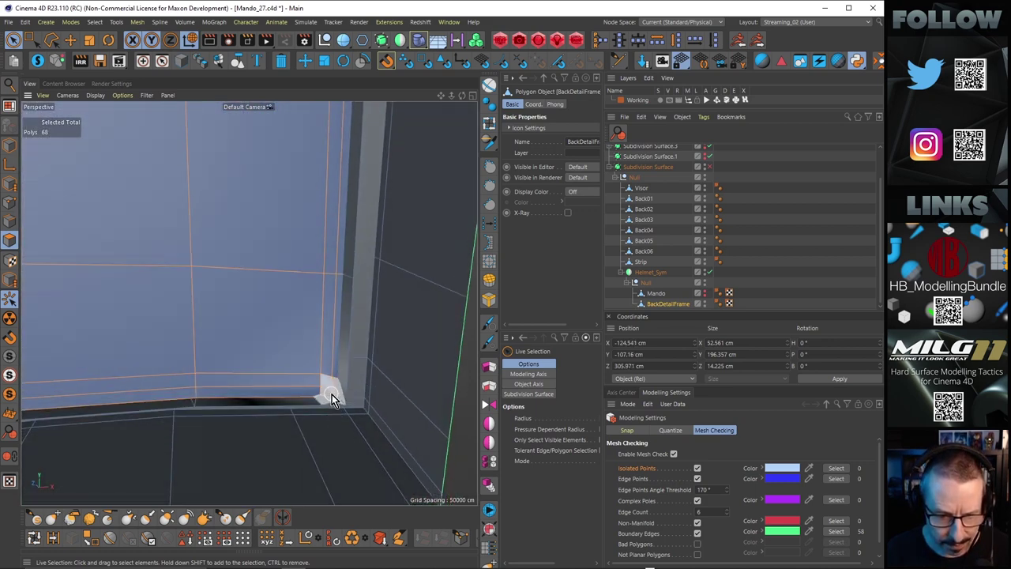
left_click(332, 394, "ctrl")
Step: Push the selected panel polygons about 3.5 cm deeper into the frame with Normal Move
left_click_drag(294, 363, 464, 361, "alt")
middle_click_drag(395, 354, 308, 399, "alt")
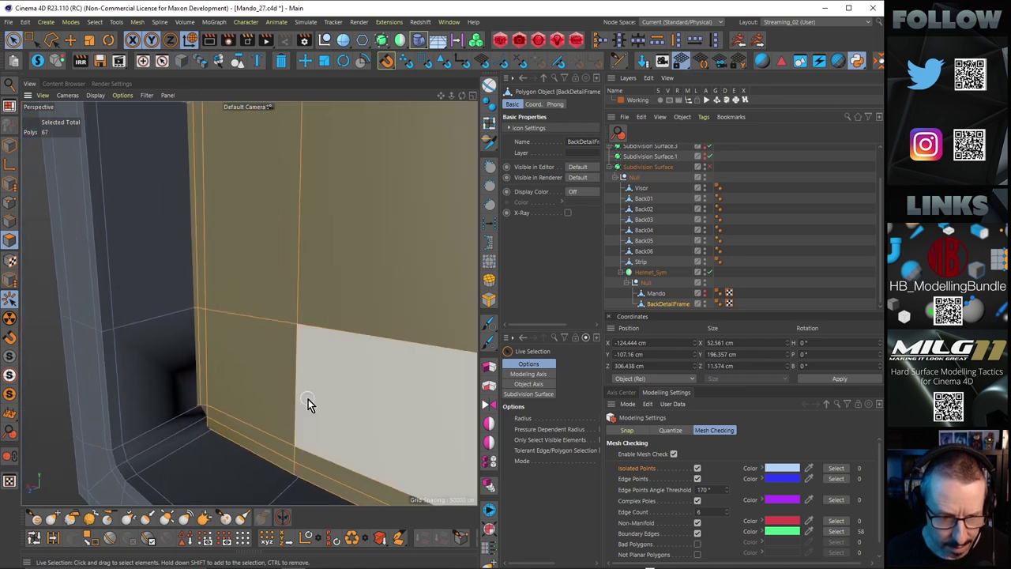
key("u")
key("n")
right_click_drag(302, 336, 334, 321, "alt")
key("m")
key("z")
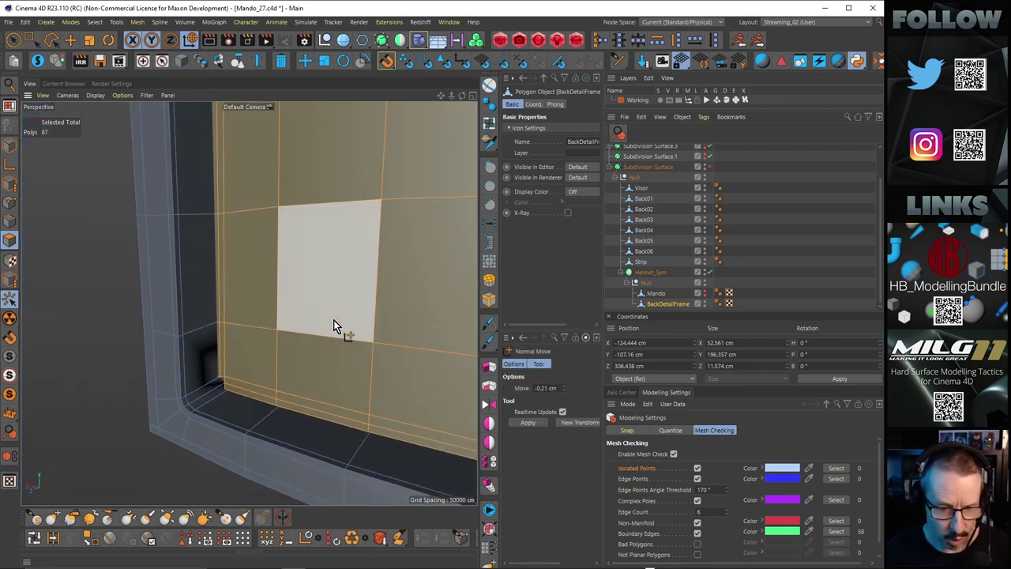
left_click_drag(334, 321, 247, 335)
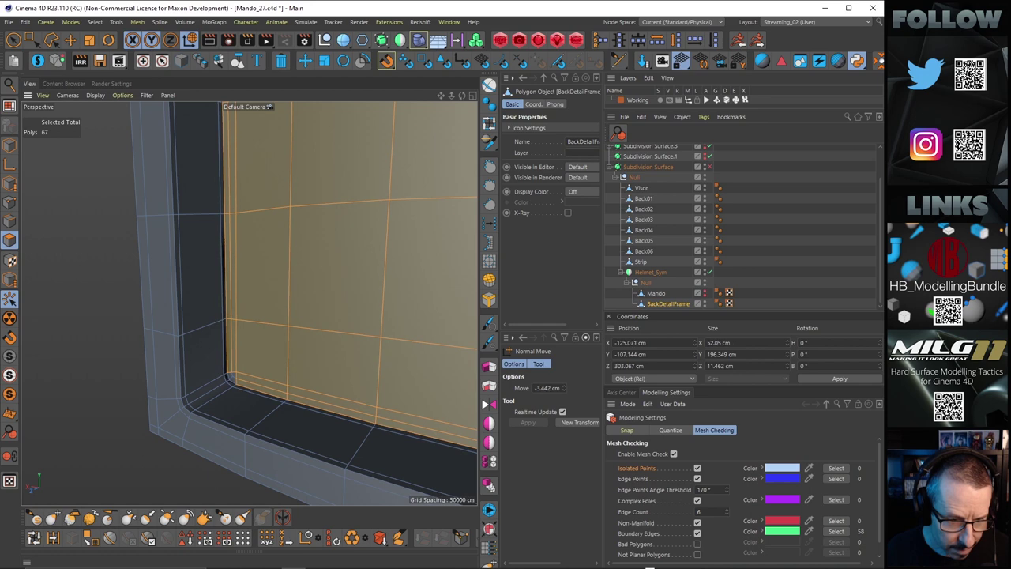
Step: Nudge the panel back by about 0.13 cm along its normals, and enable the Subdivision Surface to check the frame's lower corner
right_click_drag(232, 392, 319, 349, "alt")
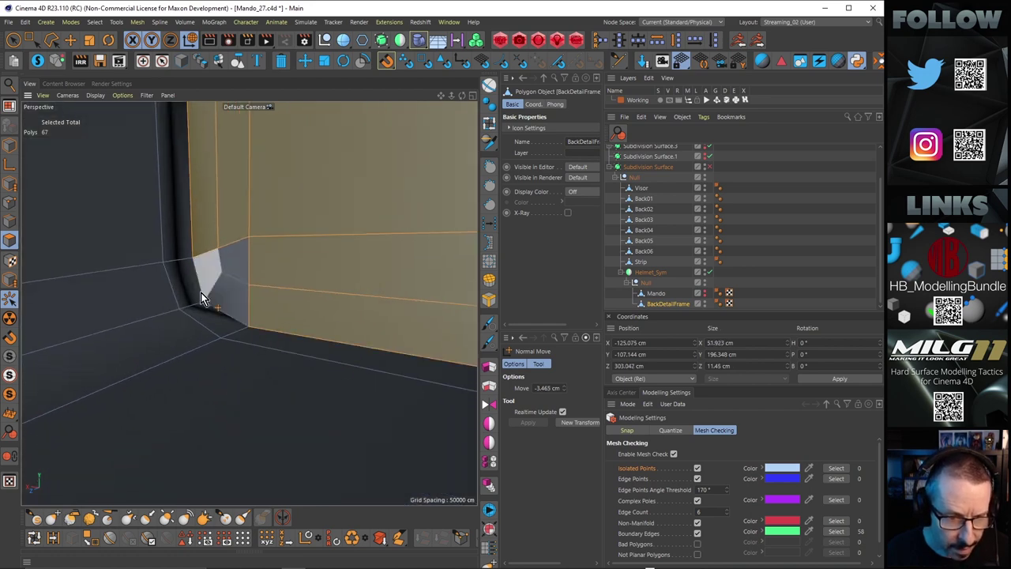
left_click_drag(202, 291, 138, 317, "alt")
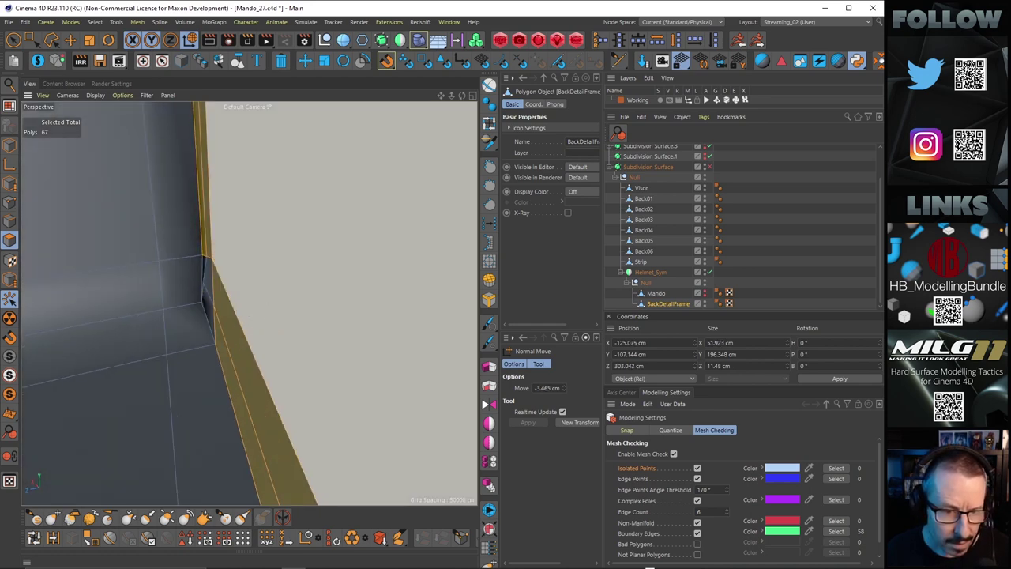
left_click_drag(286, 316, 288, 316)
left_click_drag(142, 317, 144, 317)
left_click_drag(202, 294, 317, 283, "alt")
key("q")
right_click_drag(264, 242, 173, 257, "alt")
left_click_drag(285, 243, 305, 230, "alt")
middle_click_drag(305, 229, 294, 251, "alt")
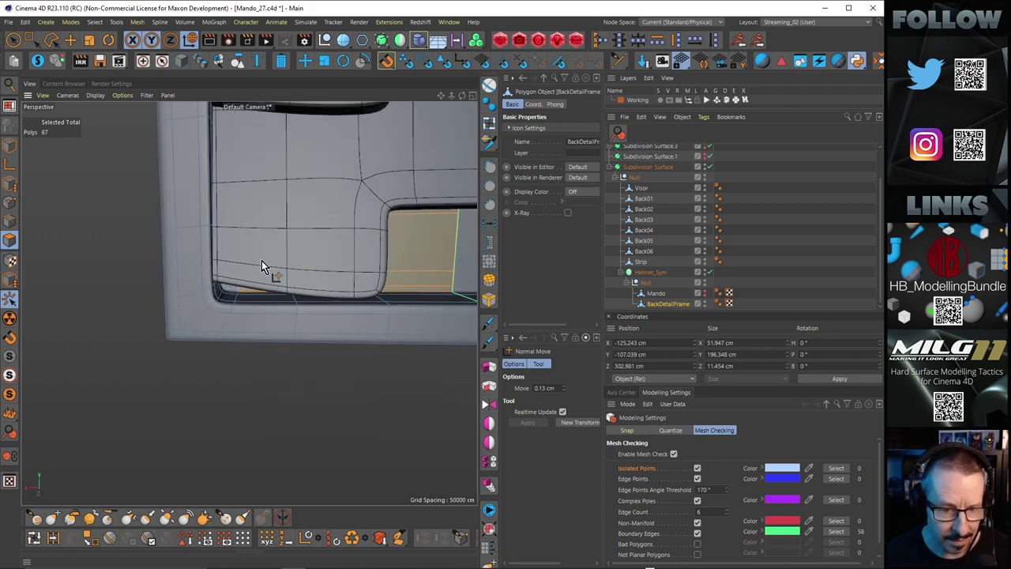
Step: Inspect BackDetailFrame's outer side, rounded corners and open boundary edges from several angles
scroll(276, 206, "down", 4)
middle_click_drag(319, 198, 275, 372, "alt")
left_click_drag(275, 372, 211, 180, "alt")
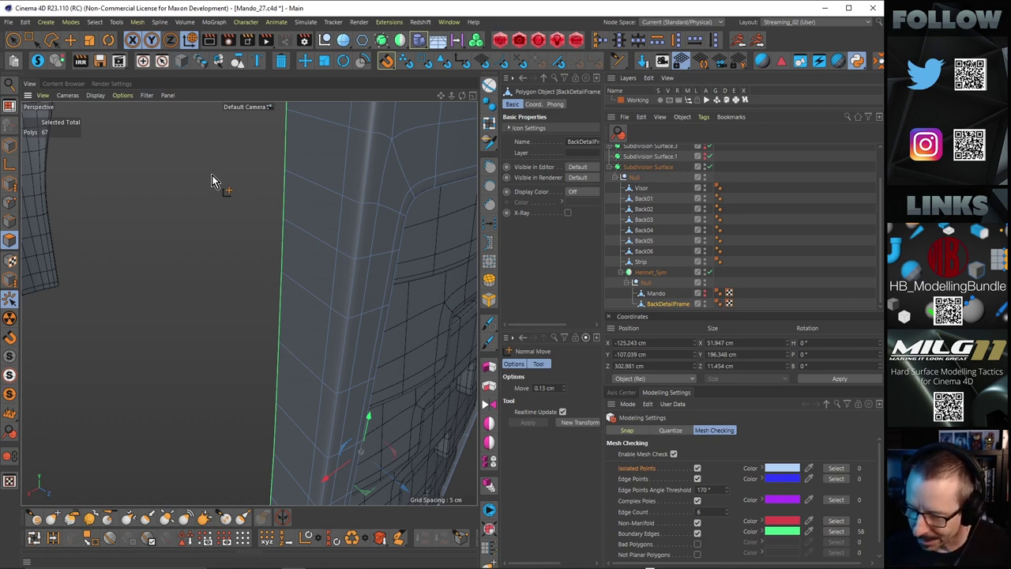
left_click_drag(371, 229, 274, 268, "alt")
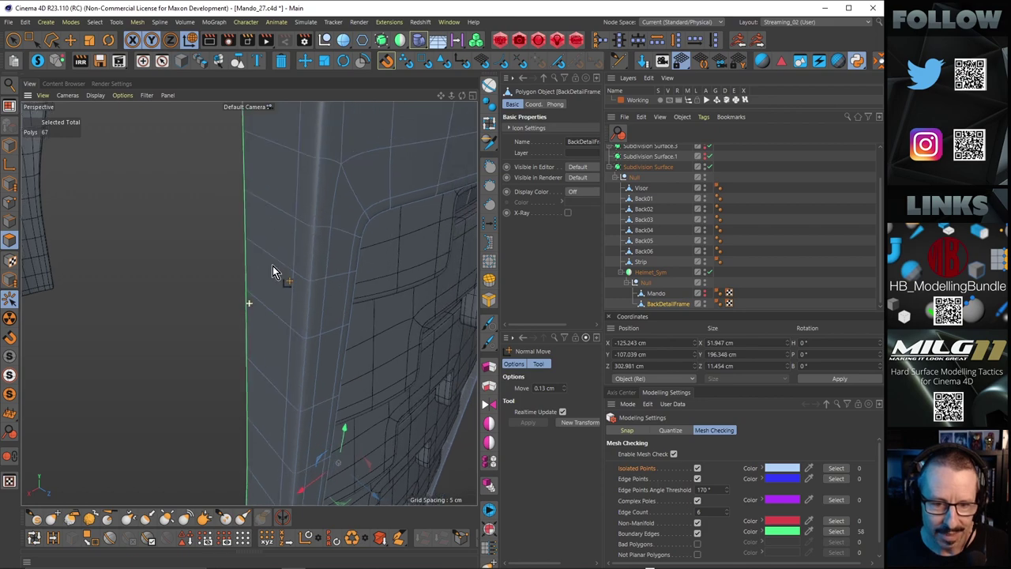
right_click_drag(361, 221, 314, 208, "alt")
left_click_drag(314, 207, 221, 252, "alt")
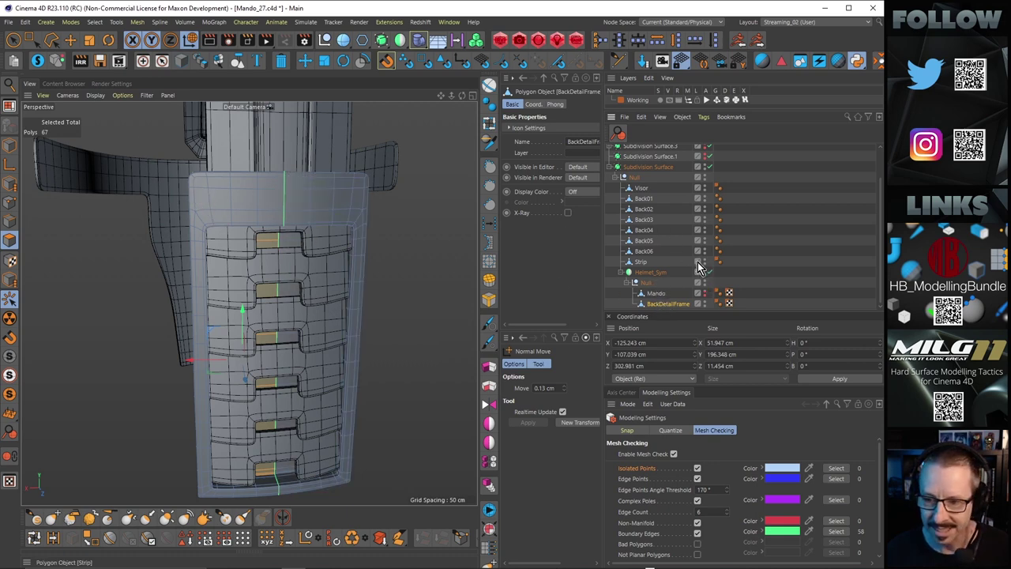
Step: Clear BackDetailFrame's polygon selection while the Helmet_Sym mirror is temporarily off
left_click(34, 59)
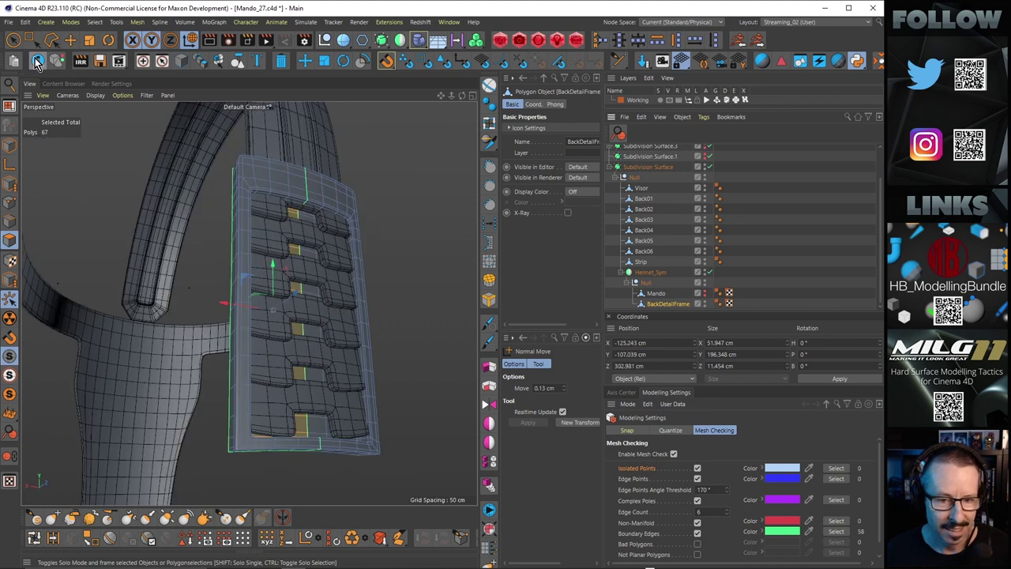
left_click(711, 272)
left_click(38, 61)
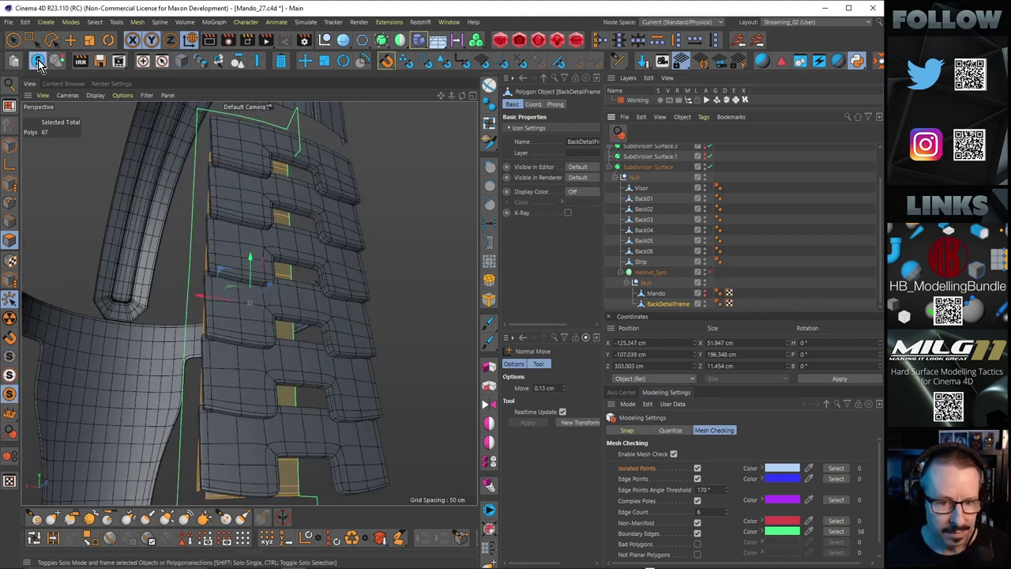
key("ctrl+shift+z")
left_click_drag(236, 174, 232, 203, "alt")
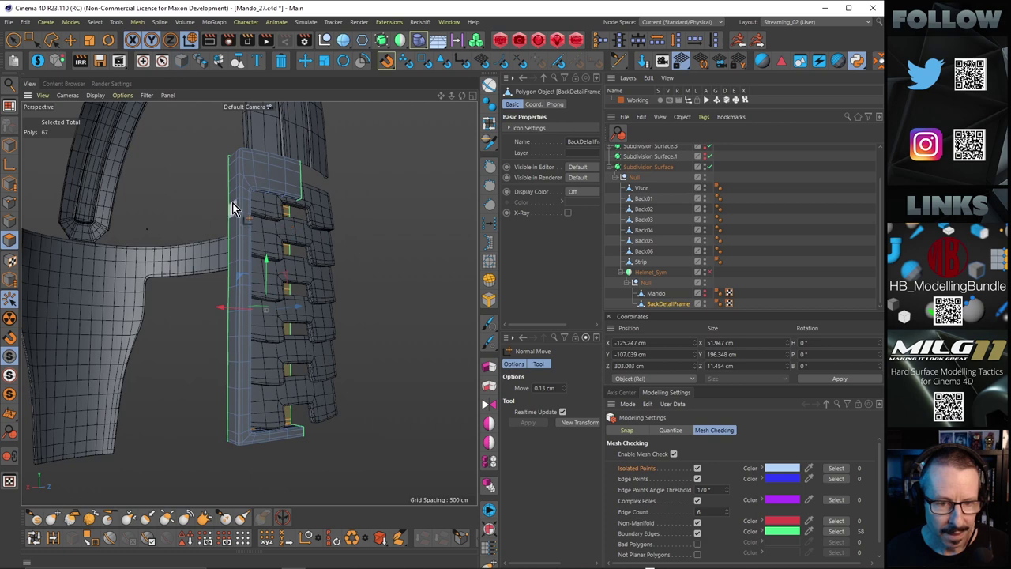
left_click(71, 40)
left_click(372, 215)
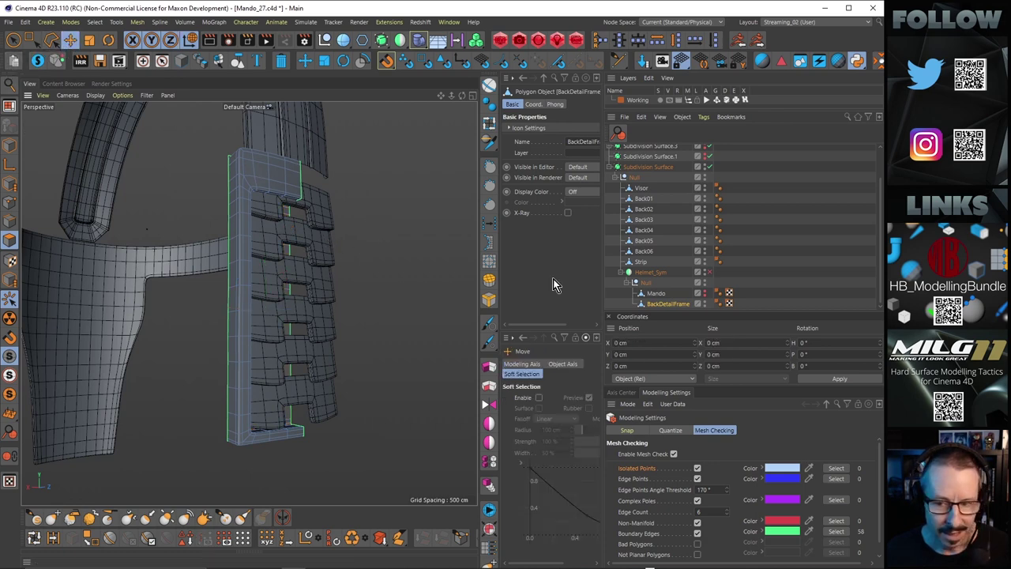
left_click(710, 273)
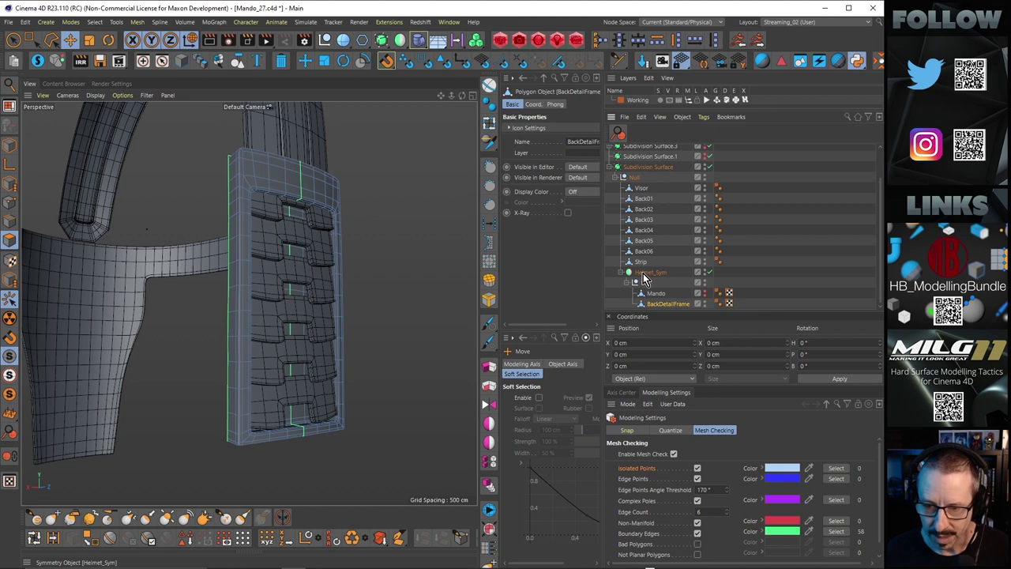
Step: Show the Mando shell and hide BackDetailFrame, checking Visor and Back01 to Back06 before selecting Mando again
left_click(656, 293)
left_click(704, 295, "ctrl")
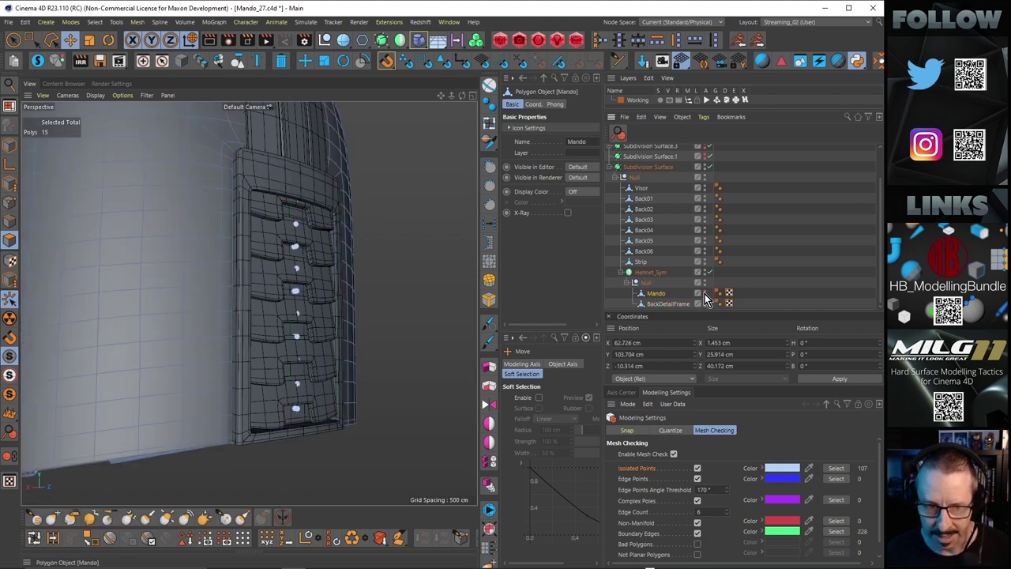
left_click_drag(303, 265, 230, 233, "alt")
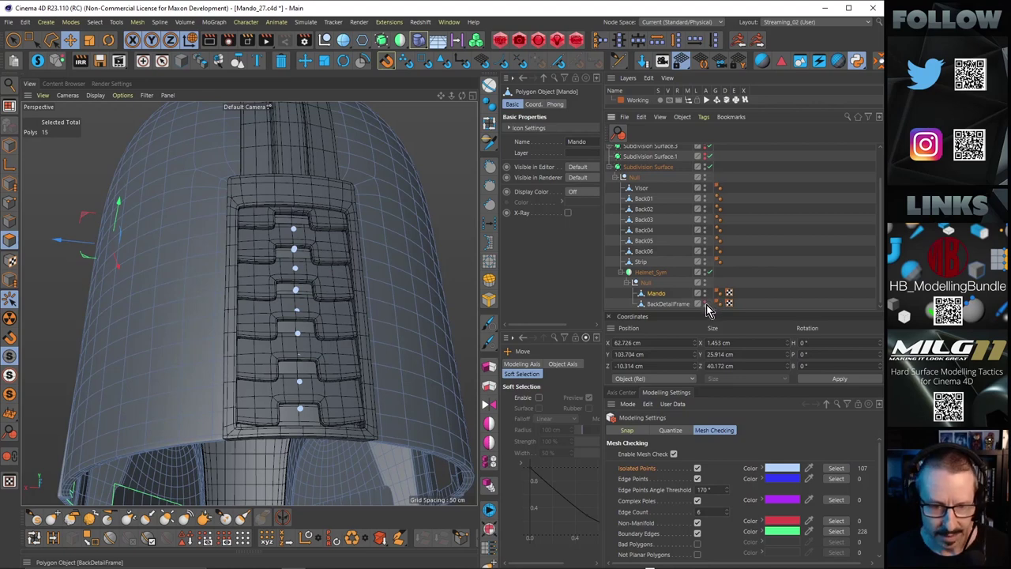
left_click(641, 188)
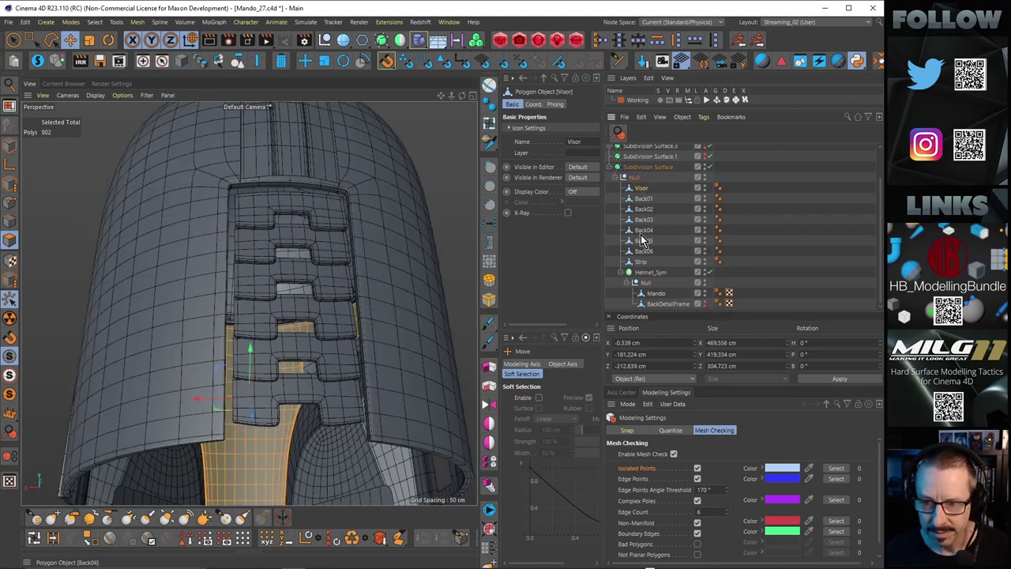
left_click(645, 252, "shift")
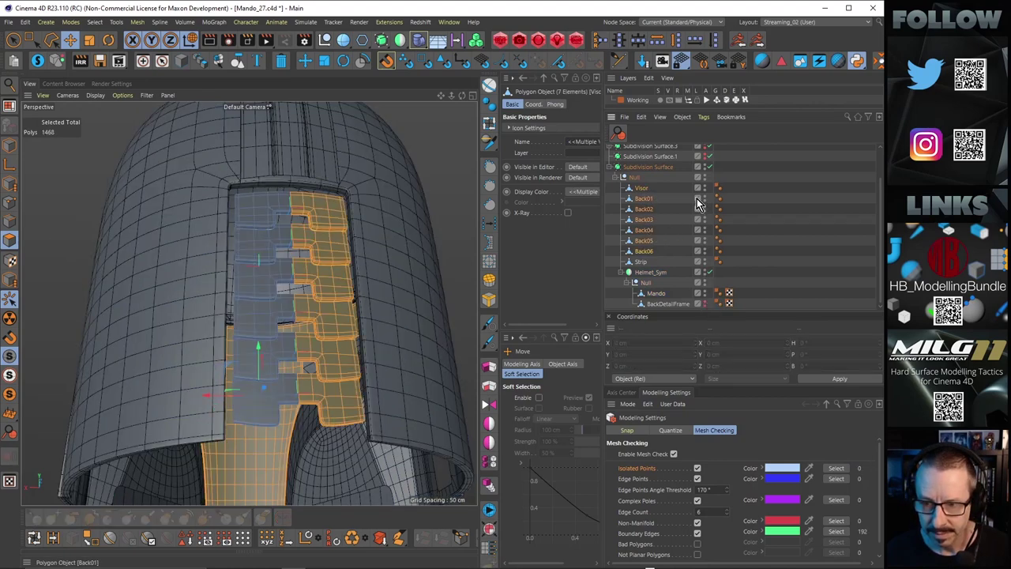
left_click(657, 294)
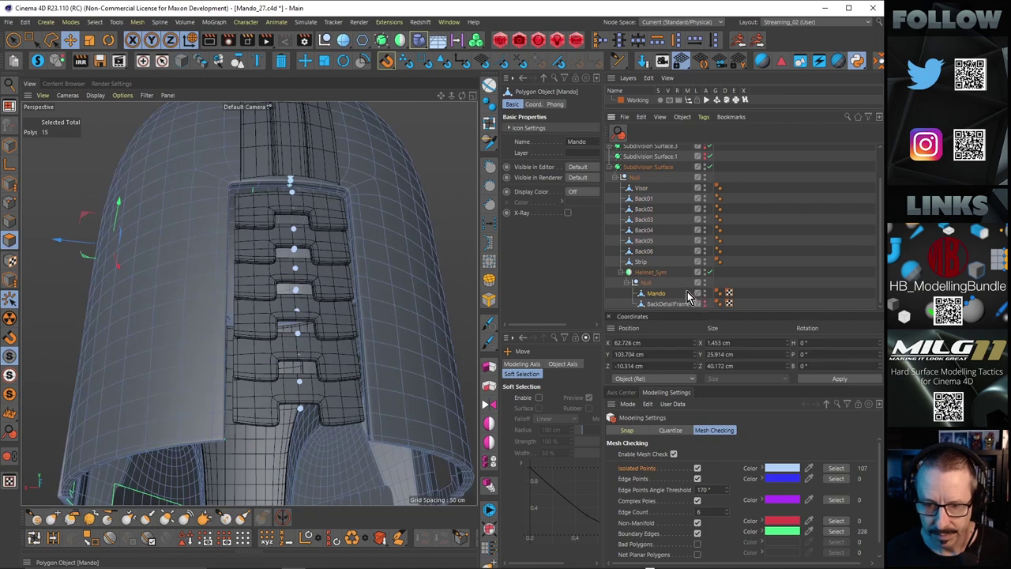
Step: Isolate Mando's selected polygon strip, deselect it, and return to the whole helmet
left_click(37, 61)
left_click_drag(258, 258, 368, 395, "alt")
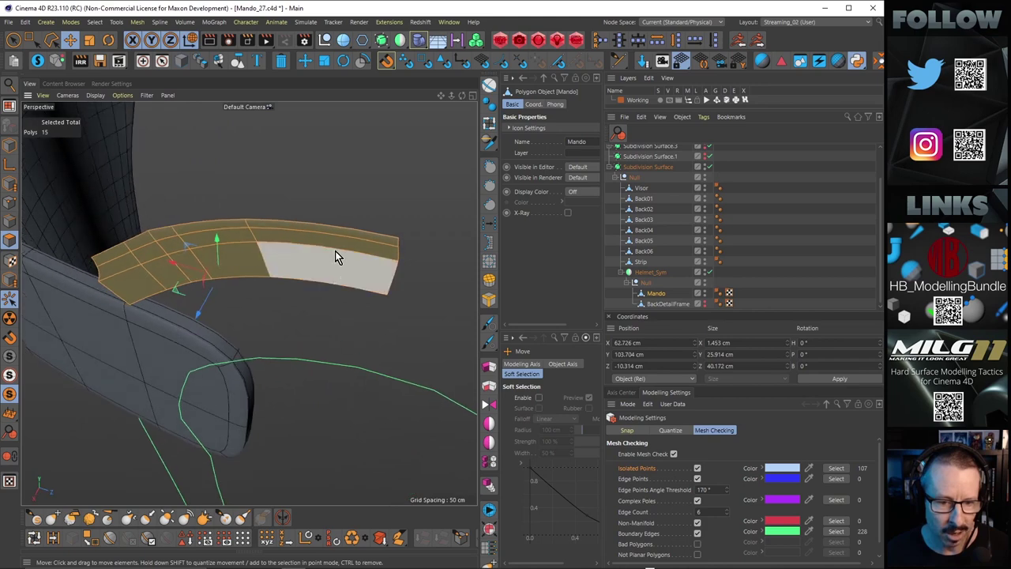
left_click(329, 197)
left_click_drag(302, 257, 245, 216, "alt")
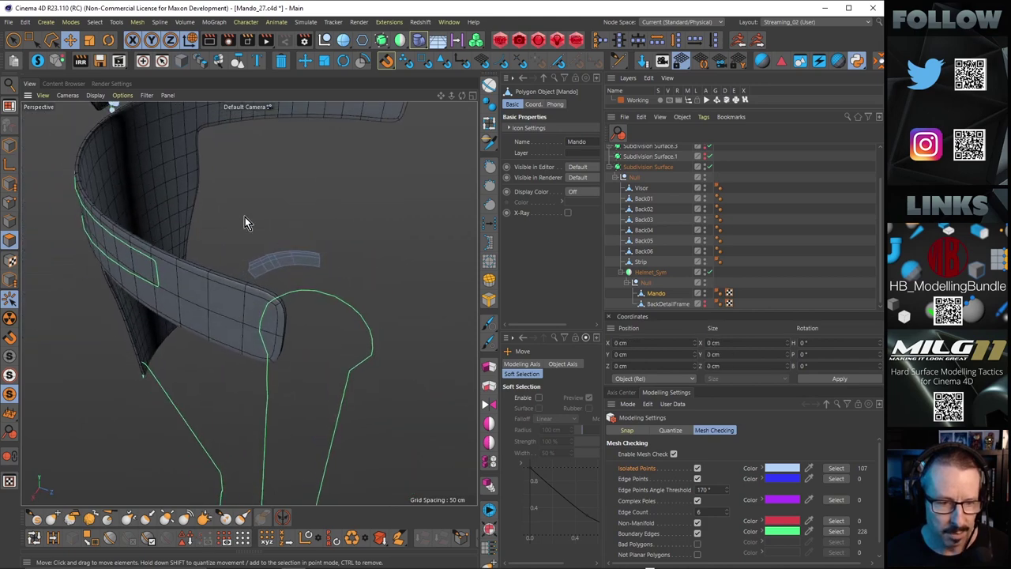
left_click(38, 62)
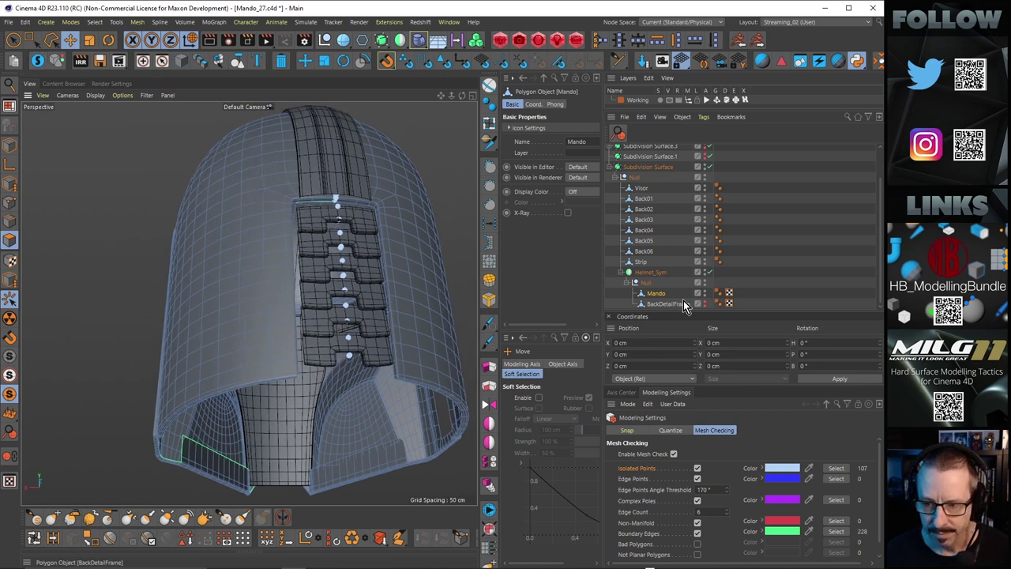
Step: Turn off the Helmet_Sym mirror and the Subdivision Surface to show only Mando's bare half shell
left_click(710, 274)
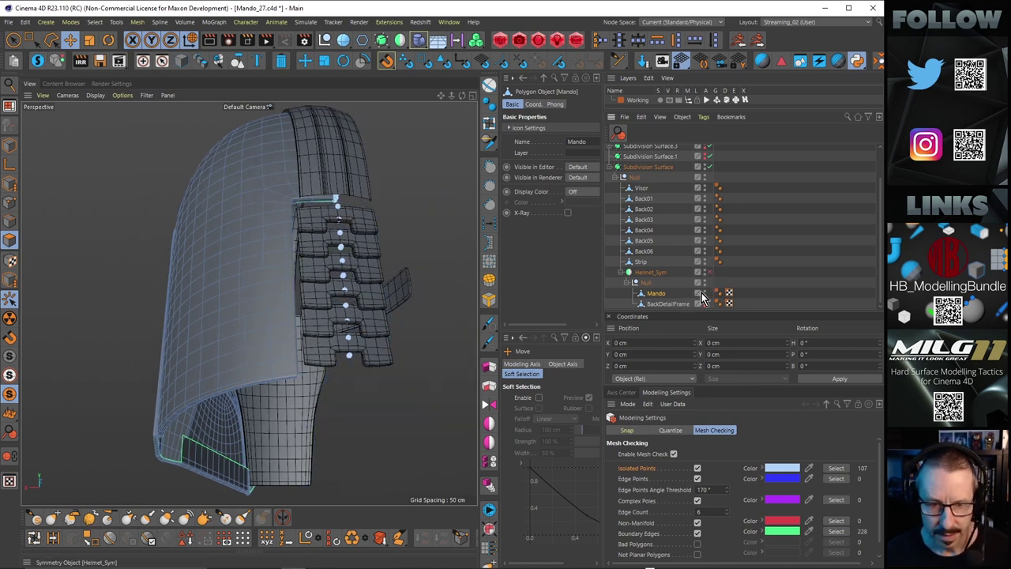
left_click(711, 167)
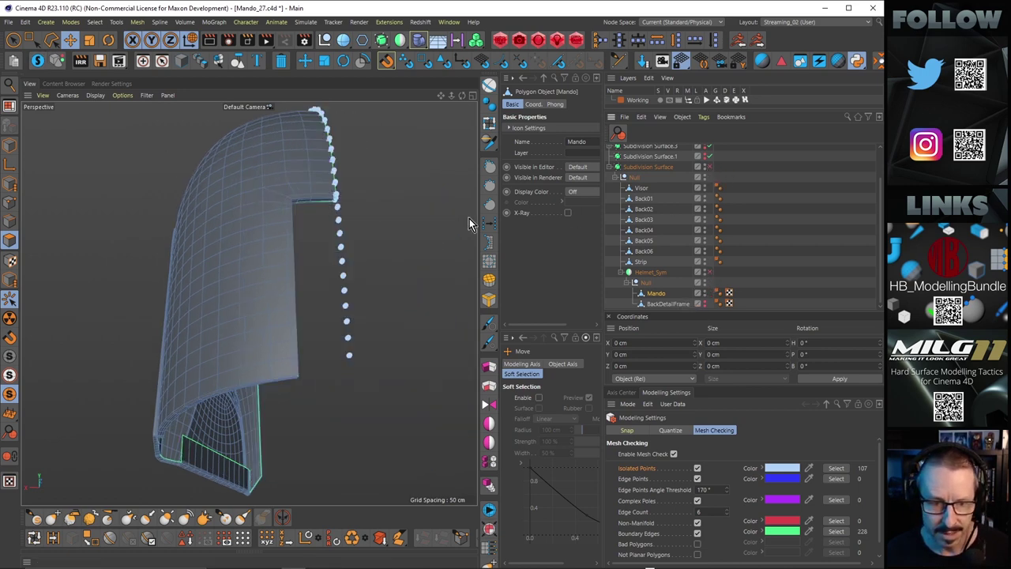
left_click_drag(364, 192, 179, 206, "alt")
left_click_drag(283, 184, 268, 244, "alt")
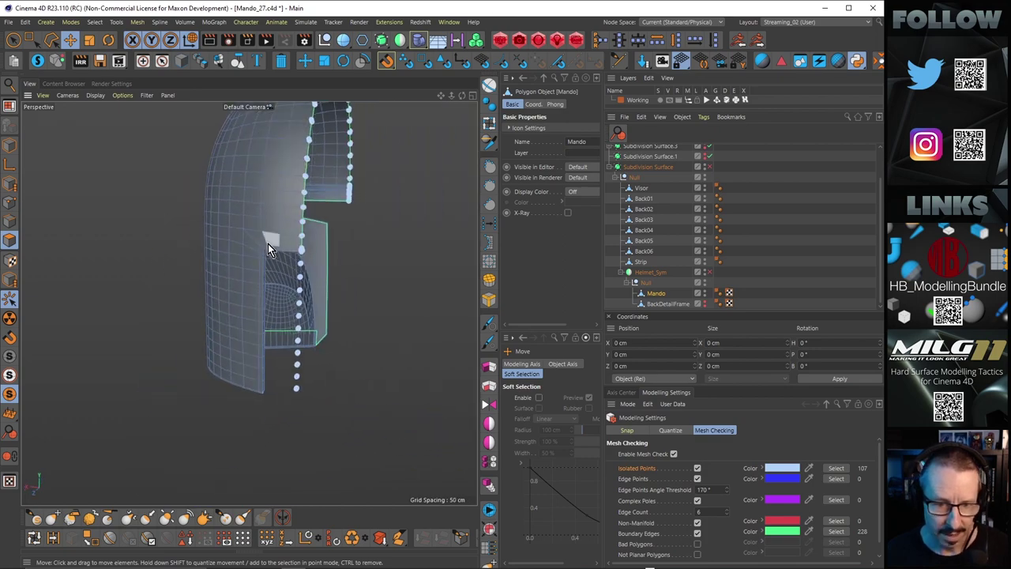
Step: Select all of Mando's isolated points through Mesh Checking and delete them
right_click_drag(268, 243, 346, 252, "alt")
left_click_drag(299, 279, 324, 261, "alt")
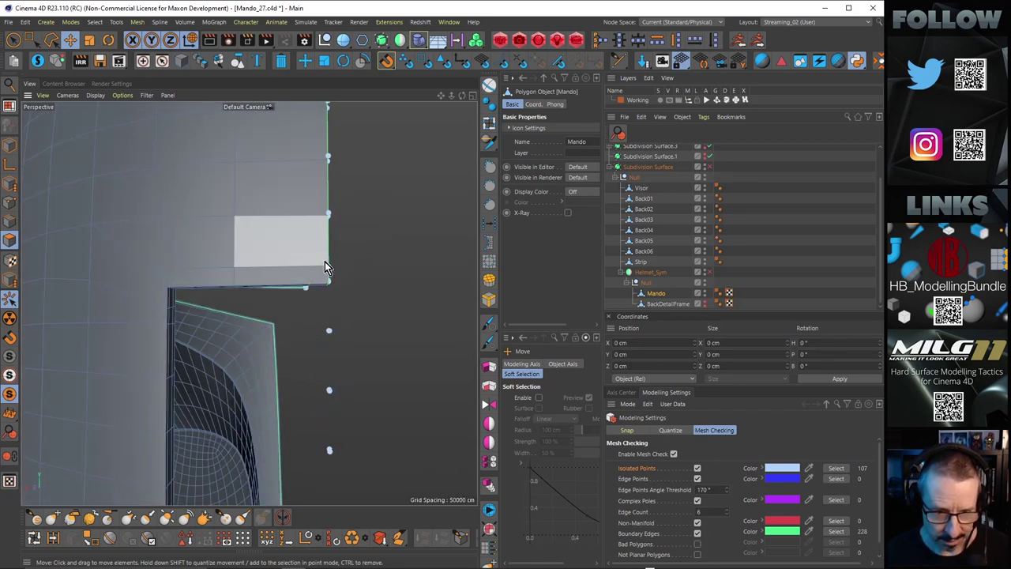
right_click_drag(324, 261, 242, 248, "alt")
left_click_drag(241, 259, 338, 240, "alt")
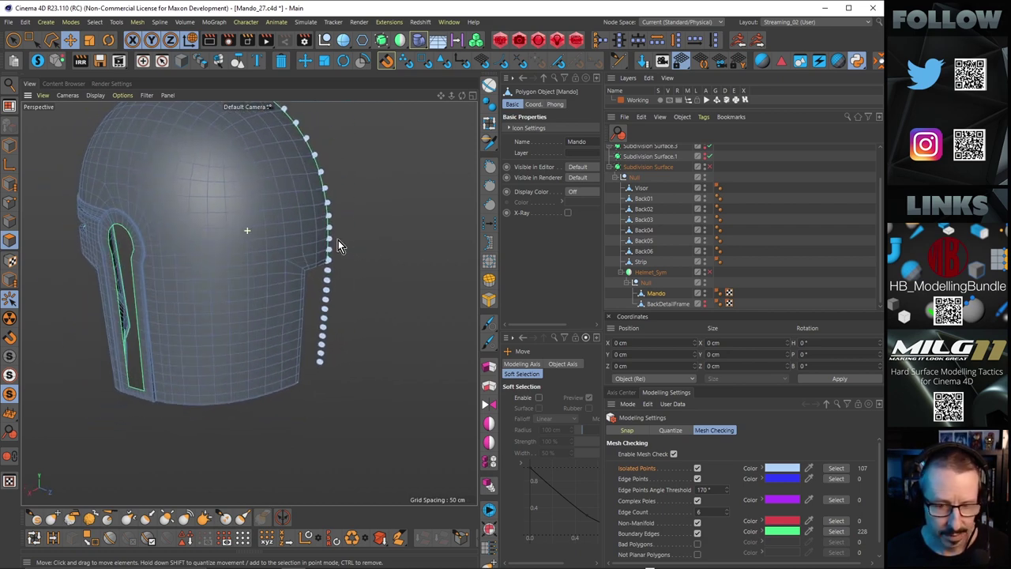
left_click(837, 469)
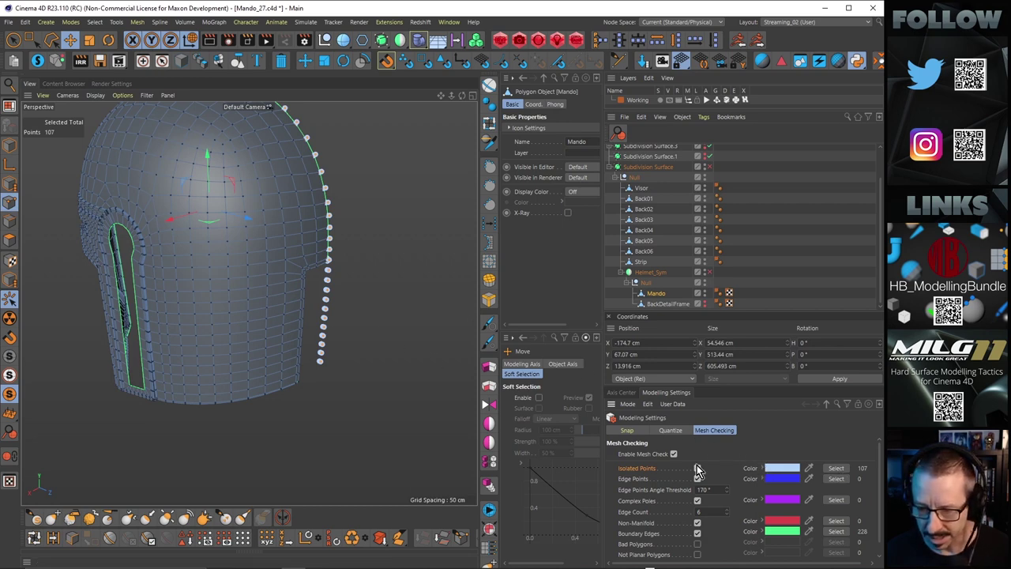
key("Delete")
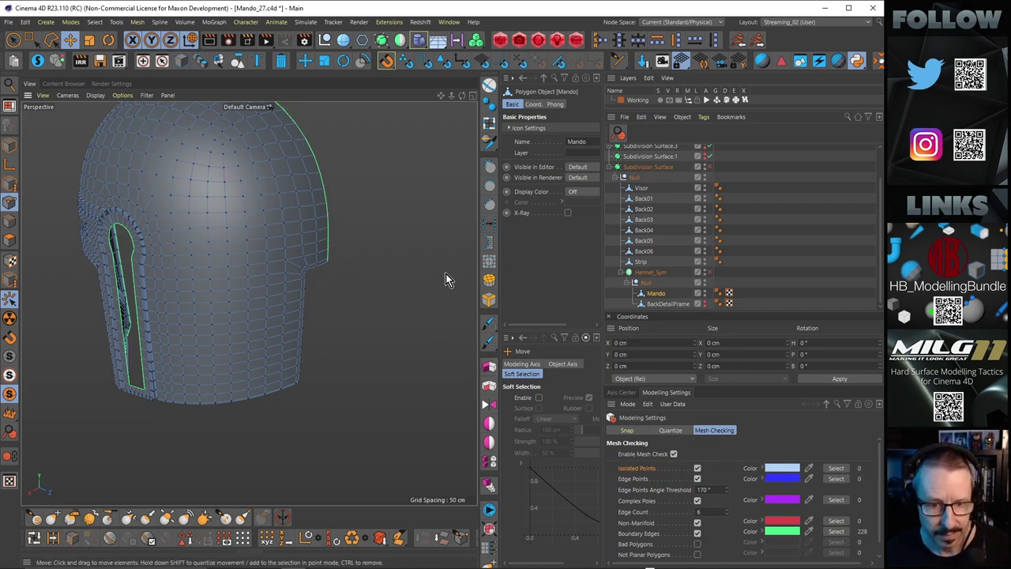
Step: Slide a point on the curved upper rim of Mando's keyhole-shaped side opening along its edge by about 34.9 %
scroll(234, 243, "up", 3)
mouse_move(233, 243)
left_mouse_down("alt")
mouse_move(142, 214)
mouse_move(289, 195)
mouse_move(248, 249)
mouse_move(345, 203)
mouse_move(226, 230)
left_mouse_up("alt")
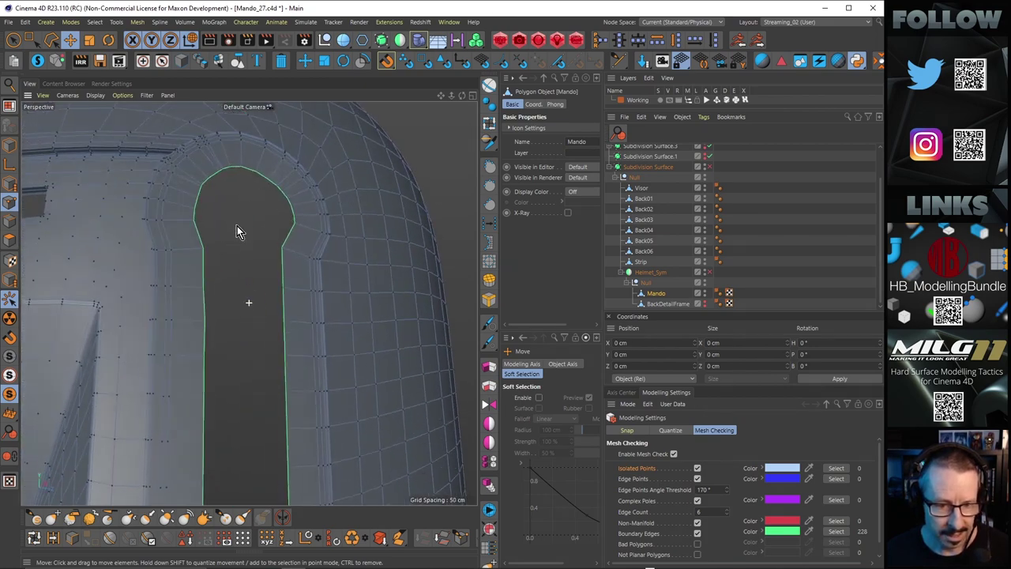
scroll(237, 229, "up", 2)
left_click_drag(217, 300, 239, 285, "alt")
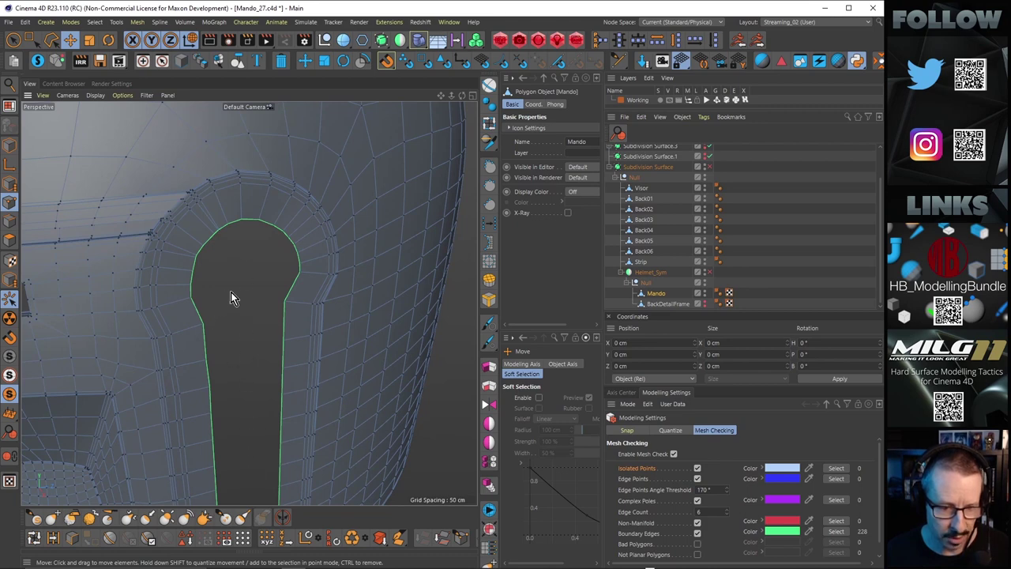
left_click_drag(223, 204, 206, 219, "alt")
right_click_drag(206, 219, 280, 204, "alt")
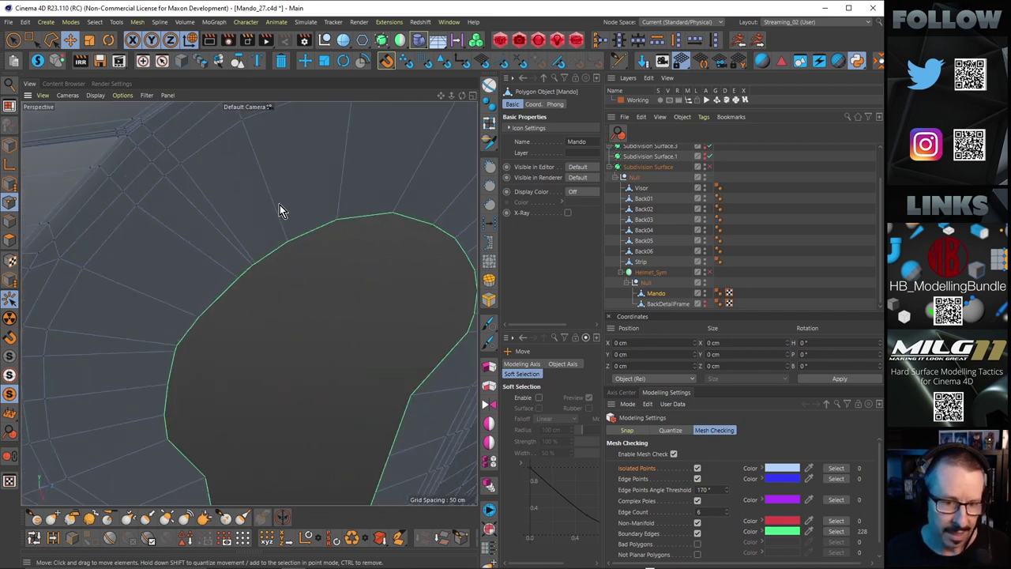
left_click_drag(280, 205, 260, 192, "alt")
scroll(237, 212, "down", 2)
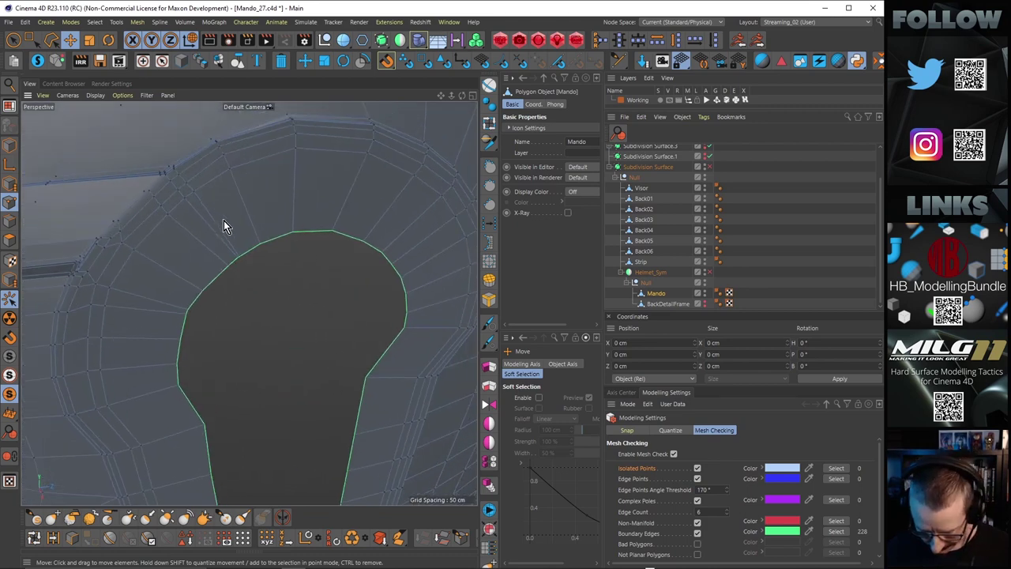
key("m")
key("o")
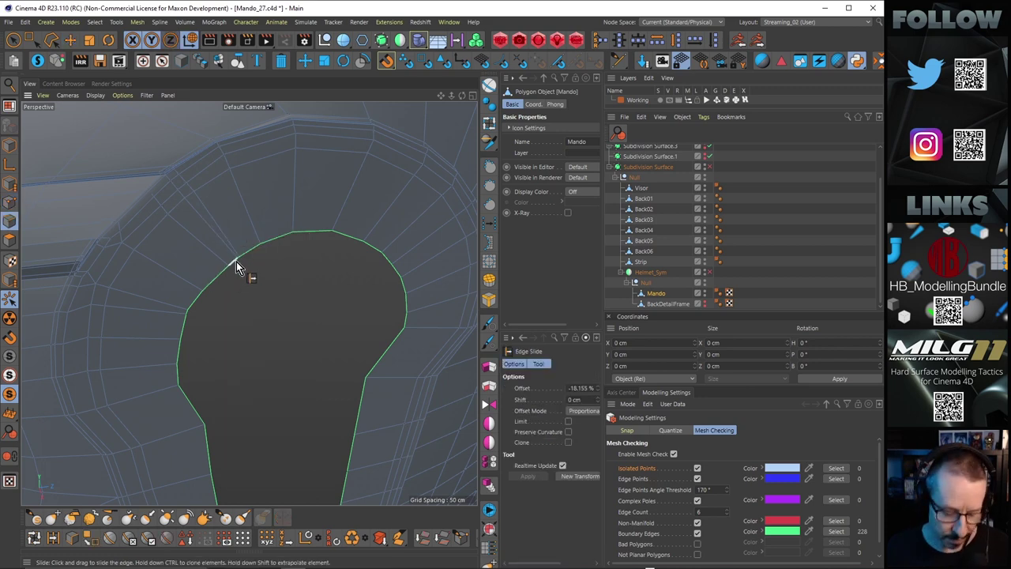
key("Return")
left_click_drag(246, 253, 249, 251)
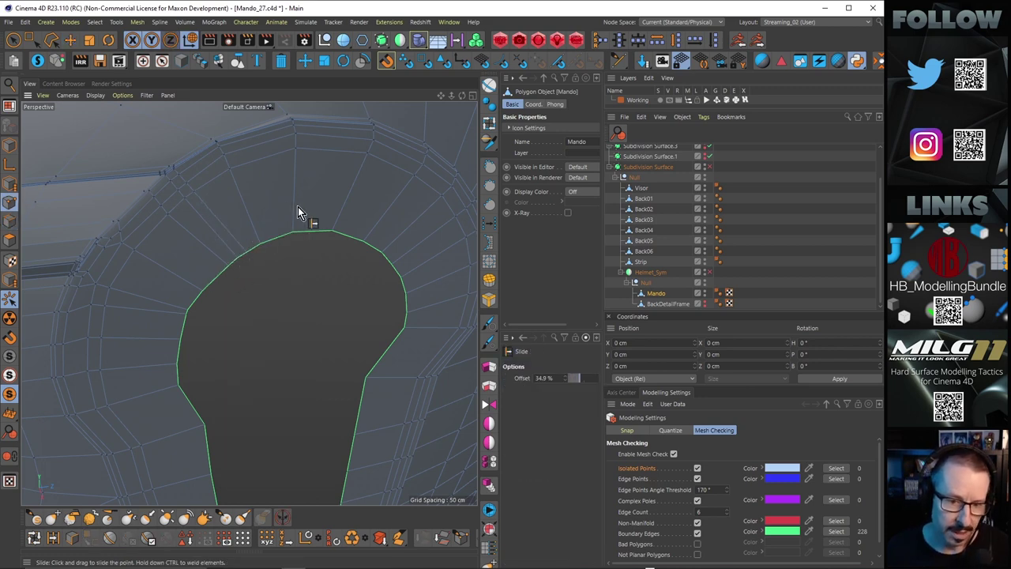
Step: Slide another rim point on the rounded end of Mando's side opening by about 34.3 % to even out the curve
left_click_drag(281, 186, 293, 168, "alt")
mouse_move(362, 208)
left_mouse_down("alt")
mouse_move(377, 228)
mouse_move(346, 222)
left_mouse_up("alt")
left_click_drag(309, 288, 89, 321, "alt")
left_click_drag(292, 266, 259, 348, "alt")
right_click_drag(210, 335, 254, 338, "alt")
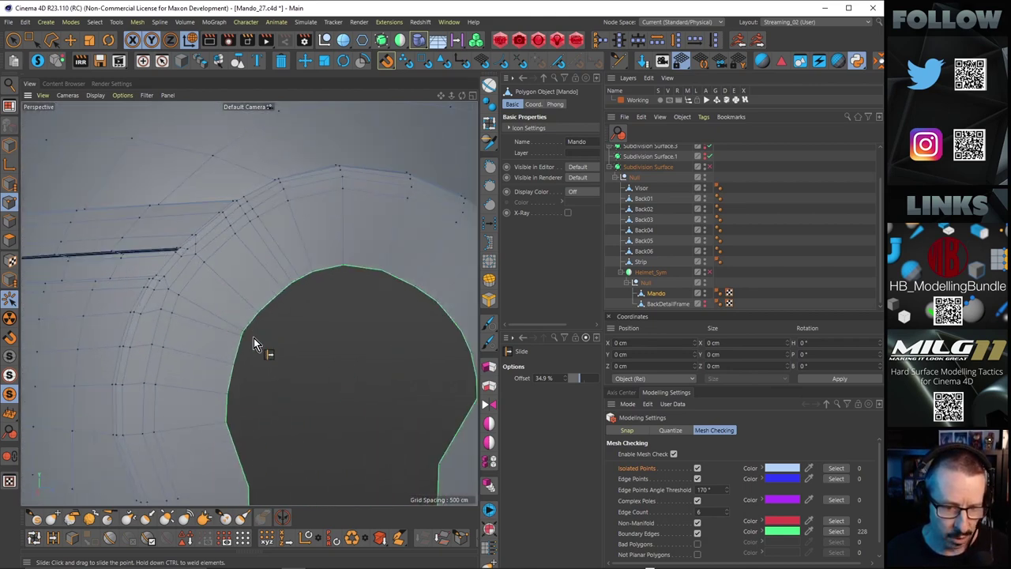
left_click_drag(242, 336, 360, 223)
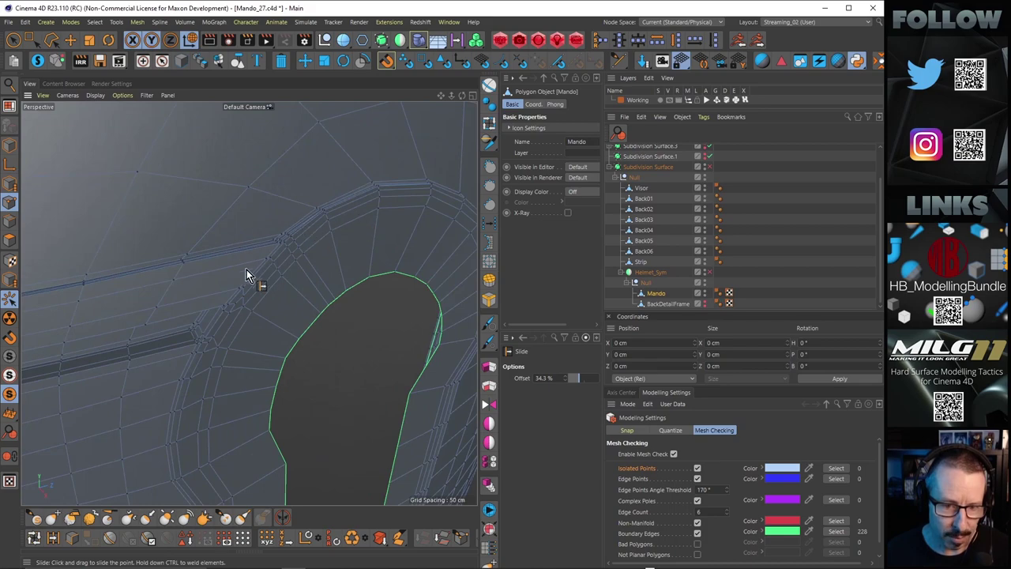
Step: Turn on the Subdivision Surface smoothing for the helmet
left_click_drag(247, 269, 314, 259, "alt")
scroll(282, 366, "up", 8)
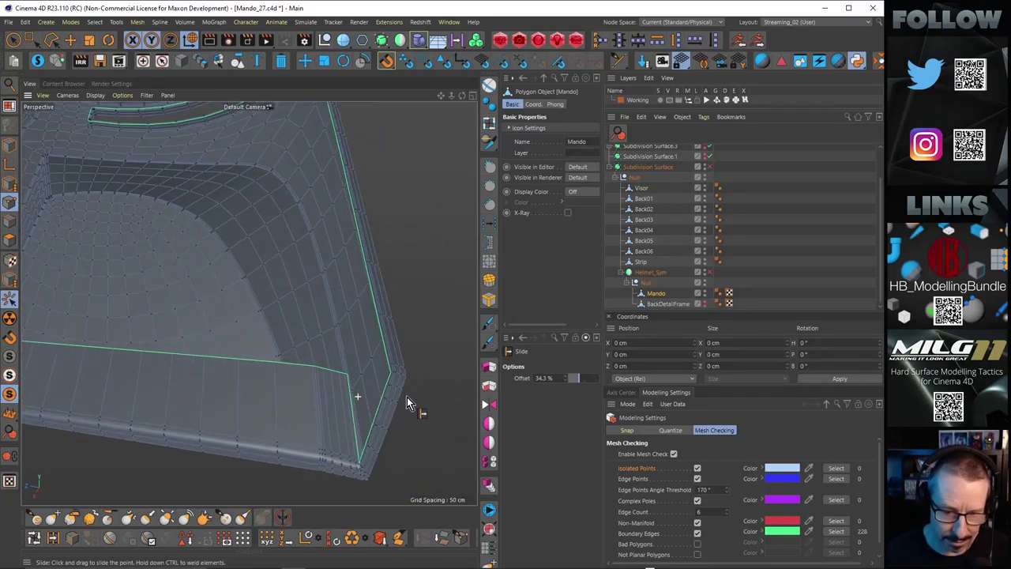
left_click_drag(407, 396, 344, 453, "alt")
key("q")
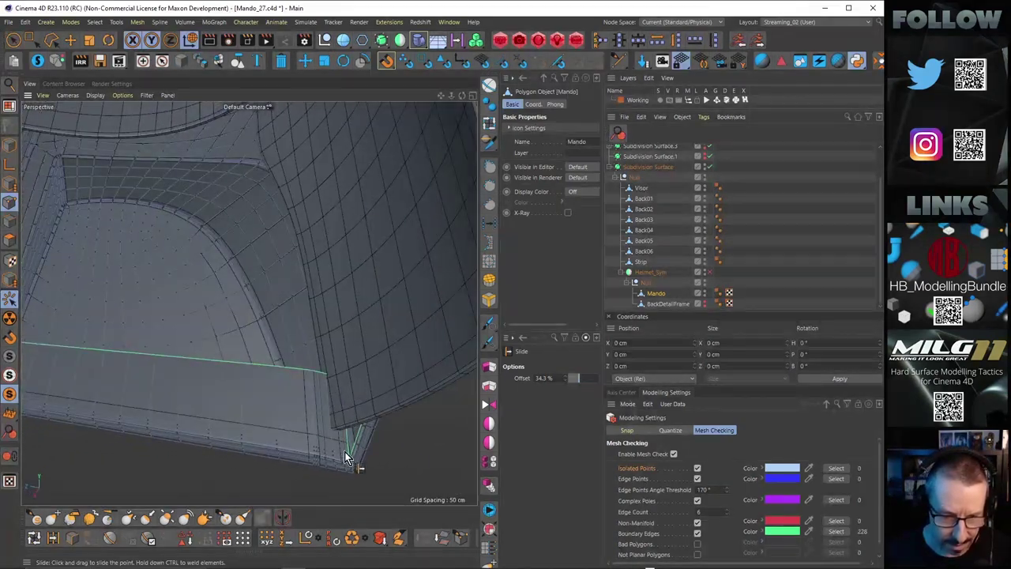
Step: Examine the smoothed helmet's edges and corners for boundary edges, switching Mesh Check off and on to compare
left_click_drag(172, 395, 353, 368, "alt")
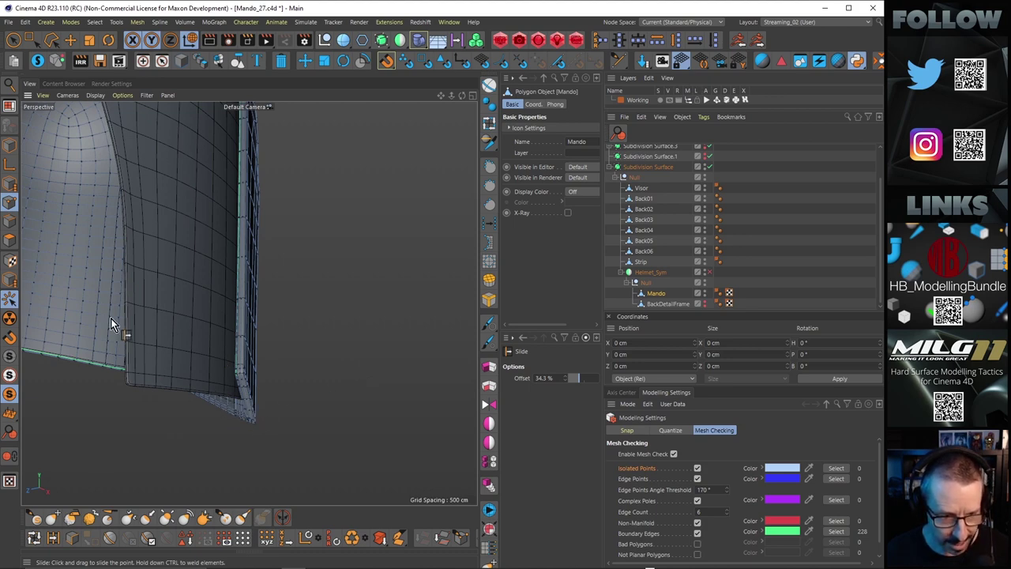
left_click_drag(97, 265, 101, 244, "alt")
right_click_drag(380, 350, 442, 337, "alt")
left_click_drag(366, 319, 395, 351, "alt")
right_click_drag(395, 352, 348, 301, "alt")
middle_click_drag(347, 301, 319, 244, "alt")
left_click_drag(319, 243, 204, 273, "alt")
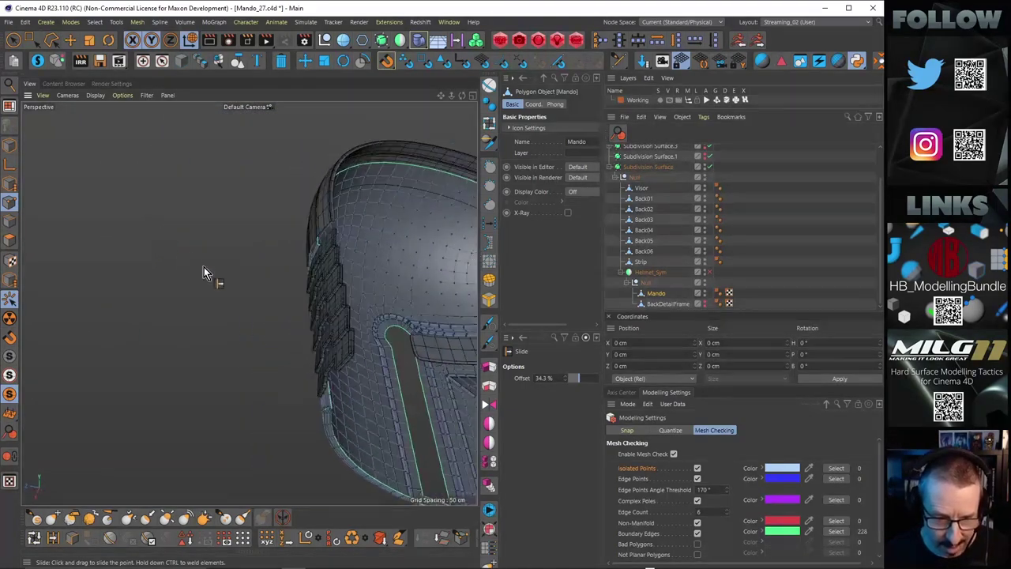
left_click_drag(338, 422, 324, 389, "alt")
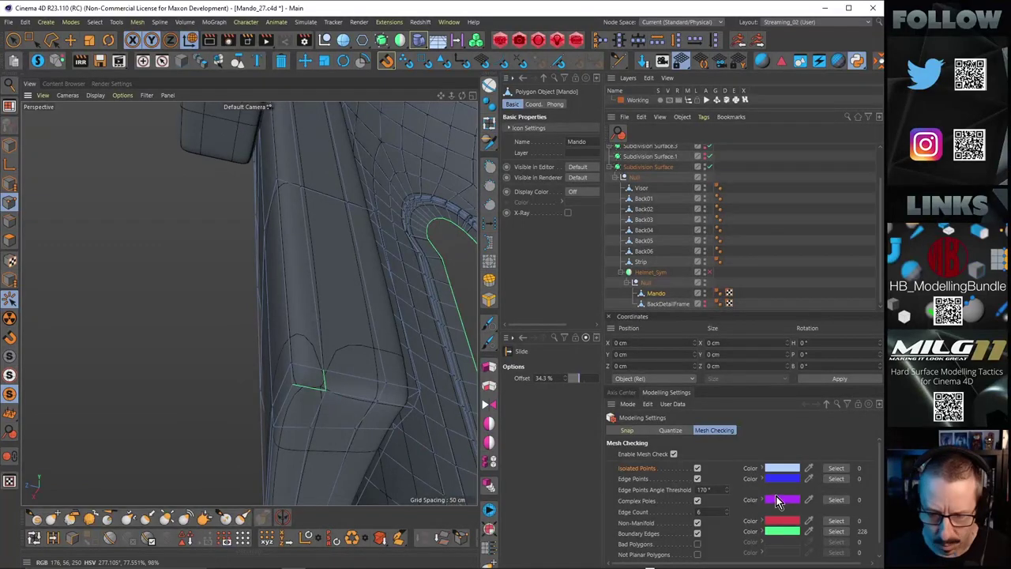
left_click(673, 456)
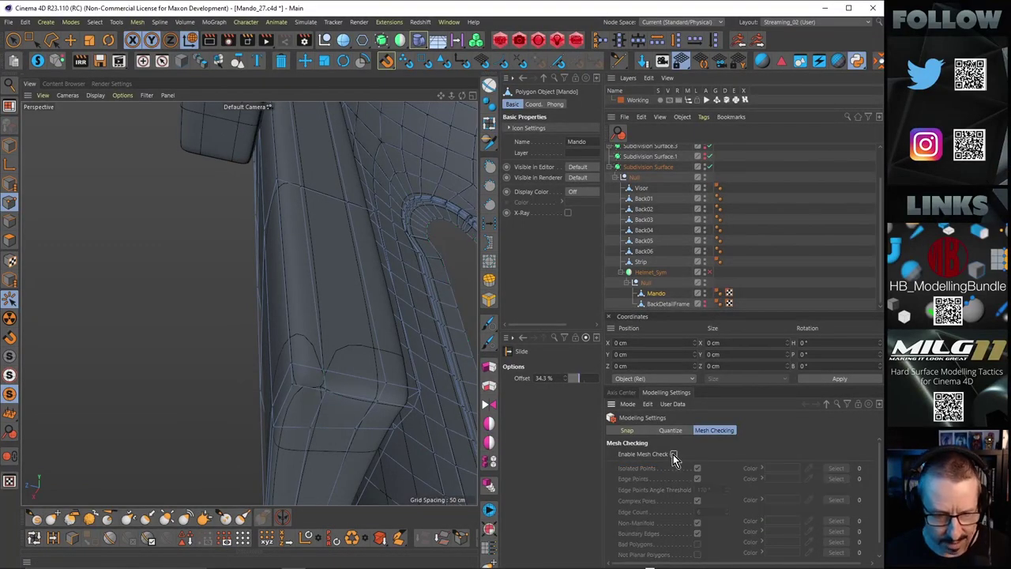
left_click(673, 455)
Step: Rectangle-select the unwelded points at the lower corner of the Mando mesh and optimize them to merge duplicates
left_click_drag(378, 394, 204, 322, "alt")
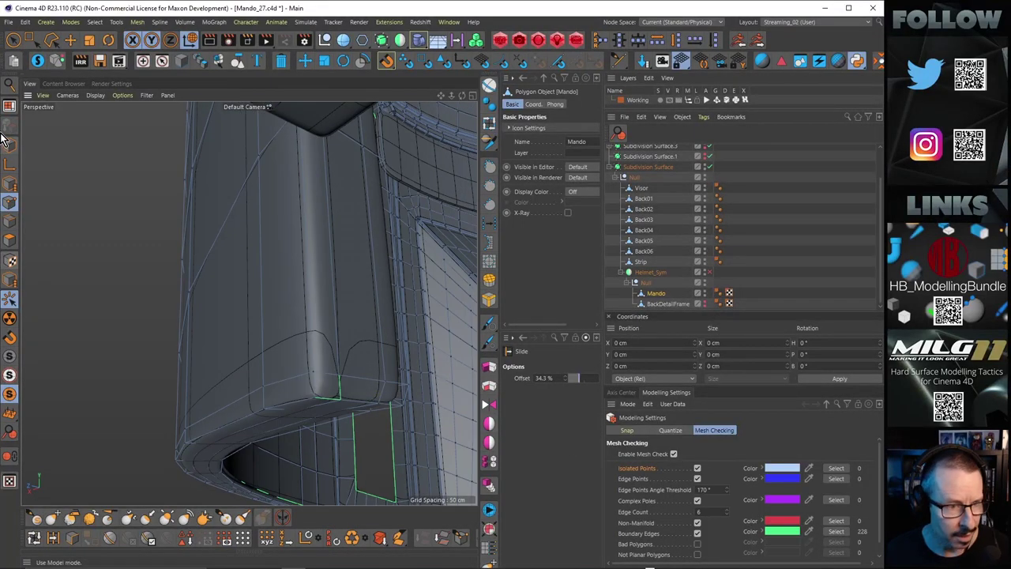
left_click(30, 40)
left_click_drag(269, 333, 117, 360, "alt")
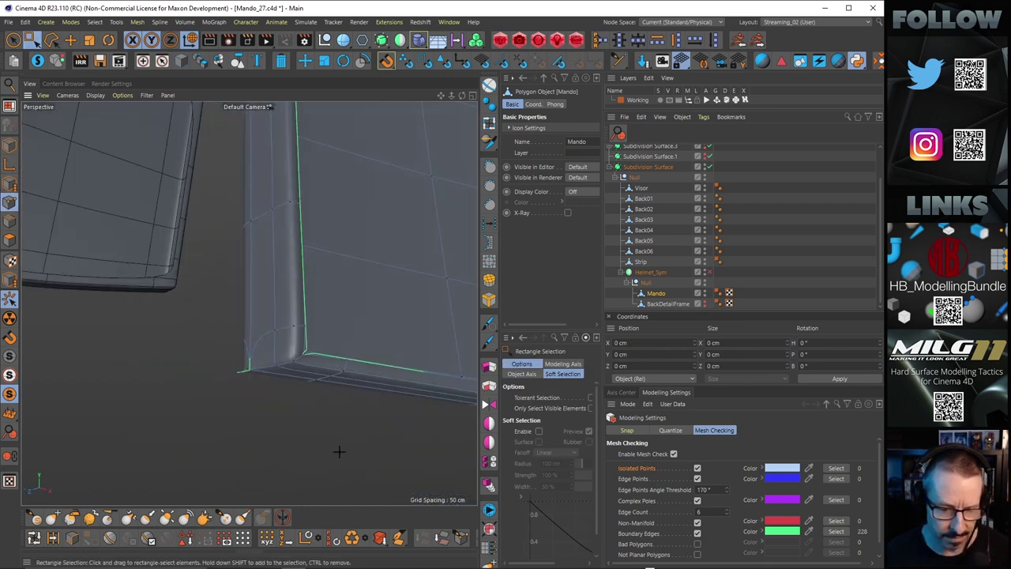
left_click_drag(339, 452, 390, 482)
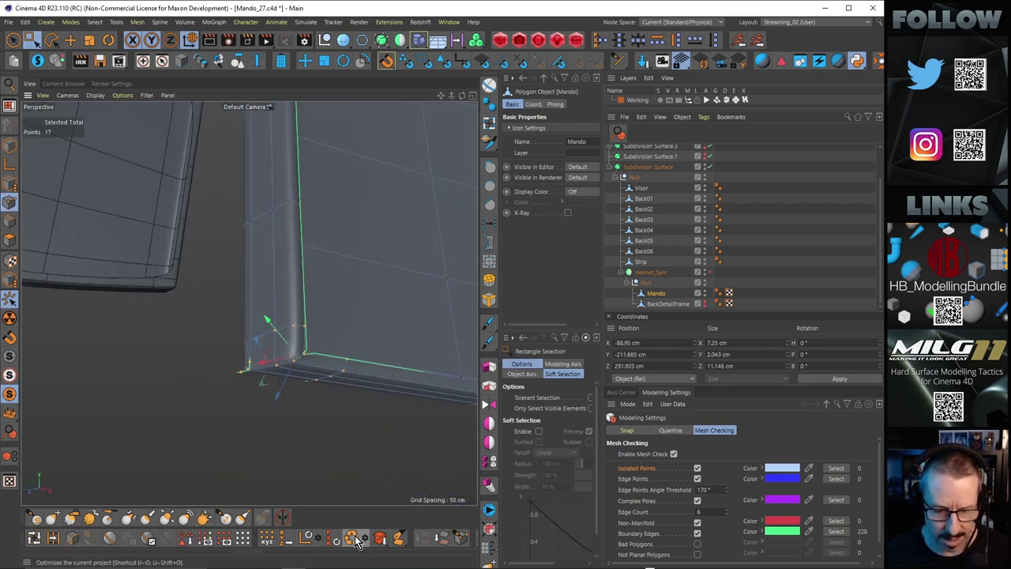
Step: Examine the helmet from the back, side and front for remaining open boundary edges
left_click_drag(310, 344, 393, 309, "alt")
right_click_drag(392, 308, 294, 317, "alt")
middle_click_drag(295, 317, 278, 300, "alt")
left_click_drag(278, 301, 307, 408, "alt")
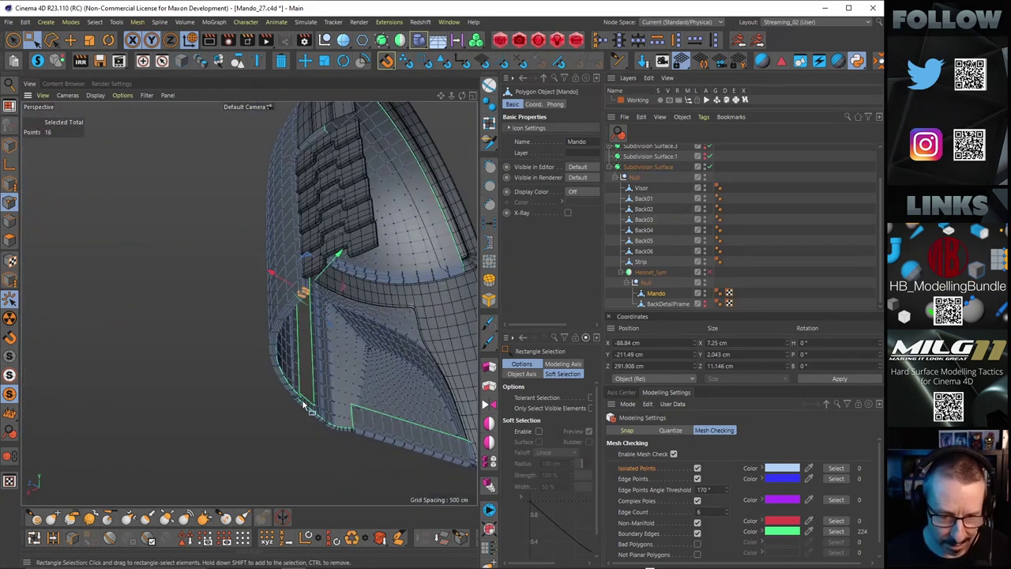
right_click_drag(307, 407, 379, 384, "alt")
left_click_drag(379, 385, 203, 354, "alt")
right_click_drag(114, 176, 181, 168, "alt")
left_click_drag(181, 168, 229, 240, "alt")
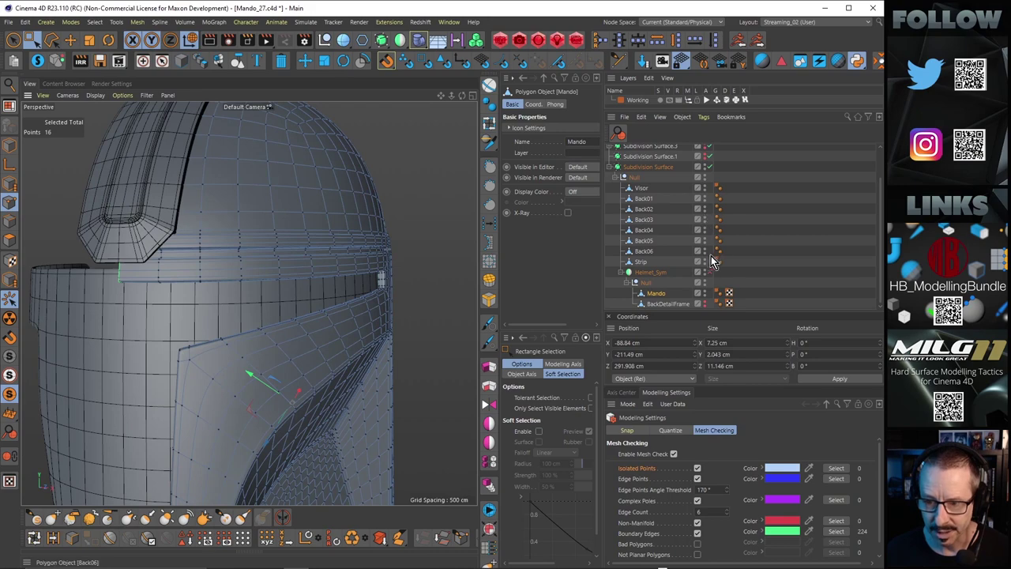
Step: Hide the Strip object in editor and renderer, and enable the Helmet_Sym symmetry
left_click(705, 262, "alt")
left_click_drag(207, 214, 327, 252, "shift")
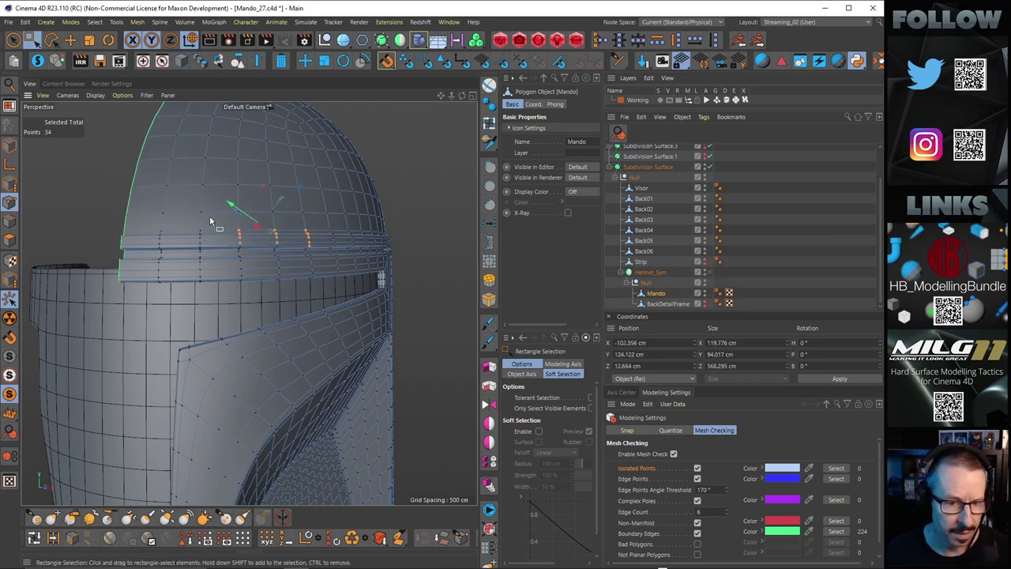
middle_click_drag(209, 215, 216, 273, "alt")
left_click_drag(218, 279, 182, 221, "alt")
right_click_drag(292, 201, 227, 218, "alt")
middle_click_drag(379, 271, 302, 242, "alt")
left_click_drag(302, 247, 241, 263, "alt")
scroll(361, 283, "up", 3)
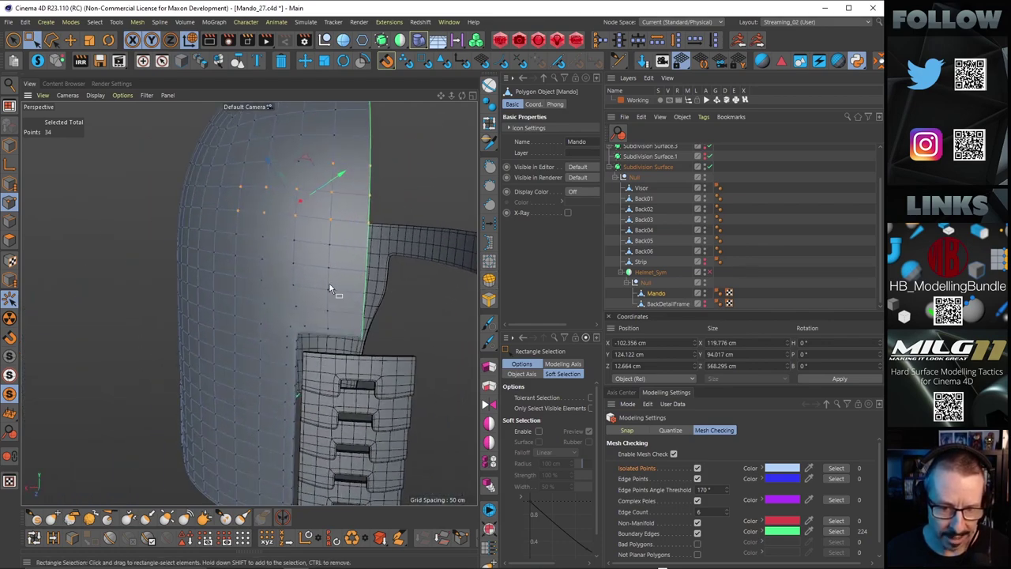
left_click_drag(329, 286, 395, 355, "alt")
left_click(710, 273)
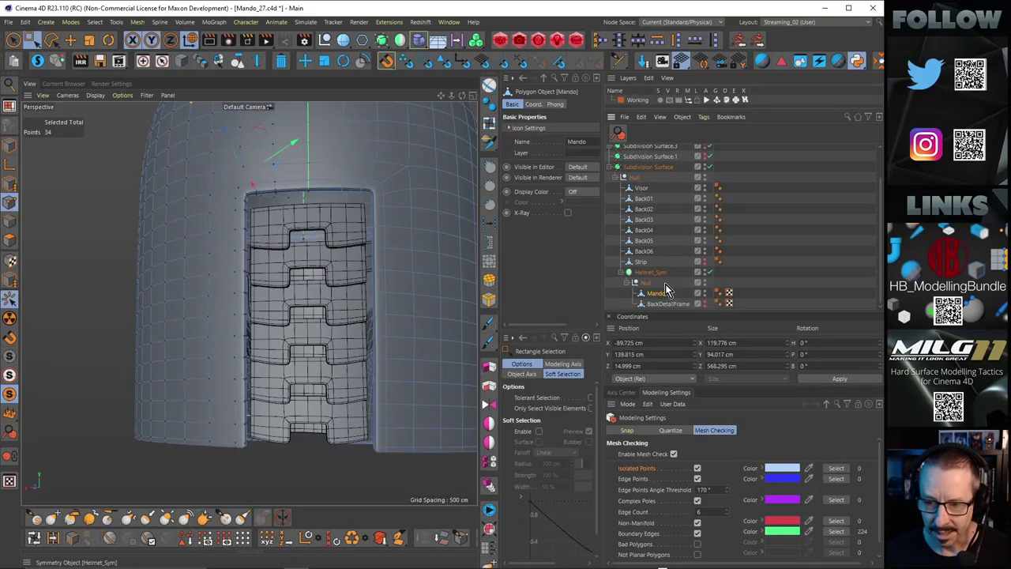
Step: Examine the mirrored helmet around its centre seam and back plates, and render the view to check the shading
scroll(363, 294, "down", 3)
middle_click_drag(363, 294, 351, 314, "alt")
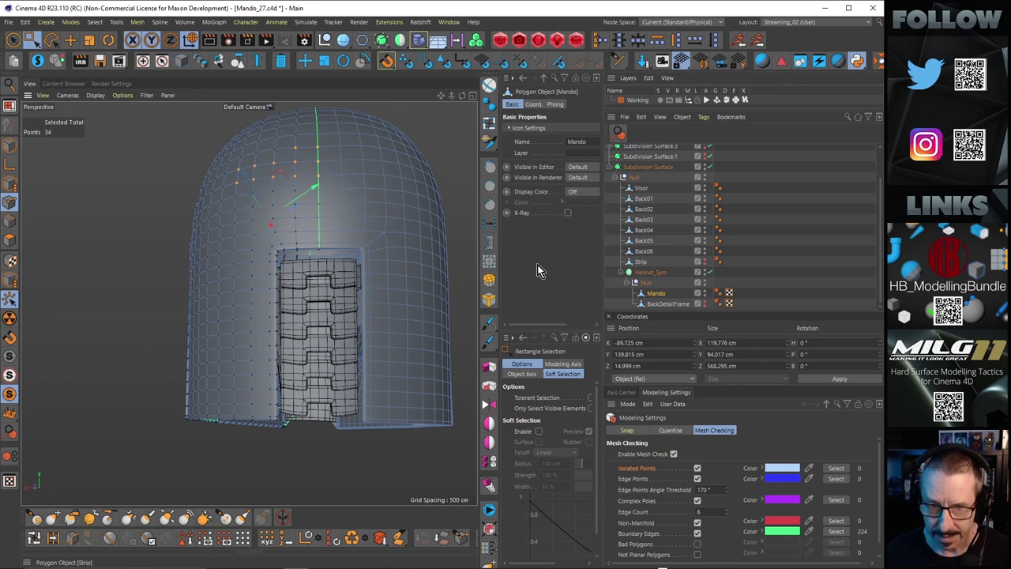
left_click_drag(343, 211, 360, 149, "alt")
scroll(368, 193, "up", 10)
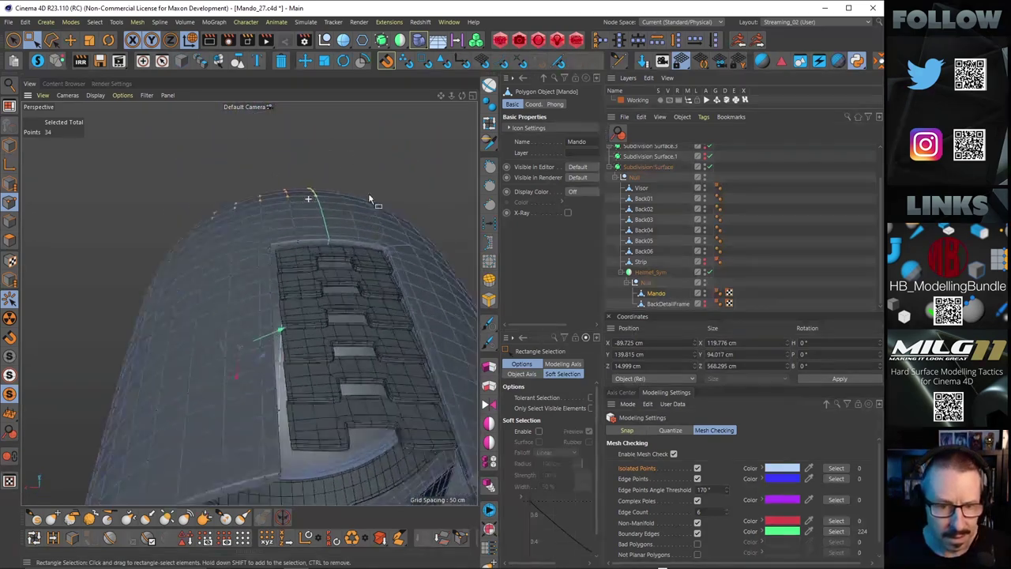
left_click_drag(369, 204, 367, 274, "alt")
scroll(368, 274, "down", 10)
middle_click_drag(337, 249, 326, 298, "alt")
left_click_drag(326, 298, 379, 329, "alt")
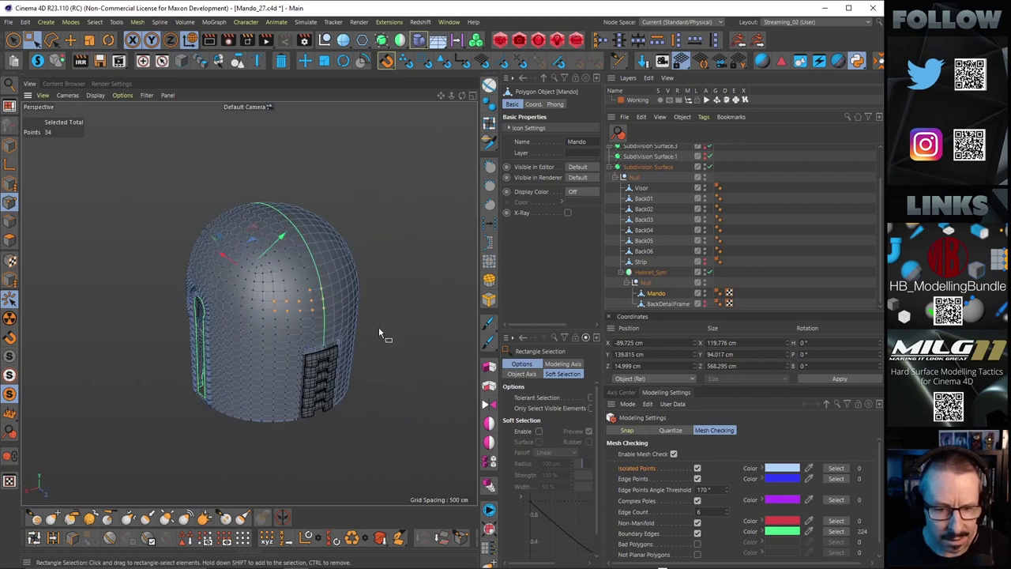
key("ctrl+r")
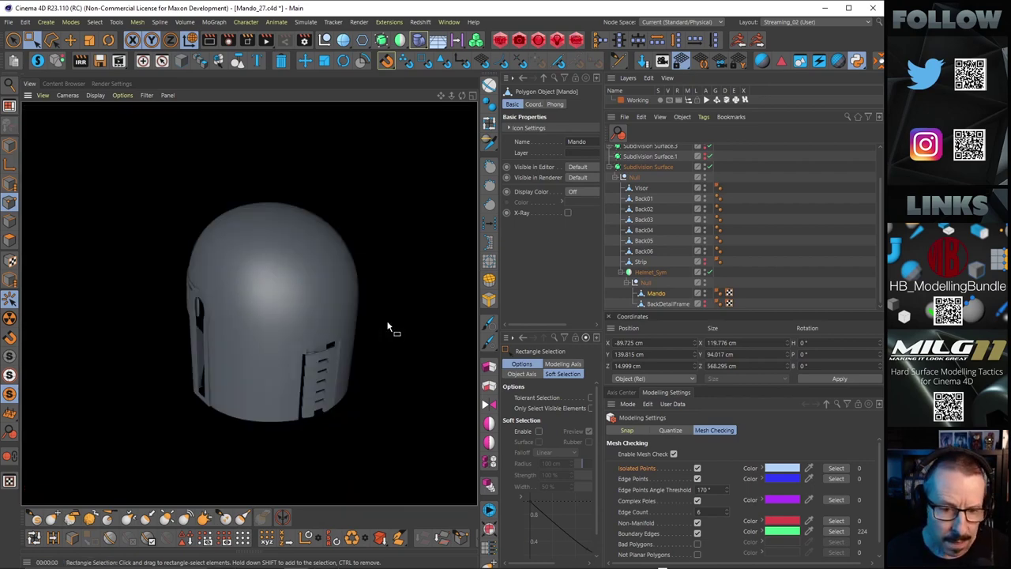
key("ctrl+r")
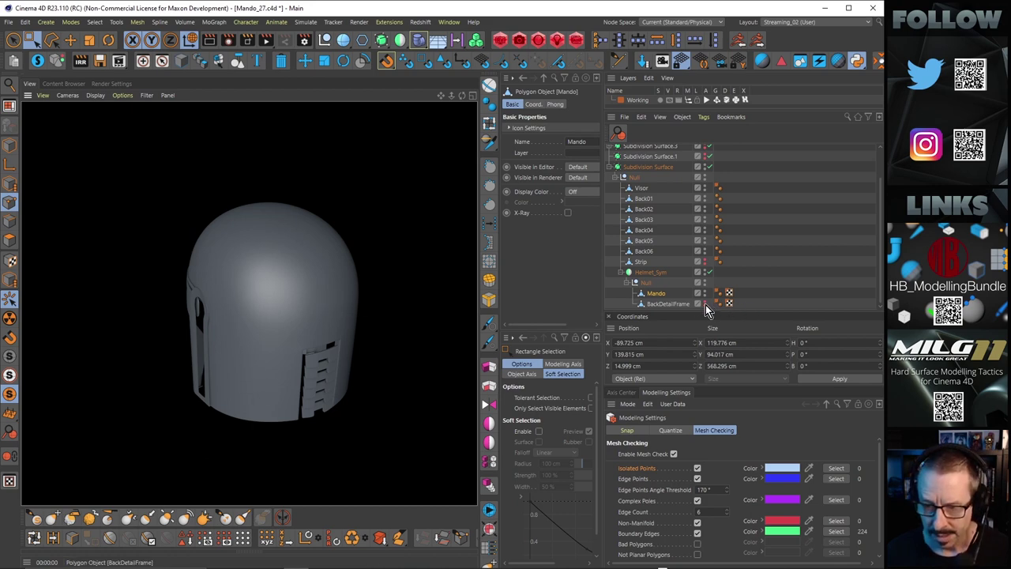
Step: Make the Helmet_Sym symmetry object editable and expand its hierarchy
left_click(651, 272)
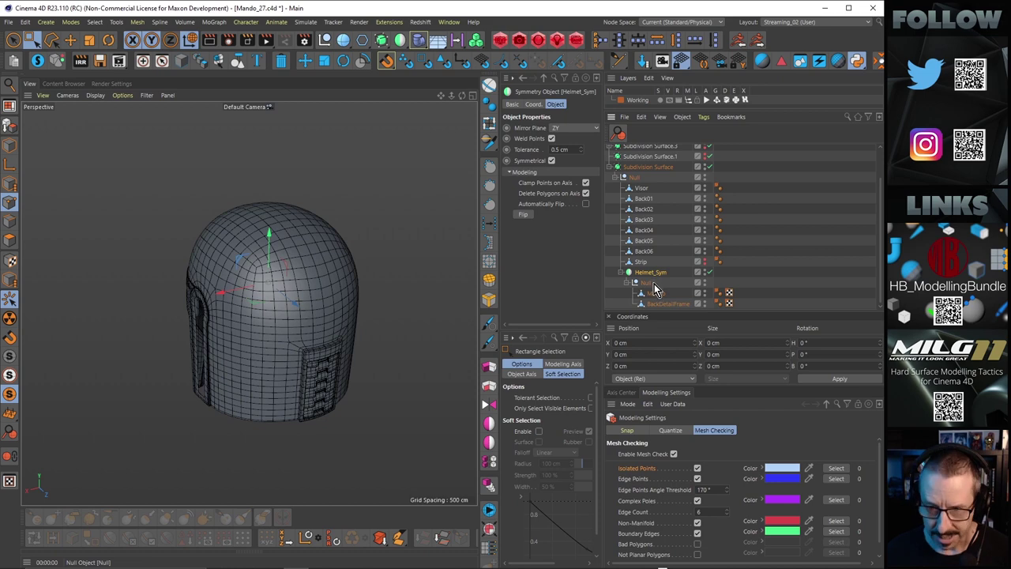
key("c")
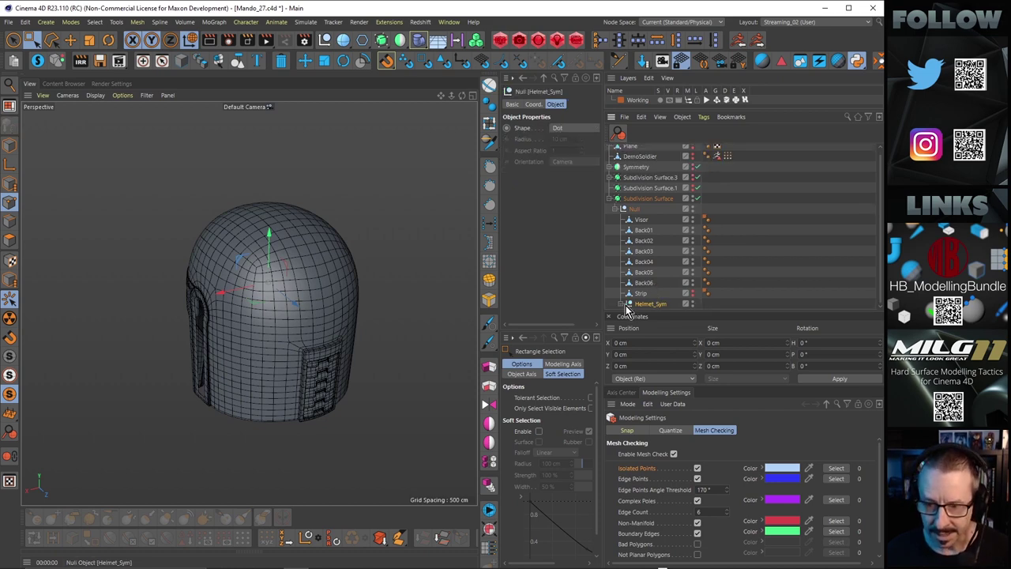
left_click(621, 305)
scroll(706, 261, "down", 2)
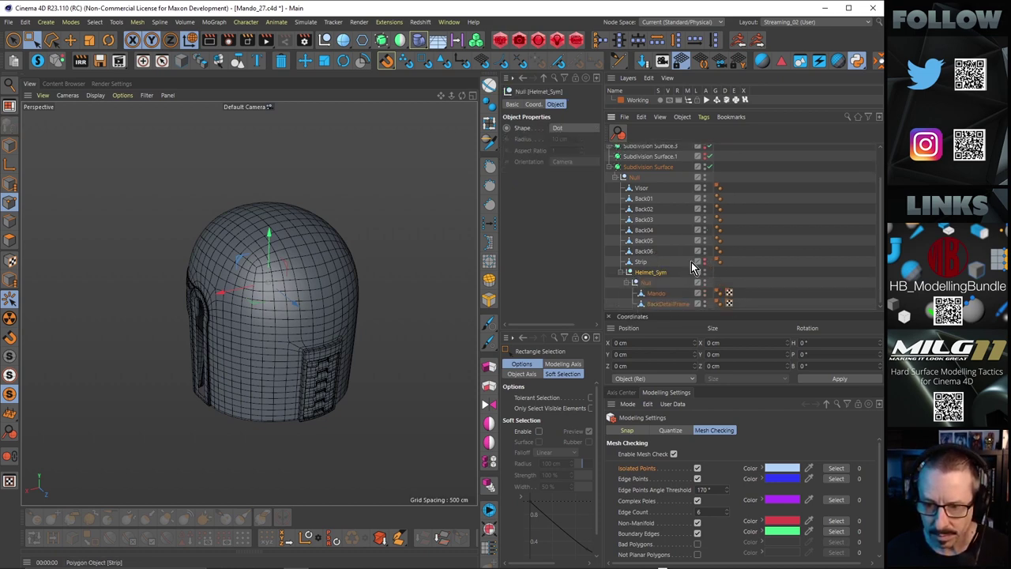
Step: Move Mando and BackDetailFrame out beside the other helmet parts, and delete the emptied Helmet_Sym null
left_click(660, 294)
left_click(659, 303, "ctrl")
left_click_drag(659, 303, 653, 270)
left_click(648, 294)
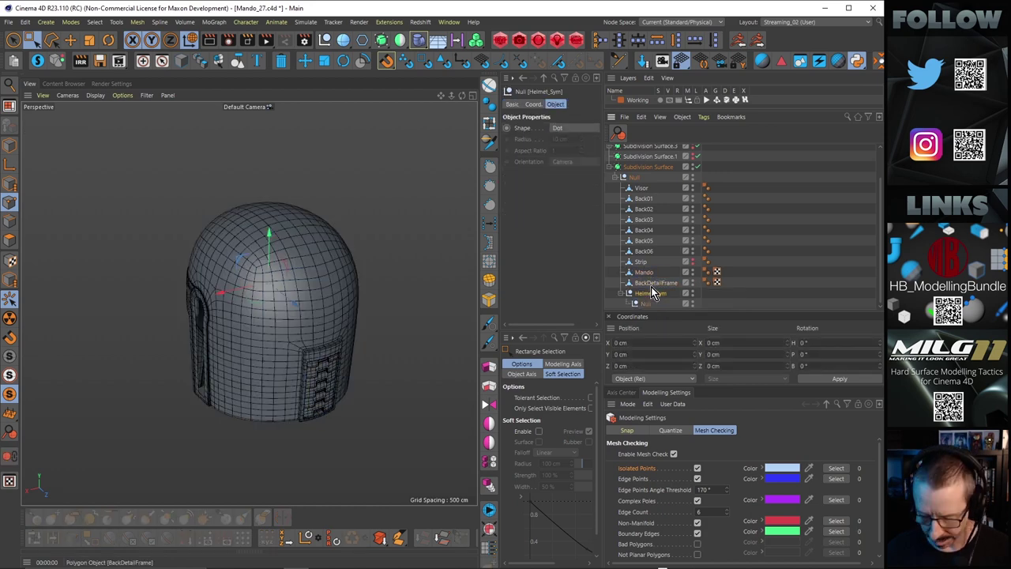
key("Delete")
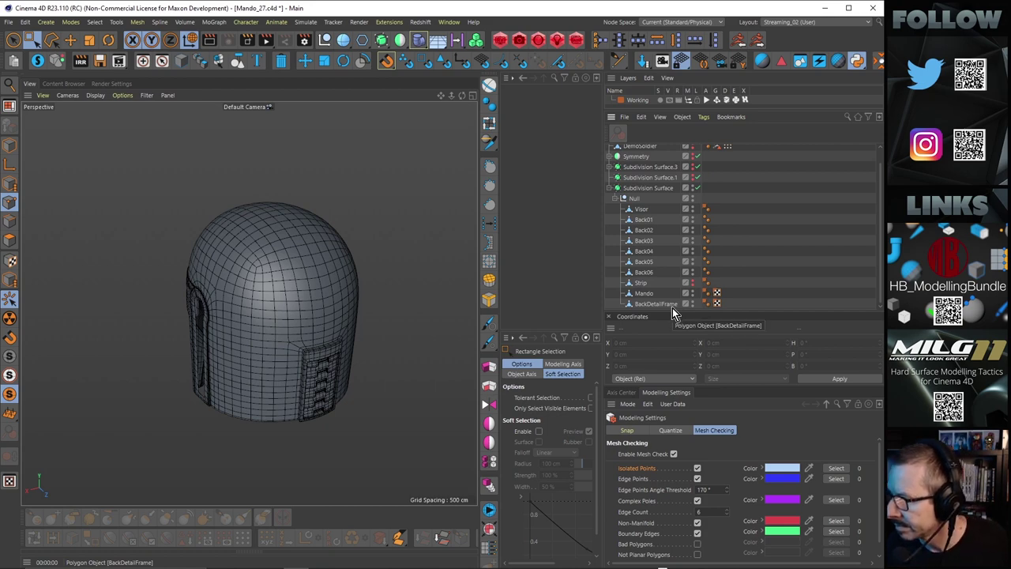
Step: Rename the Mando object to Helmet
left_click_drag(275, 273, 197, 223, "alt")
right_click_drag(323, 373, 378, 357, "alt")
left_click_drag(379, 360, 376, 336, "alt")
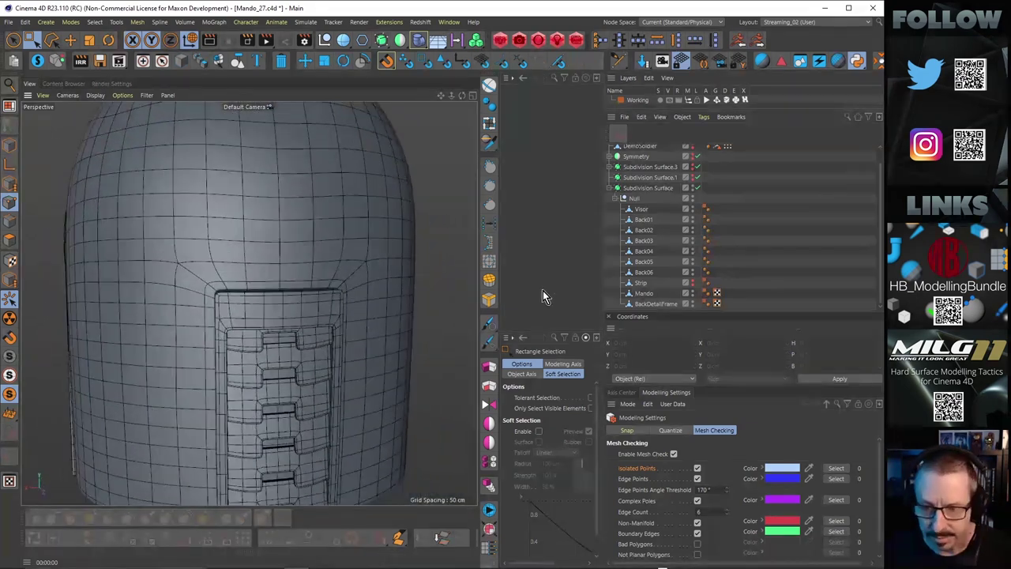
left_click(644, 294)
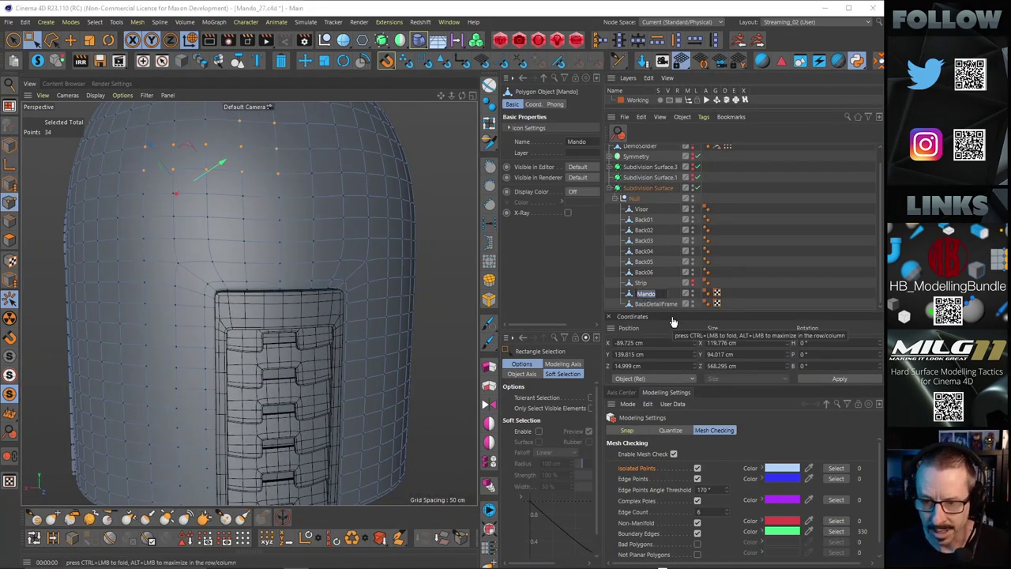
type("Helmet")
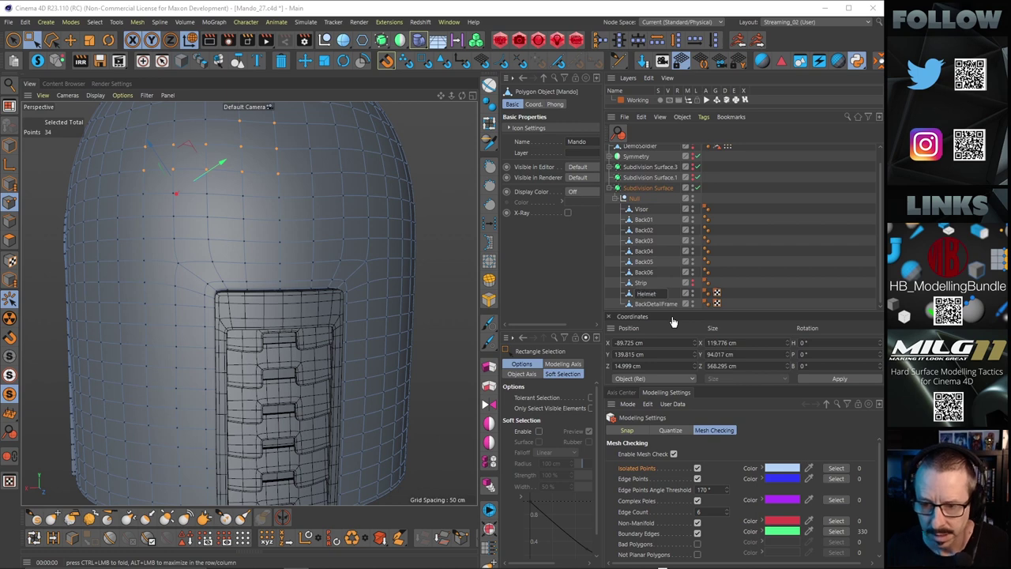
Step: Rename the BackDetailFrame object to BackFrame
double_click(653, 303)
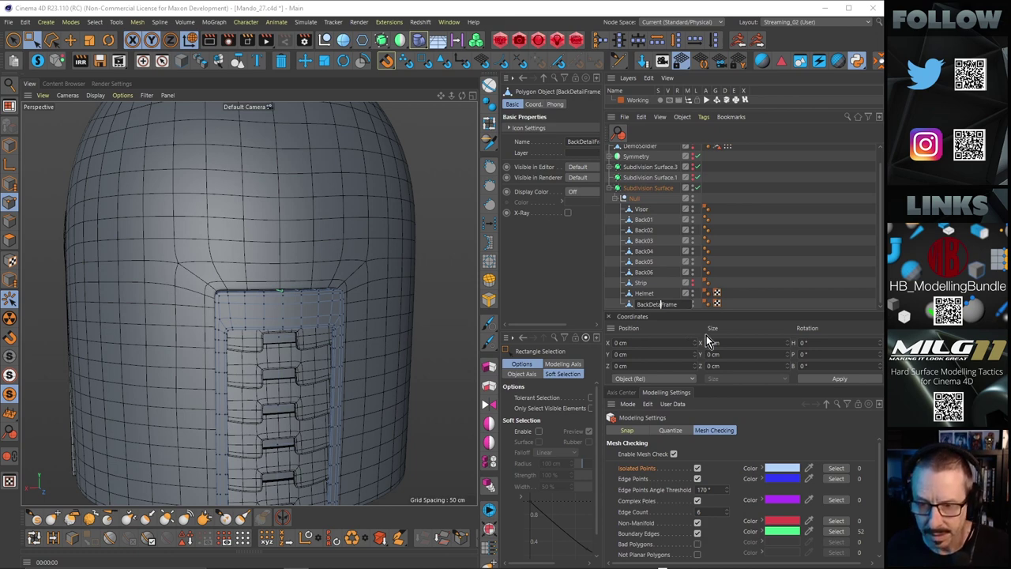
key("BackSpace")
key("Return")
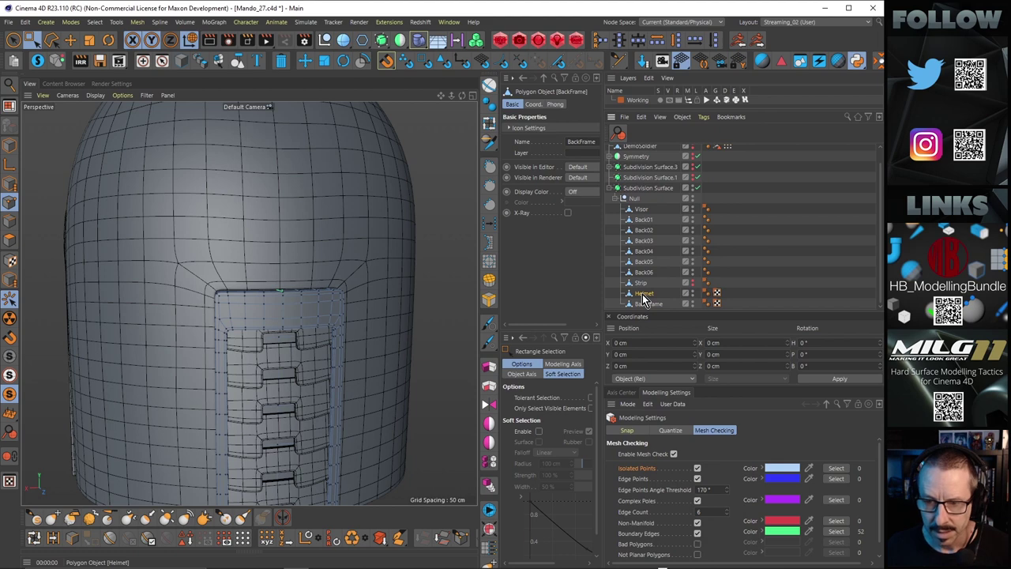
Step: Reorder the parts so Strip and Helmet come first in the null, and BackFrame sits between Visor and Back01
left_click_drag(644, 299, 646, 213)
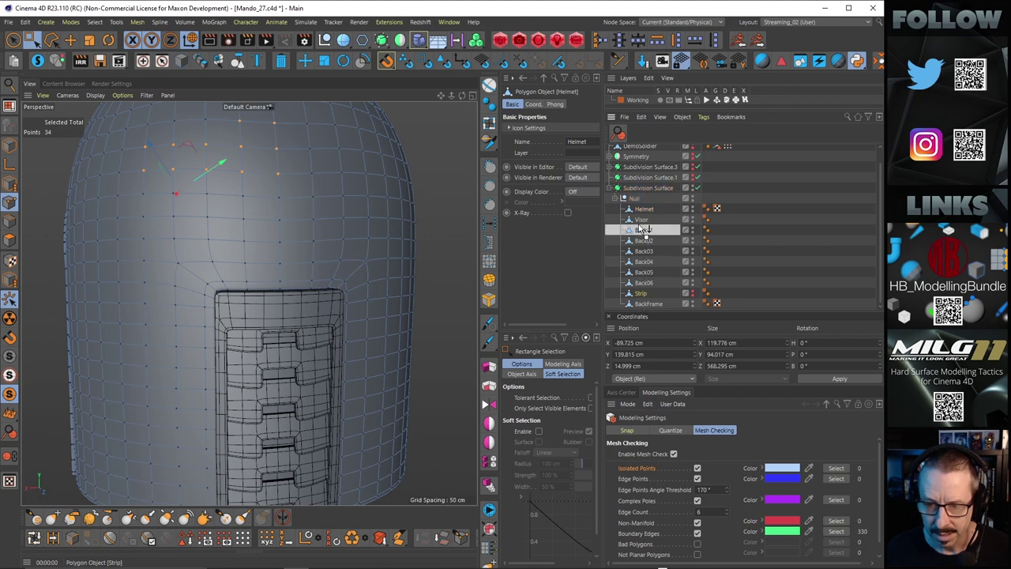
left_click_drag(644, 208, 644, 207)
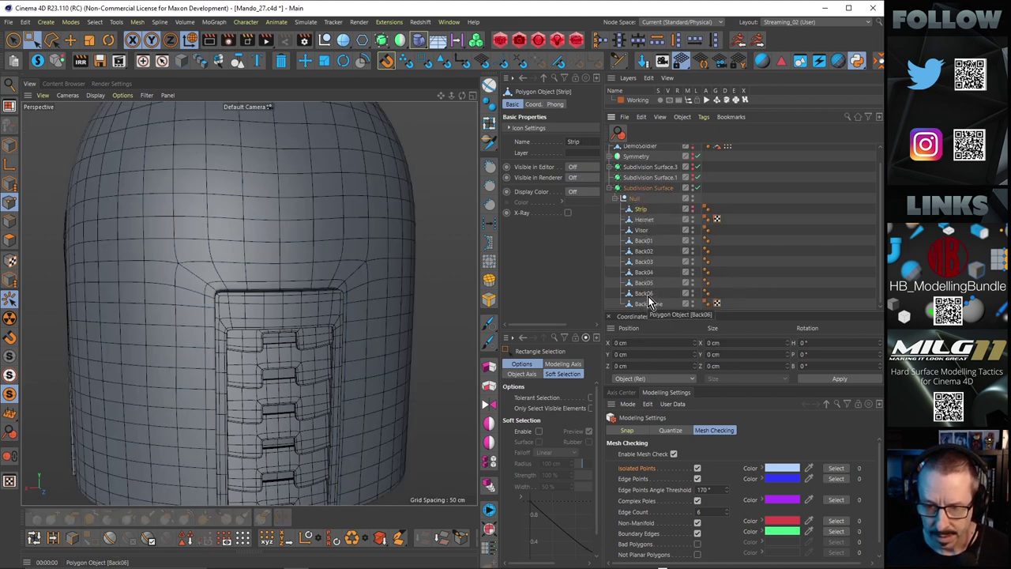
left_click_drag(648, 264, 651, 237)
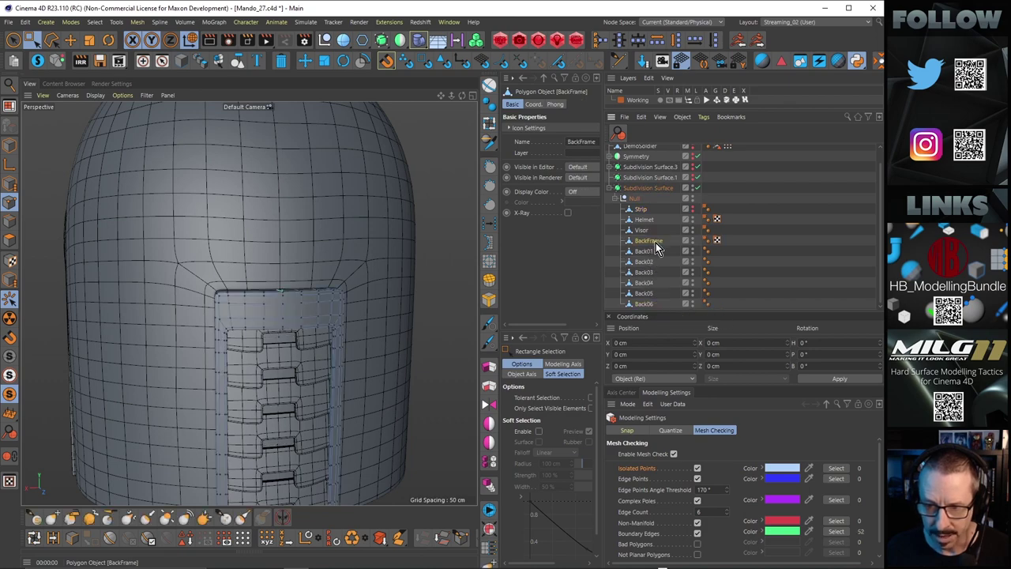
Step: Turn off the Subdivision Surface to expose BackFrame's base mesh around the boundary edges at its upper centre
scroll(340, 260, "down", 1)
left_click_drag(305, 280, 309, 335, "alt")
right_click_drag(275, 292, 350, 278, "alt")
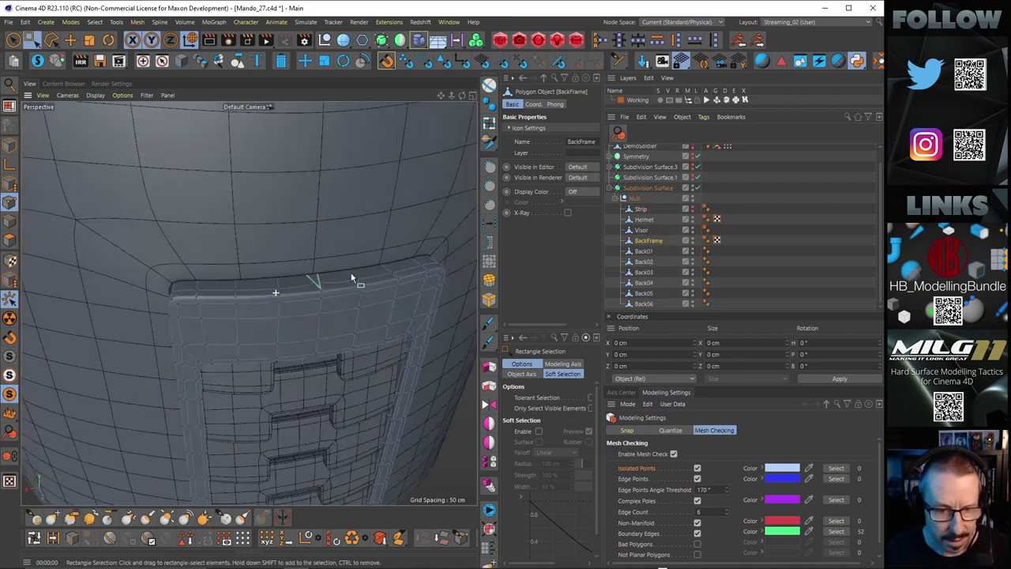
right_click_drag(248, 302, 336, 281, "alt")
mouse_move(313, 286)
left_mouse_down("alt")
mouse_move(296, 343)
mouse_move(293, 290)
left_mouse_up("alt")
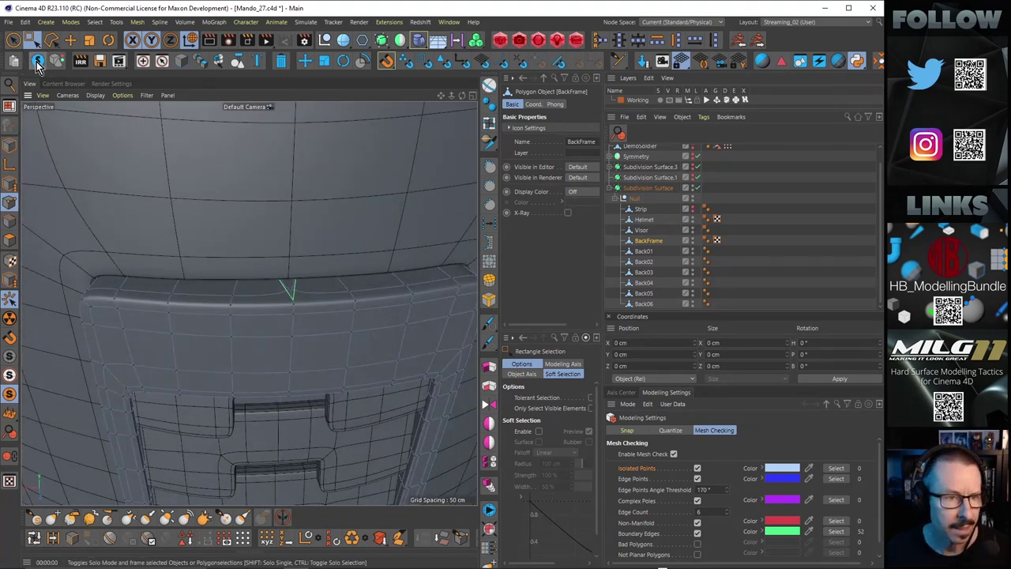
left_click(697, 188)
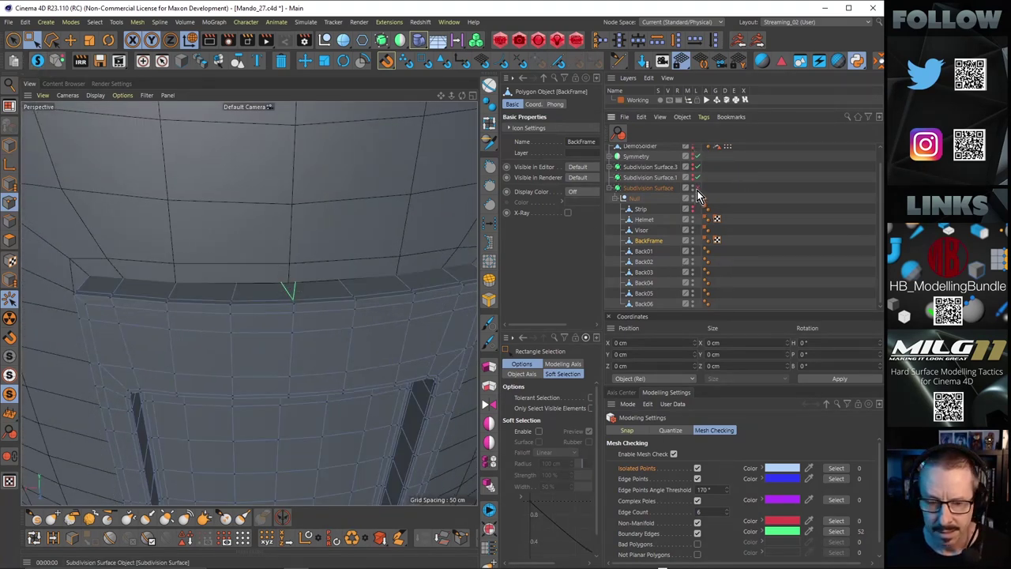
Step: Isolate the BackFrame object to expose the narrow triangular gap at the centre of its open rim
key("o")
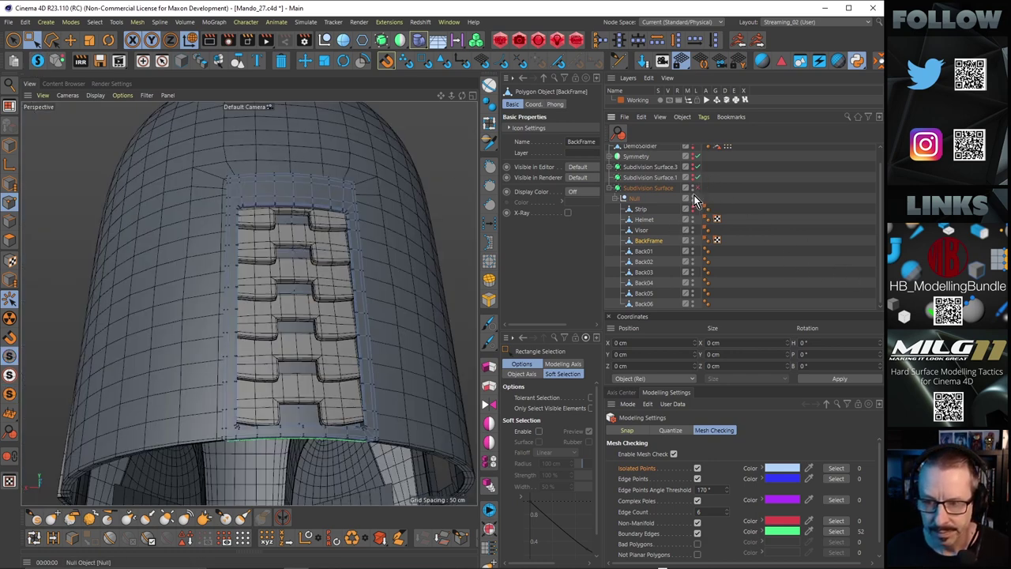
left_click(37, 61)
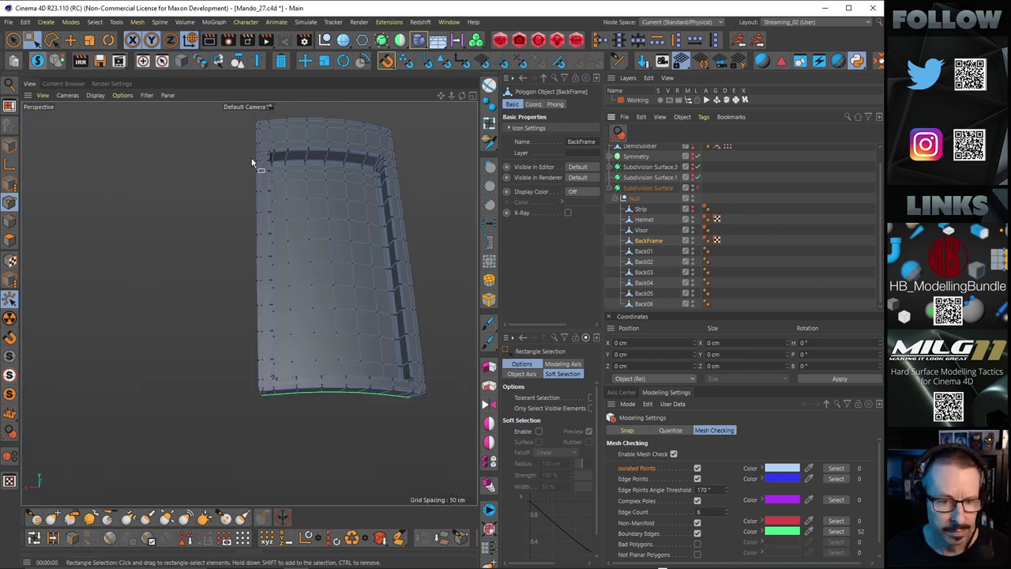
left_click_drag(352, 302, 334, 286, "alt")
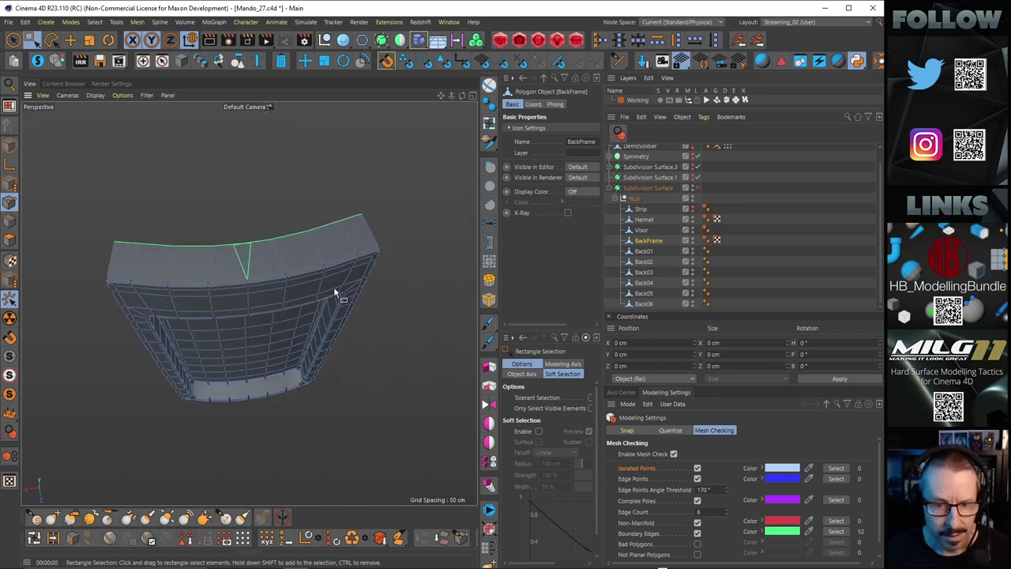
right_click_drag(237, 253, 290, 240, "alt")
mouse_move(287, 253)
left_mouse_down("alt")
mouse_move(282, 287)
mouse_move(282, 253)
left_mouse_up("alt")
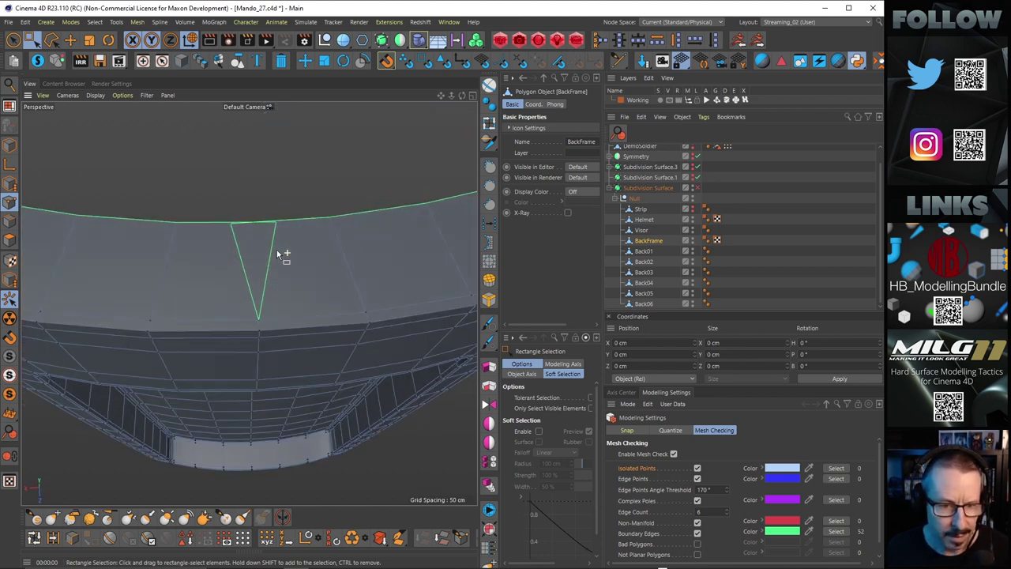
Step: Weld the two rim points on either side of BackFrame's triangular gap into a single point
left_click(32, 41)
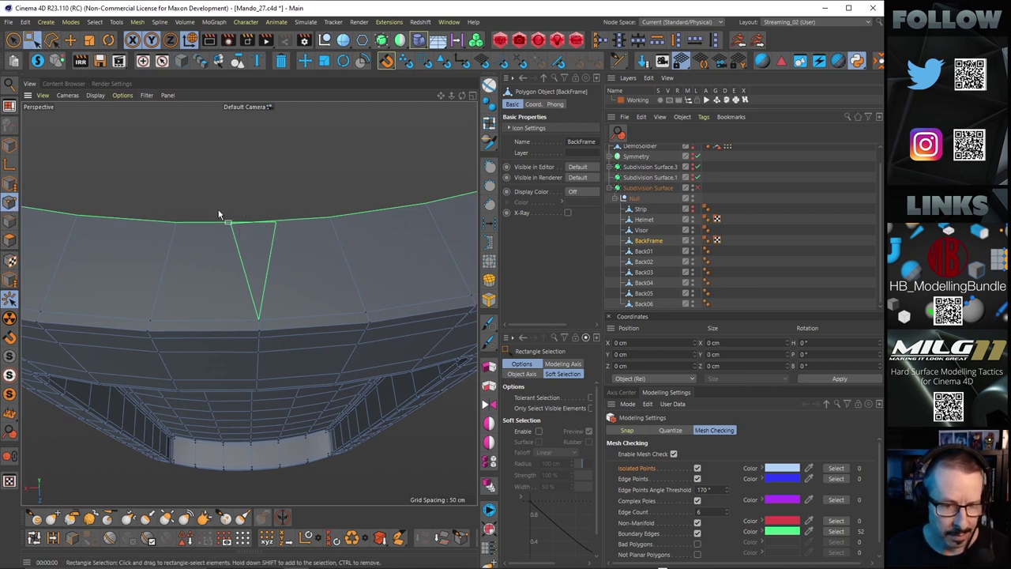
left_click_drag(220, 214, 290, 246)
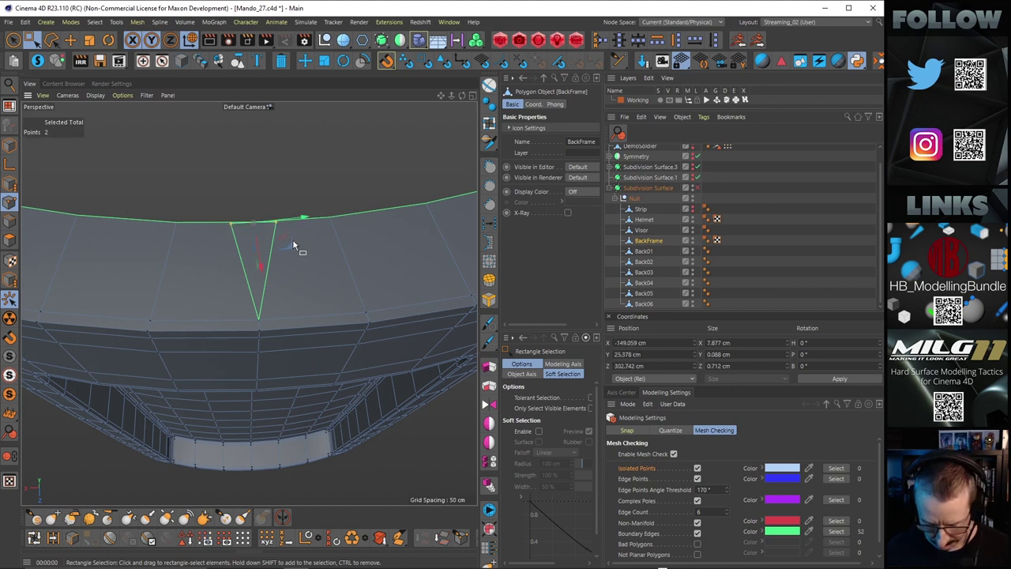
key("m")
key("q")
left_click(262, 176)
Step: End the BackFrame isolation, turn the Subdivision Surface back on and make the Strip object visible again
right_click_drag(297, 249, 282, 257, "alt")
mouse_move(283, 257)
left_mouse_down("alt")
mouse_move(280, 226)
mouse_move(296, 194)
mouse_move(398, 144)
mouse_move(397, 178)
mouse_move(282, 276)
left_mouse_up("alt")
scroll(356, 260, "up", 5)
left_click_drag(355, 260, 299, 214, "alt")
right_click_drag(304, 222, 238, 244, "alt")
middle_click_drag(239, 243, 259, 272, "alt")
left_click_drag(259, 272, 324, 215, "alt")
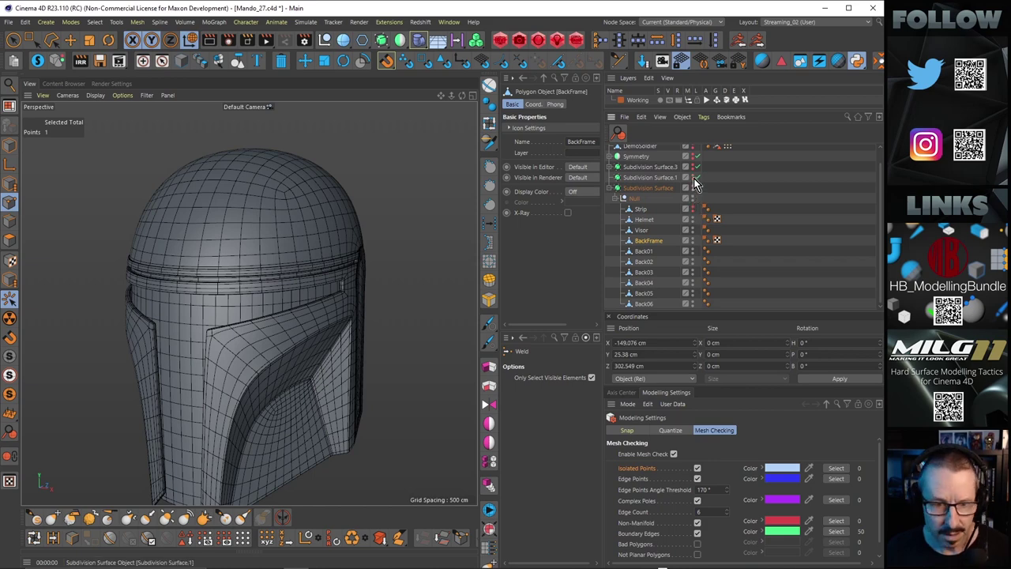
left_click(693, 209)
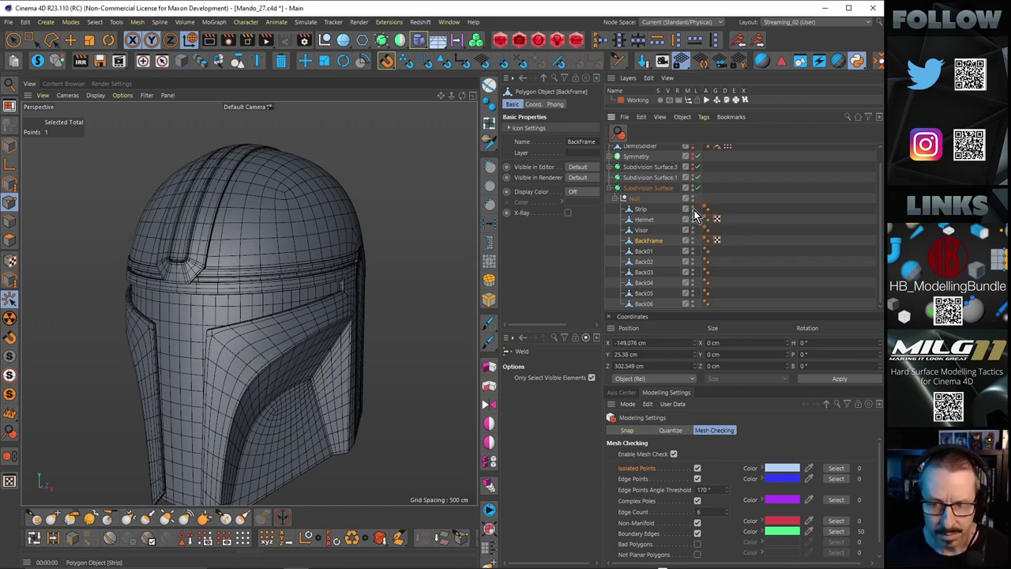
Step: Delete the Subdivision Surface.1 object and expand Subdivision Surface.3 down to its Connect, Polygon.1 and Disc parts
left_click(643, 180)
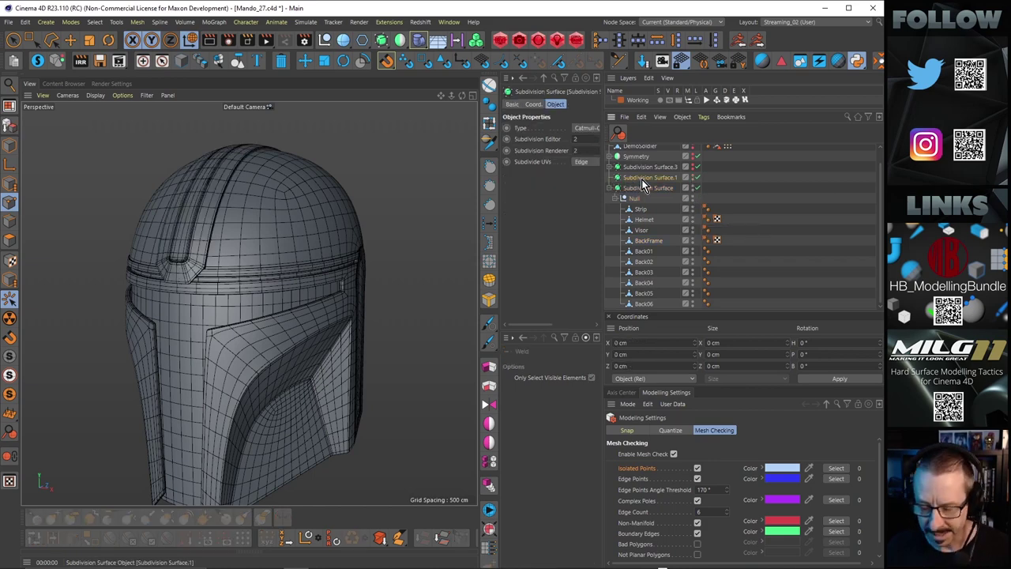
key("Delete")
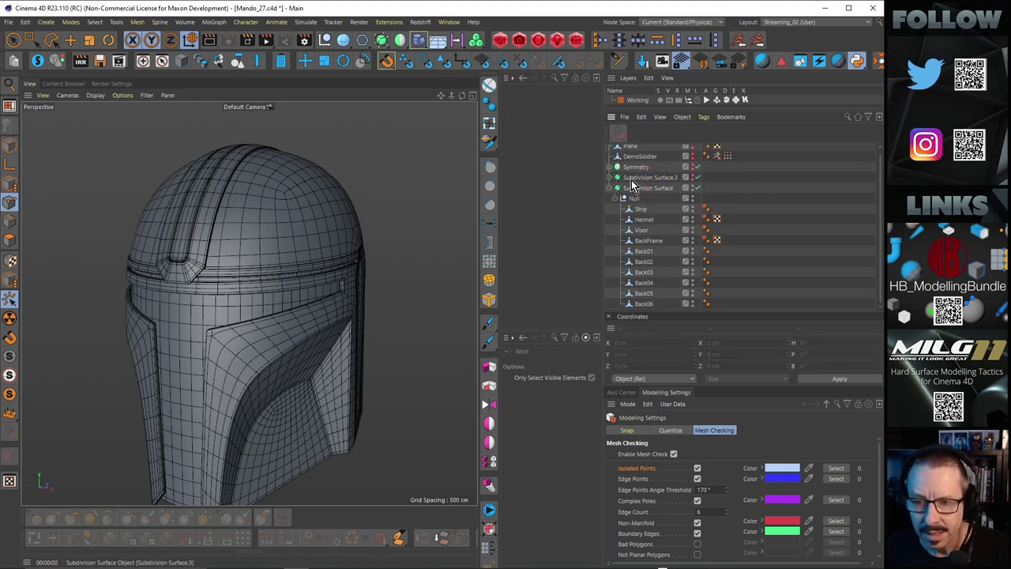
left_click(609, 178)
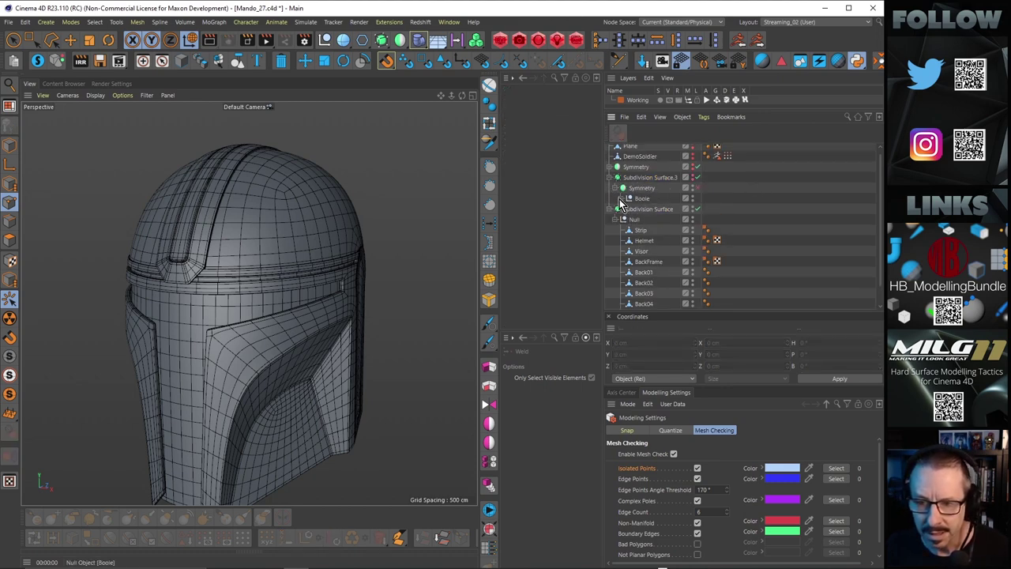
left_click(621, 199)
left_click(663, 179)
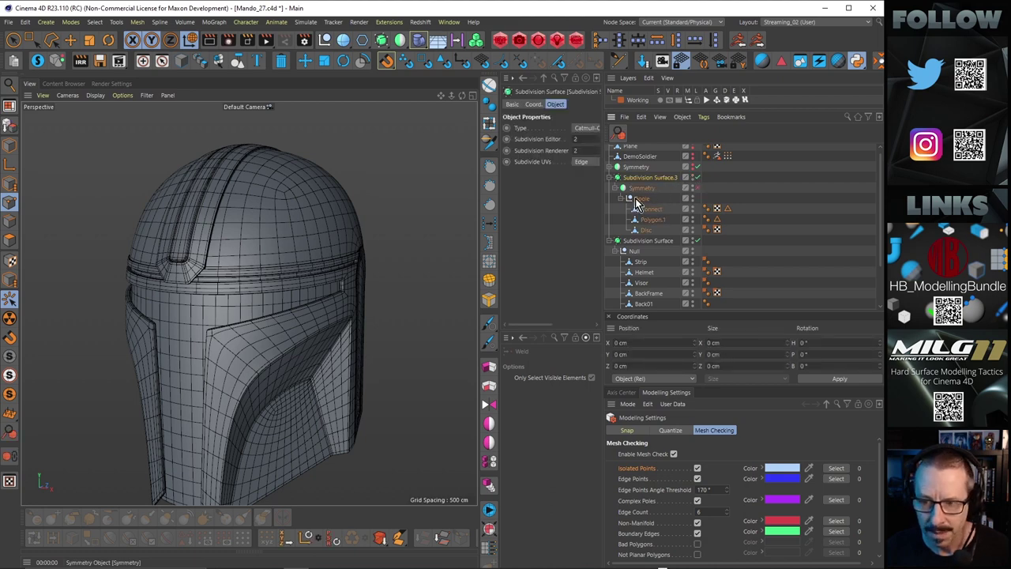
Step: Enable the Symmetry under Subdivision Surface.3 and hide the helmet's Subdivision Surface group
right_click_drag(322, 194, 247, 245, "alt")
left_click_drag(280, 244, 597, 204, "alt")
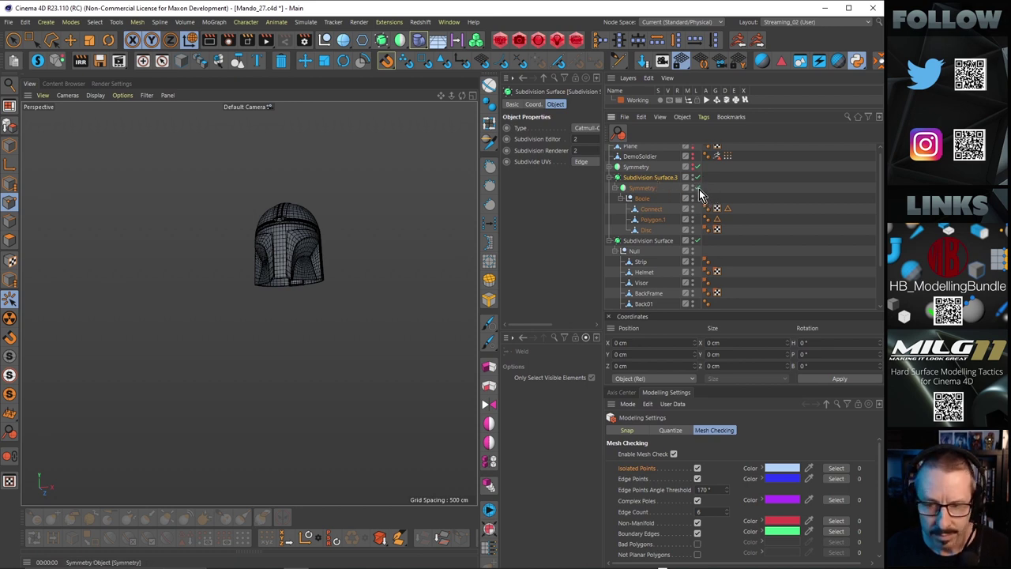
left_click(650, 210)
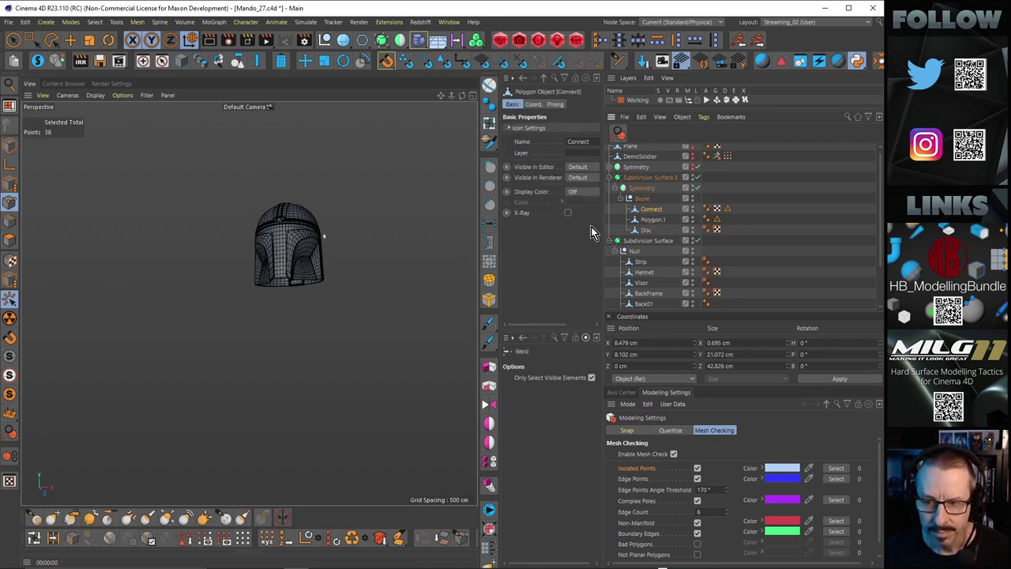
left_click(694, 242)
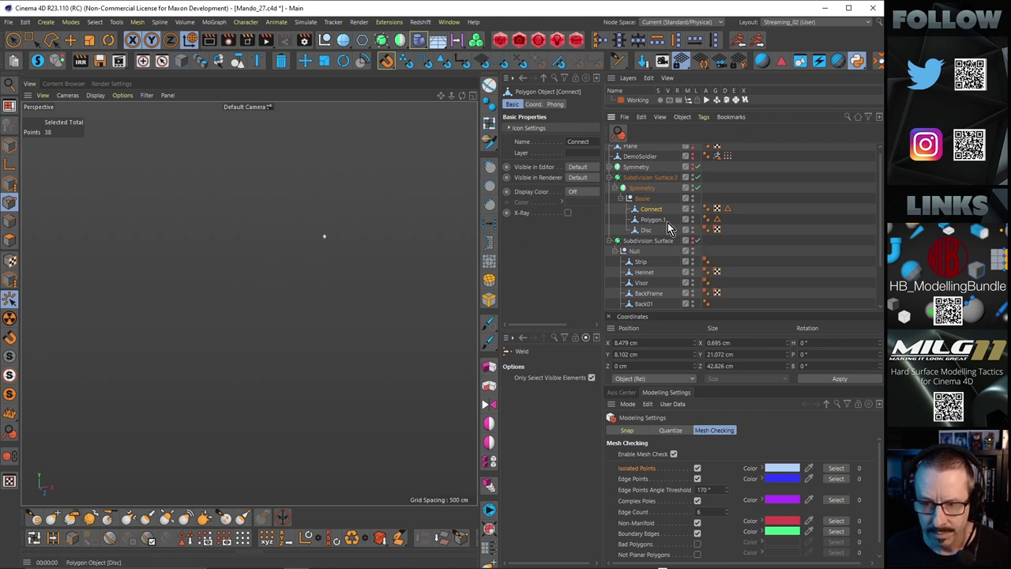
Step: Frame the mirrored ear pieces of Subdivision Surface.3 and collapse the helmet's Null in the hierarchy
left_click(643, 189)
left_click(640, 180)
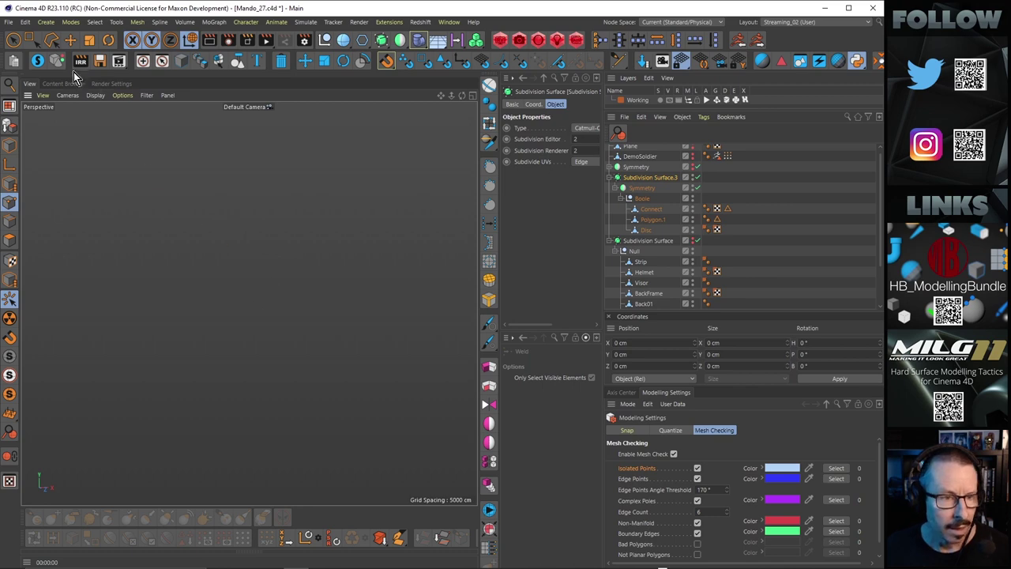
left_click(70, 41)
key("h")
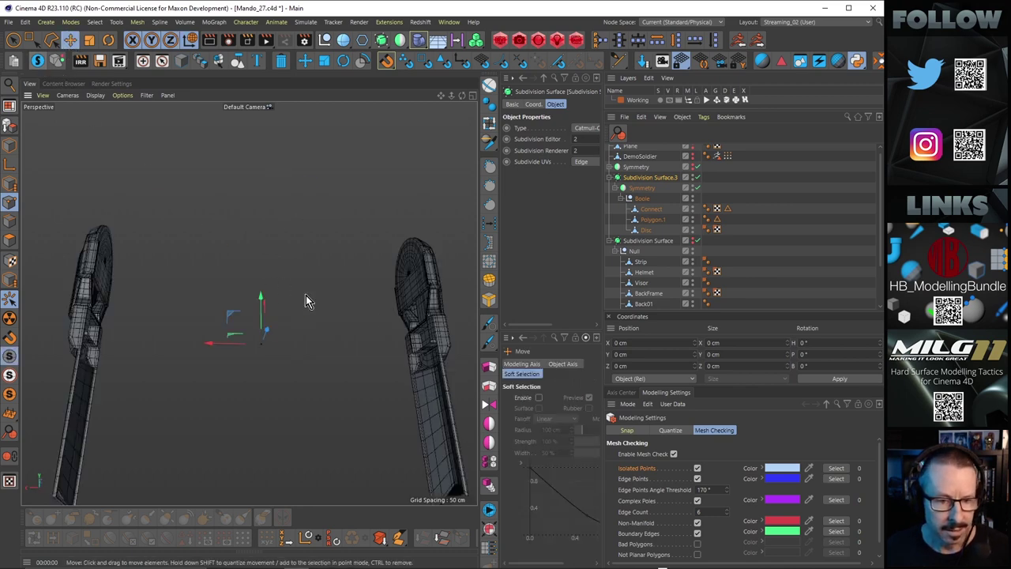
left_click_drag(432, 307, 347, 300, "alt")
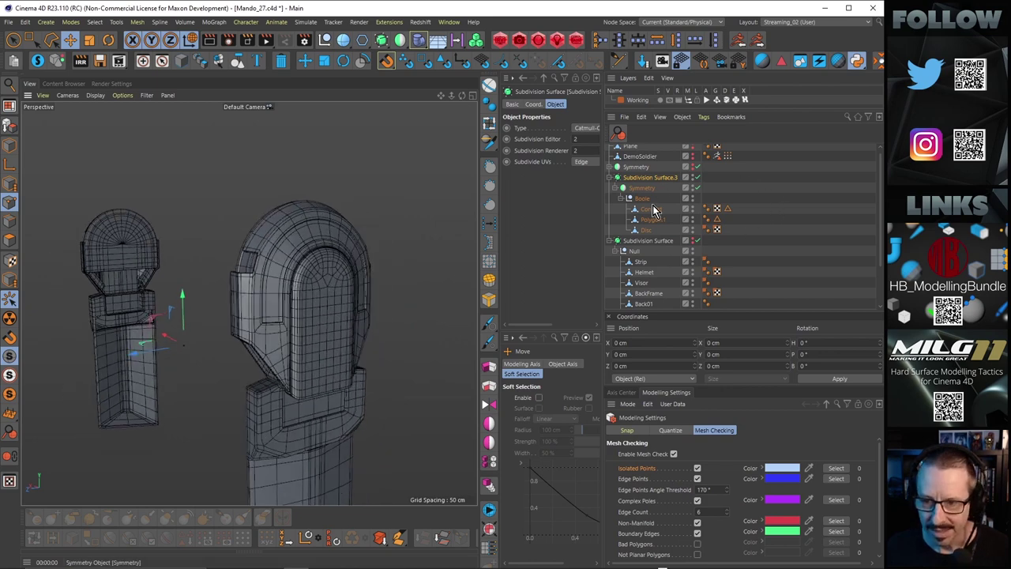
left_click(617, 251)
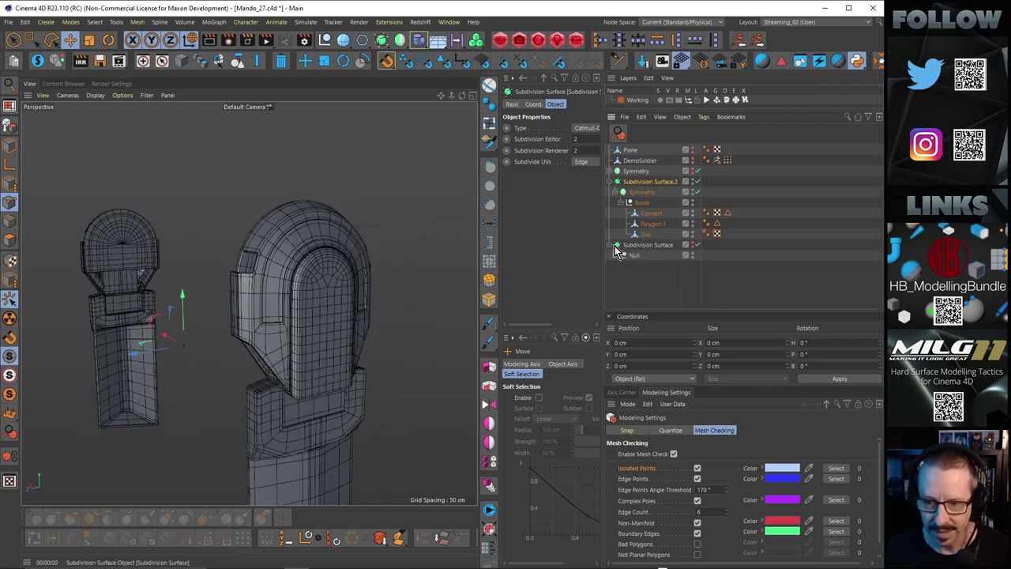
Step: Isolate the Disc object in the viewport with Subdivision Surface.3 and its Symmetry turned off
left_click_drag(424, 276, 371, 262, "alt")
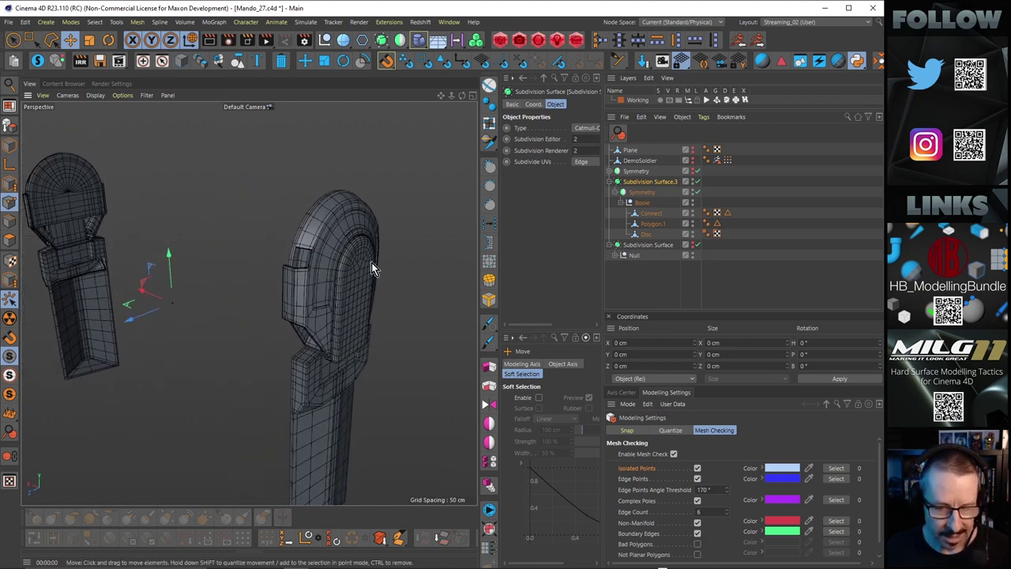
left_click(646, 235)
left_click_drag(319, 284, 280, 267, "alt")
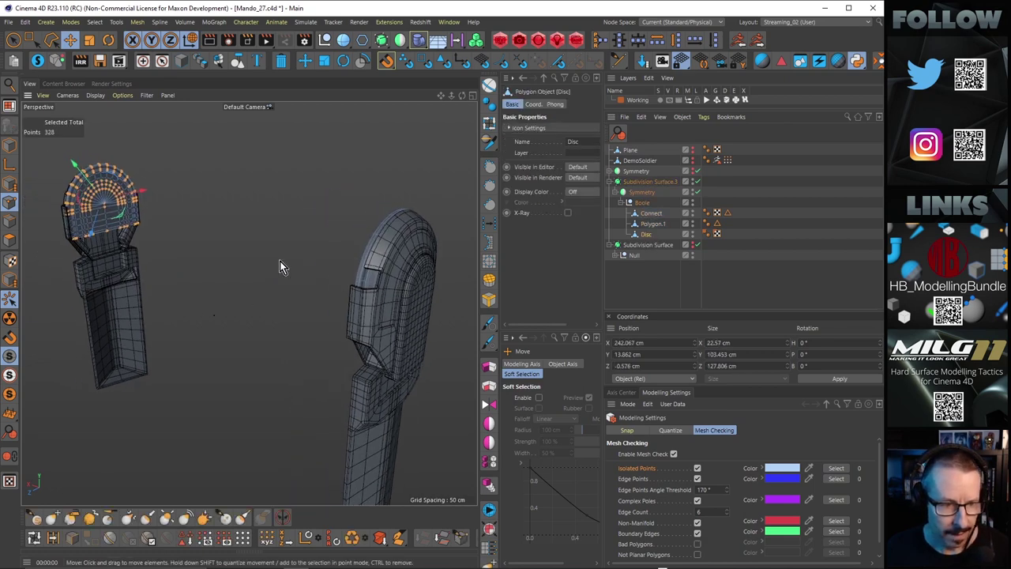
right_click_drag(94, 194, 185, 182, "alt")
left_click_drag(185, 182, 111, 219, "alt")
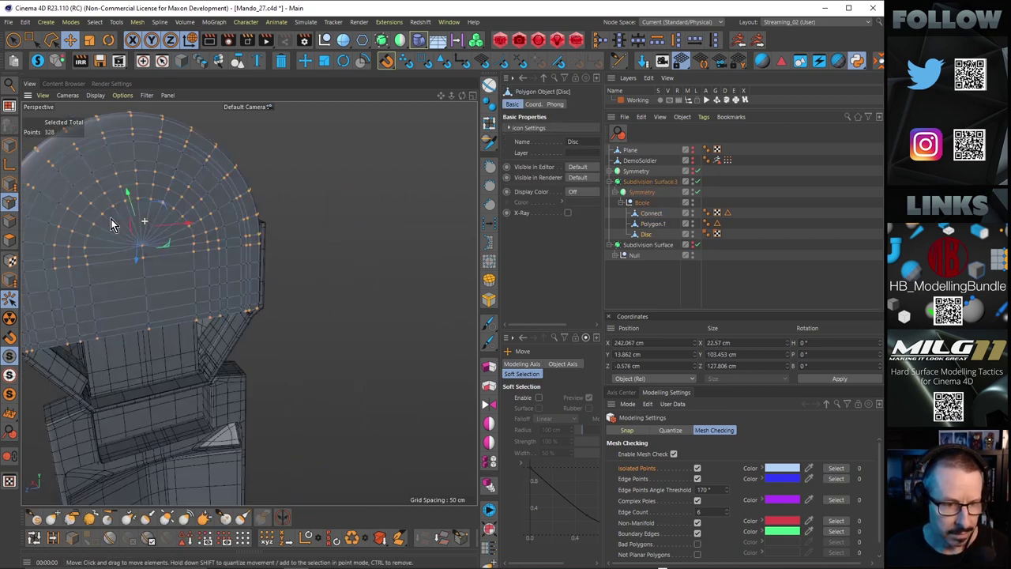
middle_click_drag(111, 219, 231, 251, "alt")
left_click_drag(230, 255, 198, 252, "alt")
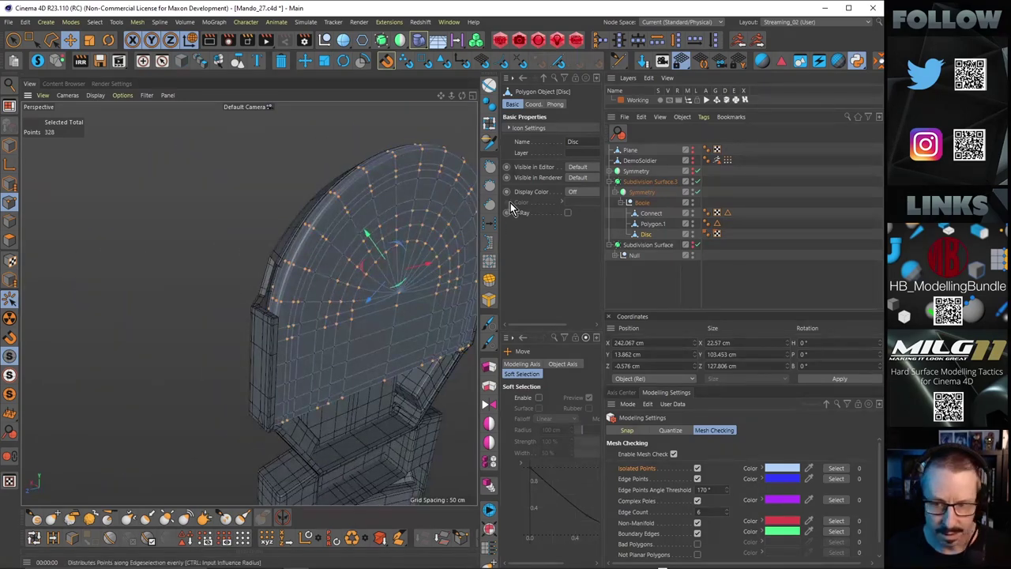
left_click(38, 61)
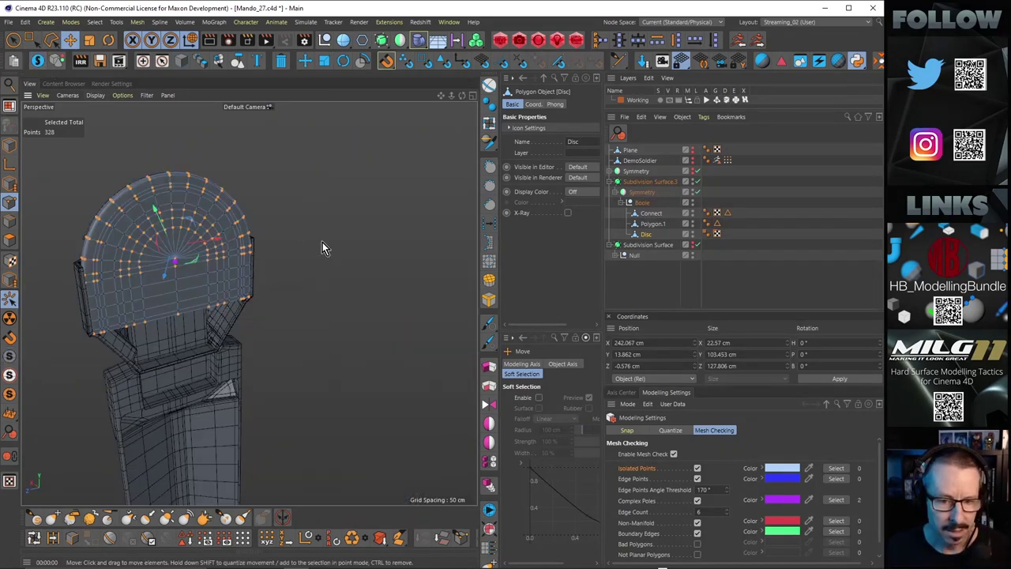
left_click(697, 183)
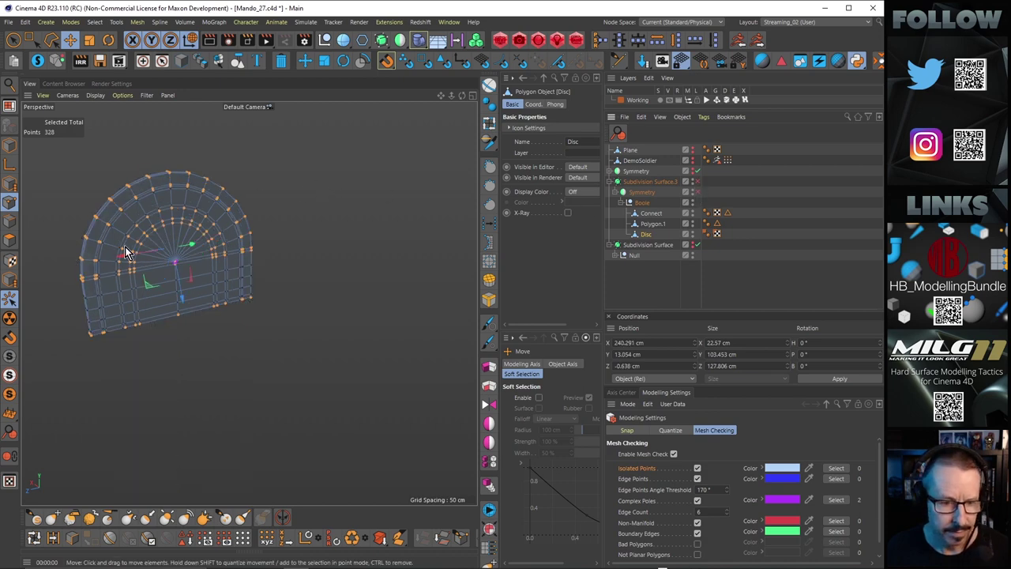
Step: Select the Disc's polygons inside the inner arch on the grooved side, down to its straight edge
left_click_drag(364, 241, 265, 252, "alt")
middle_click_drag(264, 247, 288, 245, "alt")
right_click_drag(288, 245, 309, 242, "alt")
left_click_drag(309, 242, 245, 272, "alt")
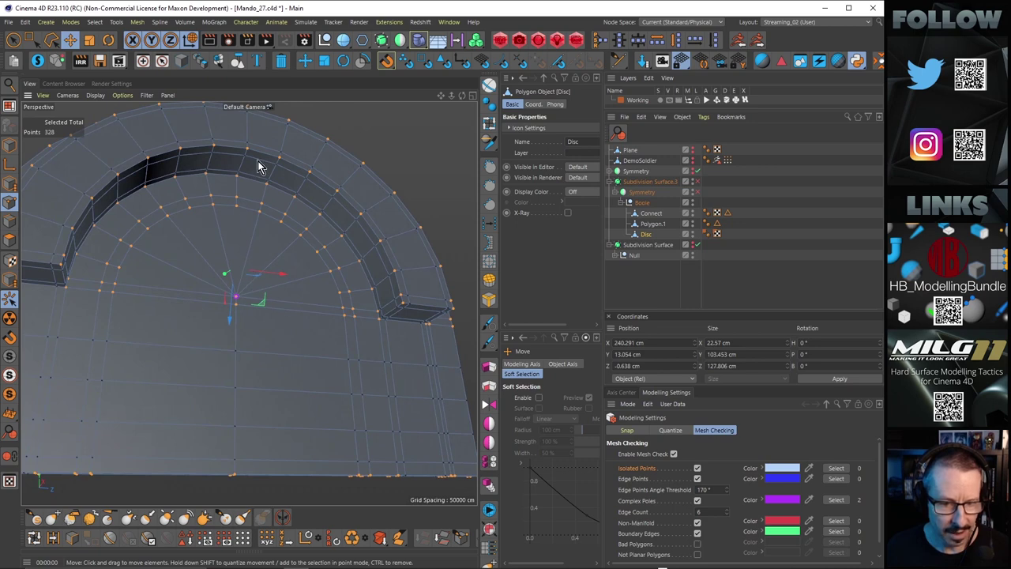
scroll(226, 273, "down", 10)
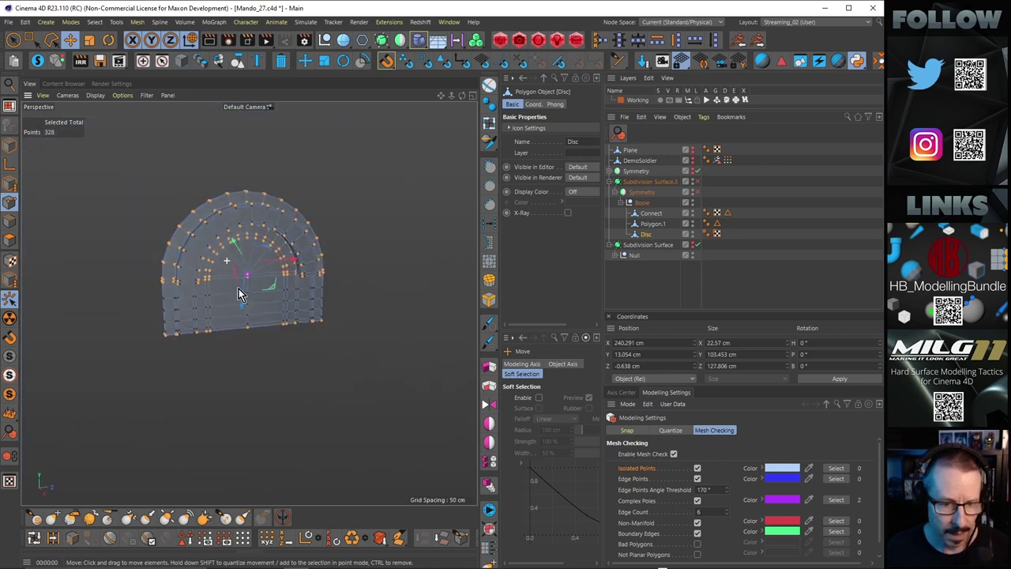
left_click_drag(241, 294, 164, 218, "alt")
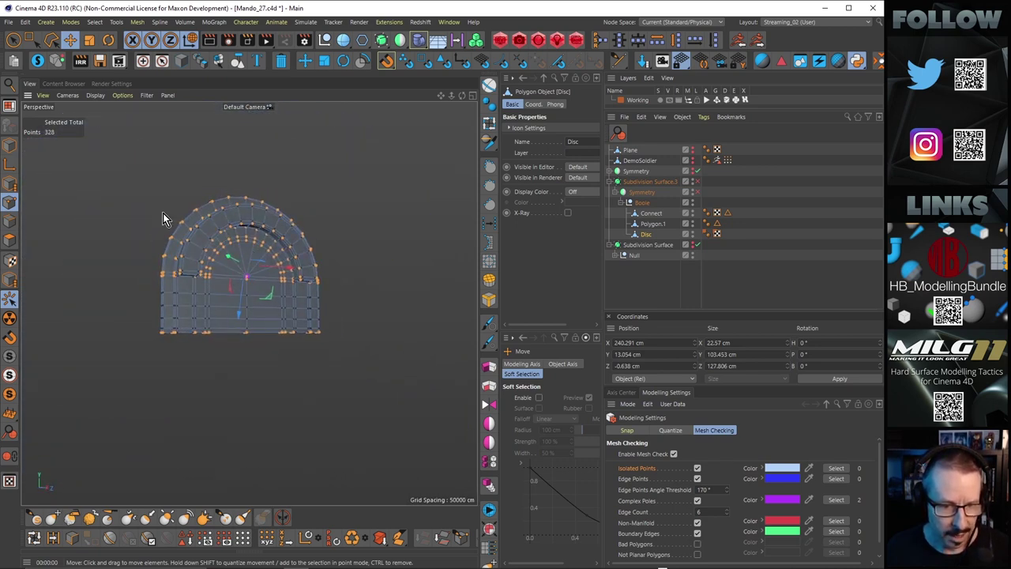
left_click(12, 40)
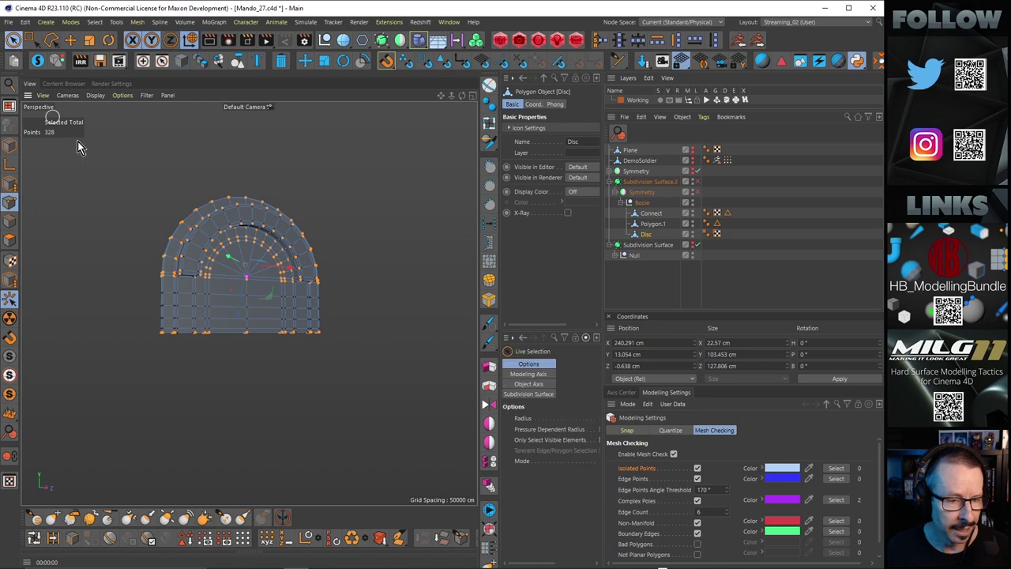
left_click(11, 240)
scroll(247, 279, "up", 4)
mouse_move(268, 275)
left_mouse_down()
mouse_move(231, 279)
mouse_move(233, 335)
mouse_move(268, 264)
mouse_move(224, 319)
mouse_move(233, 361)
mouse_move(258, 357)
mouse_move(264, 319)
mouse_move(254, 223)
mouse_move(247, 254)
left_mouse_up()
left_click(262, 281)
Step: Add the matching inner-arch polygons on the Disc's flat side and its straight edge to the selection
left_click_drag(271, 384, 153, 279, "alt")
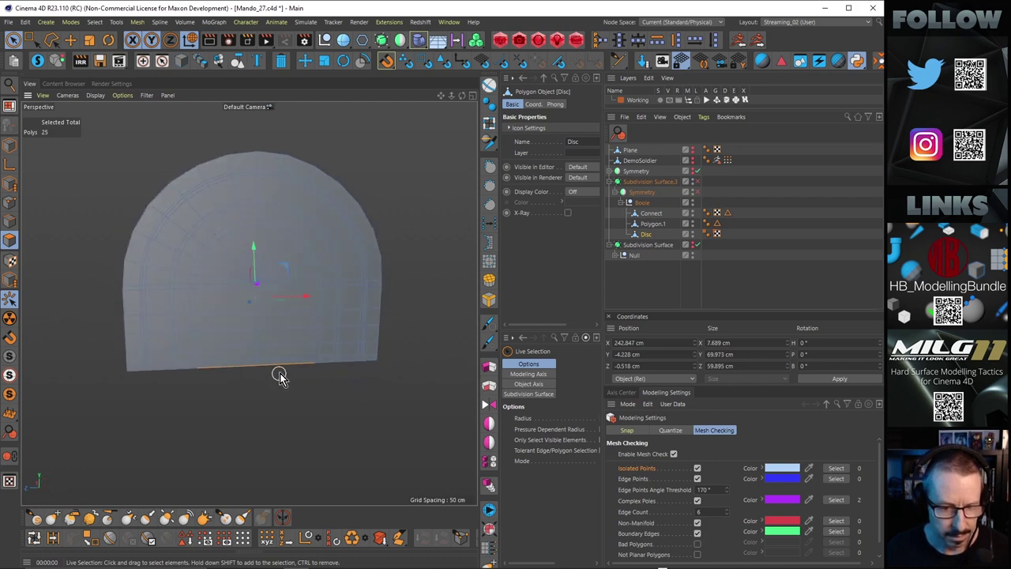
left_click_drag(274, 378, 275, 264)
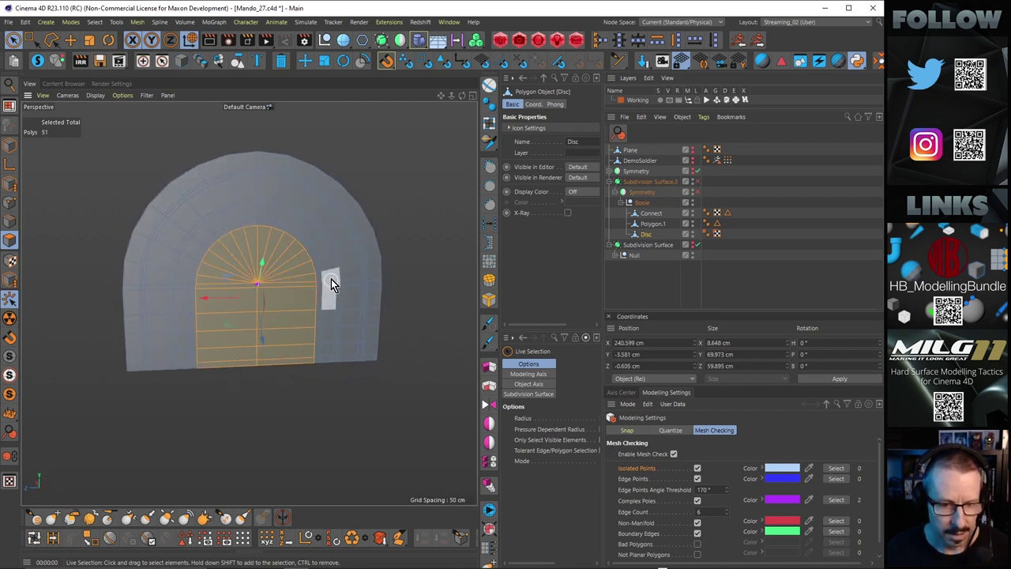
left_click_drag(331, 279, 24, 281, "alt")
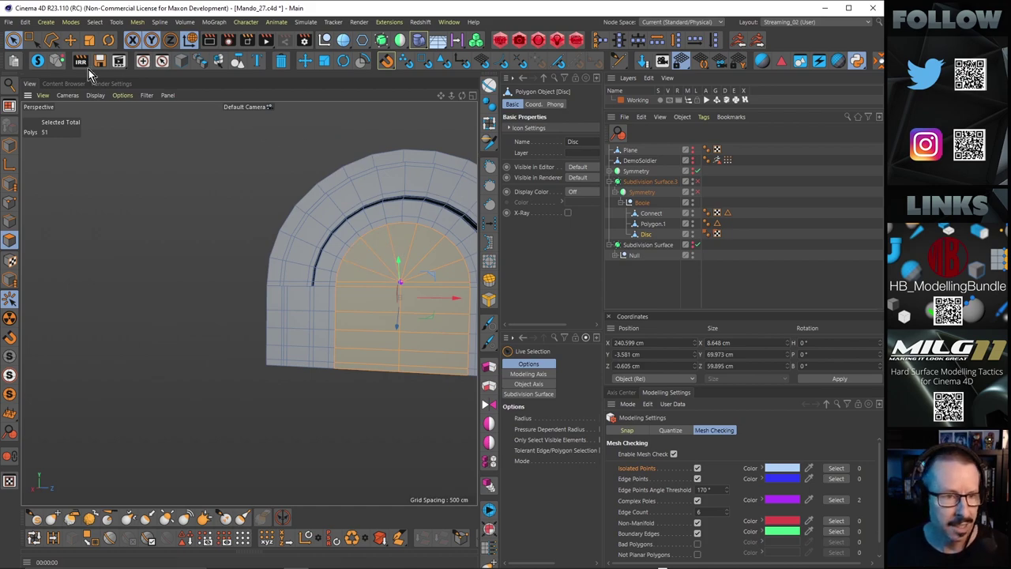
Step: End the Disc isolation and examine how the selected inner-arch polygons sit against the surrounding ear parts
left_click(37, 61)
left_click_drag(319, 246, 365, 185, "alt")
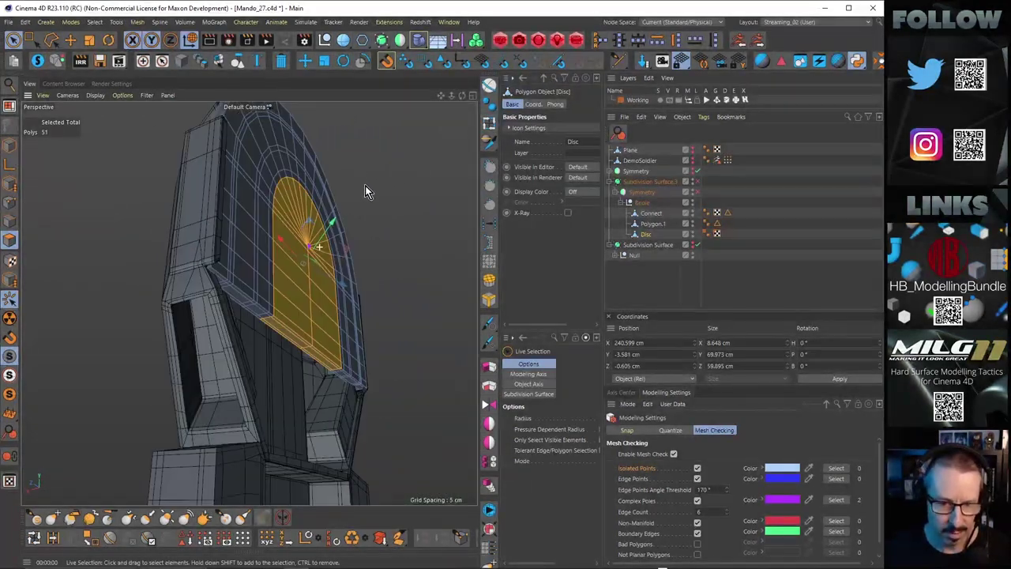
key("ctrl+shift+z")
key("ctrl+shift+z")
key("ctrl+shift+z")
key("ctrl+shift+z")
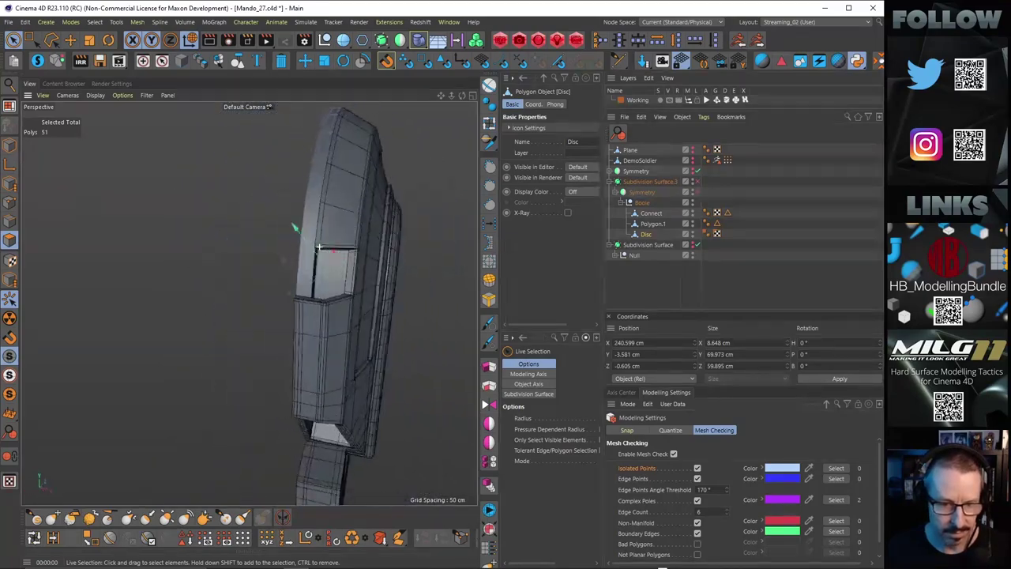
key("ctrl+shift+z")
key("ctrl+shift+z")
key("ctrl+shift+z")
key("ctrl+shift+z")
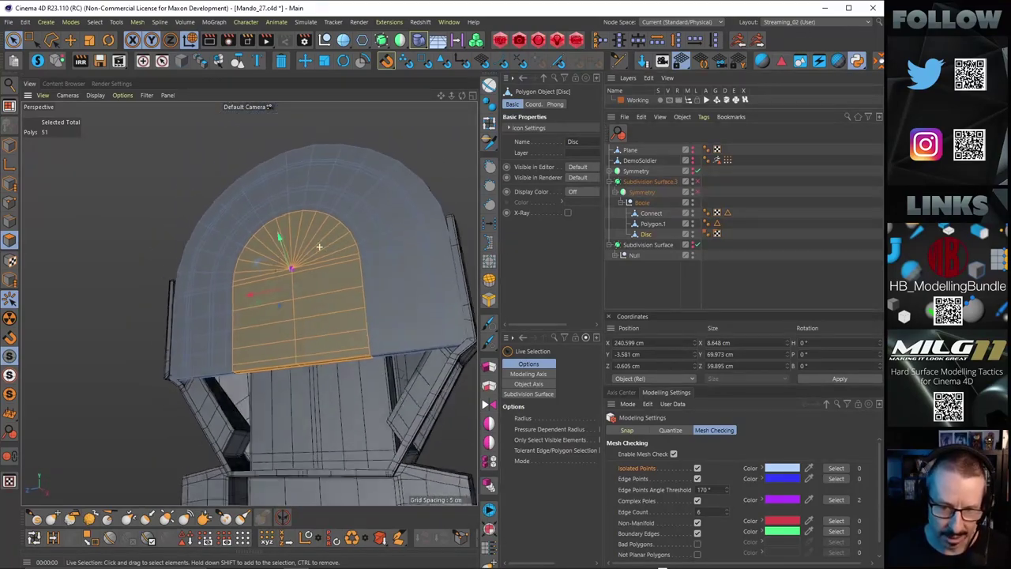
Step: Grow the Disc's inner-arch polygon selection outward by one ring
key("ctrl+shift+z")
key("ctrl+shift+z")
key("ctrl+shift+z")
key("ctrl+shift+z")
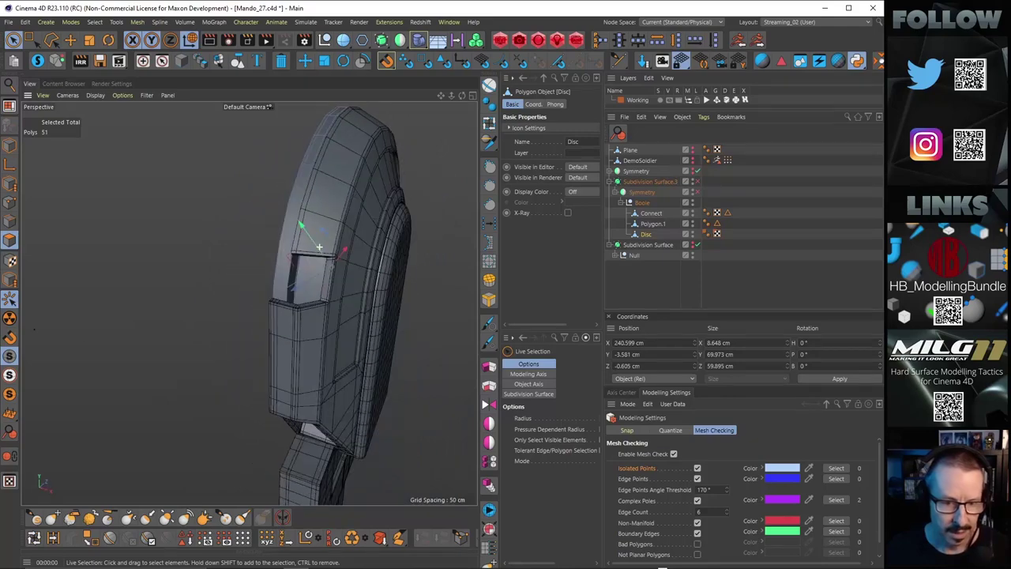
key("ctrl+shift+z")
key("ctrl+shift+z")
key("ctrl+shift+z")
key("ctrl+shift+z")
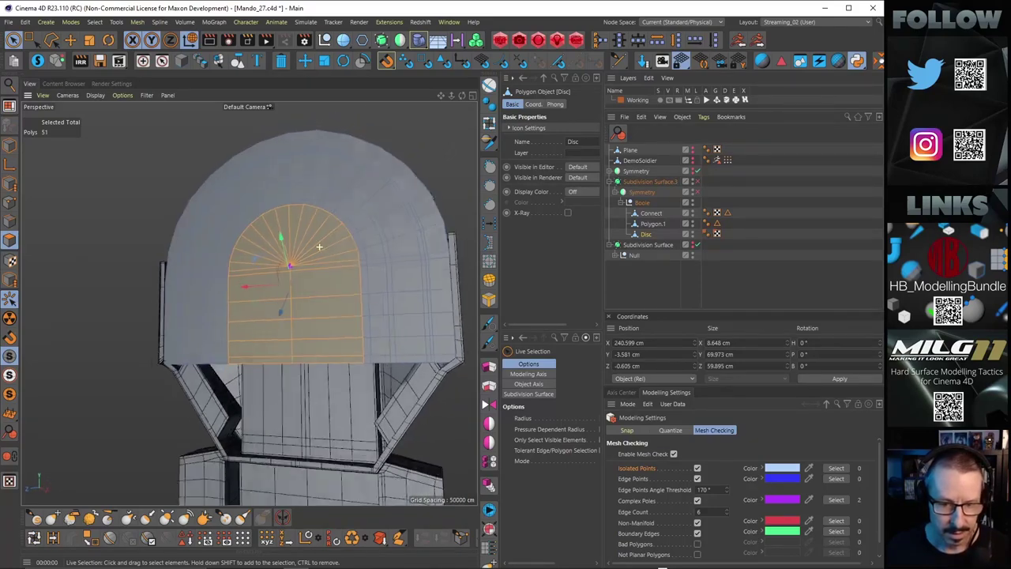
key("u")
key("y")
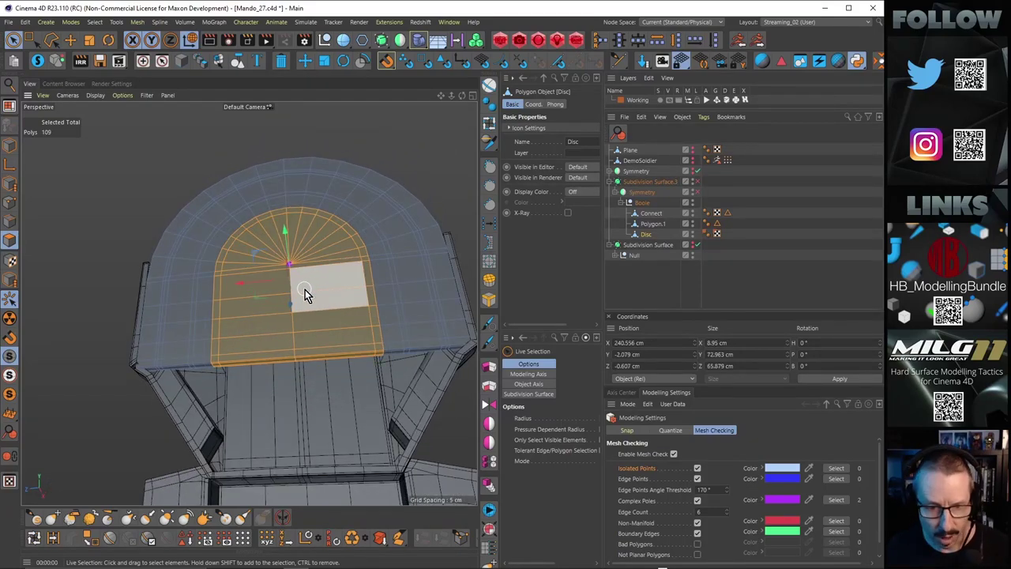
Step: Try growing the Disc's arch selection by three more rings and check its reach at the straight edge
key("u")
key("y")
key("u")
key("y")
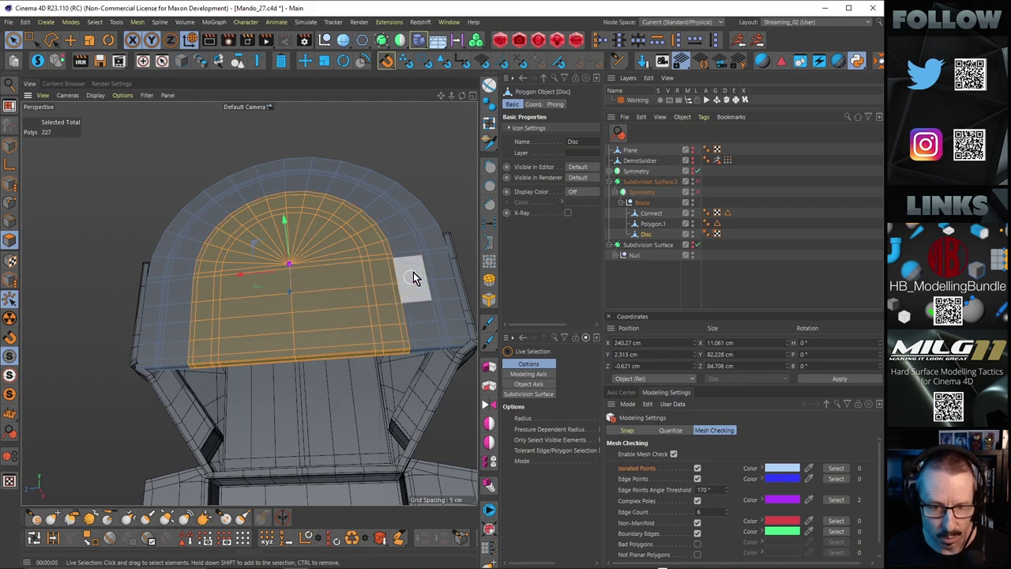
middle_click_drag(410, 247, 345, 300, "alt")
left_click_drag(345, 300, 298, 368, "alt")
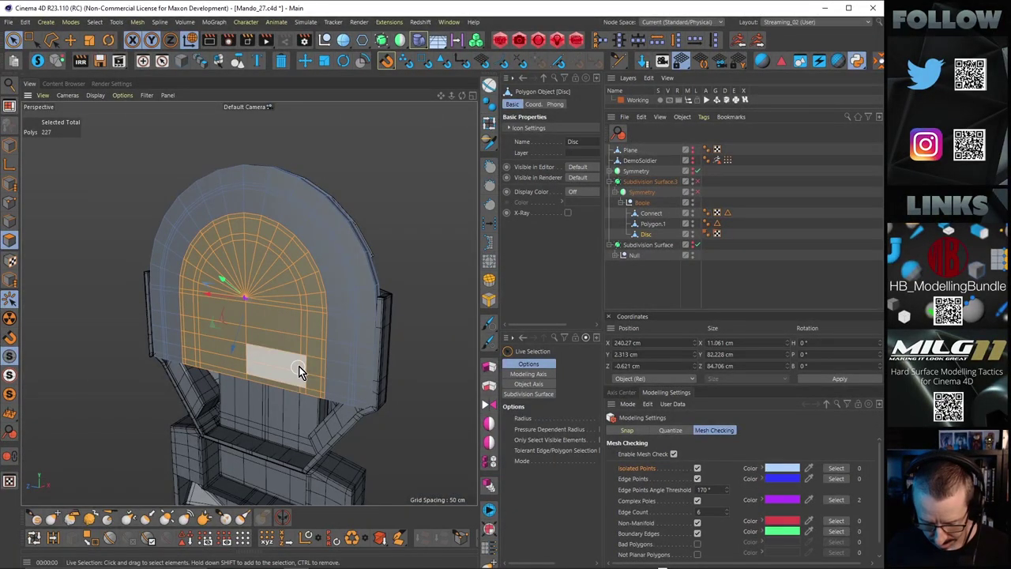
key("u")
key("y")
left_click_drag(349, 282, 378, 146, "alt")
right_click_drag(347, 332, 384, 303, "alt")
left_click_drag(325, 258, 328, 244, "alt")
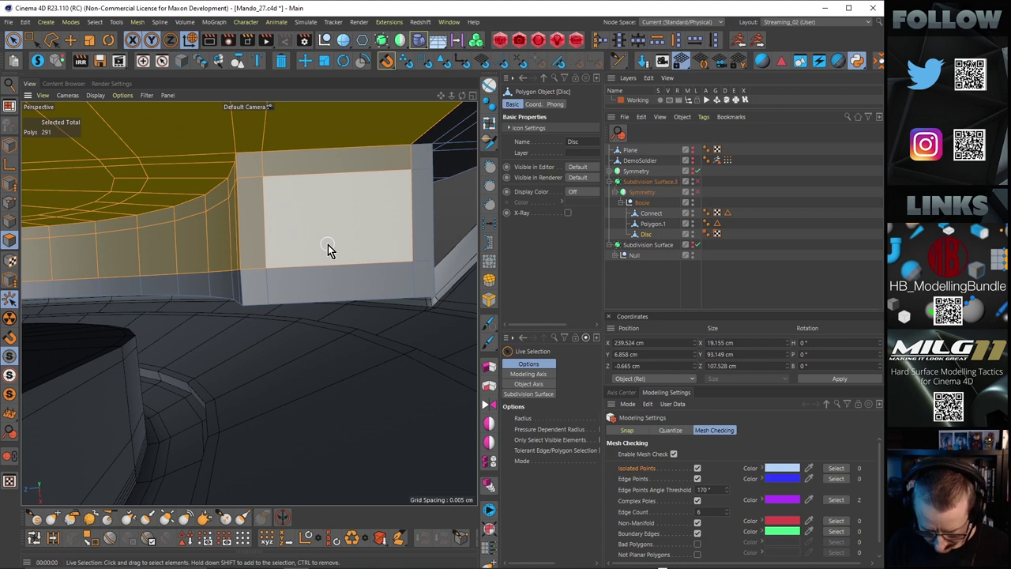
Step: Shrink the Disc's polygon selection by three rings
key("u")
key("k")
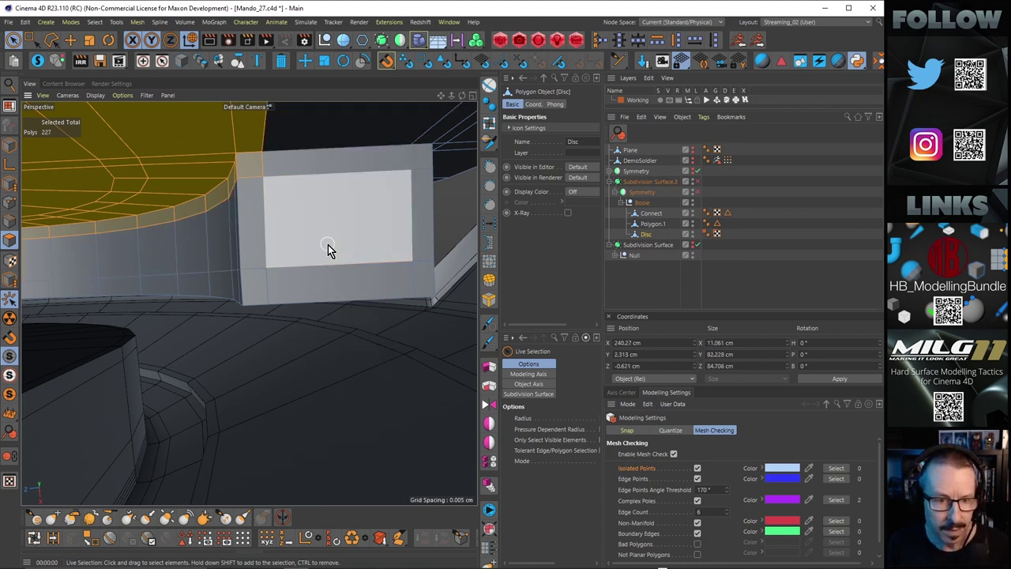
key("u")
key("k")
middle_click_drag(343, 243, 329, 268, "alt")
left_click_drag(330, 268, 280, 238, "alt")
key("u")
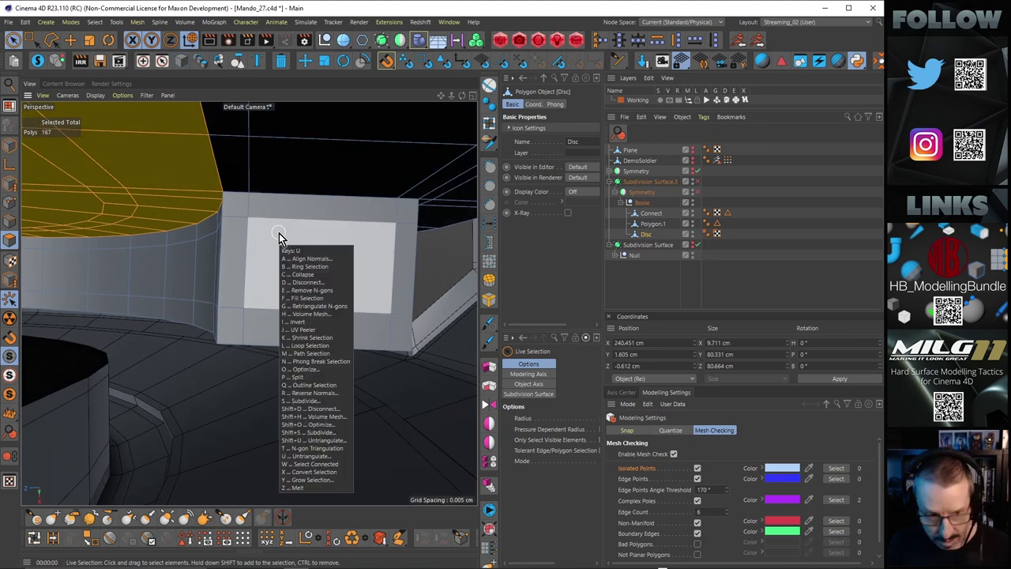
key("k")
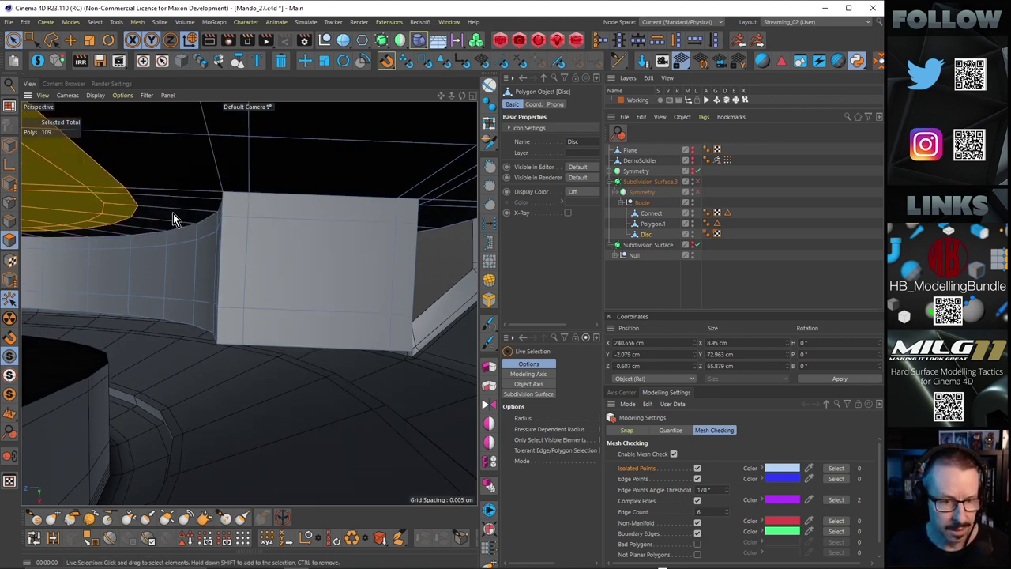
Step: Delete the selected inner-arch polygons from the Disc and turn on Subdivision Surface.3
left_click_drag(176, 211, 203, 268, "alt")
right_click_drag(203, 268, 72, 277, "alt")
left_click_drag(150, 274, 180, 329, "alt")
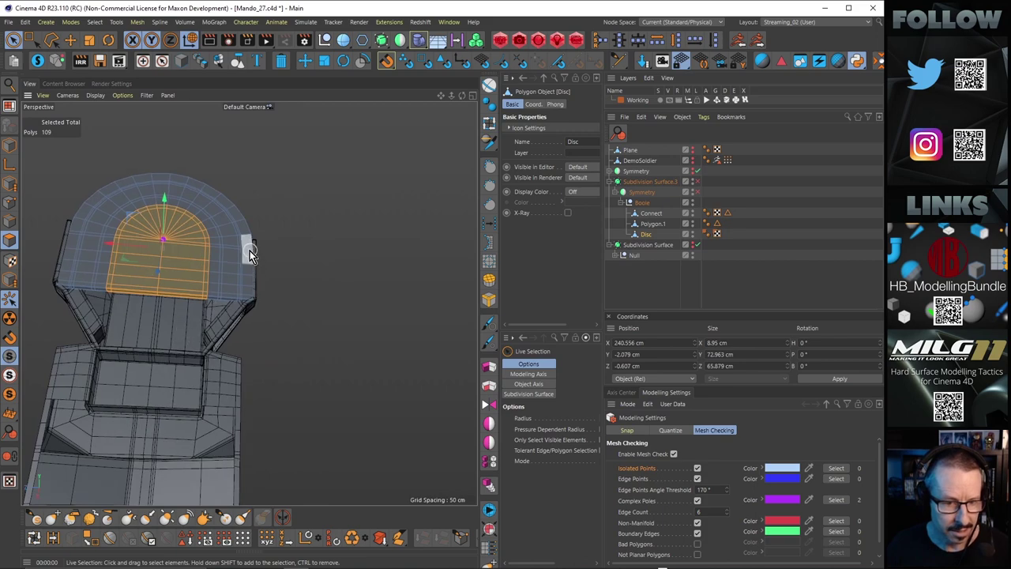
scroll(270, 224, "up", 5)
key("Delete")
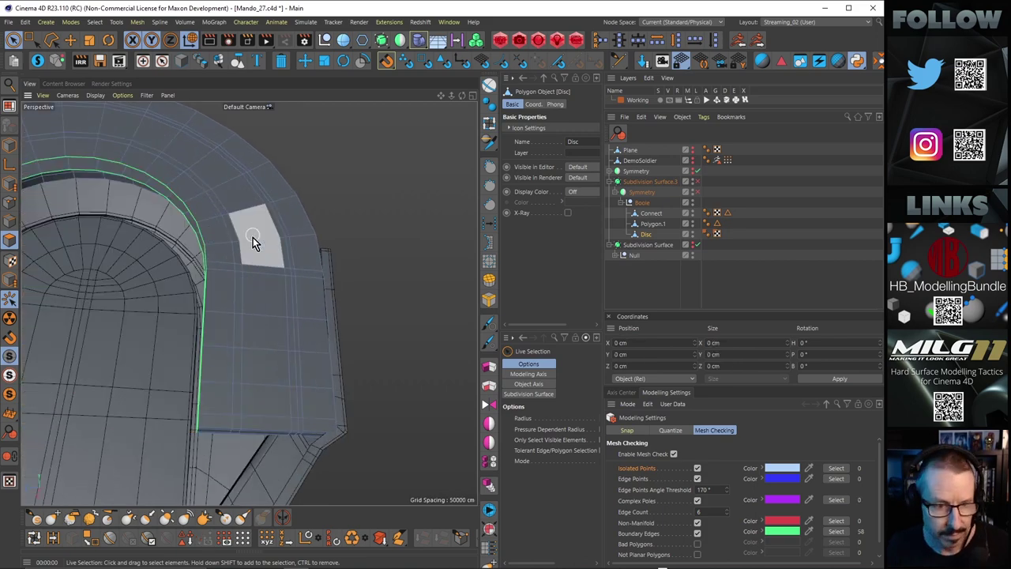
left_click_drag(253, 237, 327, 301, "alt")
key("q")
Step: Disable mesh checking and select the open boundary edges along the inner arch on both faces of the Disc
left_click(70, 41)
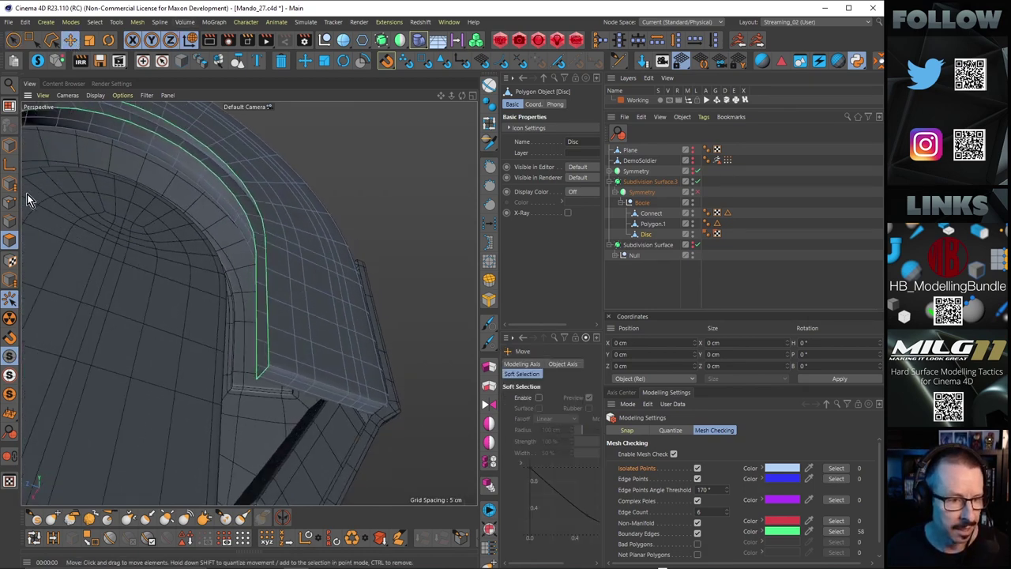
left_click(10, 222)
left_click(271, 369)
left_click_drag(272, 369, 356, 282, "alt")
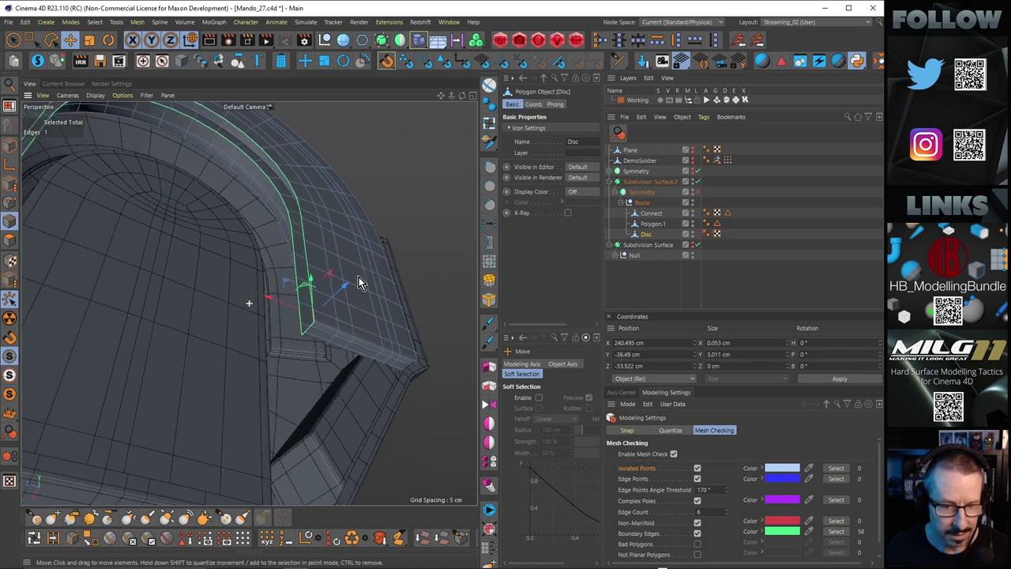
left_click(673, 454)
left_click_drag(248, 302, 406, 298, "alt")
left_click_drag(279, 227, 89, 214, "alt")
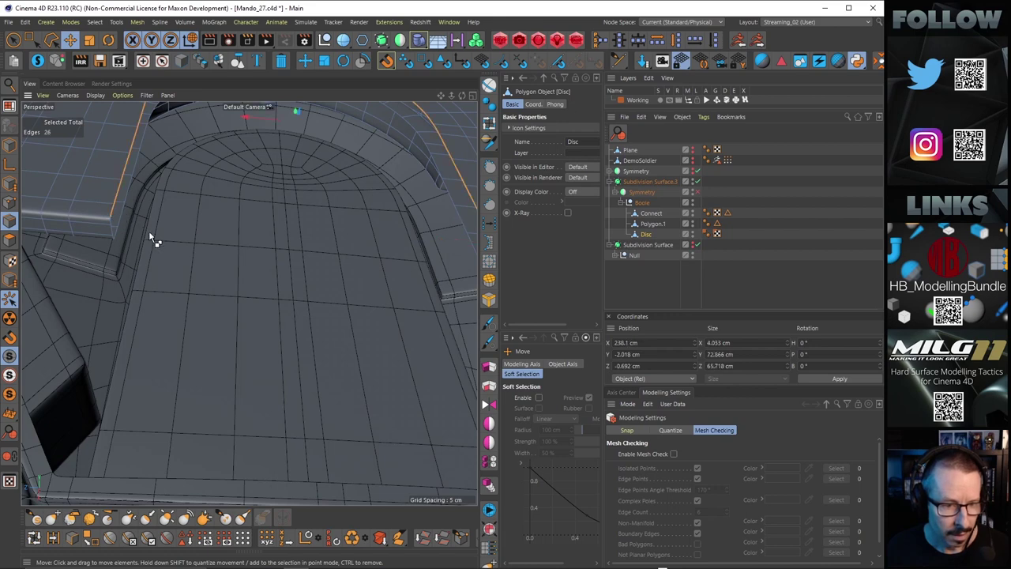
left_click(119, 236, "shift")
left_click_drag(187, 232, 351, 274, "alt")
double_click(445, 270, "shift")
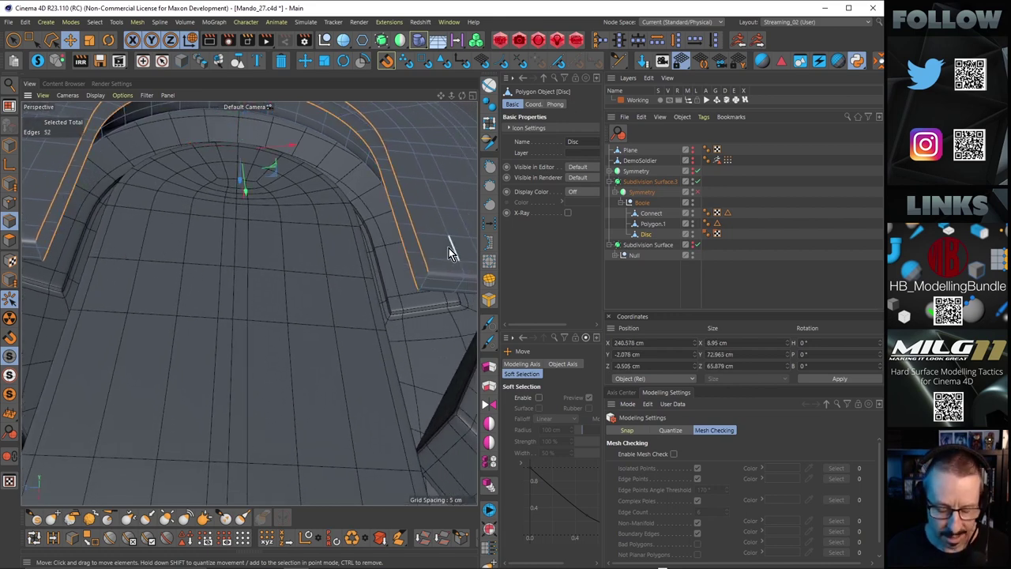
Step: Bridge the two selected boundary edge runs with a strip of polygons using Stitch and Sew
key("m")
key("p")
left_click_drag(440, 268, 447, 256, "alt")
left_click_drag(404, 196, 383, 232, "alt")
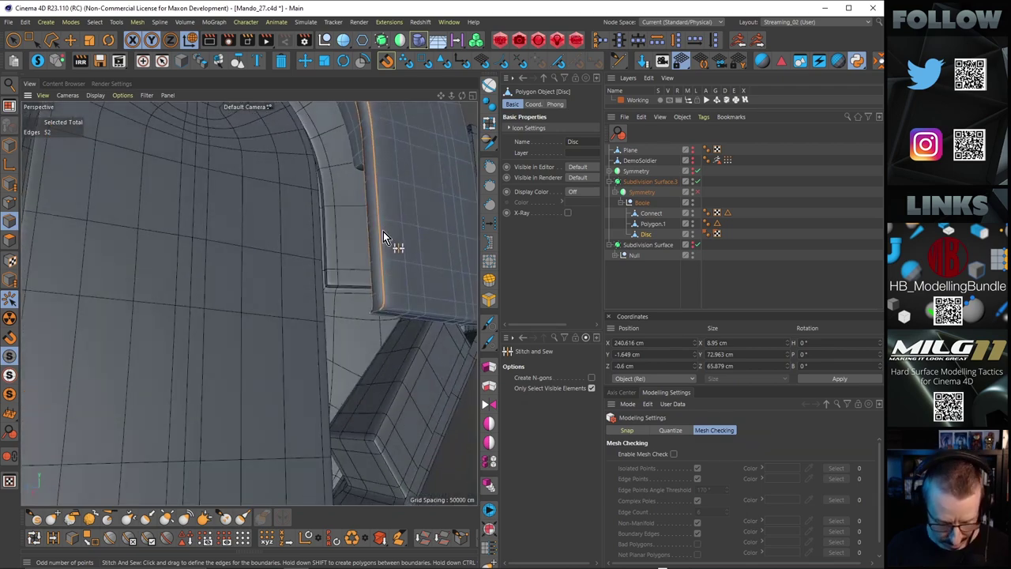
key("Return")
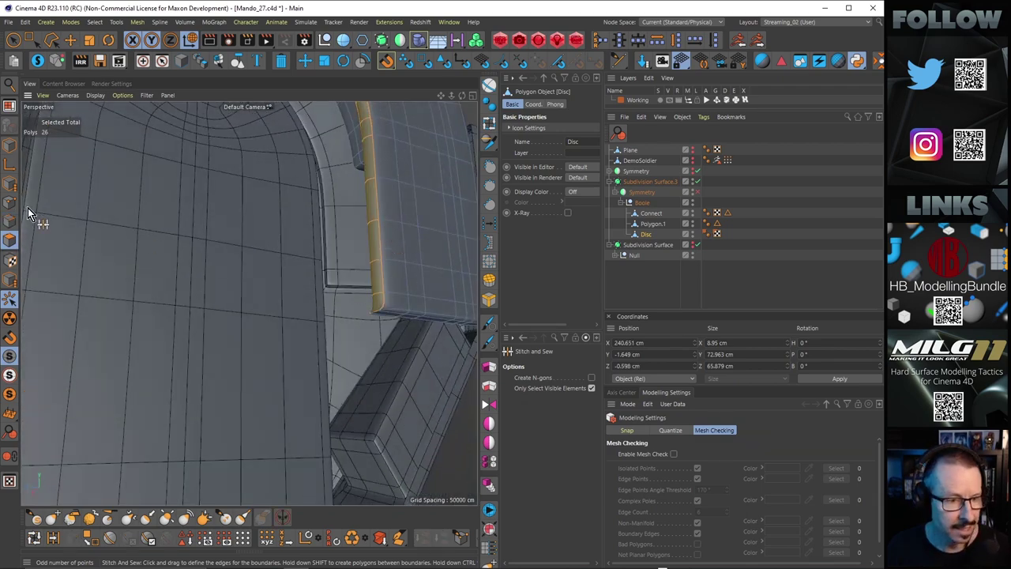
Step: Add two loop cuts along the new arch strip, one near each long side
left_click_drag(408, 225, 308, 172, "alt")
left_click_drag(95, 346, 111, 331, "alt")
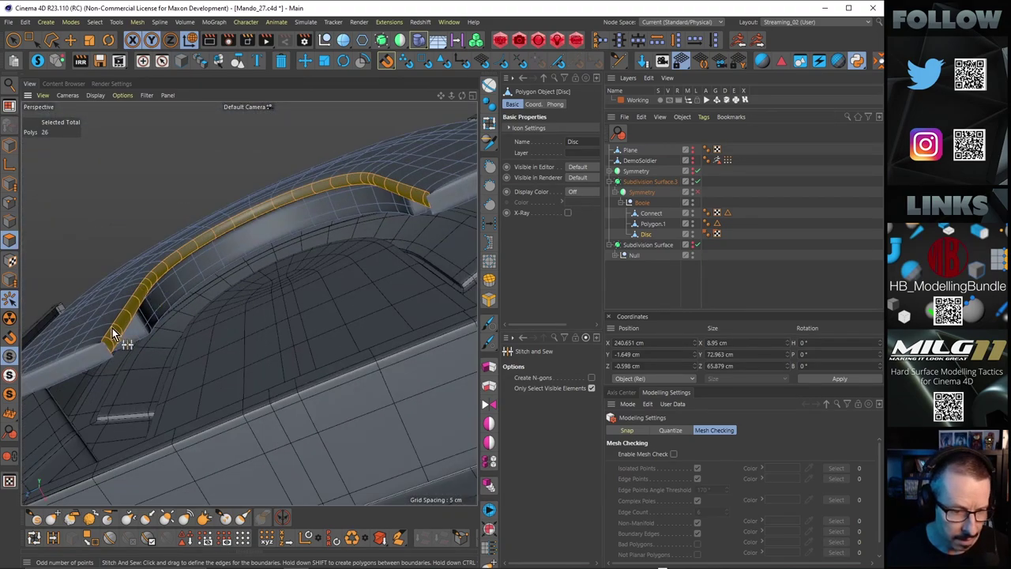
right_click_drag(110, 330, 130, 326, "alt")
left_click_drag(117, 337, 145, 387, "alt")
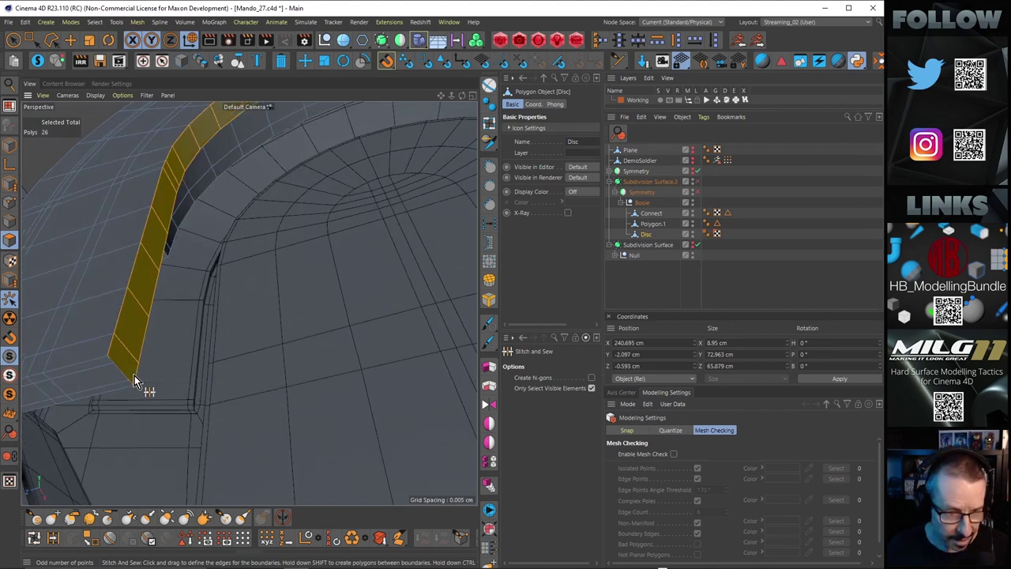
left_click_drag(125, 355, 106, 353, "alt")
key("k")
key("l")
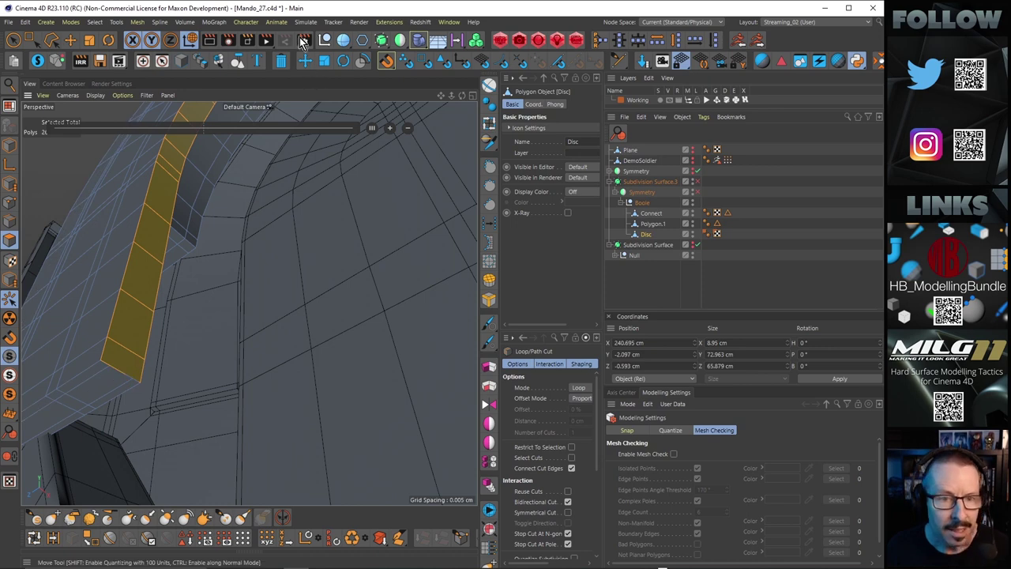
left_click(119, 369)
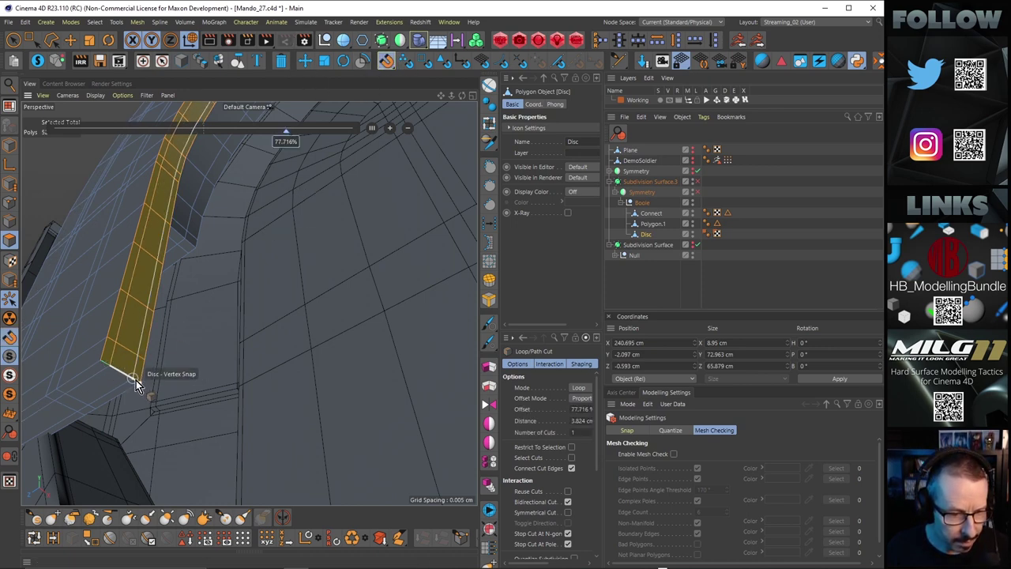
left_click(136, 380)
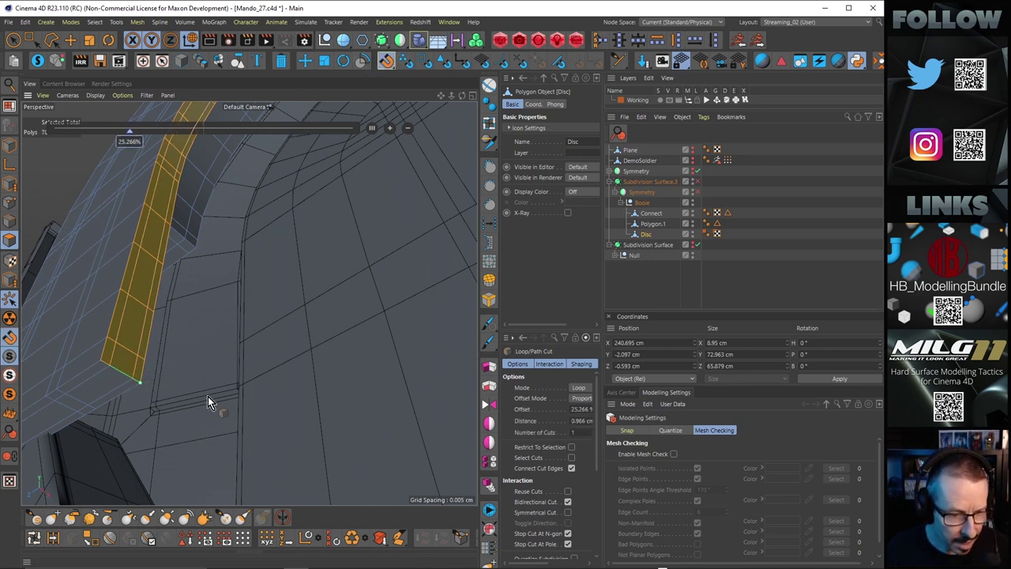
Step: Select the points at one end of the arch strip, on the Disc's straight edge, and merge the overlapping ones
left_click(31, 39)
left_click(10, 183)
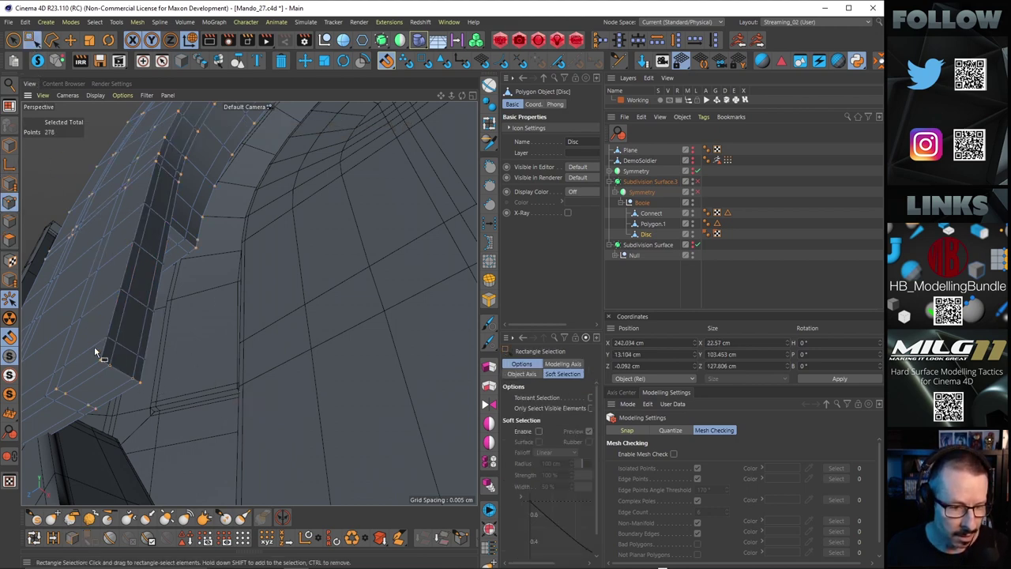
right_click_drag(112, 366, 83, 398, "alt")
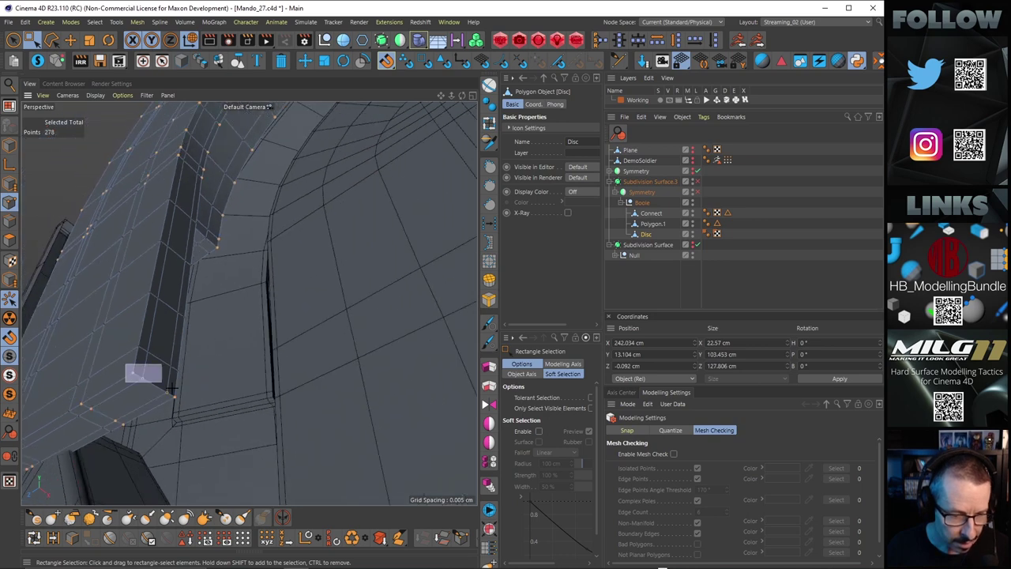
left_click_drag(171, 389, 191, 408)
mouse_move(191, 408)
left_mouse_down("alt")
mouse_move(170, 389)
mouse_move(174, 406)
mouse_move(168, 371)
mouse_move(196, 411)
left_mouse_up("alt")
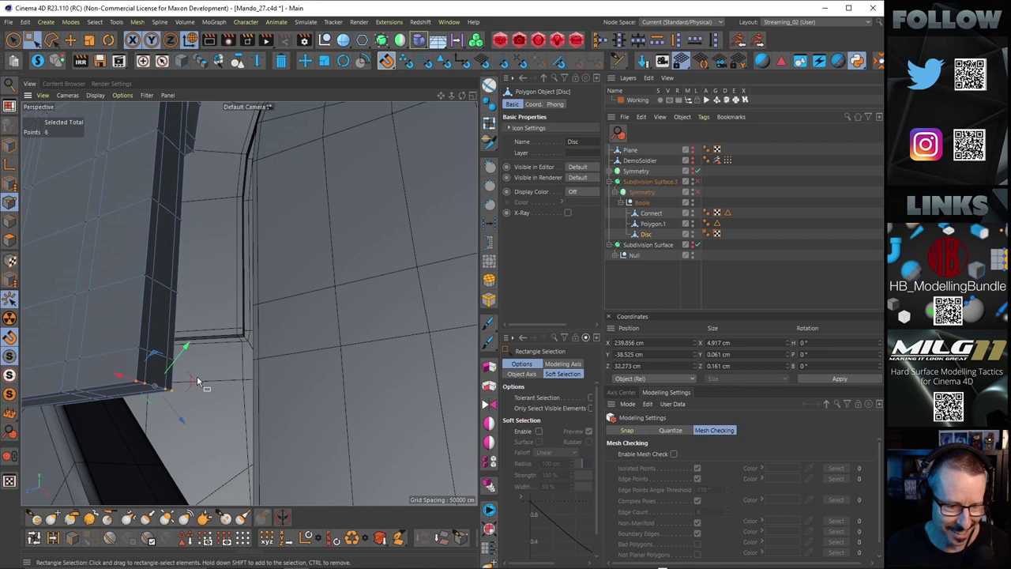
right_click(205, 321)
left_click(237, 352)
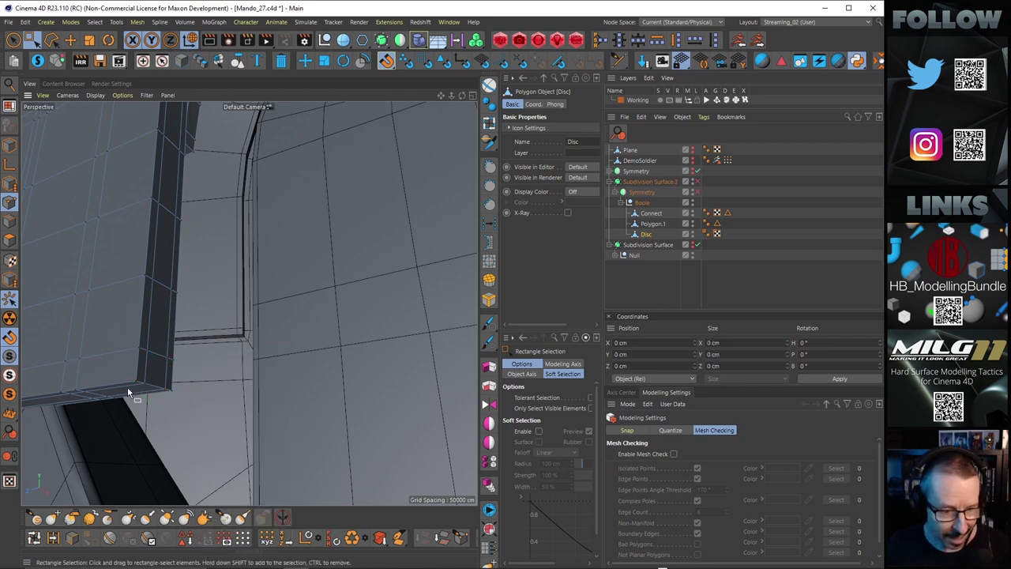
left_click_drag(125, 375, 266, 452)
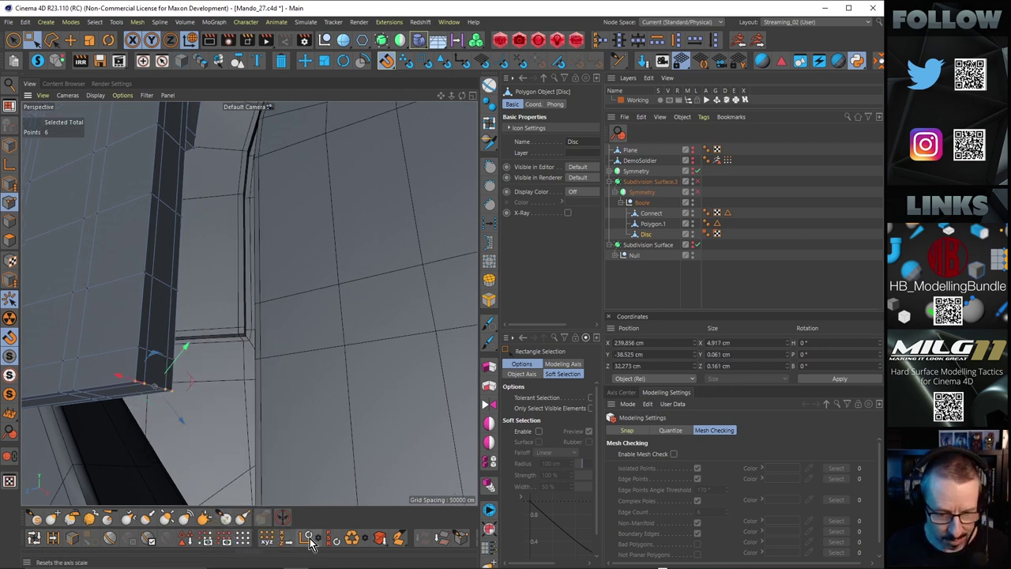
left_click(348, 540)
Step: Merge the overlapping points at the opposite end of the arch strip
right_click_drag(161, 362, 128, 368, "alt")
middle_click_drag(245, 354, 167, 346, "alt")
left_click_drag(167, 347, 371, 340, "alt")
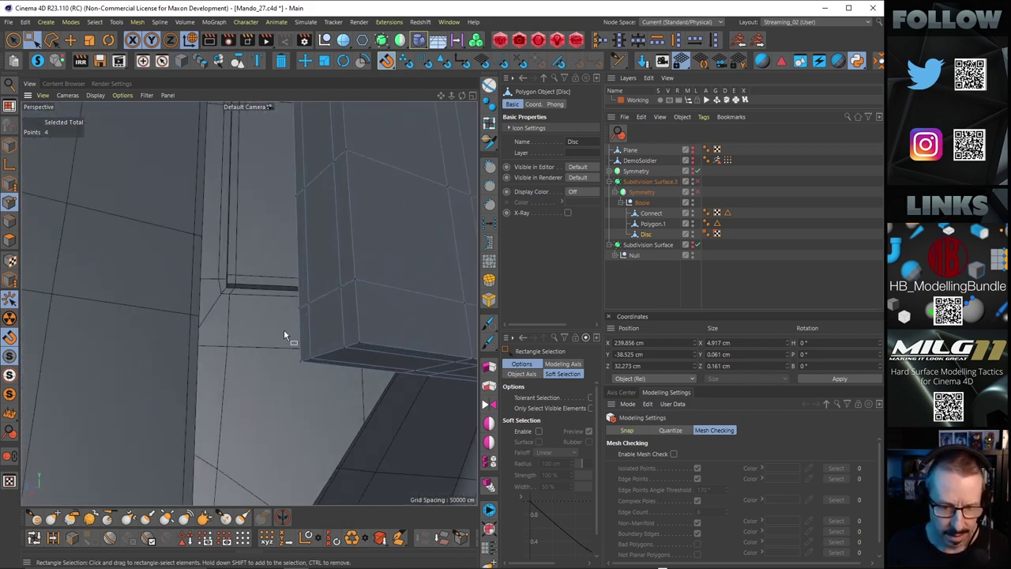
left_click_drag(282, 332, 372, 408)
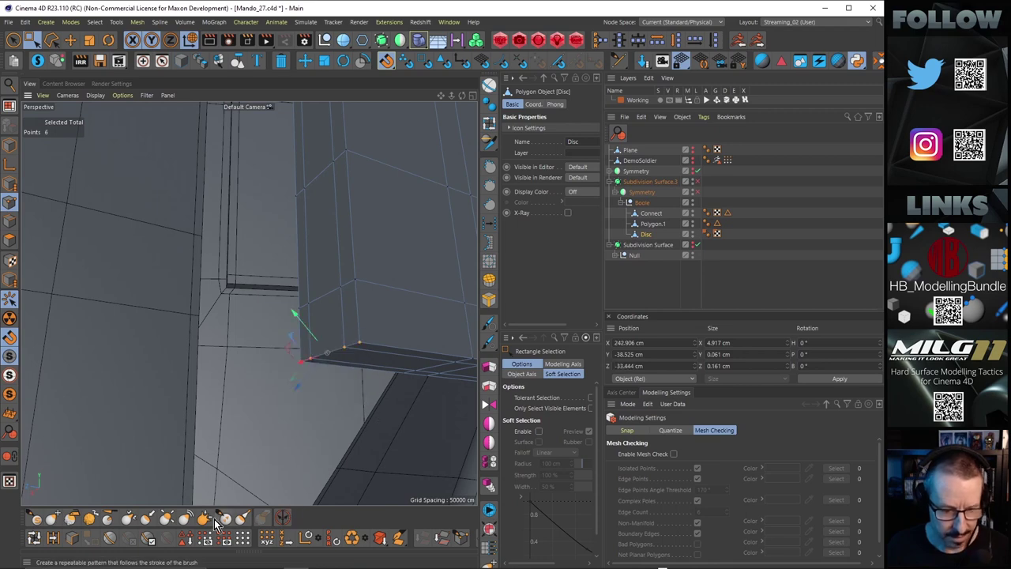
left_click(353, 538)
scroll(379, 339, "up", 3)
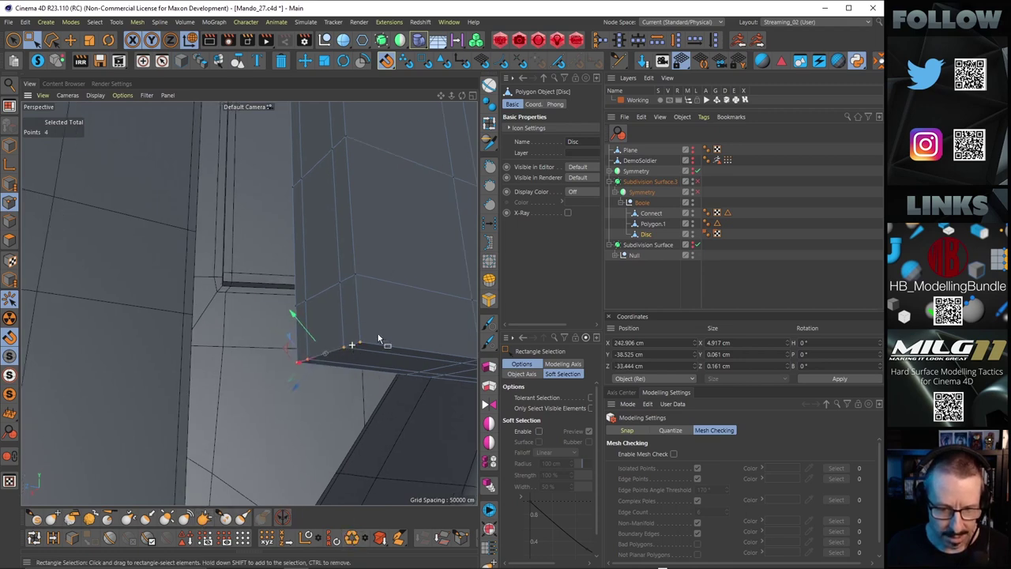
Step: Examine the Disc's rim and the surrounding ear parts, including the side recess, with Subdivision Surface.3 on
left_click_drag(385, 316, 411, 343, "alt")
right_click_drag(399, 323, 314, 325, "alt")
mouse_move(314, 328)
left_mouse_down("alt")
mouse_move(291, 335)
mouse_move(288, 323)
mouse_move(323, 329)
left_mouse_up("alt")
right_click_drag(323, 329, 222, 329, "alt")
left_click_drag(222, 329, 174, 178, "alt")
left_click_drag(213, 191, 241, 261, "alt")
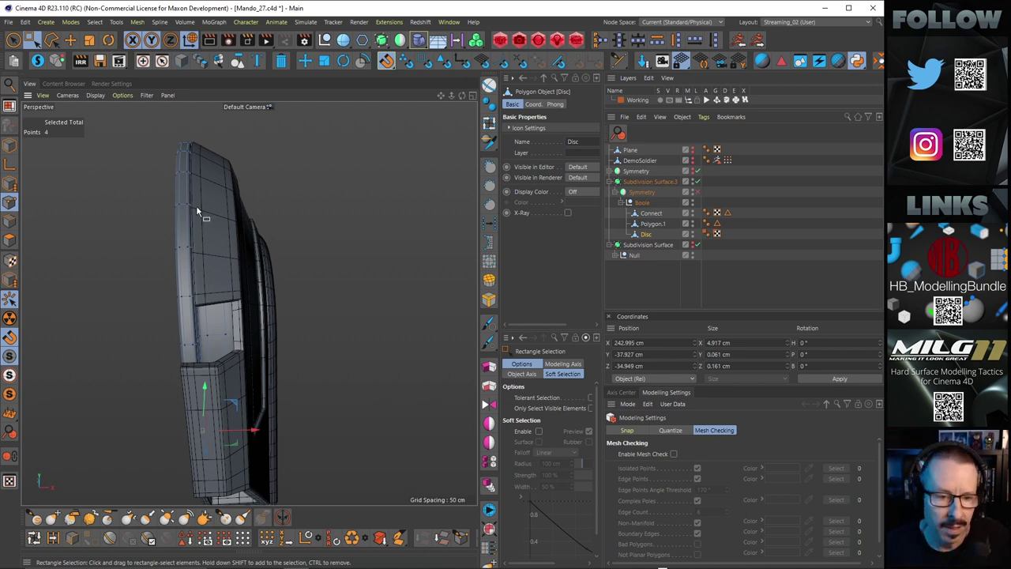
left_click_drag(210, 217, 380, 184, "alt")
right_click_drag(269, 247, 314, 237, "alt")
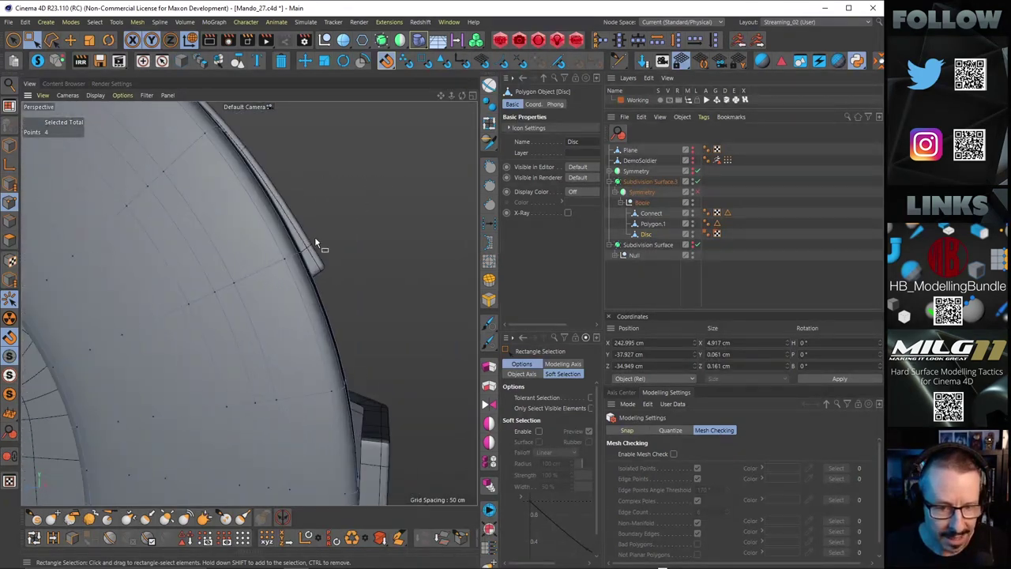
mouse_move(296, 234)
left_mouse_down("alt")
mouse_move(211, 263)
mouse_move(77, 265)
mouse_move(302, 287)
mouse_move(308, 244)
mouse_move(287, 237)
left_mouse_up("alt")
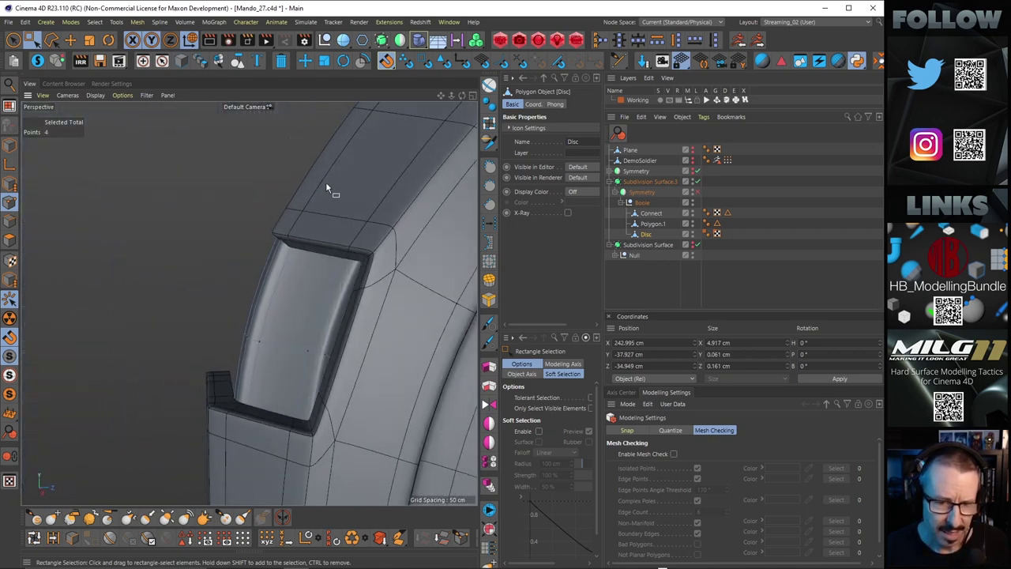
left_click_drag(339, 174, 206, 166, "alt")
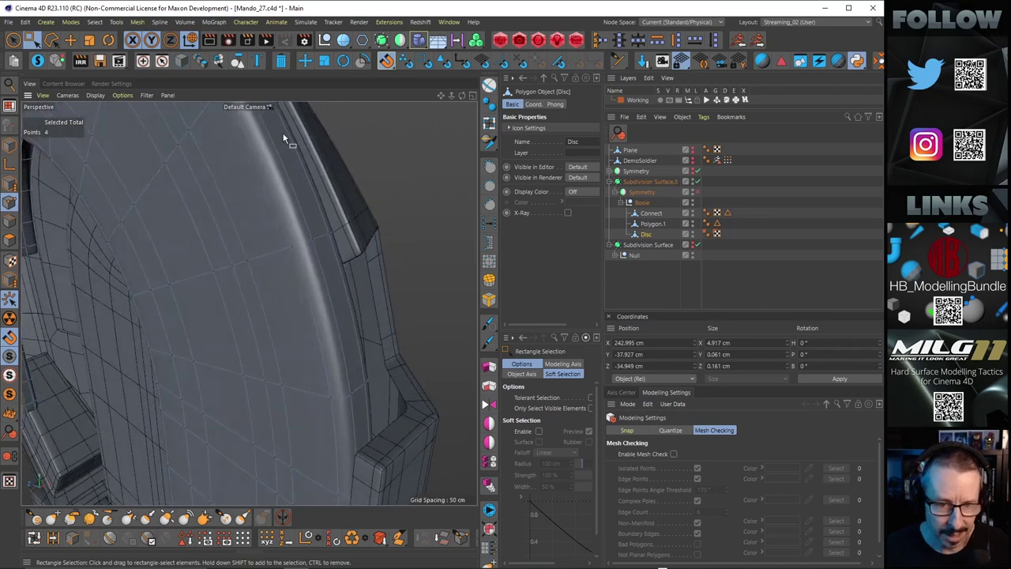
left_click_drag(352, 254, 203, 271, "alt")
scroll(285, 251, "down", 5)
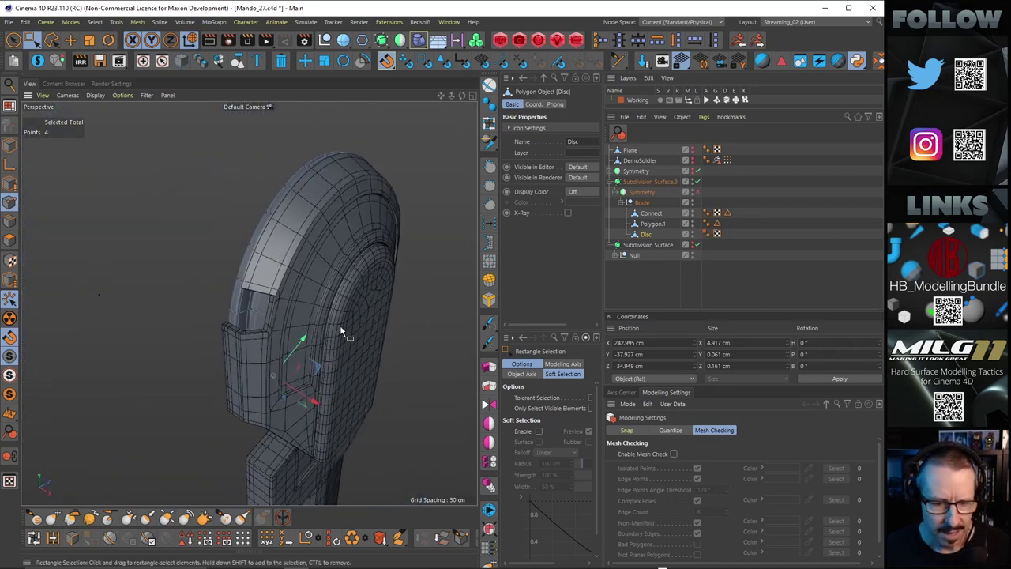
Step: Dissolve the edge loops running along the face of the Disc's arch near its inner edge
left_click_drag(343, 332, 553, 217, "alt")
left_click_drag(332, 222, 447, 158, "alt")
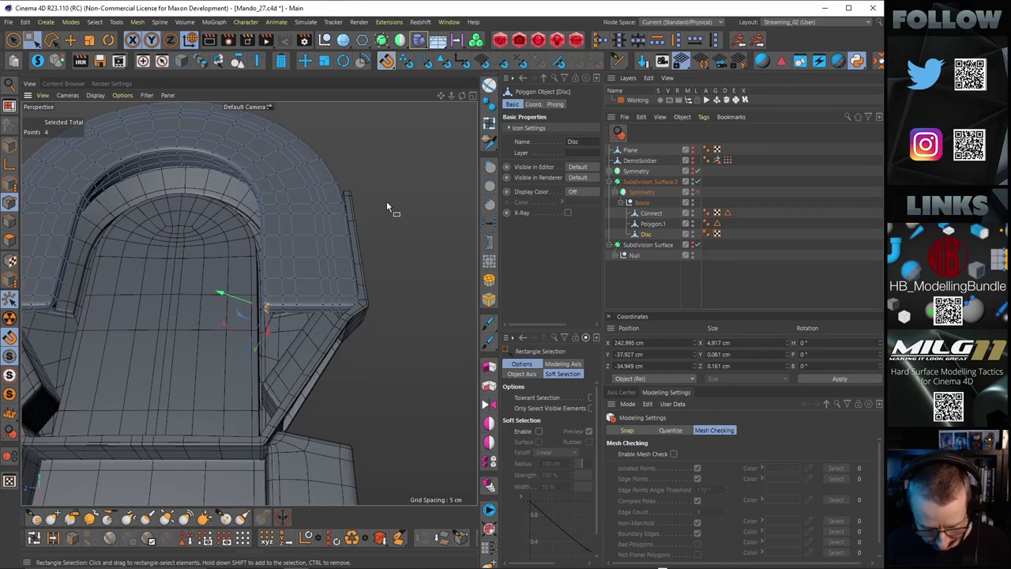
key("Return")
key("e")
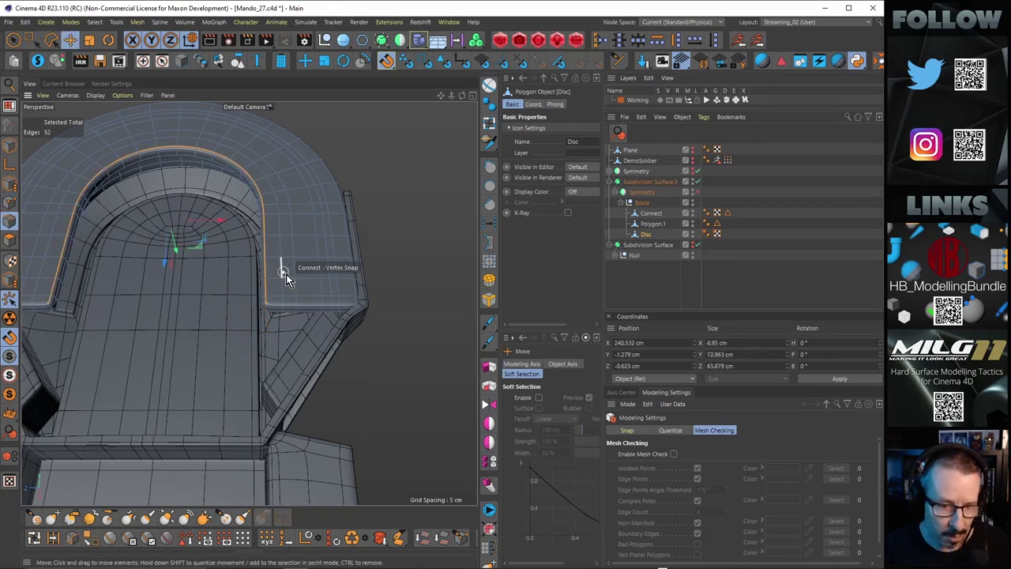
double_click(283, 271)
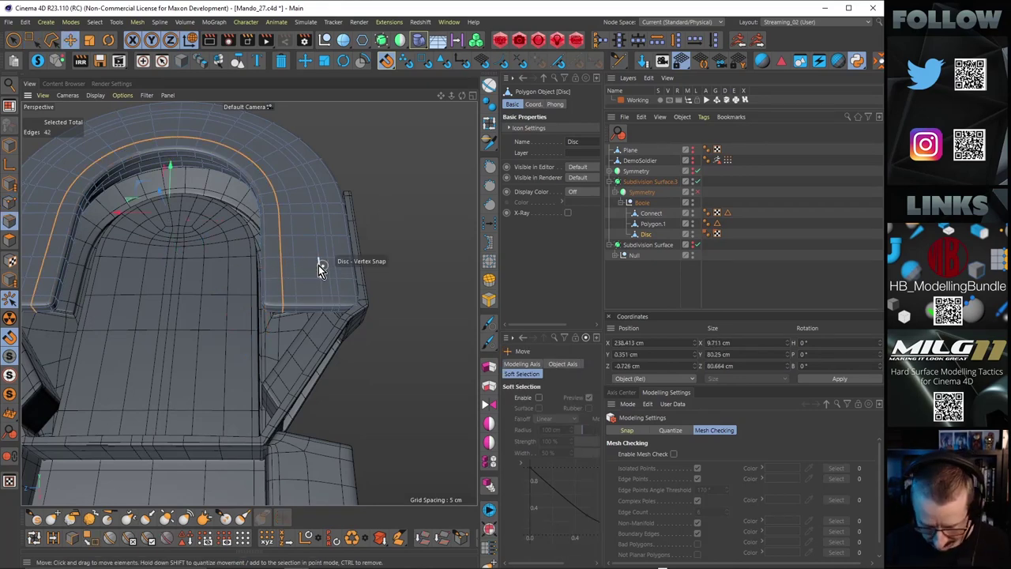
key("n")
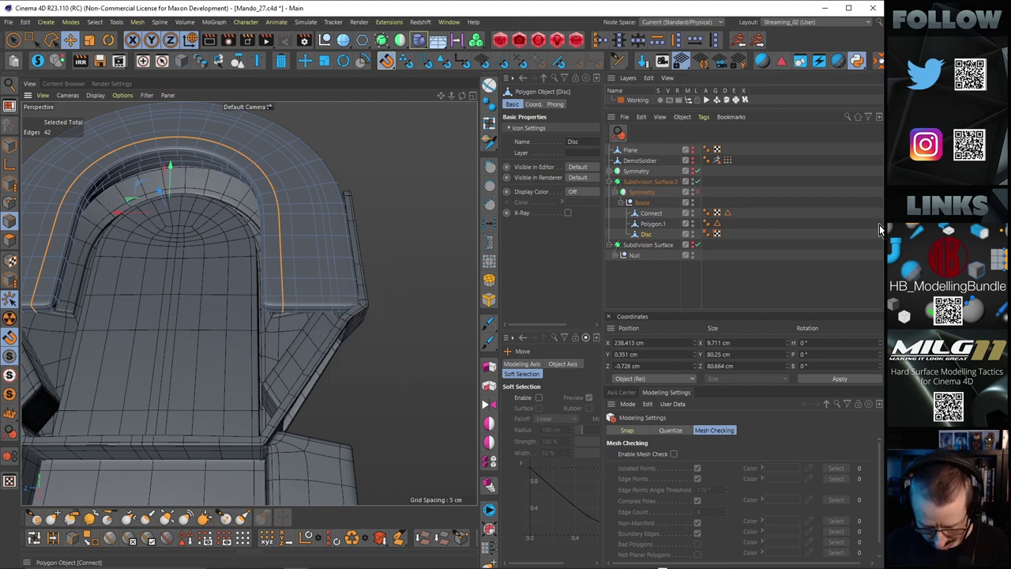
key("ctrl+shift+a")
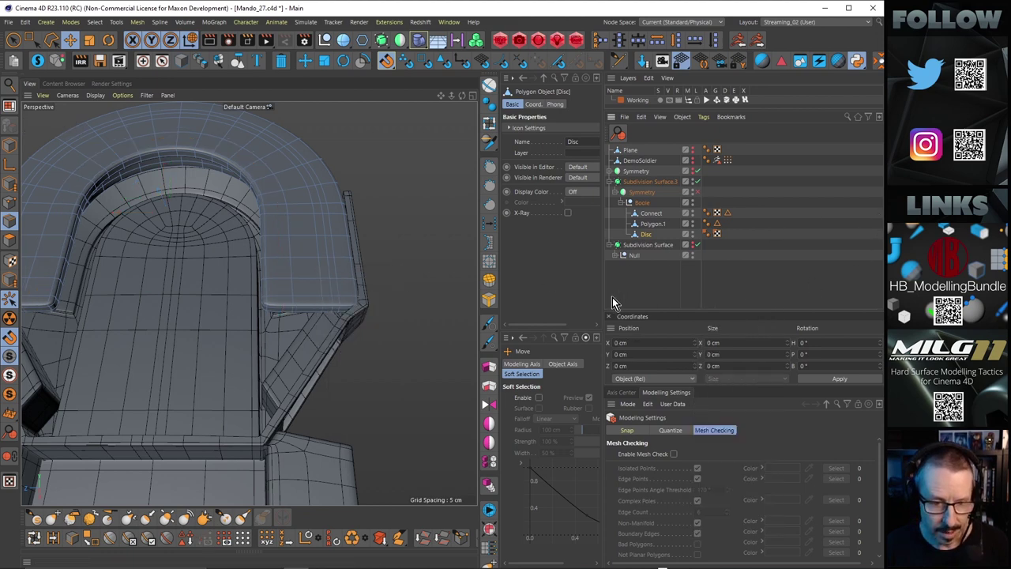
double_click(291, 285)
key("u")
key("z")
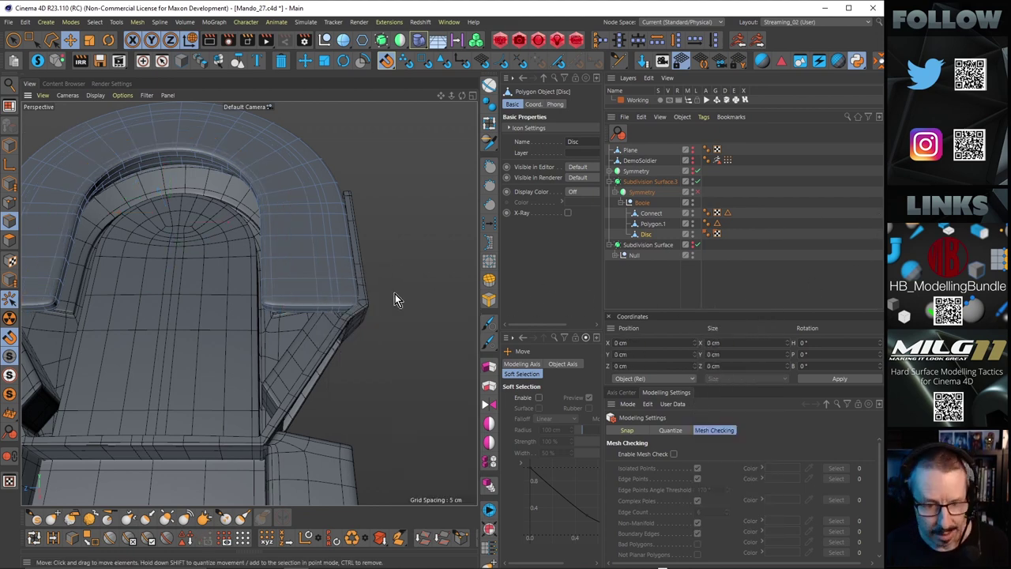
left_click_drag(301, 253, 407, 251, "alt")
left_click(36, 62)
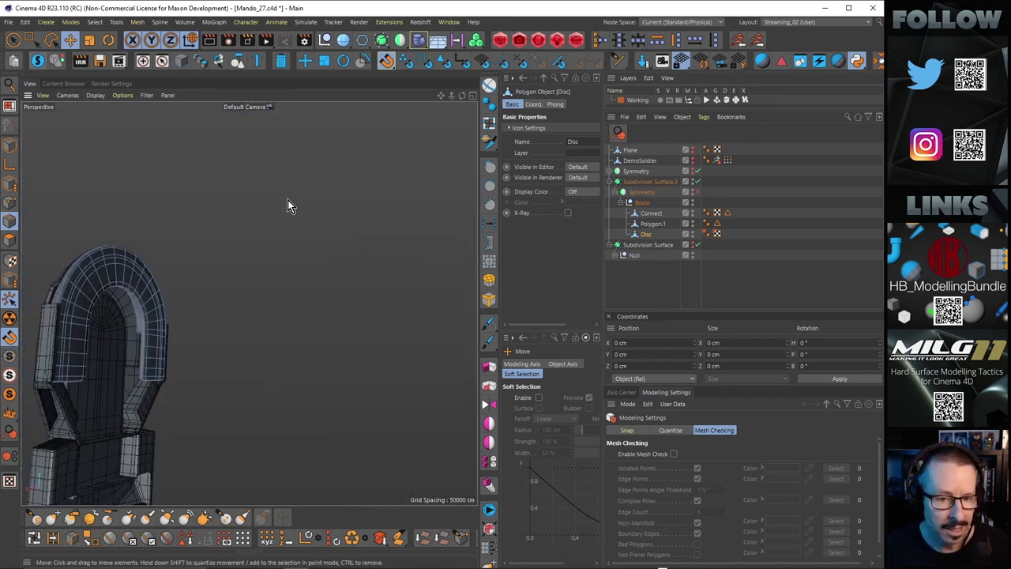
Step: Compare the Disc's arch around the recess corner with Subdivision Surface.3 on and off
left_click(698, 182)
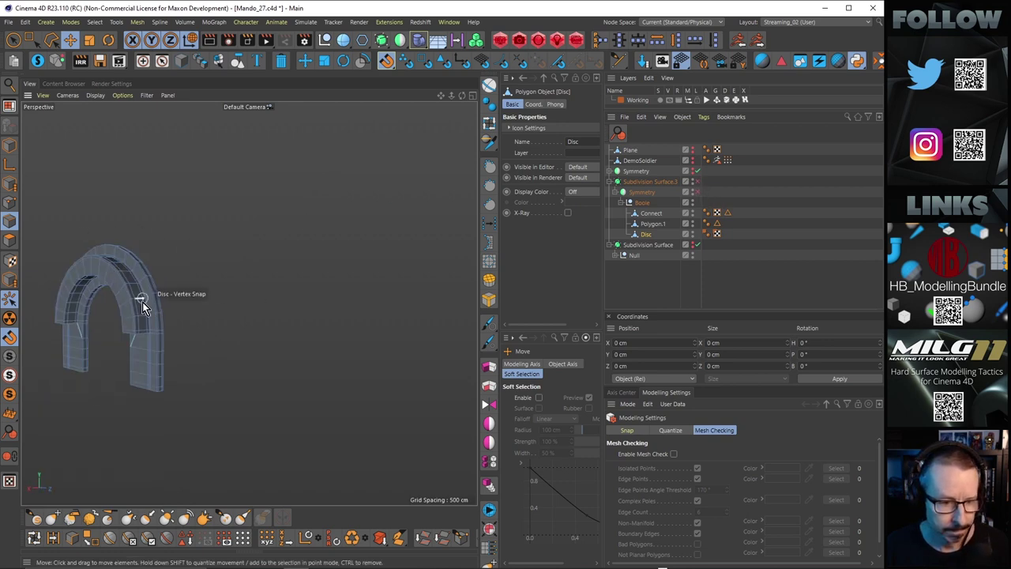
scroll(259, 320, "up", 10)
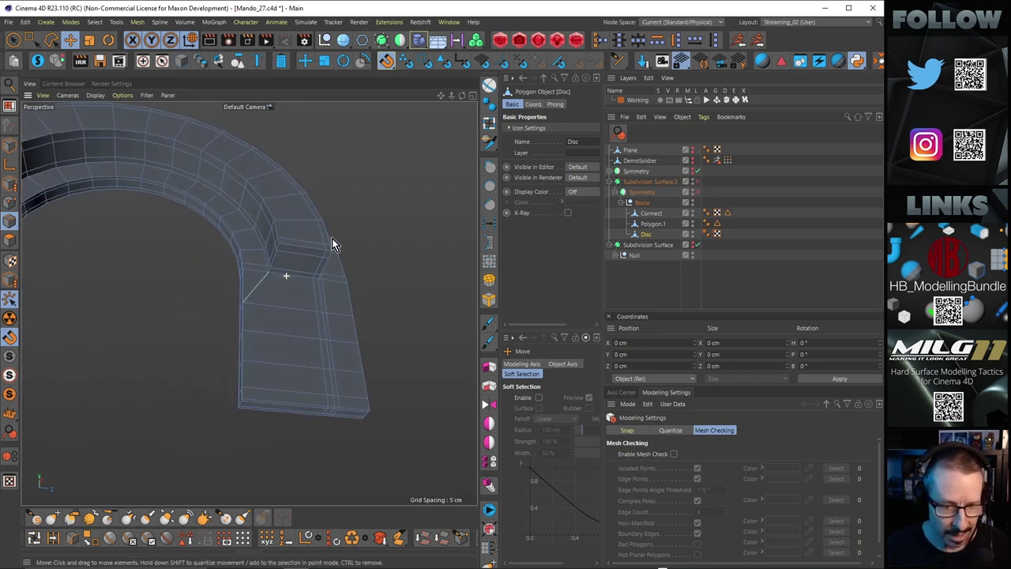
key("q")
double_click(303, 235)
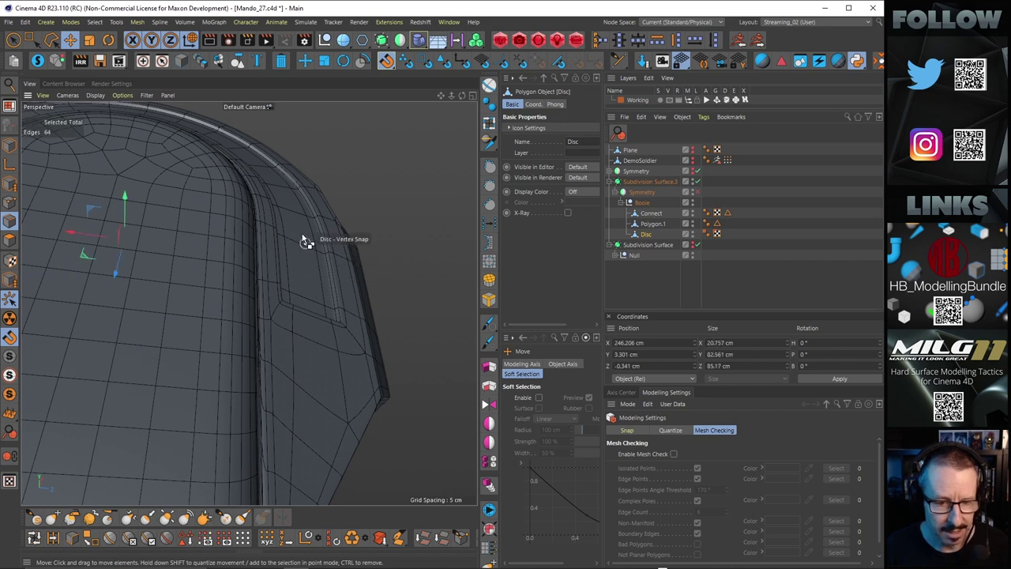
left_click(245, 167)
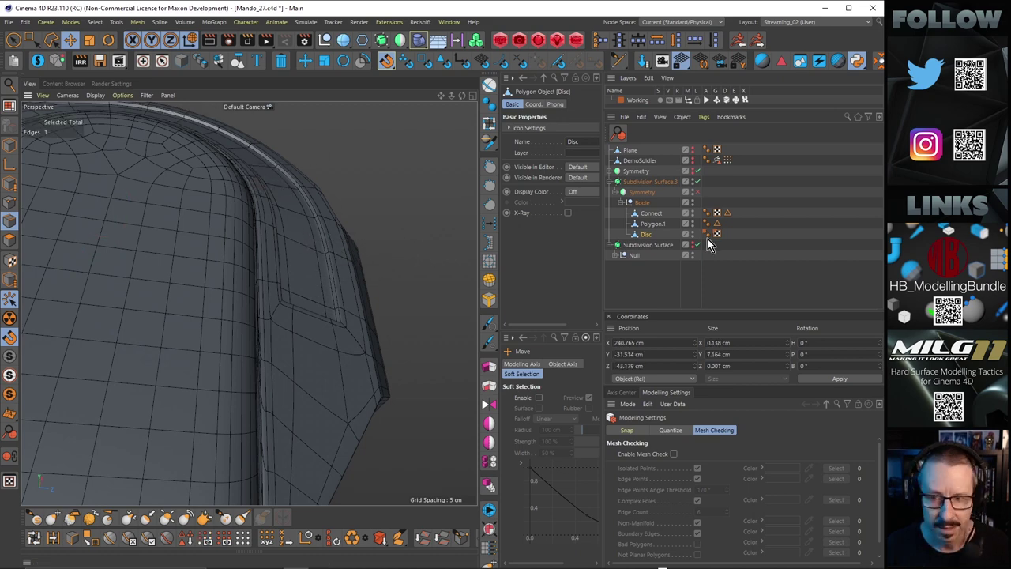
left_click(698, 182)
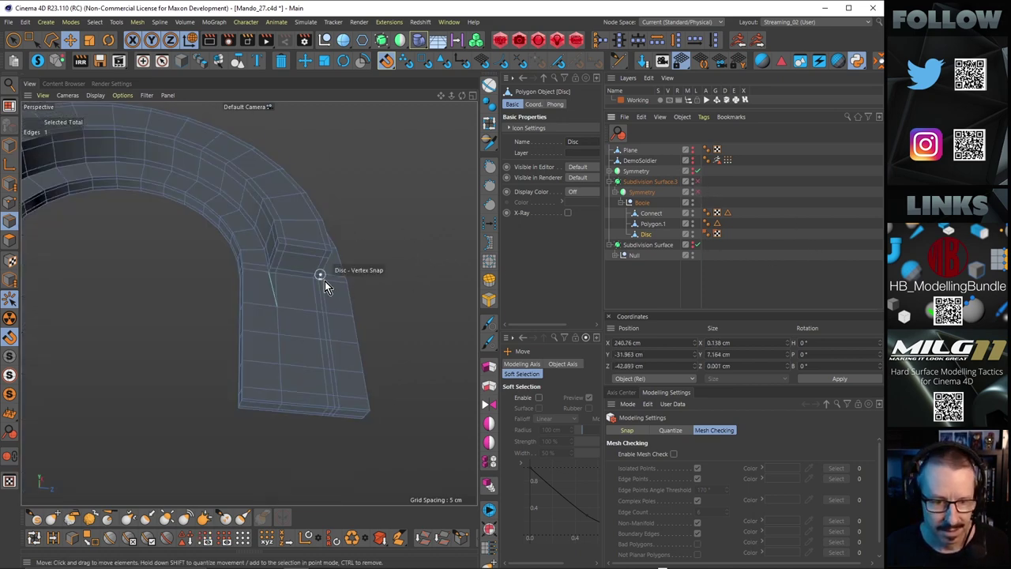
left_click_drag(322, 304, 299, 269, "alt")
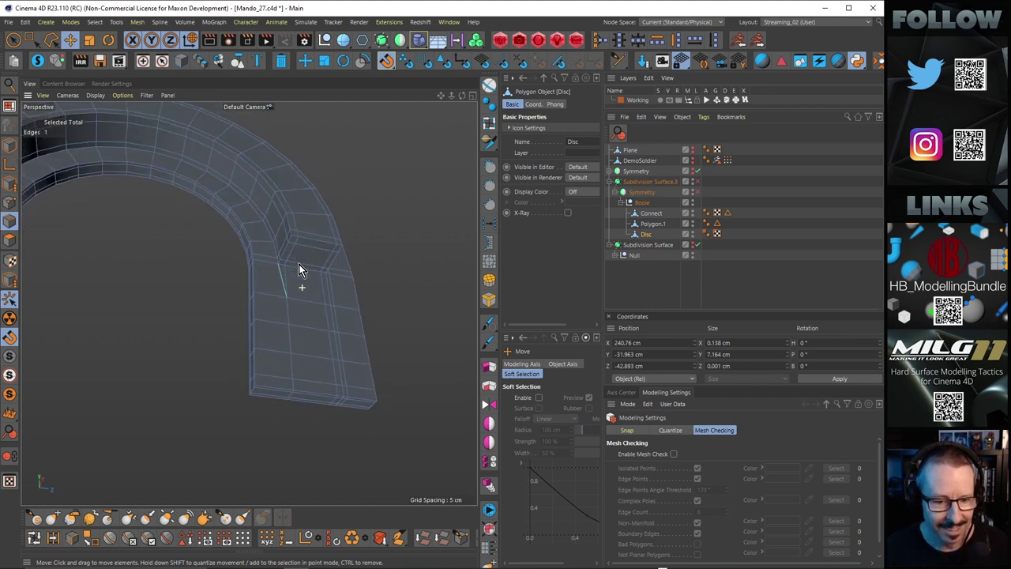
Step: With Subdivision Surface.3 off, add a loop cut along the inner strip of the Disc's arch at about 60% offset
scroll(296, 324, "up", 2)
key("k")
key("l")
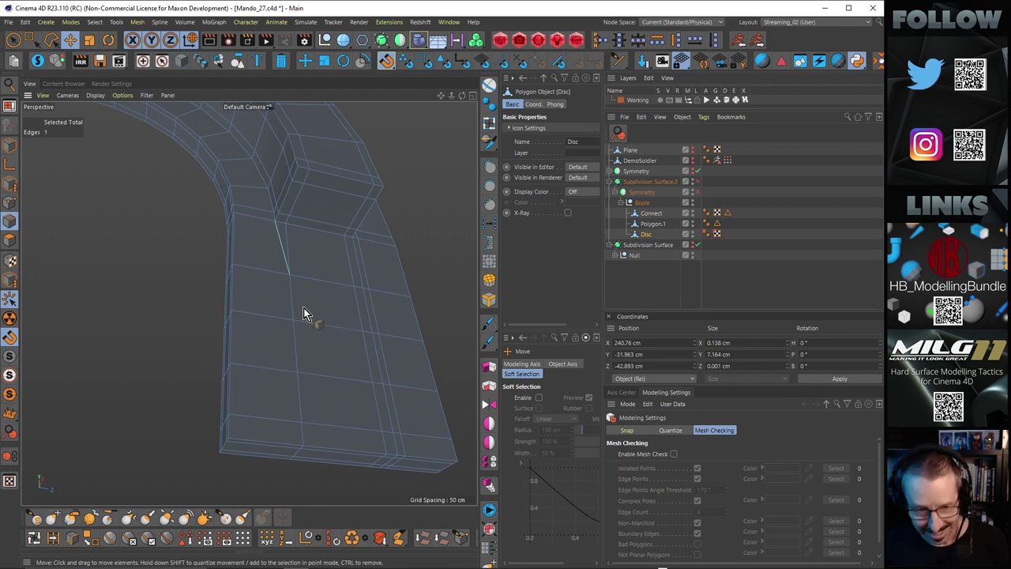
left_click_drag(248, 313, 285, 305, "alt")
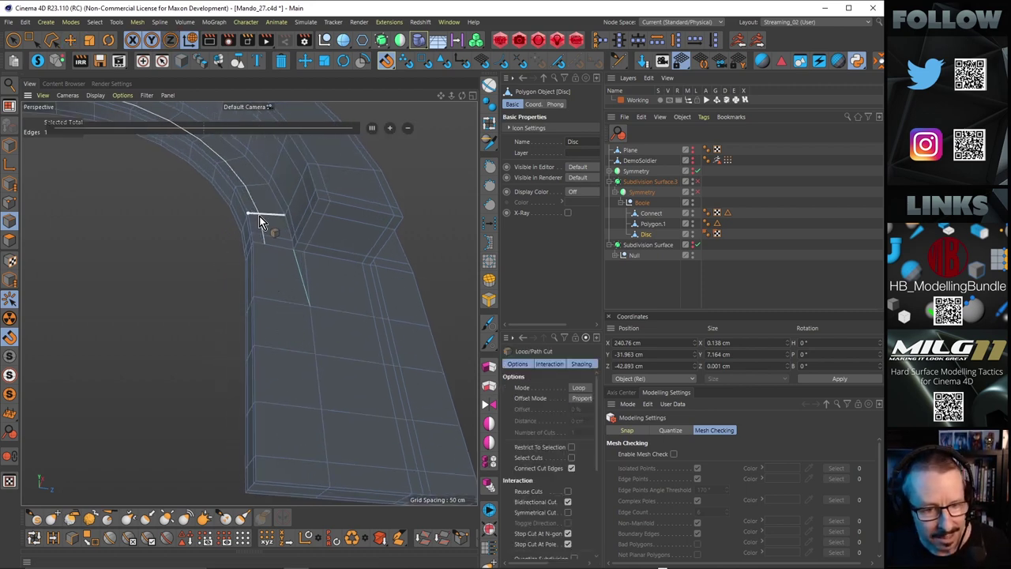
scroll(311, 304, "up", 3)
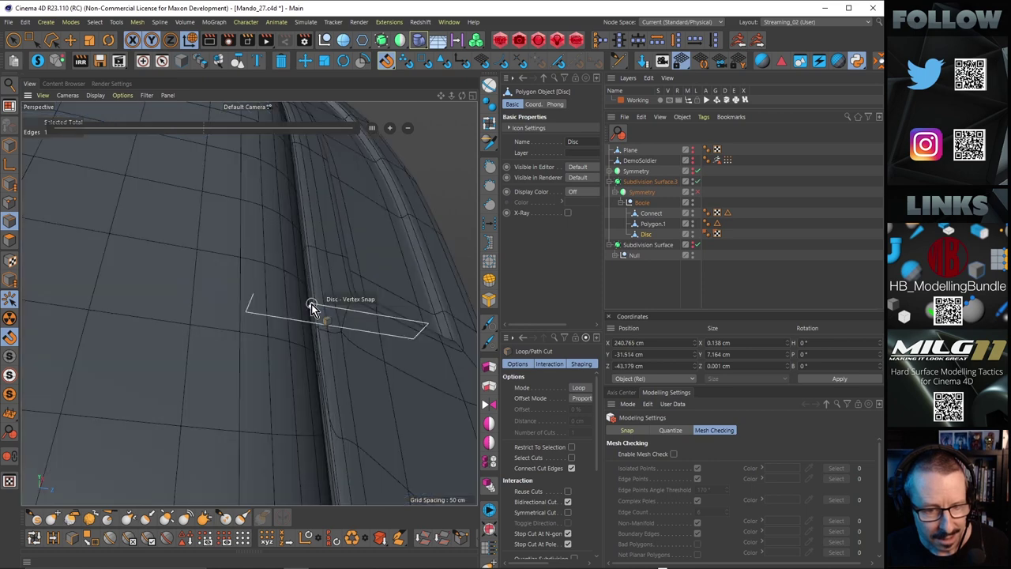
left_click(312, 308)
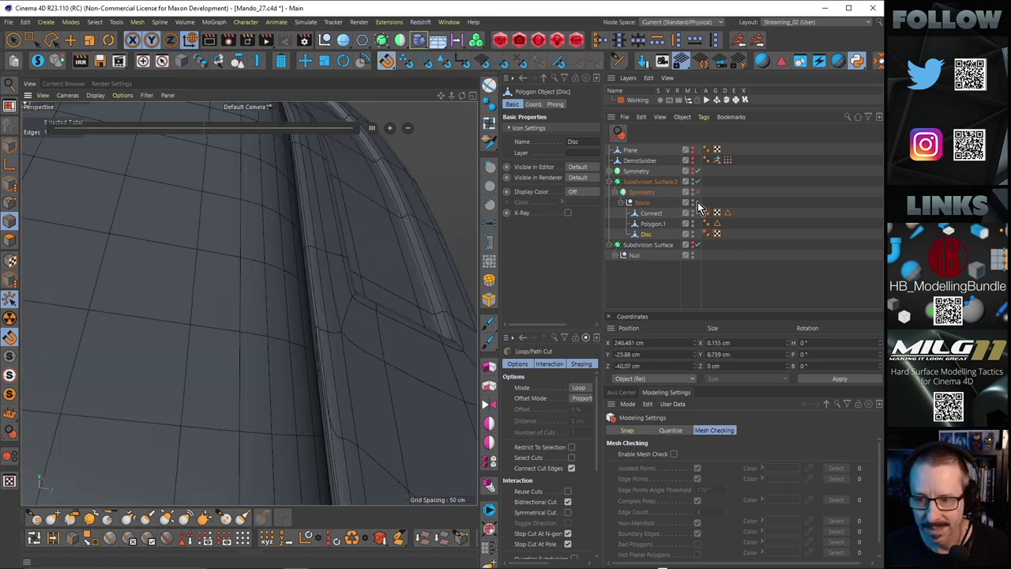
left_click(698, 182)
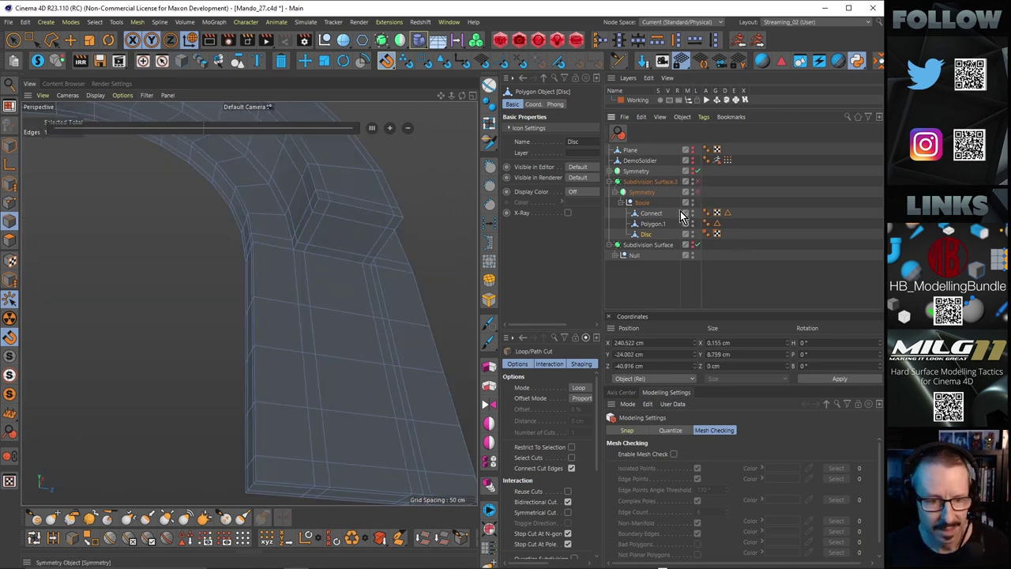
left_click(271, 295)
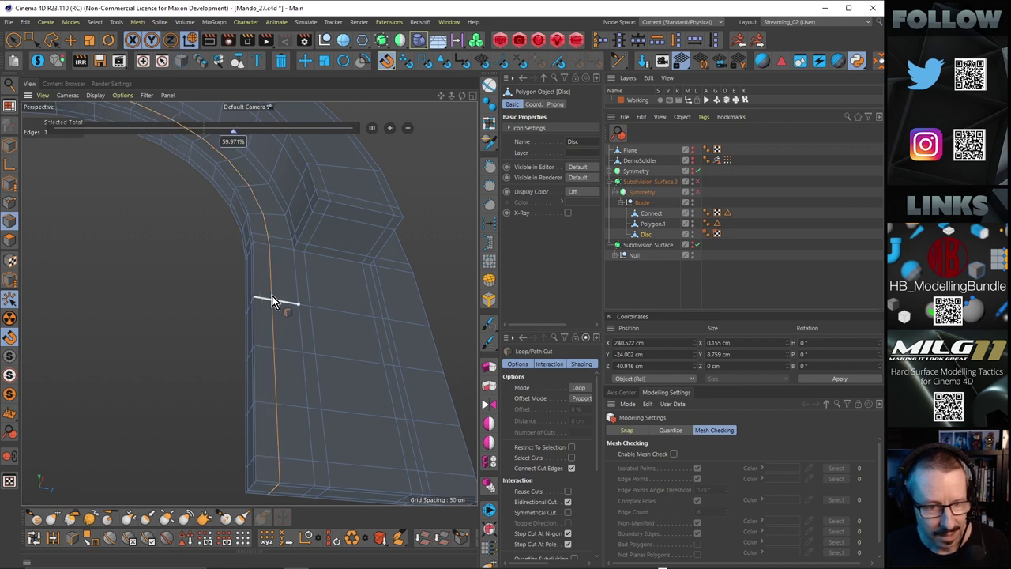
mouse_move(272, 295)
left_mouse_down("alt")
mouse_move(259, 327)
mouse_move(261, 303)
left_mouse_up("alt")
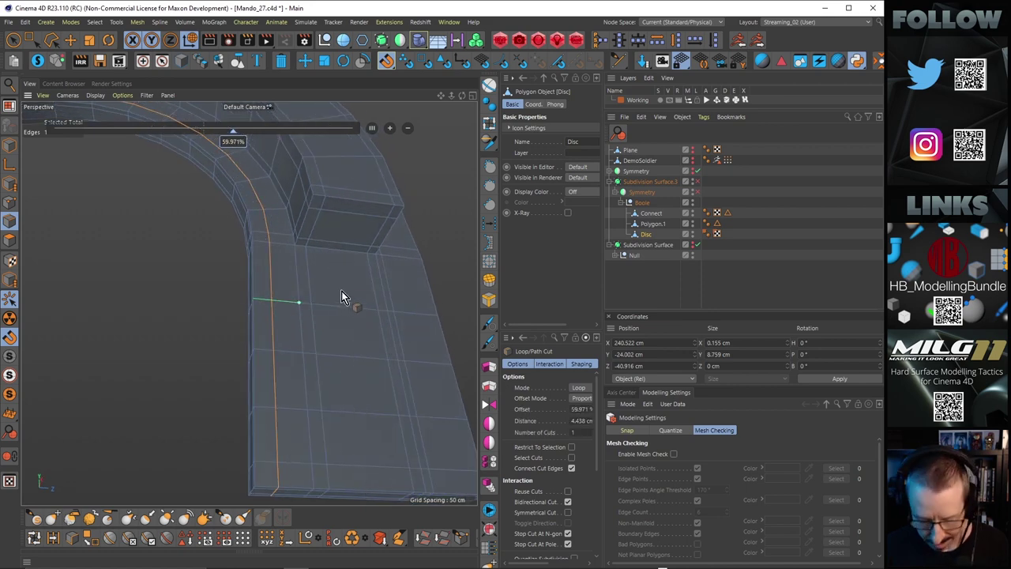
Step: Add a crosswise loop cut below the raised block at about 63% offset, and line-cut from the block's inner corner to it
left_click_drag(290, 271, 287, 322, "alt")
left_click(300, 265)
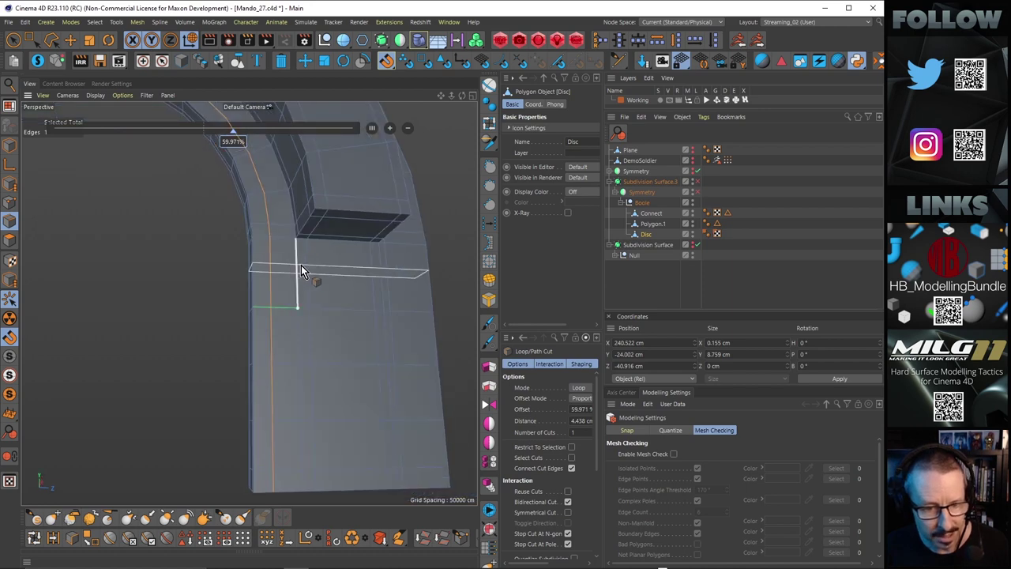
left_click_drag(301, 264, 346, 262, "alt")
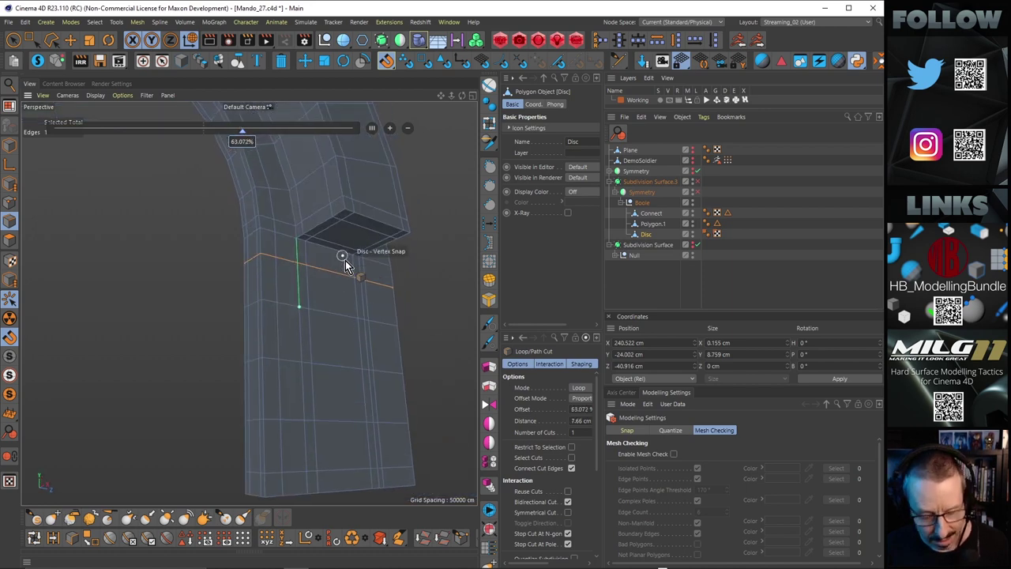
key("k")
key("k")
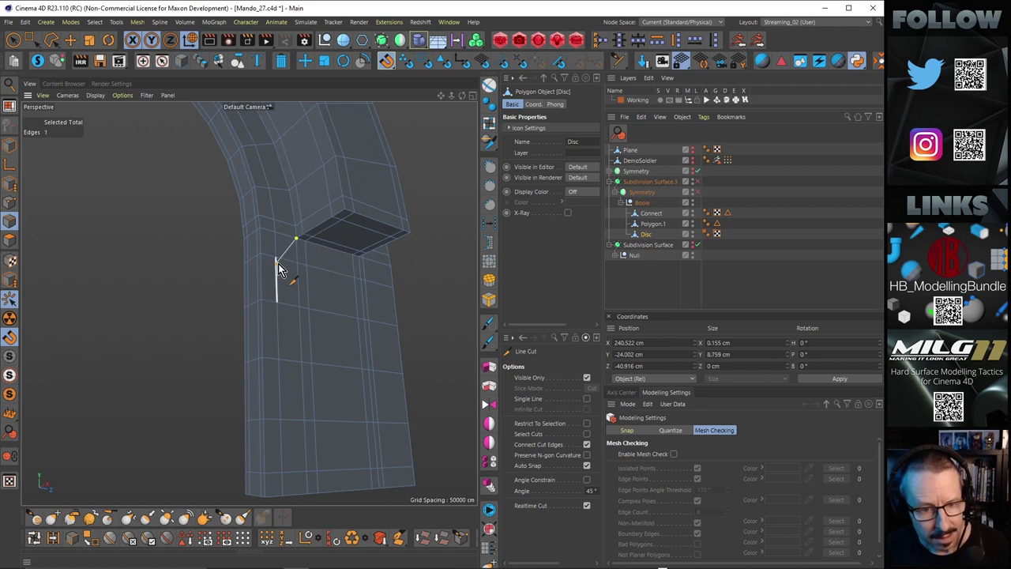
key("k")
key("l")
left_click_drag(352, 264, 164, 260, "alt")
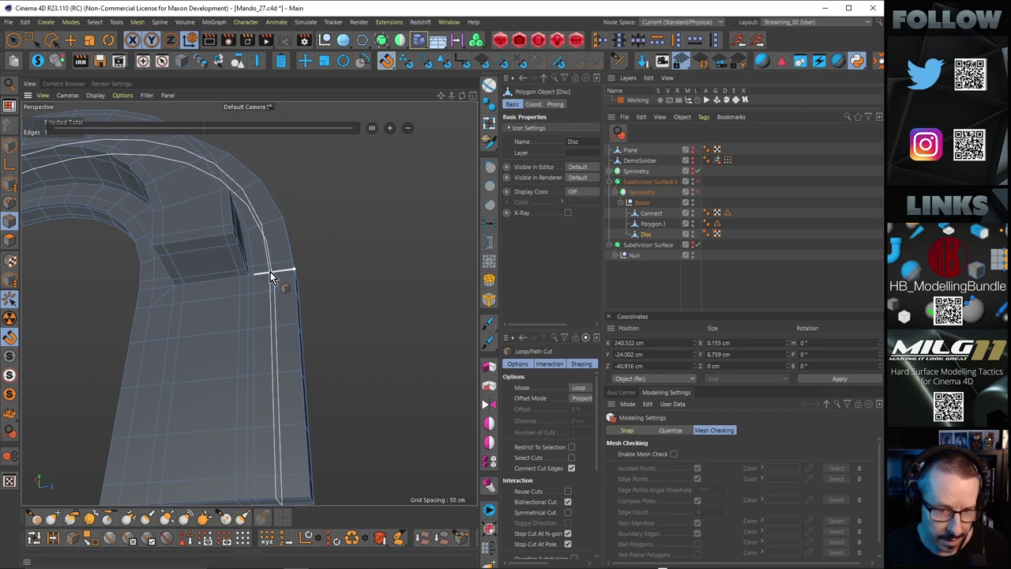
left_click_drag(271, 272, 266, 300, "alt")
Step: Select and dissolve the redundant edge loops meeting at the raised block's inner corner on the arch leg
key("e")
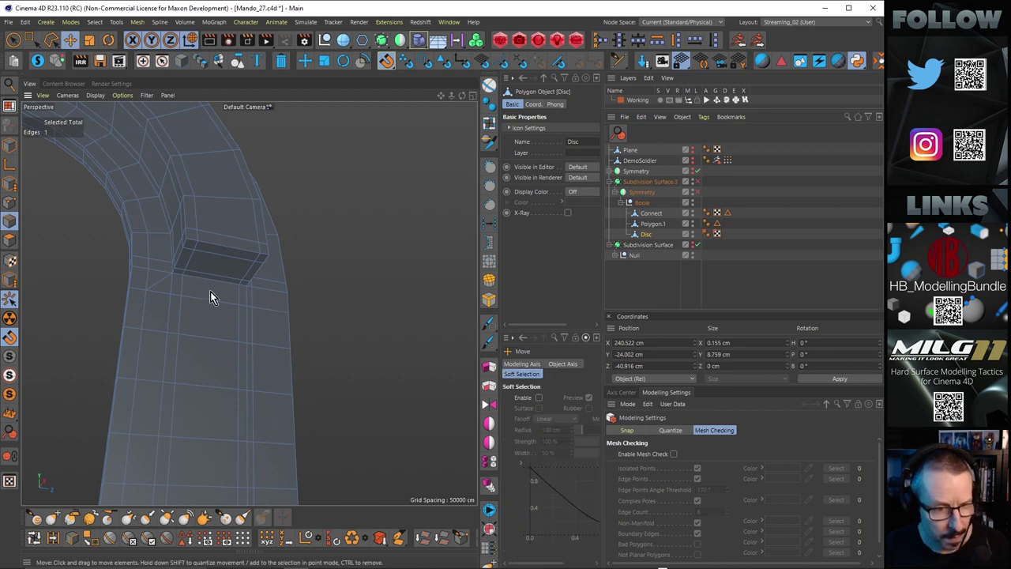
double_click(172, 286)
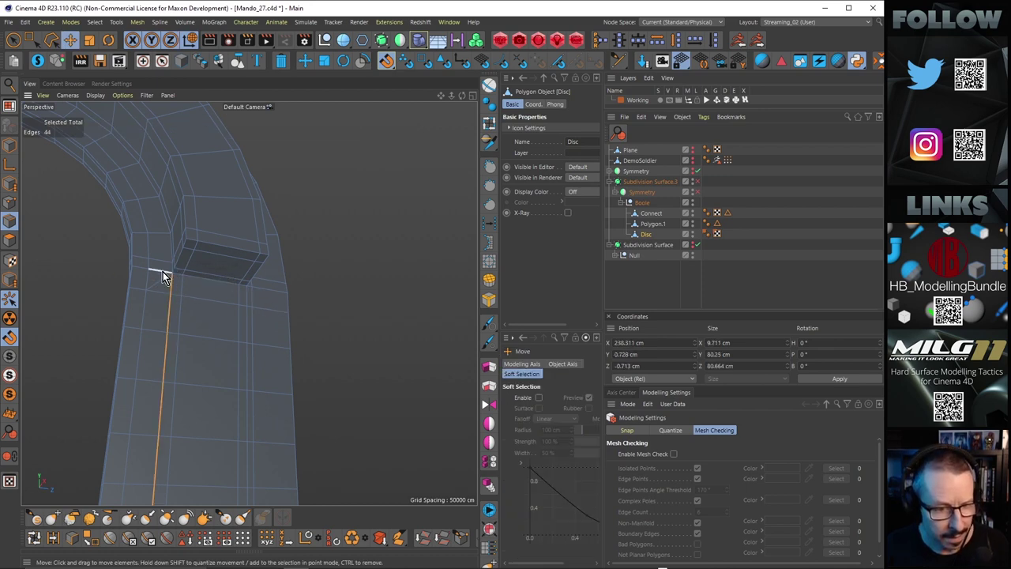
double_click(163, 272, "shift")
key("ctrl+shift+a")
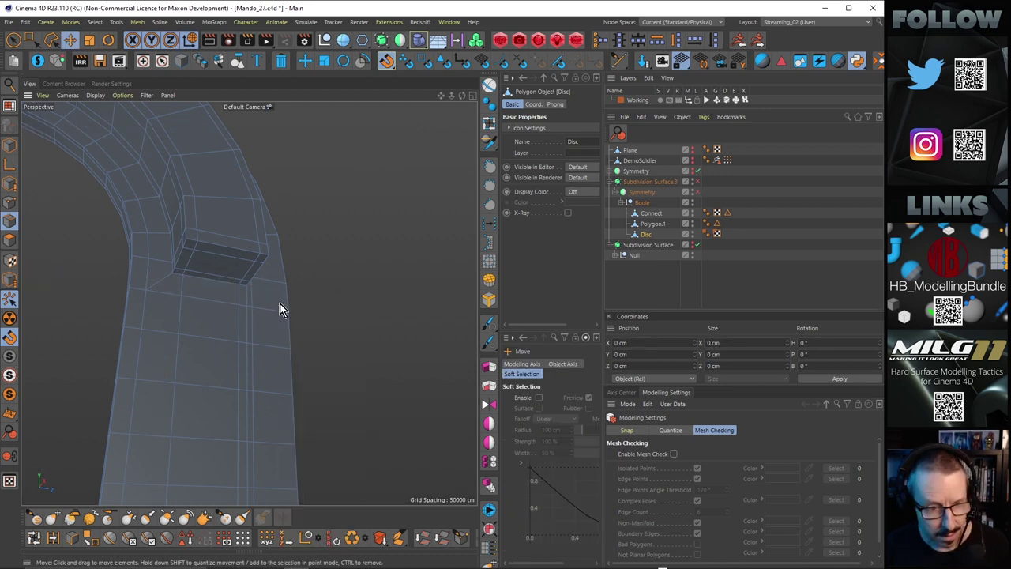
Step: Dissolve the edge loop that runs down the arch leg just outside the raised block's outer corner
left_click_drag(187, 296, 152, 319, "alt")
right_click_drag(230, 320, 312, 315, "alt")
left_click_drag(267, 317, 250, 296, "alt")
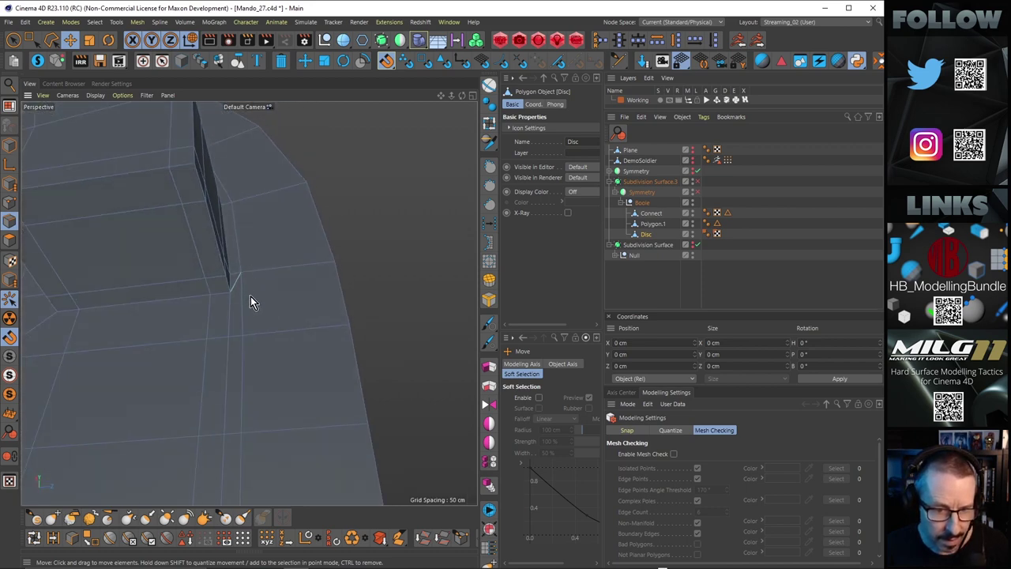
double_click(243, 309)
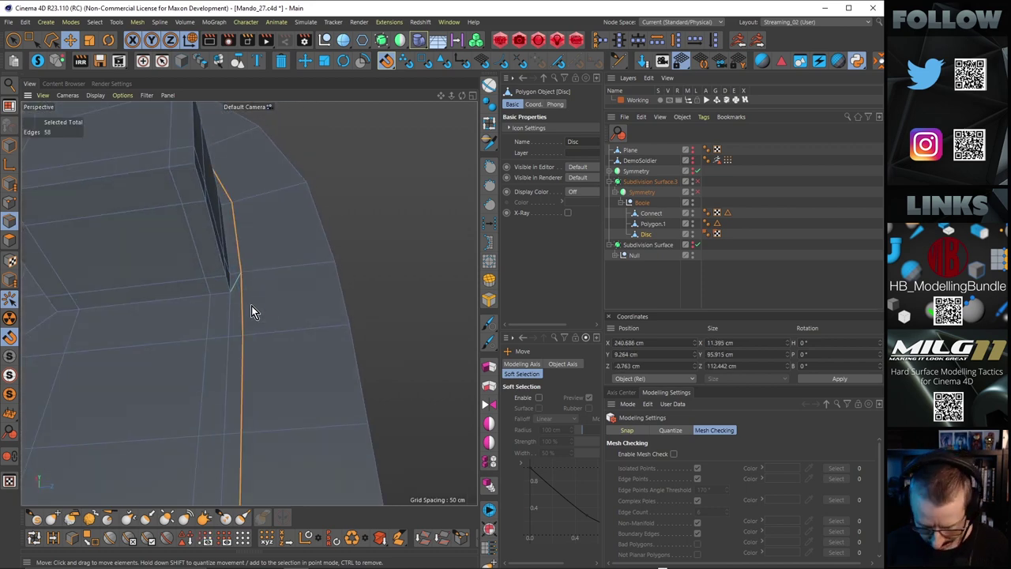
key("m")
key("n")
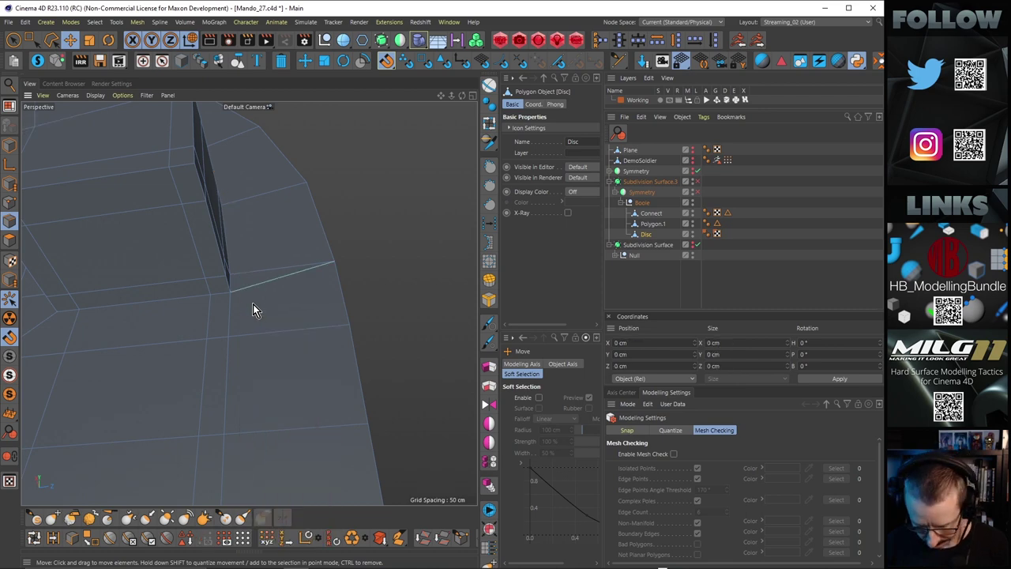
Step: Add a loop cut along the outer strip of the Disc's arch, beside the raised block, at about 59% offset
key("k")
key("l")
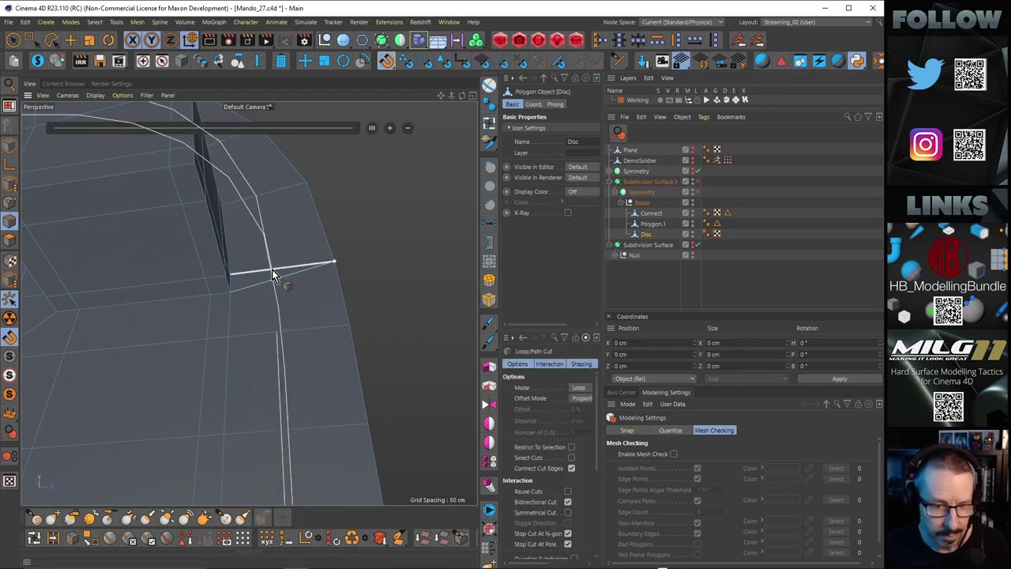
left_click(272, 271)
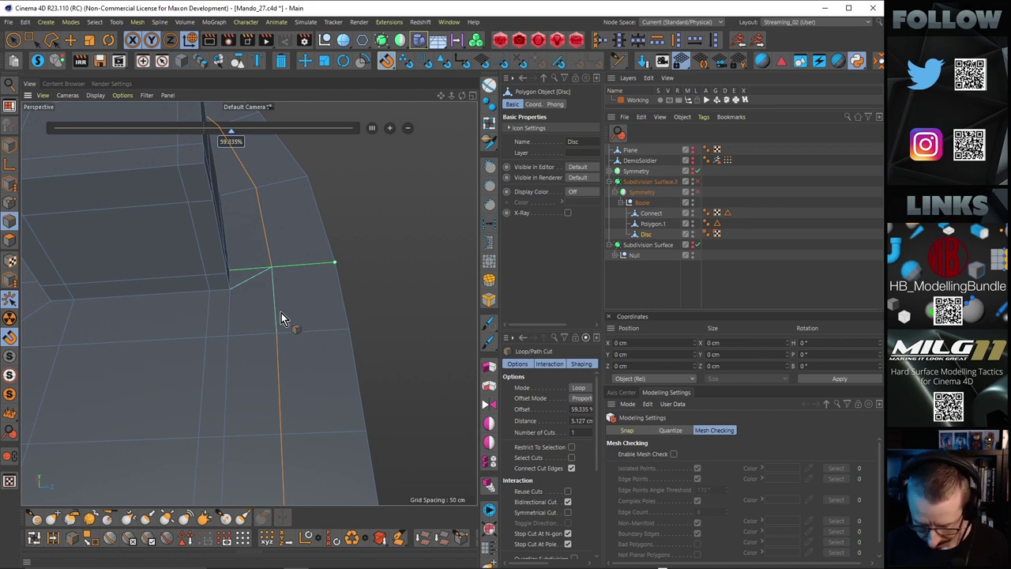
Step: Use Line Cut to complete the new outer loop across the face next to the raised block's outer corner
key("k")
key("k")
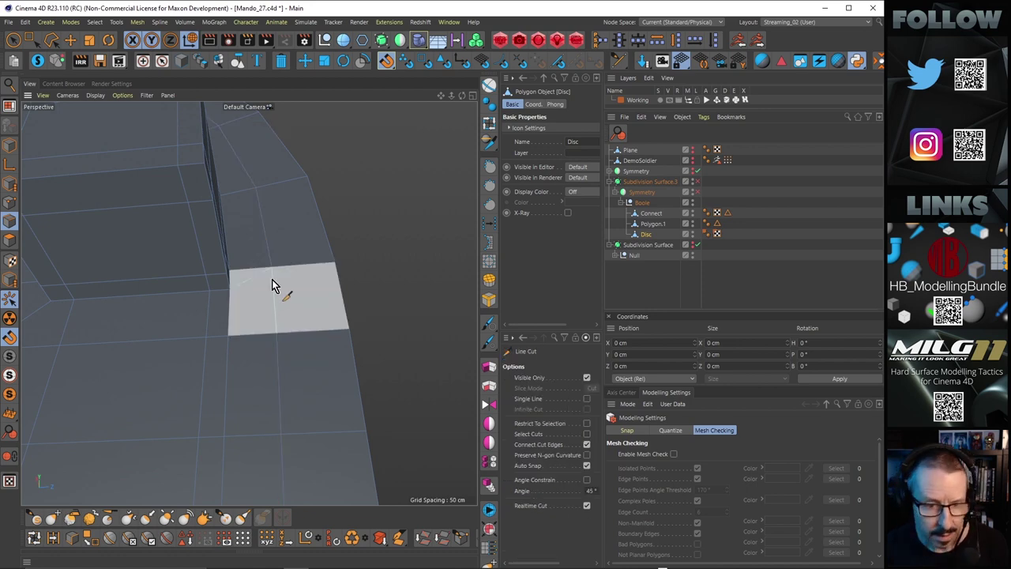
left_click(272, 270)
key("Escape")
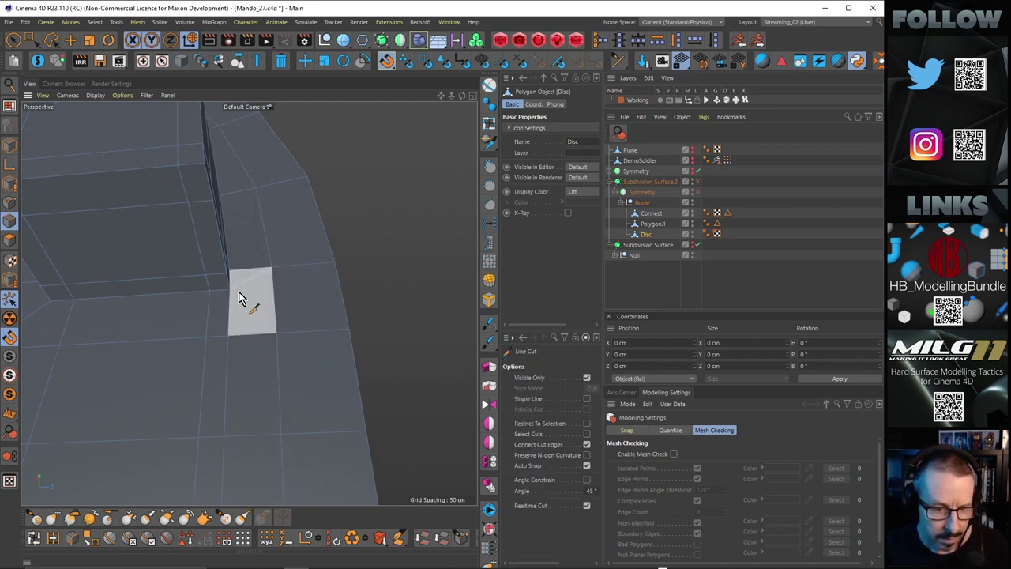
mouse_move(235, 292)
left_mouse_down("alt")
mouse_move(218, 320)
mouse_move(240, 306)
left_mouse_up("alt")
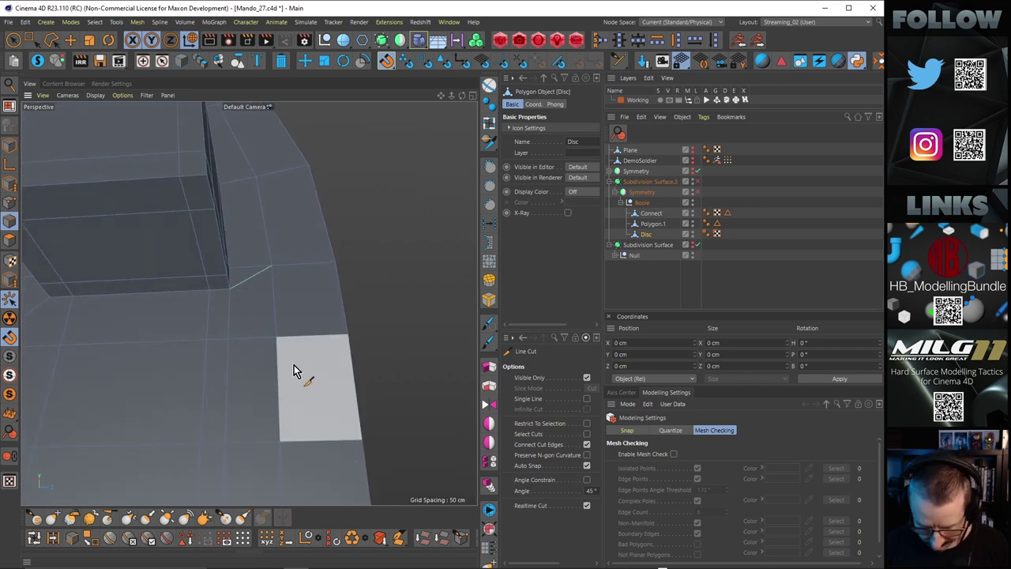
Step: Weld the point beneath the raised block's outer corner to the adjacent outer loop with the Polygon Pen and dissolve the leftover slanted edge loop
key("m")
key("e")
left_click_drag(234, 337, 283, 304)
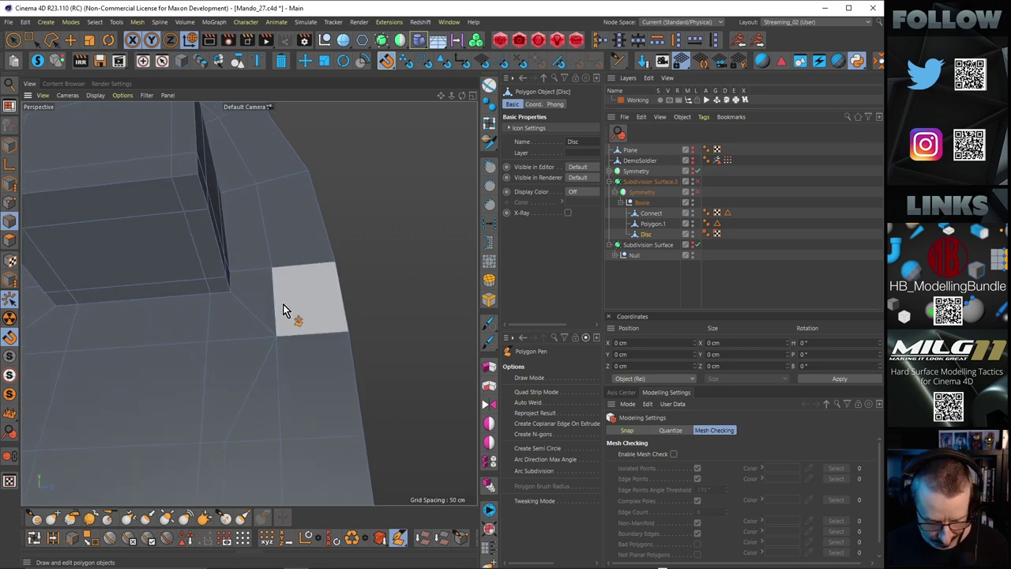
key("e")
double_click(265, 363)
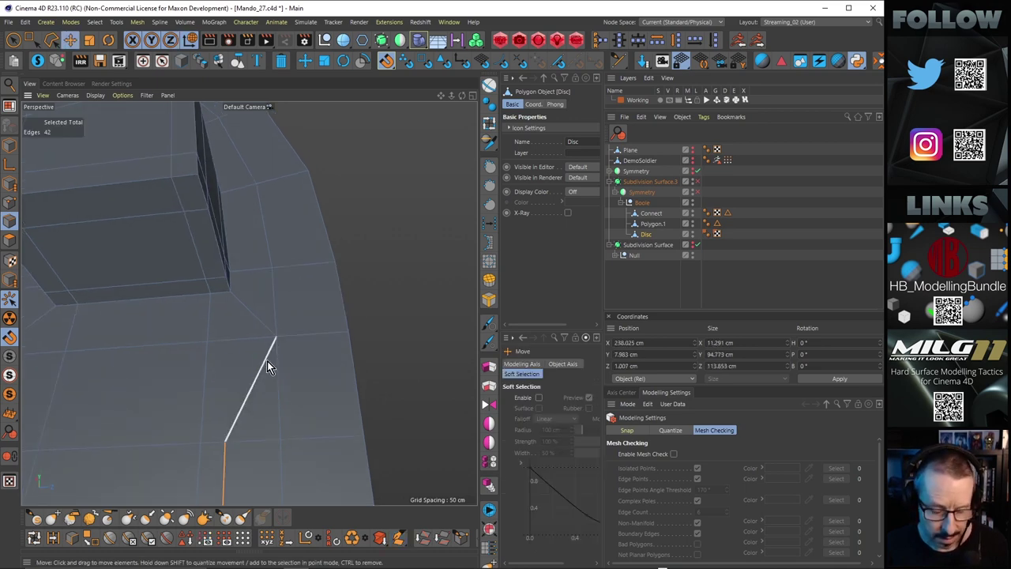
key("BackSpace")
right_click_drag(324, 318, 264, 332, "alt")
left_click_drag(266, 331, 361, 338, "alt")
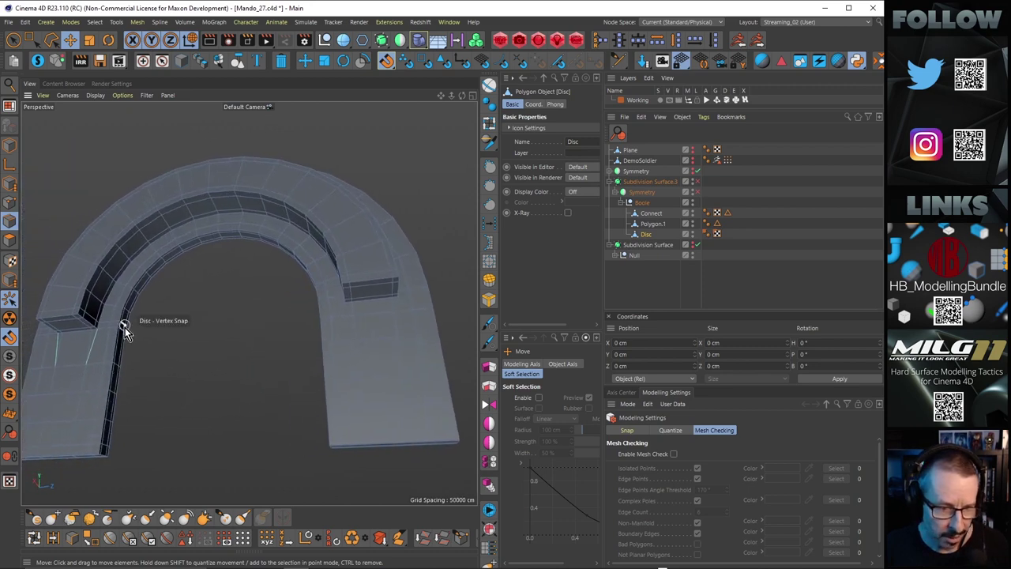
left_click_drag(109, 291, 129, 329, "alt")
right_click_drag(128, 330, 178, 308, "alt")
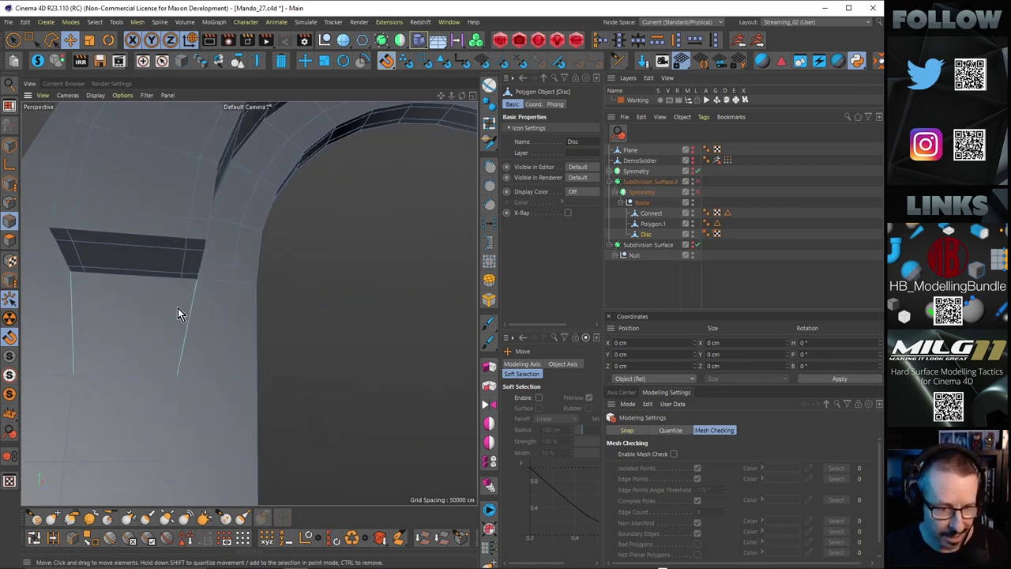
left_click_drag(178, 314, 154, 274, "alt")
key("k")
key("k")
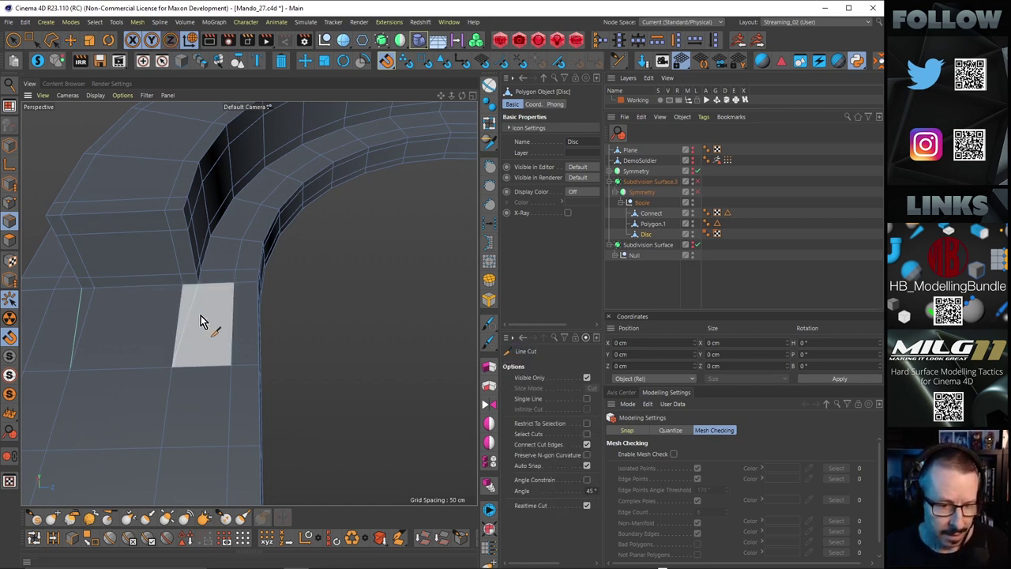
middle_click(201, 322)
middle_click(142, 269)
left_click_drag(241, 296, 325, 367, "alt")
key("k")
key("l")
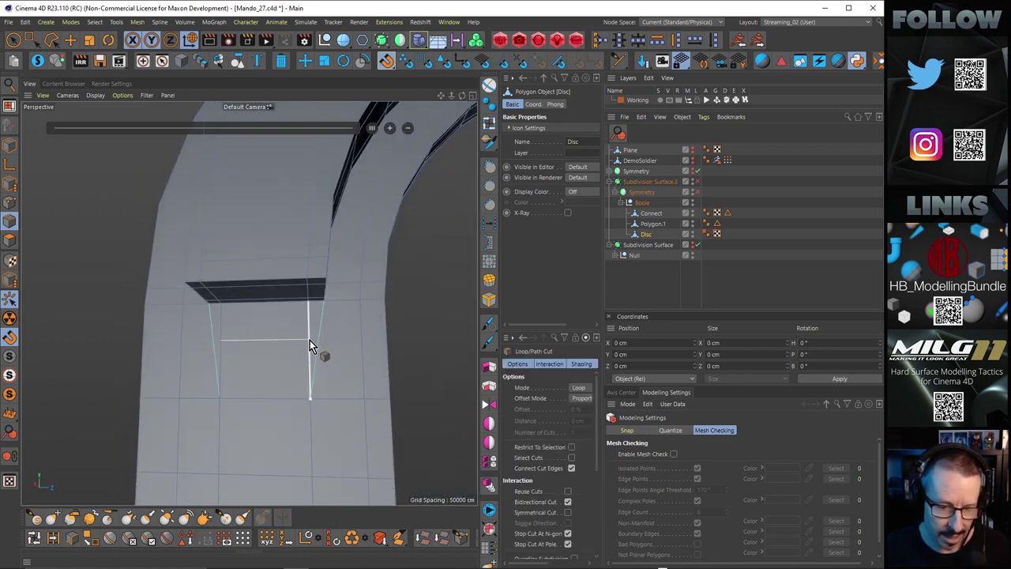
Step: In the Right view, Line Cut straight across the arch's other leg just below the raised block, with Visible Only off
middle_click(334, 388)
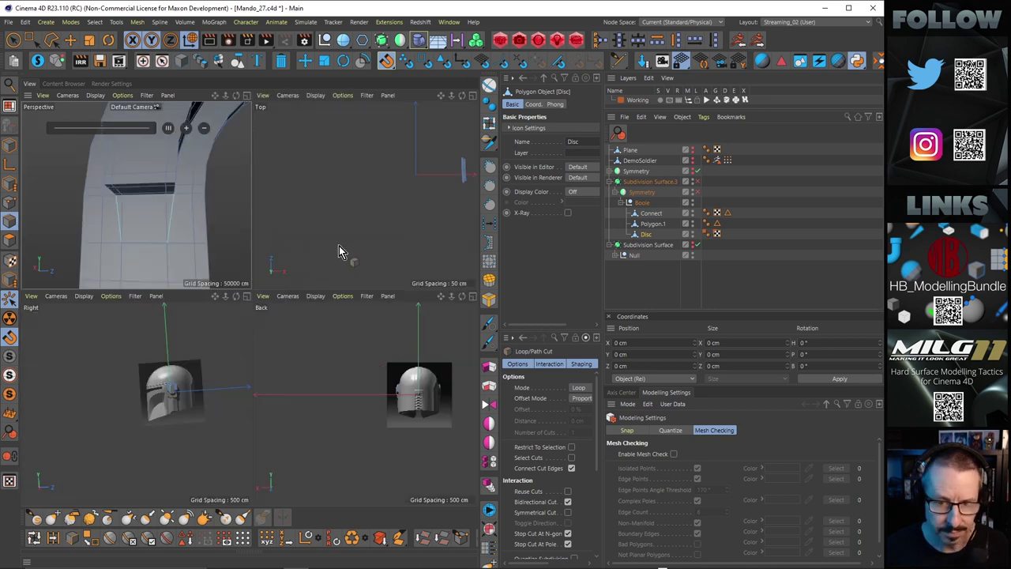
middle_click(339, 252)
middle_click(273, 274)
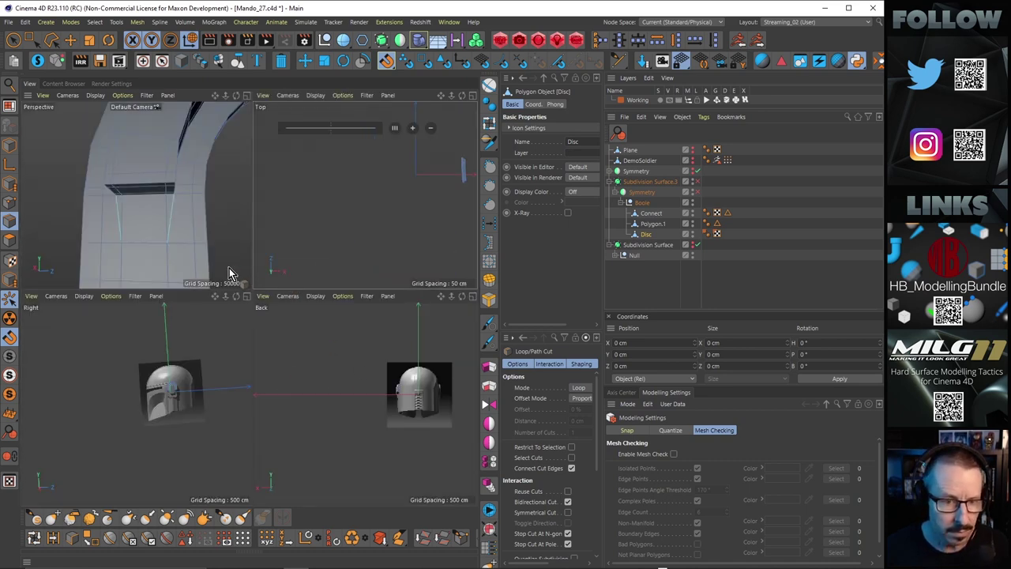
middle_click(179, 389)
scroll(364, 268, "up", 3)
scroll(345, 286, "up", 5)
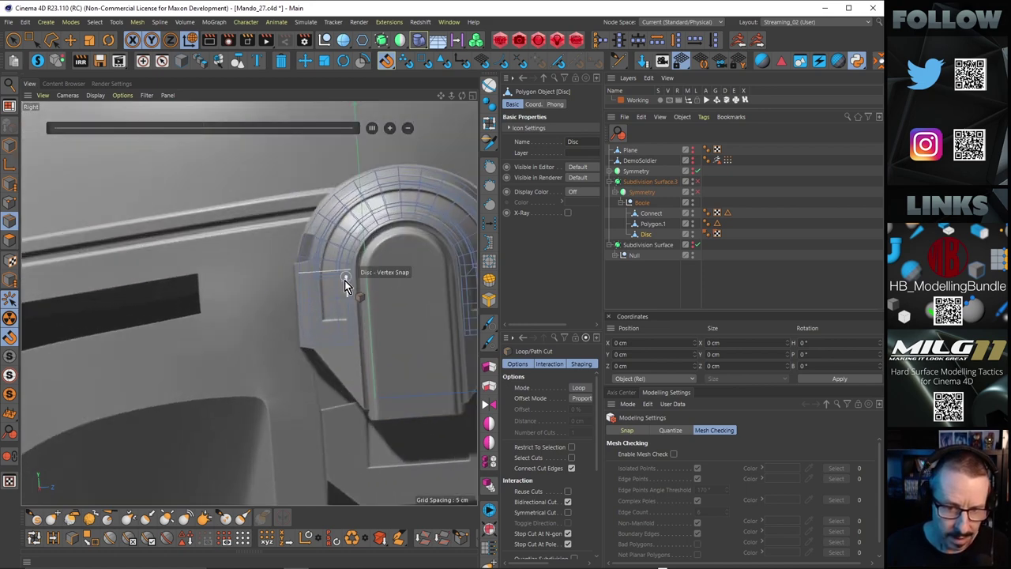
scroll(346, 286, "up", 5)
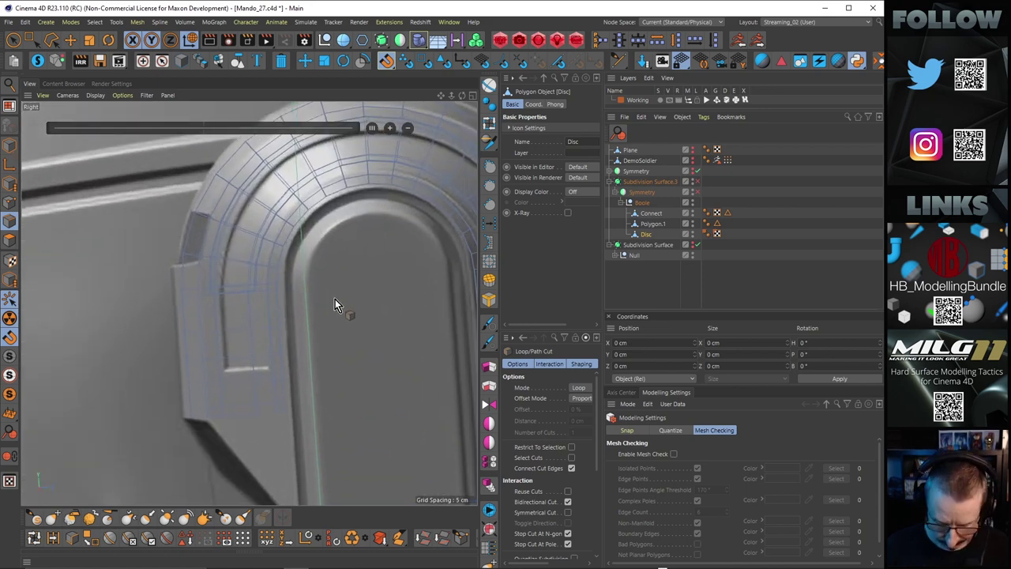
key("k")
key("k")
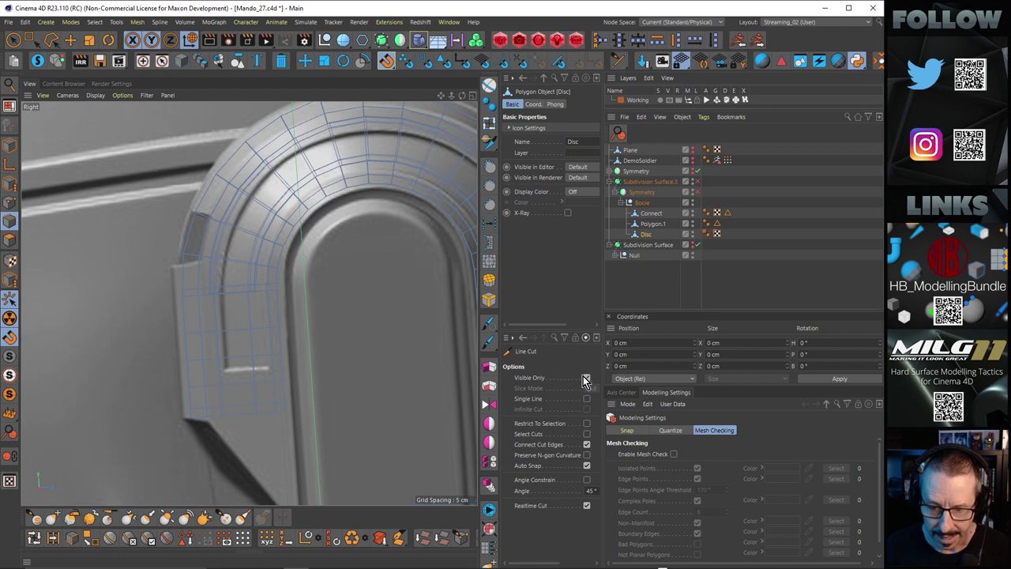
left_click(140, 313)
left_click(366, 300)
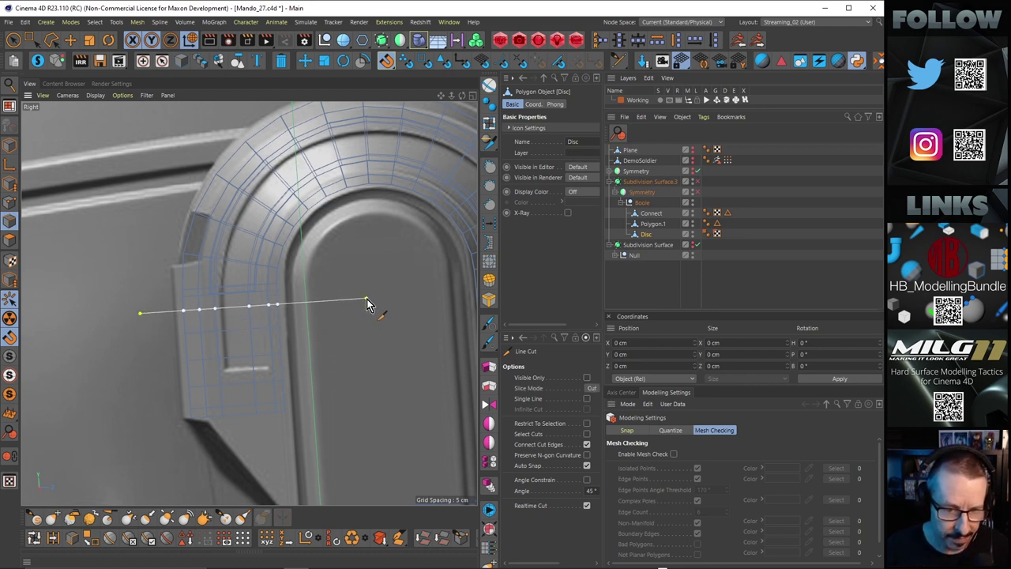
key("k")
key("l")
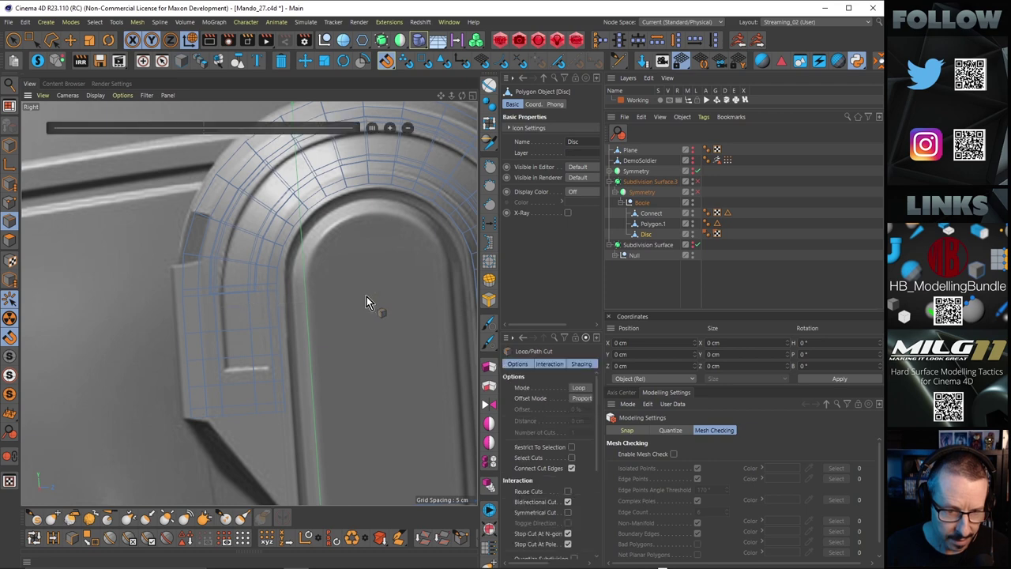
Step: Line Cut diagonal edges from the raised block's inner and outer corners outward to the new row across the arch leg
middle_click(348, 327)
middle_click(145, 272)
left_click_drag(378, 276, 333, 278, "alt")
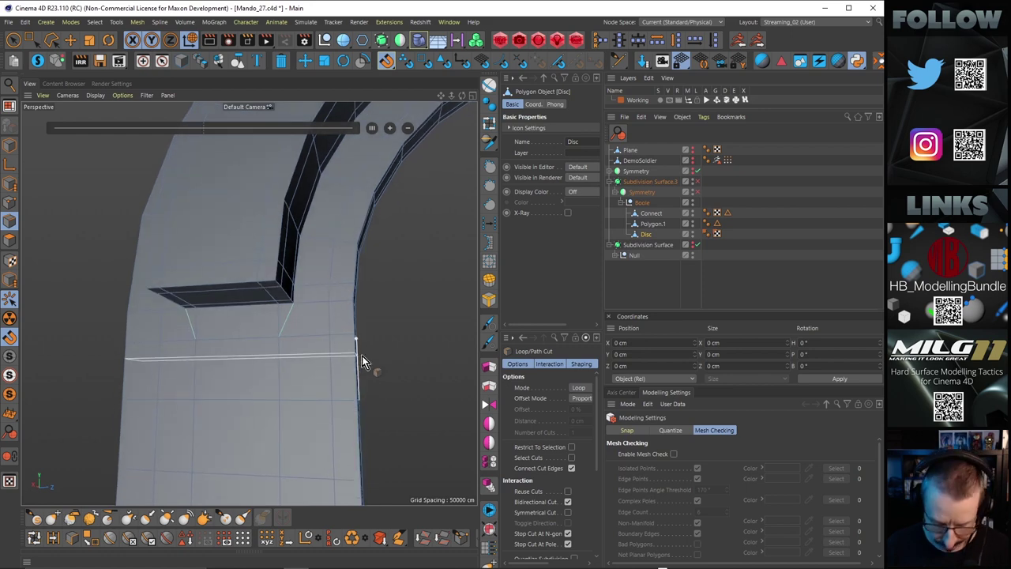
key("k")
key("k")
left_click(291, 300)
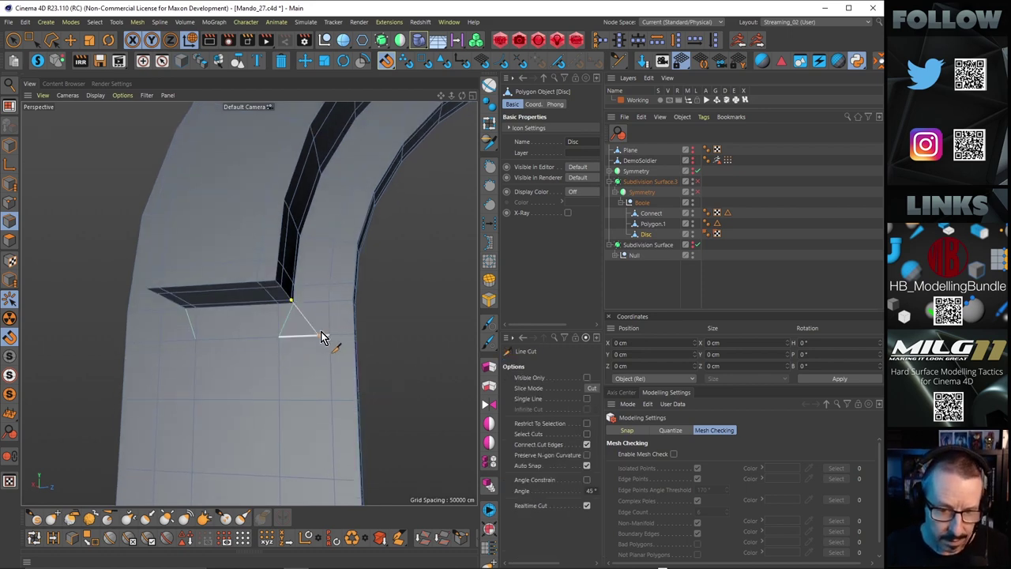
left_click_drag(376, 346, 189, 312, "alt")
left_click(181, 298)
left_click(147, 334)
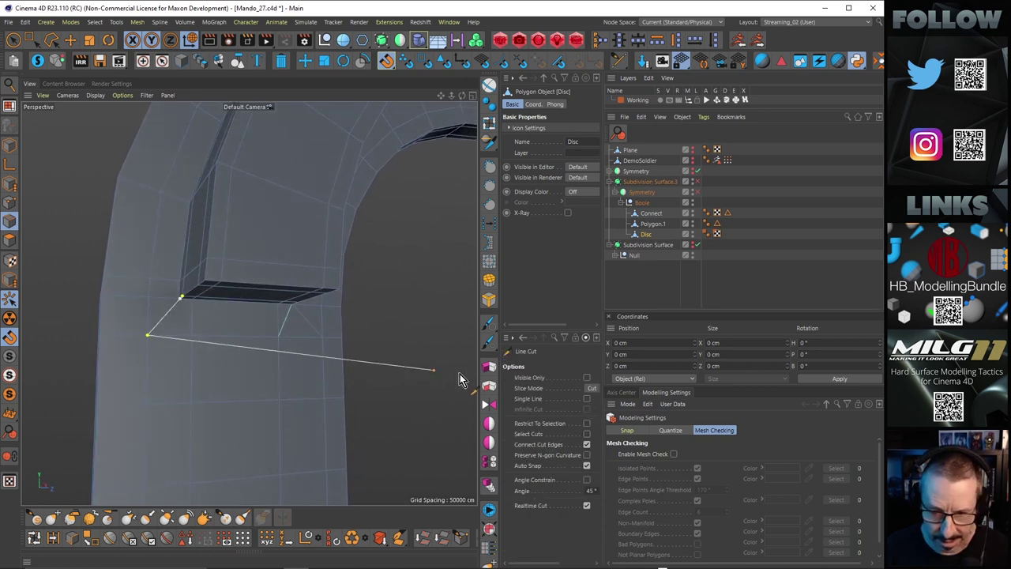
left_click_drag(367, 358, 289, 302, "alt")
key("k")
key("l")
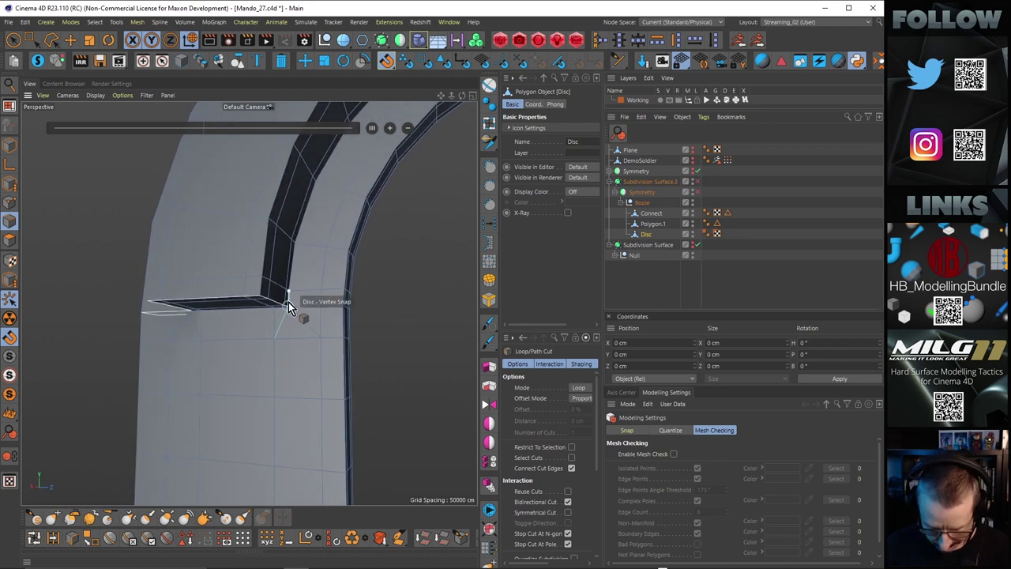
Step: Dissolve the edge loop running from the raised block's base corners around the sides of the arch leg
key("m")
key("e")
right_click_drag(280, 290, 381, 294, "alt")
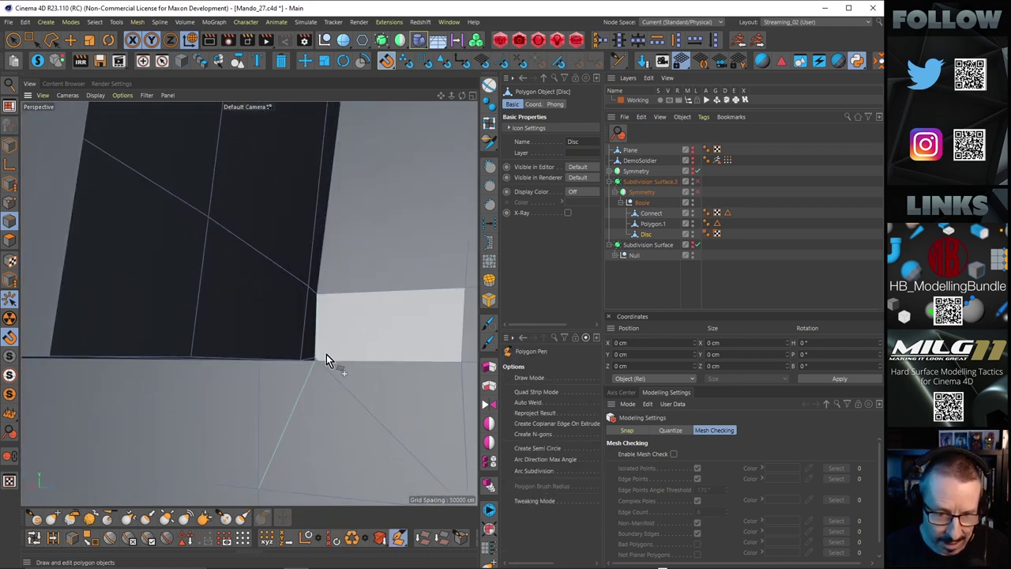
mouse_move(326, 354)
left_mouse_down("alt")
mouse_move(334, 341)
mouse_move(331, 361)
mouse_move(317, 363)
left_mouse_up("alt")
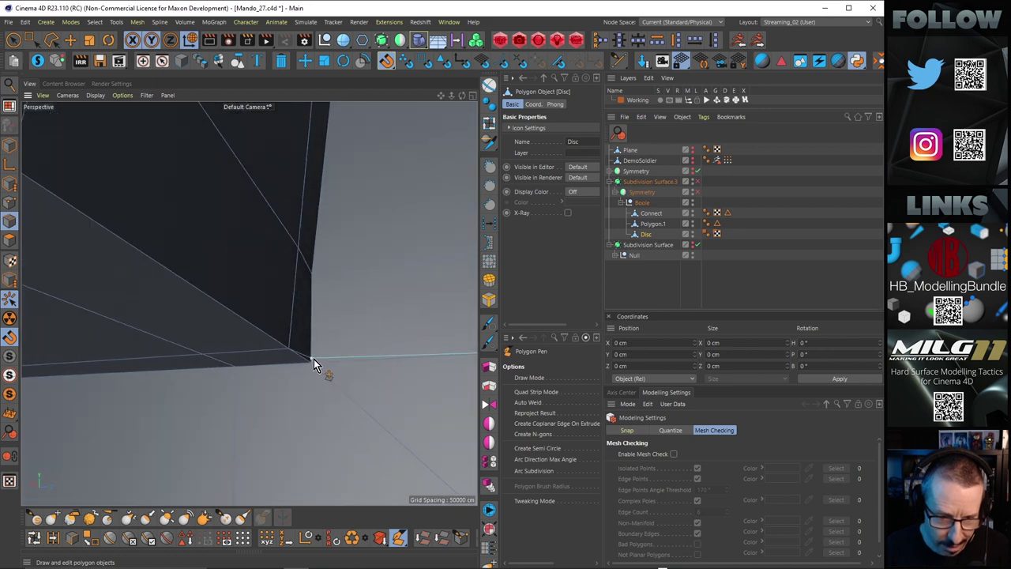
right_click_drag(319, 328, 223, 342, "alt")
left_click_drag(283, 342, 363, 361, "alt")
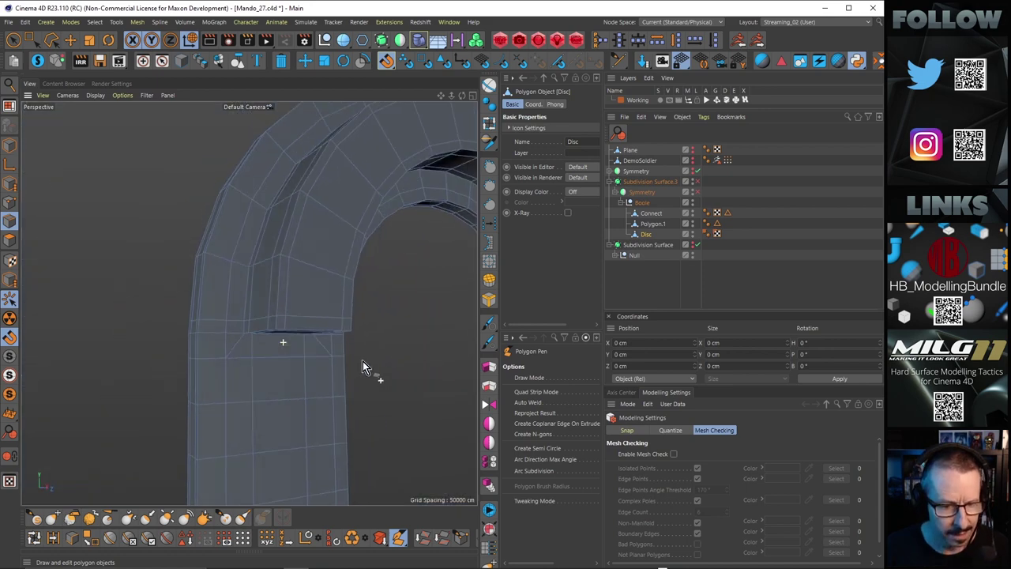
double_click(240, 338)
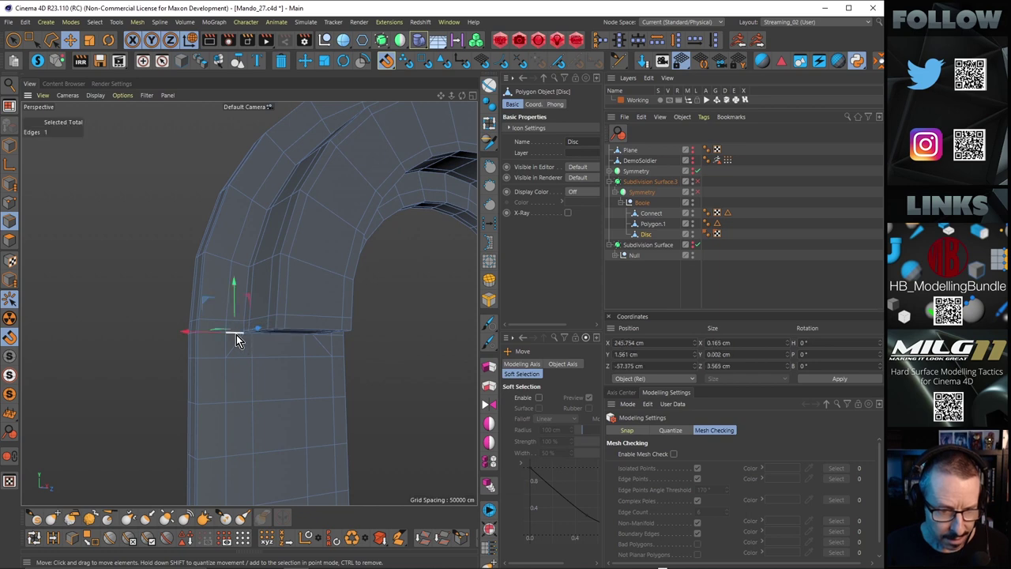
left_click_drag(237, 340, 176, 352, "alt")
left_click_drag(286, 335, 306, 293, "alt")
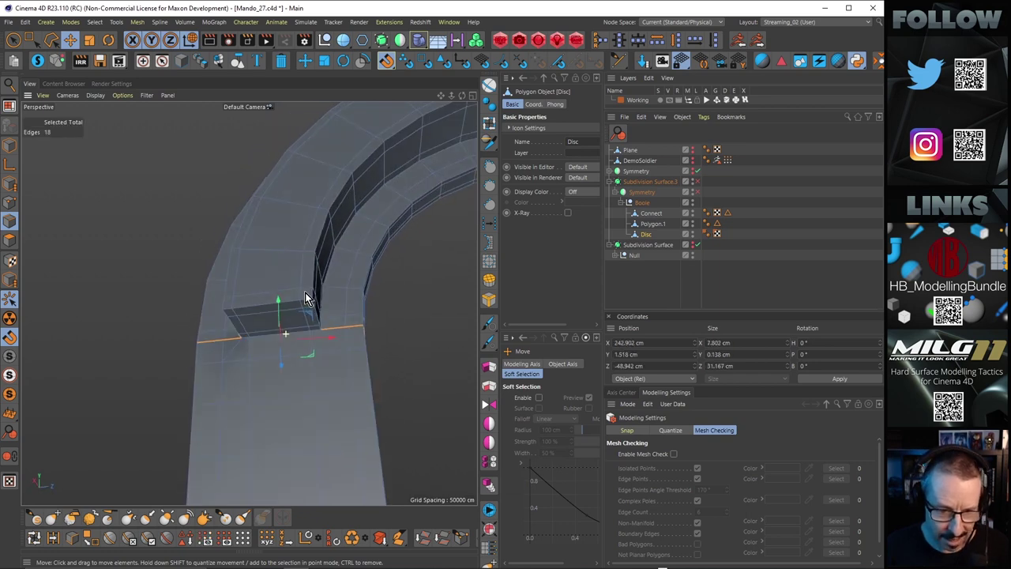
key("m")
key("n")
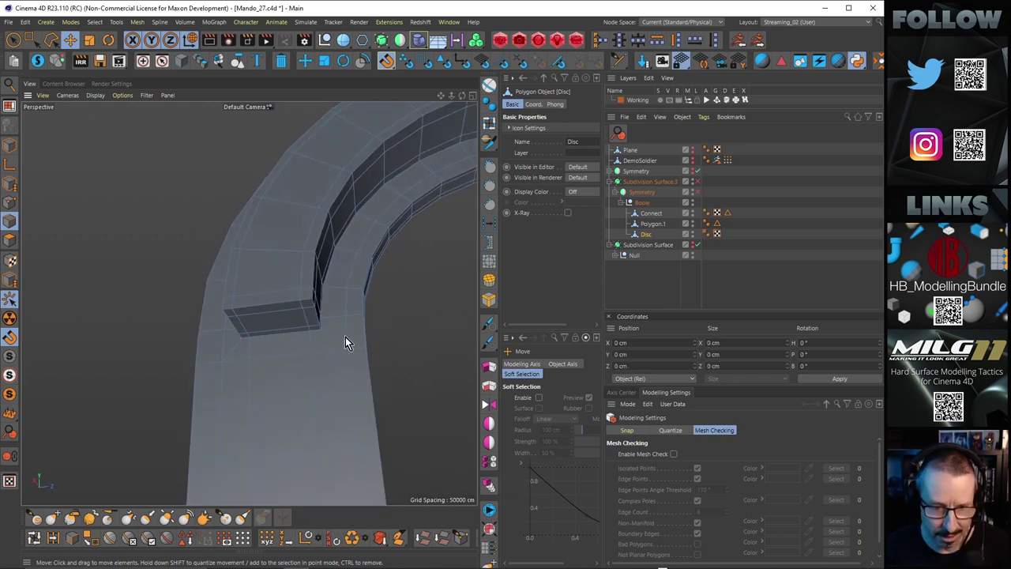
left_click_drag(346, 342, 350, 316, "alt")
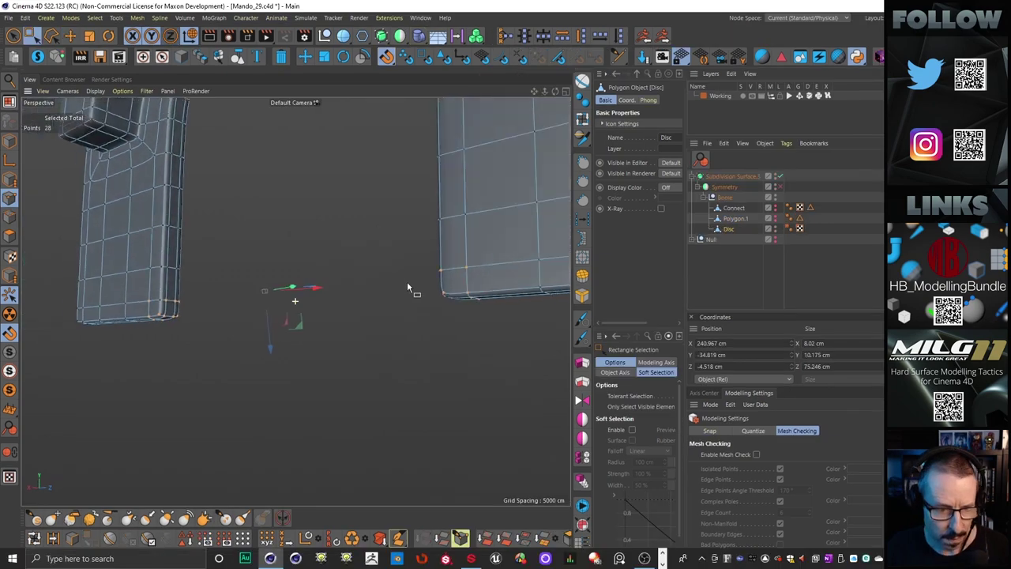
Step: Unhide the Polygon.1 and Connect parts and examine how they fit around the Disc arch
right_click_drag(407, 281, 343, 248, "alt")
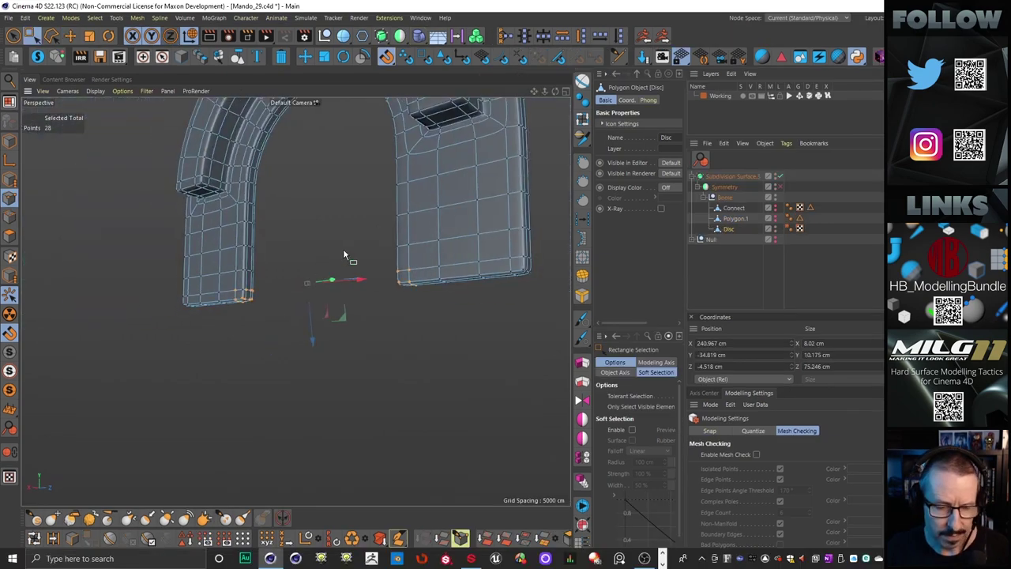
middle_click_drag(343, 248, 343, 295, "alt")
left_click_drag(391, 189, 434, 341, "alt")
left_click_drag(344, 207, 273, 284, "alt")
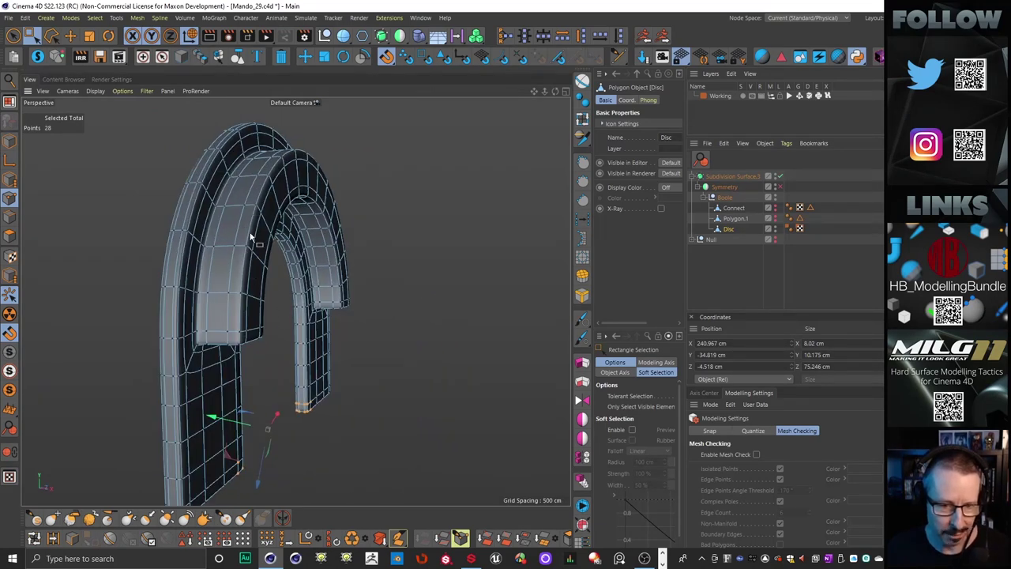
left_click(774, 218, "alt")
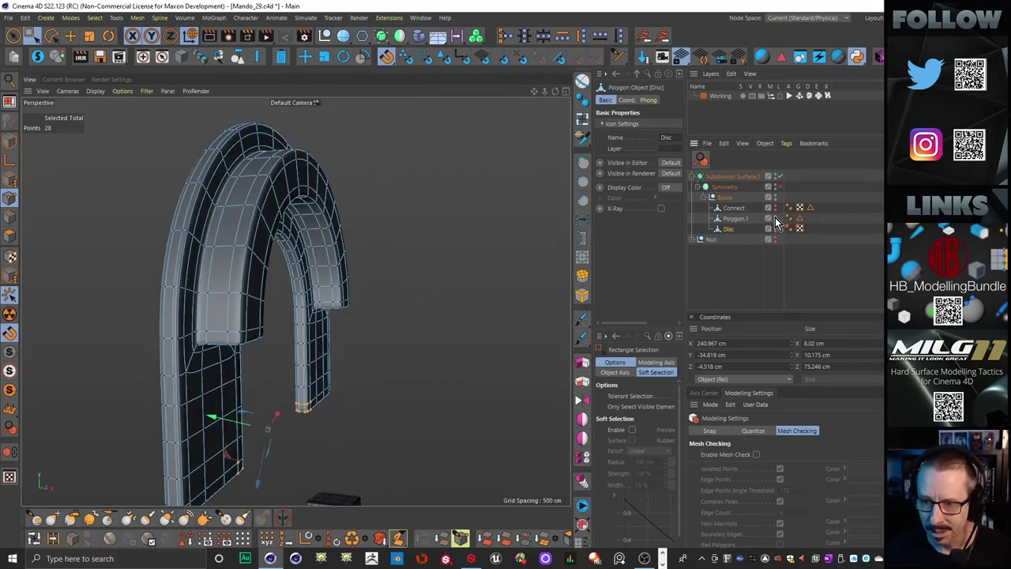
left_click(774, 209, "alt")
scroll(232, 256, "up", 4)
left_click_drag(244, 274, 217, 236, "alt")
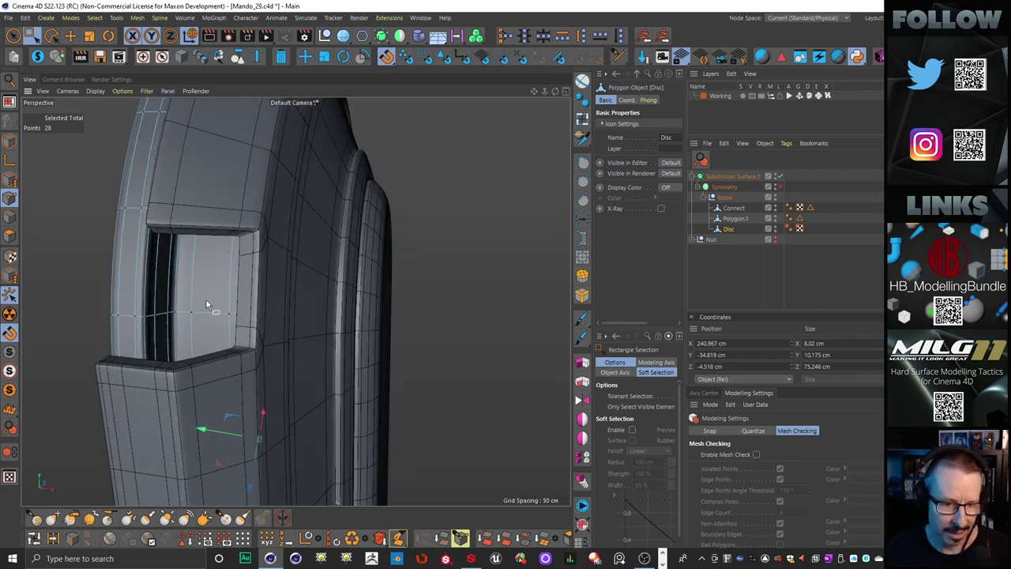
left_click_drag(209, 277, 276, 256, "alt")
scroll(192, 267, "down", 3)
left_click_drag(192, 267, 223, 324, "alt")
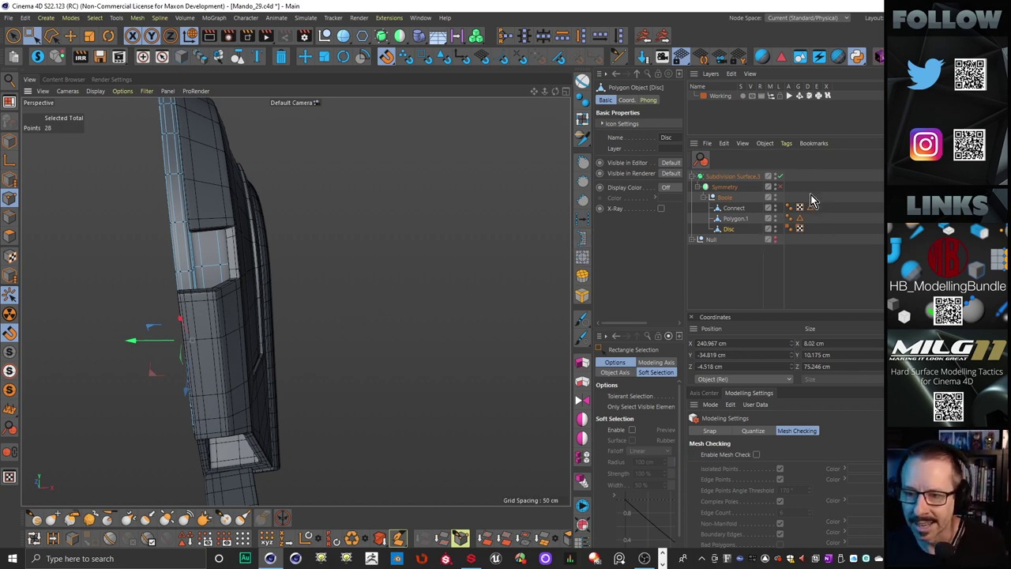
Step: Turn off the ear's Subdivision Surface and hide the Connect part, keeping Polygon.1 visible
left_click(779, 176)
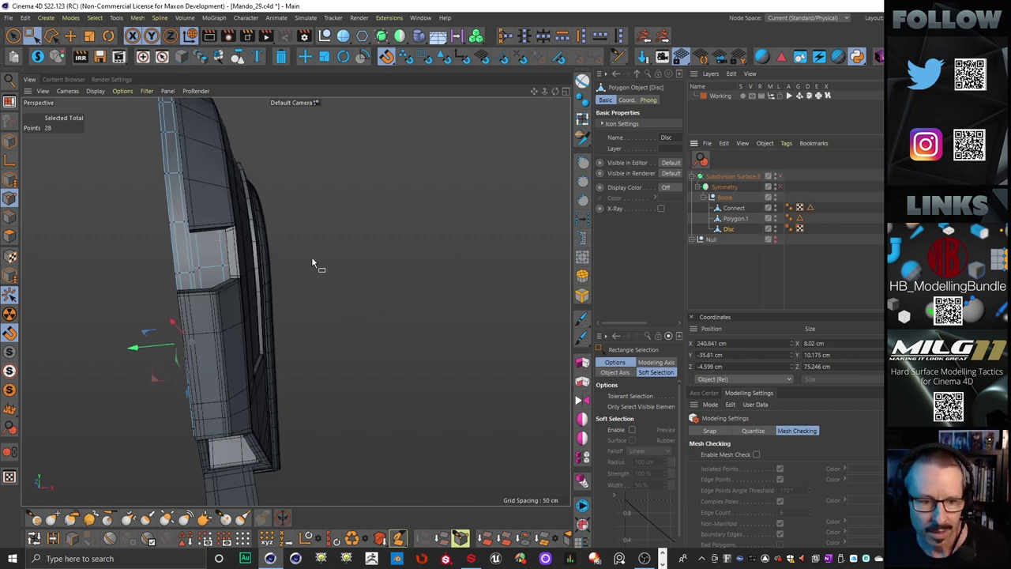
double_click(775, 216)
left_click(771, 218)
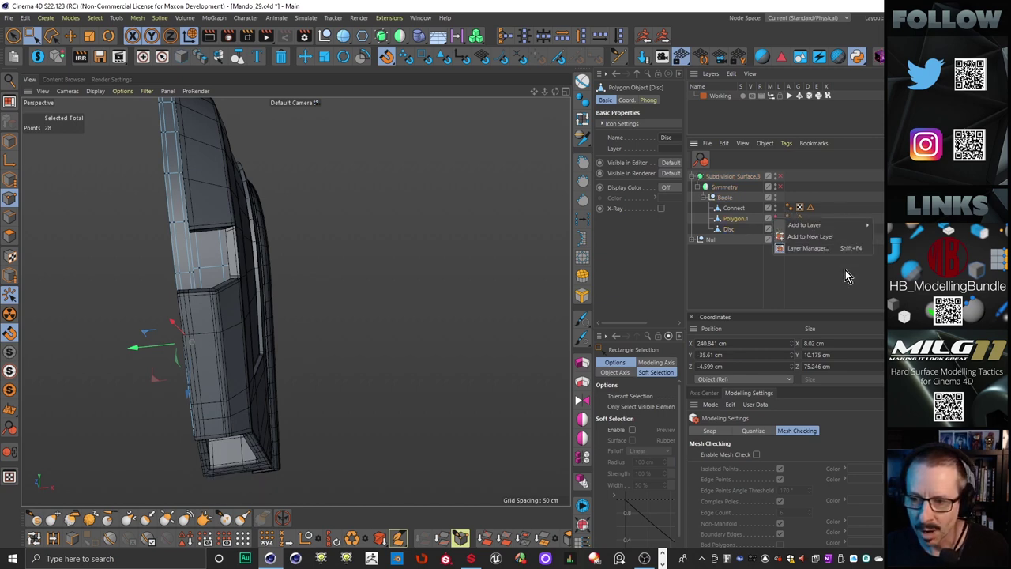
left_click(844, 268)
left_click(776, 220, "ctrl")
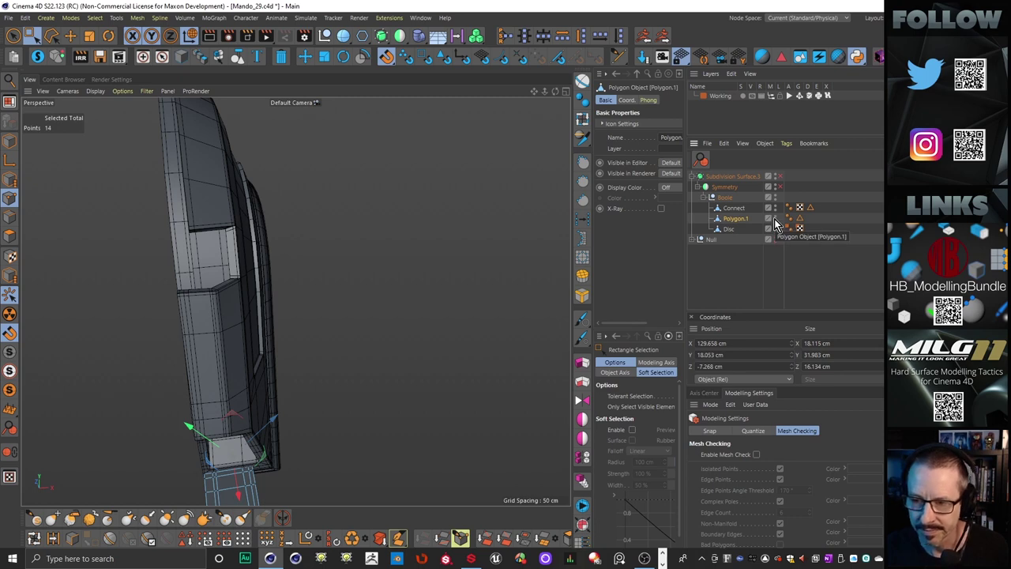
double_click(776, 208, "alt")
Step: Select the polygons along the inner rim of the Disc arch with Phong Break Selection
left_click_drag(371, 339, 739, 248, "alt")
left_click(735, 229)
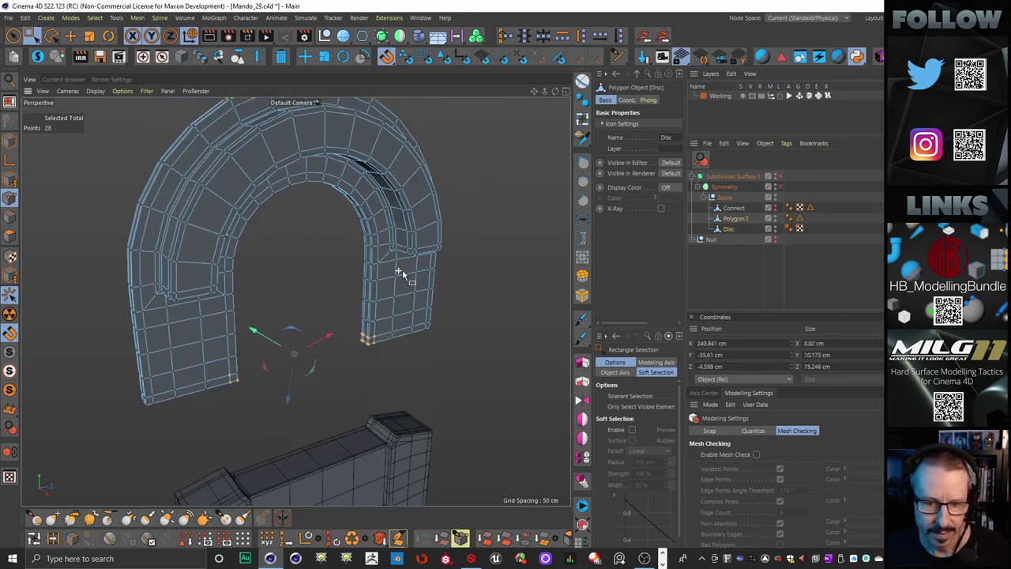
scroll(403, 271, "up", 5)
left_click(582, 81)
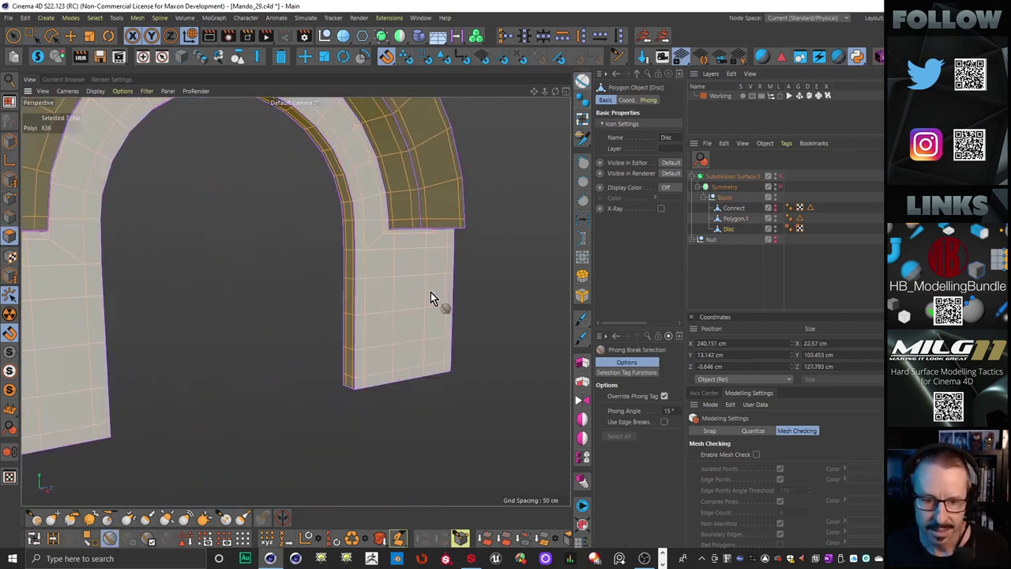
left_click(346, 333)
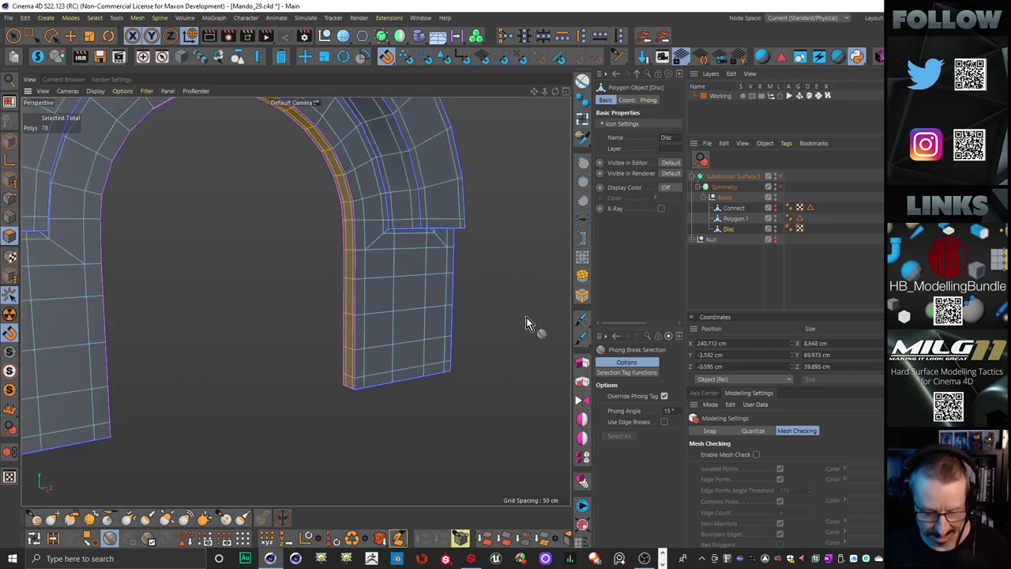
Step: Delete the selected inner rim polygons of the Disc arch and try to fill the gap with Close Polygon Hole
key("Delete")
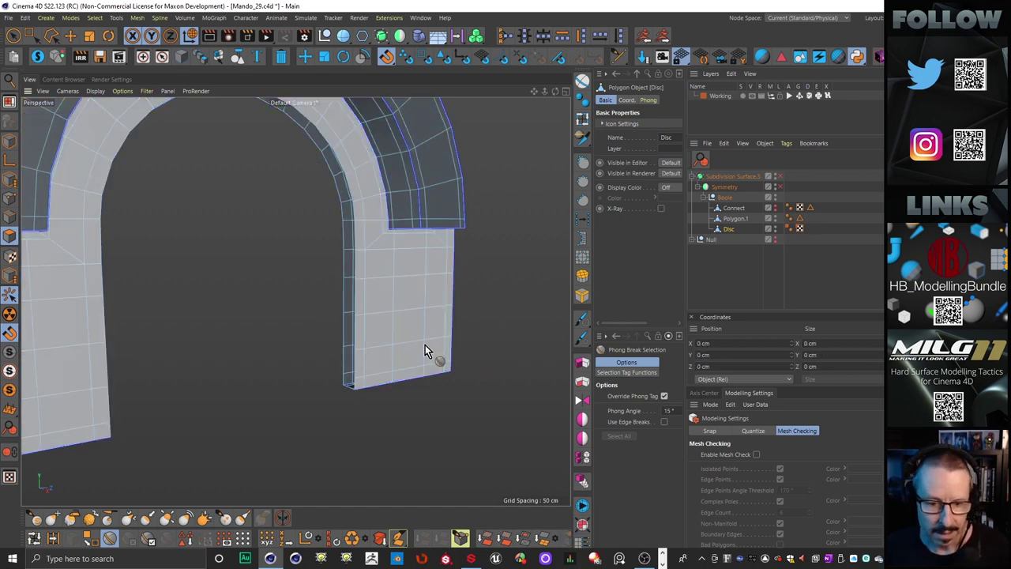
left_click_drag(375, 323, 394, 294, "alt")
key("m")
key("d")
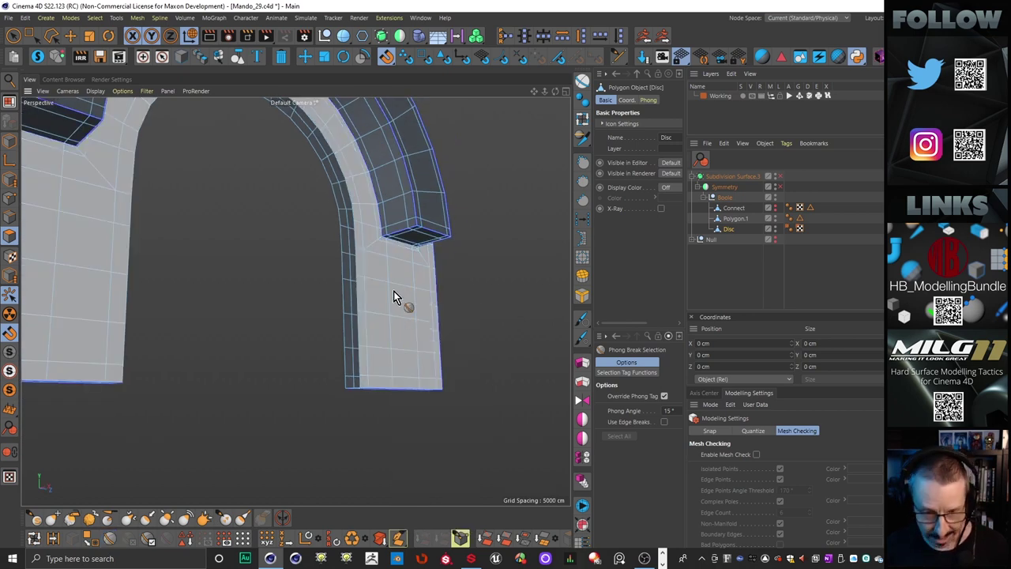
left_click(358, 304)
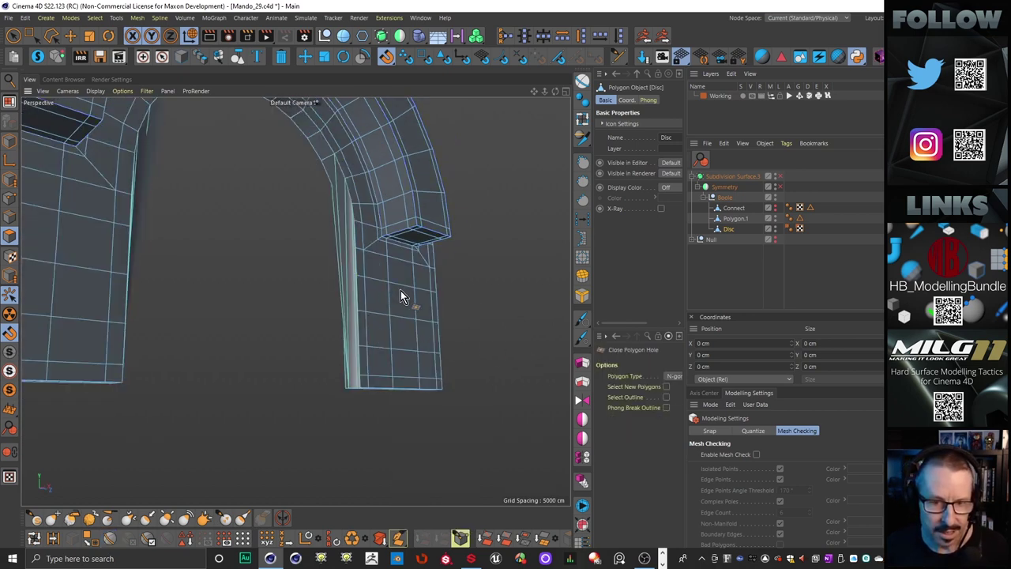
Step: Examine the mesh around the Disc arch's inner rim and the raised block from several angles
left_click_drag(401, 290, 404, 297, "alt")
left_click_drag(384, 252, 381, 308, "alt")
left_click_drag(352, 260, 288, 185, "alt")
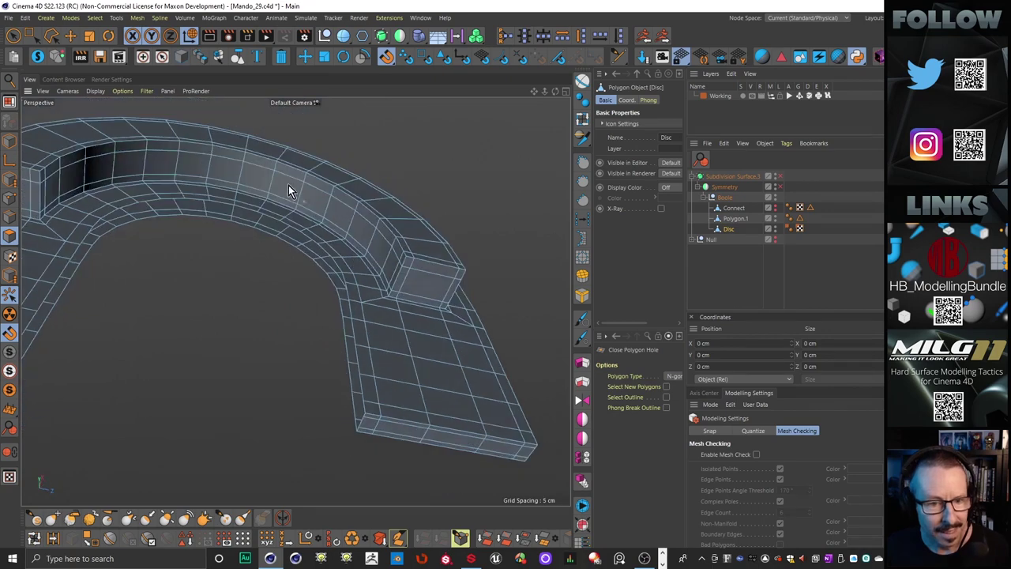
left_click_drag(260, 219, 303, 190, "alt")
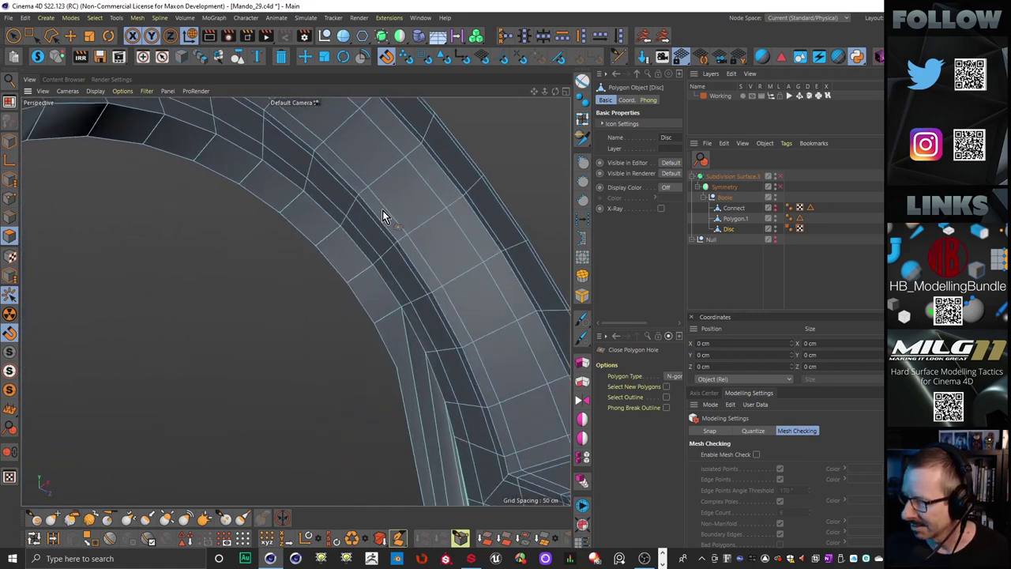
scroll(366, 210, "down", 3)
left_click_drag(365, 210, 422, 259, "alt")
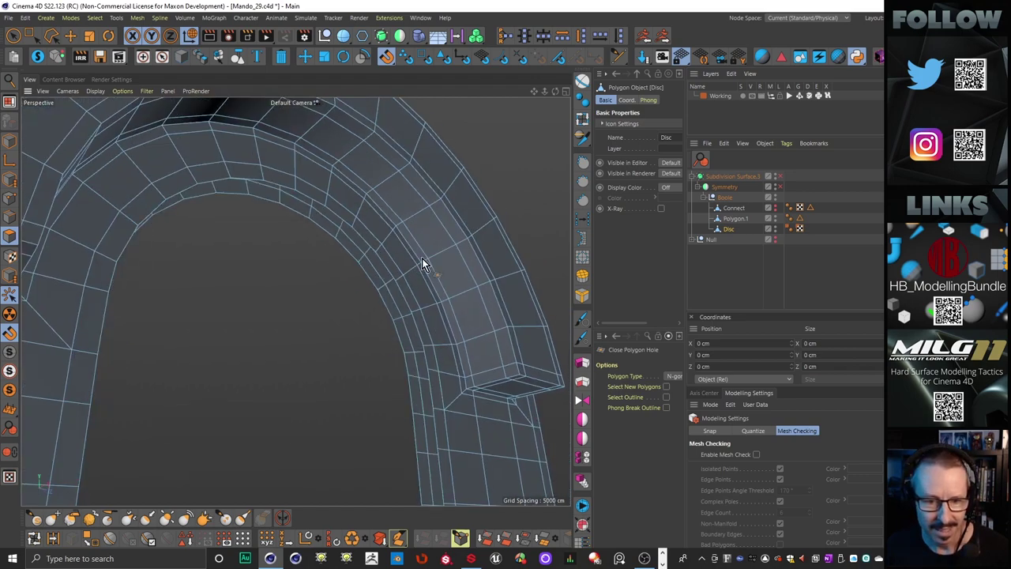
middle_click_drag(422, 259, 409, 181, "alt")
left_click_drag(409, 187, 478, 232, "alt")
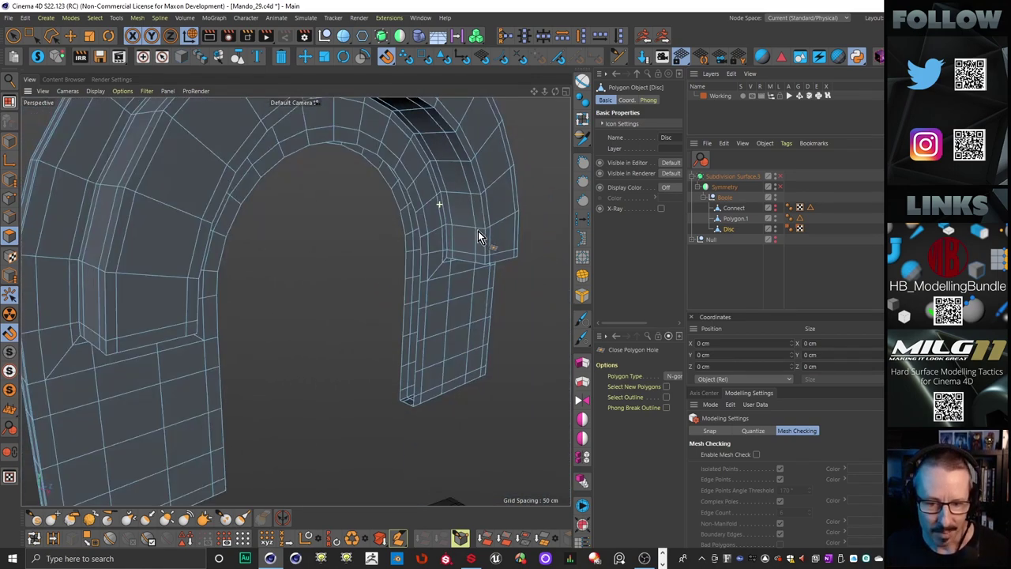
Step: Try bridging the open rim edges segment by segment up from the bottom of the arch leg, and undo the bridges
key("b")
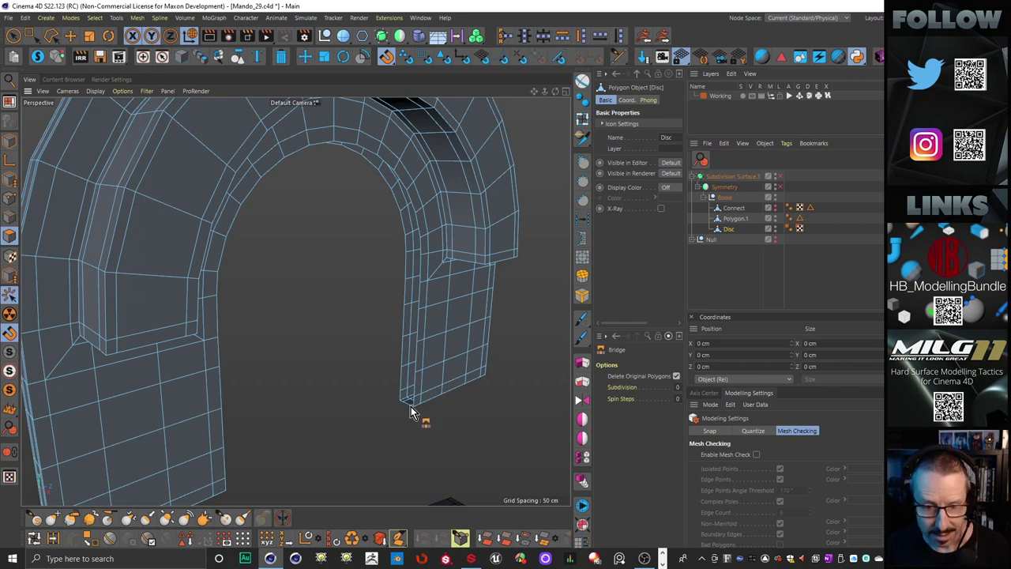
right_click_drag(420, 387, 447, 368, "alt")
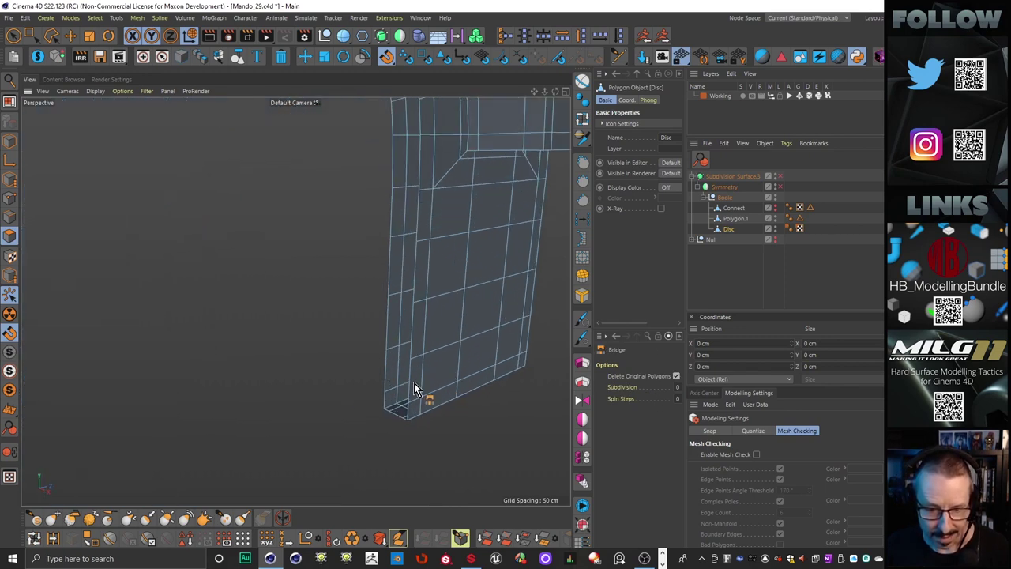
left_click(9, 217)
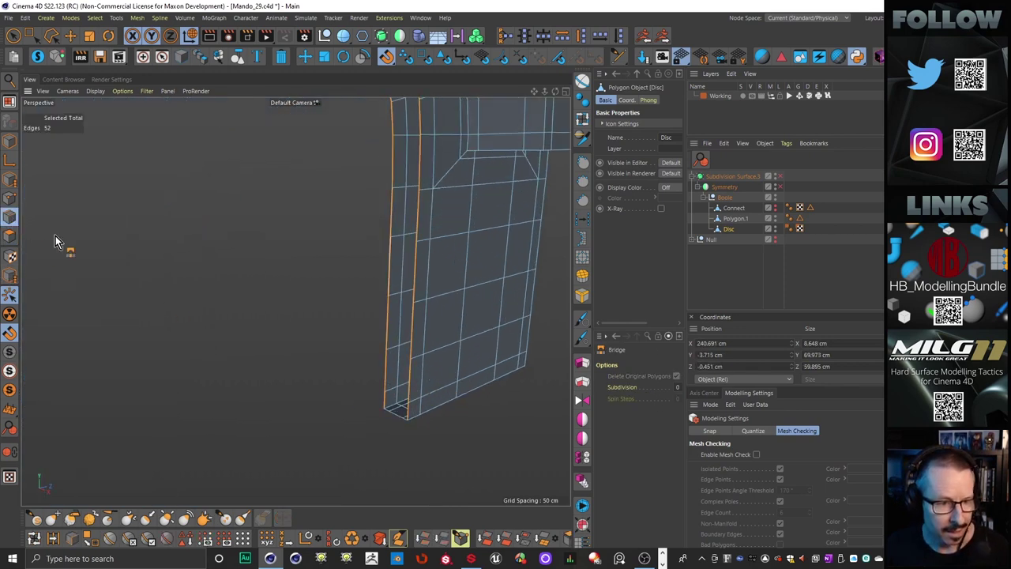
left_click_drag(386, 373, 409, 385)
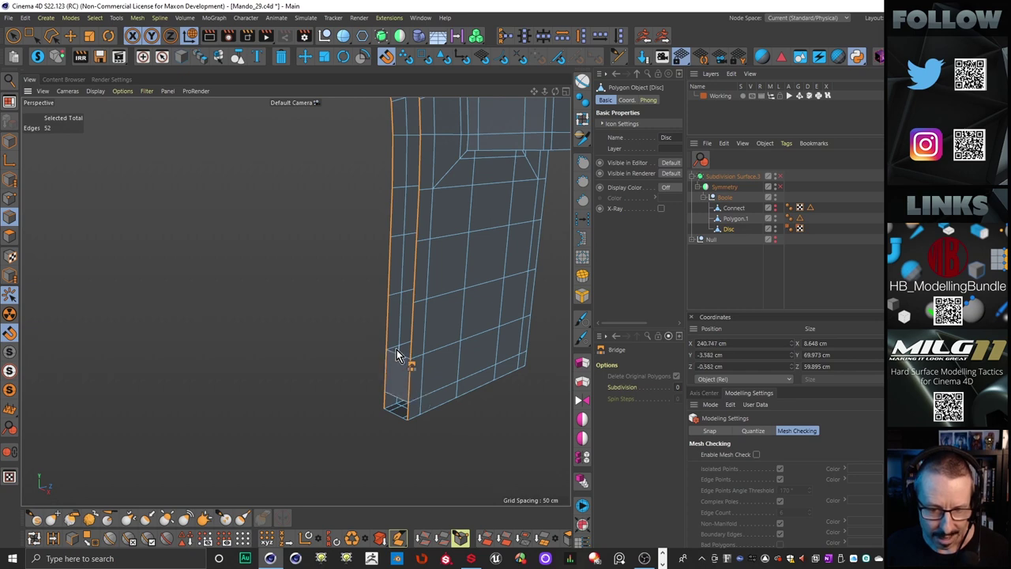
left_click_drag(387, 332, 408, 343)
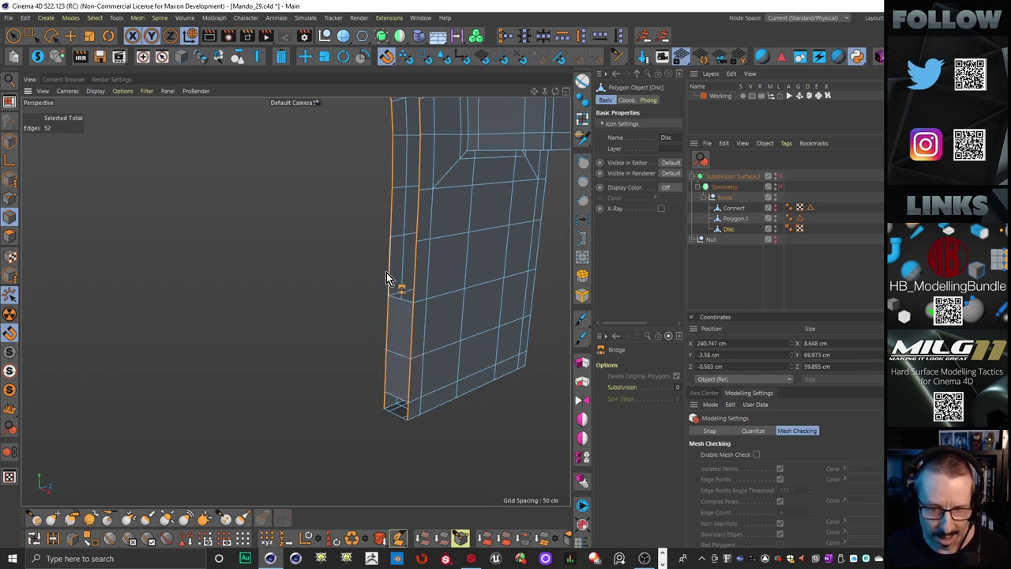
left_click_drag(386, 276, 411, 285)
key("ctrl+z")
key("ctrl+z")
key("ctrl+z")
key("ctrl+z")
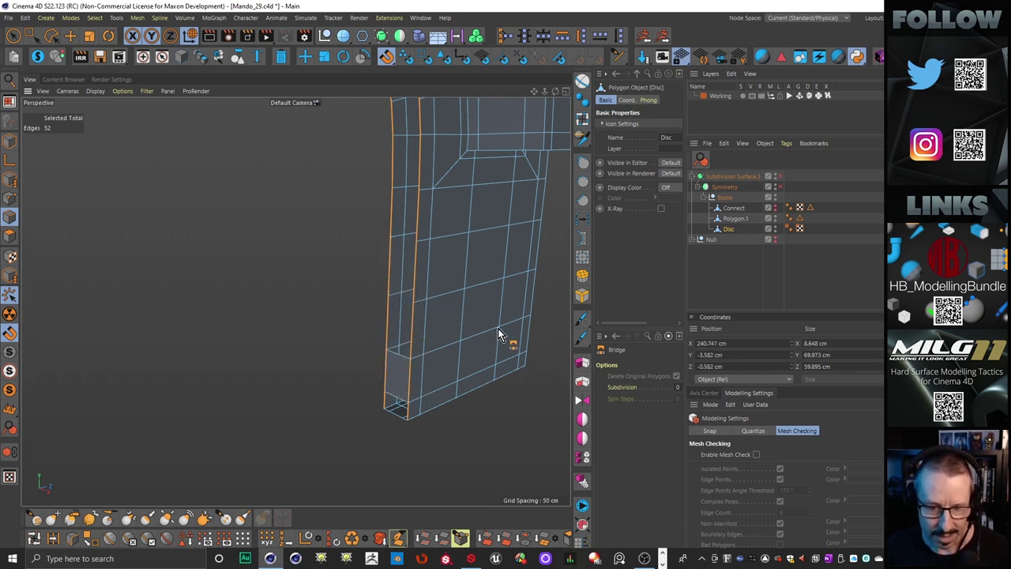
Step: Try to join the two open edge loops along the arch's inner rim with Stitch and Sew
key("m")
key("p")
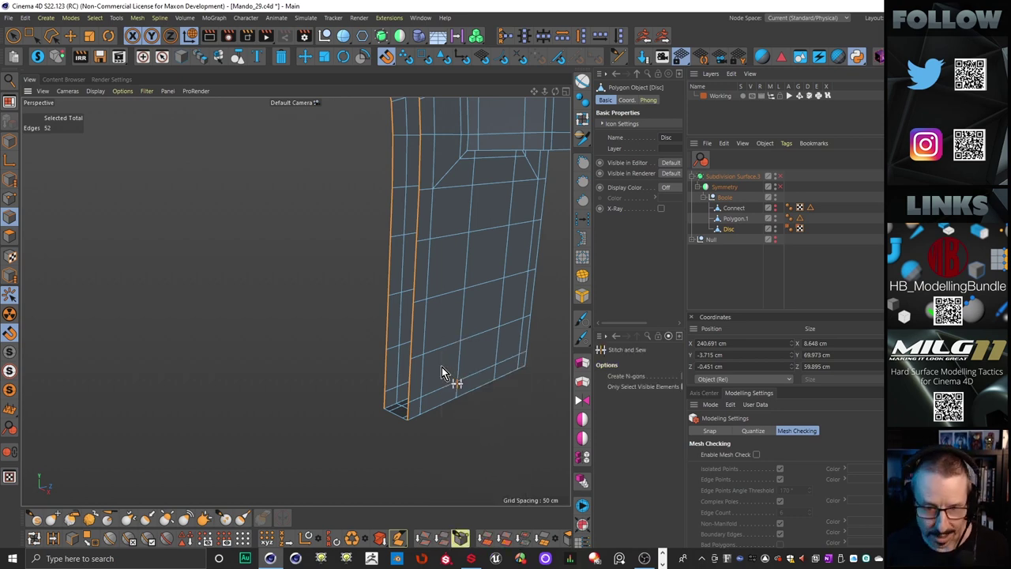
scroll(505, 305, "up", 2)
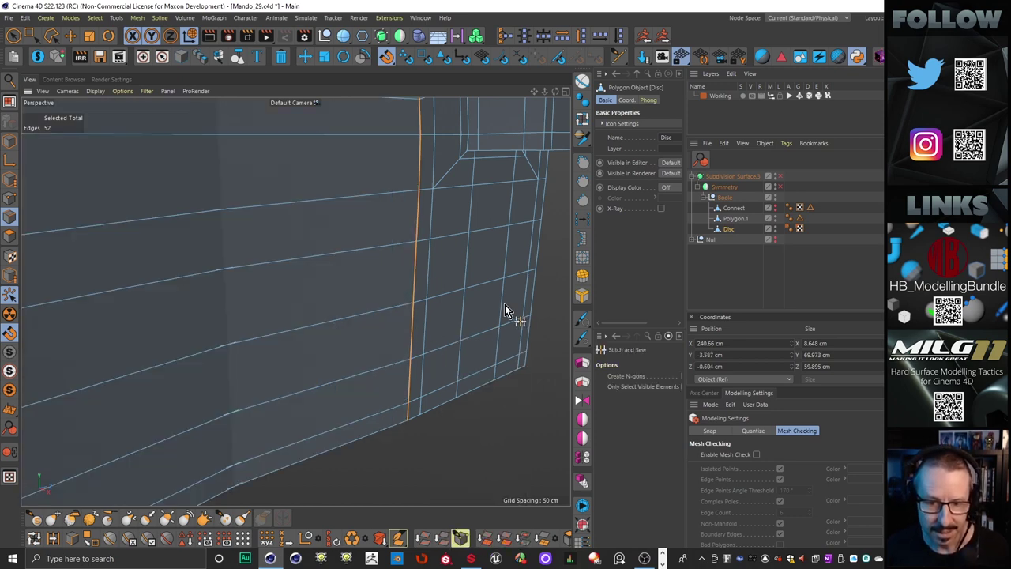
scroll(484, 302, "down", 2)
scroll(343, 300, "down", 4)
left_click_drag(343, 300, 524, 361, "alt")
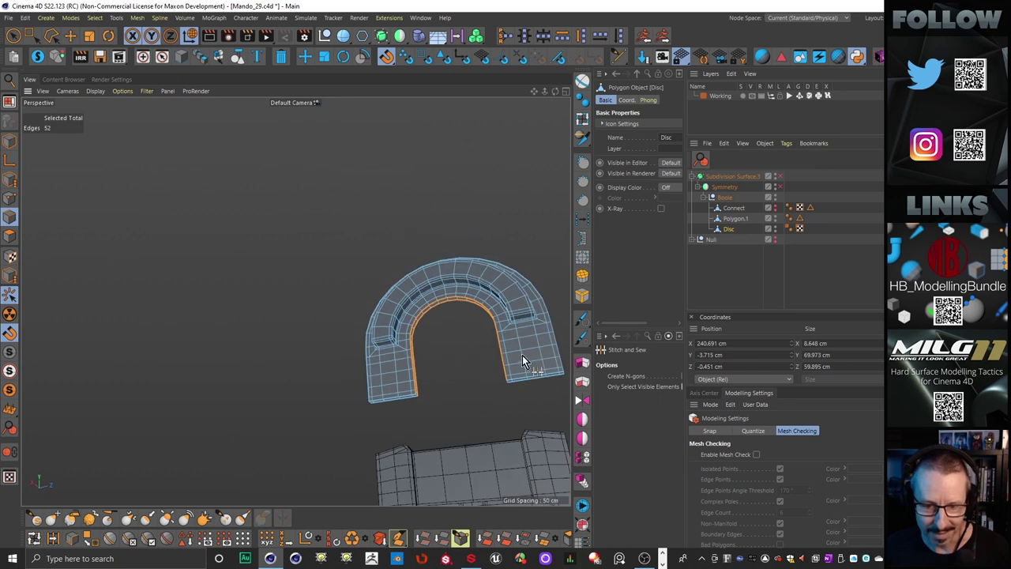
scroll(524, 361, "up", 5)
left_click(378, 278)
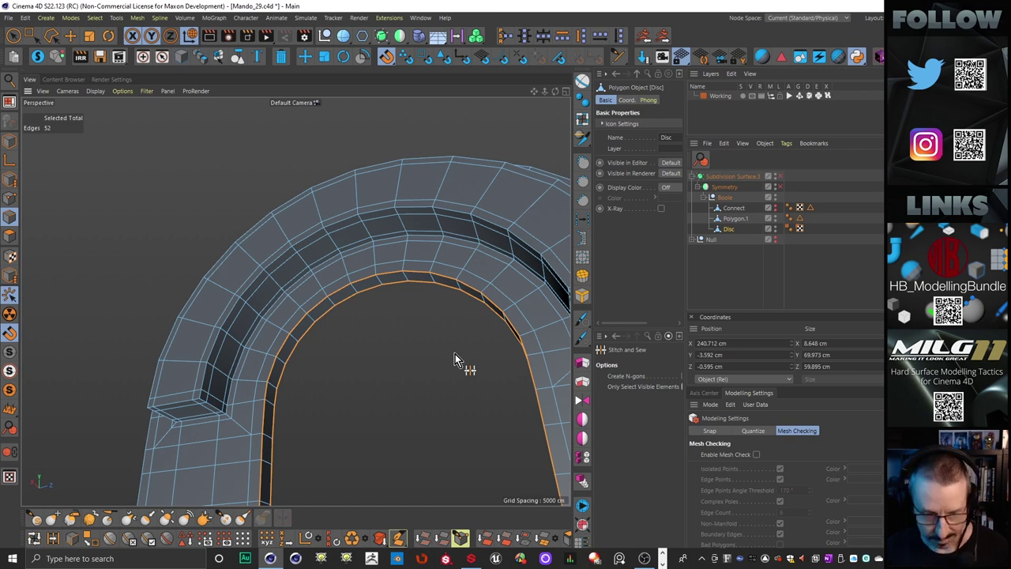
Step: Undo the rim edits to restore the deleted inner rim polygons of the Disc arch
key("ctrl+z")
key("ctrl+z")
key("ctrl+z")
Step: Turn the ear's Subdivision Surface back on and examine the smoothed Disc arch, including its leg ends and inner rim
scroll(381, 251, "down", 4)
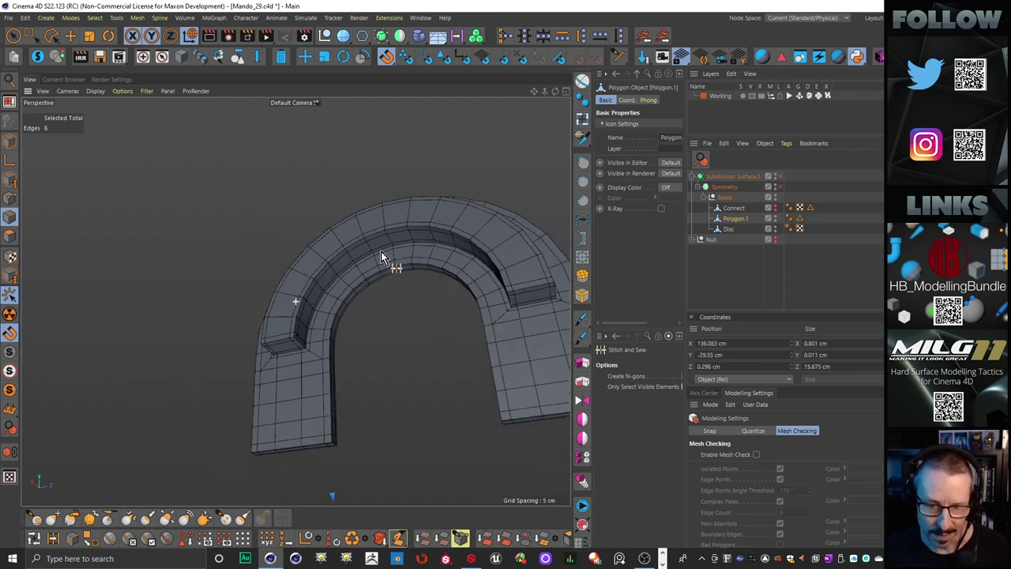
left_click_drag(381, 251, 446, 364, "alt")
scroll(448, 361, "up", 6)
left_click_drag(450, 326, 383, 318, "alt")
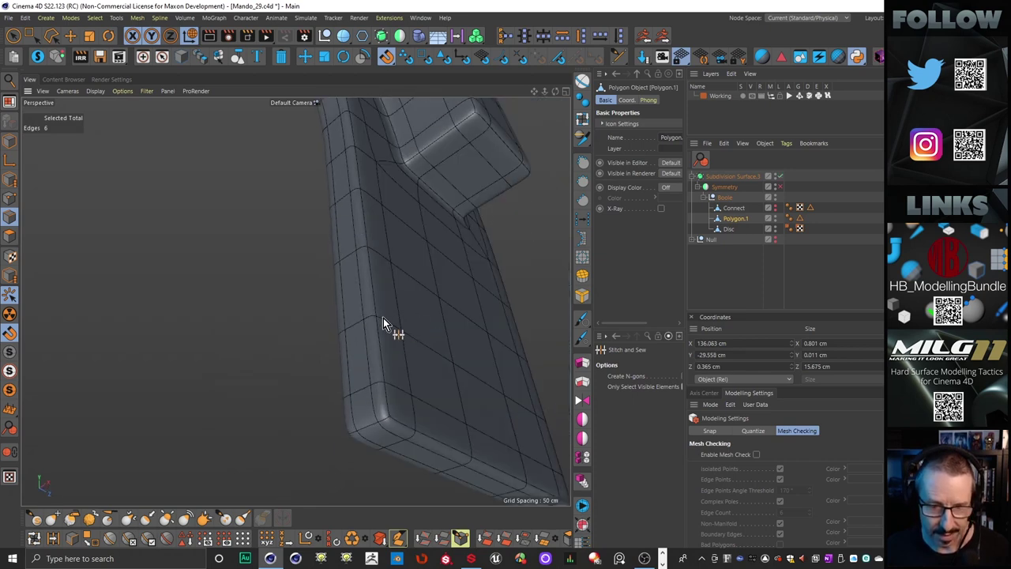
scroll(383, 318, "down", 5)
middle_click_drag(384, 318, 403, 434, "alt")
left_click_drag(317, 265, 282, 300, "alt")
scroll(282, 304, "down", 3)
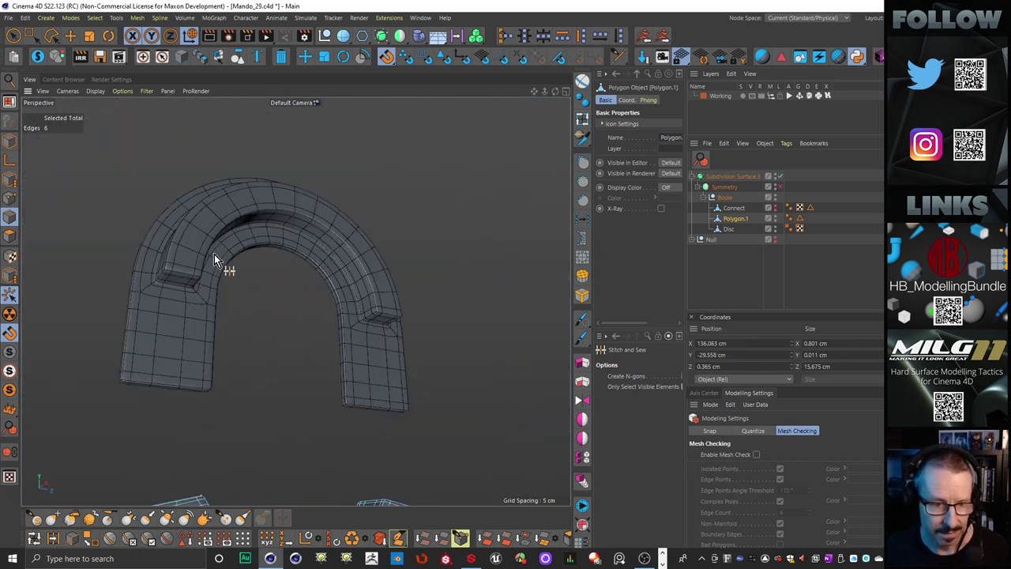
left_click_drag(219, 264, 284, 364, "alt")
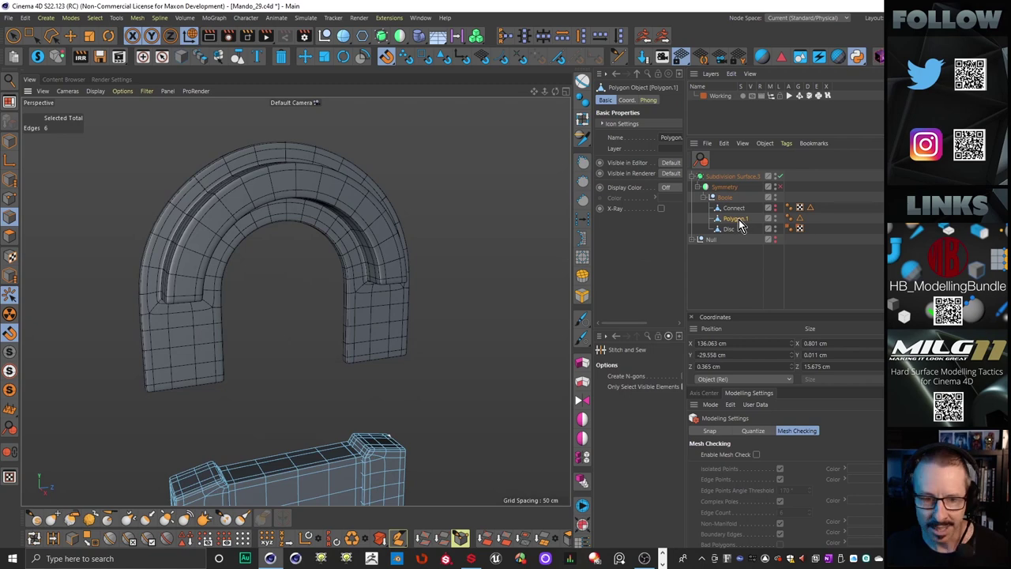
Step: Rename the Connect object to SideBit1
double_click(737, 219)
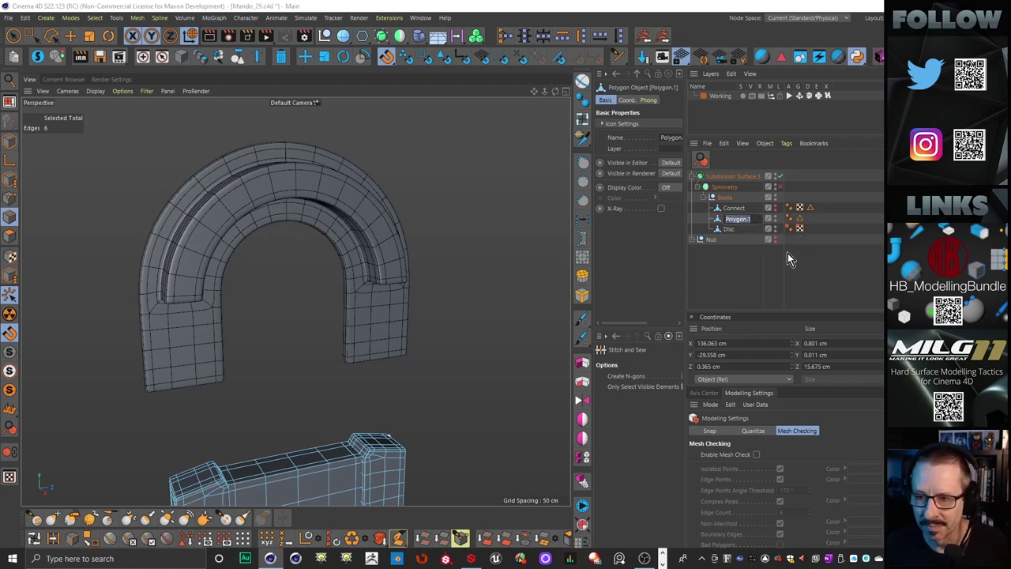
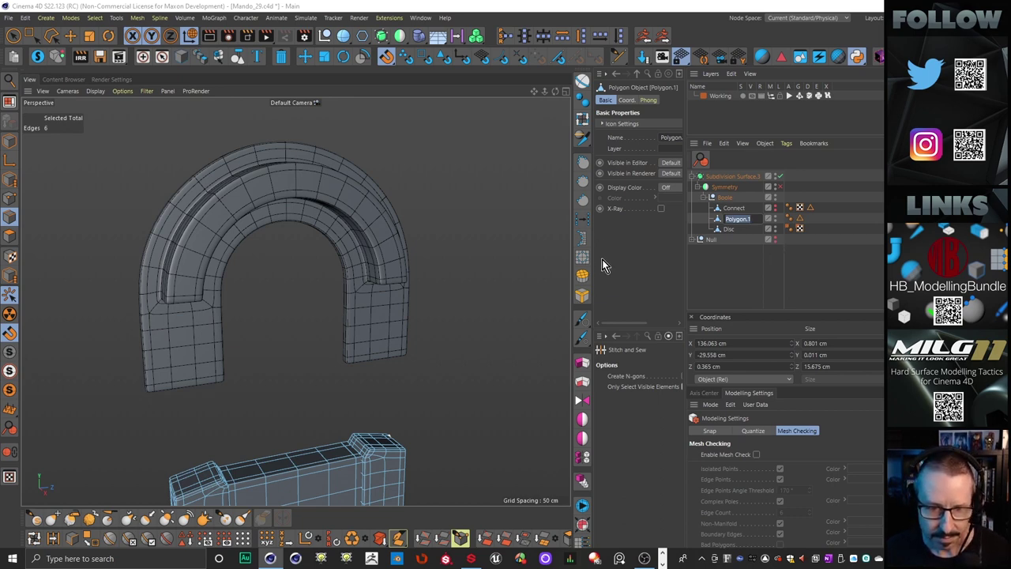
key("Return")
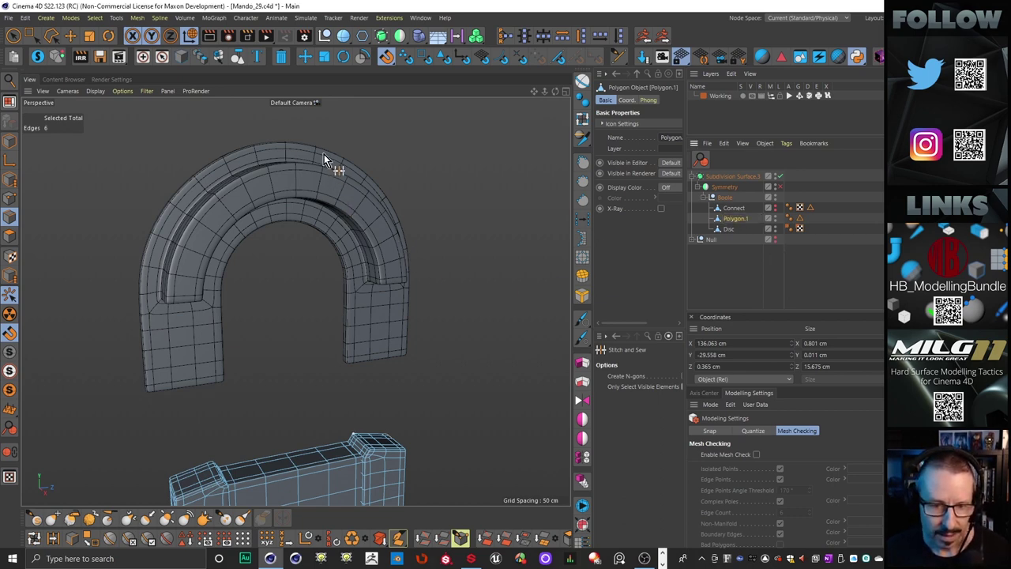
left_click(734, 208)
left_click_drag(451, 311, 397, 334, "alt")
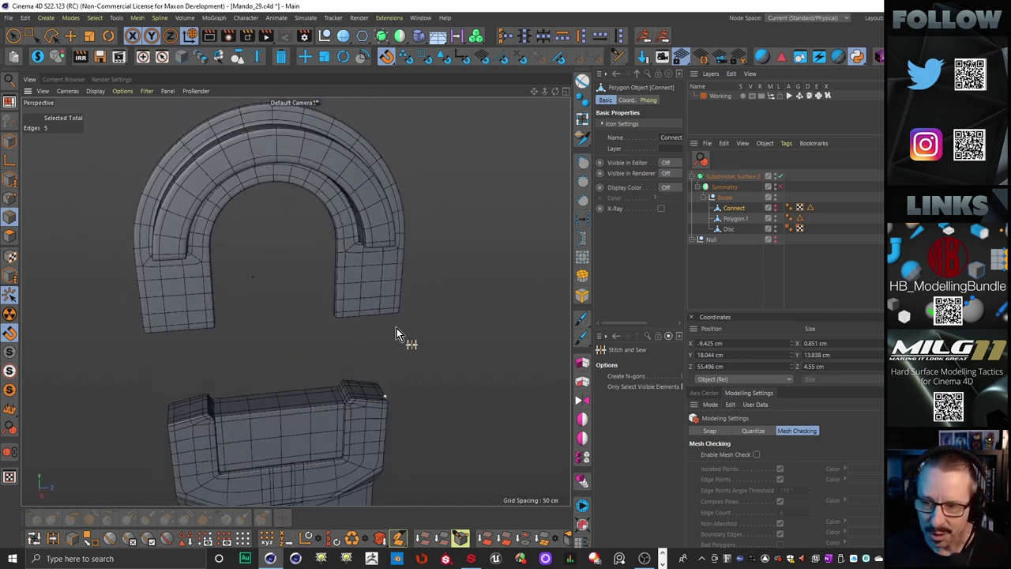
double_click(739, 210)
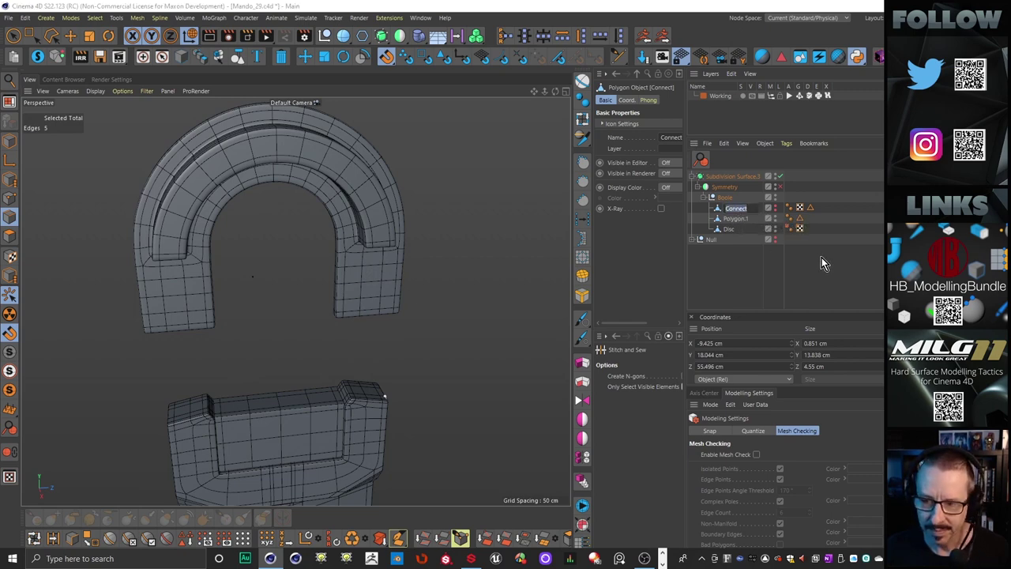
type("Side")
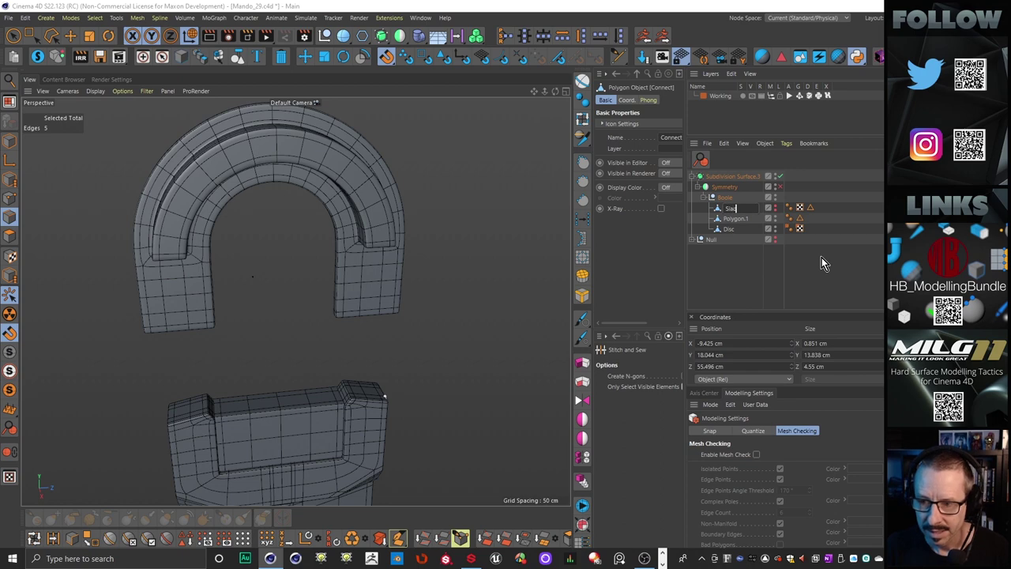
key("BackSpace")
key("BackSpace")
key("BackSpace")
type("idde")
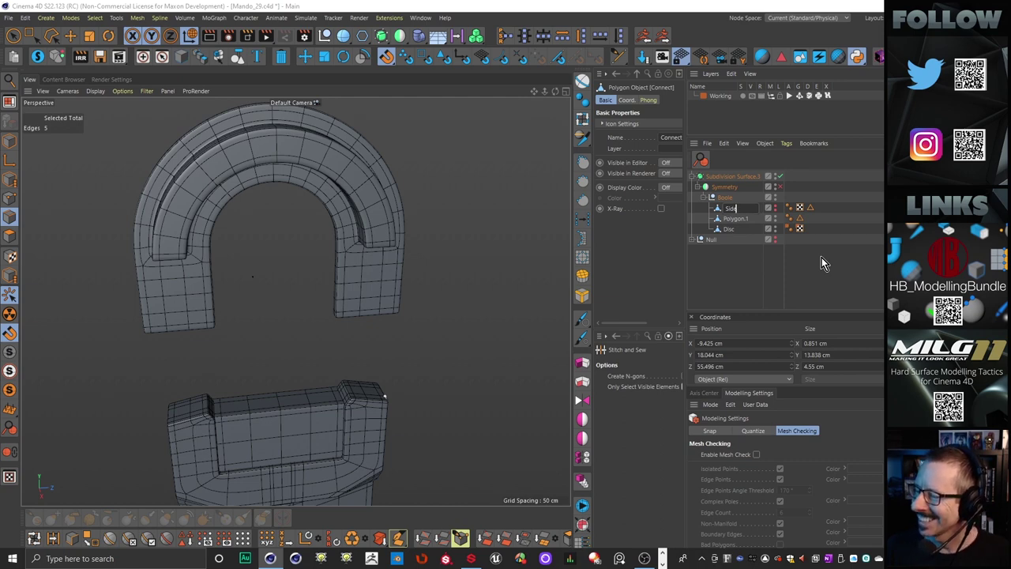
key("Return")
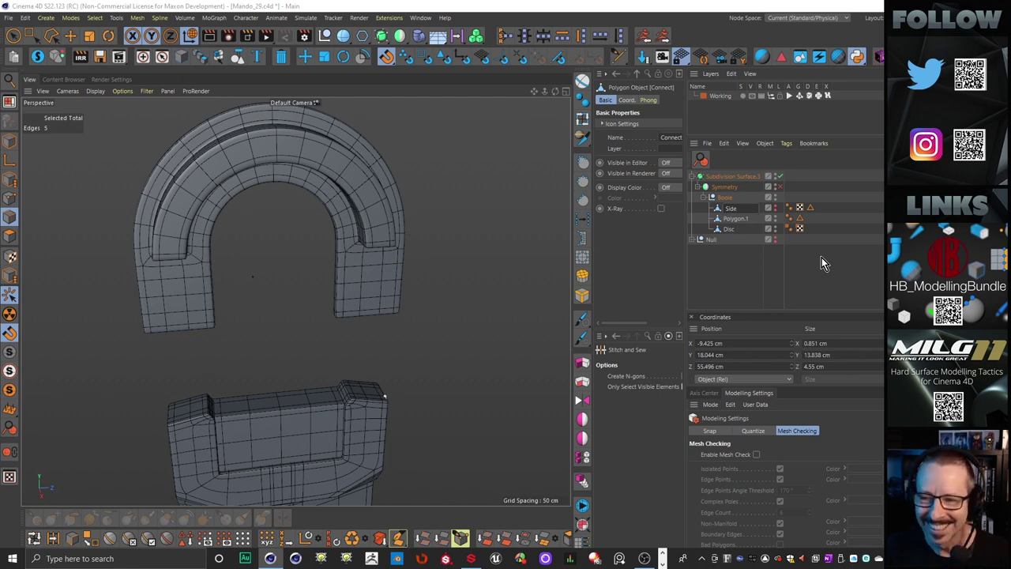
key("BackSpace")
key("BackSpace")
key("BackSpace")
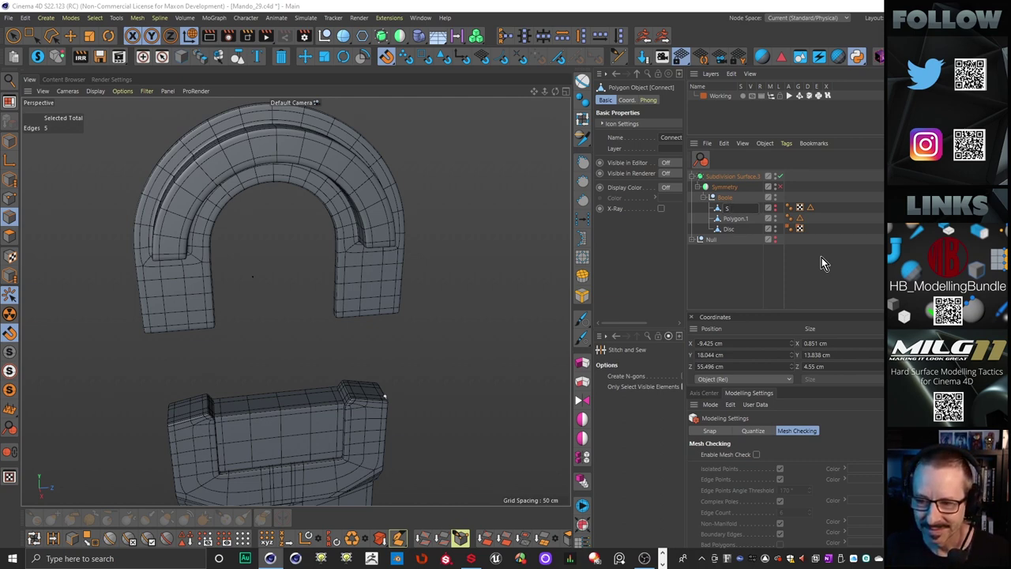
type("ide")
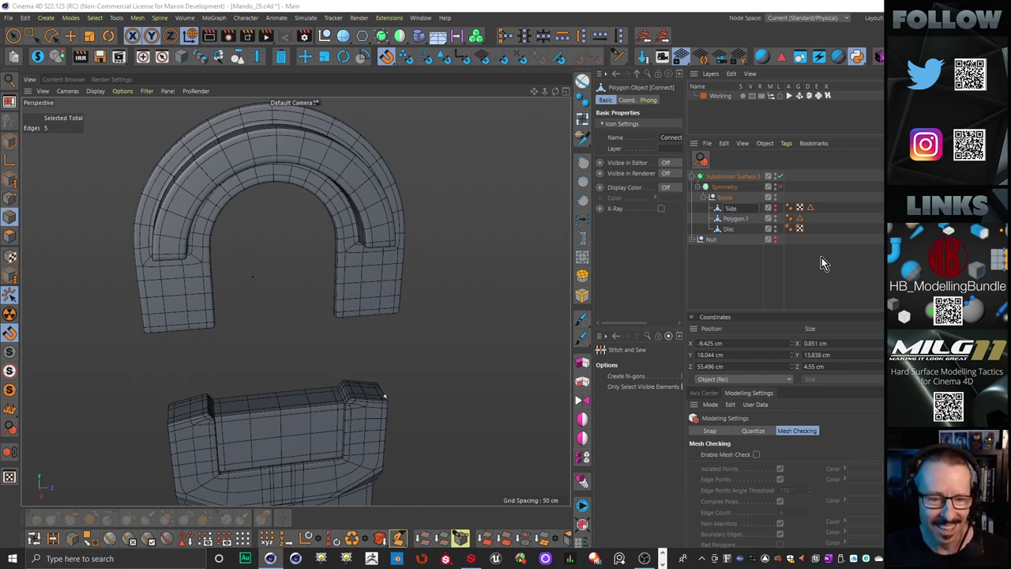
type("Bit1")
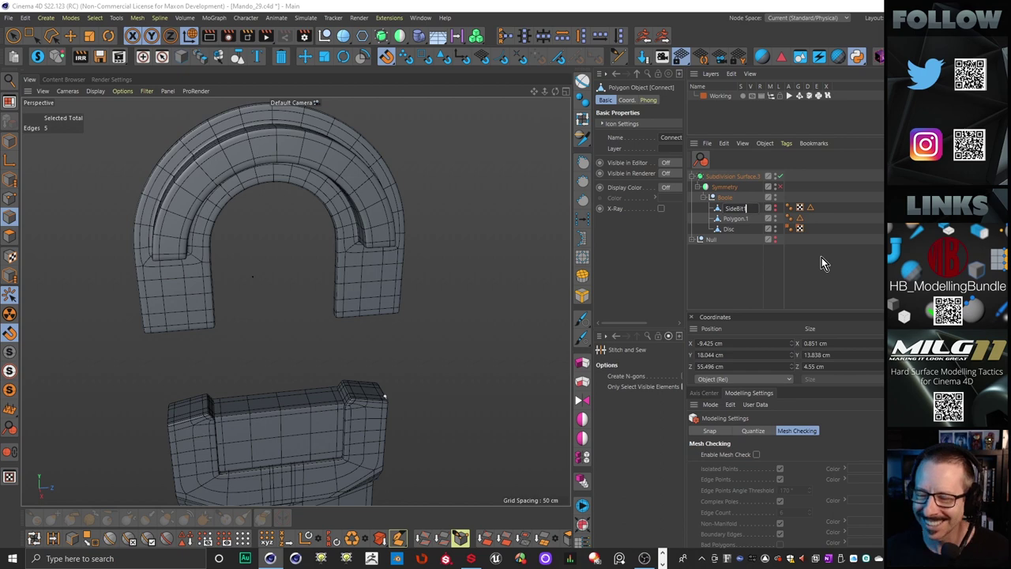
key("Return")
Step: Make the SideBit1 object visible in the viewport again
left_click(732, 221)
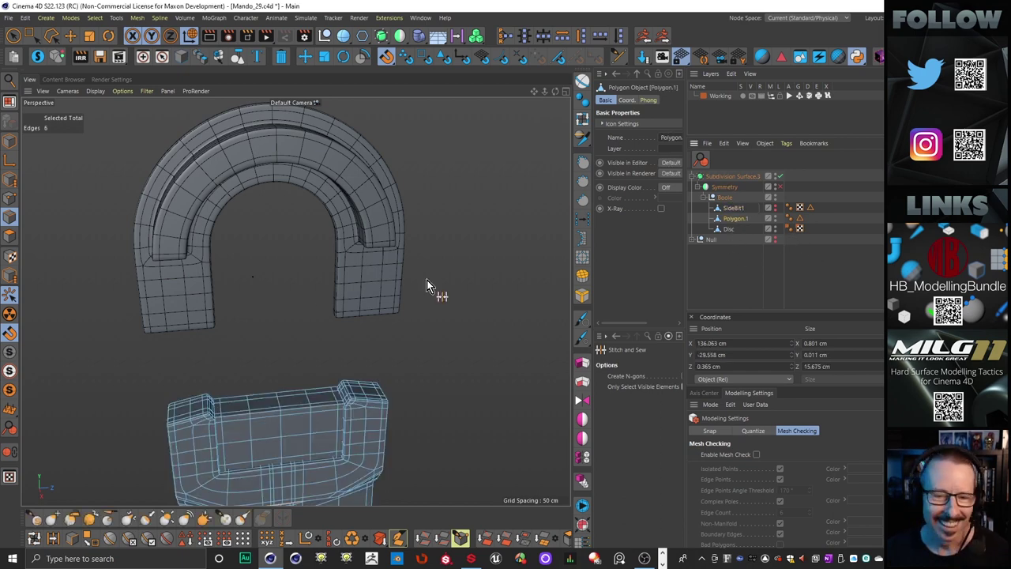
scroll(324, 344, "down", 3)
middle_click_drag(313, 351, 343, 307, "alt")
left_click_drag(343, 307, 520, 271, "alt")
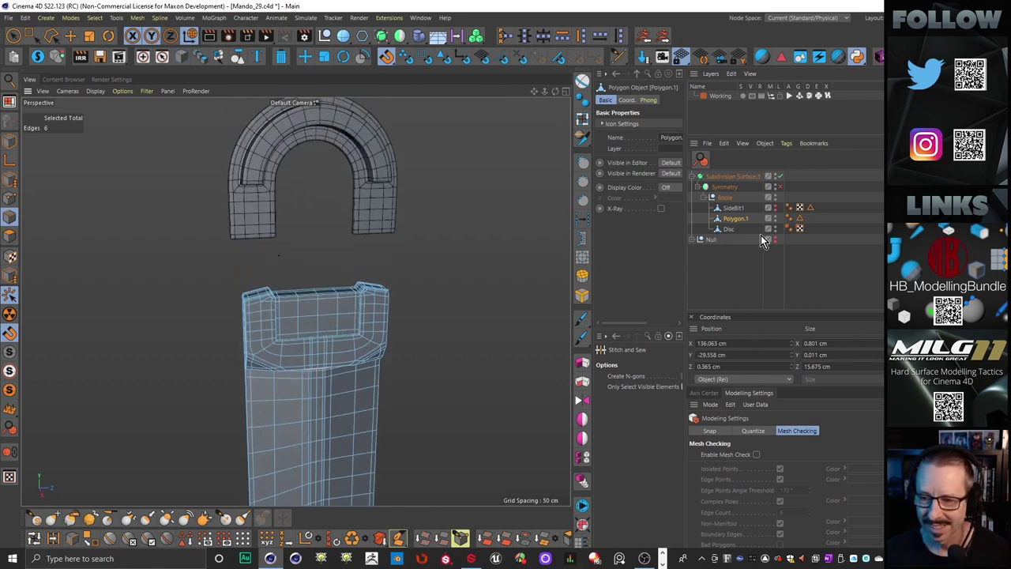
left_click(733, 207)
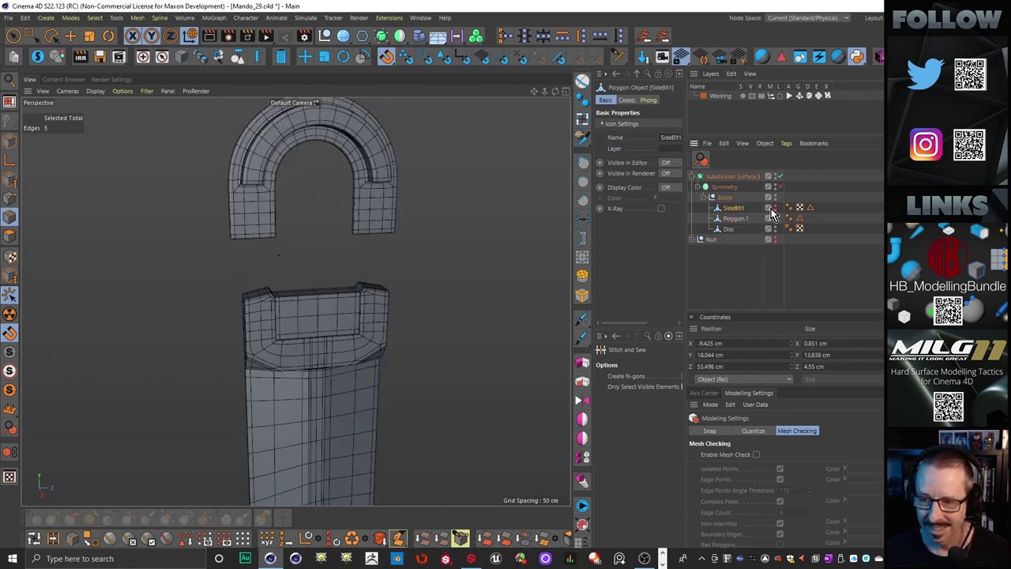
left_click(776, 208)
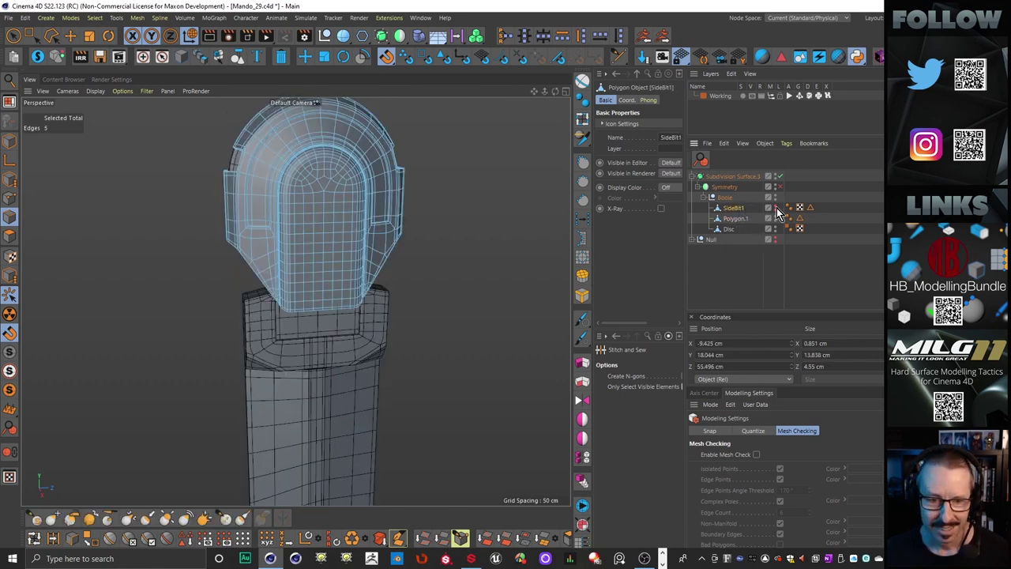
Step: Rename the Polygon.1 object to SideBit2
left_click(728, 229)
left_click(734, 219)
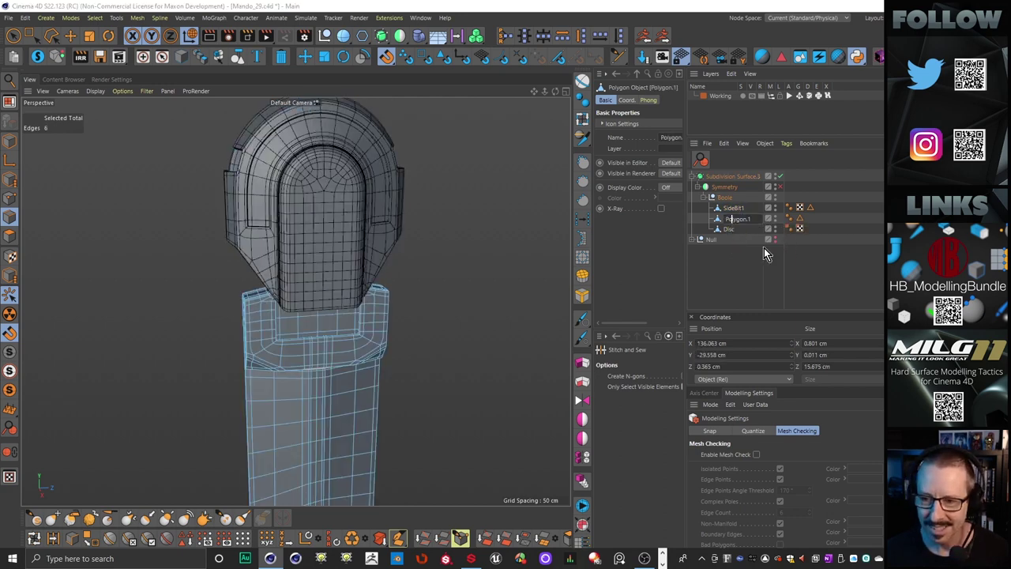
double_click(727, 219)
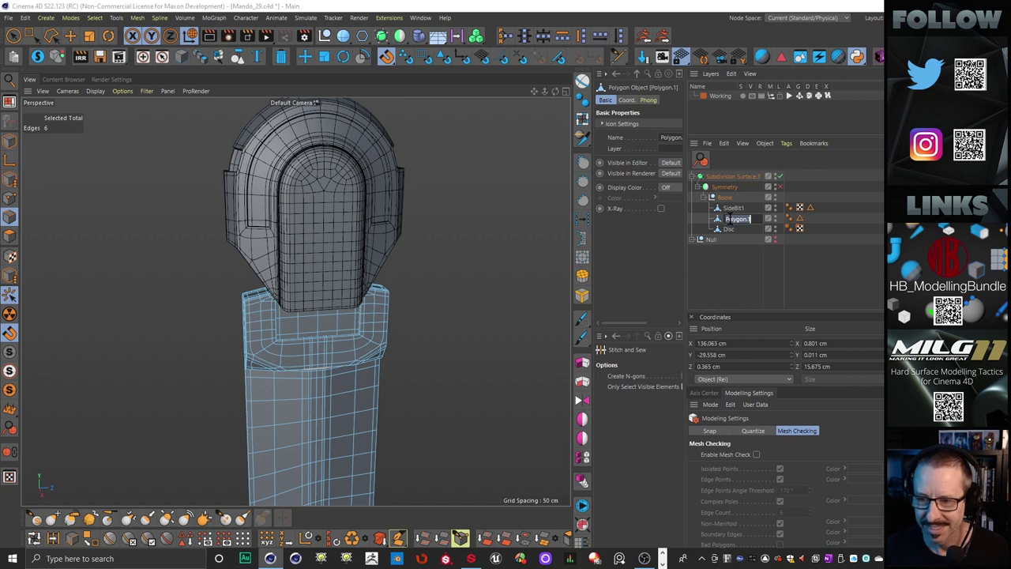
type("SideBit2")
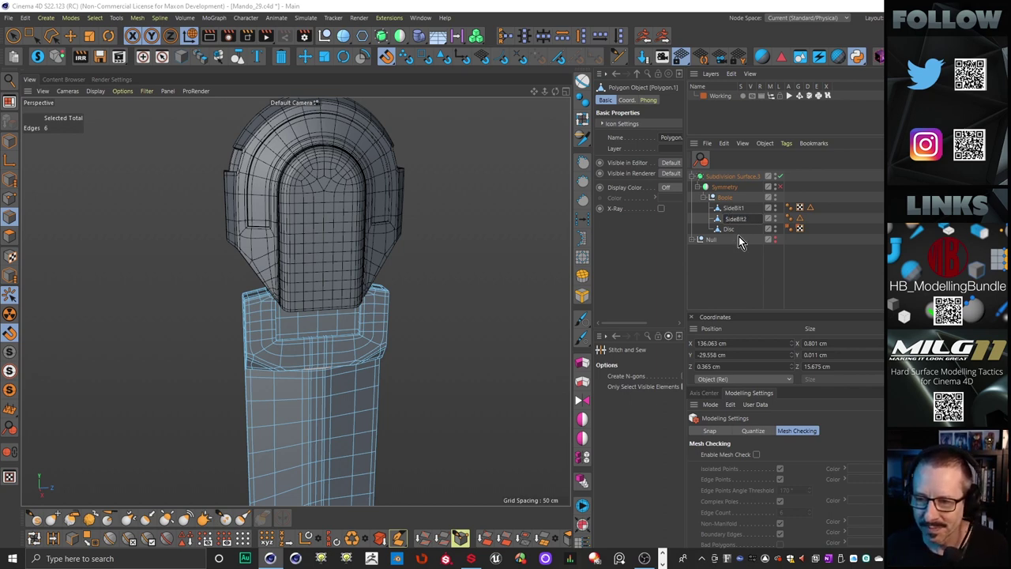
key("Return")
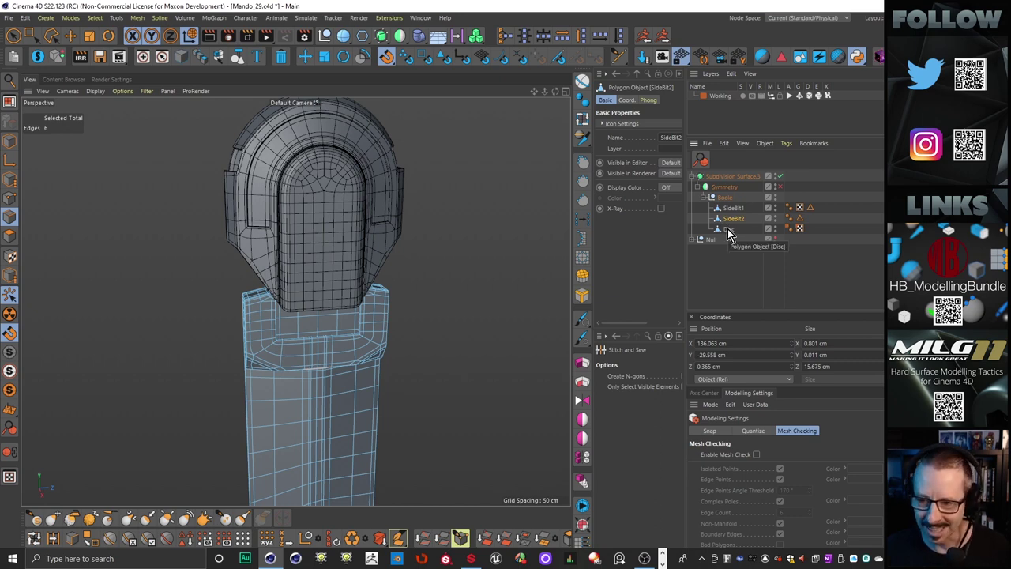
Step: Rename the Disc object to SideBit3
double_click(729, 230)
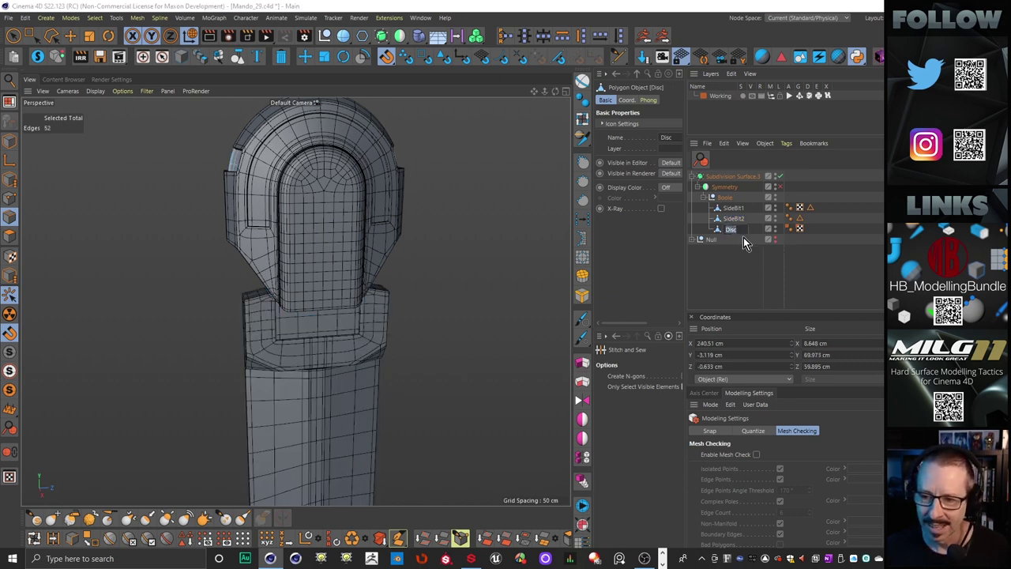
type("SideBi")
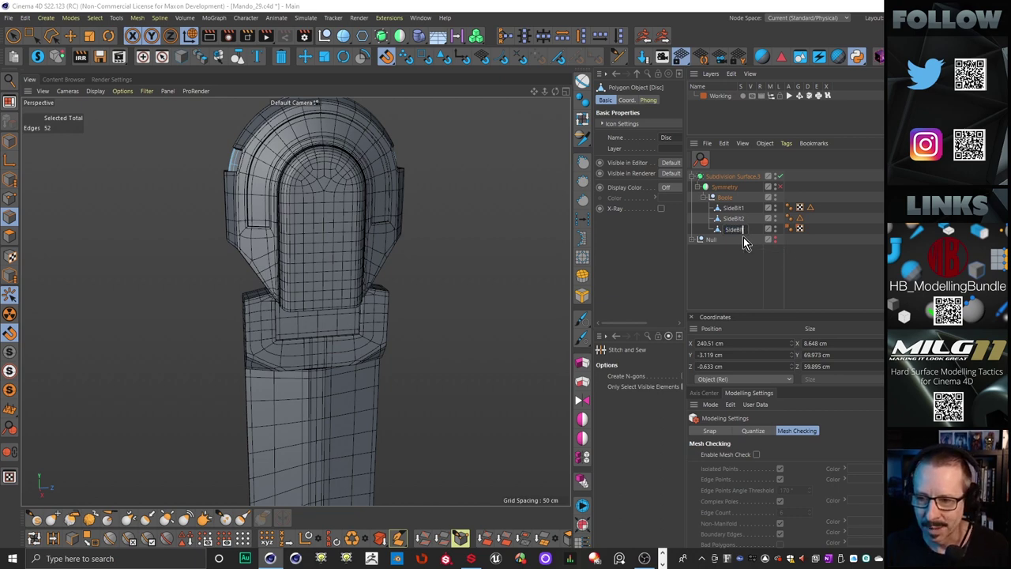
type("t3")
key("Return")
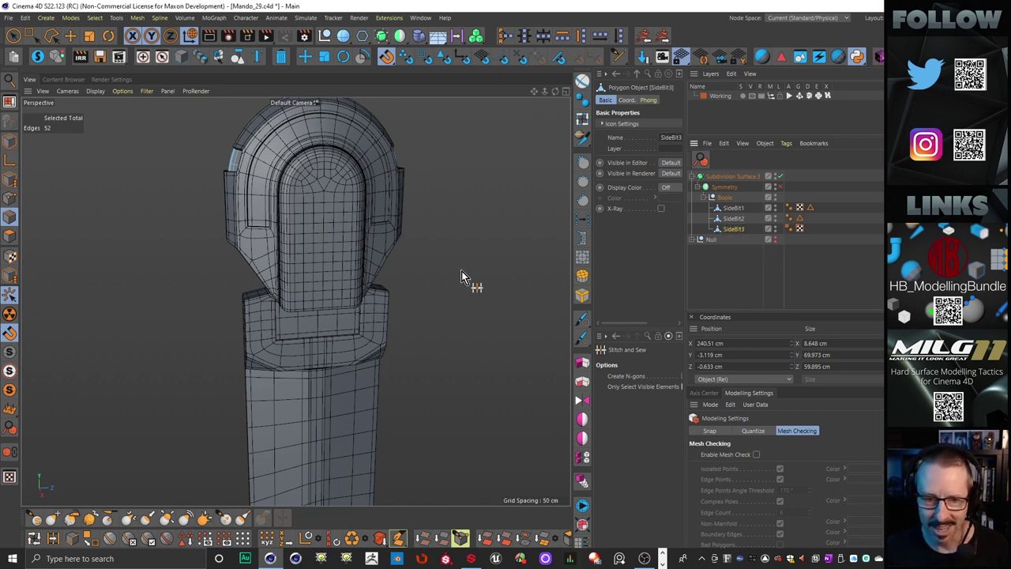
Step: Examine SideBit2 around the recess beneath the SideBit1 part, from the side and the front
left_click_drag(372, 217, 484, 213, "alt")
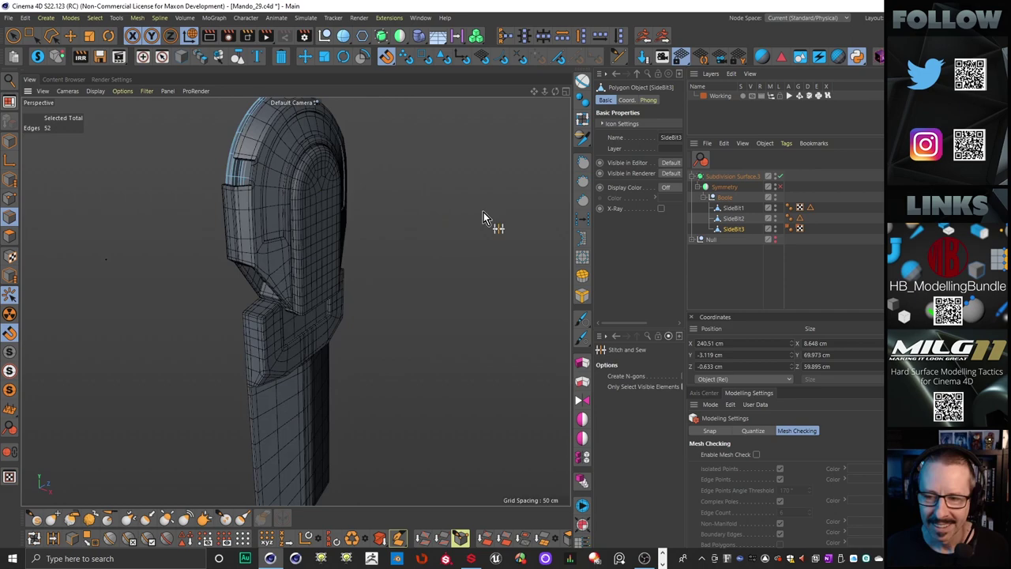
left_click(734, 219)
left_click_drag(264, 401, 317, 304, "alt")
right_click_drag(318, 298, 392, 282, "alt")
left_click_drag(393, 282, 385, 325, "alt")
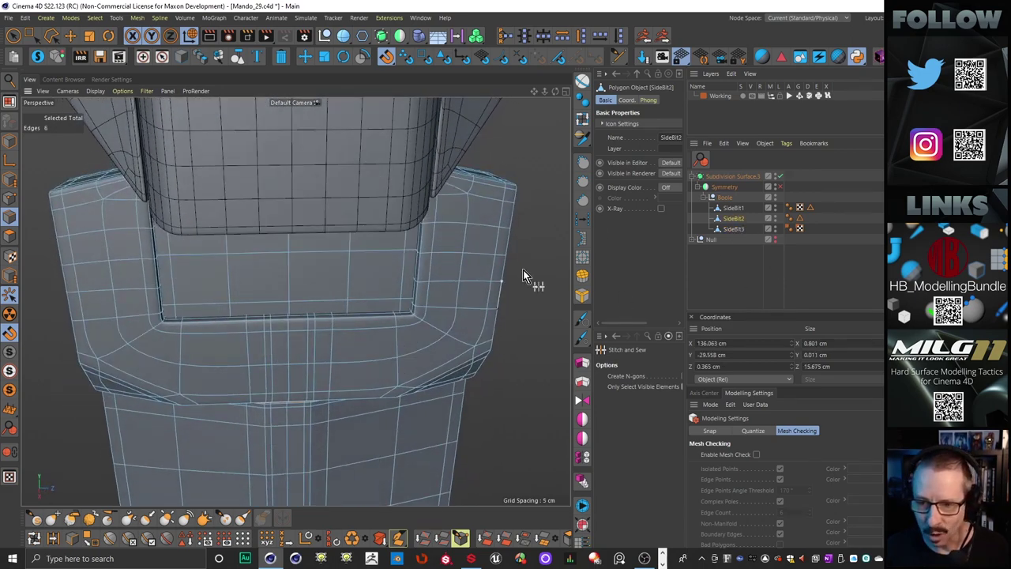
left_click_drag(353, 284, 237, 285, "alt")
scroll(300, 289, "down", 6)
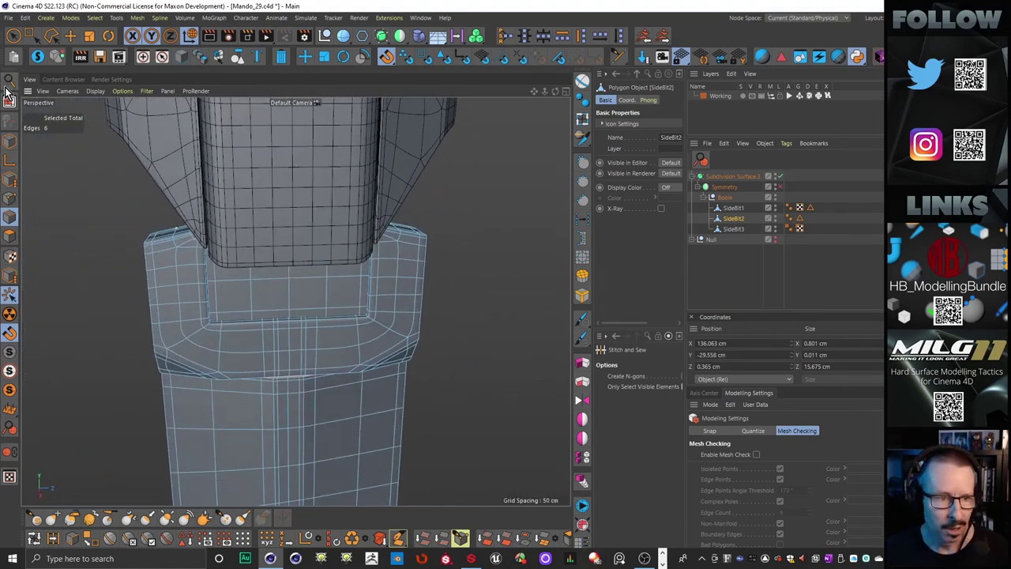
Step: Select all connected polygons of the inset block in SideBit2's recess and examine how it sits inside
key("space")
left_click(11, 237)
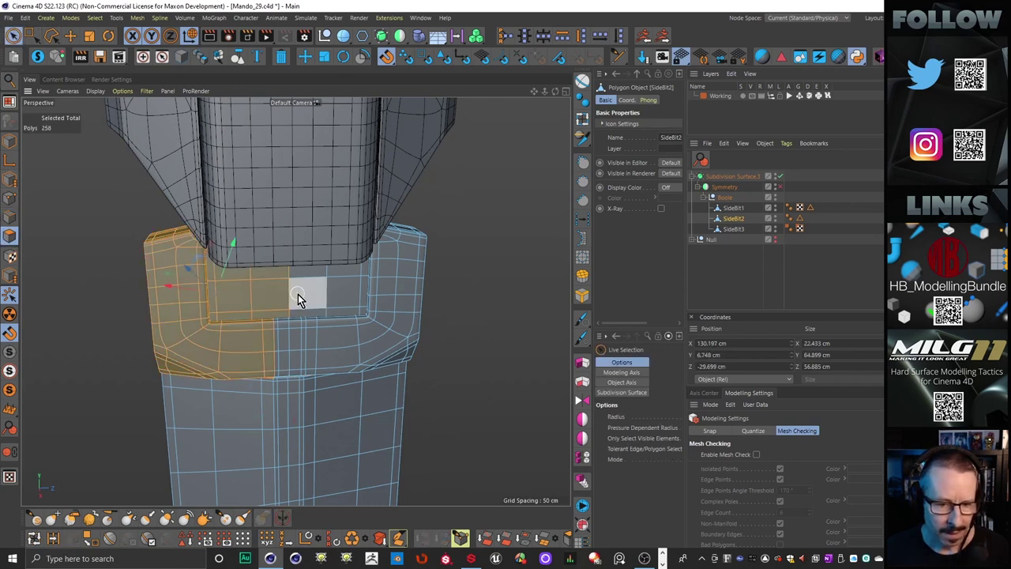
left_click(296, 283)
left_click_drag(289, 292, 309, 284, "alt")
scroll(320, 269, "up", 3)
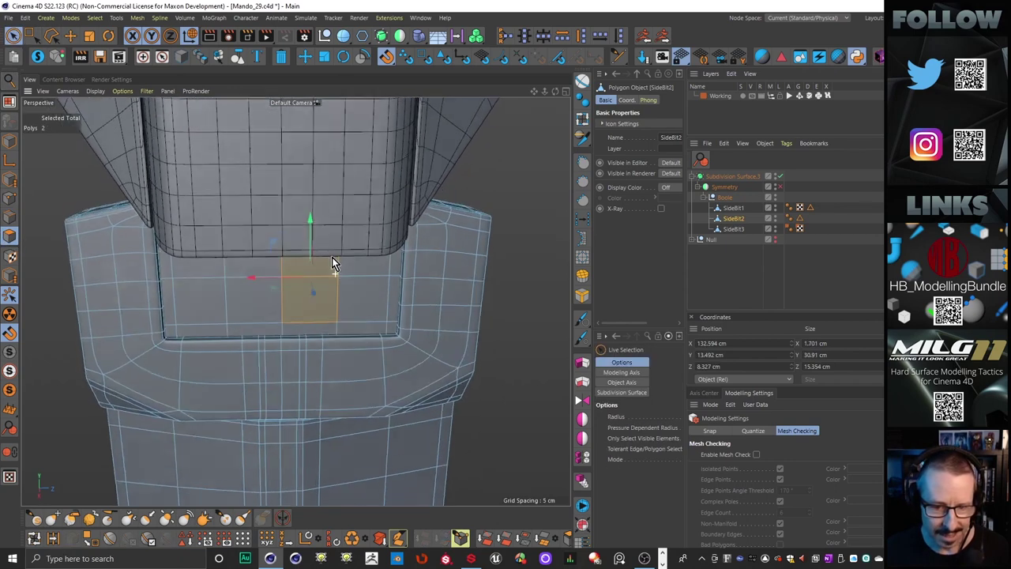
left_click(332, 255, "shift")
key("u")
key("w")
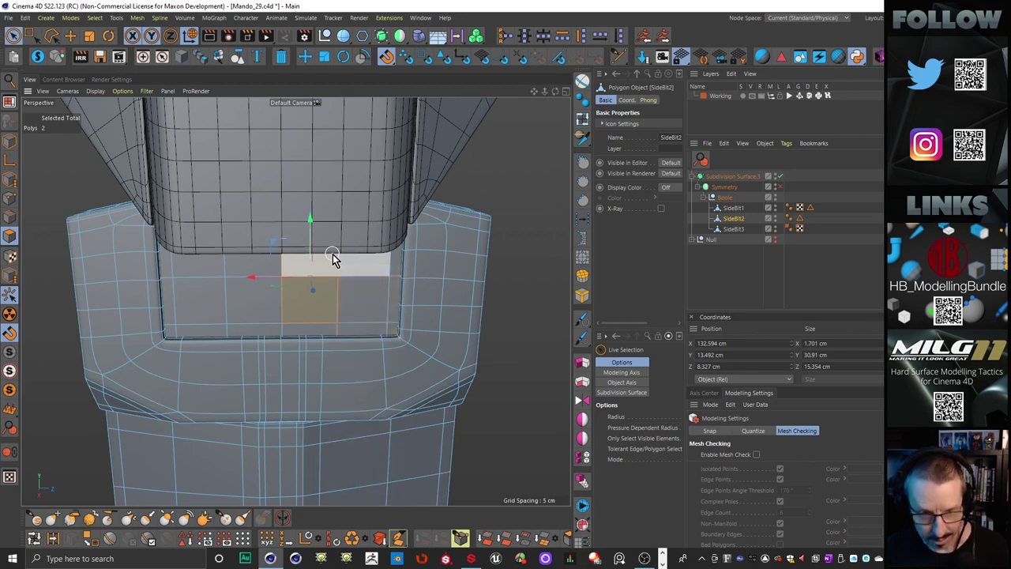
right_click_drag(330, 308, 313, 312, "alt")
left_click_drag(322, 297, 466, 267, "alt")
scroll(482, 253, "up", 5)
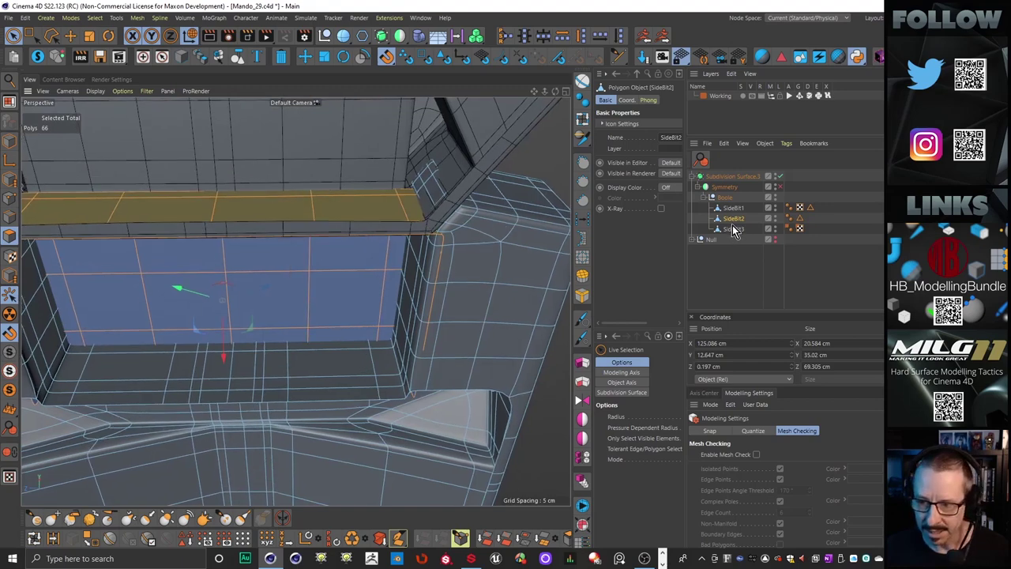
Step: Try moving the selected inset block out of SideBit2's recess and undo the move
left_click_drag(437, 222, 279, 281, "alt")
left_click_drag(239, 328, 258, 264)
left_click_drag(339, 266, 150, 248, "alt")
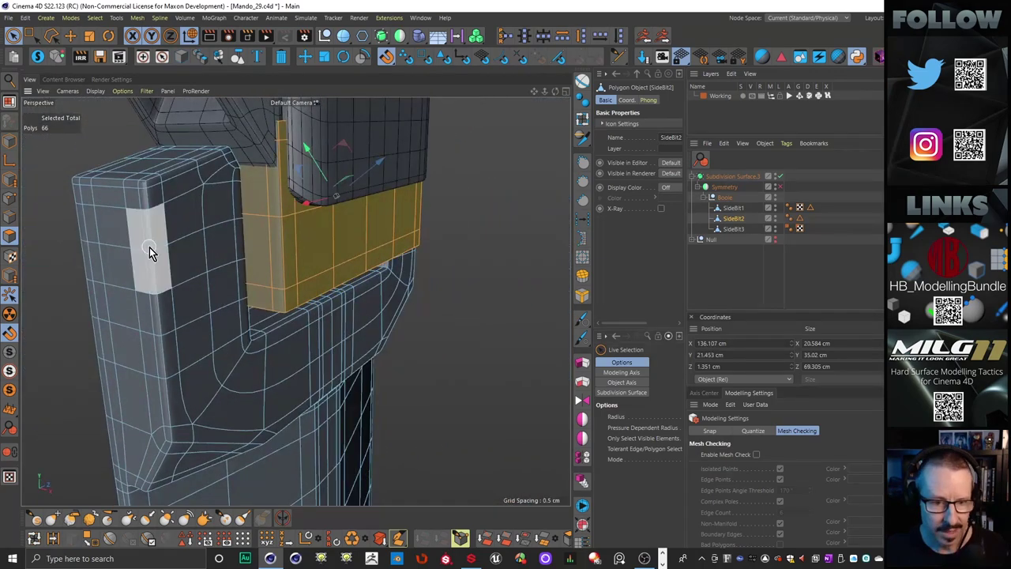
key("ctrl+z")
mouse_move(226, 280)
left_mouse_down("alt")
mouse_move(179, 278)
mouse_move(221, 268)
mouse_move(211, 292)
left_mouse_up("alt")
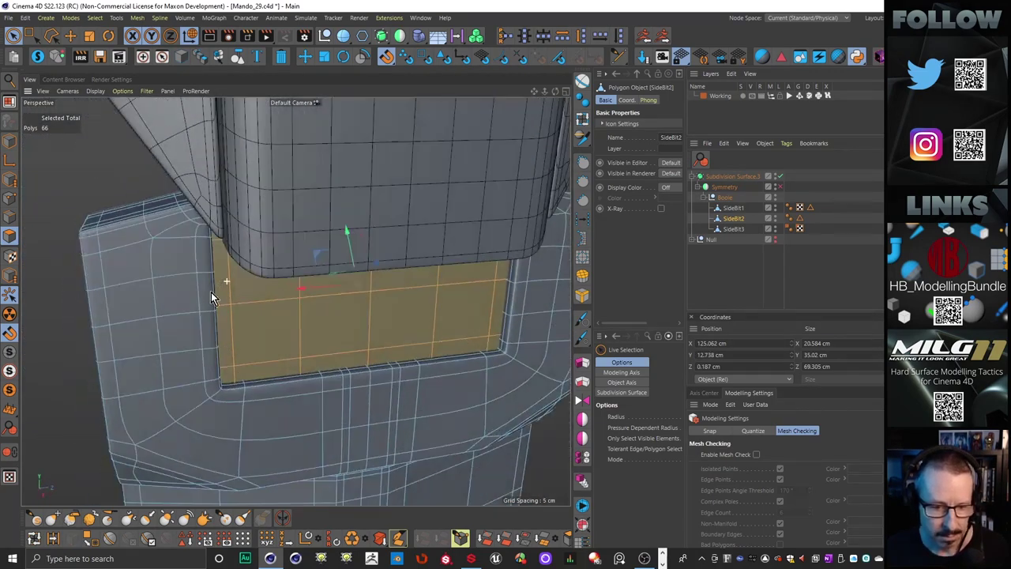
Step: Split the selected inset block polygons of SideBit2 into a separate object
scroll(281, 309, "down", 4)
left_click_drag(281, 310, 272, 318, "alt")
left_click_drag(332, 316, 307, 266, "alt")
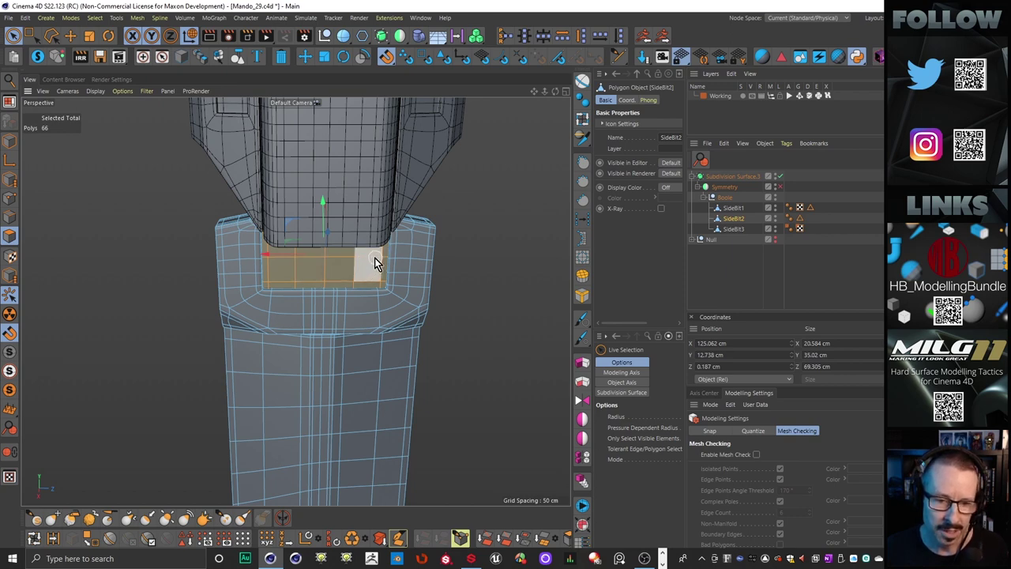
key("u")
key("p")
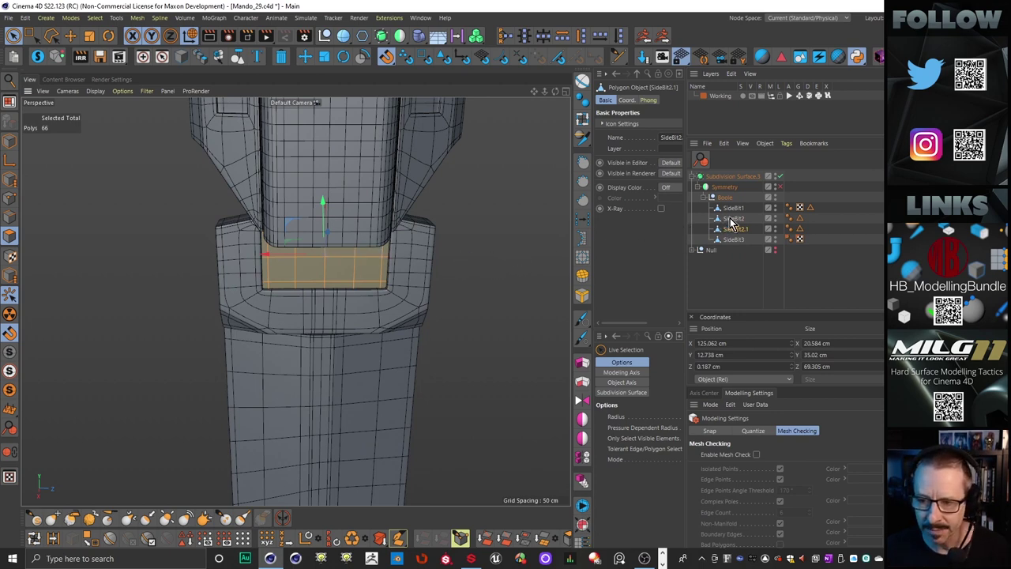
Step: Remove the duplicate inset block polygons from the original SideBit2, keeping the object itself
left_click(731, 225)
key("Delete")
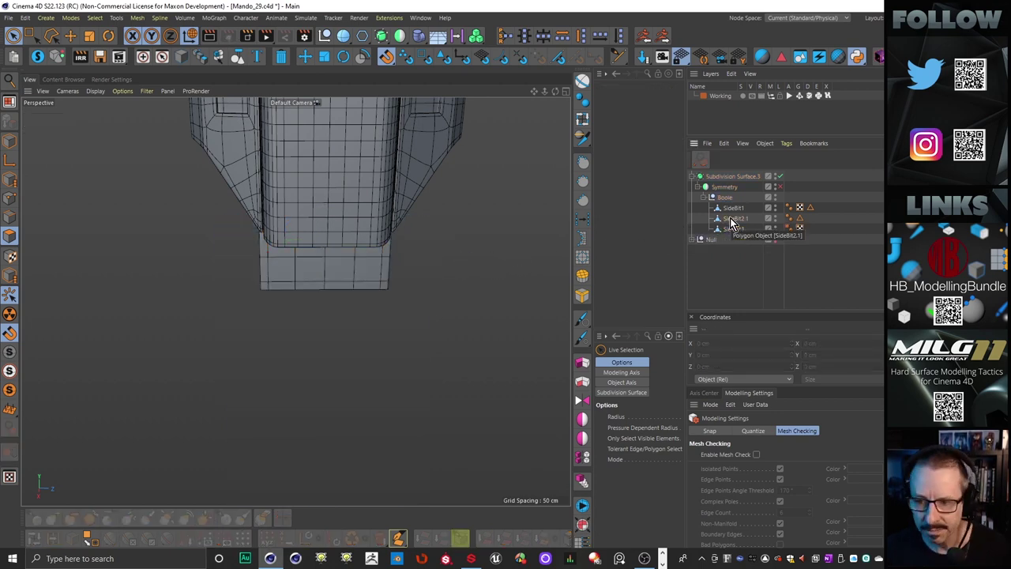
key("ctrl+z")
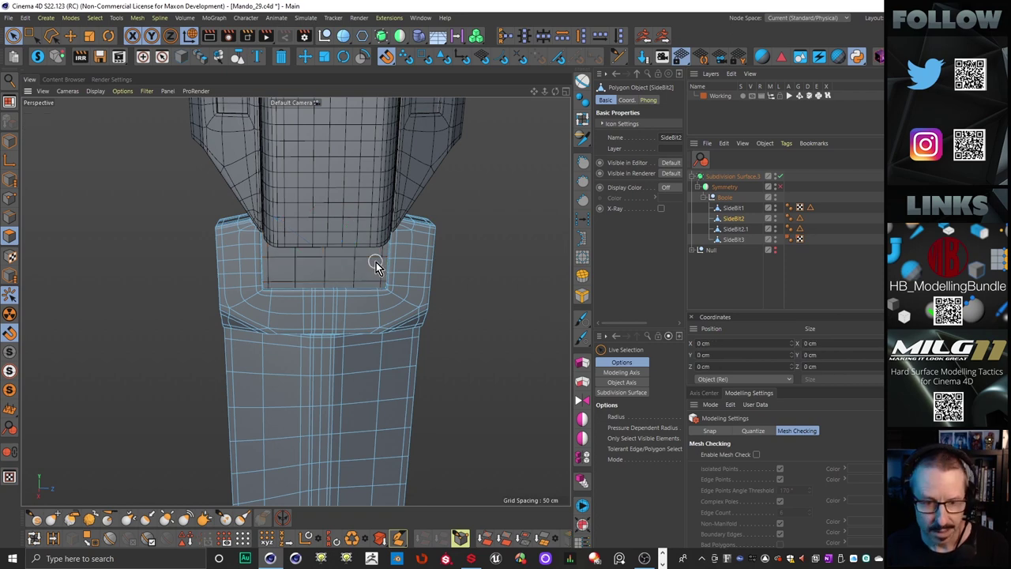
Step: Rename the split-off inset block SideBit2.1 to SideBit2a
left_click(739, 231)
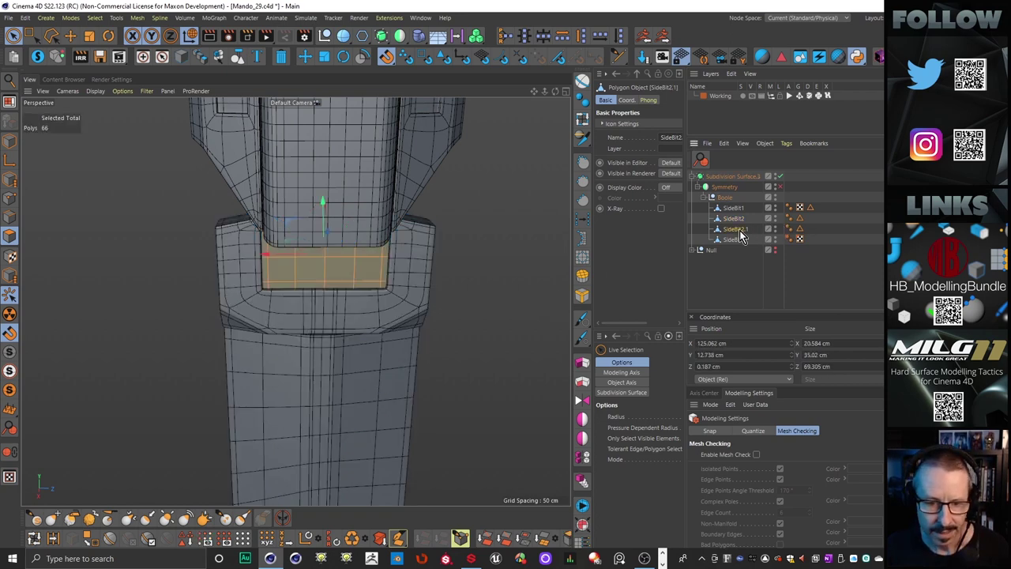
left_click(739, 221)
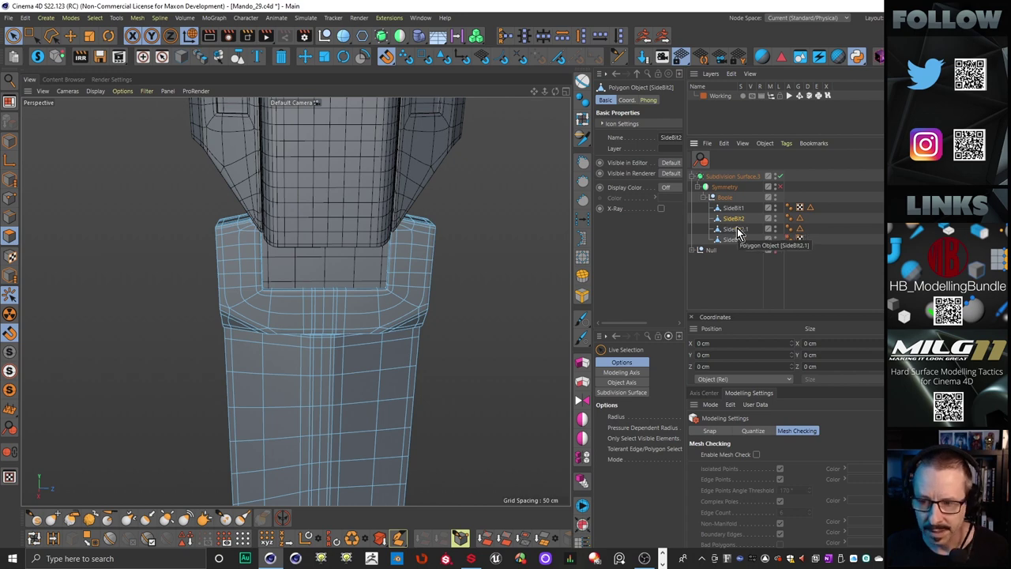
double_click(740, 229)
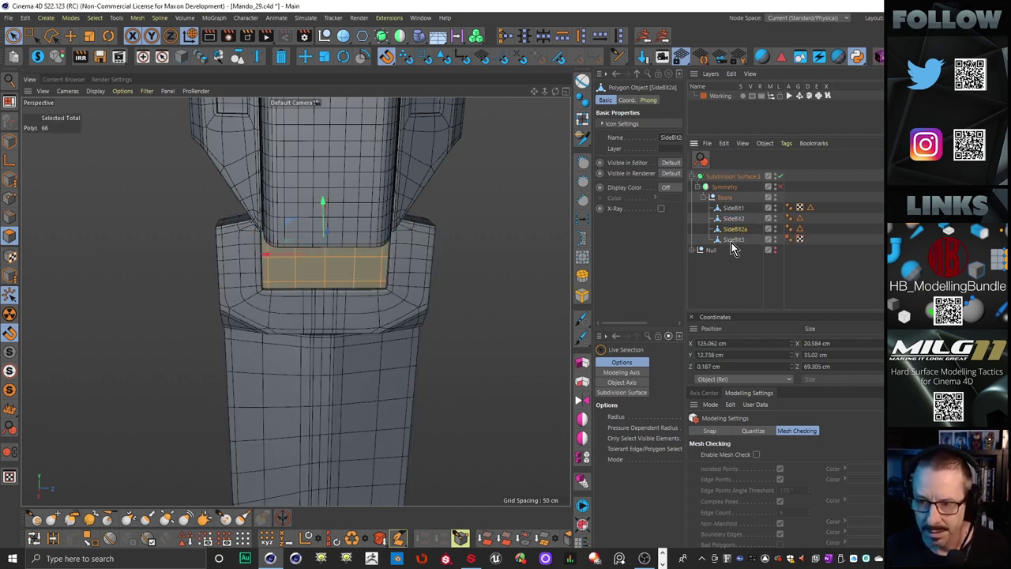
left_click(731, 240)
left_click_drag(255, 328, 332, 291, "alt")
left_click(743, 229)
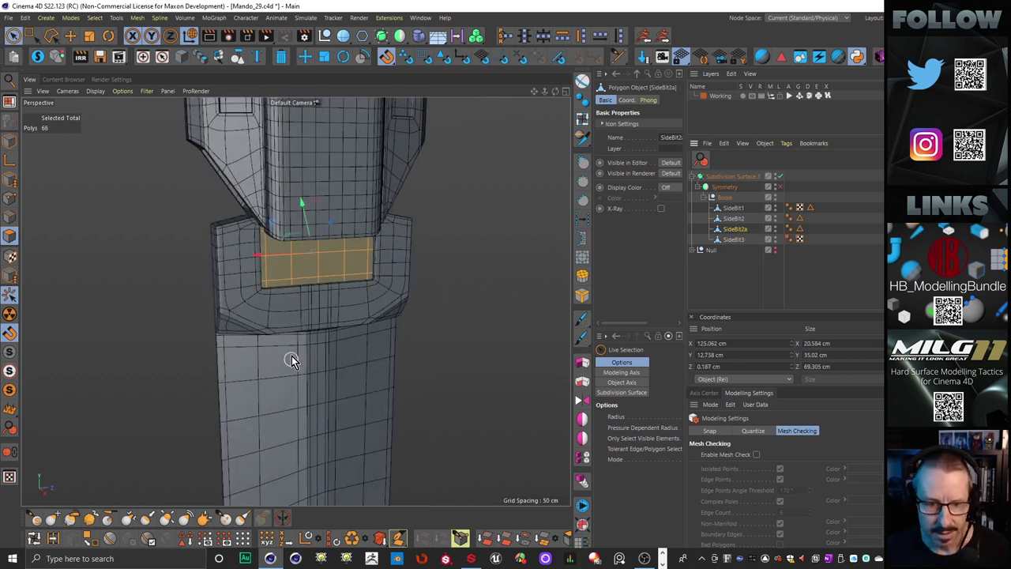
Step: Switch to point mode, enable Mesh Checking and inspect SideBit2 and SideBit2a for mesh problems, including the triangular side corner
left_click_drag(291, 356, 337, 299, "alt")
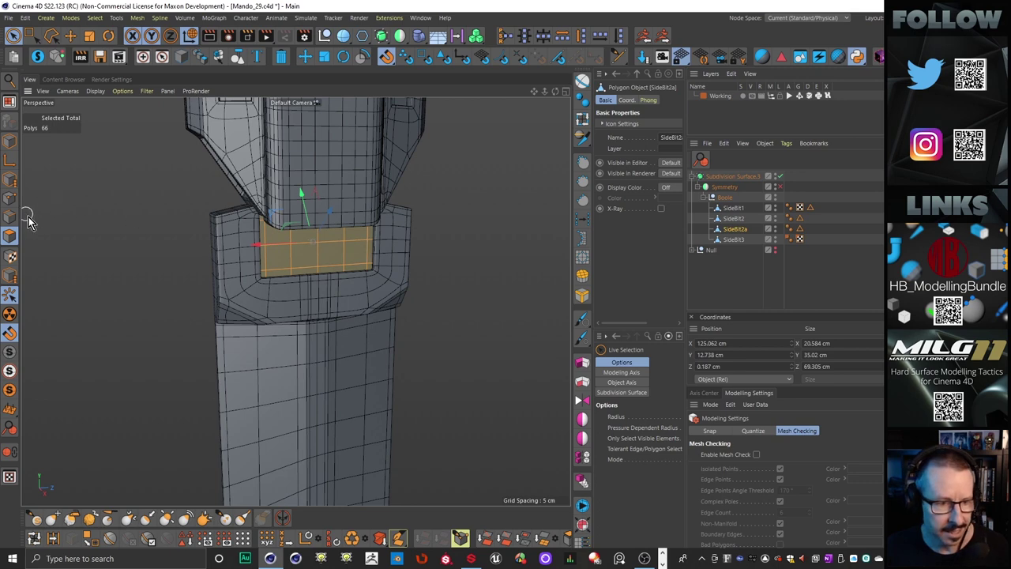
key("Return")
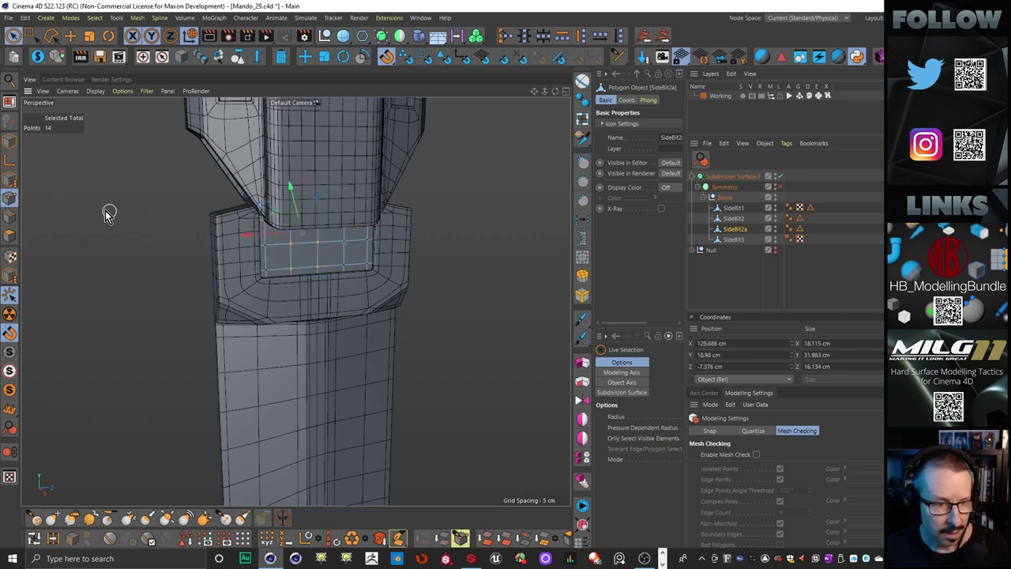
left_click(737, 239, "ctrl")
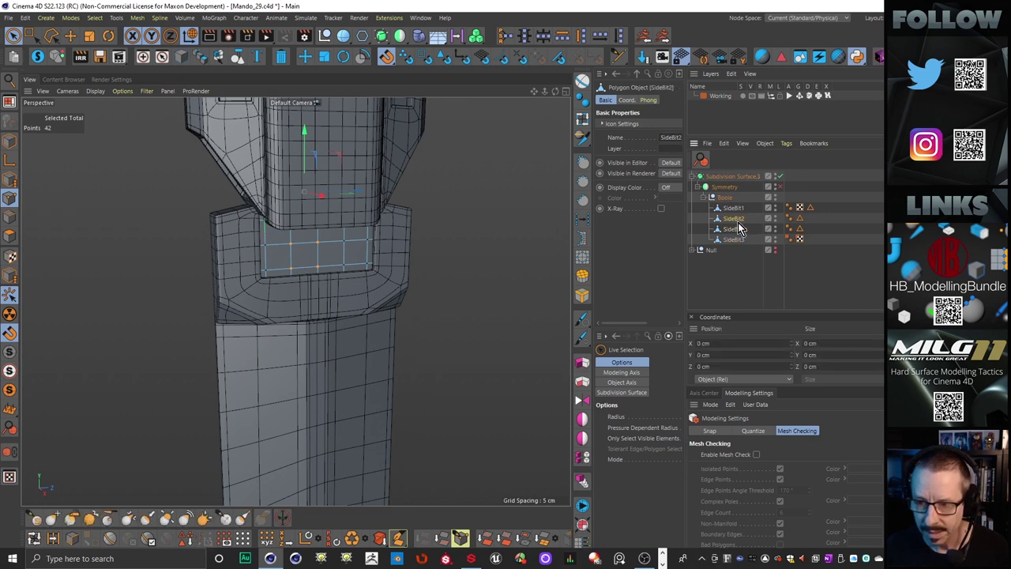
left_click(738, 230)
left_click_drag(345, 303, 404, 253, "alt")
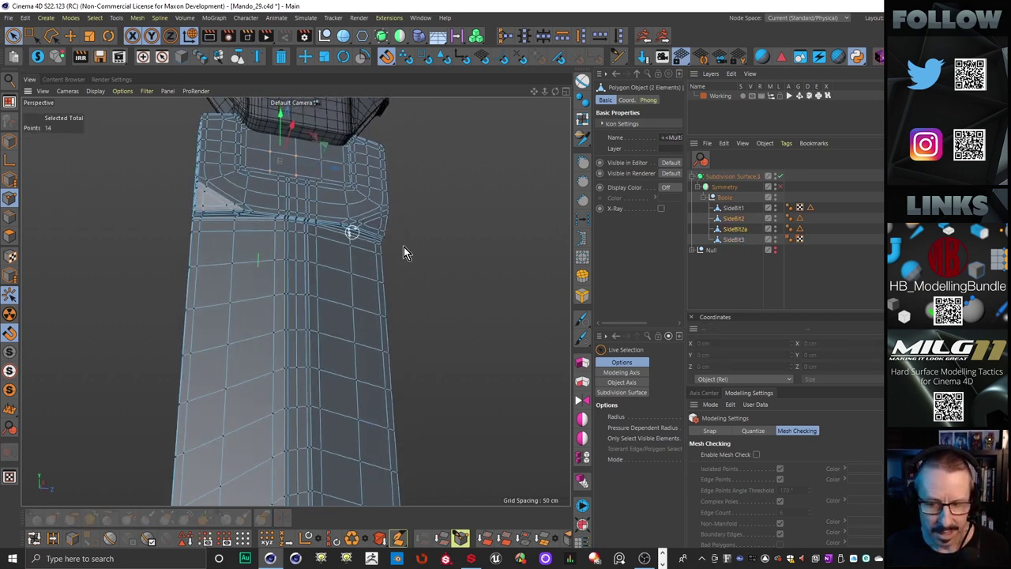
left_click(756, 455)
left_click_drag(309, 309, 287, 206, "alt")
scroll(287, 204, "up", 8)
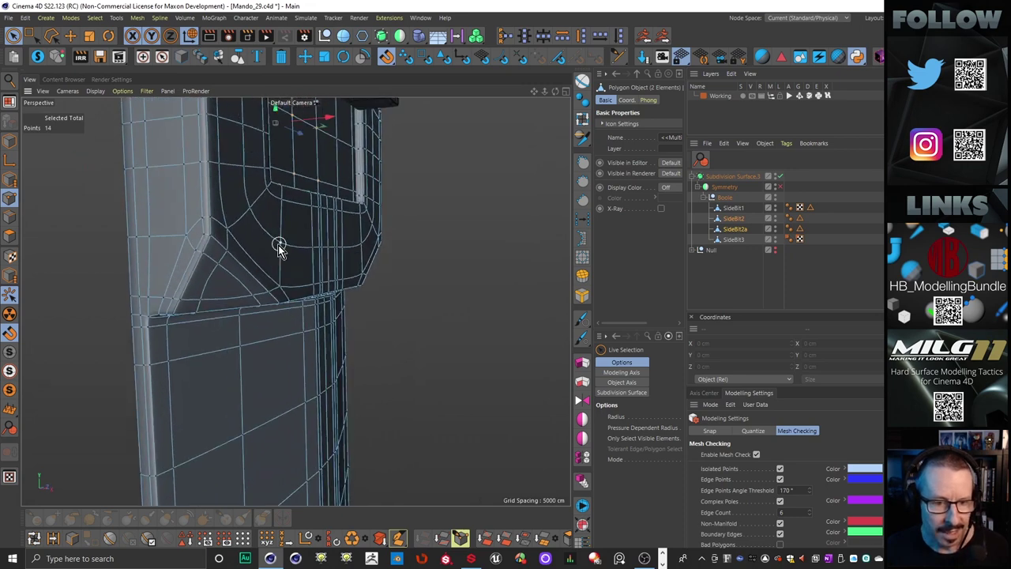
left_click(734, 240)
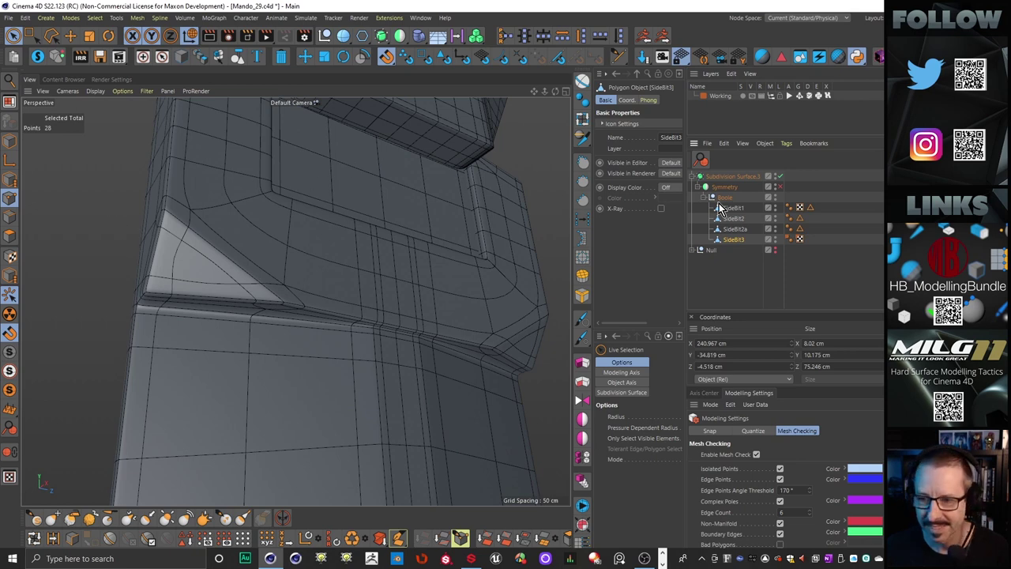
left_click(733, 219)
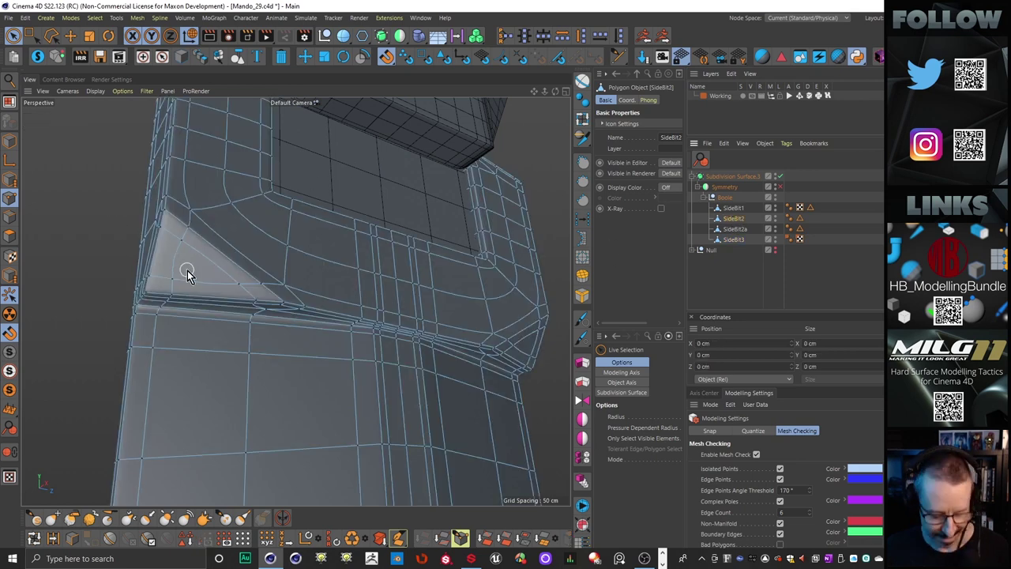
Step: Turn off the subdivision and examine SideBit2's triangular corner and the narrow ledge polygons beside it, returning to point mode
key("q")
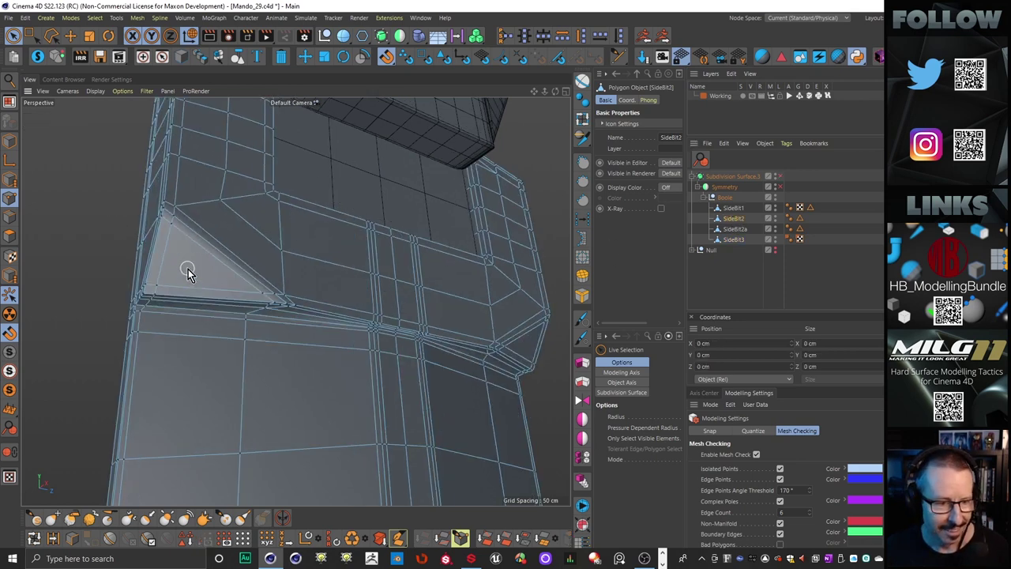
left_click(188, 272)
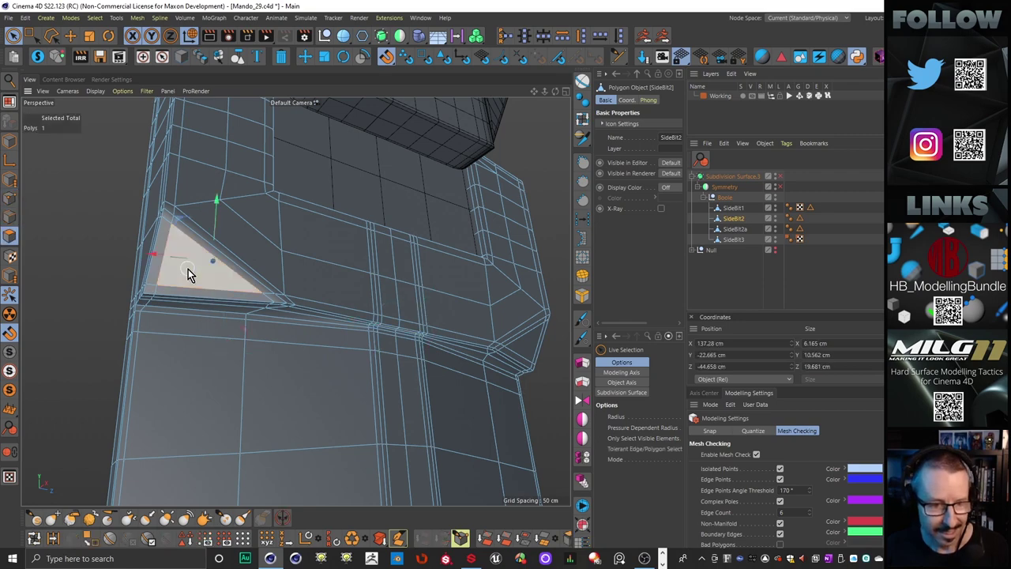
left_click_drag(298, 271, 262, 282, "alt")
right_click_drag(241, 376, 306, 364, "alt")
left_click_drag(307, 365, 450, 305, "alt")
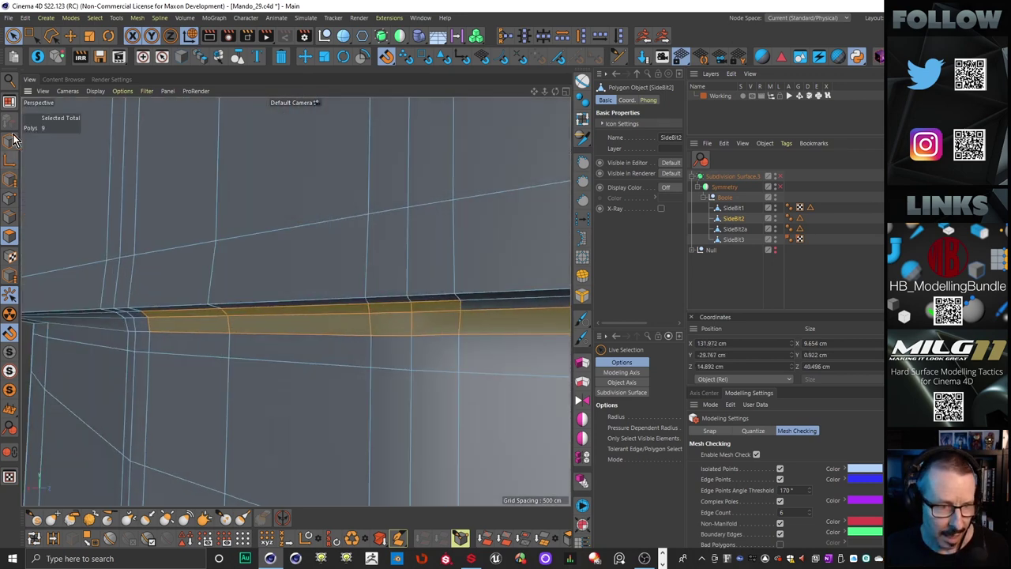
key("e")
left_click(9, 197)
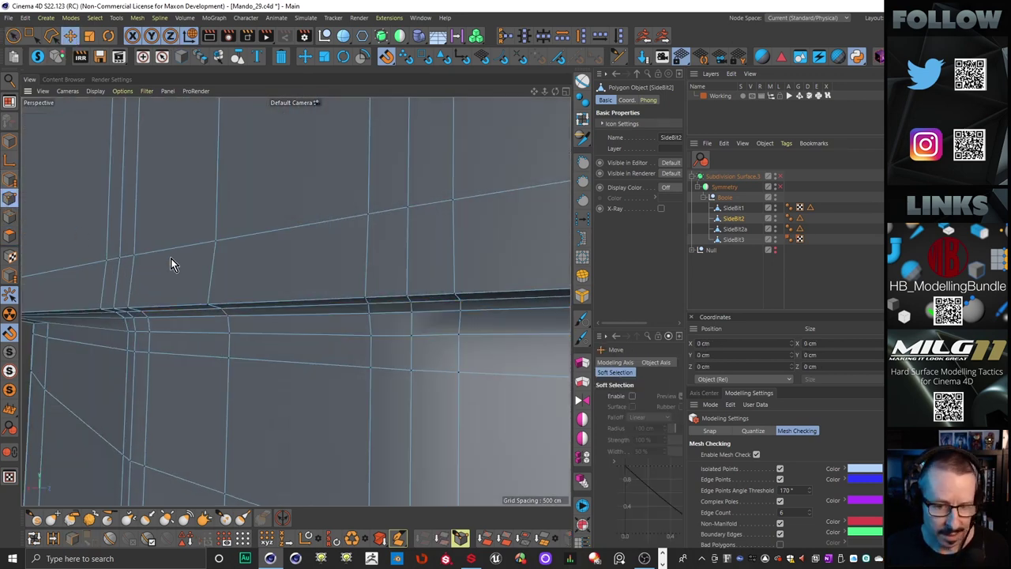
left_click_drag(485, 342, 497, 315, "alt")
right_click_drag(296, 302, 425, 332, "alt")
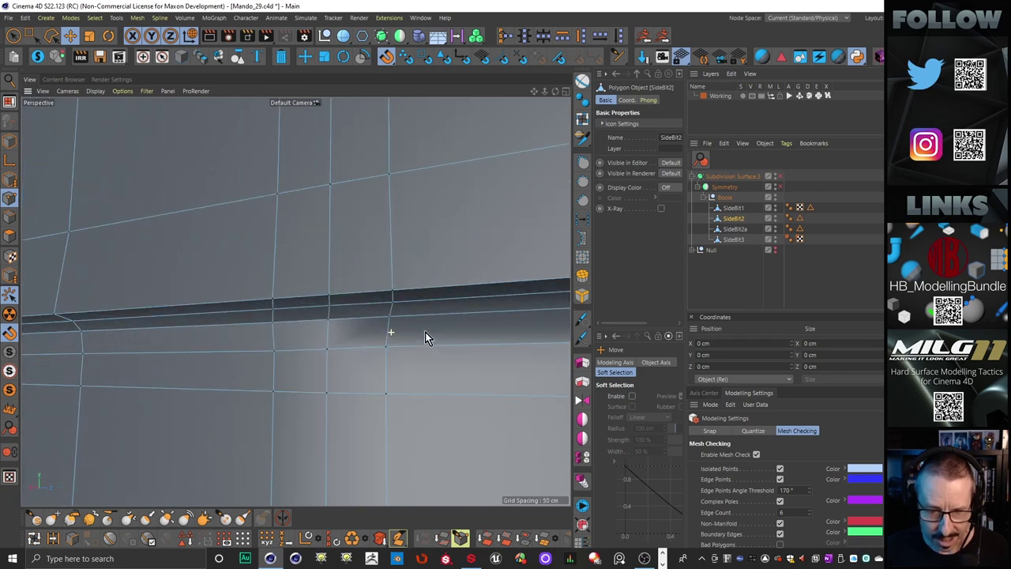
left_click_drag(423, 328, 345, 284, "alt")
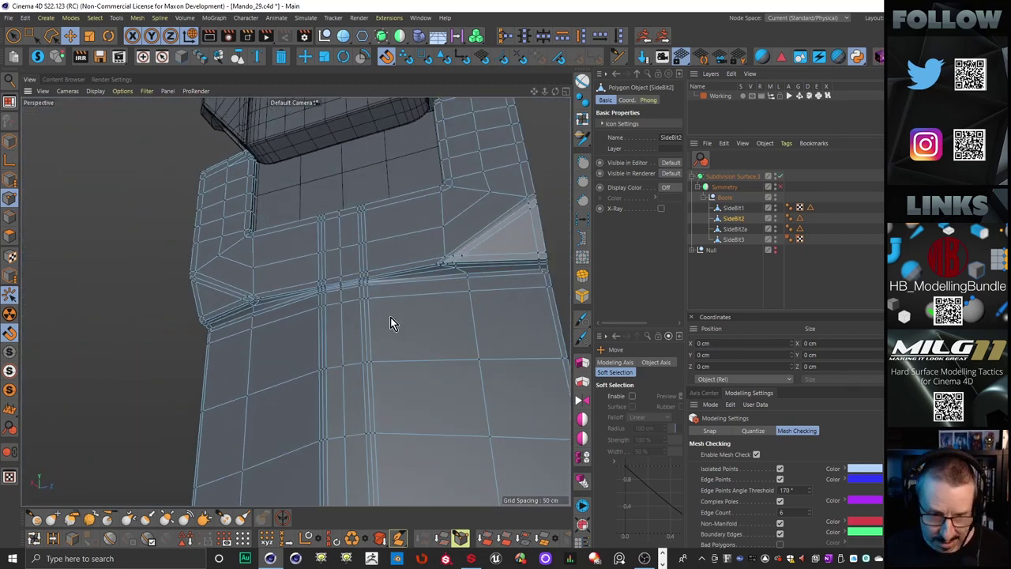
Step: Turn the subdivision back on, test-render SideBit2's notched corner area and view the smoothed part from the side
key("q")
right_click_drag(410, 306, 389, 308, "alt")
left_click_drag(389, 307, 389, 316, "alt")
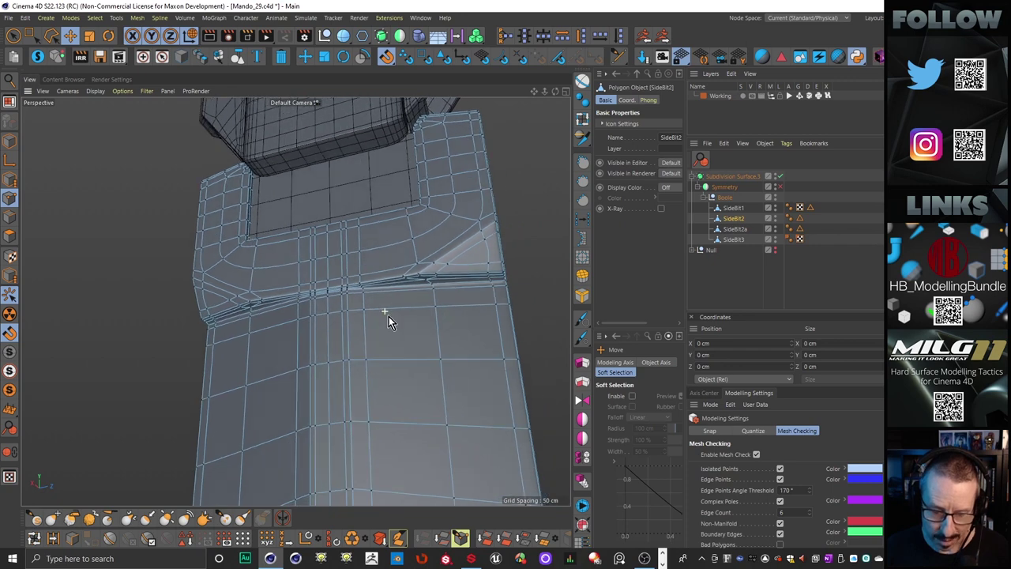
key("ctrl+r")
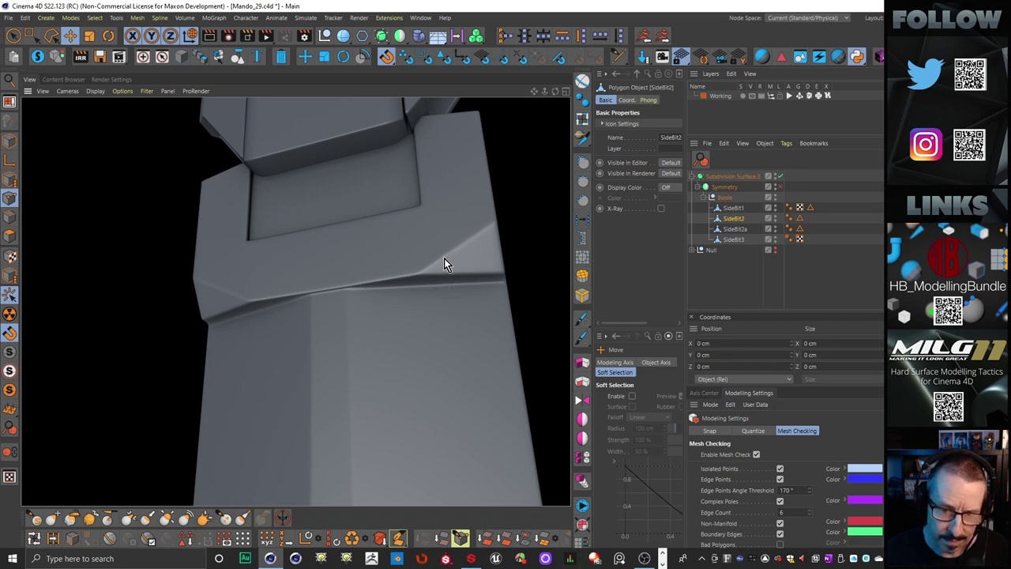
middle_click_drag(444, 260, 349, 285, "alt")
left_click_drag(350, 282, 218, 322, "alt")
middle_click_drag(335, 236, 315, 321, "alt")
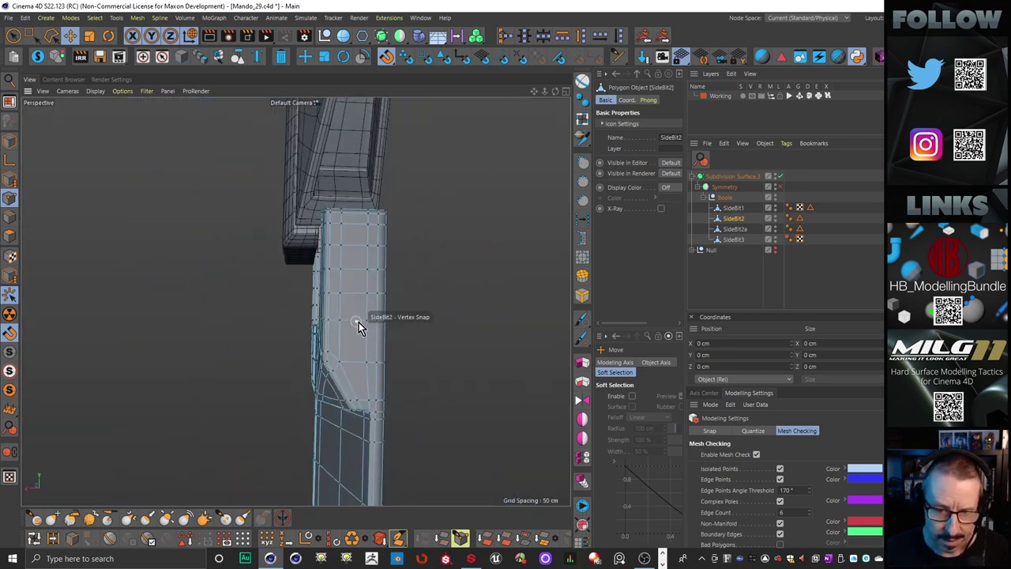
Step: With subdivision off, try to slide the short horizontal edge beside SideBit2's side notch towards the loop above, and undo the slide
left_click_drag(359, 323, 297, 389, "alt")
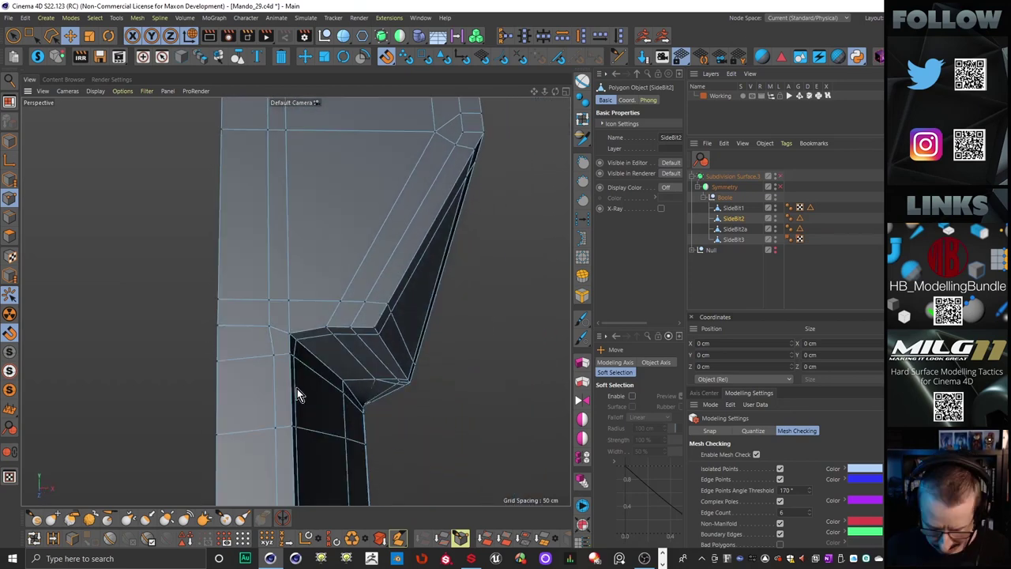
key("m")
key("o")
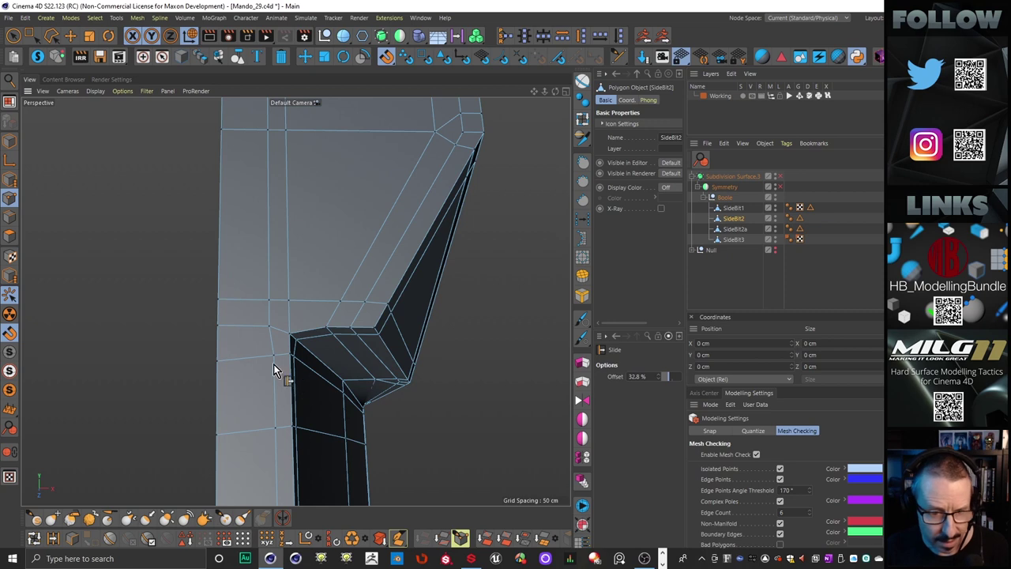
left_click(241, 325)
mouse_move(241, 326)
left_mouse_down()
mouse_move(249, 323)
mouse_move(248, 340)
mouse_move(254, 312)
left_mouse_up()
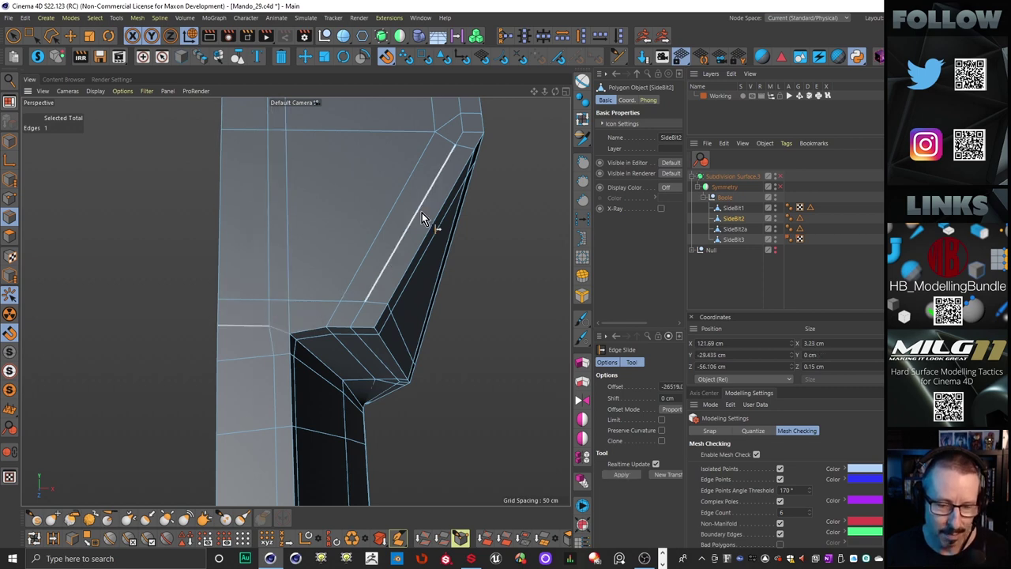
left_click(236, 326)
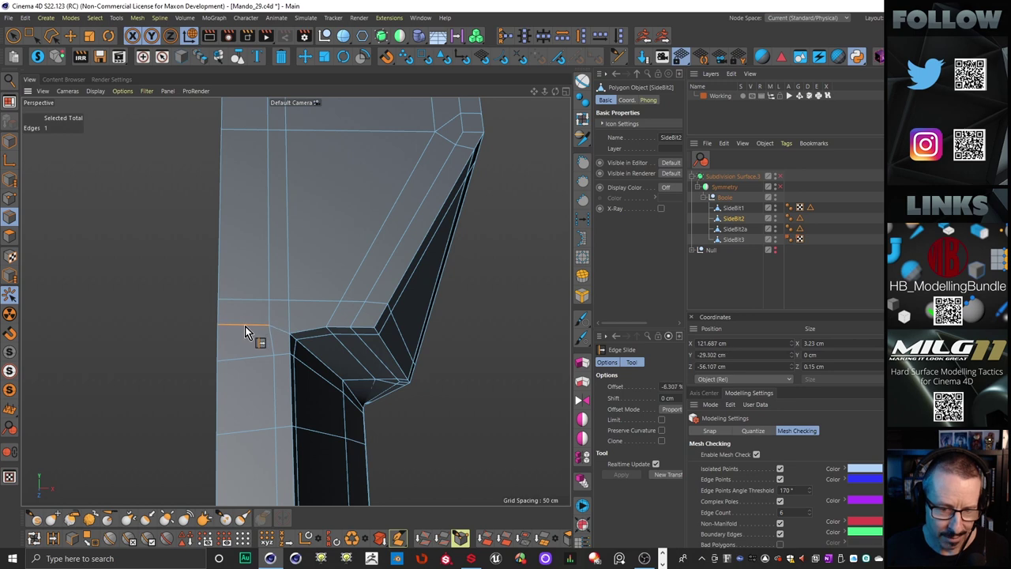
left_click_drag(245, 329, 248, 354, "alt")
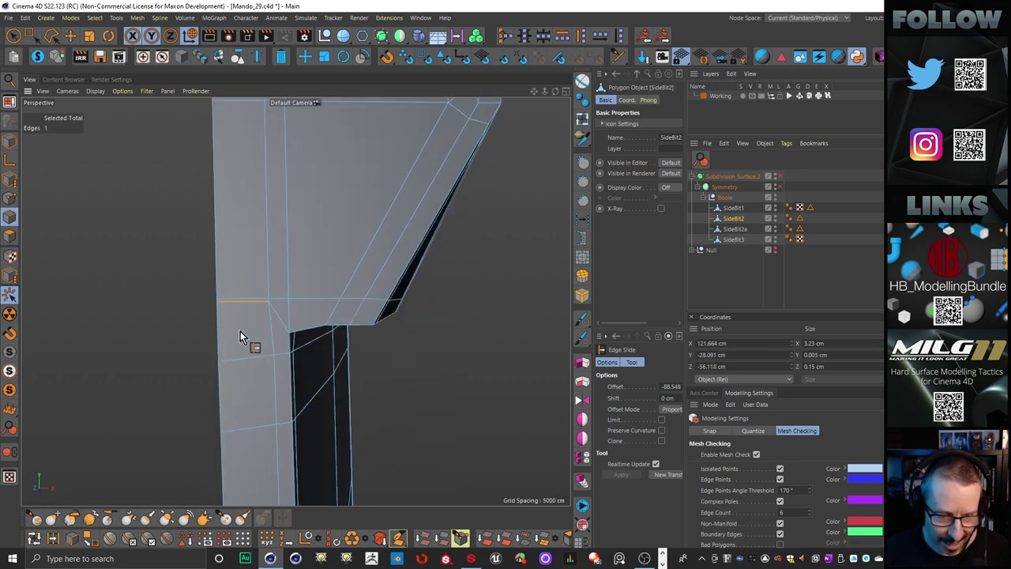
key("ctrl+z")
Step: Slide the two adjoining short edges at SideBit2's side notch by -8.243% and return to point mode
left_click_drag(244, 293, 454, 171, "alt")
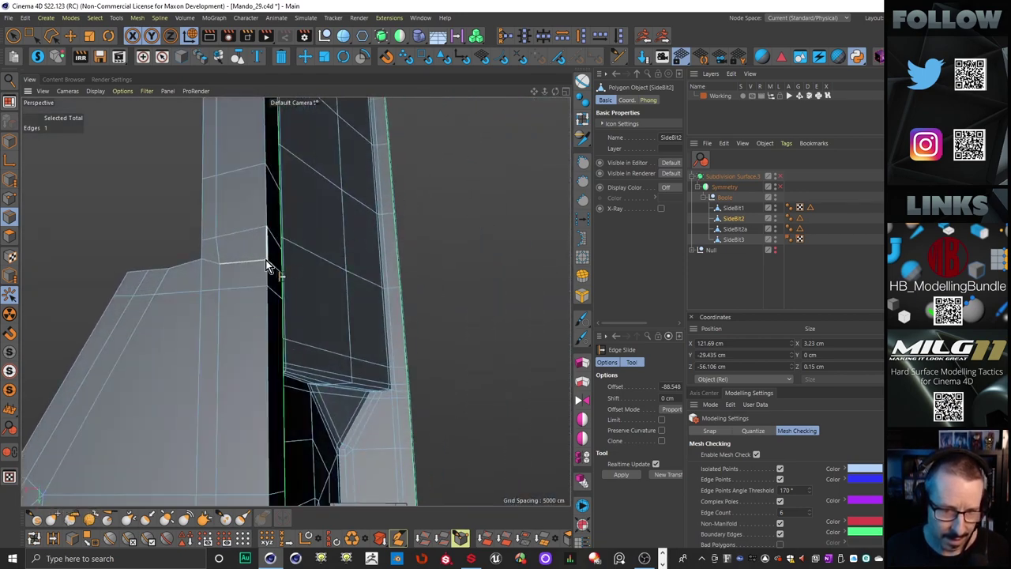
left_click_drag(237, 262, 268, 264)
mouse_move(256, 267)
left_mouse_down("alt")
mouse_move(326, 289)
mouse_move(273, 271)
left_mouse_up("alt")
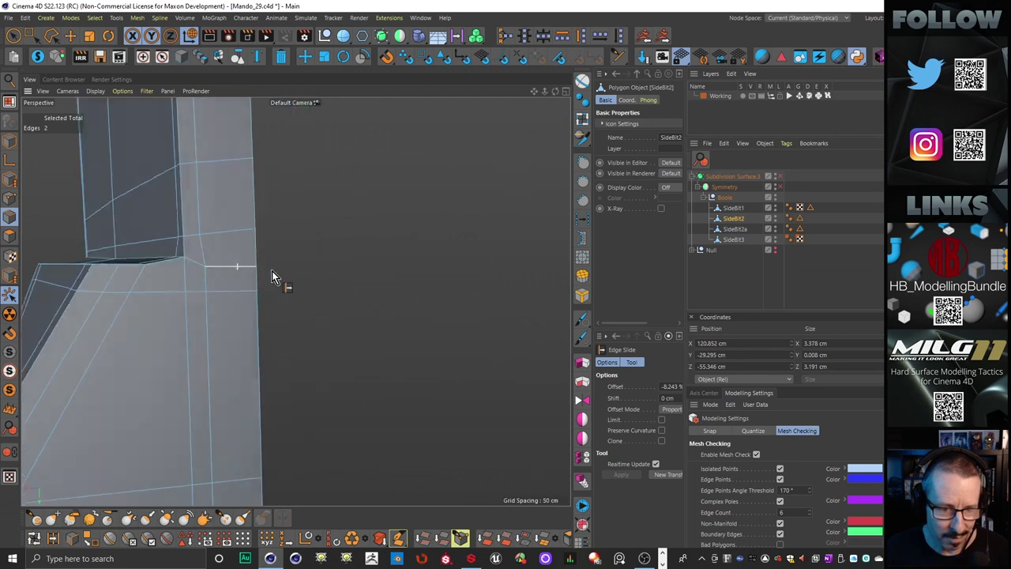
middle_click_drag(224, 267, 309, 302, "alt")
key("Return")
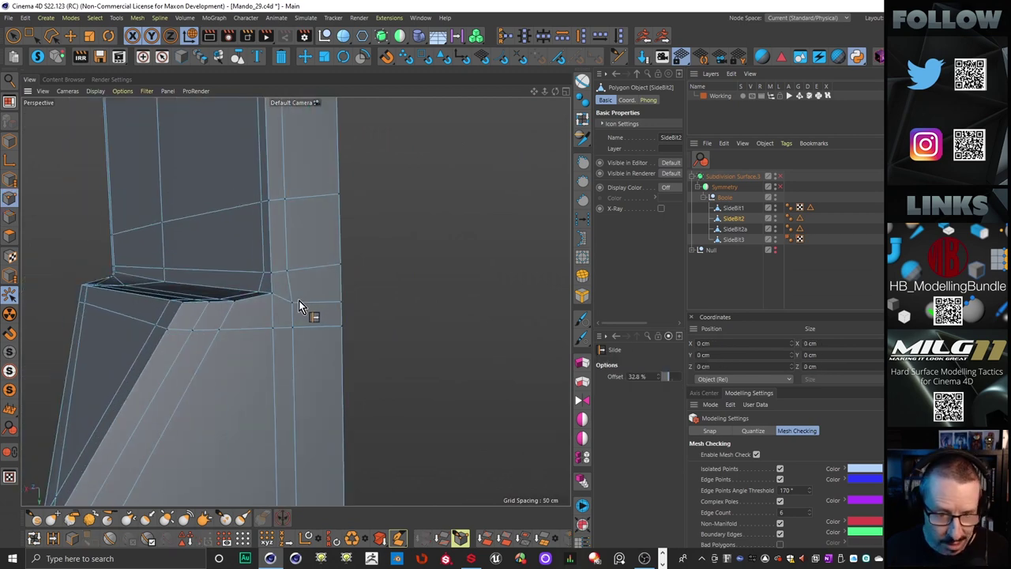
Step: Slide the remaining points and short inner edge around SideBit2's notch to straighten the loop, using point offsets of 27.2% and 5.2%
left_click_drag(310, 297, 177, 290, "alt")
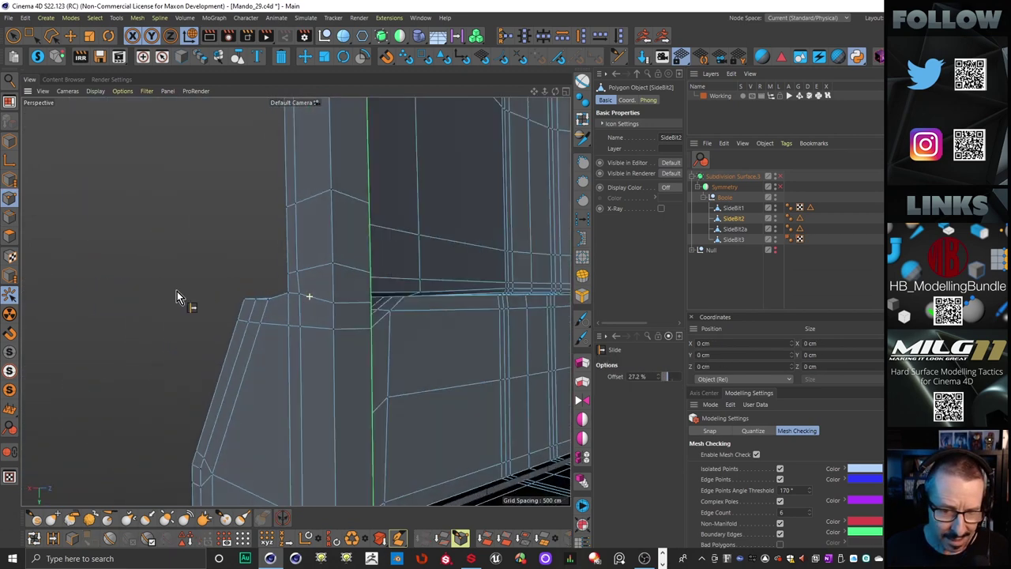
key("Return")
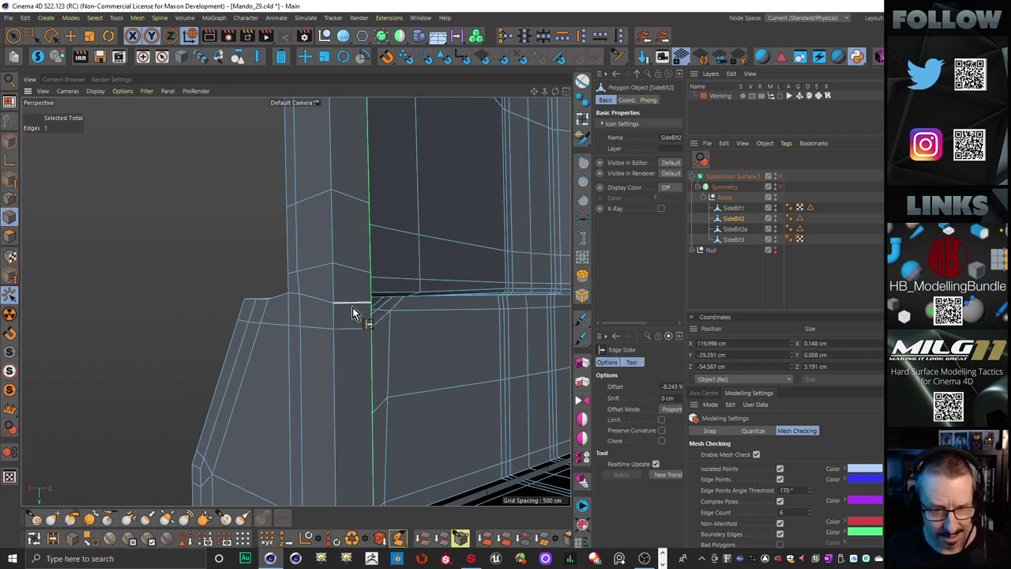
left_click_drag(351, 298, 447, 296)
key("Return")
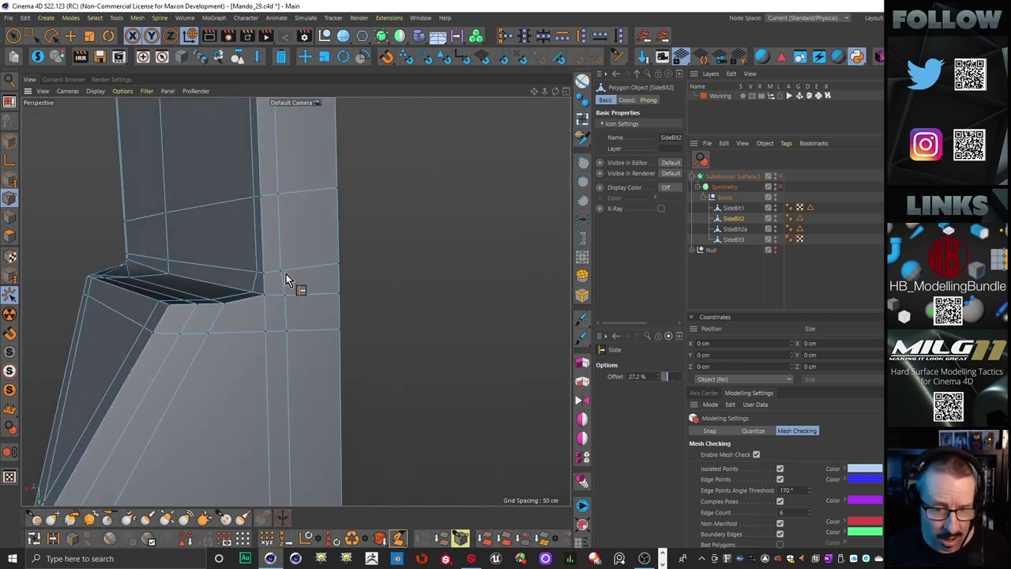
left_click_drag(283, 271, 427, 290)
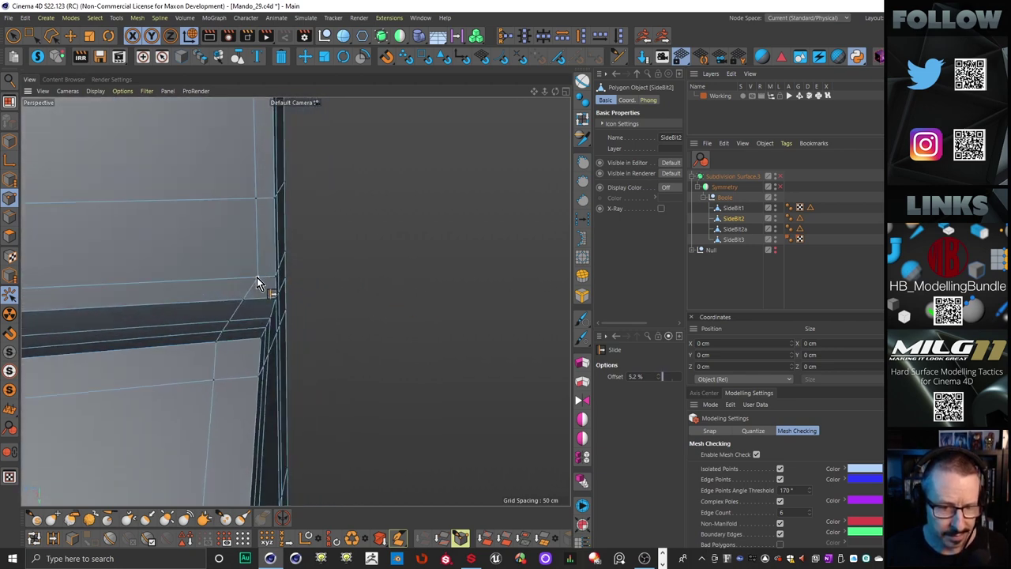
Step: Examine SideBit2's back, its pointed end and the junction with the ear part above for uneven topology
left_click_drag(256, 278, 208, 331, "alt")
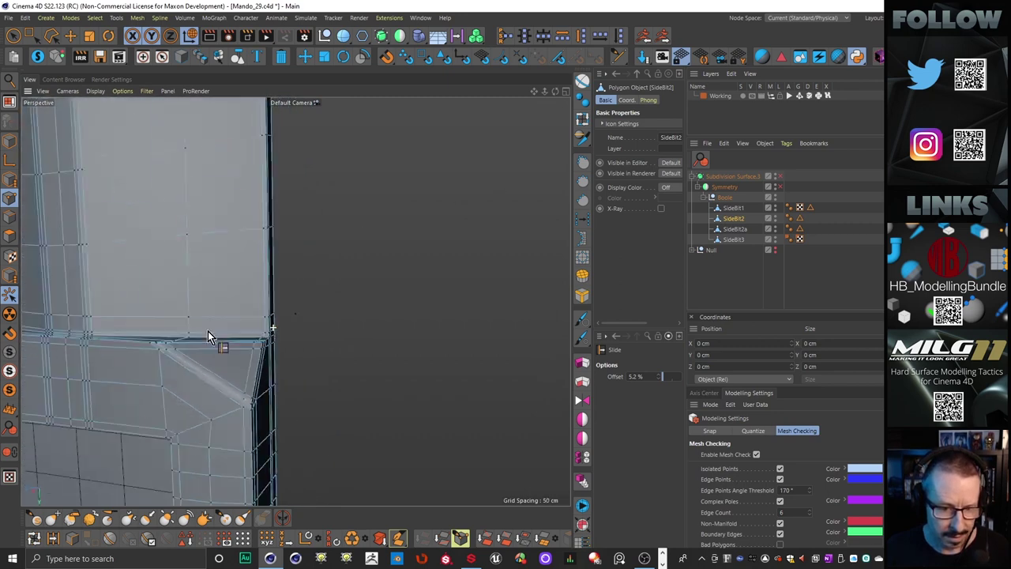
right_click_drag(207, 331, 290, 343, "alt")
left_click_drag(290, 344, 346, 314, "alt")
middle_click_drag(345, 314, 225, 246, "alt")
middle_click_drag(230, 160, 231, 178, "alt")
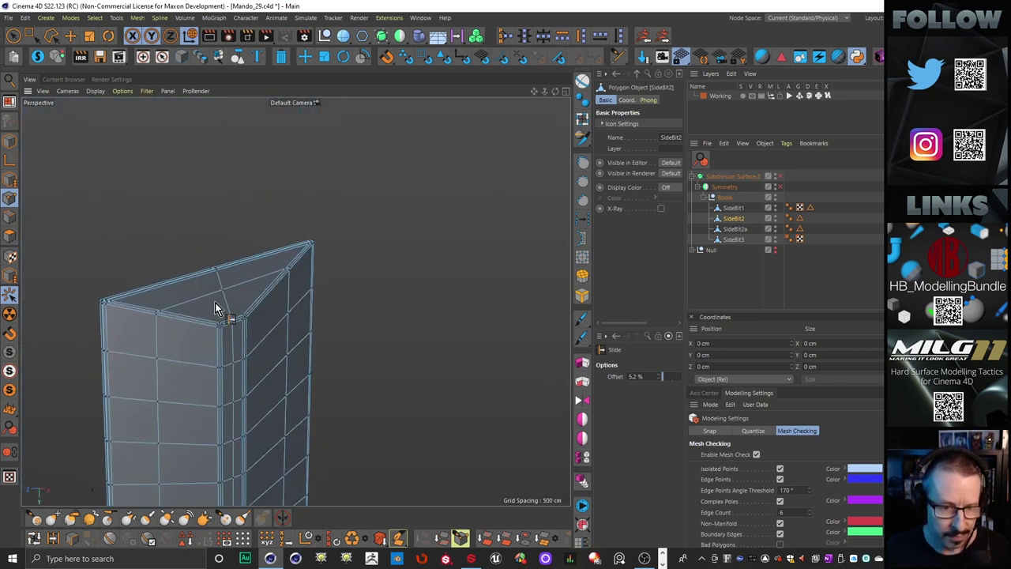
right_click_drag(215, 303, 299, 302, "alt")
left_click_drag(298, 302, 307, 339, "alt")
left_click_drag(305, 279, 238, 359, "alt")
left_click_drag(338, 238, 226, 191, "alt")
left_click_drag(223, 225, 176, 334, "alt")
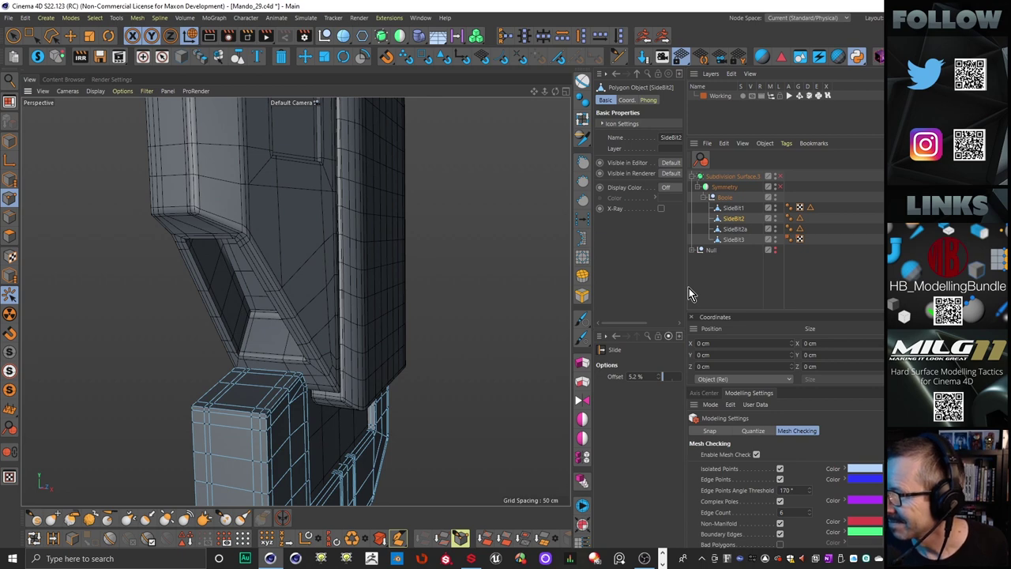
key("F5")
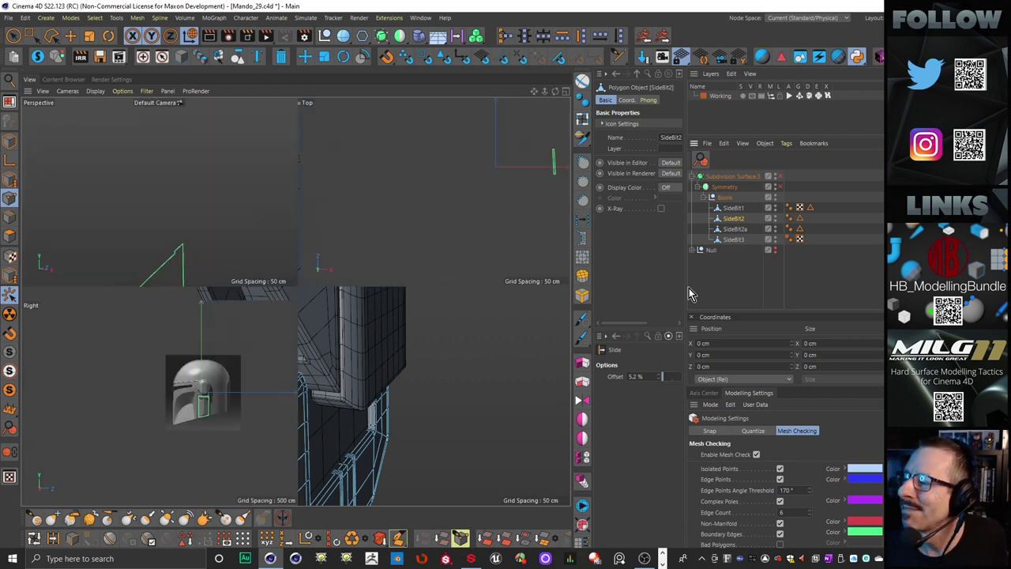
middle_click(238, 198)
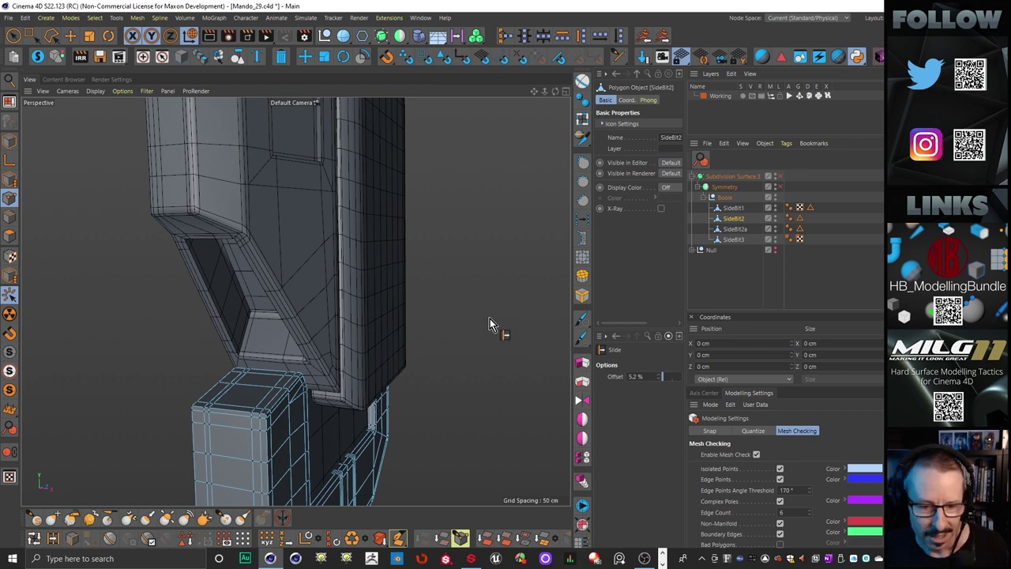
Step: Inspect the edge flow around SideBit2's triangular side corner from the front and from below
scroll(308, 330, "down", 5)
left_click_drag(311, 366, 237, 327, "alt")
middle_click_drag(237, 327, 277, 308, "alt")
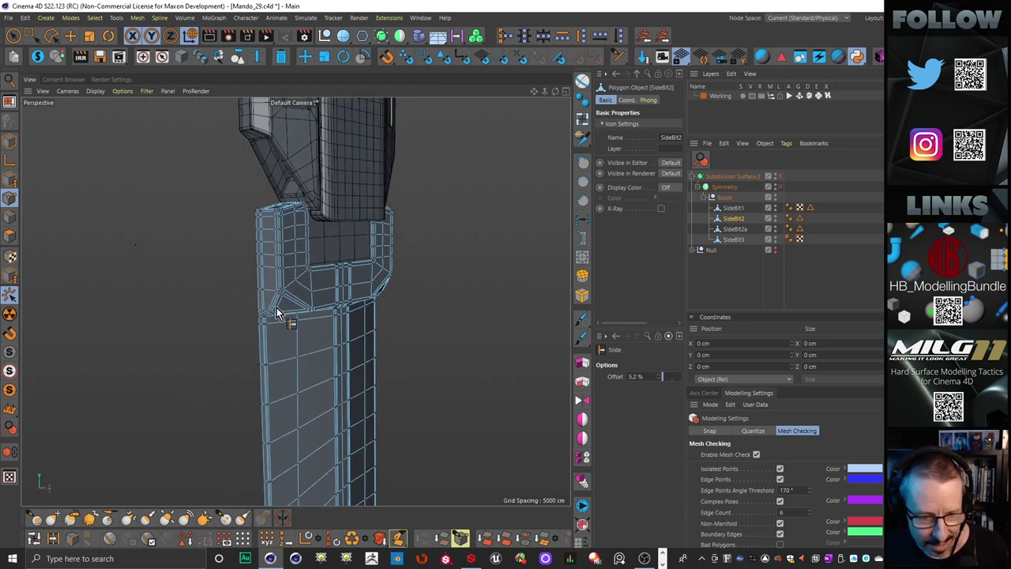
right_click_drag(276, 307, 356, 280, "alt")
left_click_drag(353, 276, 362, 151, "alt")
right_click_drag(325, 247, 404, 248, "alt")
left_click_drag(322, 254, 284, 228, "alt")
left_click_drag(162, 214, 215, 234, "alt")
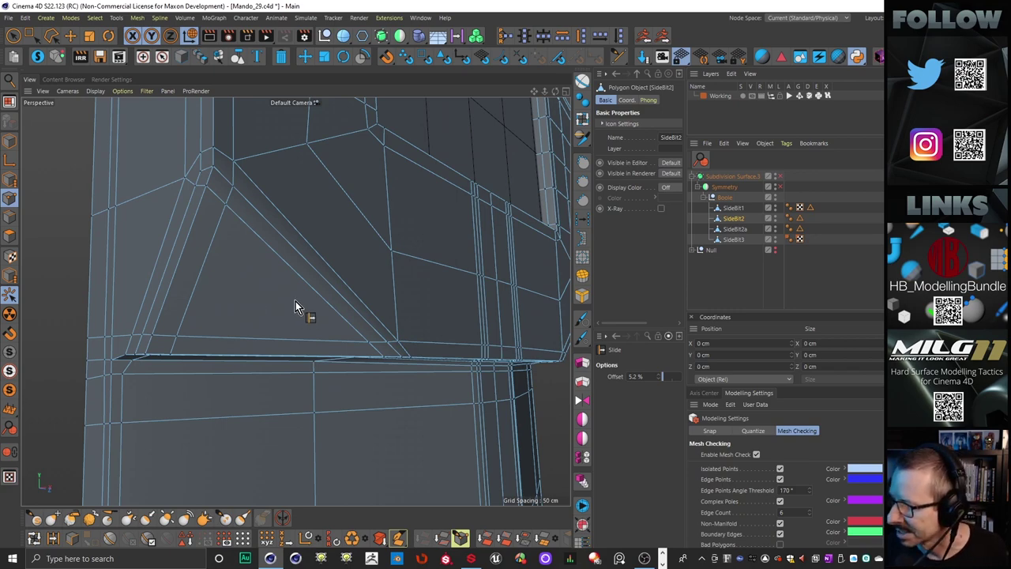
scroll(297, 302, "down", 10)
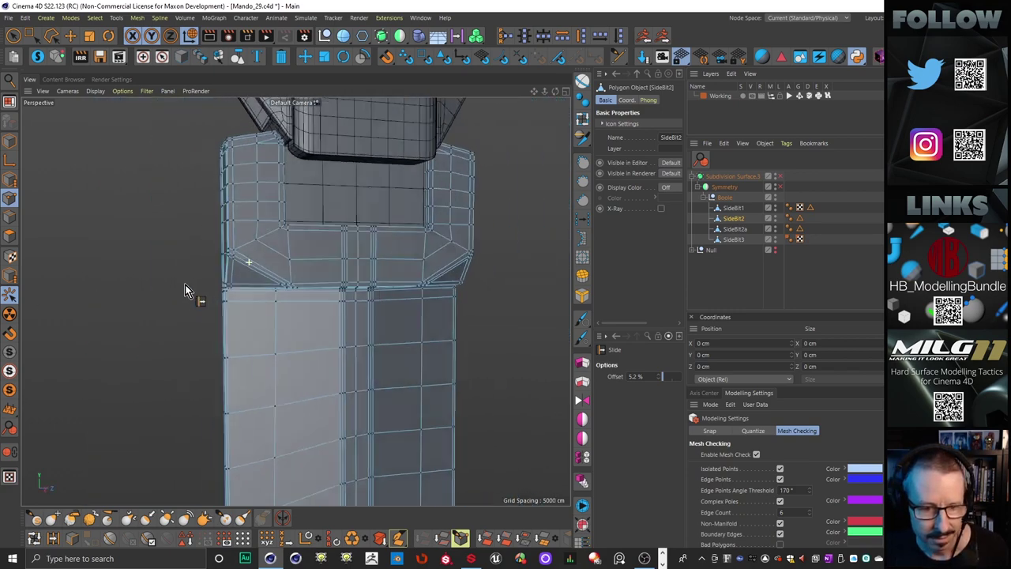
left_click_drag(185, 284, 173, 203, "alt")
right_click_drag(295, 282, 396, 265, "alt")
left_click_drag(245, 285, 224, 293, "alt")
right_click_drag(320, 287, 235, 287, "alt")
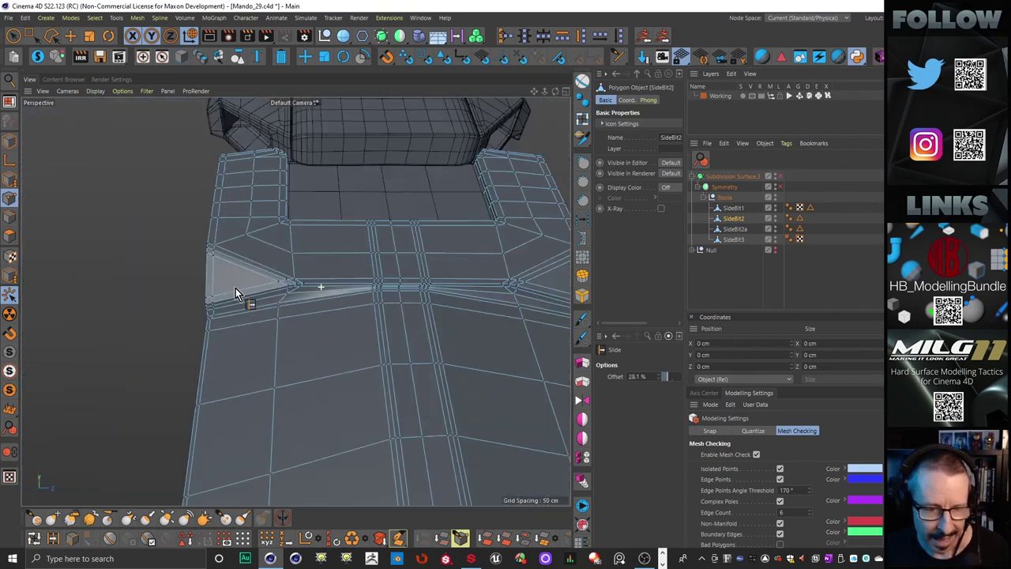
Step: Check the opposite triangular corner and the ledge between both corners, and review SideBit2's full length
middle_click_drag(296, 301, 200, 257, "alt")
right_click_drag(366, 252, 427, 256, "alt")
mouse_move(396, 275)
left_mouse_down("alt")
mouse_move(396, 252)
mouse_move(381, 267)
left_mouse_up("alt")
right_click_drag(366, 264, 271, 265, "alt")
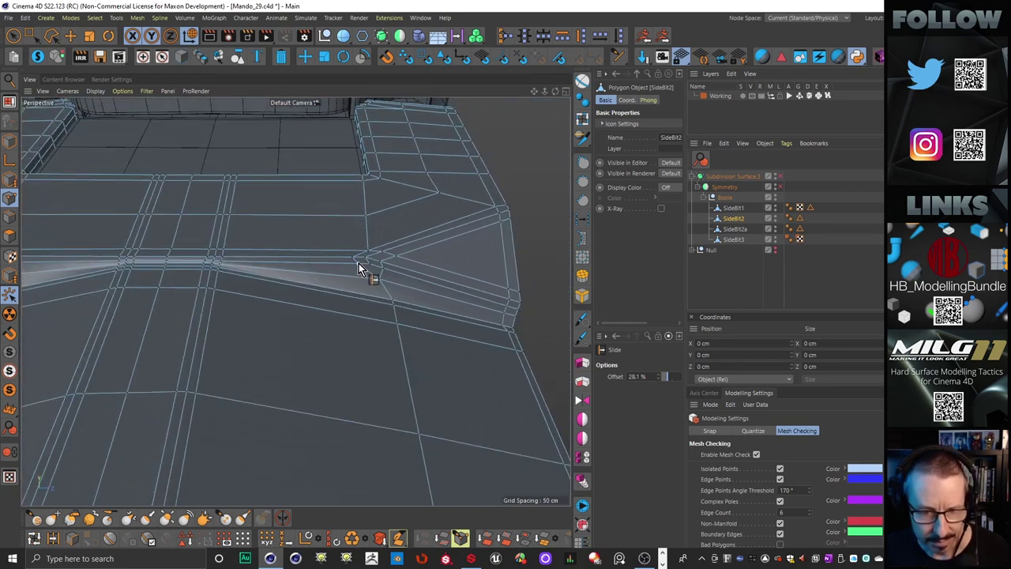
left_click_drag(359, 263, 364, 321, "alt")
left_click_drag(445, 260, 318, 258, "alt")
scroll(296, 302, "down", 5)
left_click_drag(297, 302, 372, 347, "alt")
scroll(414, 339, "up", 5)
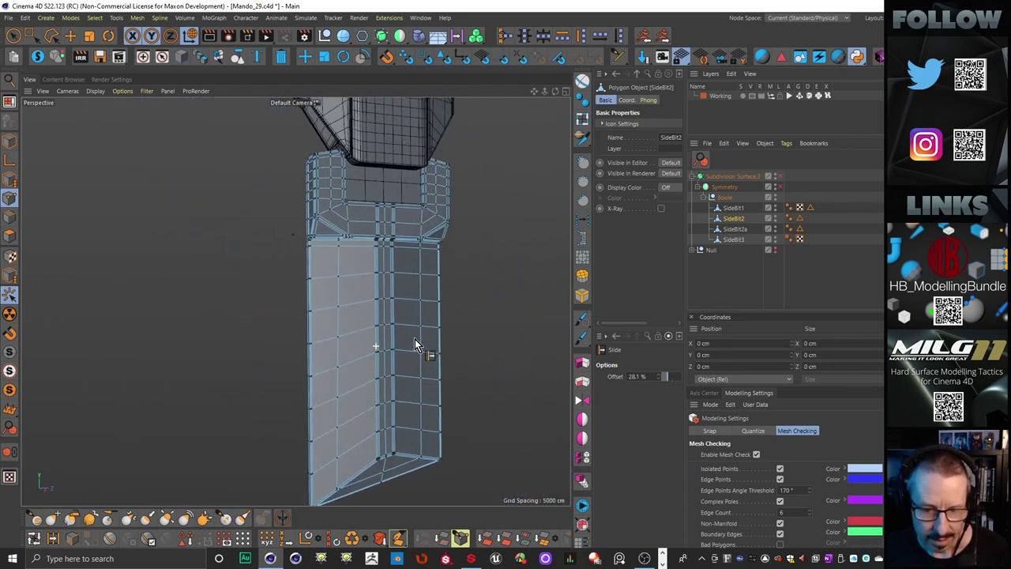
Step: Select the seven cross-running edge loops along SideBit2's long lower section and dissolve them
left_click(69, 35)
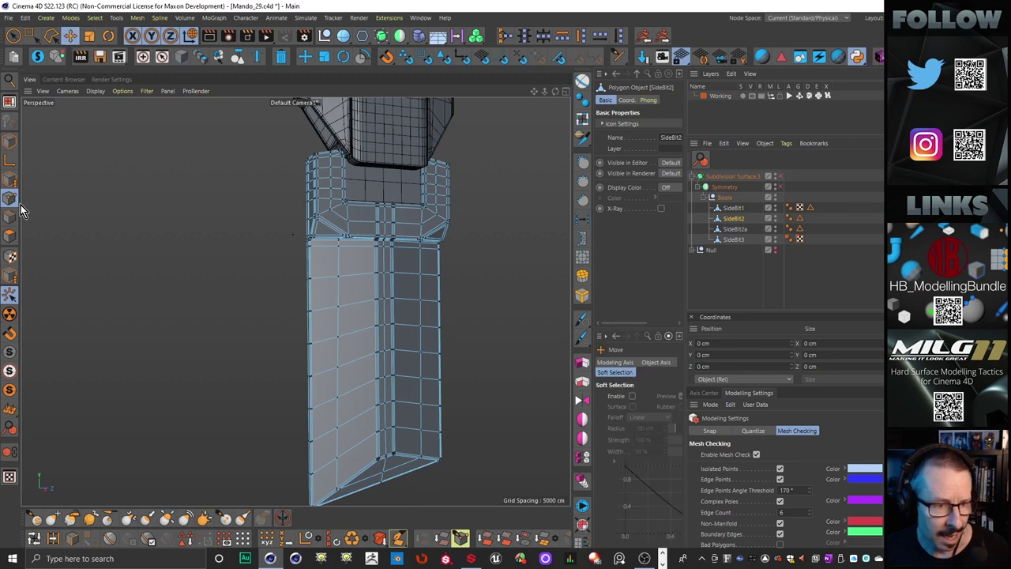
key("Return")
double_click(365, 273)
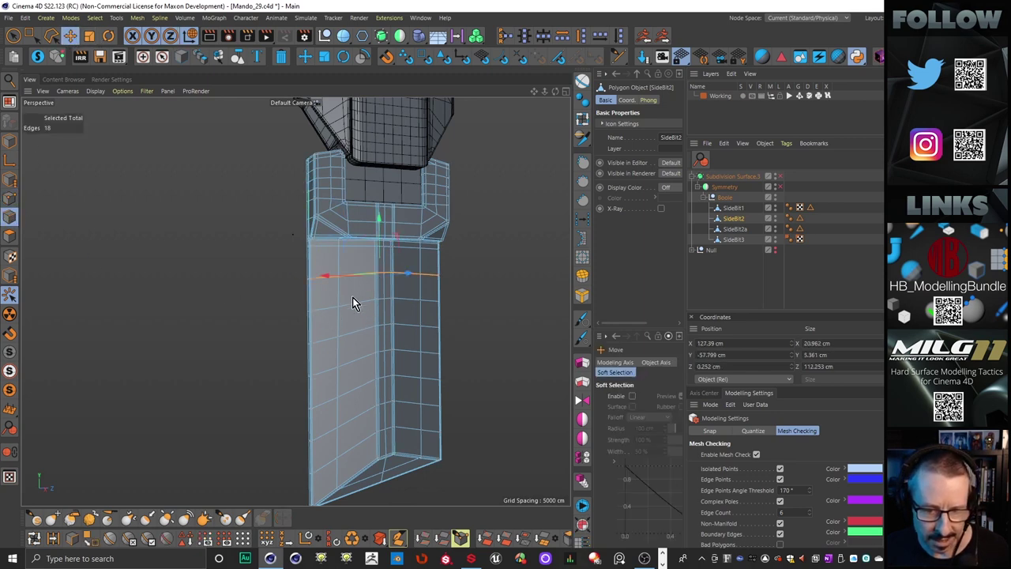
double_click(352, 303, "shift")
double_click(351, 337, "shift")
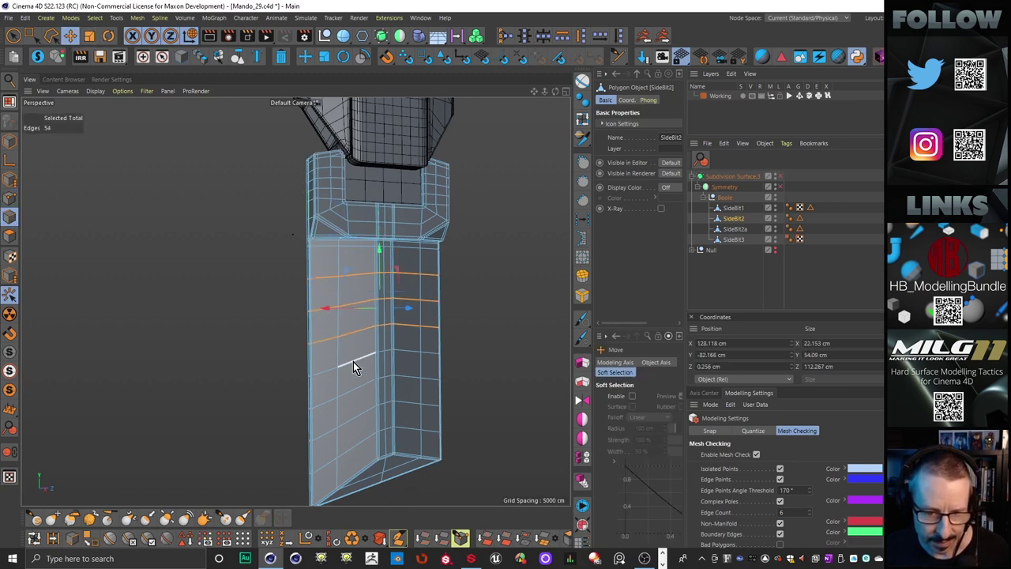
double_click(354, 363, "shift")
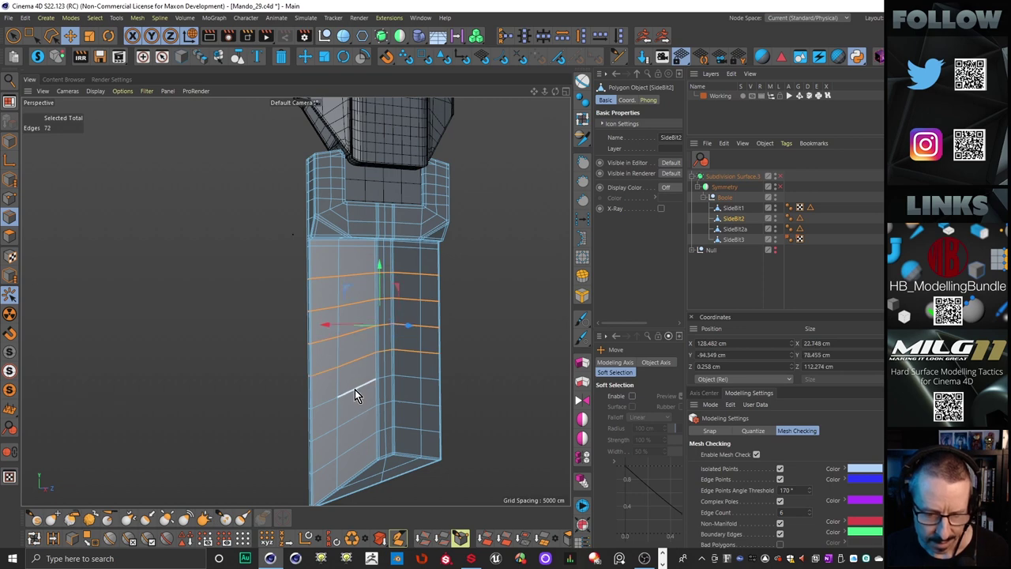
double_click(356, 390, "shift")
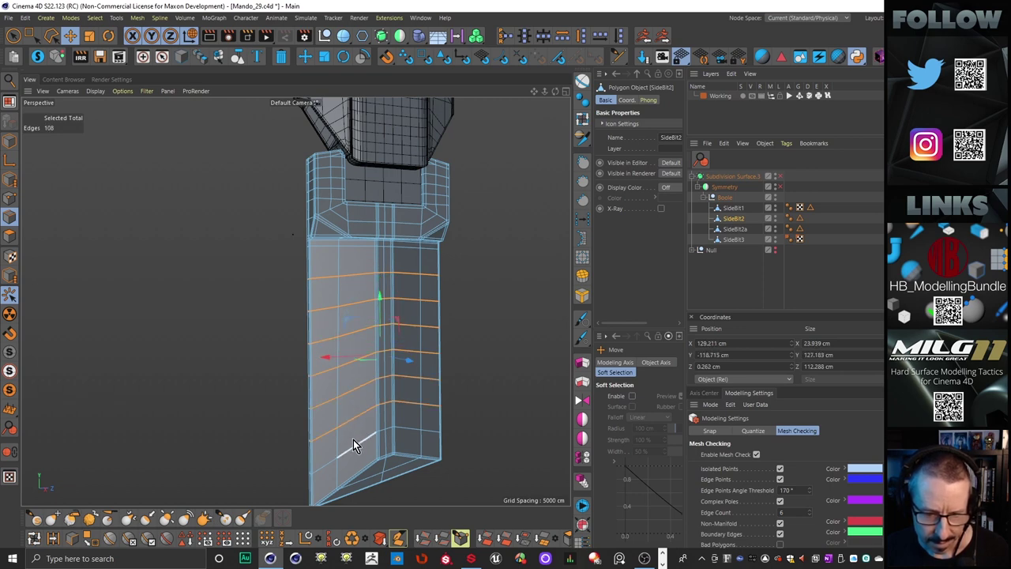
key("ctrl+shift+a")
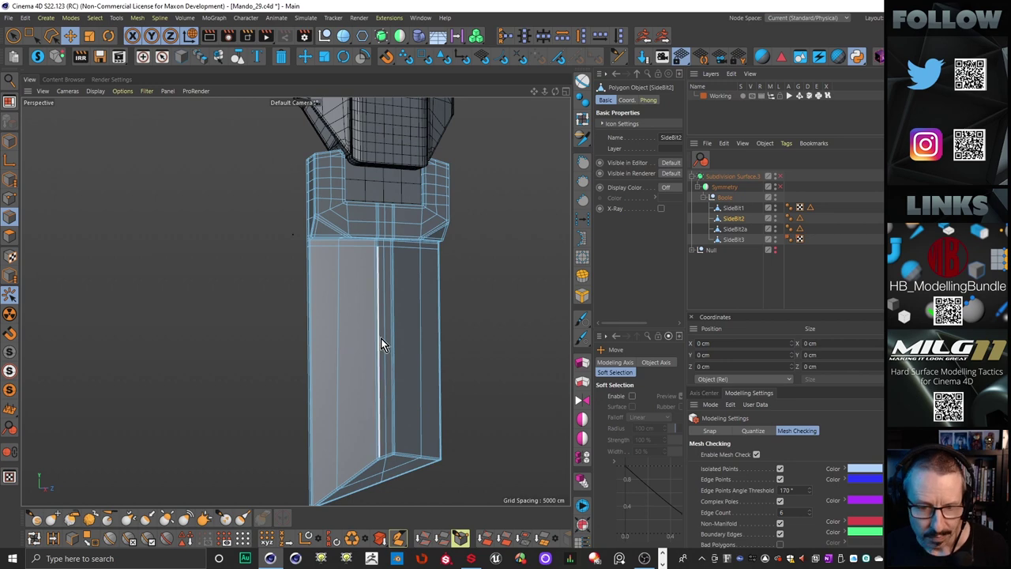
Step: Inspect SideBit2's simplified lower section and preview it subdivided, focusing on the pointed end
left_click_drag(381, 340, 293, 280, "alt")
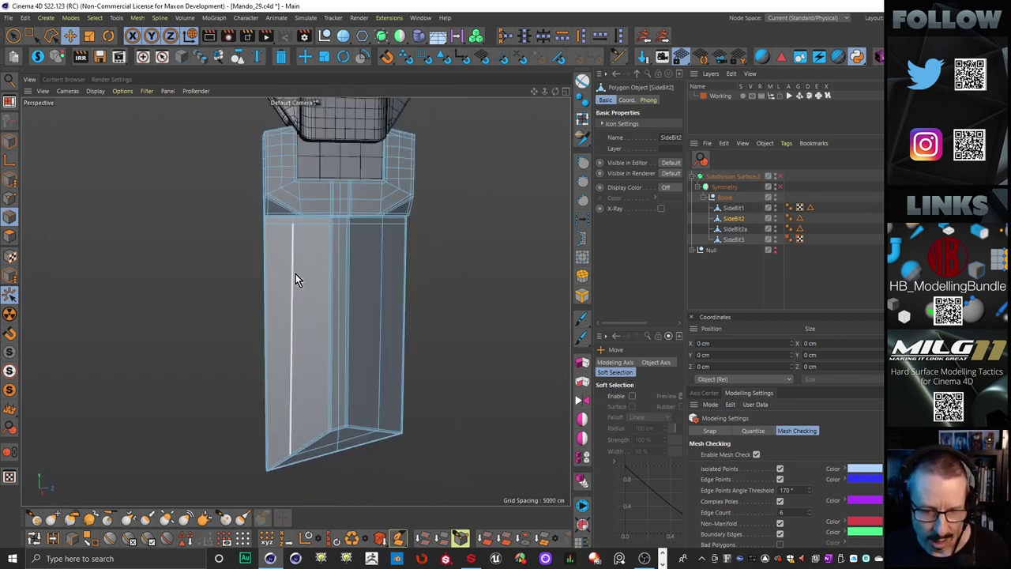
left_click_drag(364, 403, 334, 402, "alt")
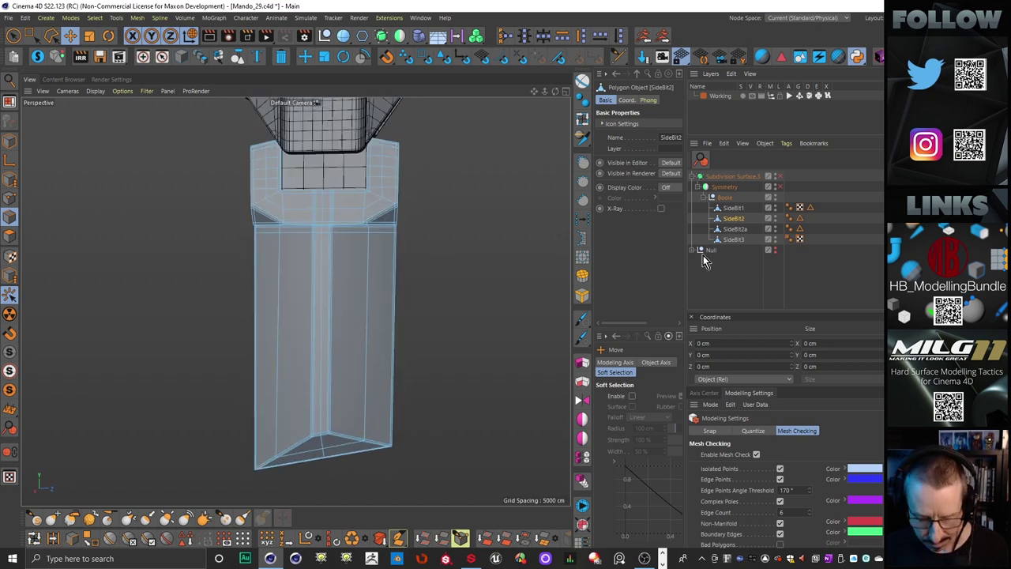
key("q")
left_click_drag(316, 372, 329, 349, "alt")
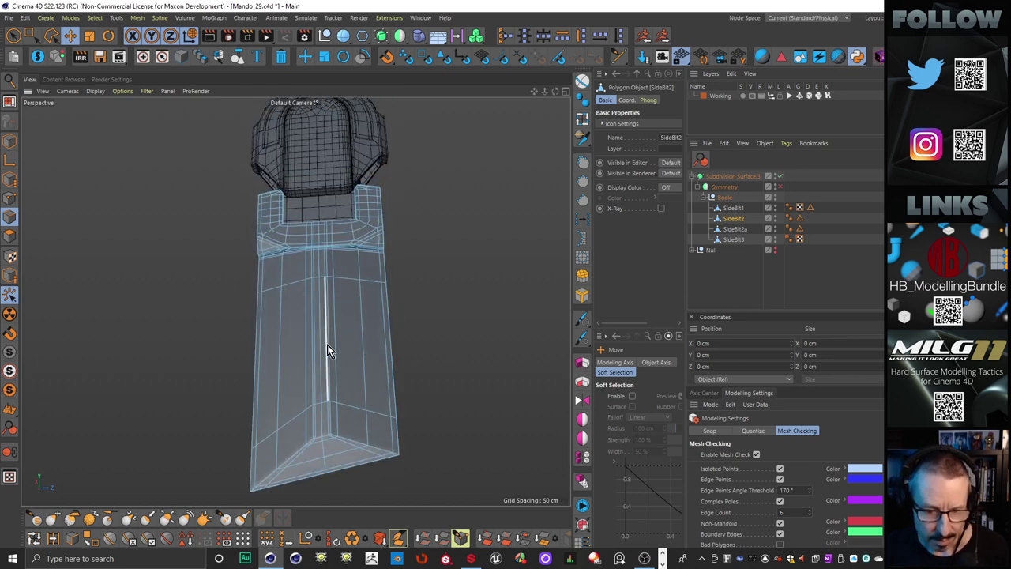
right_click_drag(362, 463, 407, 440, "alt")
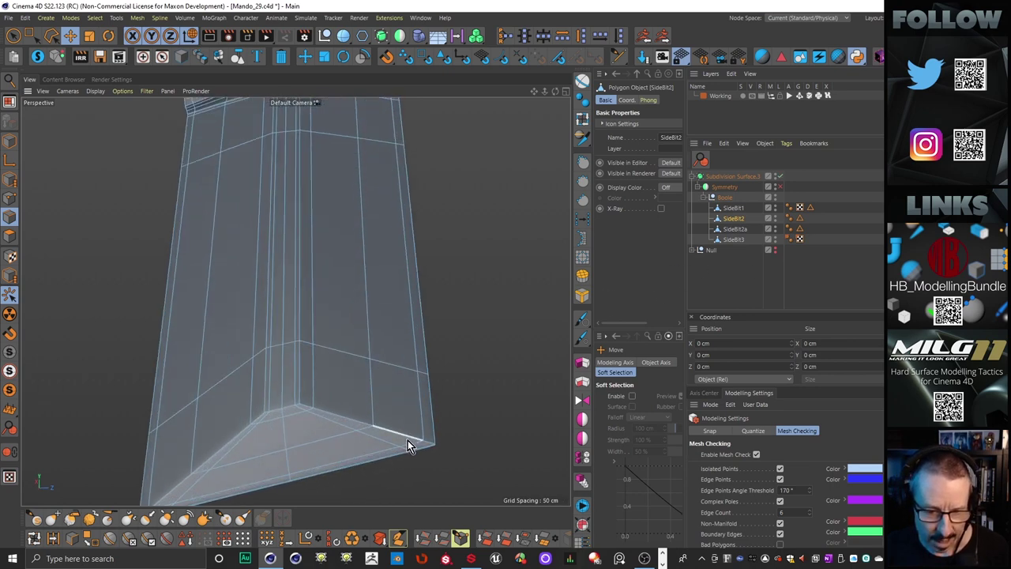
Step: Select the edge loop just above SideBit2's pointed end and compare its position with subdivision on and off
double_click(322, 347)
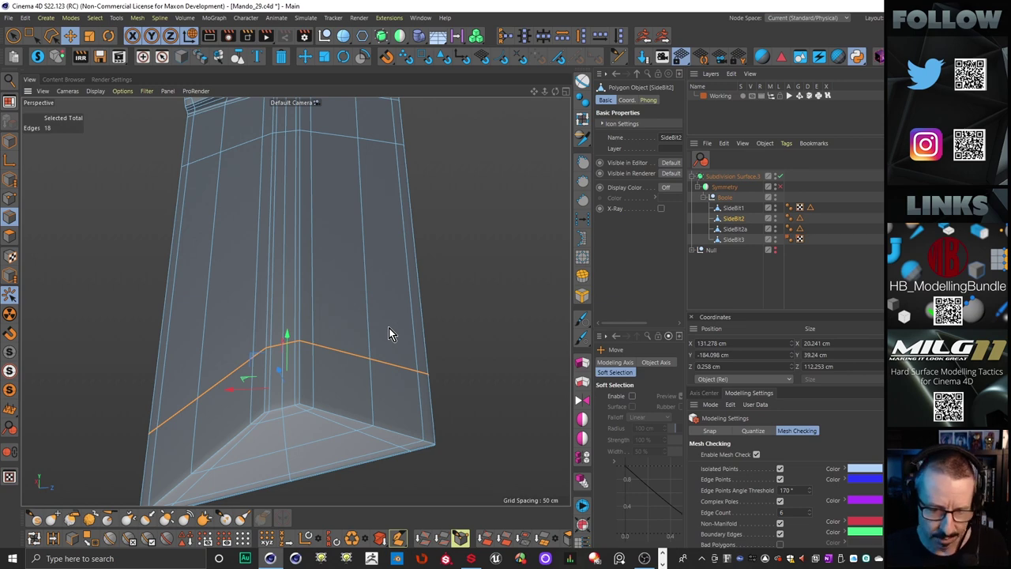
key("q")
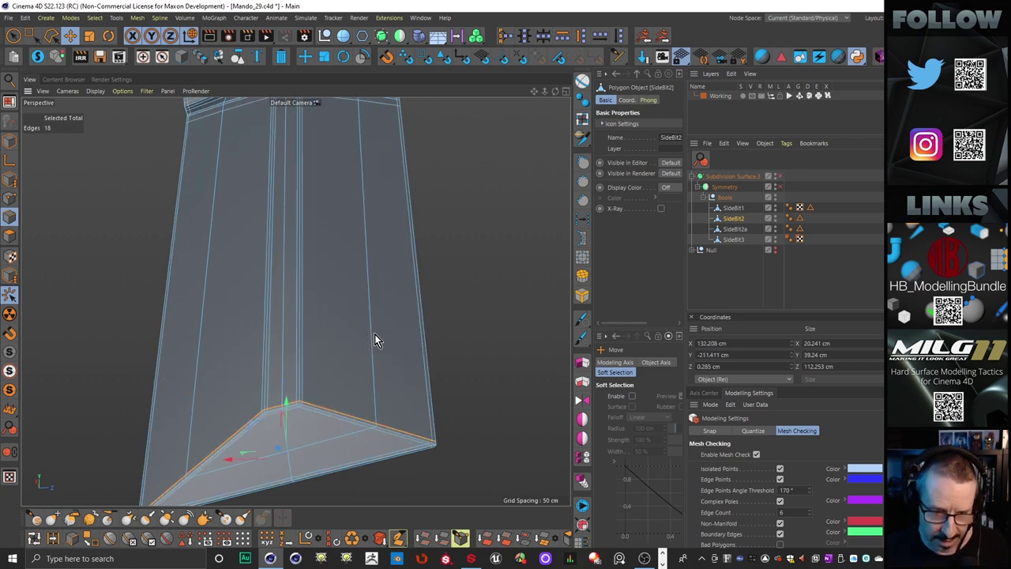
key("ctrl+z")
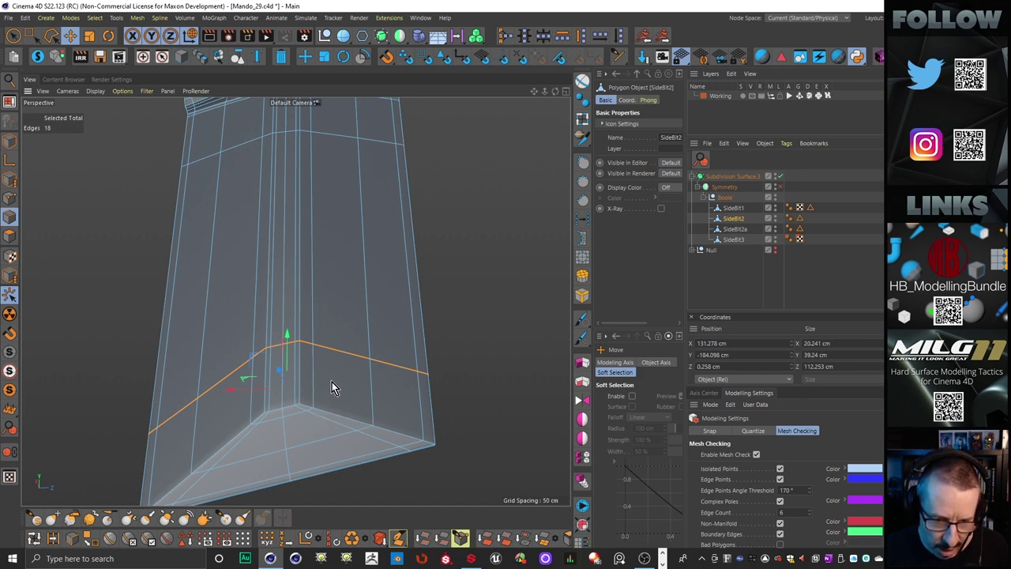
key("ctrl+z")
right_click_drag(352, 359, 324, 368, "alt")
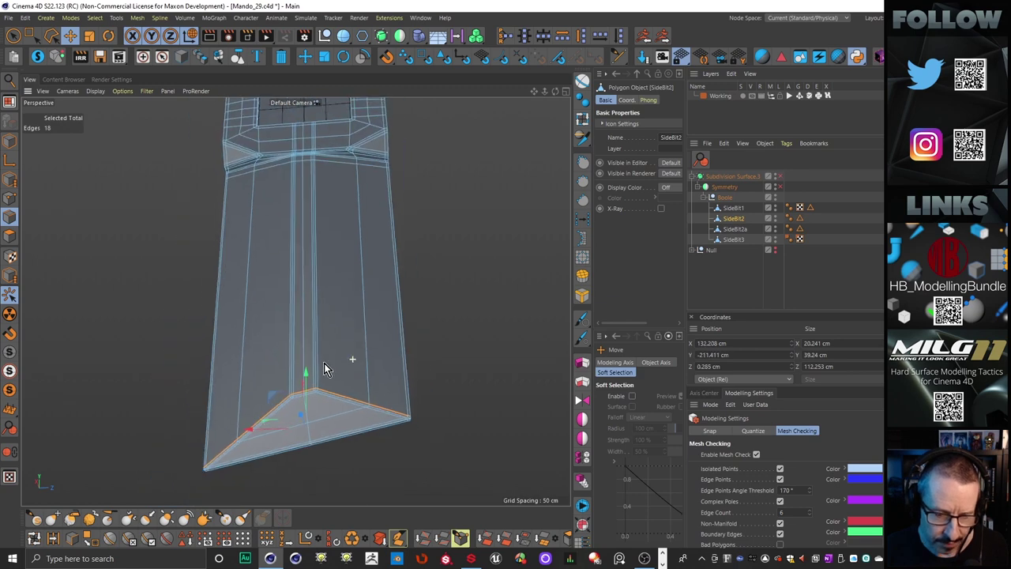
Step: Ring-select the long edges of SideBit2's lower section and divide them using Edge Cut with 7 subdivisions
key("q")
middle_click_drag(341, 353, 335, 372, "alt")
left_click_drag(335, 372, 342, 388, "alt")
key("u")
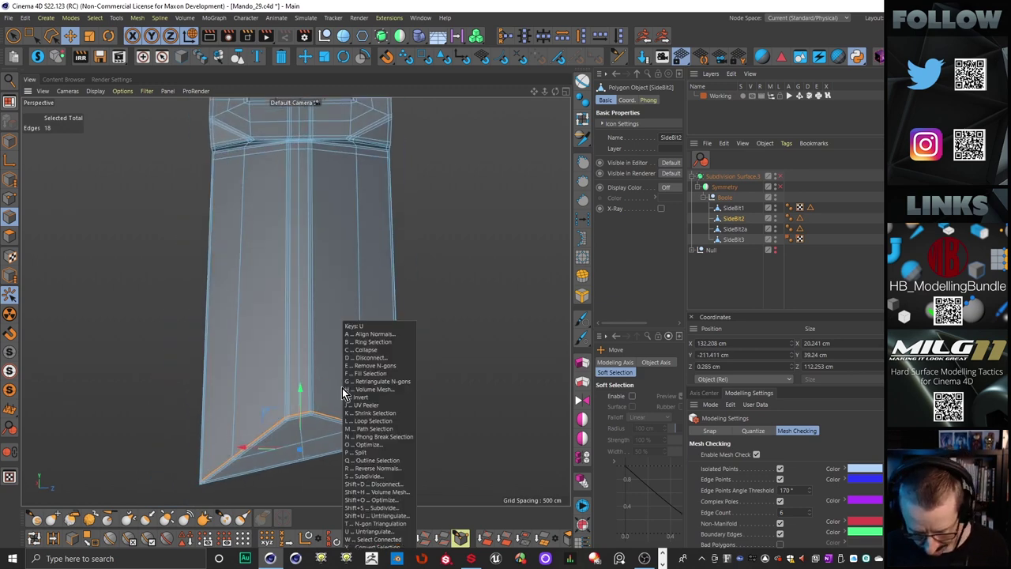
key("b")
left_click(317, 302)
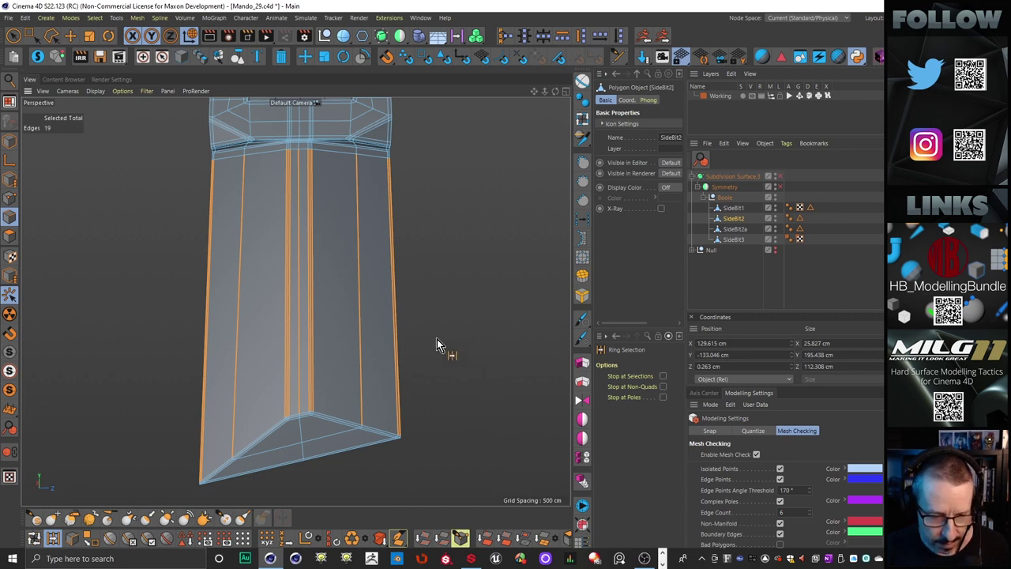
mouse_move(308, 283)
left_mouse_down("alt")
mouse_move(347, 295)
mouse_move(276, 285)
mouse_move(315, 298)
left_mouse_up("alt")
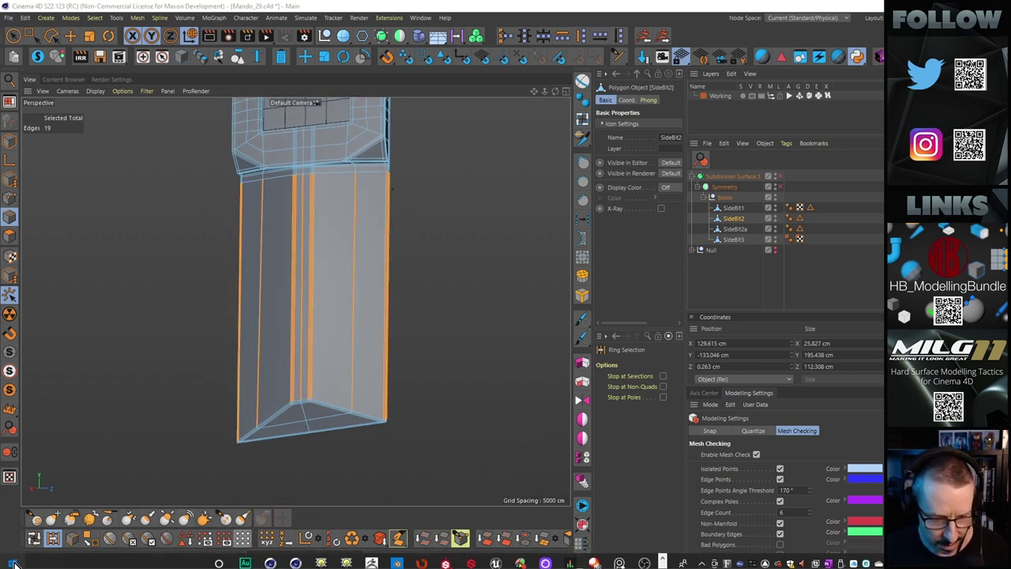
left_click_drag(255, 540, 26, 545)
left_click(450, 539)
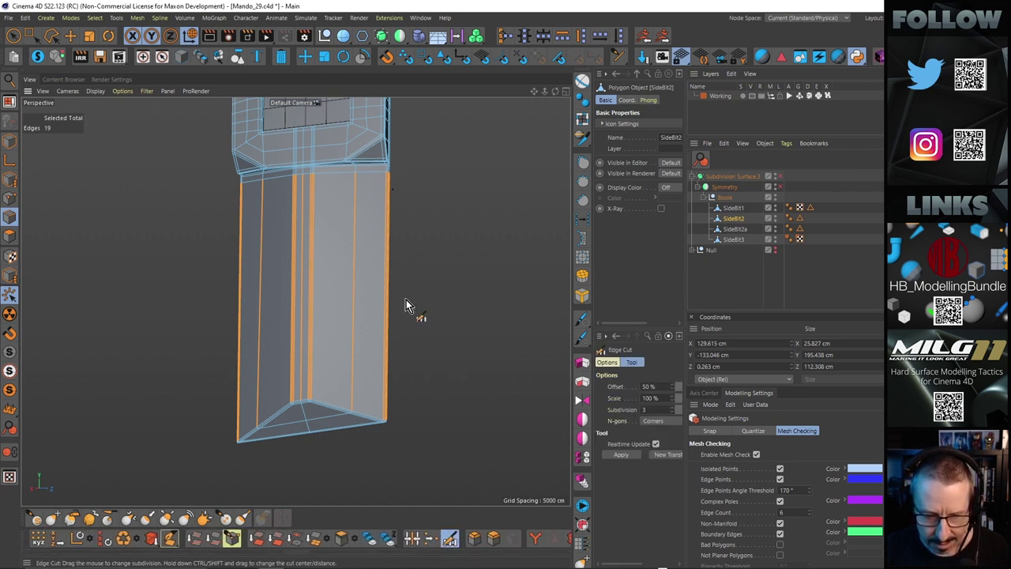
left_click(331, 258)
mouse_move(393, 189)
left_mouse_down()
mouse_move(426, 188)
mouse_move(393, 189)
left_mouse_up()
Step: Examine the new cuts with subdivision enabled, from SideBit2's pointed end up to the notched top section
mouse_move(320, 279)
left_mouse_down("alt")
mouse_move(318, 299)
mouse_move(328, 294)
left_mouse_up("alt")
key("q")
right_click_drag(366, 410, 459, 369, "alt")
left_click_drag(356, 355, 365, 328, "alt")
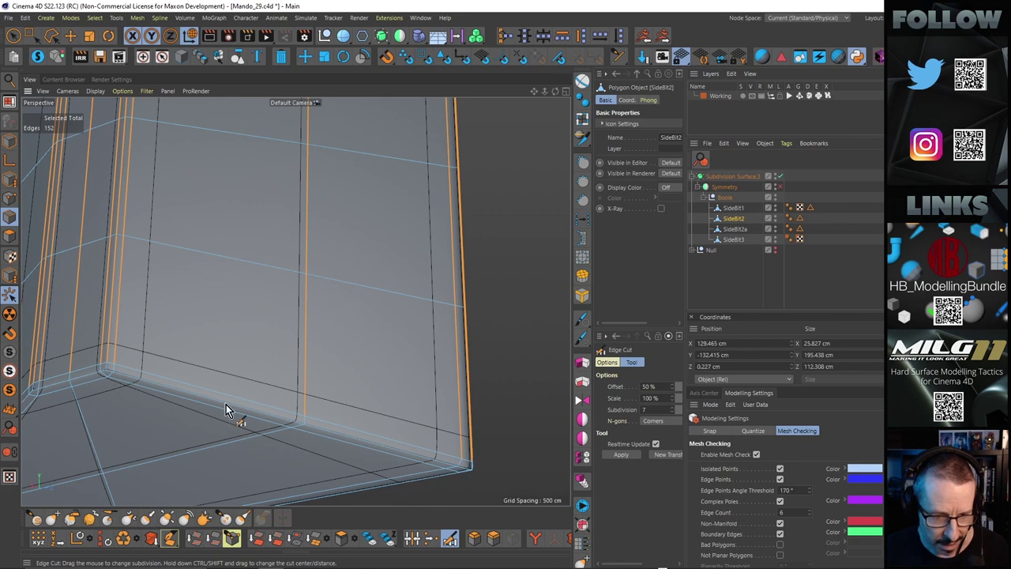
right_click_drag(267, 367, 223, 375, "alt")
left_click_drag(224, 375, 312, 290, "alt")
right_click_drag(312, 291, 367, 271, "alt")
left_click_drag(366, 273, 353, 317, "alt")
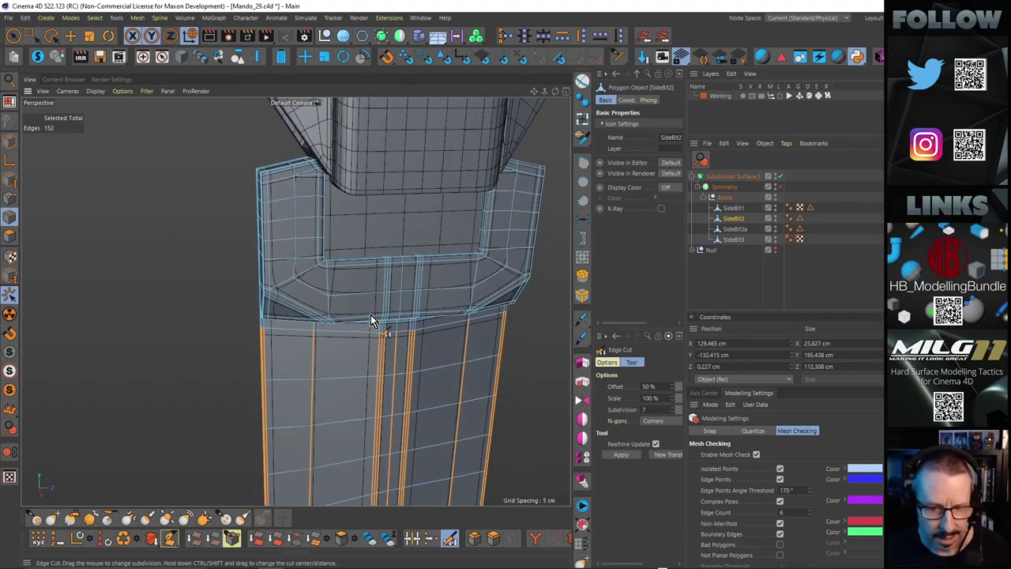
Step: Activate point sliding on SideBit2 for the area between the notch and the lower section
key("m")
key("o")
key("Return")
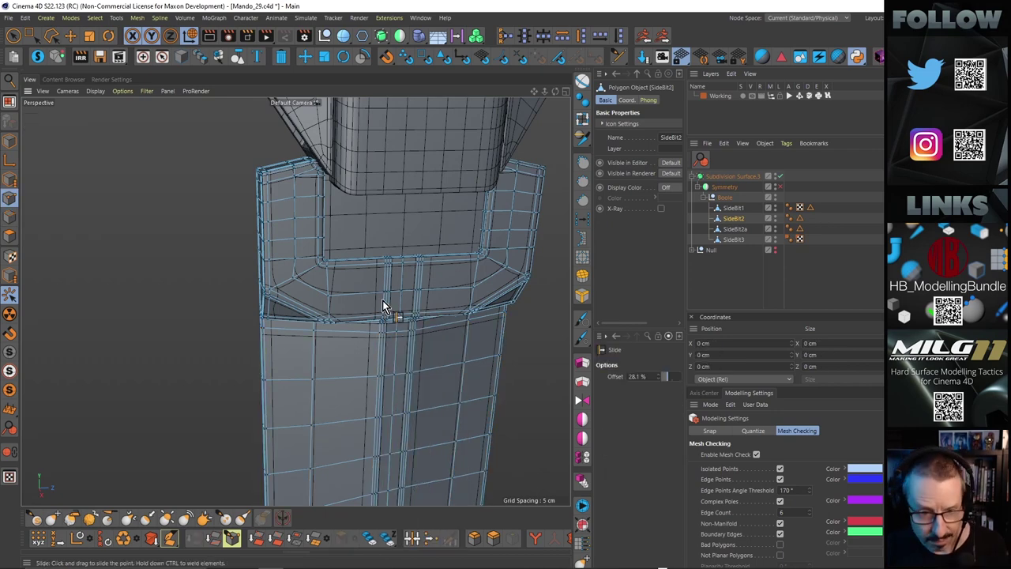
Step: Slide the points of the edge loop around the cutout's lower corners on SideBit2 closer to the cutout to even out the bend
right_click_drag(293, 287, 330, 268, "alt")
left_click_drag(329, 268, 255, 263, "alt")
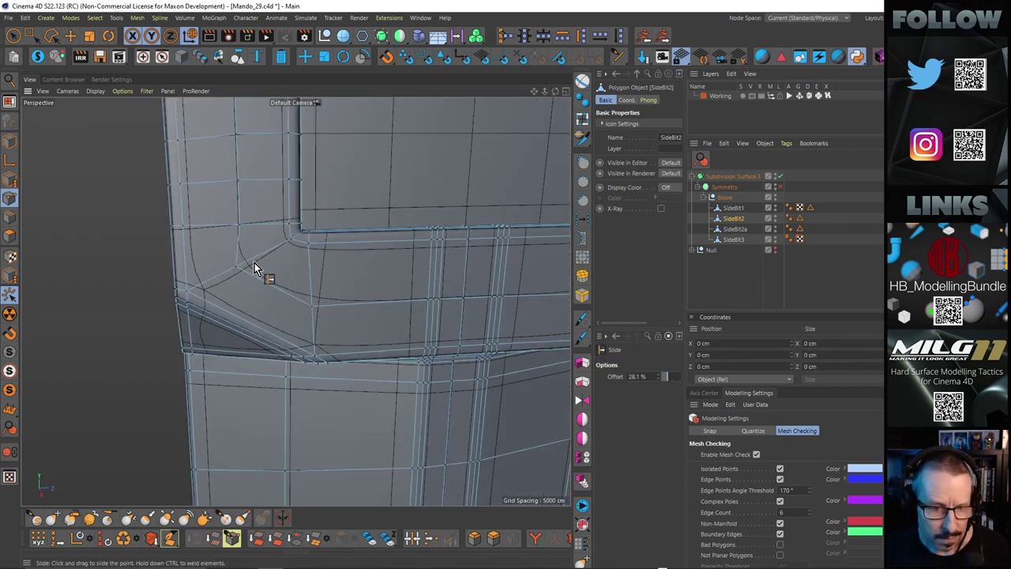
right_click_drag(255, 263, 298, 251, "alt")
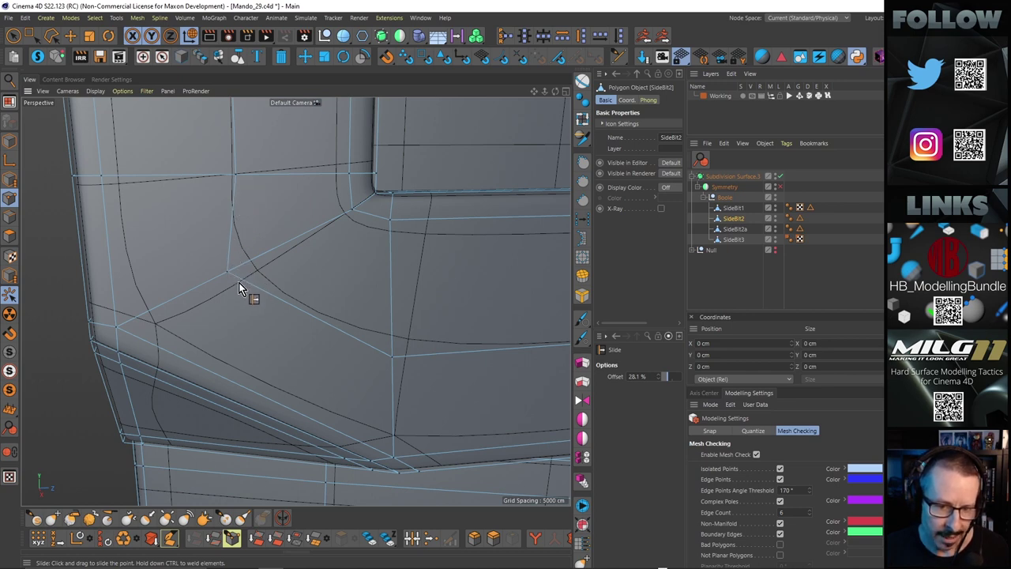
scroll(259, 270, "up", 3)
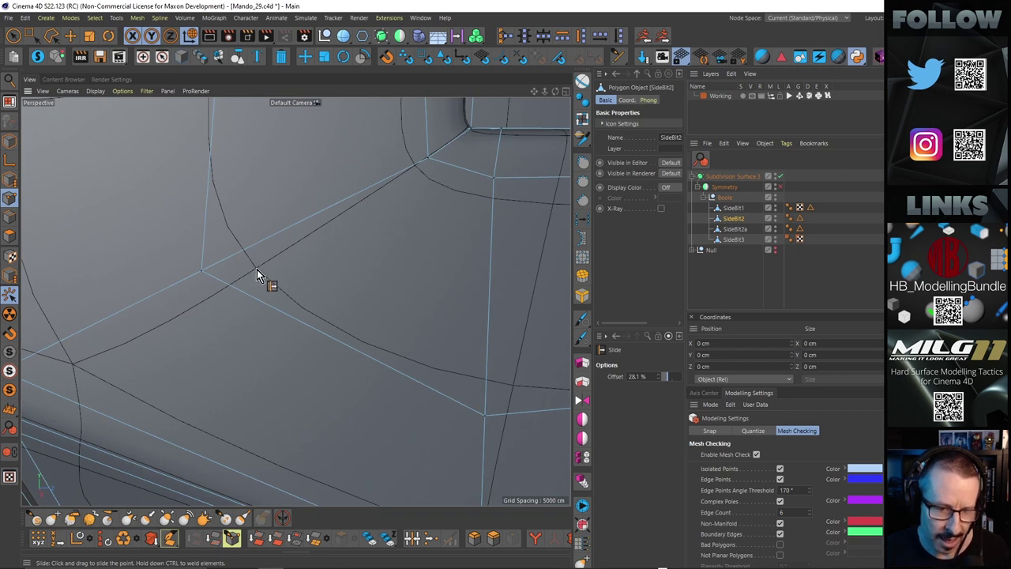
scroll(257, 271, "down", 5)
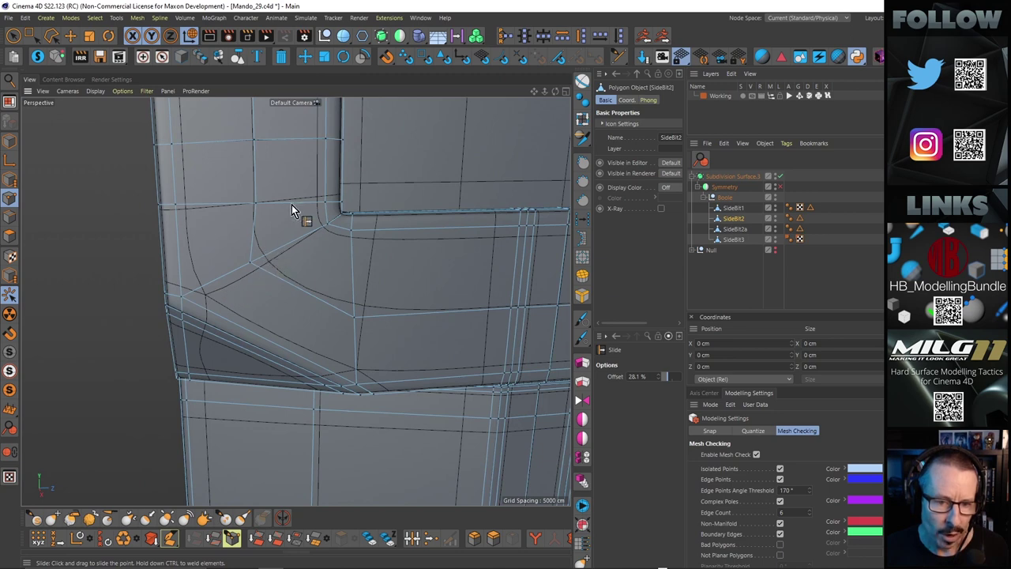
scroll(269, 255, "up", 3)
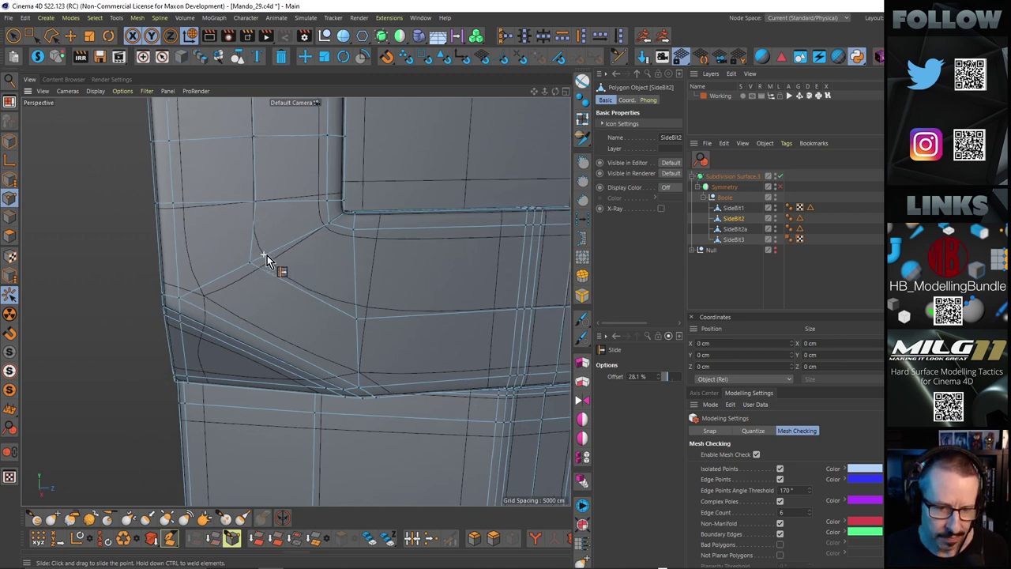
left_click_drag(281, 258, 291, 248)
scroll(334, 240, "down", 3)
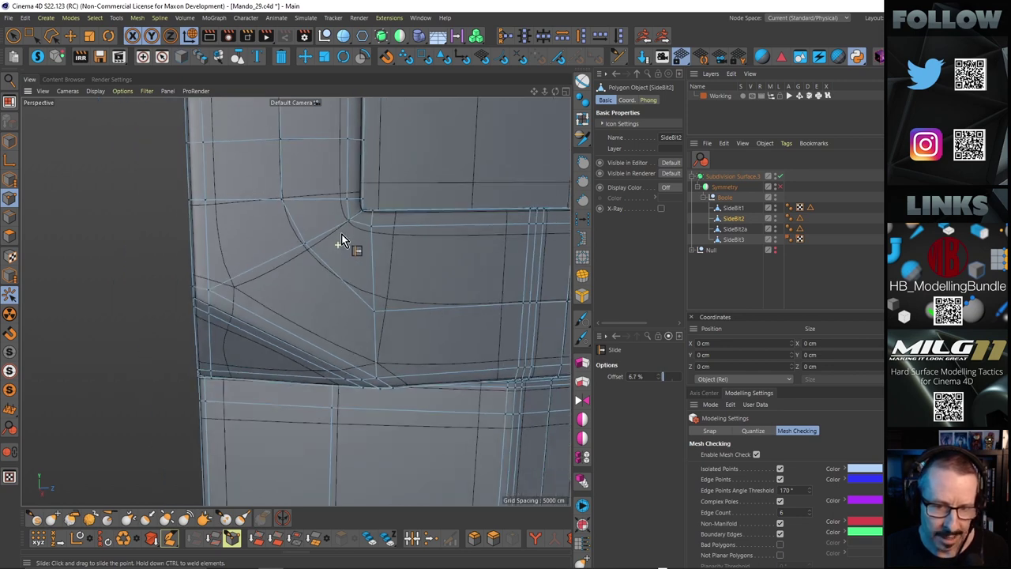
left_click_drag(342, 234, 341, 259, "alt")
middle_click_drag(341, 258, 291, 238, "alt")
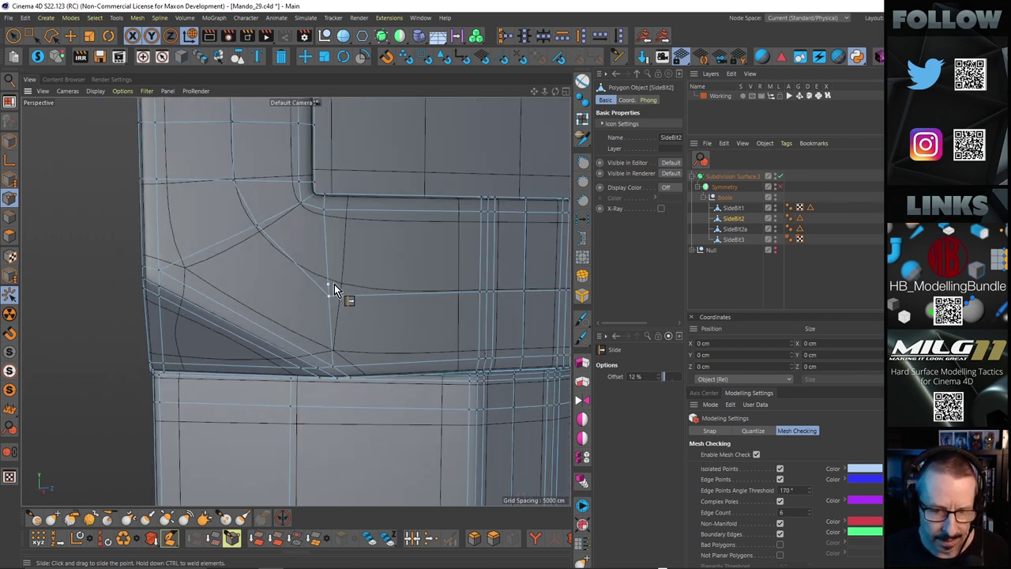
left_click_drag(334, 284, 275, 313)
scroll(335, 260, "down", 3)
Step: Select the four polygons around one lower corner of SideBit2's cutout and relax them with the subdivision temporarily turned off
left_click(13, 36)
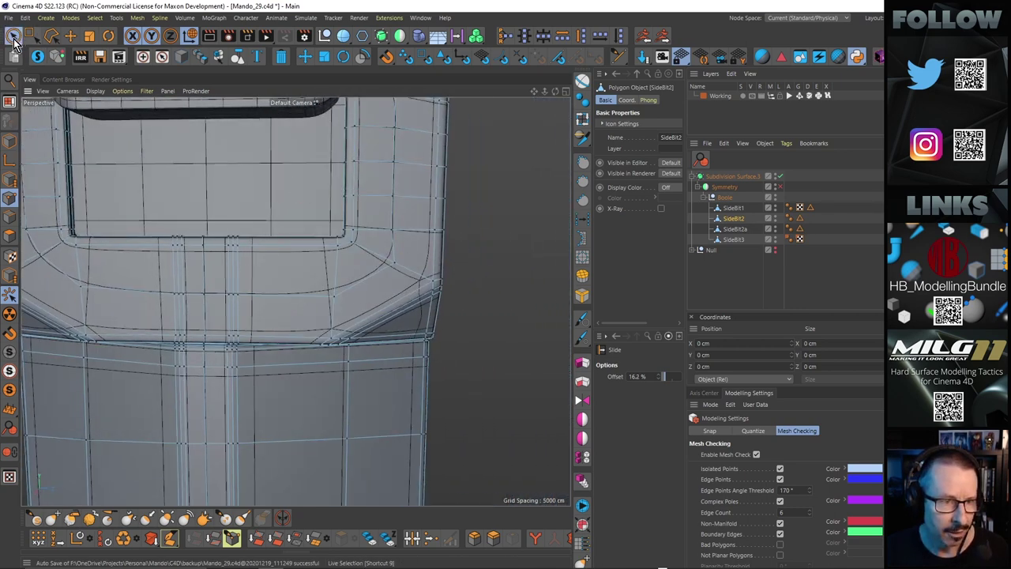
left_click(10, 235)
left_click(330, 280)
left_click(374, 252)
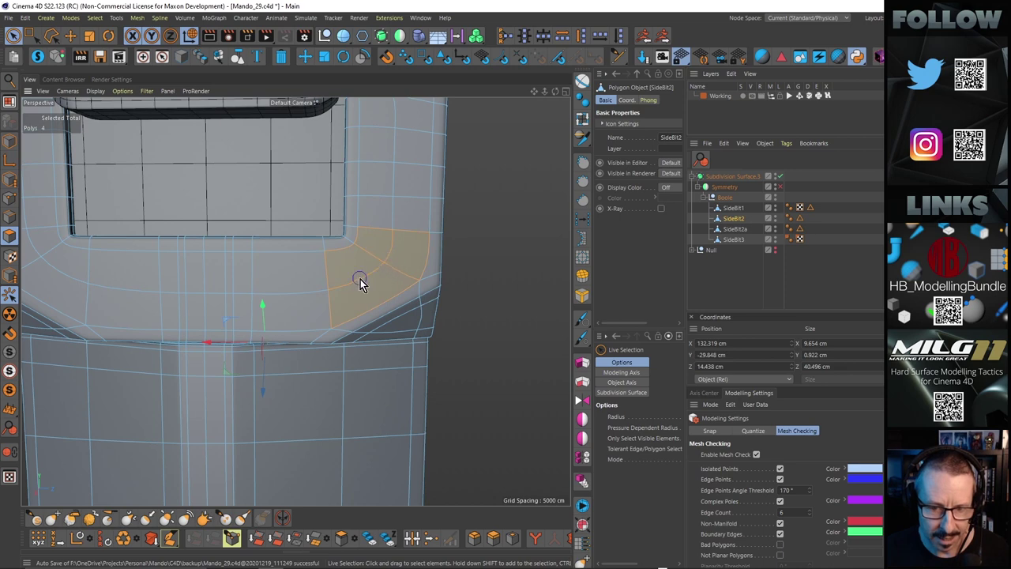
left_click_drag(392, 276, 440, 271, "alt")
key("q")
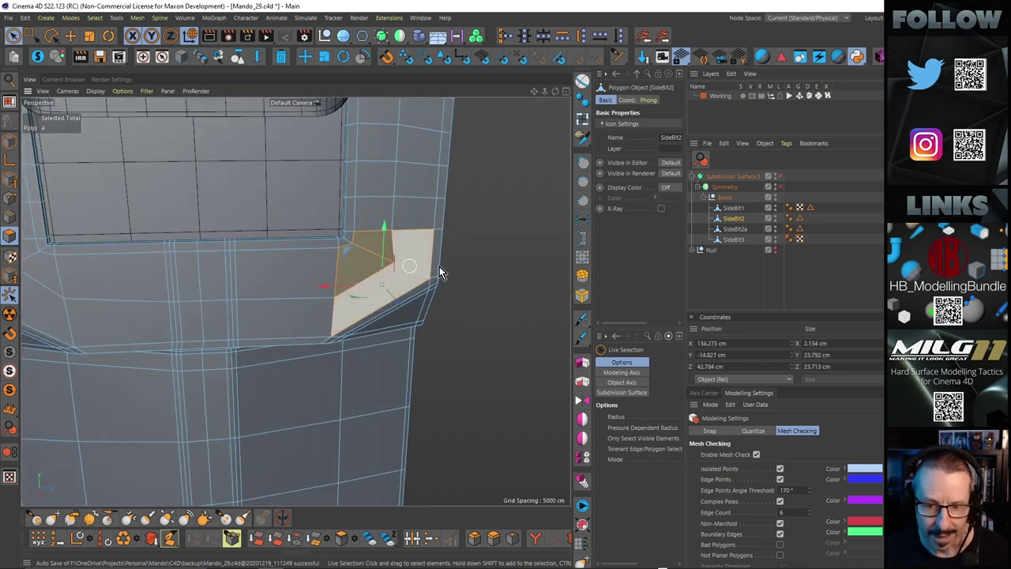
left_click(582, 241)
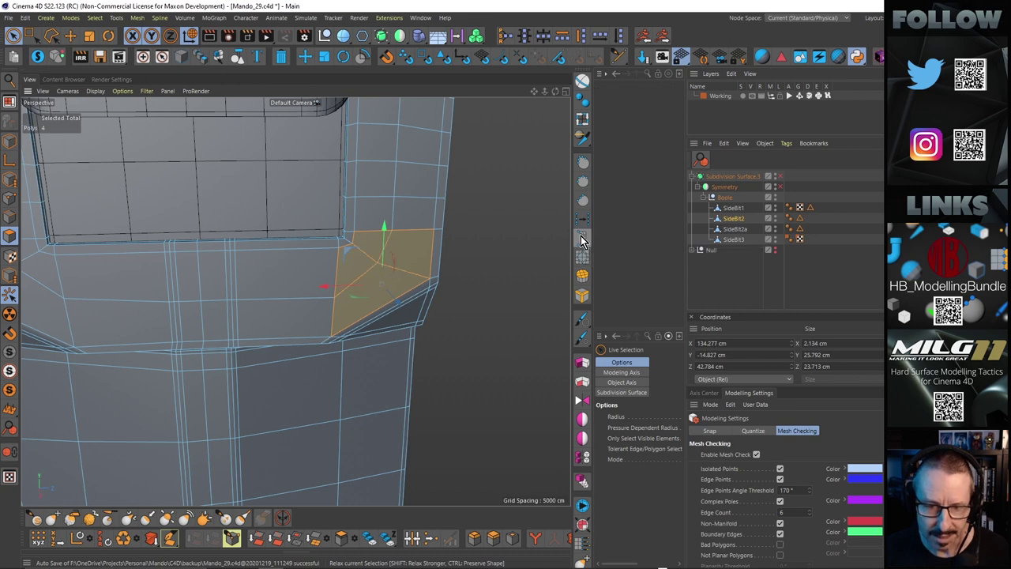
middle_click_drag(432, 276, 439, 264, "alt")
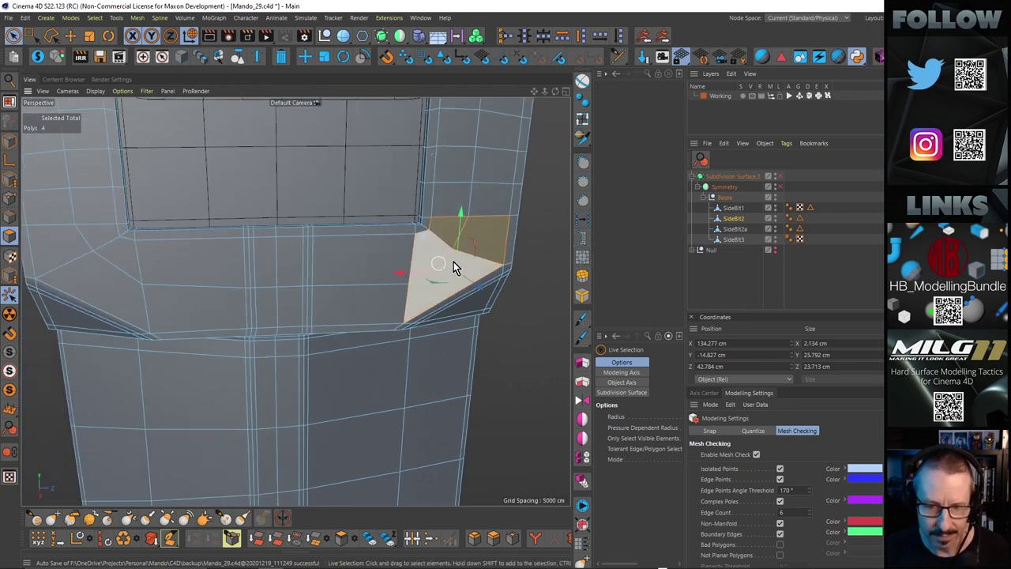
key("q")
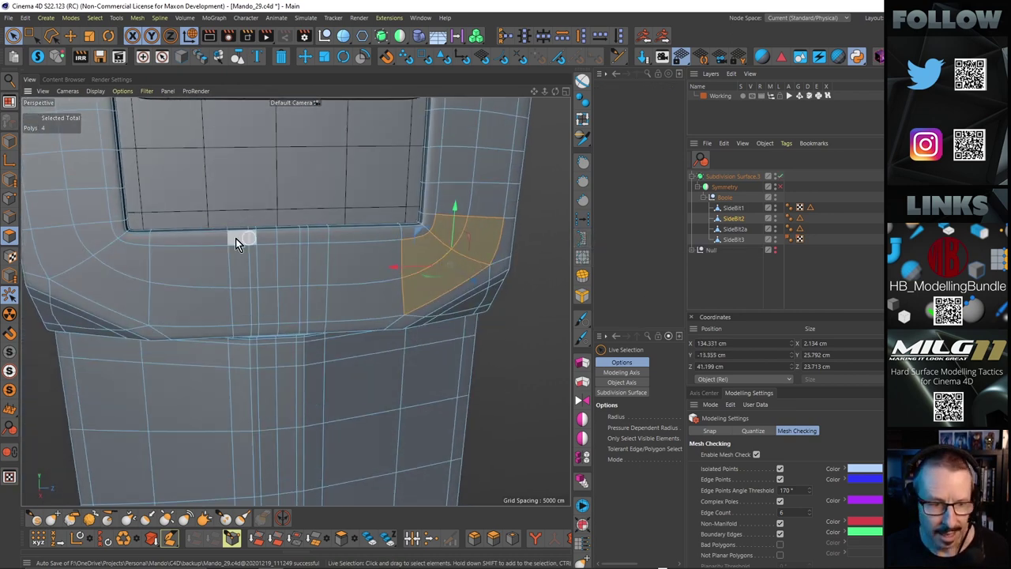
Step: Select the four polygons around the opposite lower corner of the cutout, relax them, and clear the object selection
left_click(127, 261)
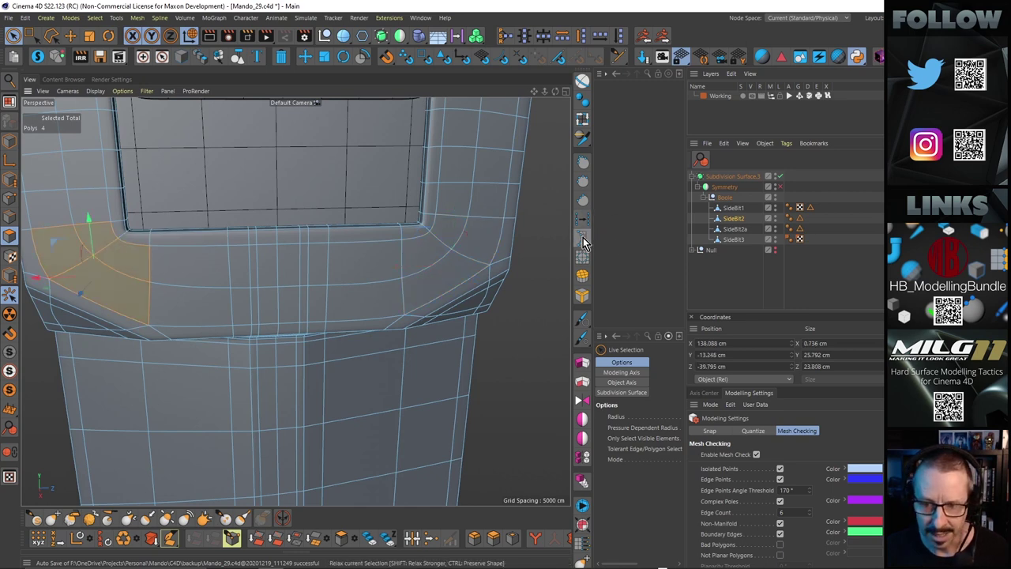
right_click_drag(358, 260, 325, 260, "alt")
left_click(842, 261)
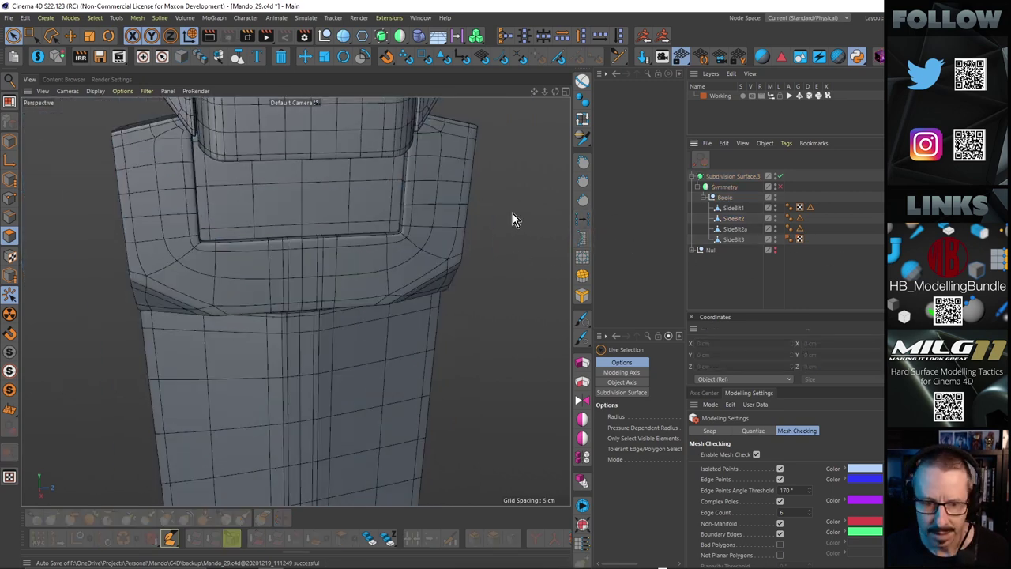
Step: Reselect SideBit2 for point editing and turn off its subdivision smoothing
left_click(10, 198)
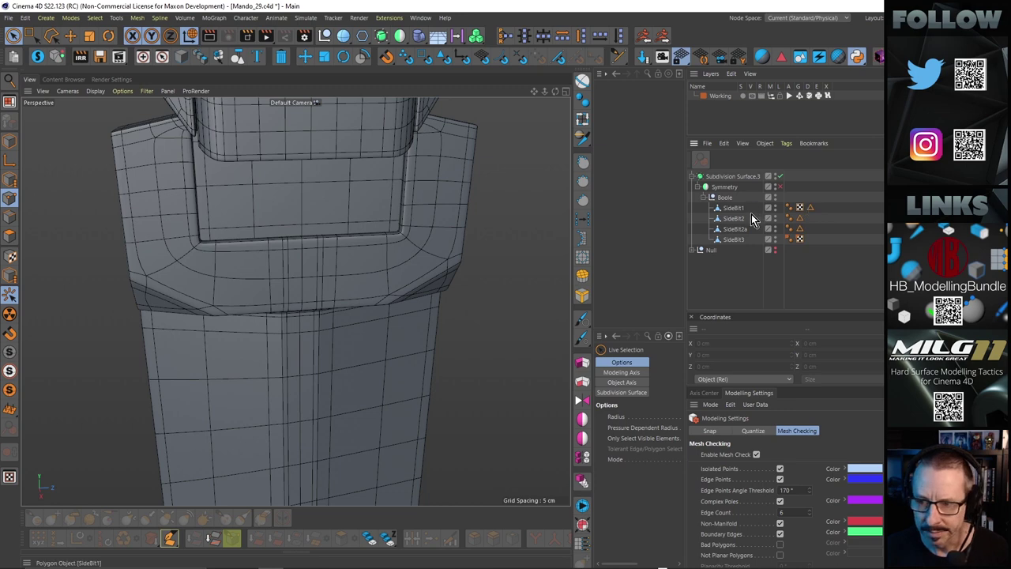
left_click(433, 245)
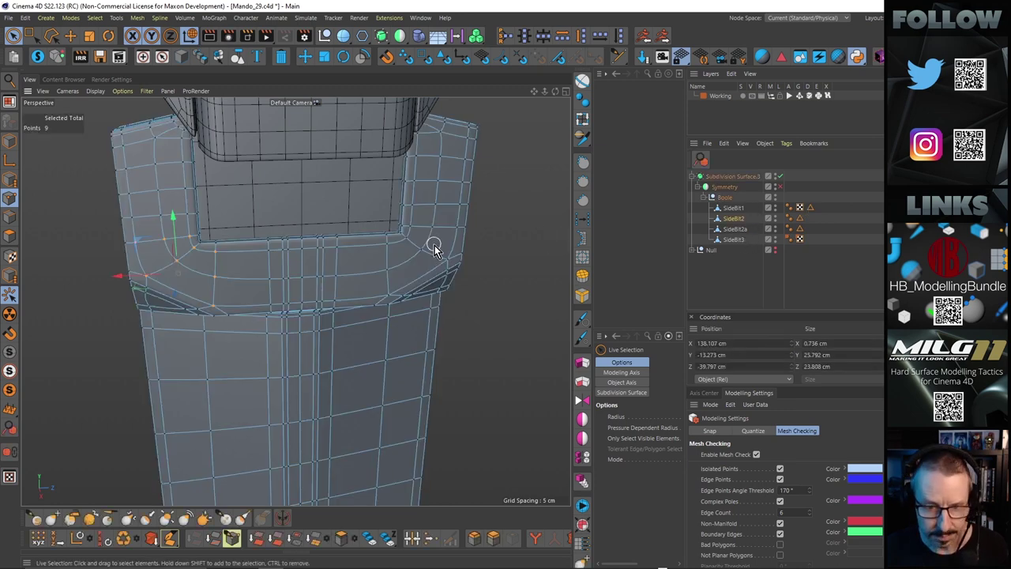
scroll(284, 292, "up", 2)
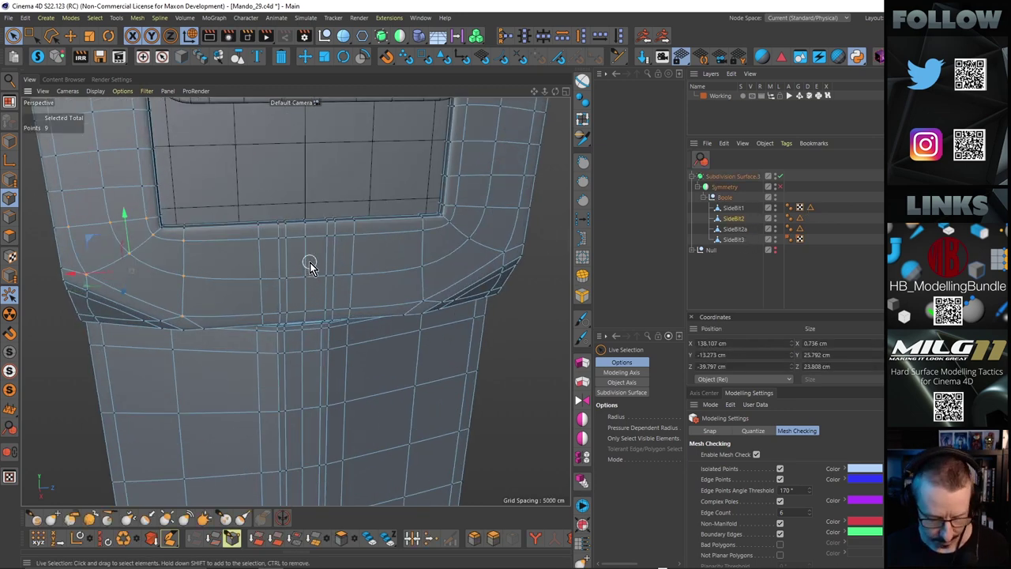
key("q")
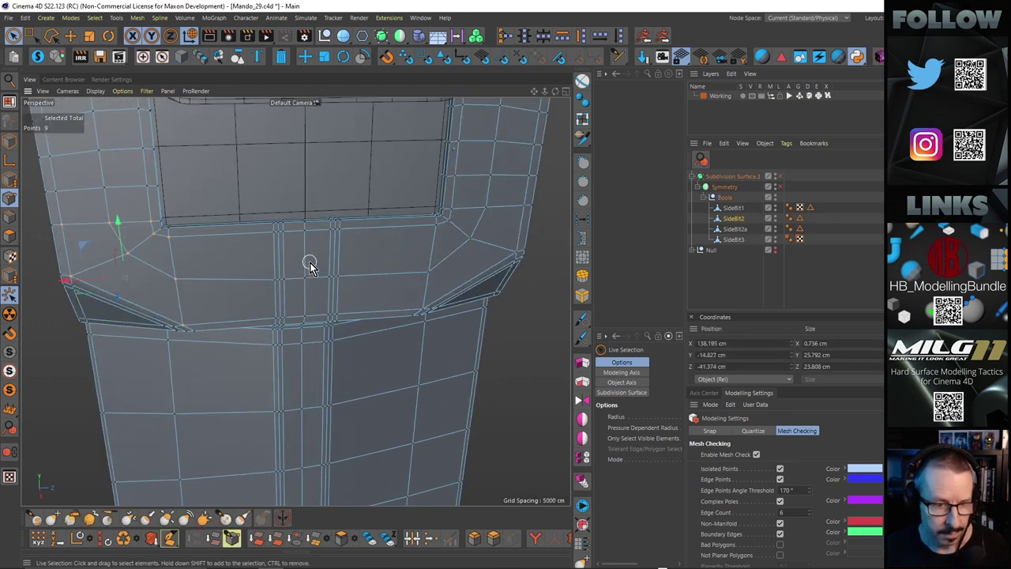
left_click_drag(196, 275, 250, 225, "alt")
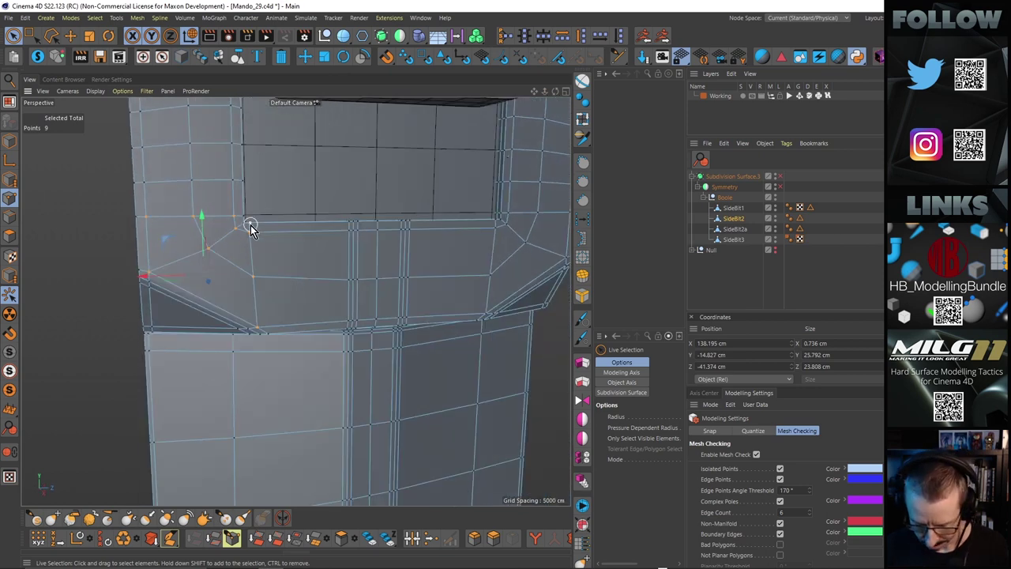
key("m")
key("o")
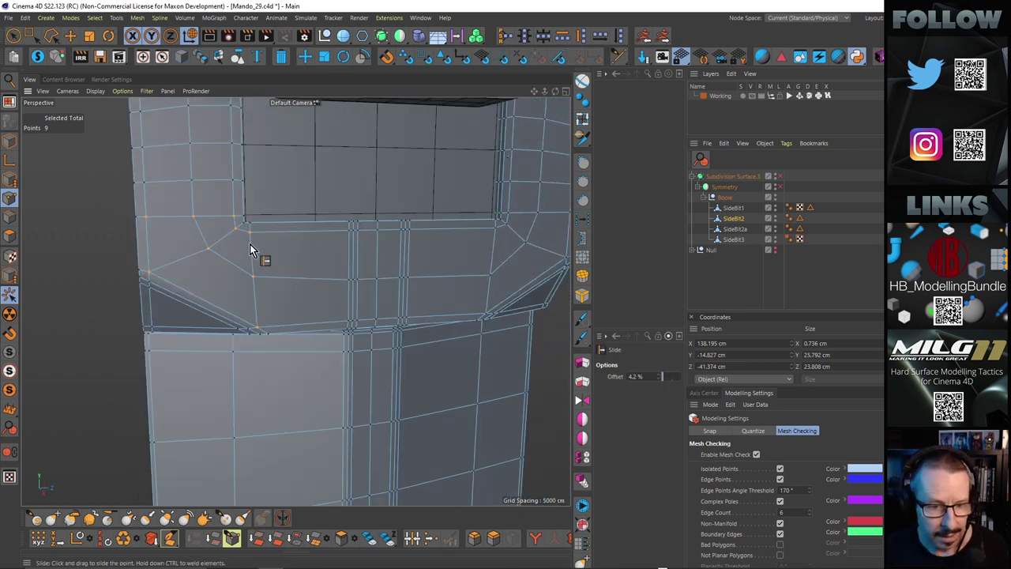
left_click_drag(250, 244, 382, 273, "alt")
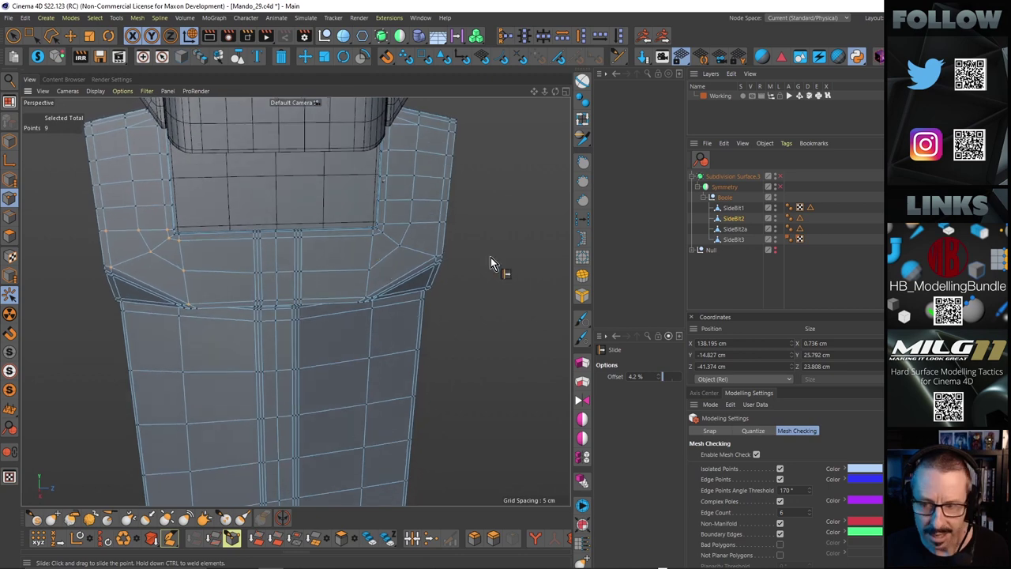
Step: Switch to edge editing and loop-select the two outer vertical edges bordering the central strip of SideBit2
left_click(70, 36)
left_click_drag(165, 234, 177, 253, "alt")
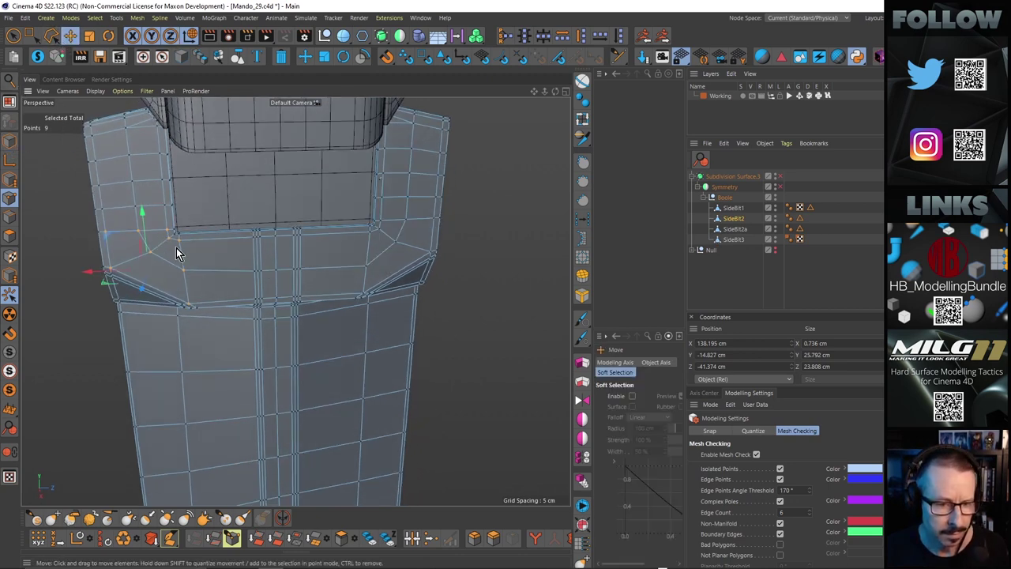
left_click(176, 248)
mouse_move(267, 260)
left_mouse_down("alt")
mouse_move(310, 244)
mouse_move(285, 276)
mouse_move(298, 279)
mouse_move(277, 248)
left_mouse_up("alt")
right_click_drag(295, 293, 345, 260, "alt")
mouse_move(310, 210)
left_mouse_down("alt")
mouse_move(328, 168)
mouse_move(311, 200)
left_mouse_up("alt")
key("Return")
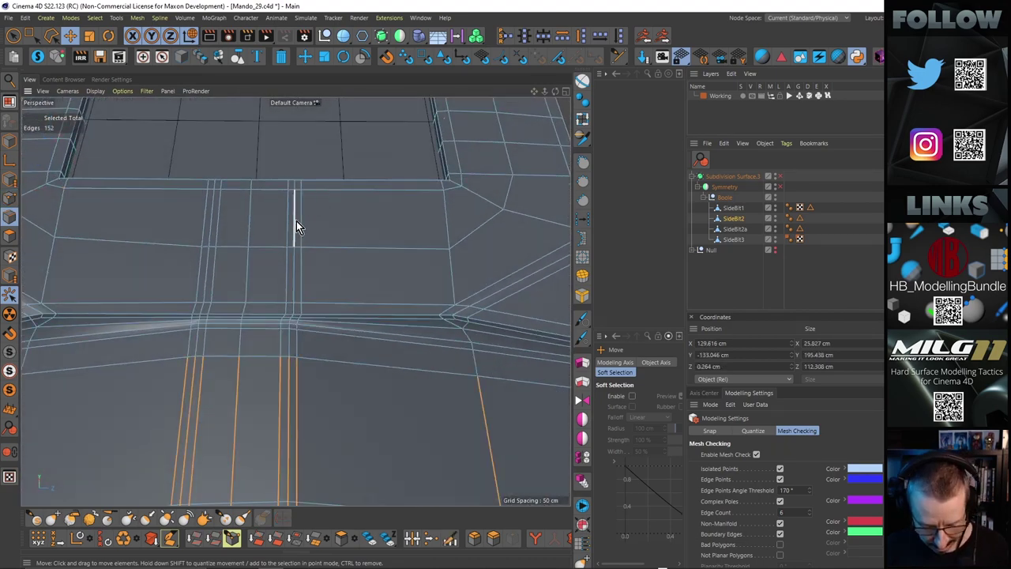
double_click(302, 228)
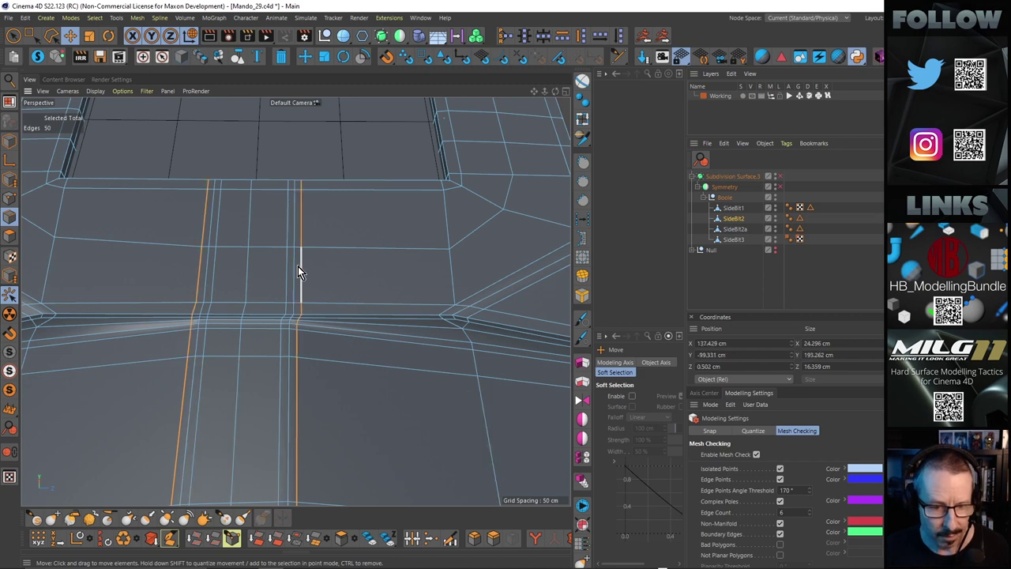
Step: Try a loop cut at about 43% through the band below the cutout, and undo it
left_click_drag(298, 266, 299, 225, "alt")
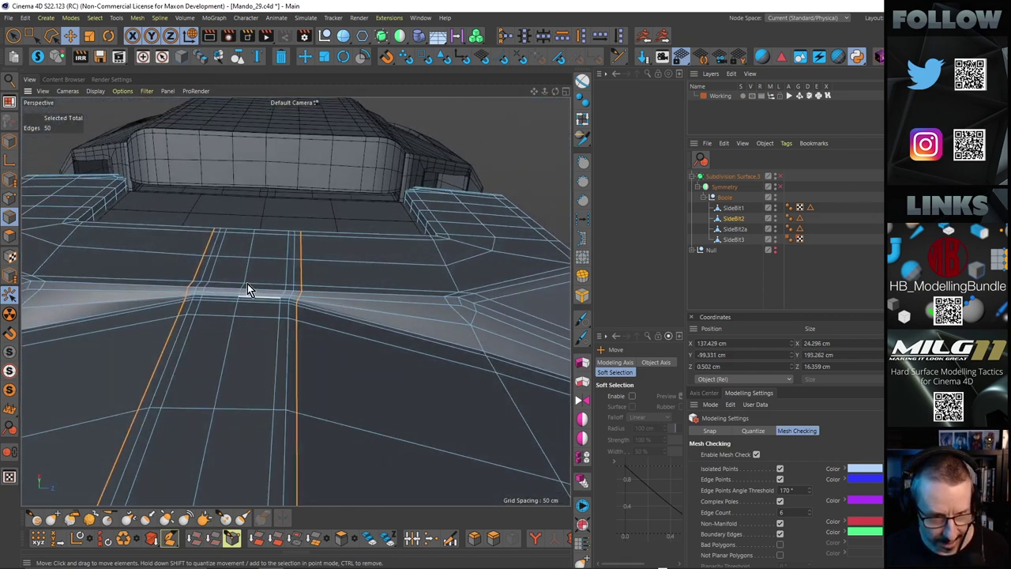
left_click_drag(247, 285, 211, 248, "alt")
left_click_drag(265, 217, 280, 281, "alt")
scroll(241, 297, "up", 3)
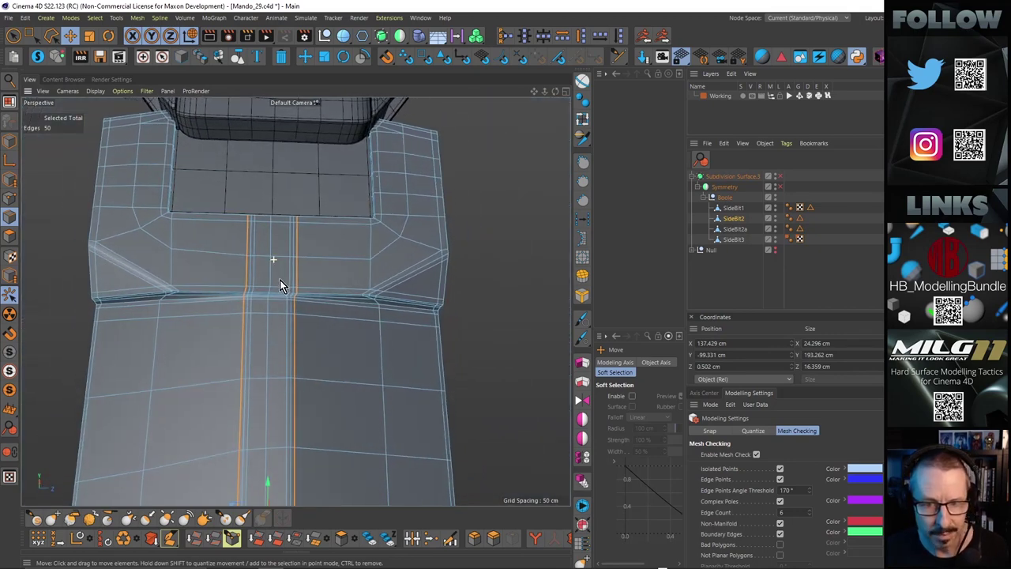
right_click_drag(304, 267, 322, 265, "alt")
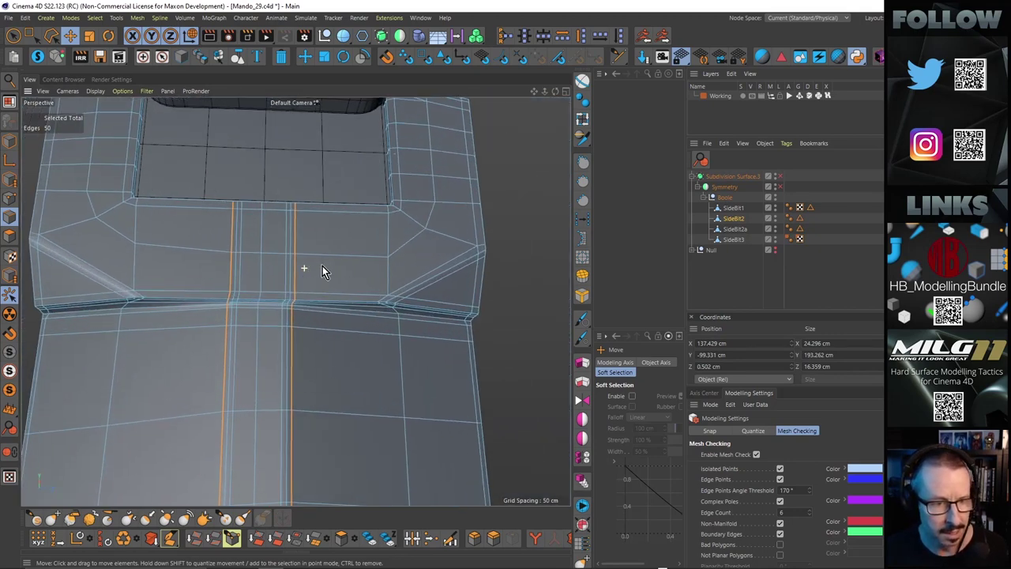
key("k")
key("l")
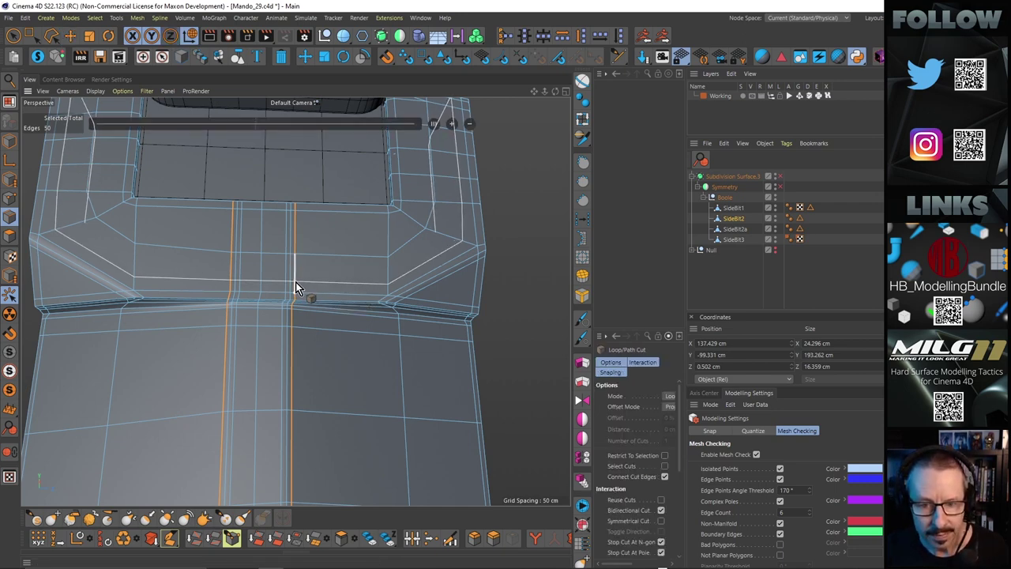
left_click(297, 277)
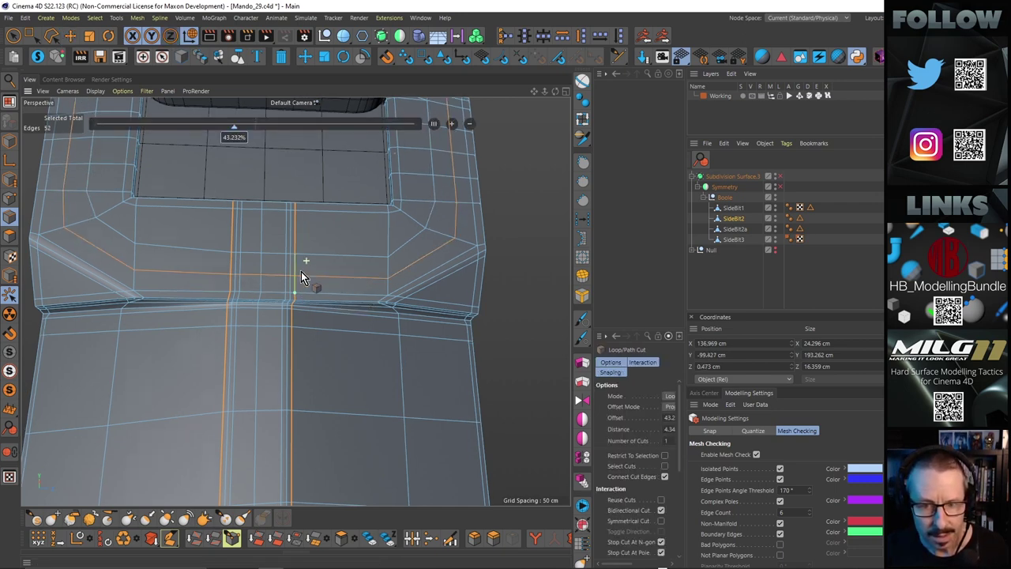
key("ctrl+z")
Step: Add a loop cut at about 20% through the band below the cutout, close to its lower edge
scroll(336, 253, "up", 3)
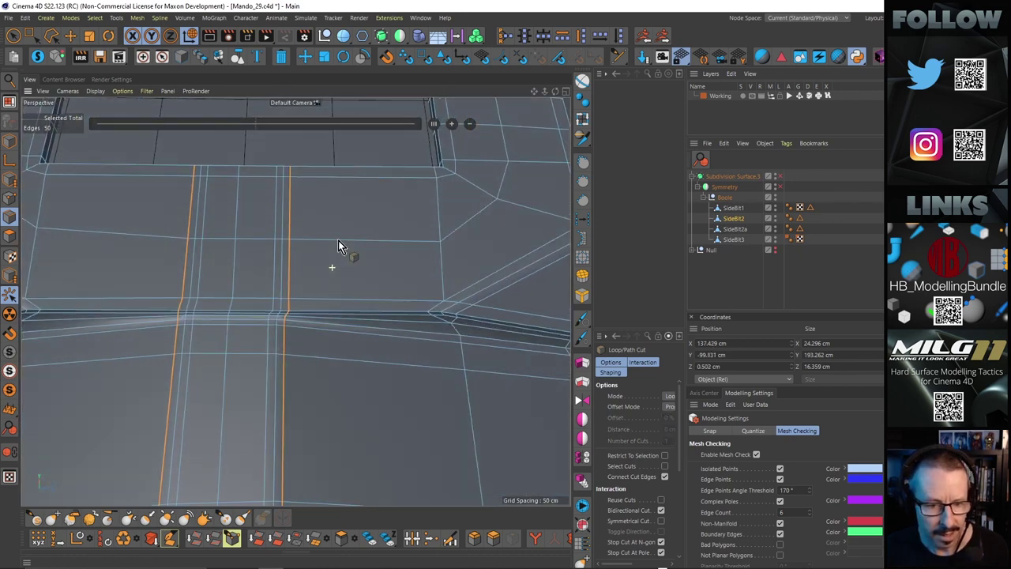
left_click_drag(335, 251, 359, 302, "alt")
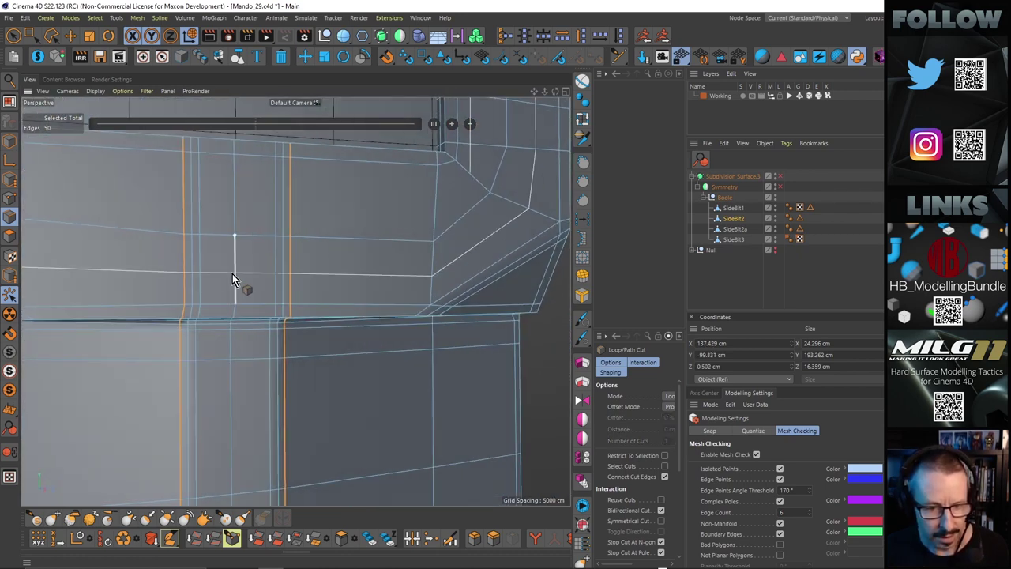
left_click(285, 293)
scroll(285, 293, "up", 3)
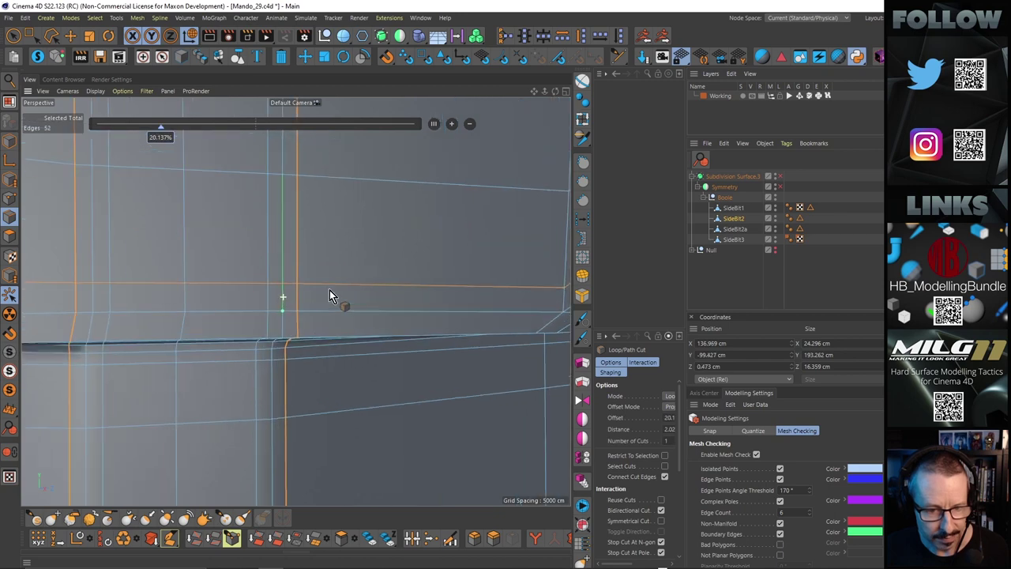
Step: With the Polygon Pen, merge the support-edge points on the new loop onto each strip side's middle edge and remove the leftover geometry
key("m")
key("e")
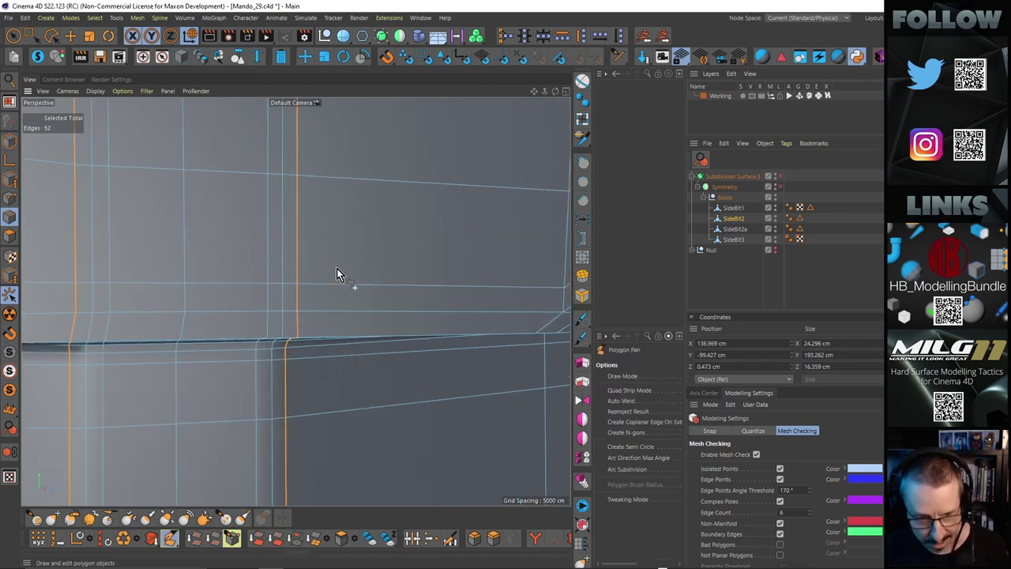
left_click_drag(268, 283, 210, 278)
left_click(285, 303, "ctrl")
left_click(285, 304, "ctrl")
Step: Slide the points directly beneath the two merged junctions to shape clean quads below the cutout
key("m")
key("o")
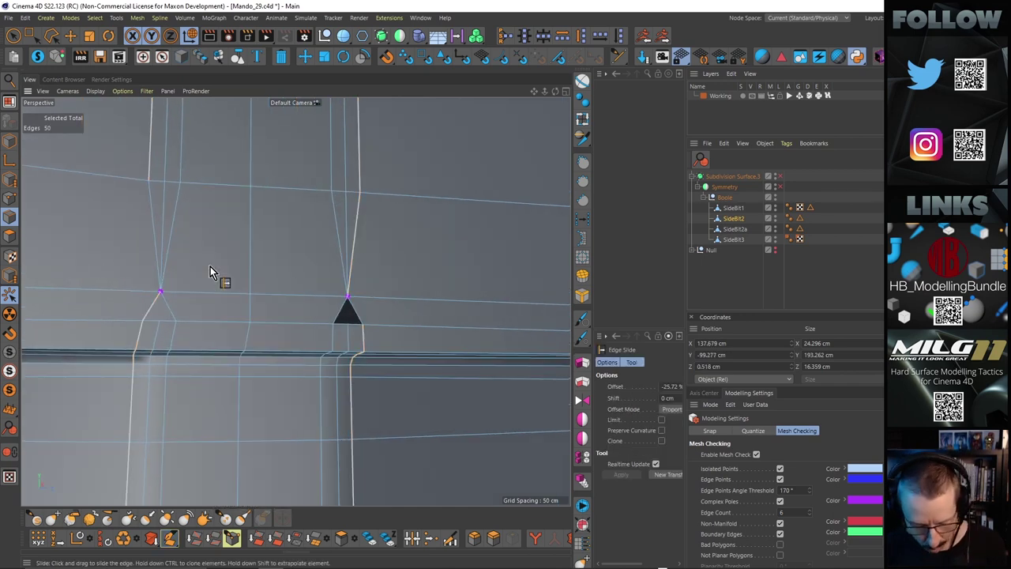
key("Return")
right_click_drag(316, 250, 267, 262, "alt")
middle_click_drag(339, 161, 360, 250, "alt")
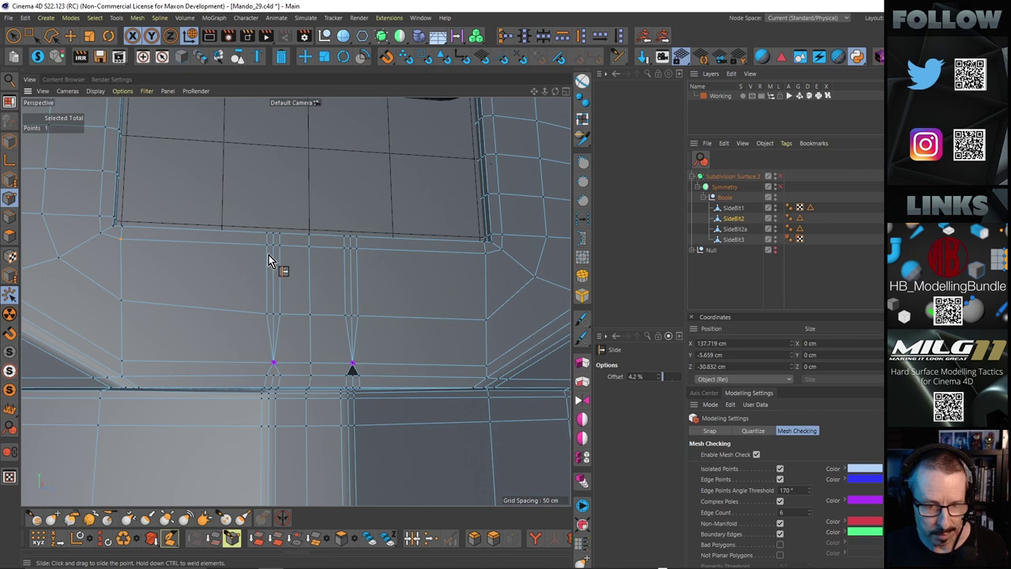
scroll(353, 367, "up", 3)
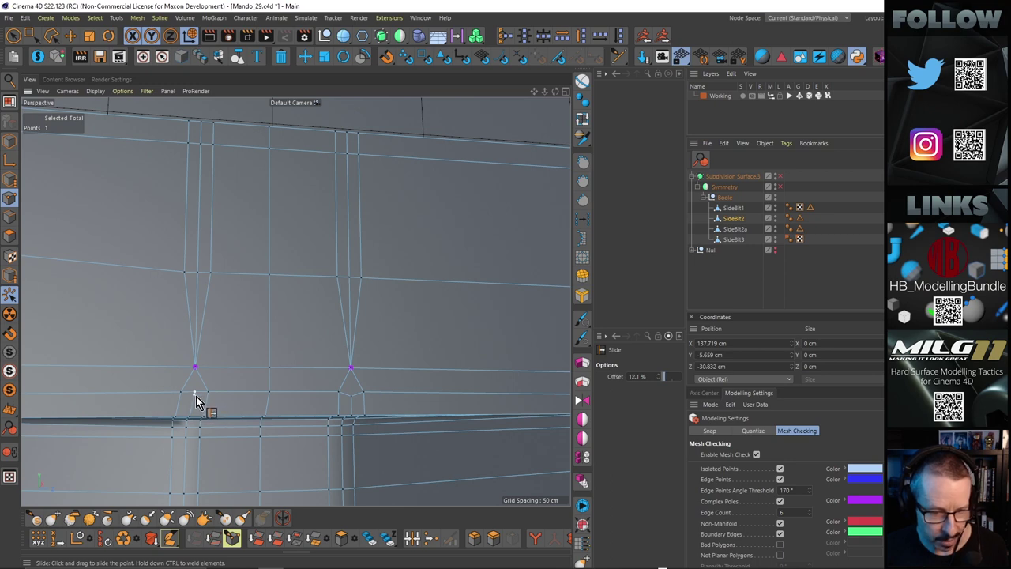
left_click_drag(258, 347, 269, 353, "alt")
Step: Loop-select the four vertical support edges flanking the middle edges above the two junctions and dissolve them
key("Return")
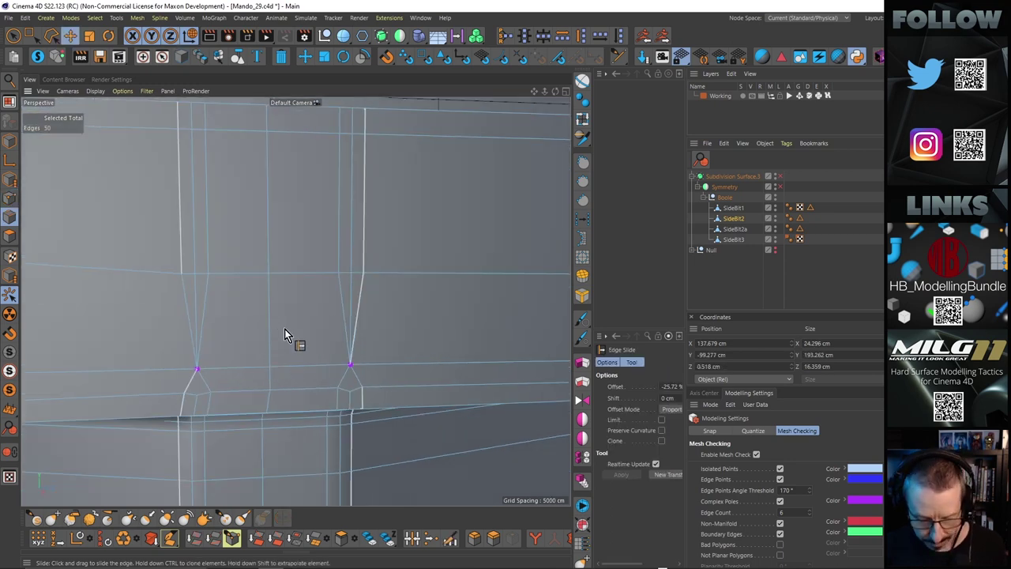
key("e")
double_click(342, 261)
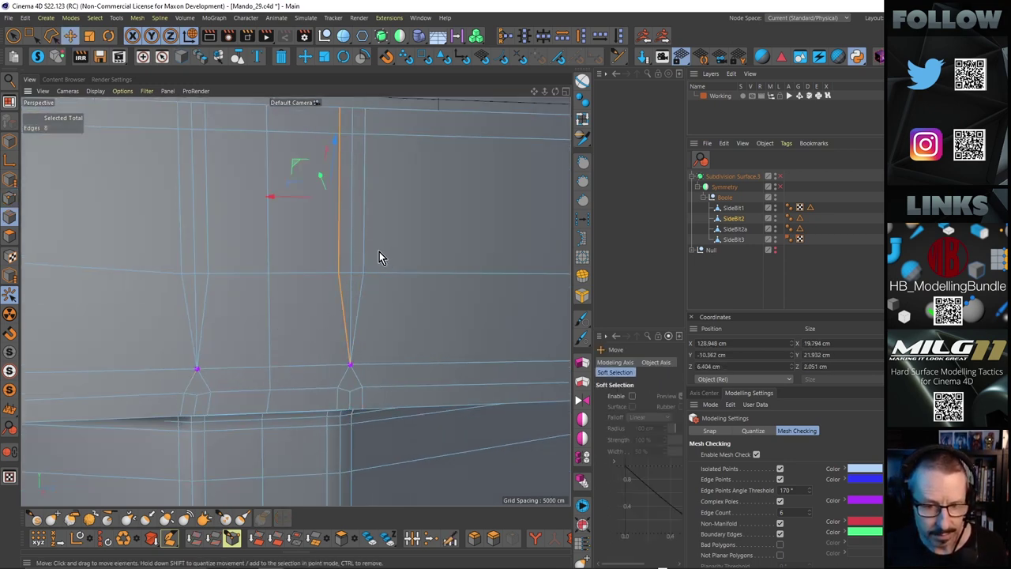
double_click(365, 255, "shift")
double_click(209, 254, "shift")
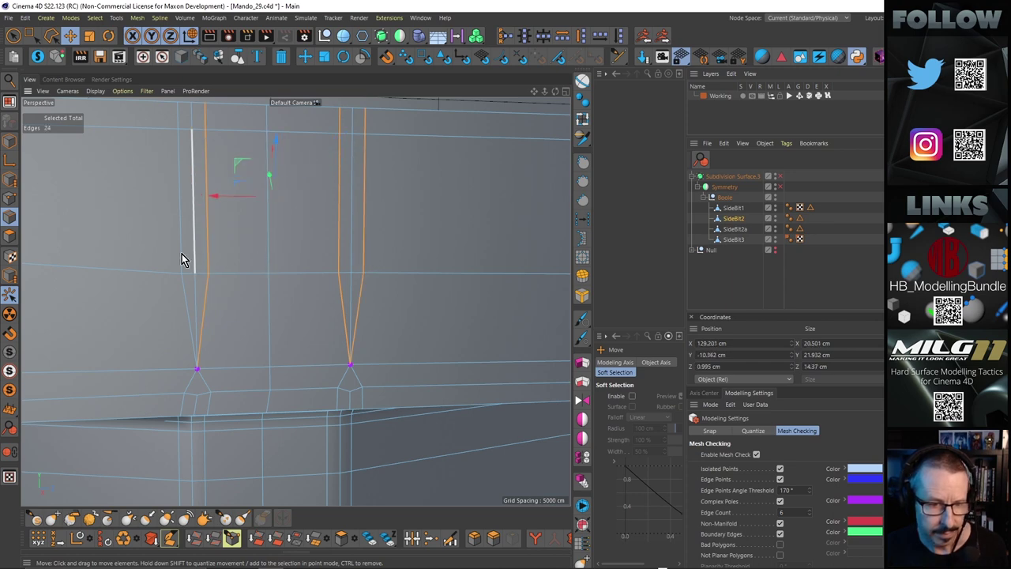
double_click(180, 254, "shift")
key("ctrl+BackSpace")
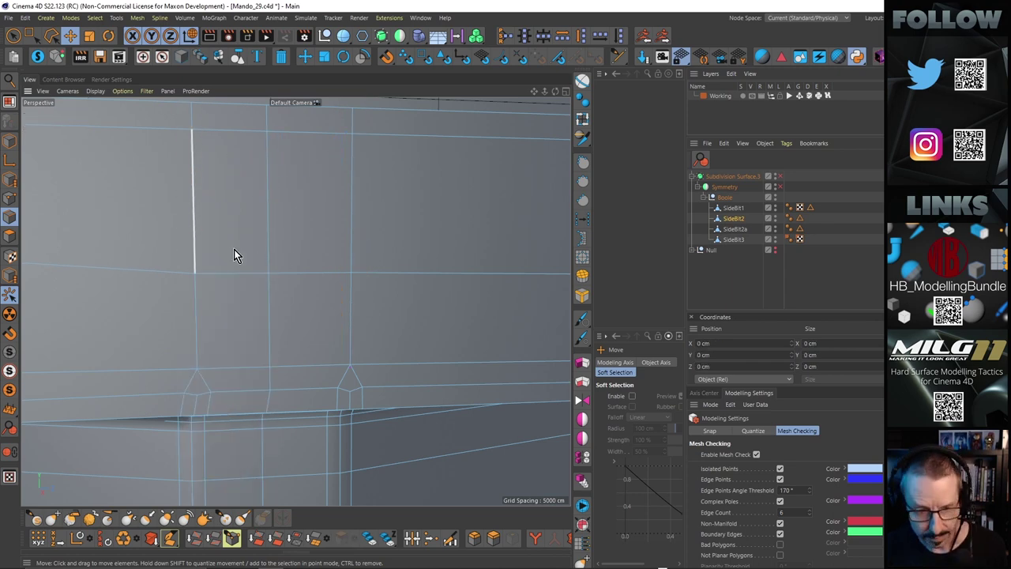
Step: Ring-select the cross edges running around the U-shaped cutout frame of SideBit2, adding the neighbouring ring
right_click_drag(384, 237, 300, 270, "alt")
mouse_move(337, 268)
left_mouse_down("alt")
mouse_move(331, 331)
mouse_move(340, 339)
mouse_move(328, 275)
left_mouse_up("alt")
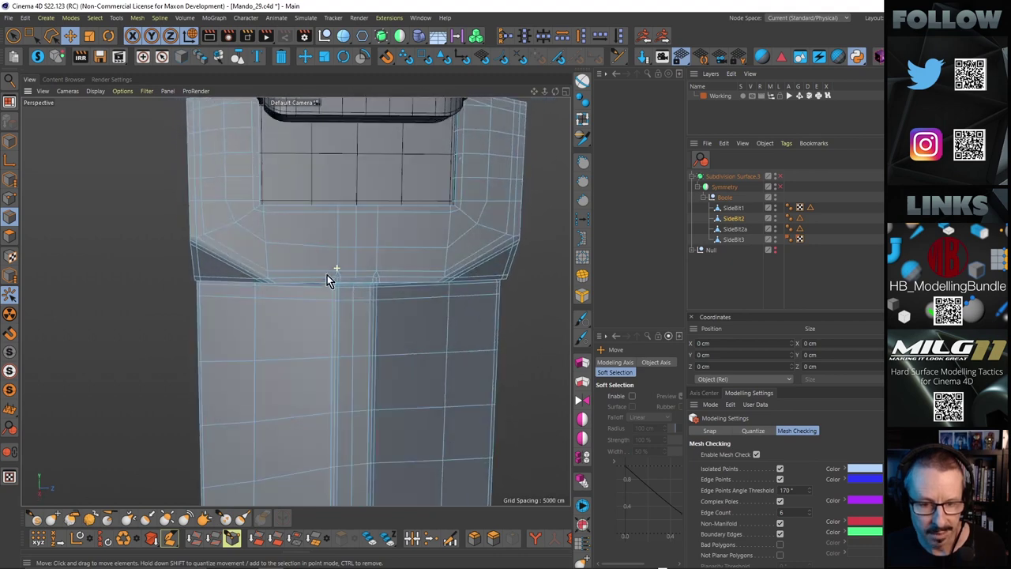
left_click_drag(431, 268, 390, 189, "alt")
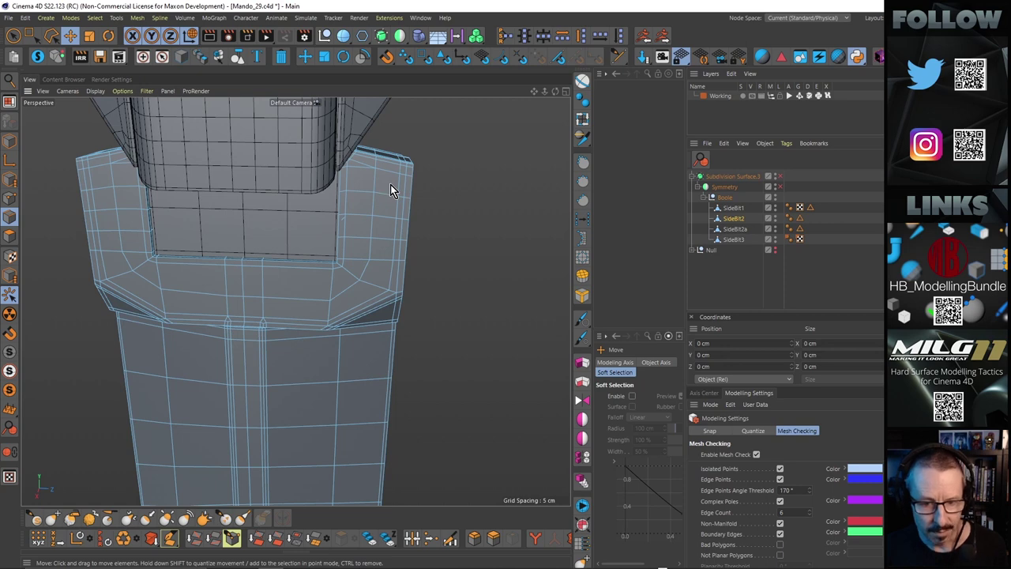
key("u")
key("b")
left_click(384, 177)
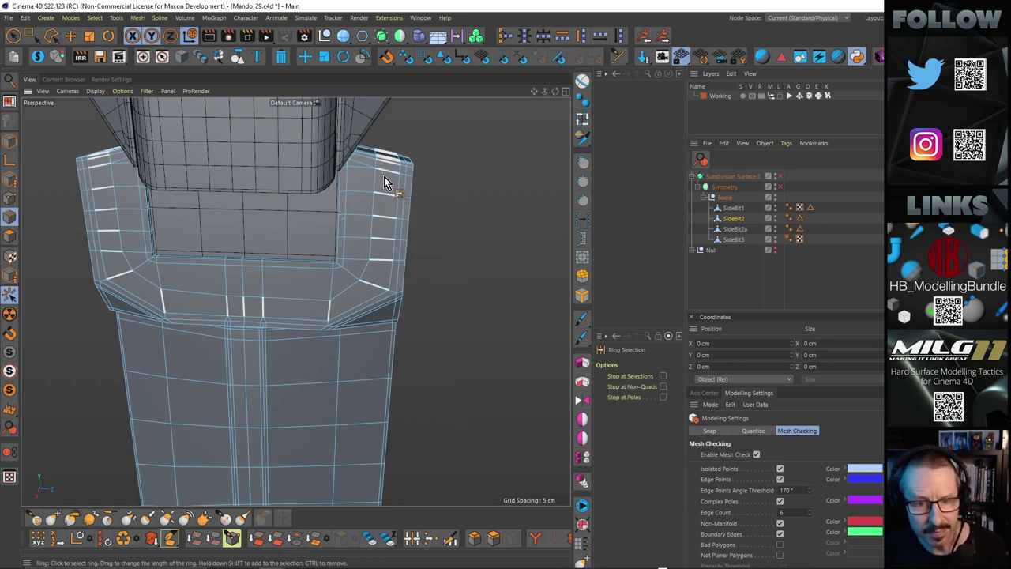
left_click(385, 177)
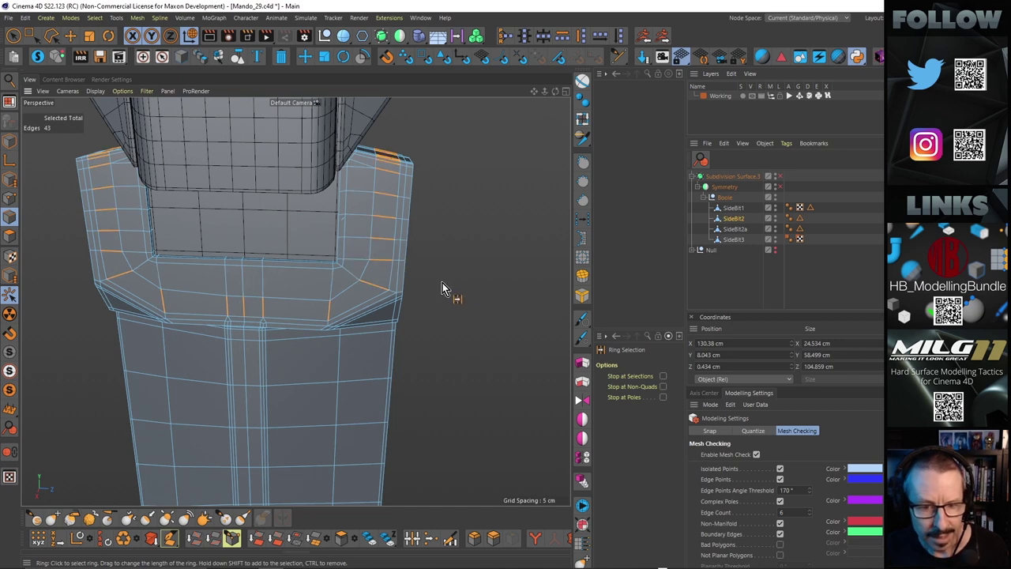
left_click_drag(386, 292, 388, 280, "alt")
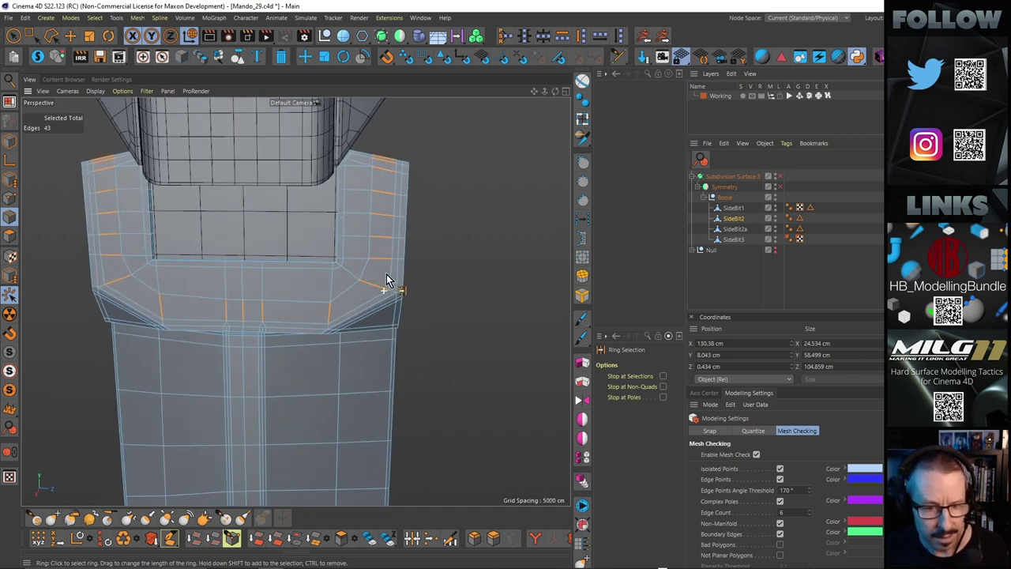
left_click(351, 272, "shift")
Step: Hide SideBit1 and SideBit2a in the viewport, keeping SideBit3 explicitly visible
middle_click_drag(351, 272, 319, 339, "alt")
left_click_drag(322, 263, 363, 229, "alt")
key("h")
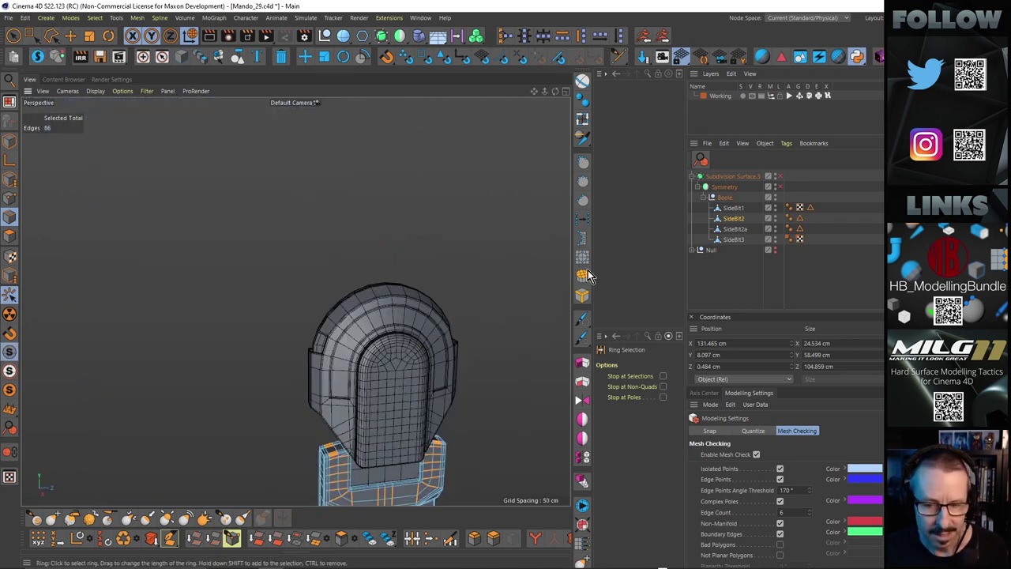
left_click(776, 239, "alt")
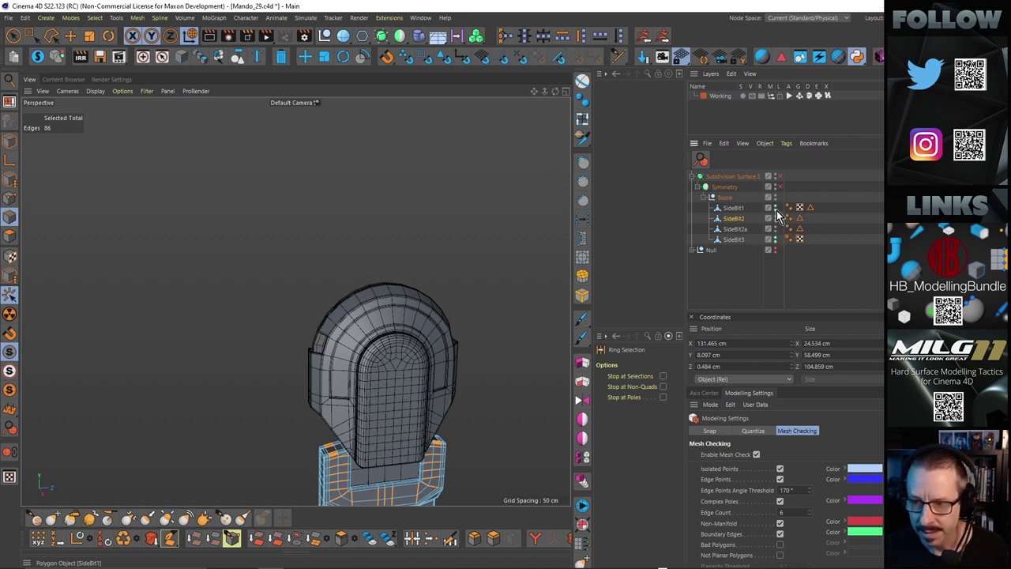
double_click(776, 209, "alt")
middle_click_drag(464, 362, 403, 261, "alt")
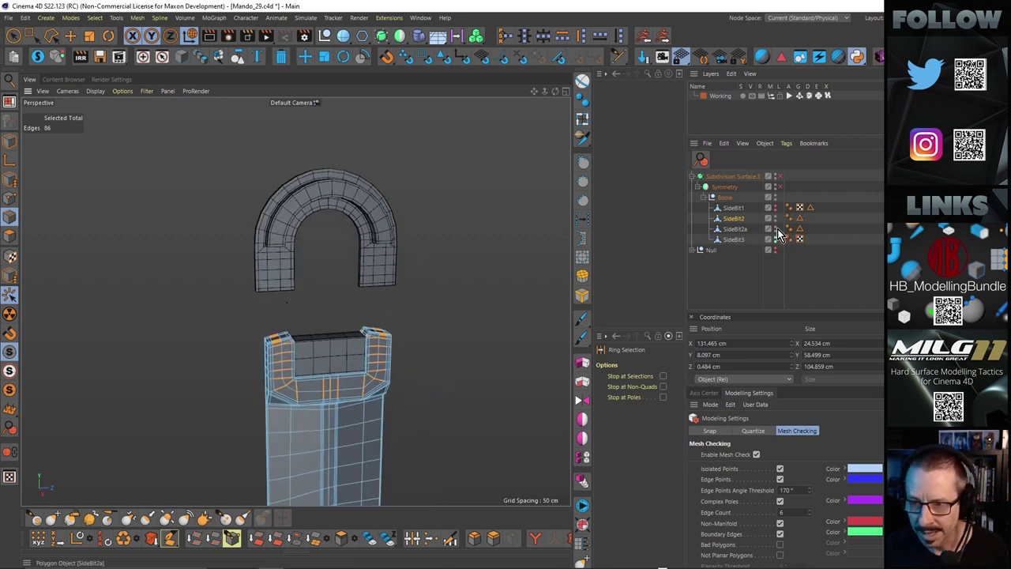
left_click(776, 230, "alt")
Step: Remove the edges at the inner upper corners of both arms from the ring selection using Rectangle Selection
right_click_drag(364, 344, 429, 335, "alt")
left_click_drag(429, 336, 408, 336, "alt")
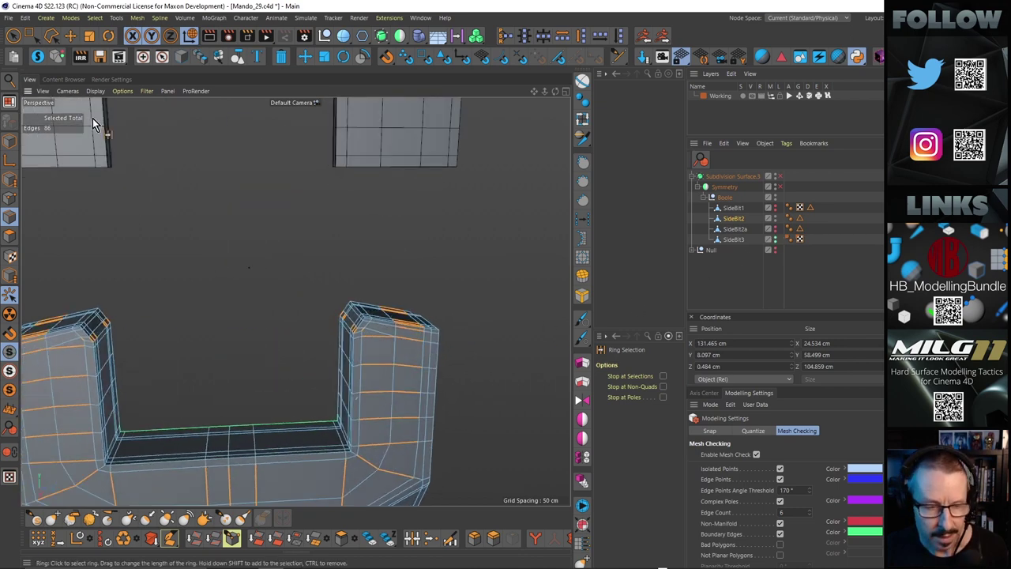
left_click(26, 38)
left_click_drag(295, 267, 375, 332)
left_click_drag(312, 366, 225, 336, "alt")
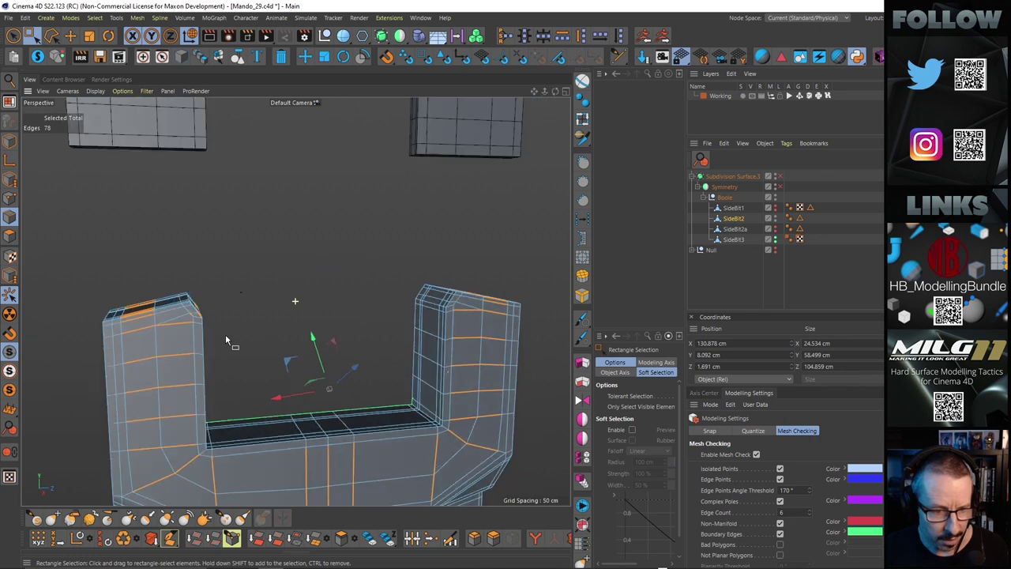
left_click_drag(218, 269, 192, 363, "ctrl")
Step: Add the missing cross edges on the tops of both arms to the selection using Live Selection
left_click(12, 35)
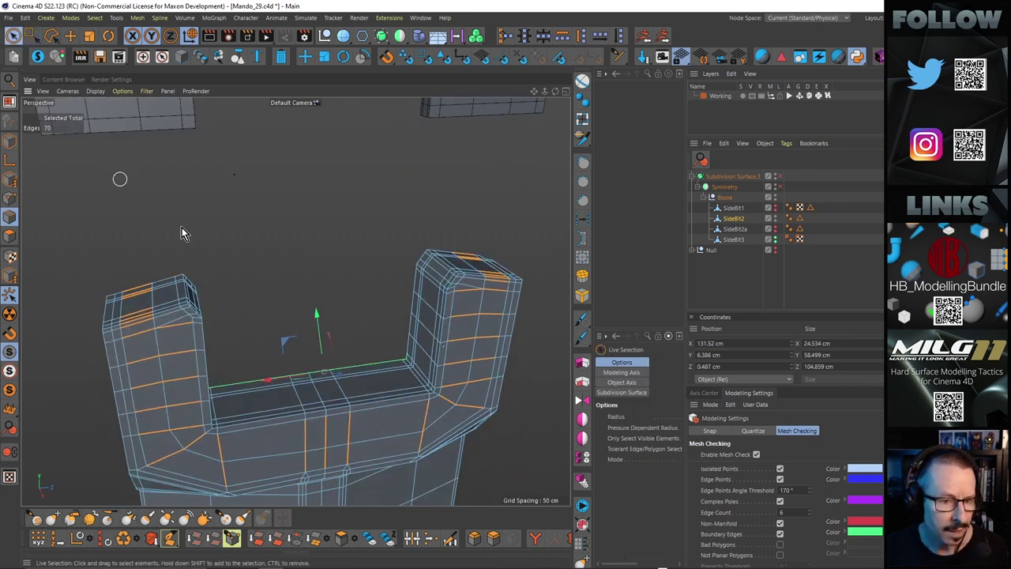
left_click(162, 281, "shift")
left_click_drag(160, 315, 409, 307, "alt")
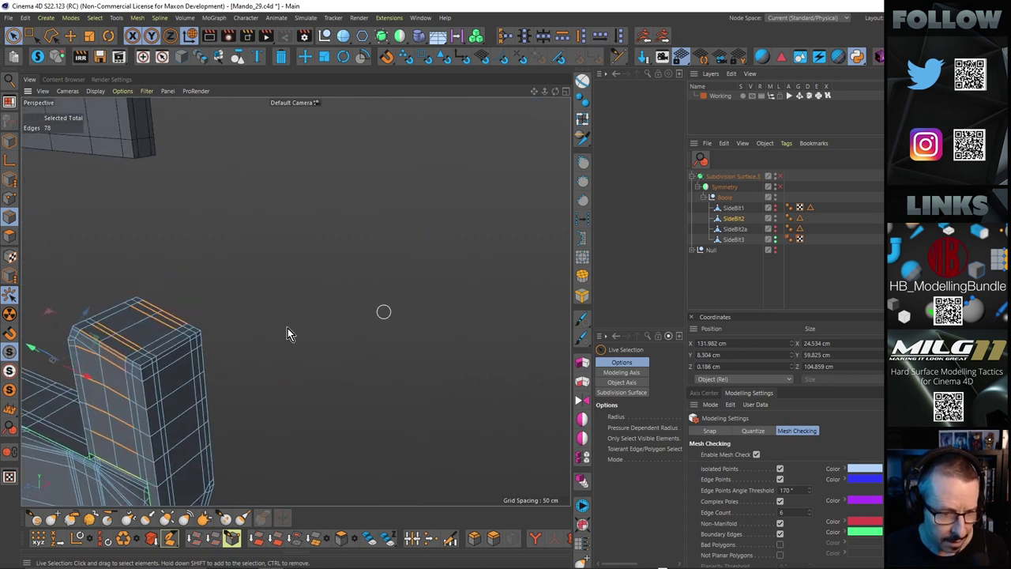
left_click_drag(287, 327, 271, 315, "alt")
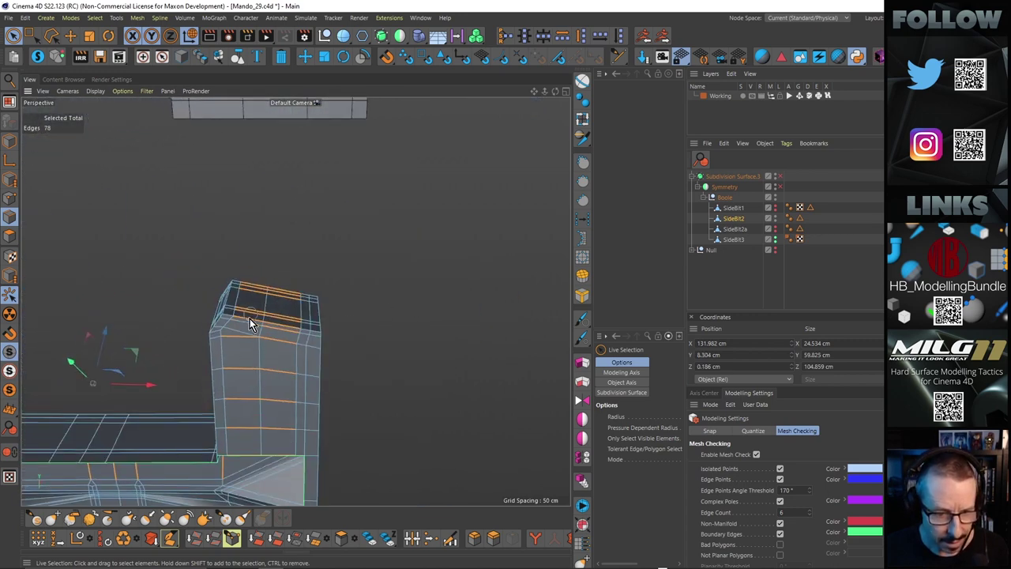
left_click(241, 322, "shift")
Step: Paint the missing cross edges at the rear of the arm into the edge selection
right_click_drag(282, 343, 251, 343, "alt")
middle_click_drag(250, 343, 350, 290, "alt")
right_click_drag(351, 345, 373, 339, "alt")
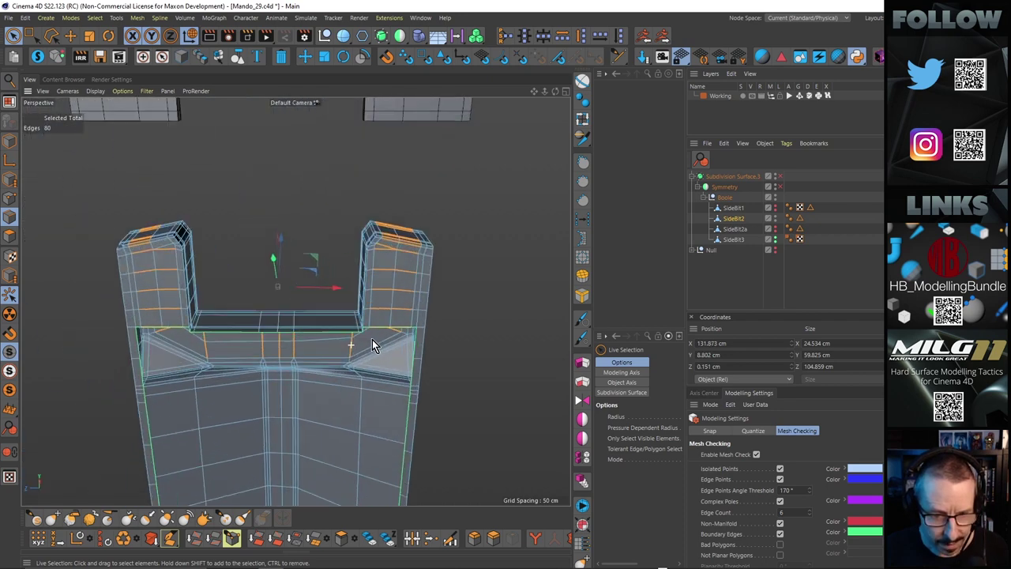
left_click_drag(372, 345, 472, 324, "alt")
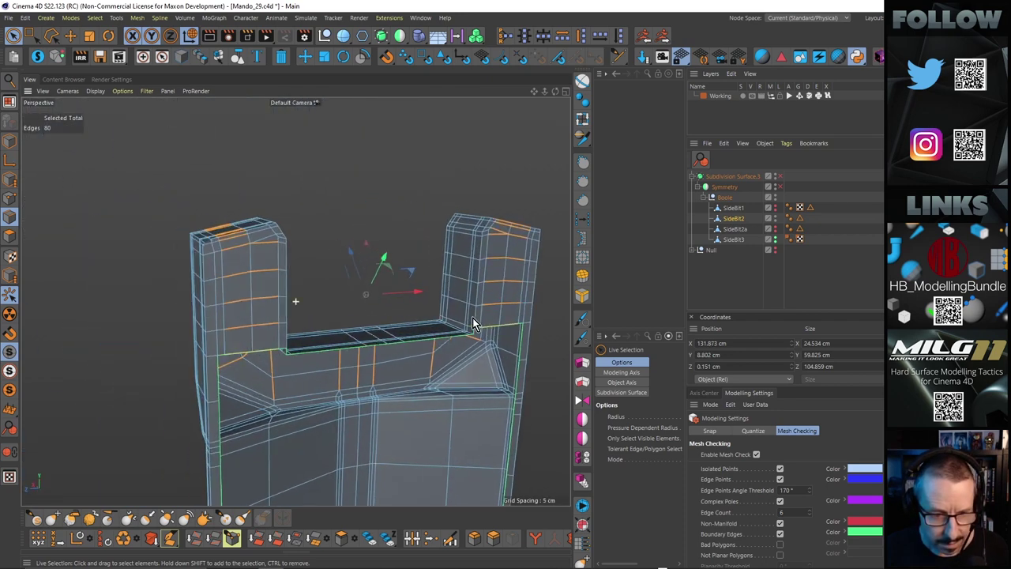
left_click_drag(247, 222, 235, 269, "alt")
right_click_drag(235, 258, 276, 235, "alt")
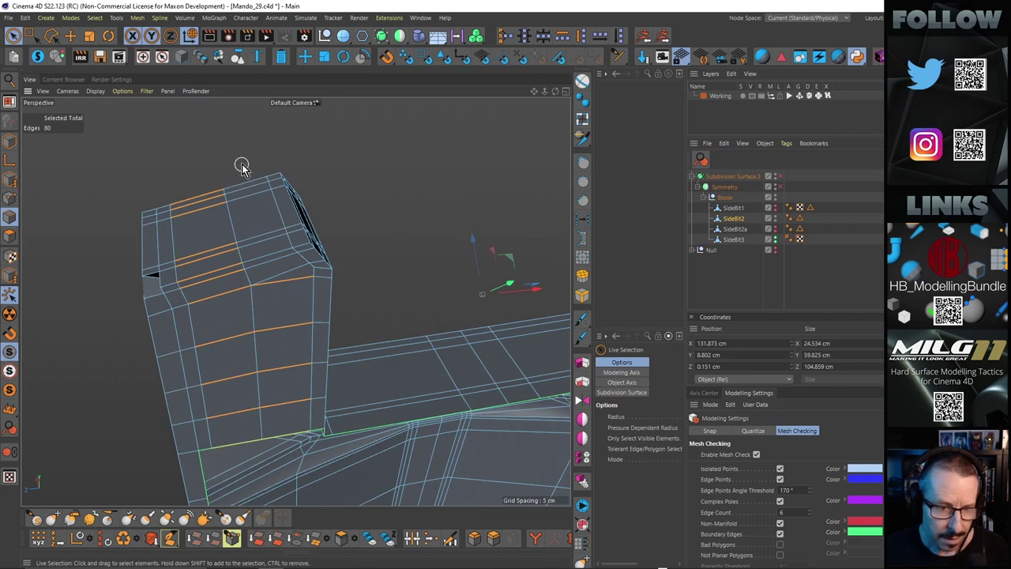
mouse_move(265, 230)
left_mouse_down("shift")
mouse_move(276, 296)
mouse_move(368, 275)
mouse_move(386, 285)
mouse_move(360, 286)
left_mouse_up("shift")
Step: Add the remaining cross edges on the front face of the arm, just below its top, to the selection
right_click_drag(184, 316, 210, 319, "alt")
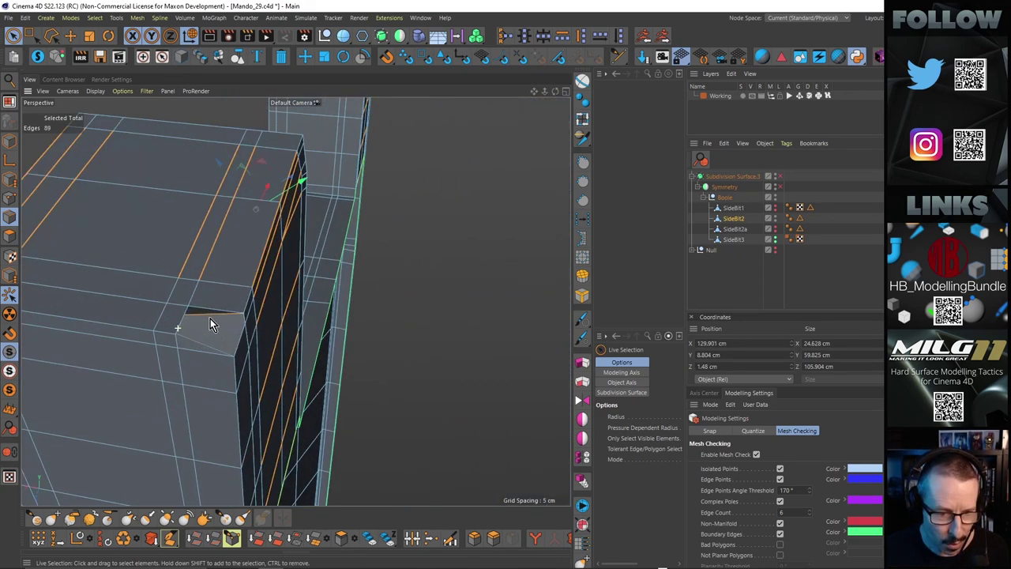
left_click_drag(208, 319, 232, 318, "alt")
right_click_drag(296, 303, 251, 317, "alt")
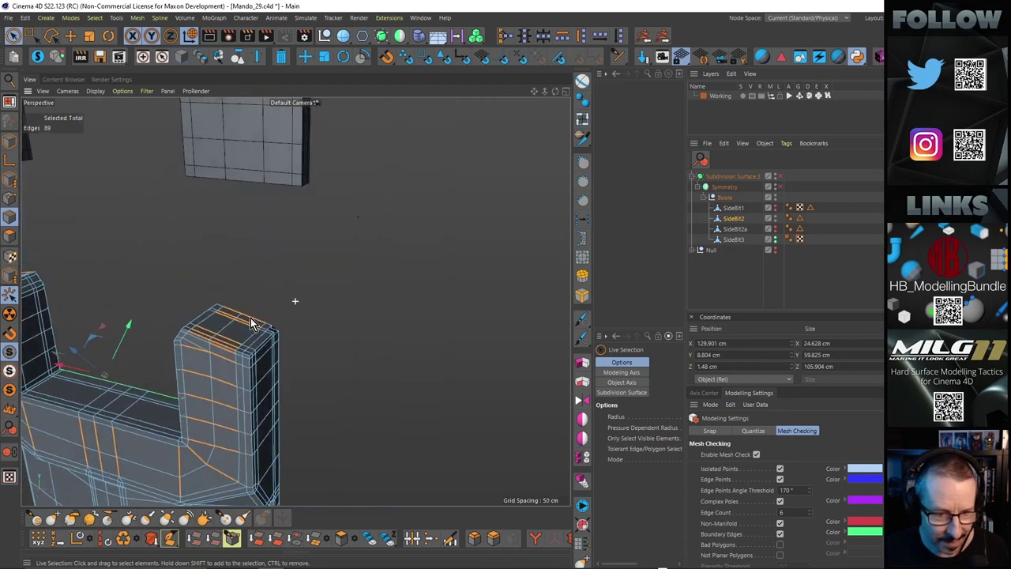
left_click_drag(251, 317, 534, 278, "alt")
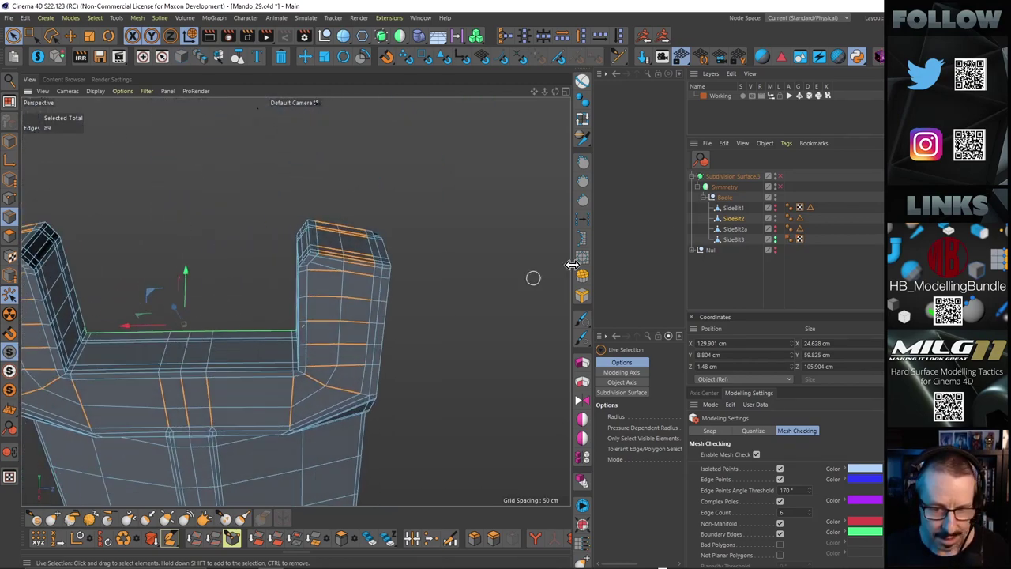
double_click(328, 268)
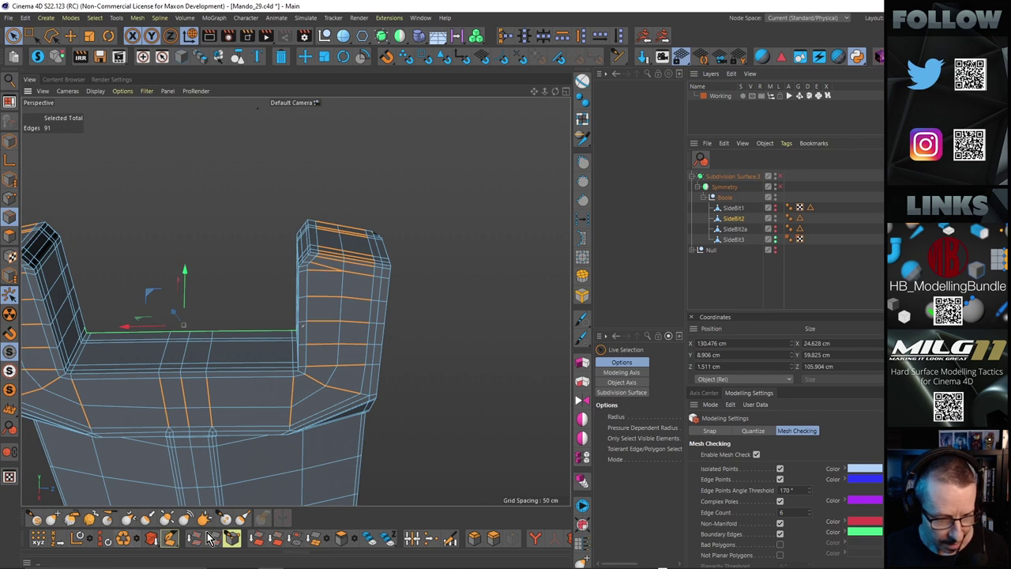
Step: Store the selected edges of SideBit2 in a new edge selection tag
middle_click_drag(457, 541, 492, 542)
left_click(493, 542)
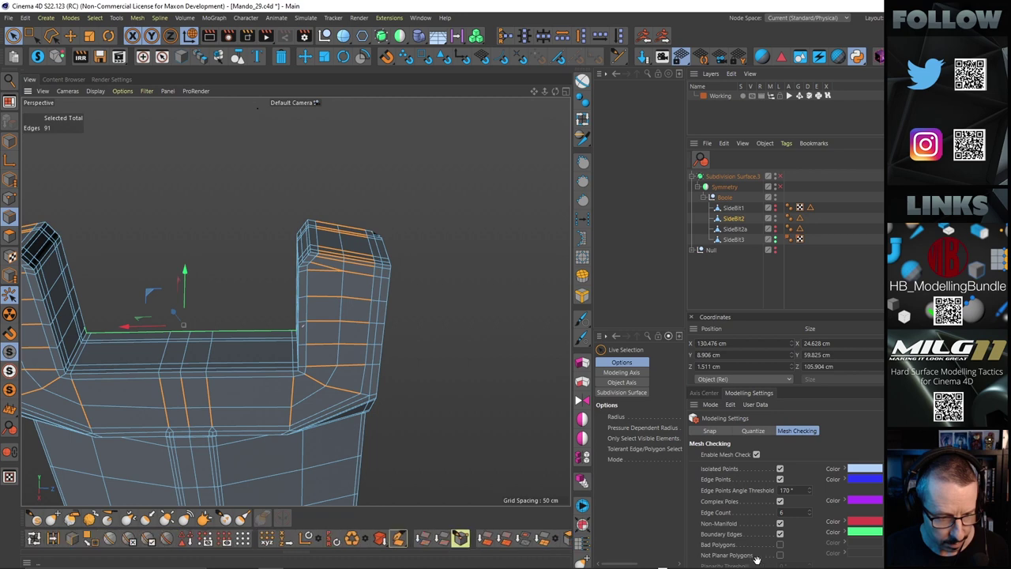
left_click(186, 538)
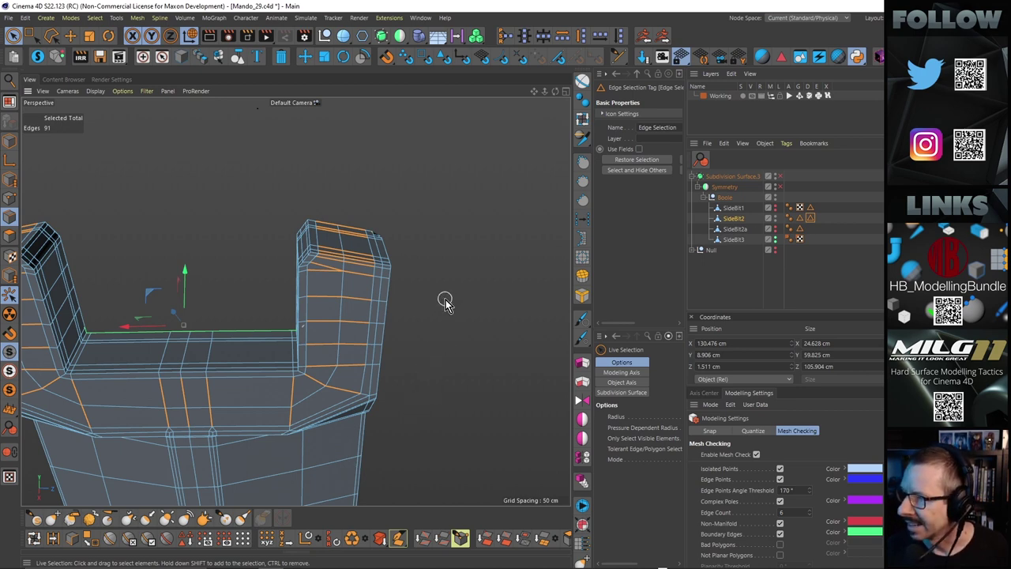
Step: Switch to point editing with the Move tool and select the point beside the gap at the arm's upper corner
left_click_drag(343, 357, 281, 308, "alt")
scroll(226, 257, "up", 2)
left_click_drag(226, 257, 264, 263, "alt")
scroll(210, 260, "up", 3)
left_click_drag(261, 219, 237, 234, "alt")
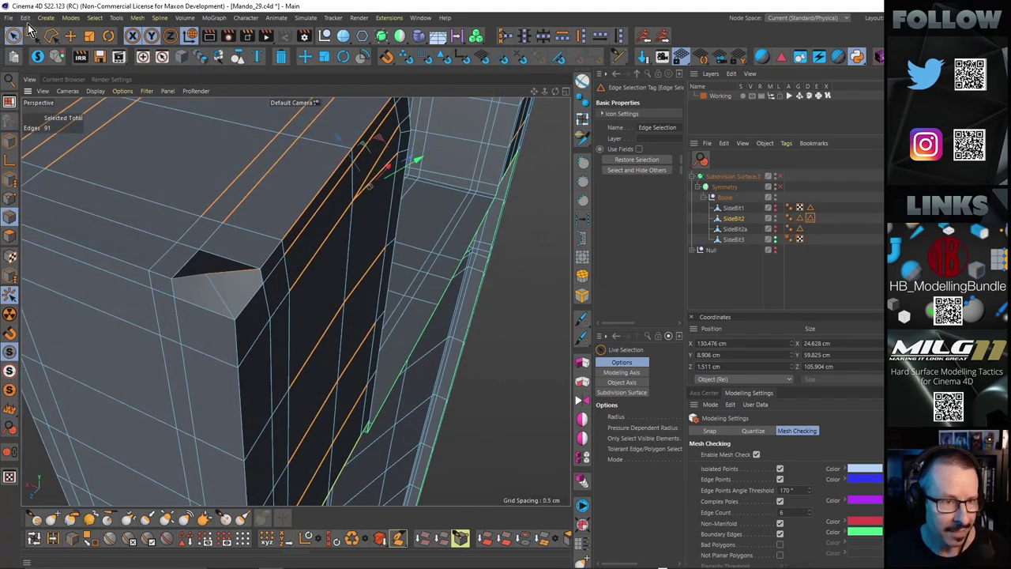
left_click(71, 35)
left_click(9, 198)
left_click_drag(236, 284, 240, 274, "alt")
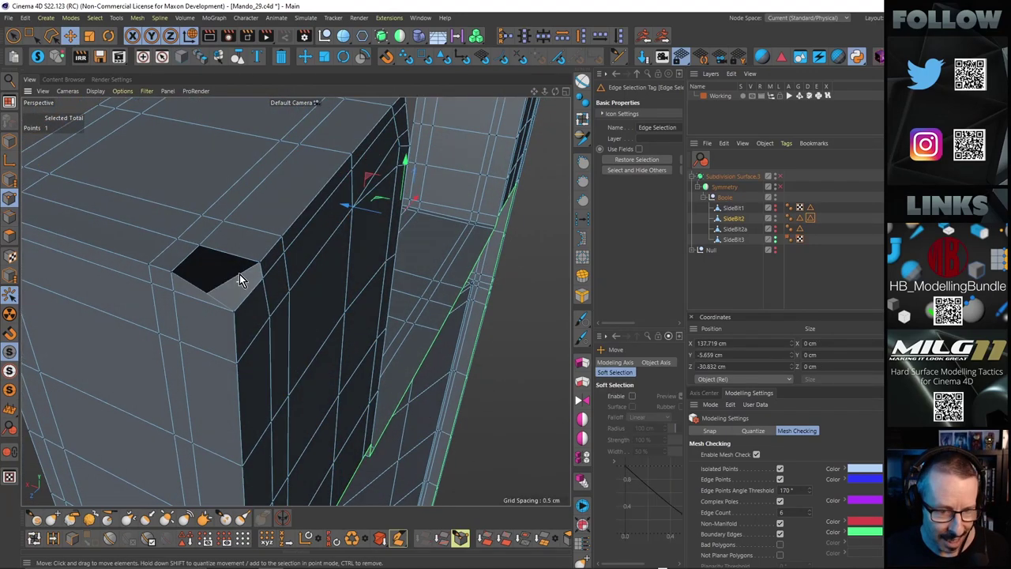
scroll(218, 306, "down", 10)
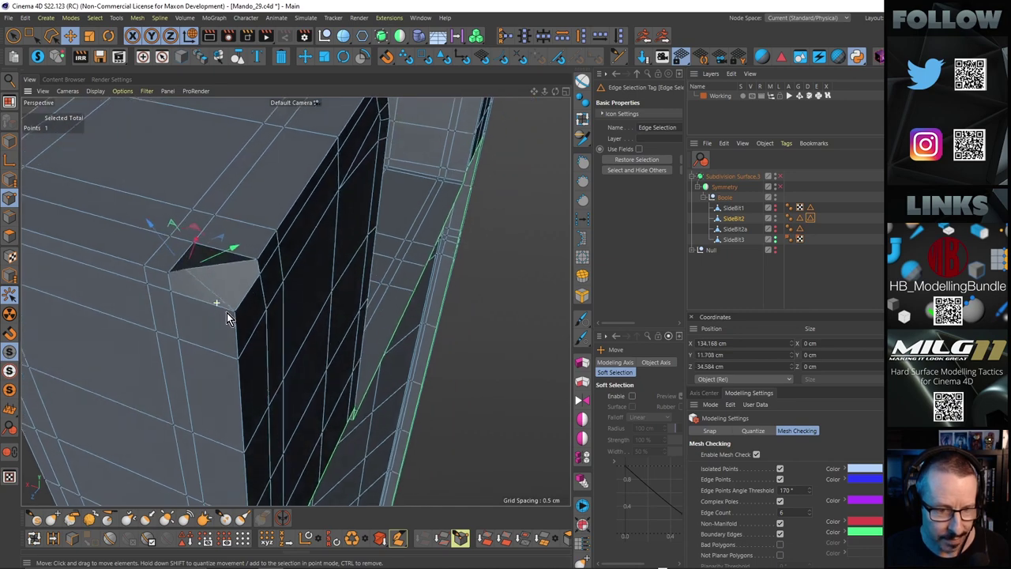
left_click_drag(233, 291, 248, 287, "alt")
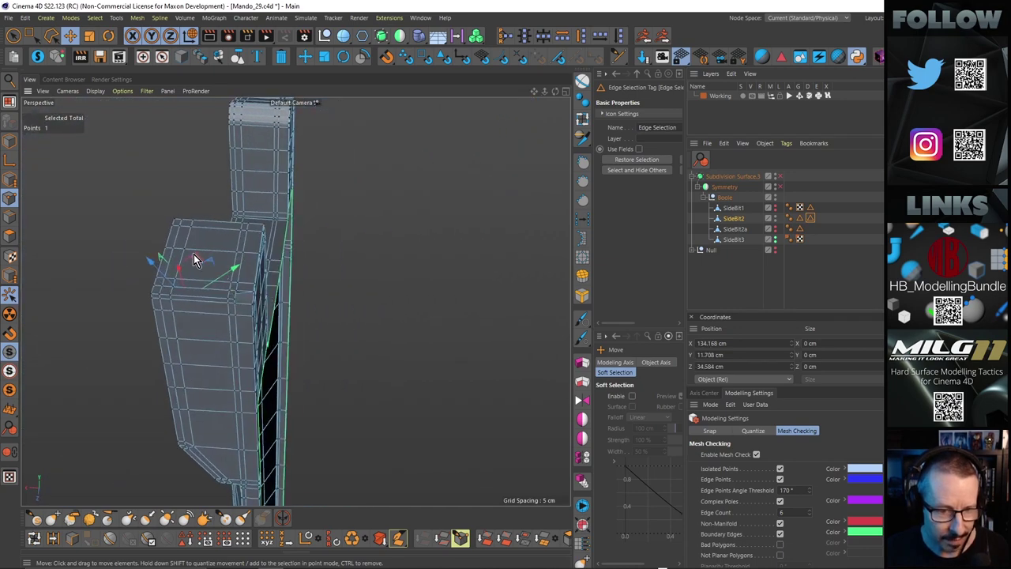
Step: Pull the selected corner point away from the arm's top and show all four viewports
left_click_drag(195, 255, 308, 254)
left_click_drag(249, 273, 161, 302, "alt")
middle_click(495, 326)
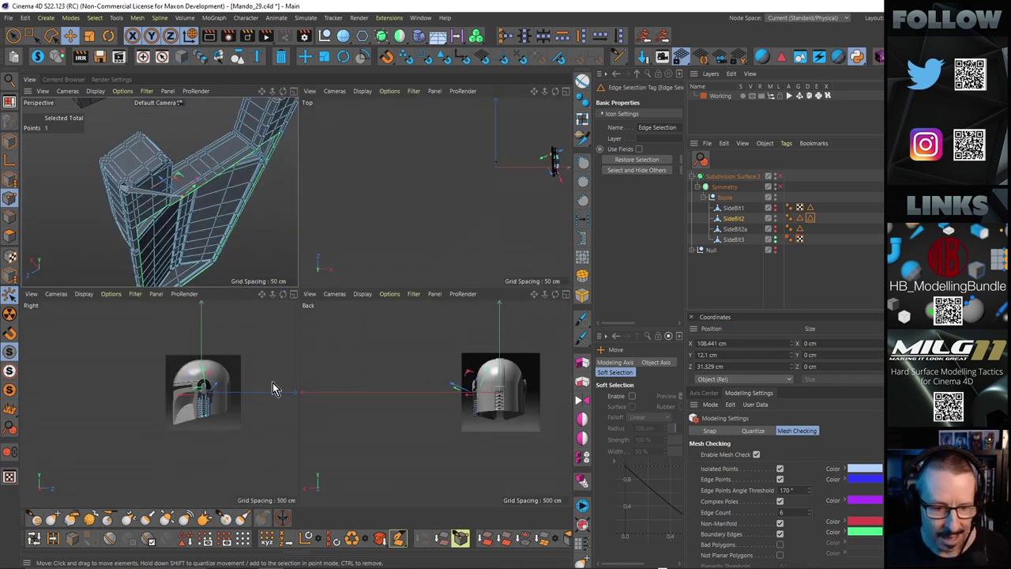
Step: In the Top view, move the selected SideBit2 point back to the arm's outer corner
middle_click(501, 192)
scroll(506, 214, "up", 5)
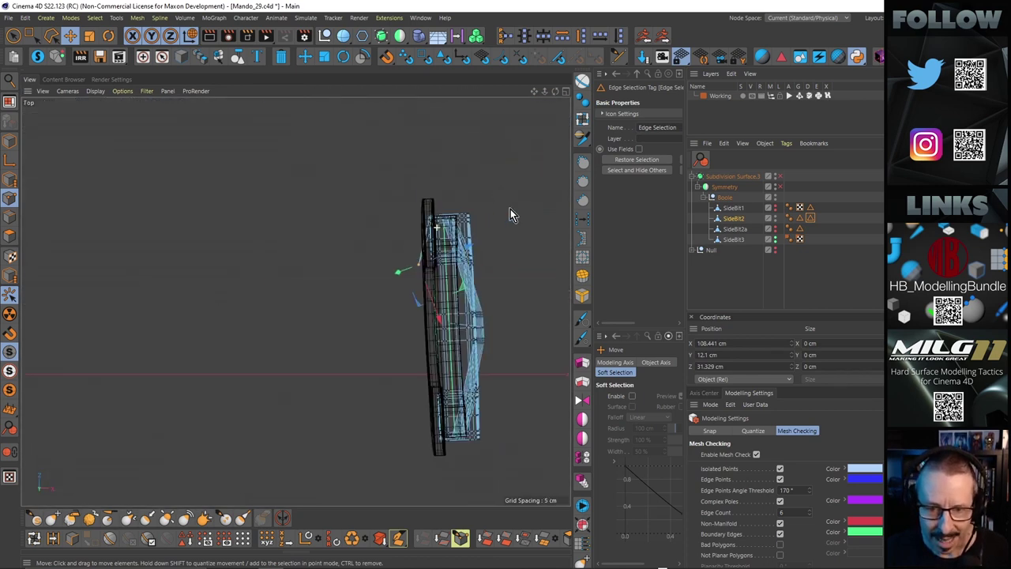
scroll(480, 230, "up", 6)
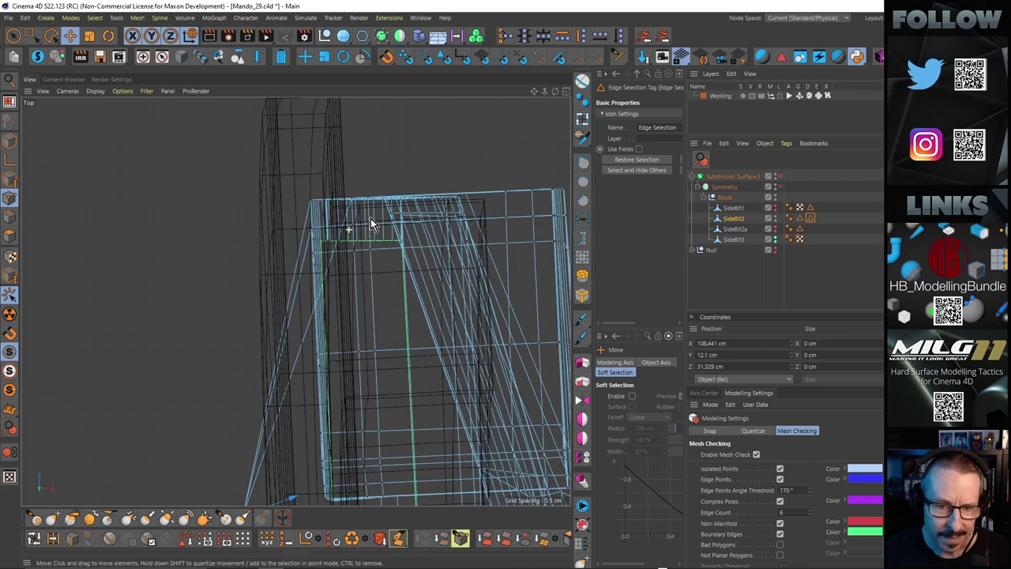
middle_click_drag(355, 264, 352, 188, "alt")
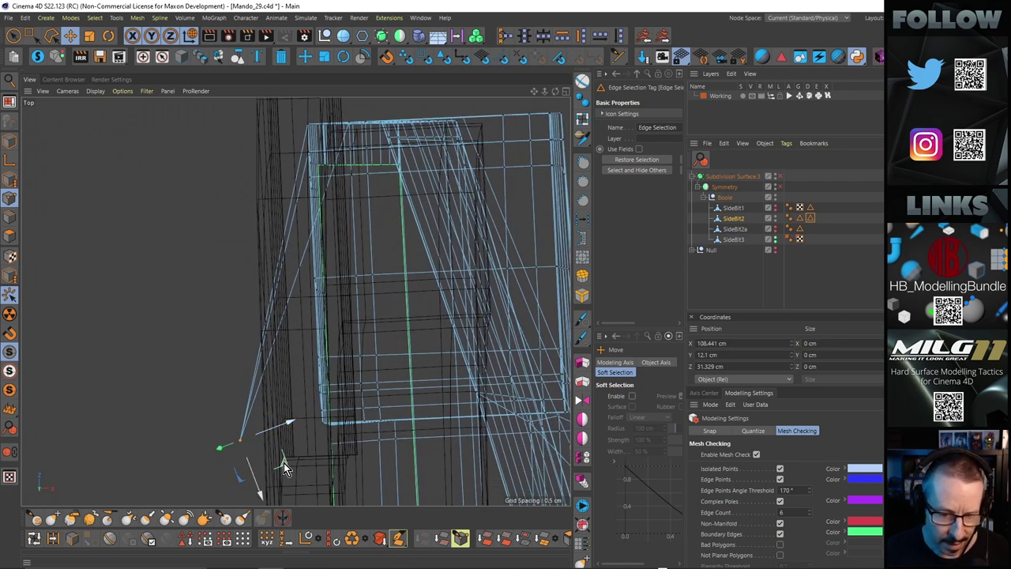
left_click_drag(284, 462, 350, 162)
scroll(348, 156, "up", 3)
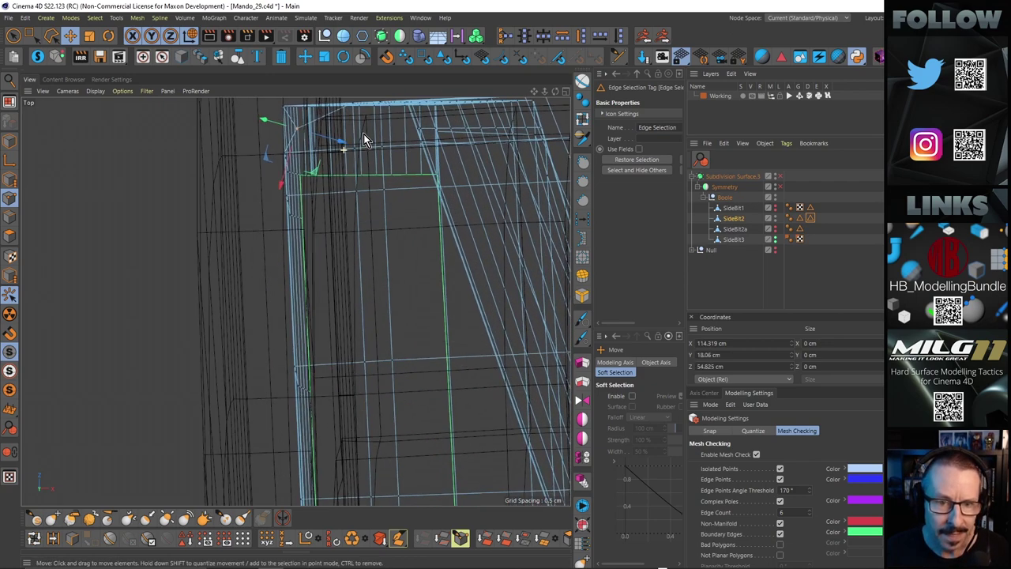
Step: Enable snapping, align the point with the arm's corner in the Top view, and return to the full-size Perspective view
middle_click_drag(364, 134, 366, 243, "alt")
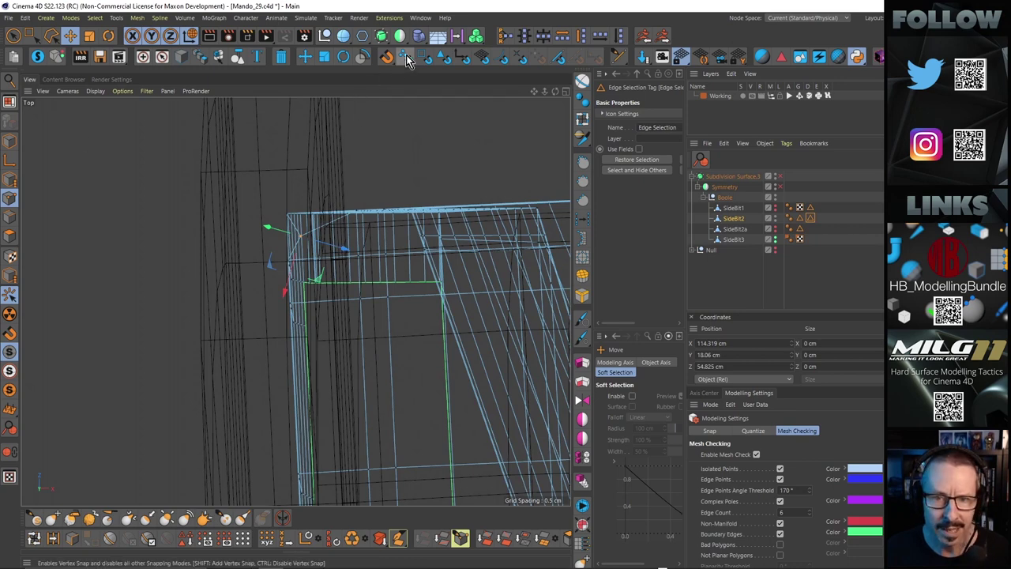
key("shift+s")
left_click_drag(319, 284, 266, 266)
middle_click(364, 254)
middle_click(136, 238)
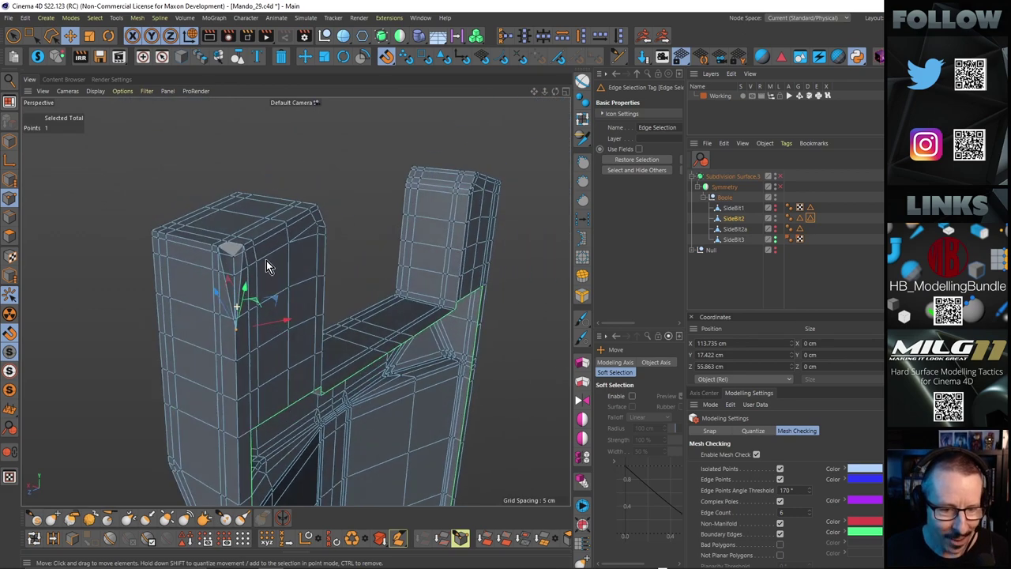
Step: Raise the stray point to the open corner at the top of the arm
right_click_drag(232, 327, 240, 193, "alt")
middle_click_drag(240, 193, 255, 218, "alt")
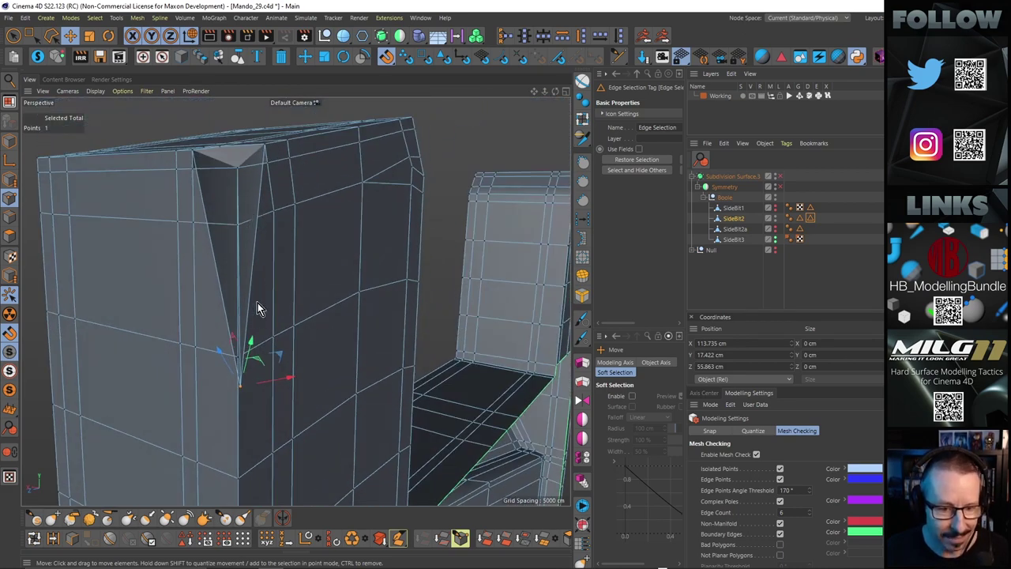
left_click_drag(248, 281, 316, 314, "alt")
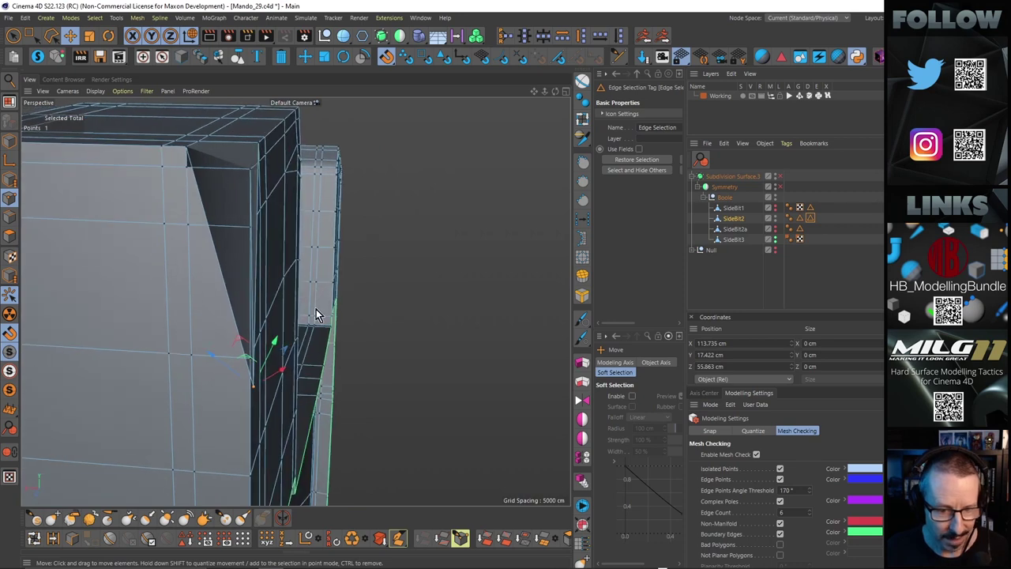
left_click_drag(243, 351, 238, 209)
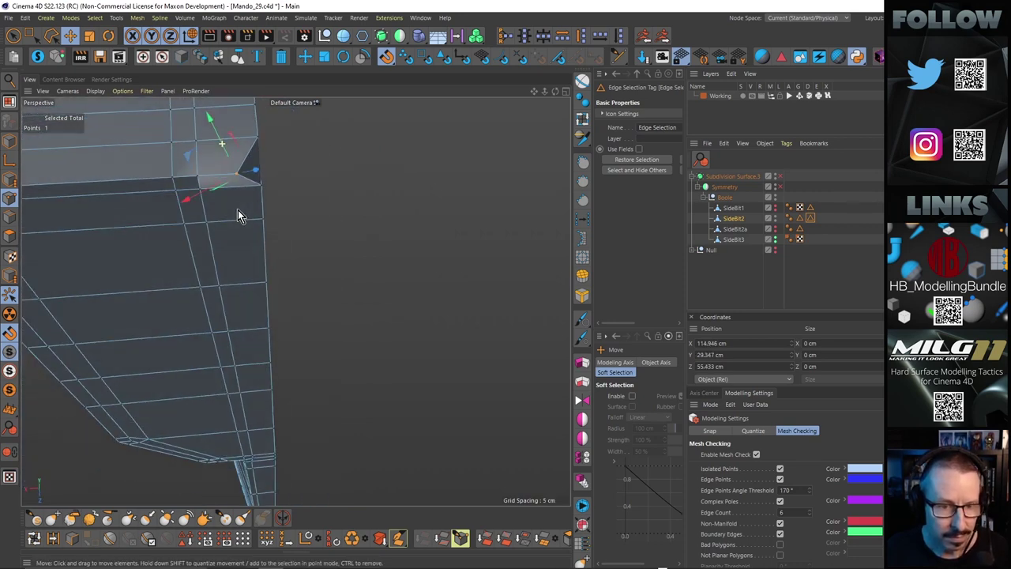
Step: Set the Move tool's axis orientation to Axis for the selected corner point
right_click_drag(237, 209, 274, 156, "alt")
left_click_drag(275, 155, 241, 155, "alt")
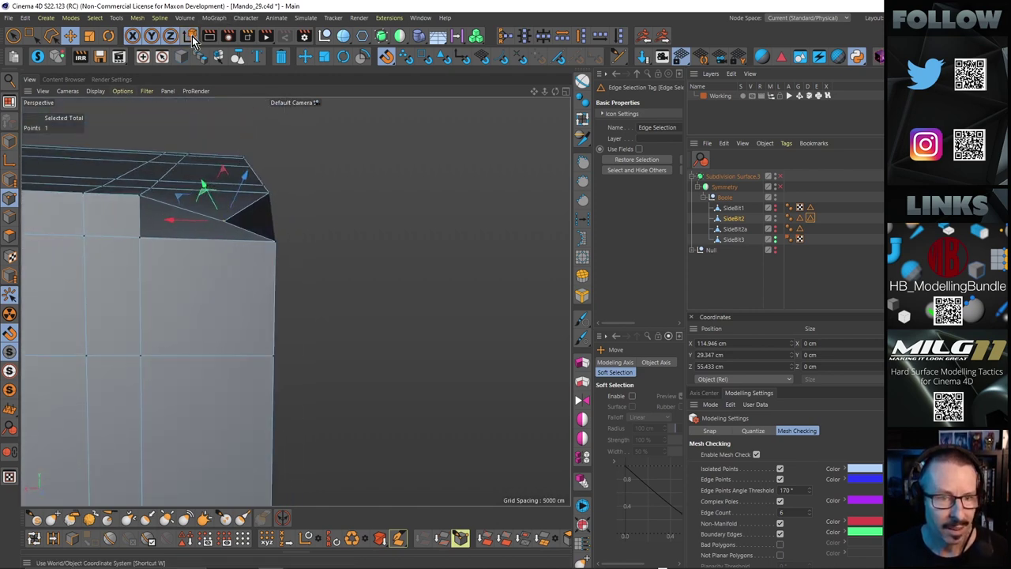
right_click(244, 179)
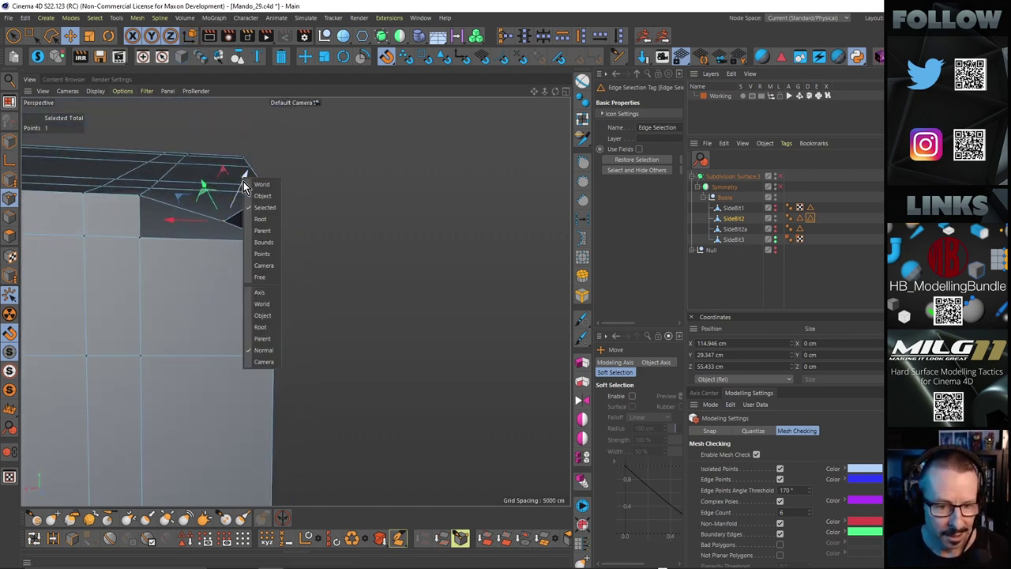
left_click(261, 294)
left_click_drag(240, 211, 320, 258, "alt")
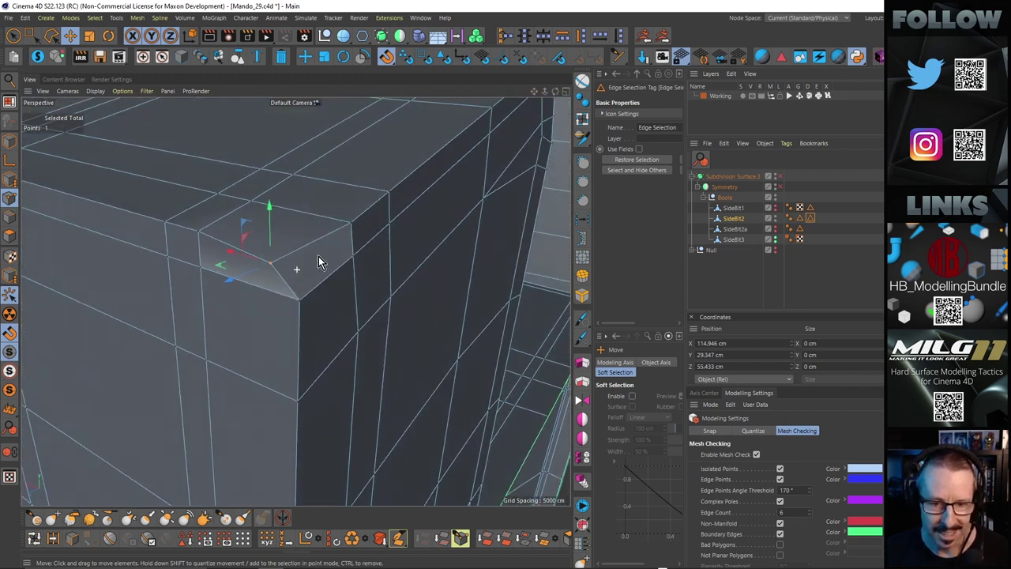
Step: Enable dynamic guide snapping and snap the point into line with the edges meeting at the arm's top corner
left_click(580, 57)
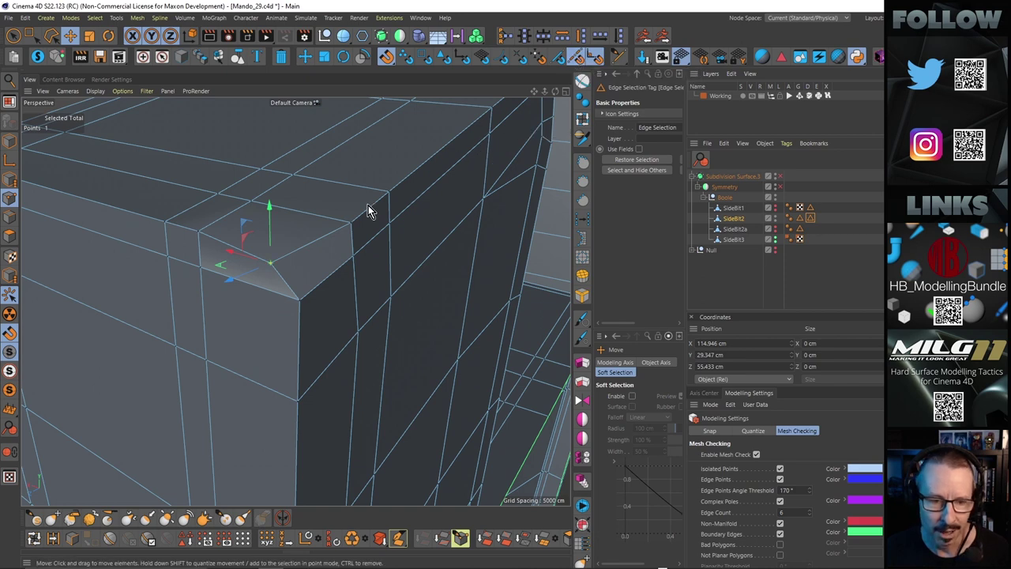
left_click(405, 58)
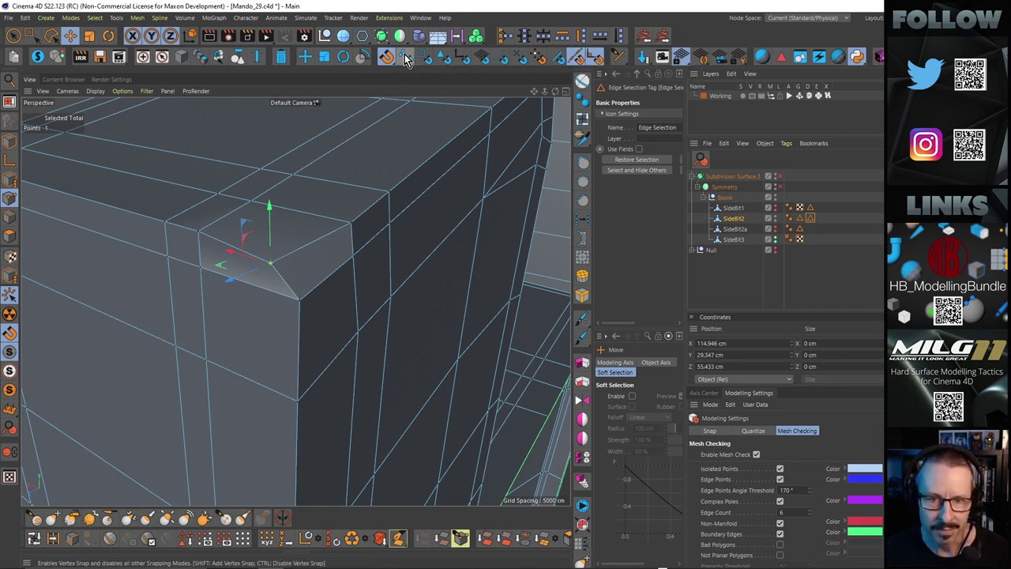
left_click(72, 38)
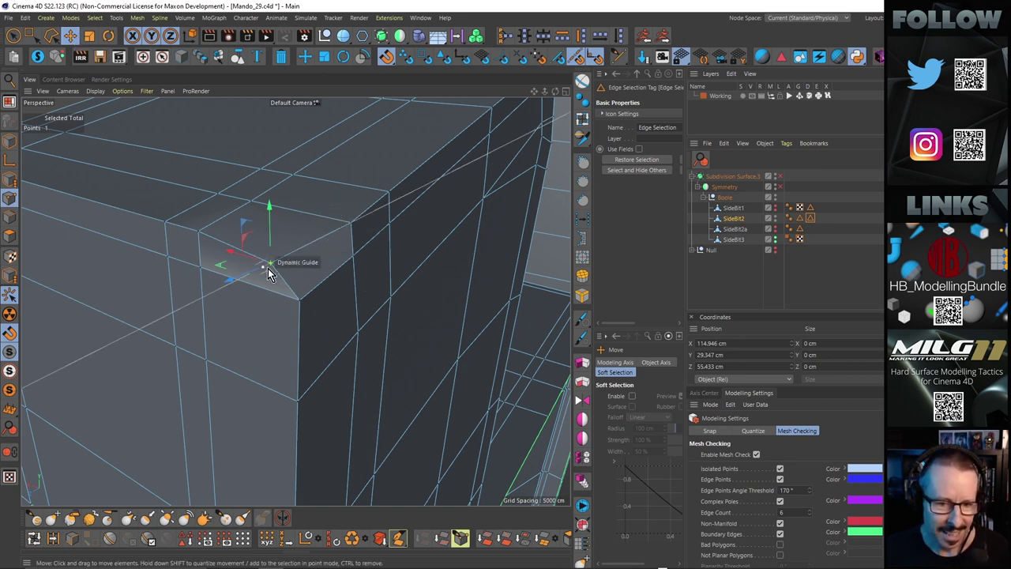
scroll(272, 267, "up", 5)
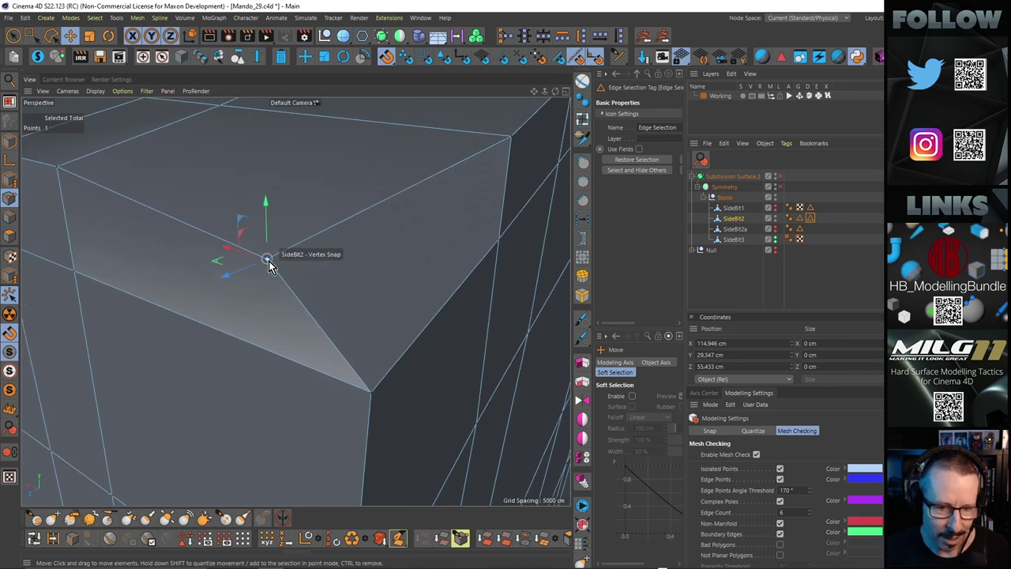
right_click_drag(348, 242, 245, 252, "alt")
left_click_drag(296, 300, 307, 251, "alt")
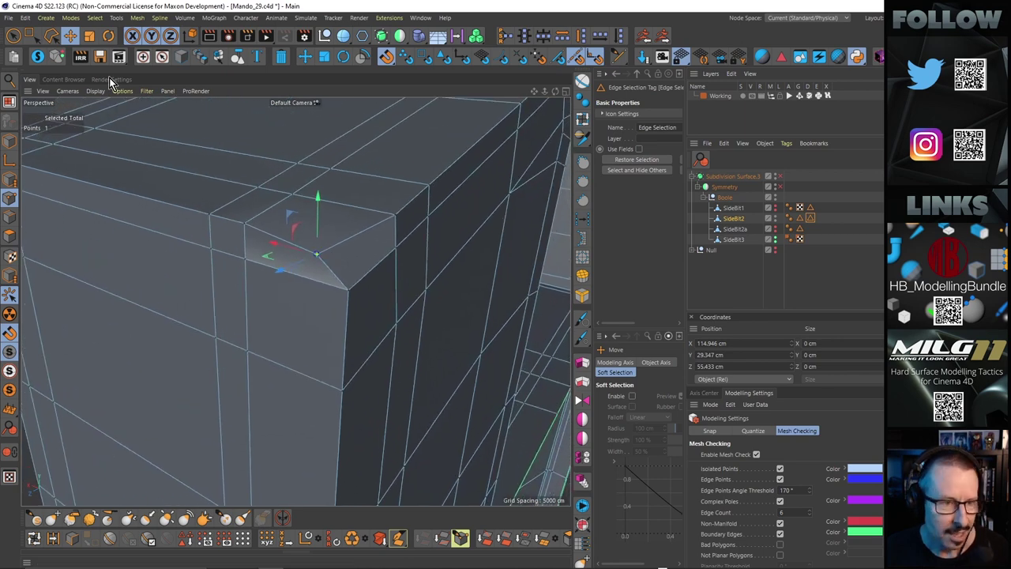
left_click(69, 36)
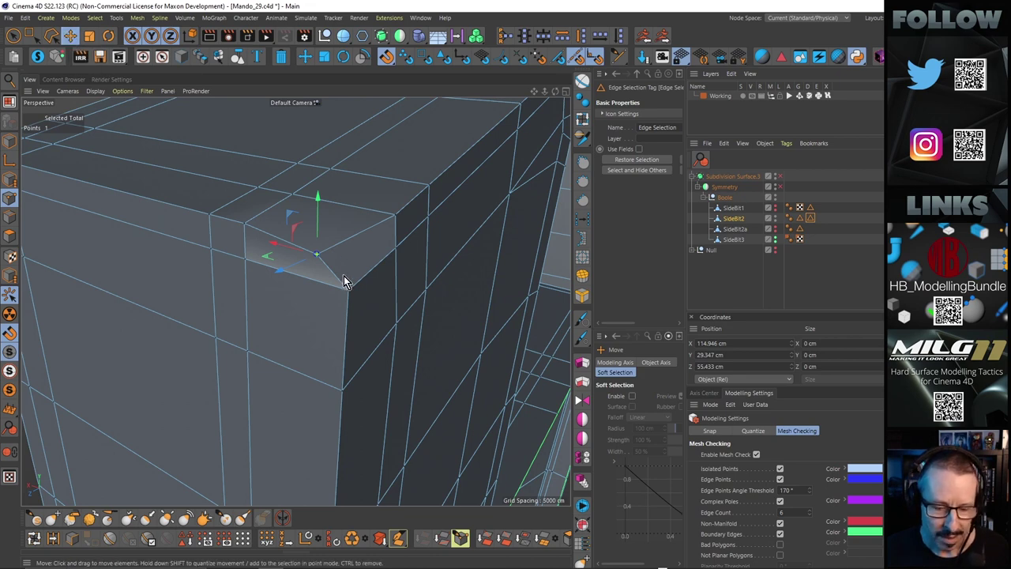
left_click_drag(320, 254, 378, 268)
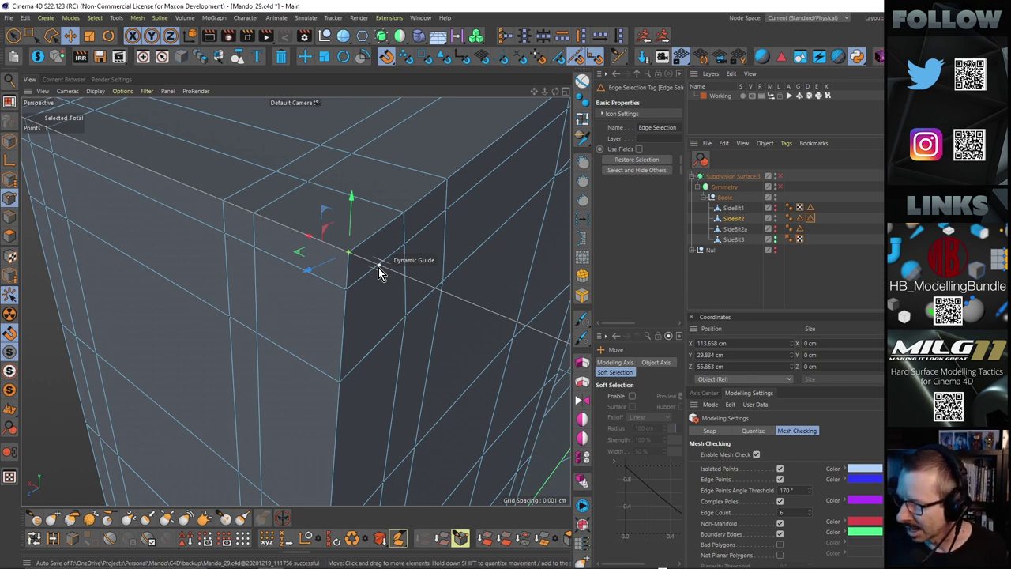
Step: Turn snapping off and check the rebuilt top corner of the arm from several sides
left_click_drag(400, 233, 393, 160, "alt")
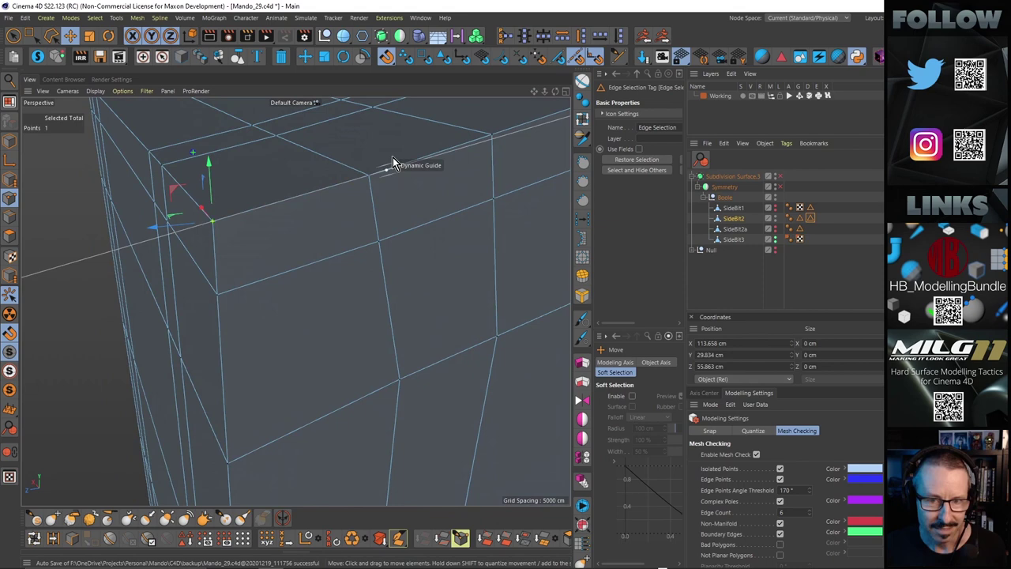
left_click(393, 58)
right_click_drag(375, 149, 327, 160, "alt")
mouse_move(327, 160)
left_mouse_down("alt")
mouse_move(391, 192)
mouse_move(328, 184)
mouse_move(339, 148)
mouse_move(343, 162)
left_mouse_up("alt")
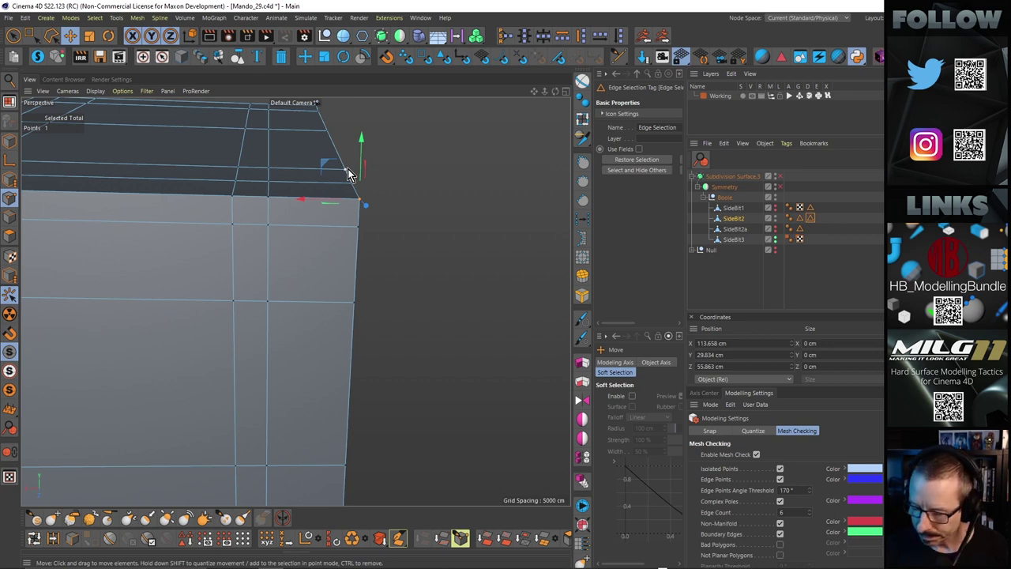
left_click_drag(257, 227, 207, 225, "alt")
left_click_drag(339, 203, 455, 202, "alt")
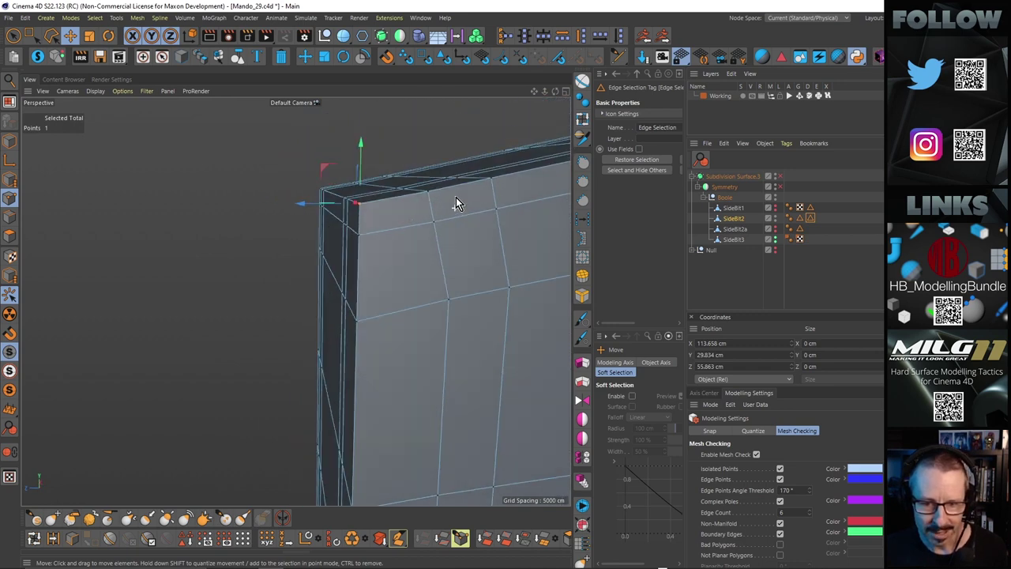
Step: Delete SideBit2's older edge selection tag and select the remaining one
scroll(448, 256, "down", 3)
left_click_drag(399, 244, 371, 251, "alt")
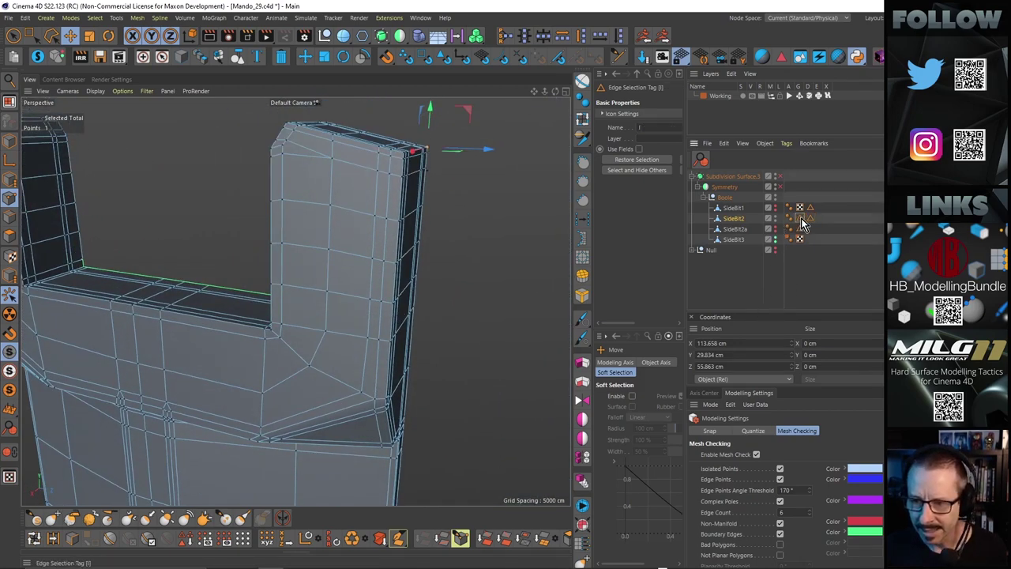
key("Delete")
left_click(799, 219)
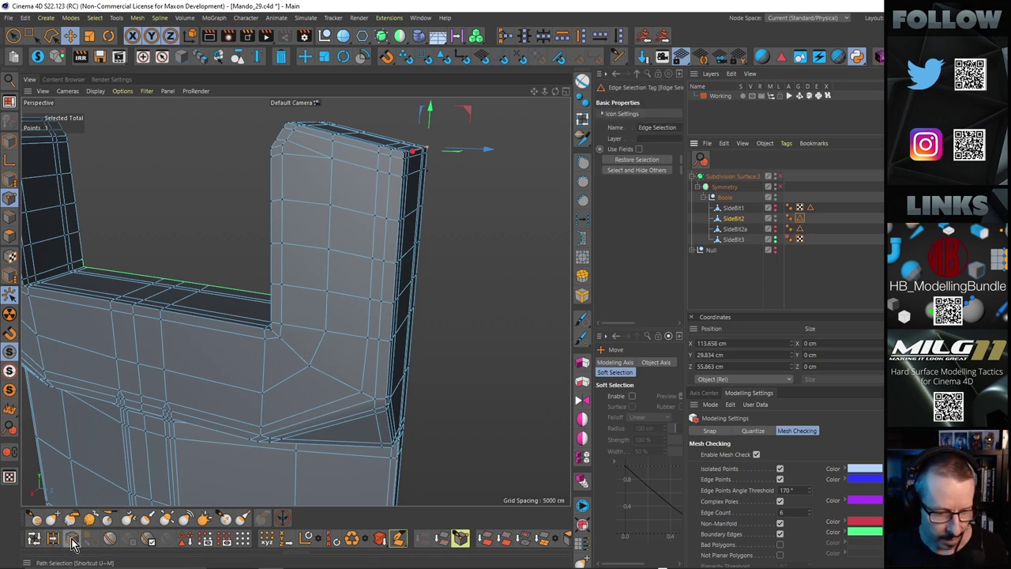
Step: Switch to edge editing with the stored selection and remove the surplus edge near the arm's upper corner from it
left_click(111, 541)
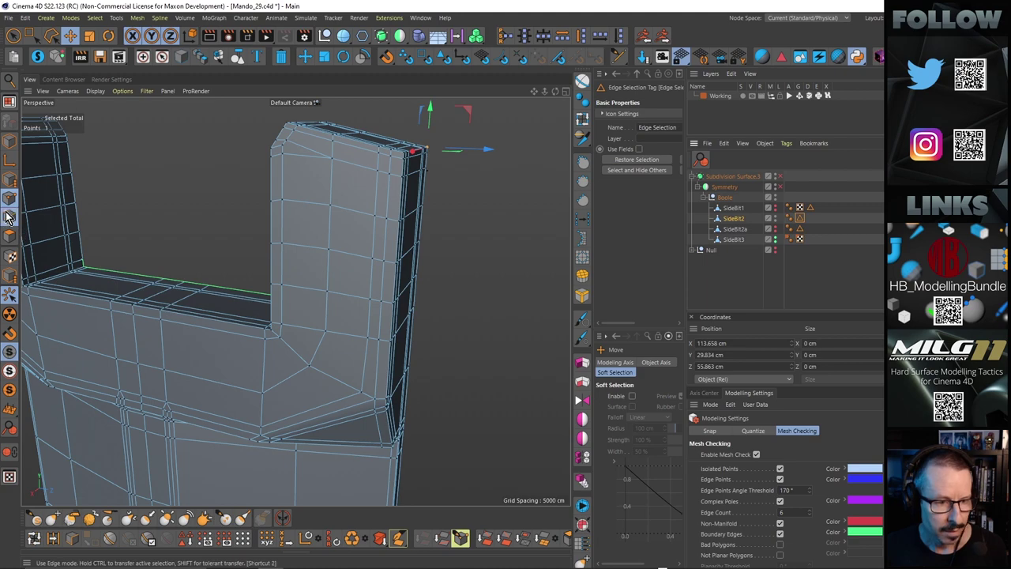
left_click_drag(382, 273, 95, 220, "alt")
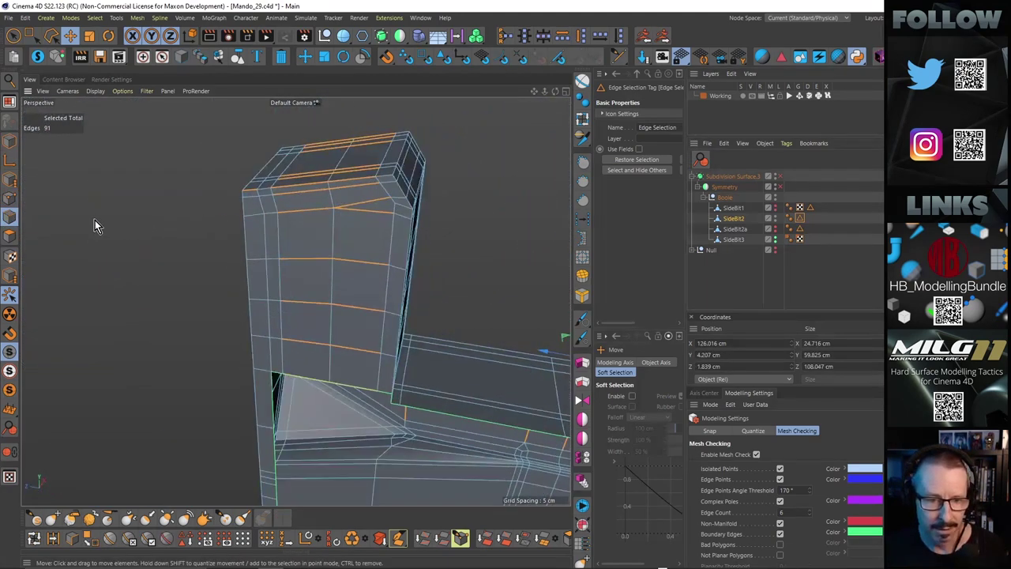
left_click(31, 37)
left_click_drag(258, 203, 258, 203, "ctrl")
right_click_drag(282, 193, 230, 197, "alt")
left_click_drag(333, 201, 117, 173, "alt")
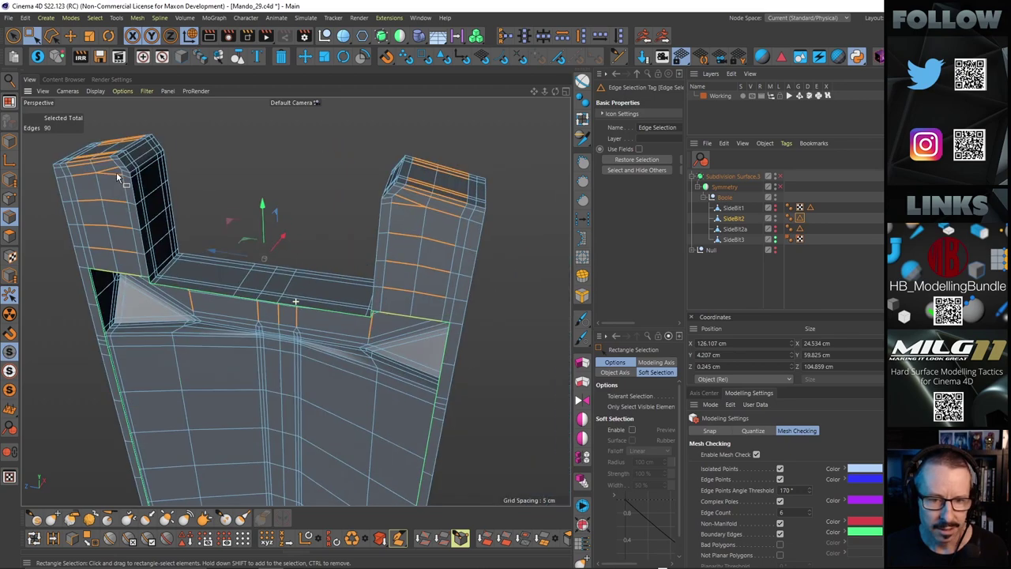
left_click_drag(402, 232, 298, 272, "alt")
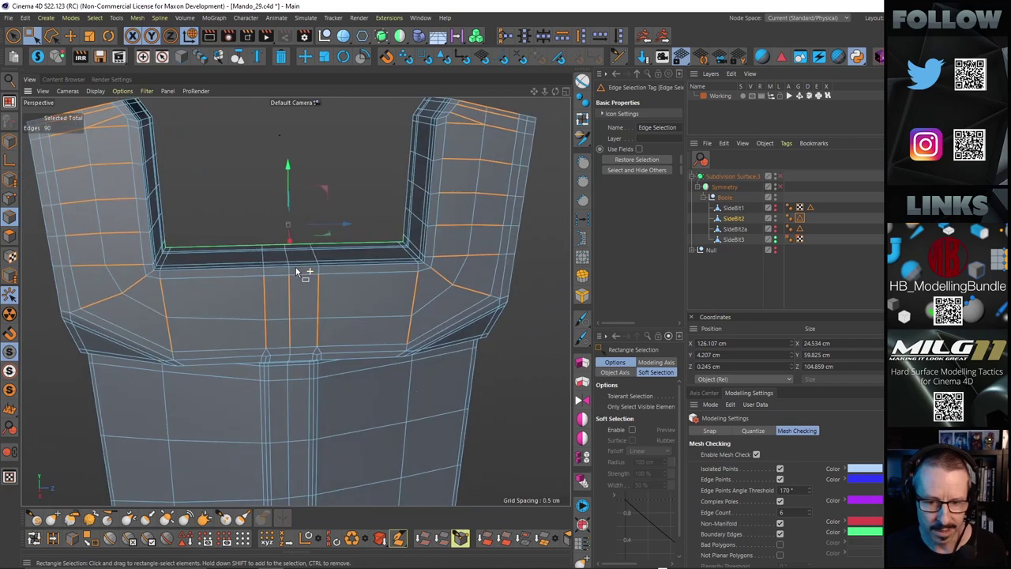
left_click(584, 248)
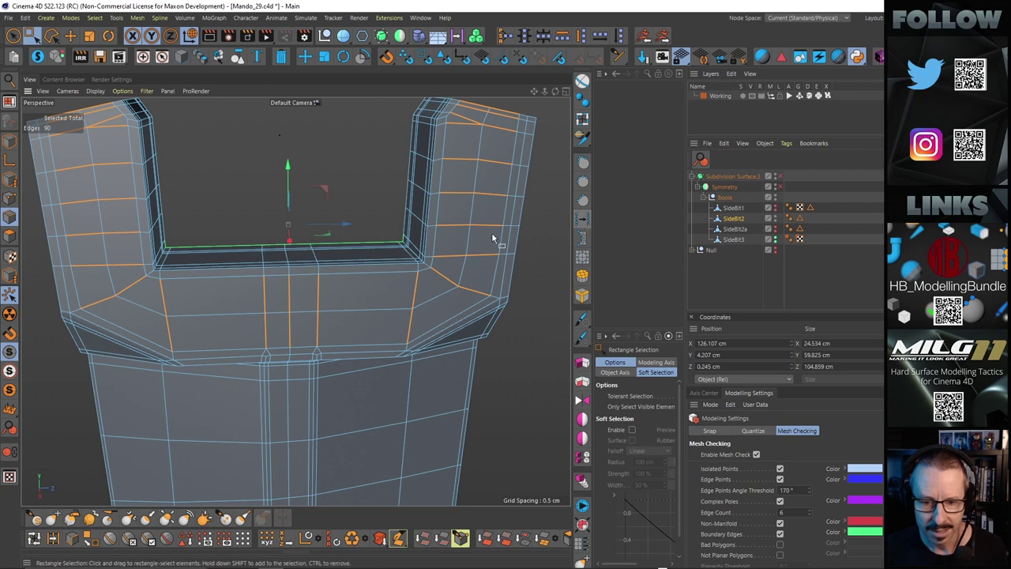
Step: Turn on Subdivision Surface.3, render the view to check SideBit2's smoothed shape, and turn the subdivision off again
left_click_drag(491, 232, 411, 393, "alt")
key("q")
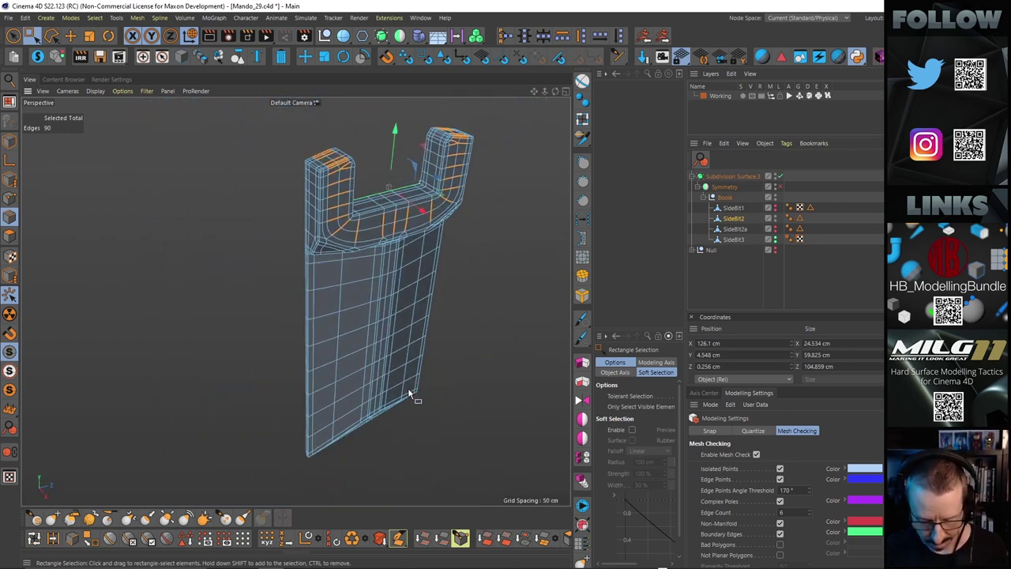
key("ctrl+r")
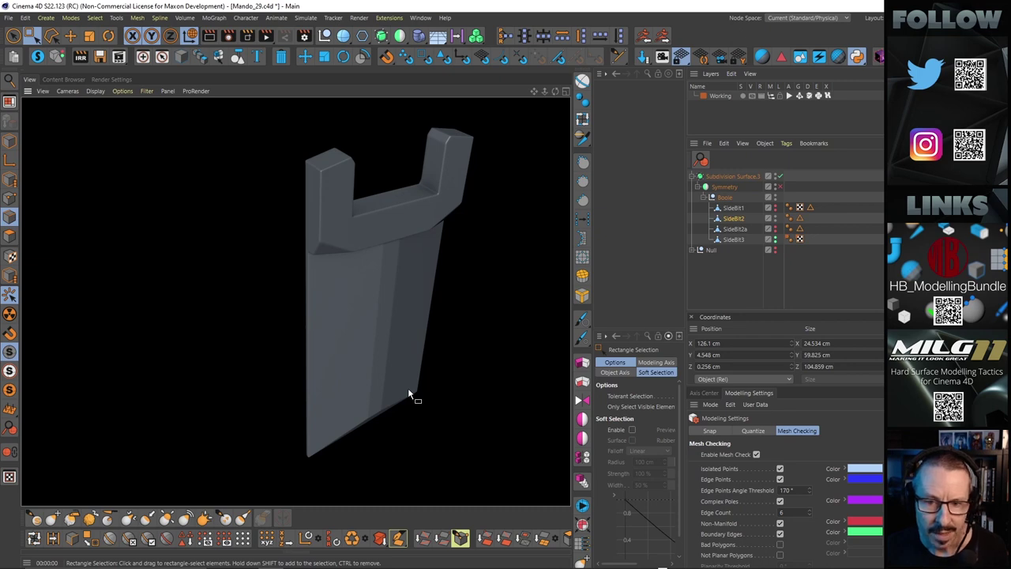
left_click_drag(409, 388, 394, 255, "alt")
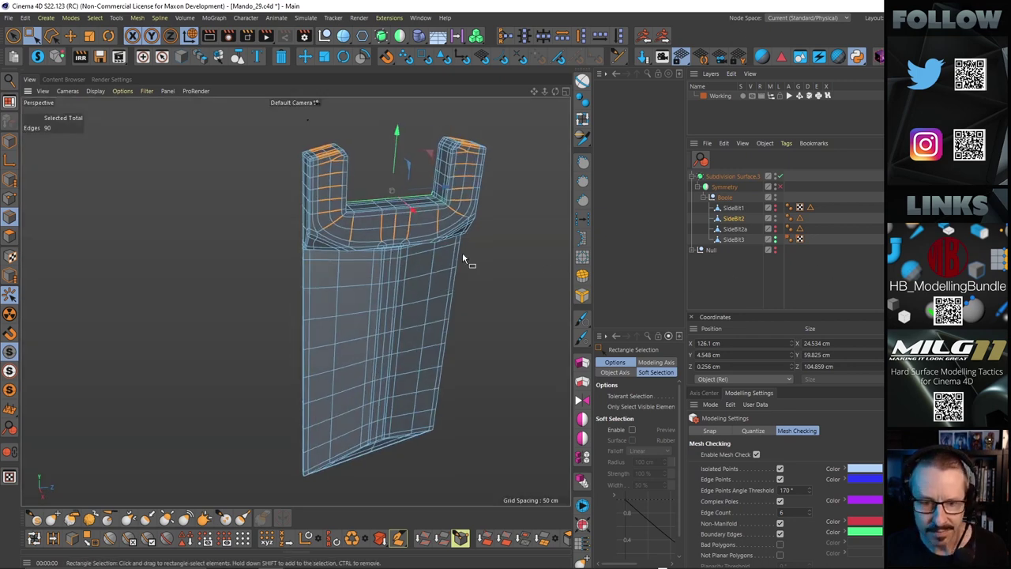
left_click_drag(462, 252, 429, 233, "alt")
key("q")
Step: With the Polygon Pen, weld the middle points of the two edges flanking the frame's centre line onto the central point
scroll(419, 222, "up", 3)
scroll(366, 227, "up", 2)
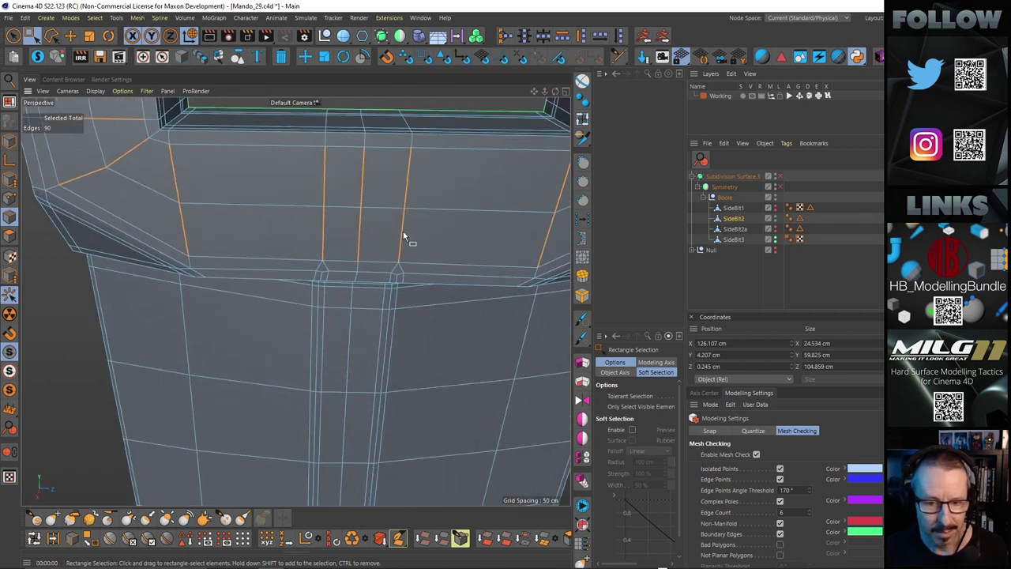
key("m")
key("e")
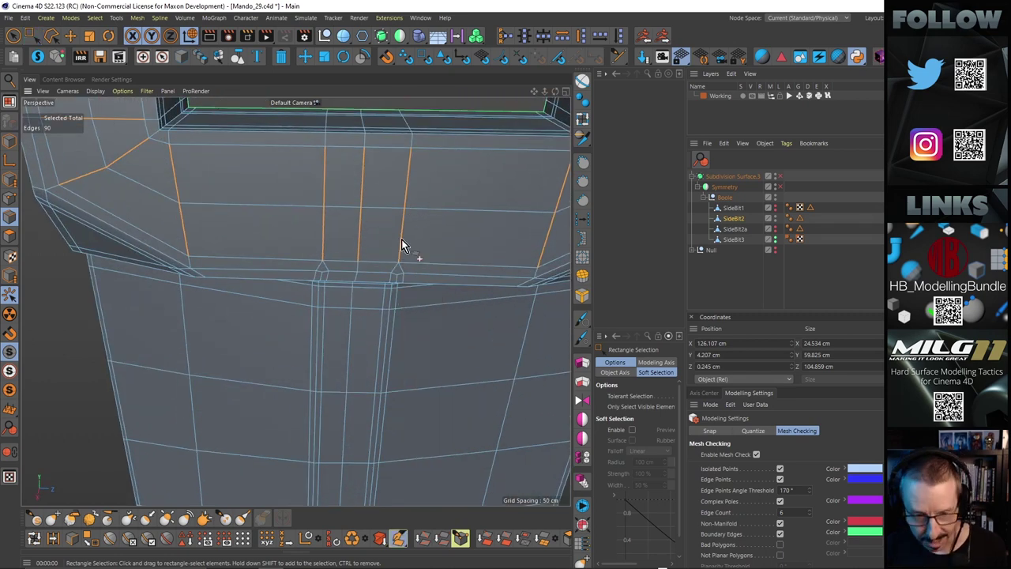
left_click_drag(403, 210, 359, 207)
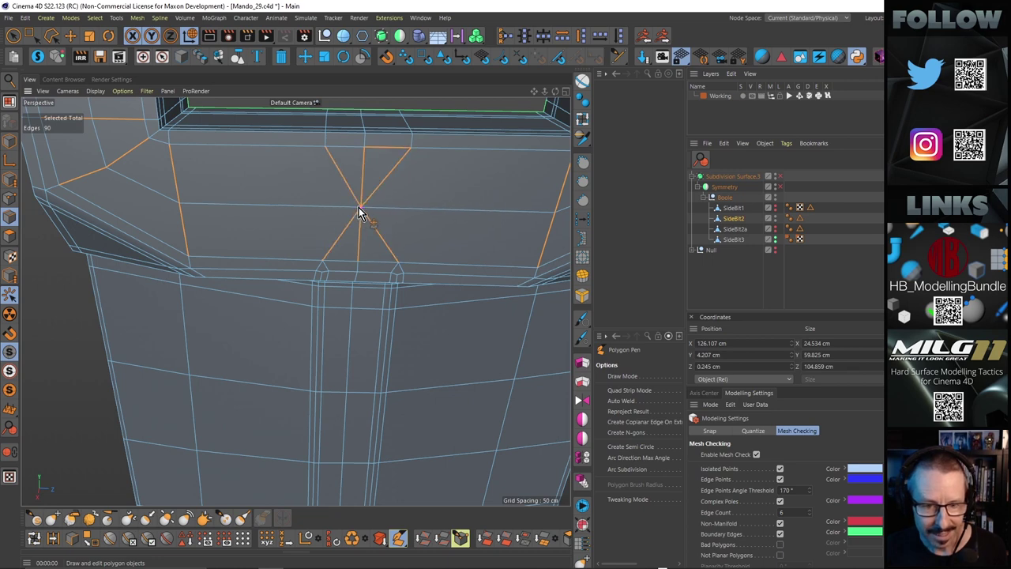
Step: Switch to point editing and slide the middle point of the lower edge row beneath the frame's central point
left_click_drag(402, 249, 408, 189, "alt")
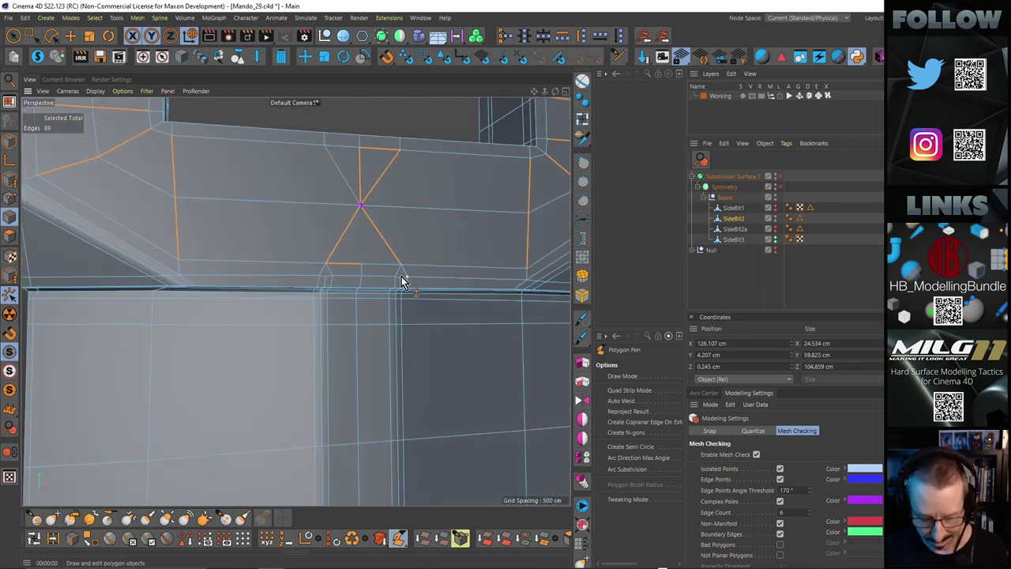
key("n")
key("h")
key("h")
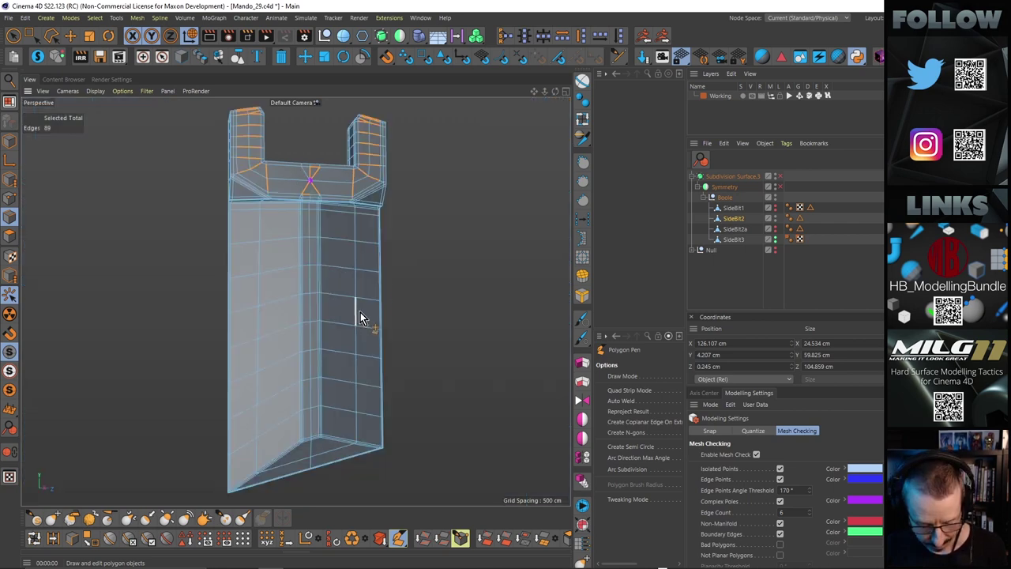
key("Return")
right_click_drag(313, 180, 411, 184, "alt")
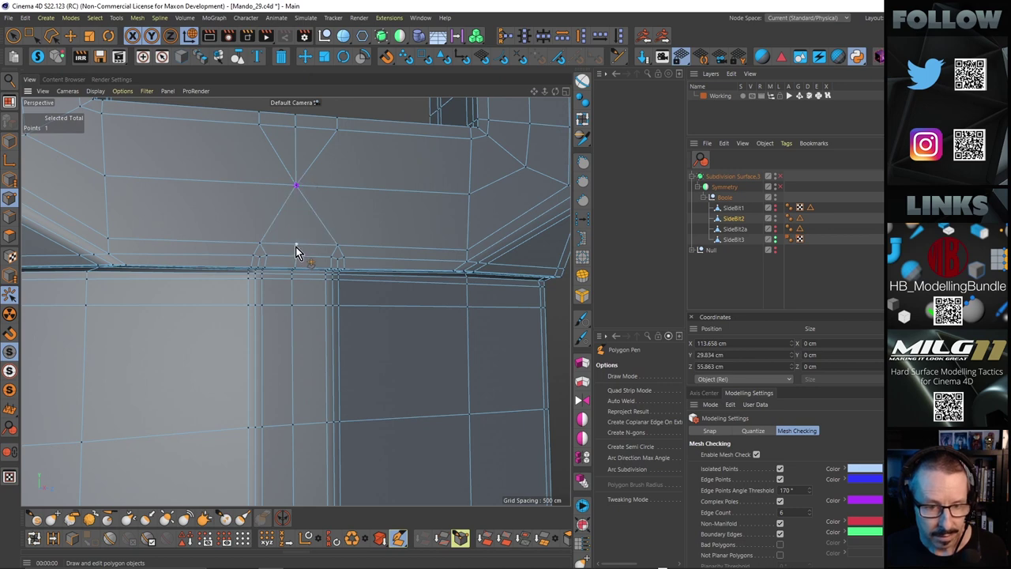
key("m")
key("o")
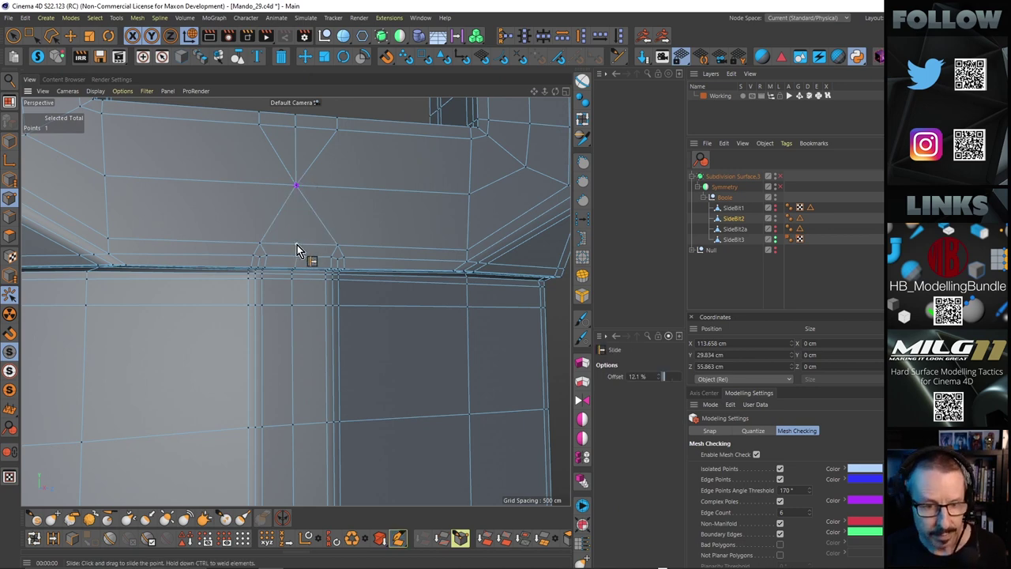
scroll(280, 268, "down", 5)
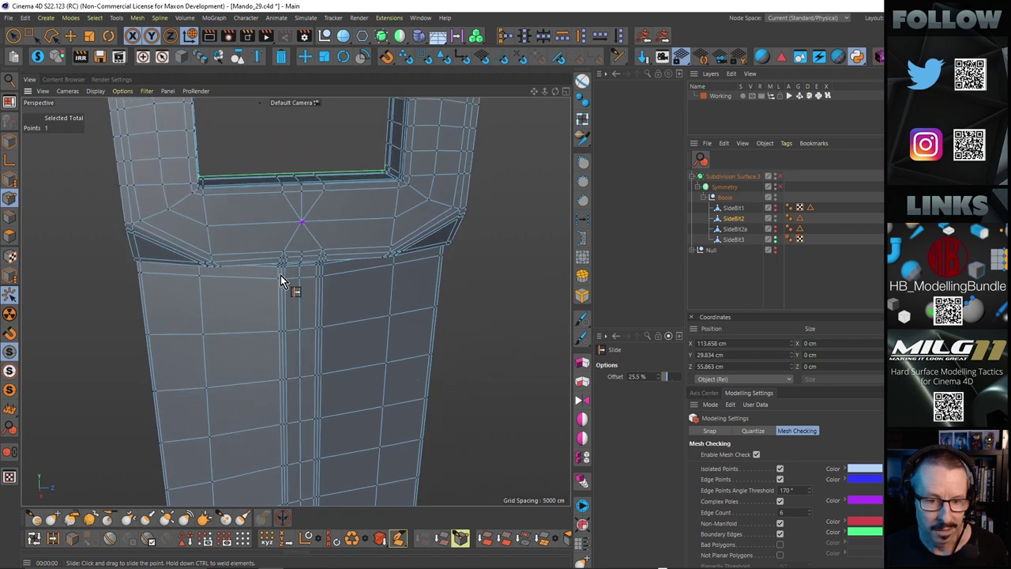
middle_click_drag(272, 226, 283, 257, "alt")
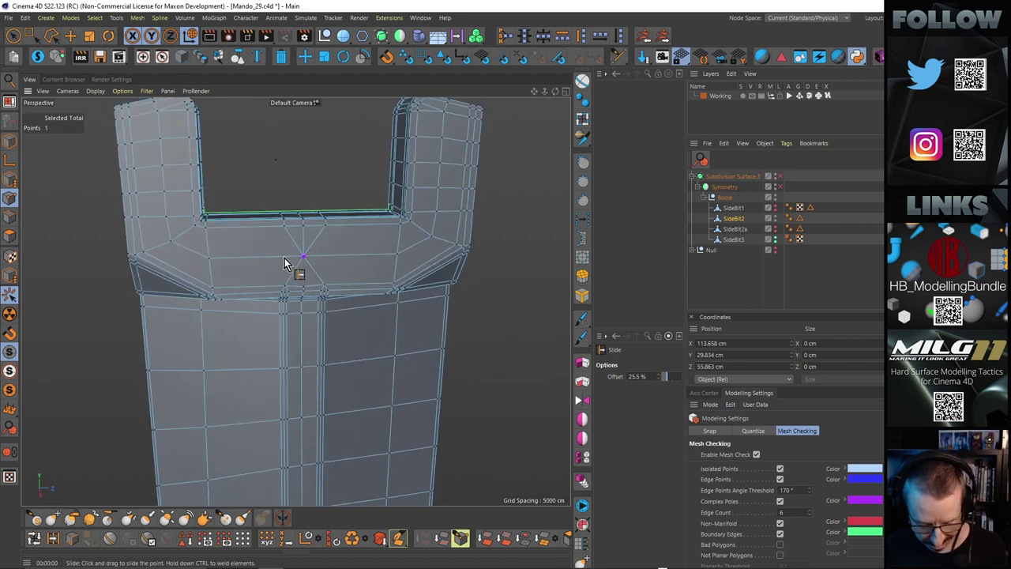
Step: Select the two diagonal edge paths running up from the central point to the opening and dissolve them
key("Return")
key("e")
double_click(289, 234)
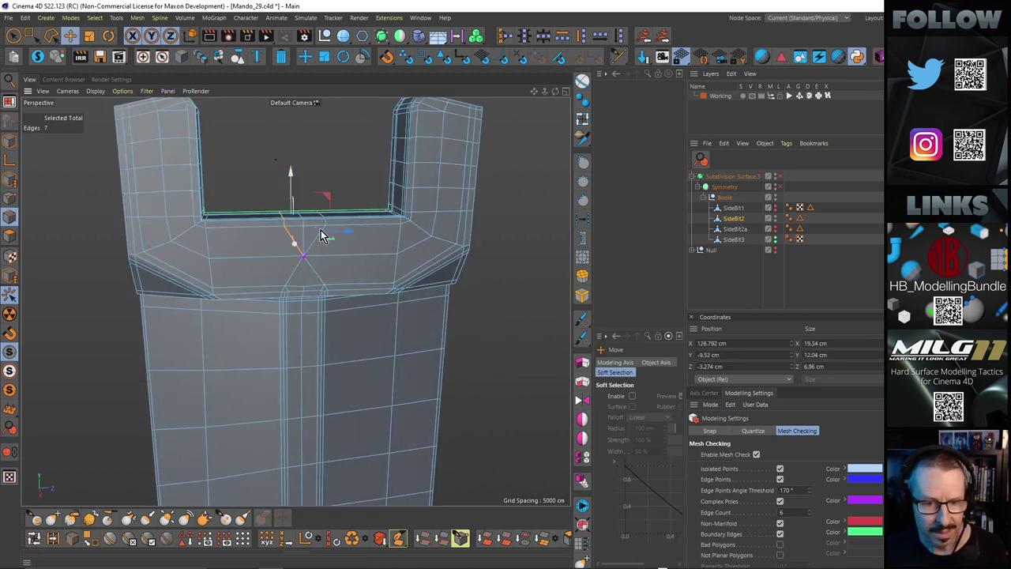
double_click(315, 245, "shift")
key("m")
key("n")
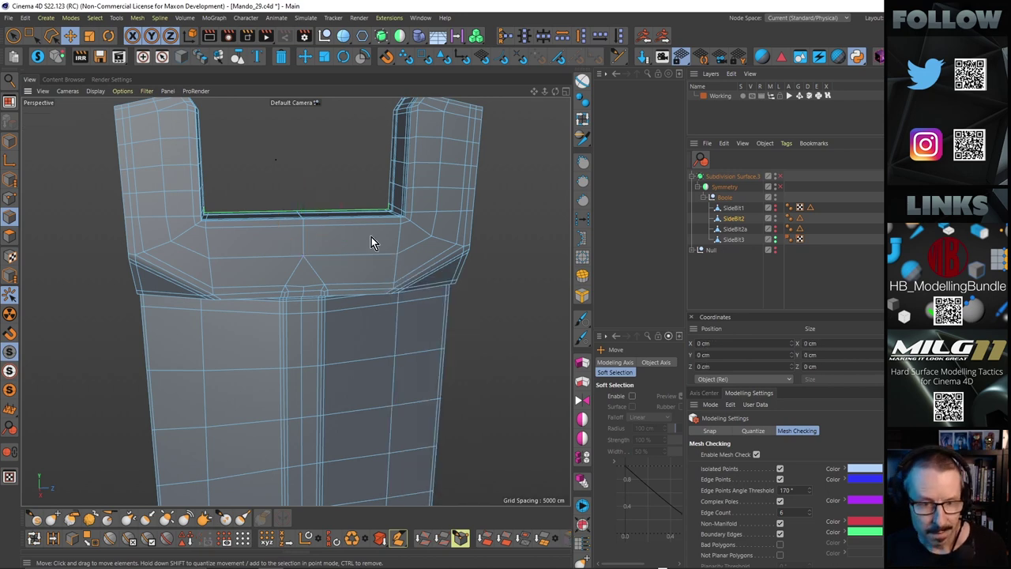
Step: Check SideBit2's smoothed frame and column from several angles with Subdivision Surface.3 turned on, and turn the subdivision off again
left_click_drag(371, 237, 343, 229, "alt")
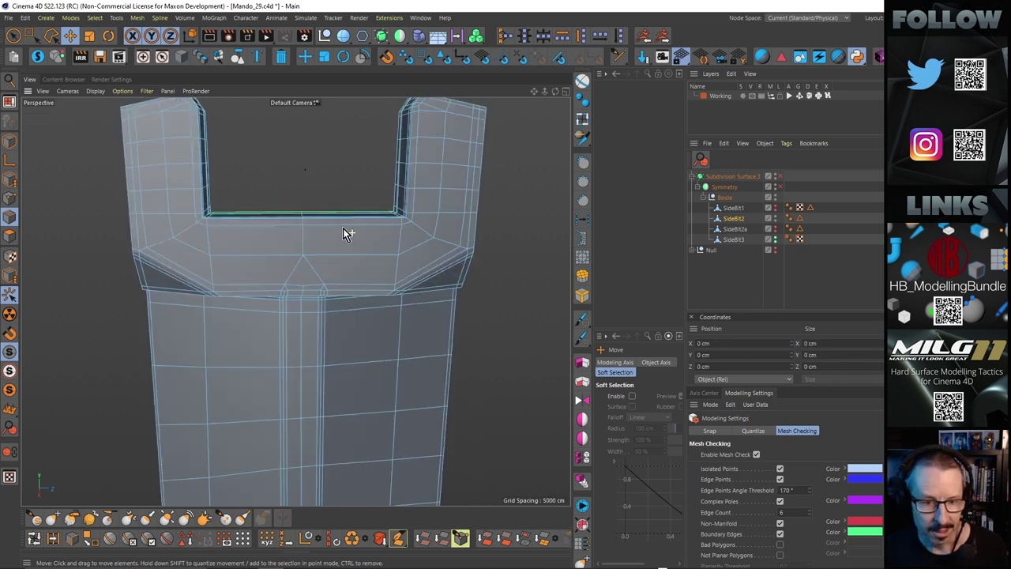
right_click_drag(330, 219, 295, 231, "alt")
left_click_drag(295, 231, 316, 300, "alt")
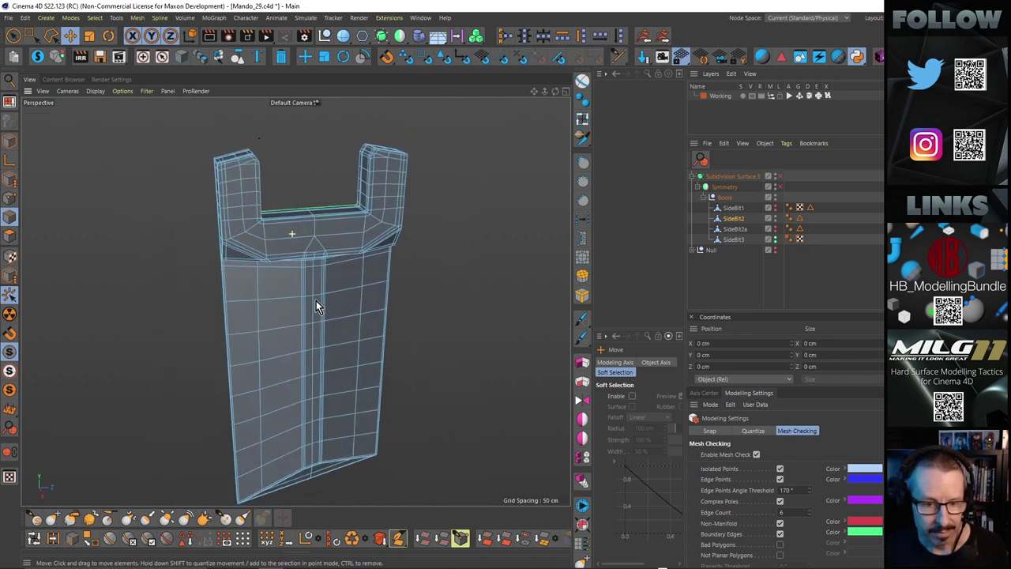
scroll(365, 240, "up", 5)
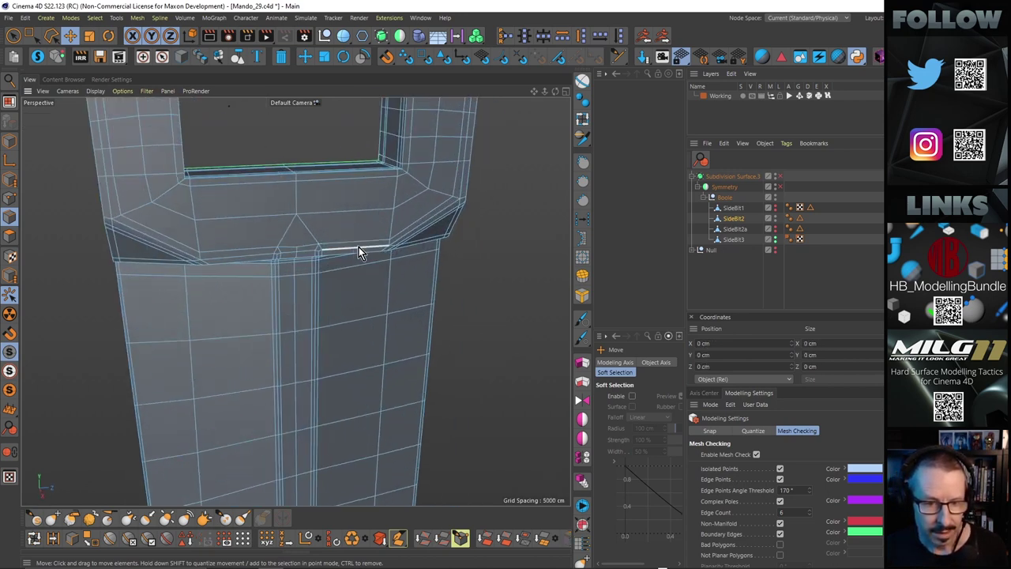
left_click_drag(359, 246, 328, 190, "alt")
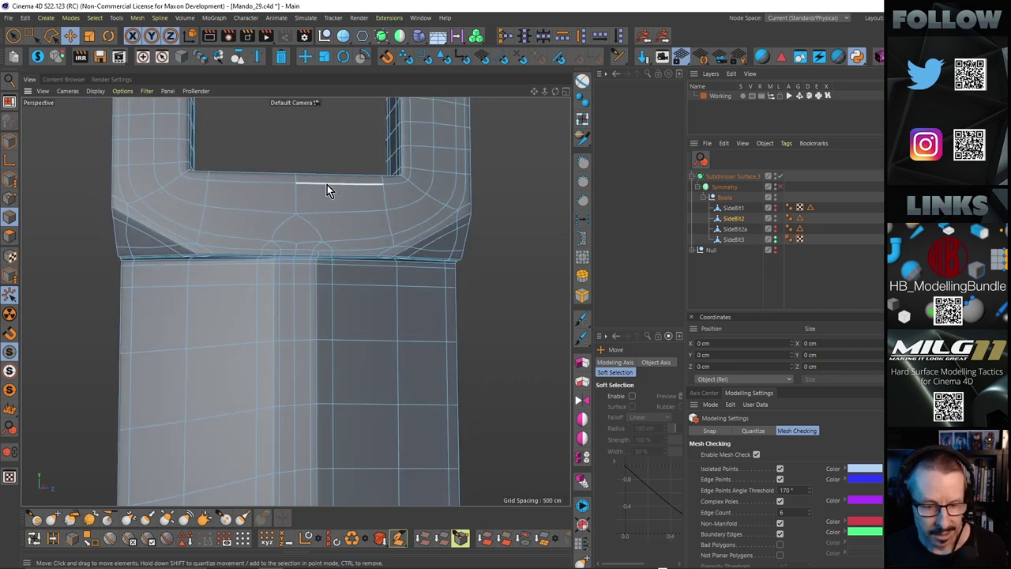
key("n")
key("b")
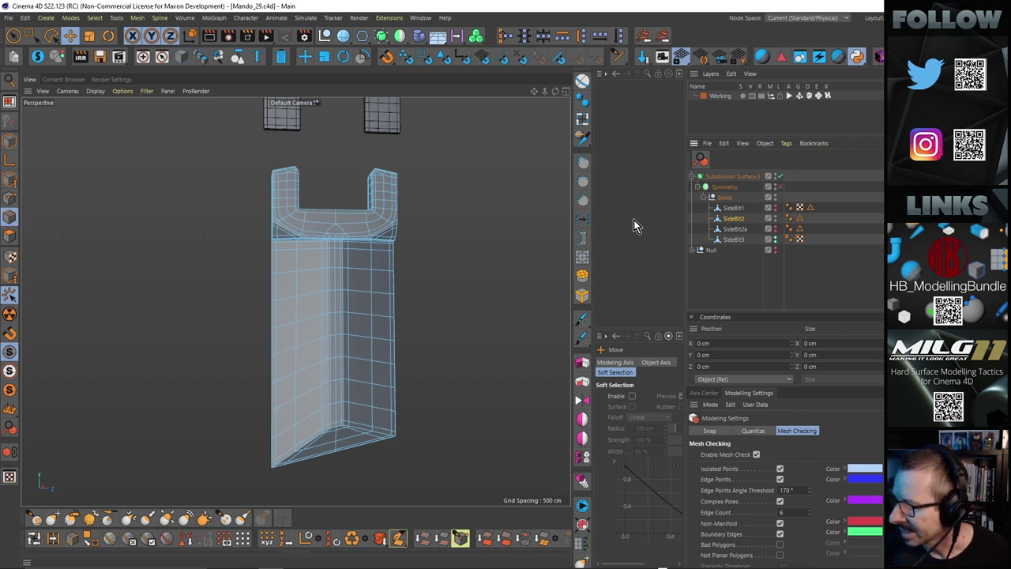
middle_click_drag(362, 224, 340, 259, "alt")
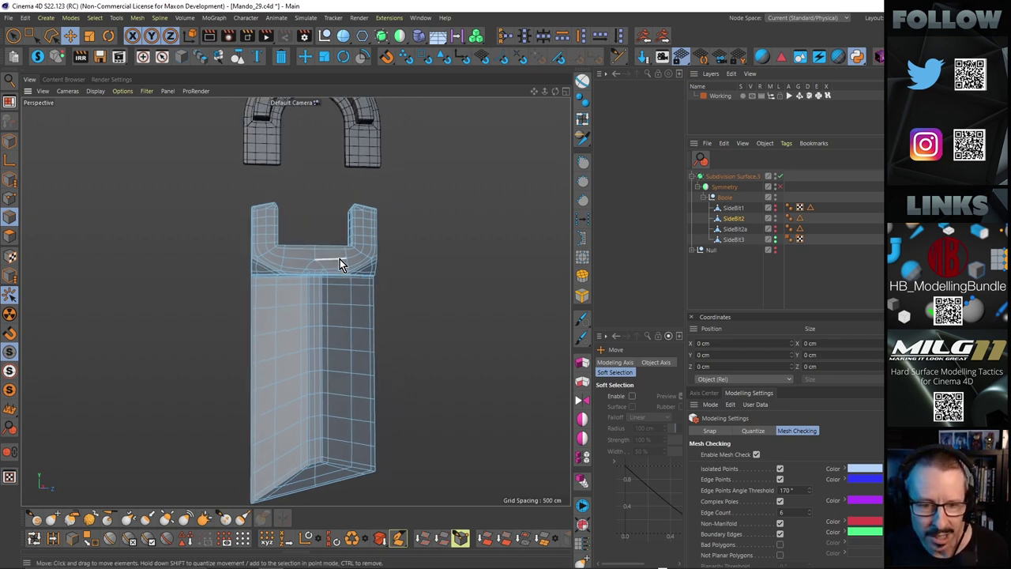
left_click_drag(340, 260, 349, 349, "alt")
scroll(313, 245, "up", 5)
left_click_drag(316, 239, 490, 253, "alt")
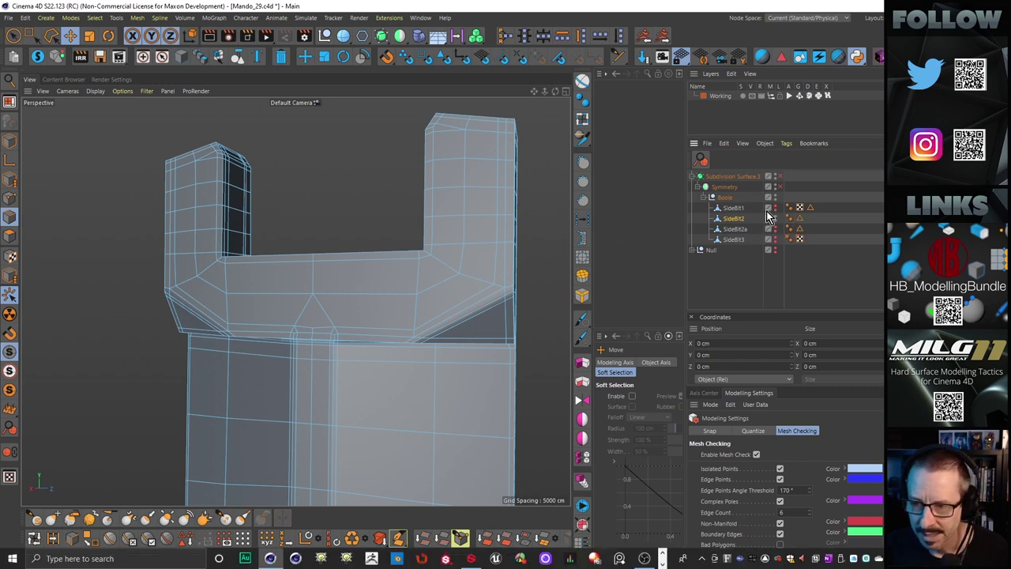
left_click_drag(452, 234, 456, 244, "alt")
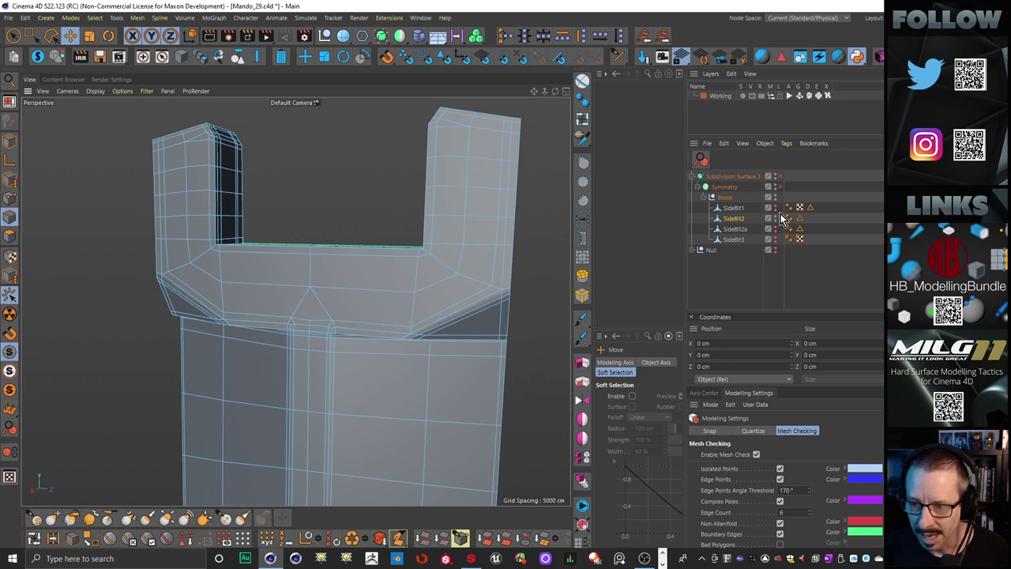
left_click_drag(459, 255, 460, 253, "alt")
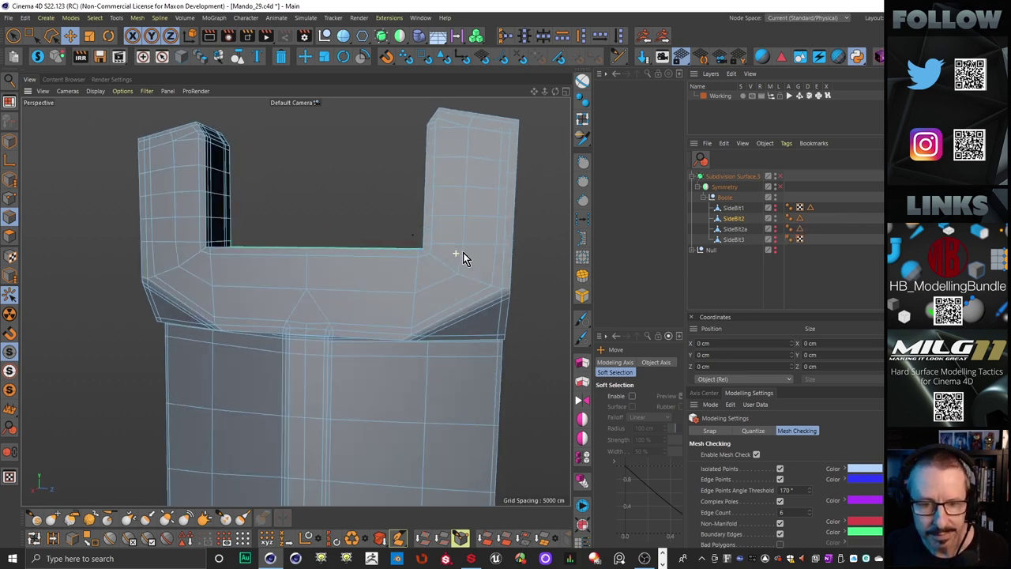
Step: Hide SideBit2, show SideBit1 in the viewport and select it for edge editing
double_click(776, 222, "alt")
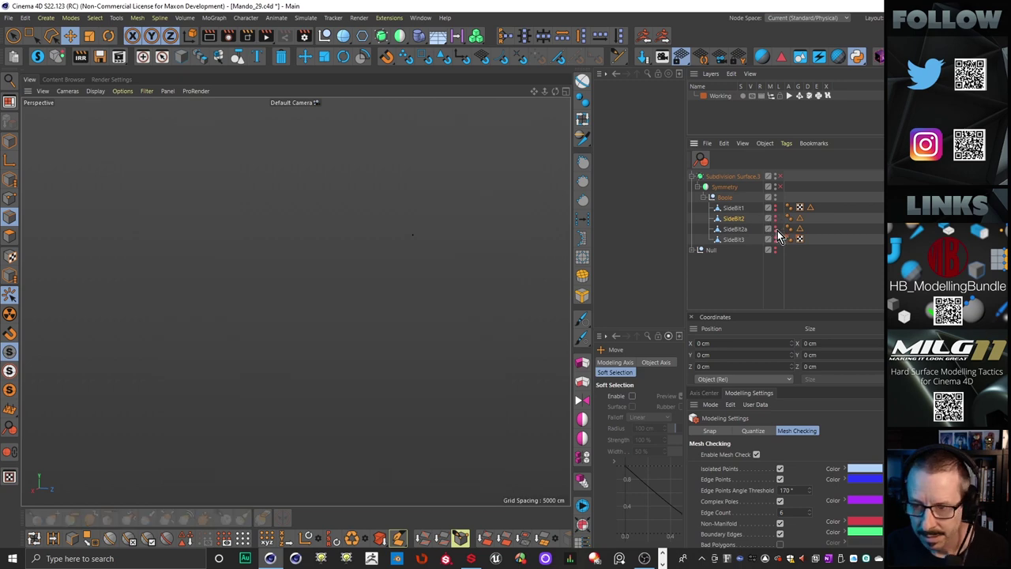
middle_click_drag(379, 227, 364, 449, "alt")
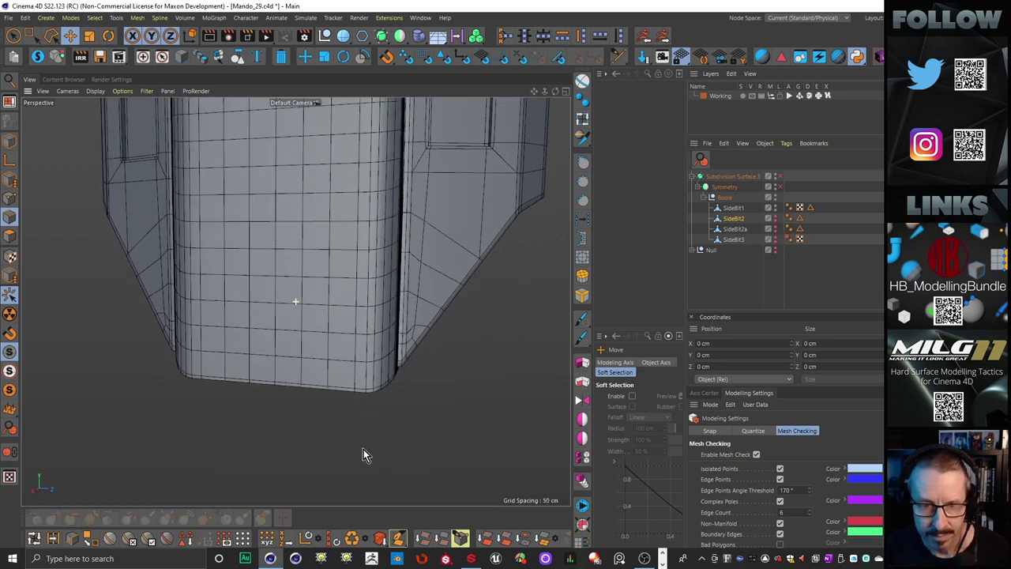
right_click_drag(375, 336, 312, 325, "alt")
middle_click_drag(311, 325, 296, 388, "alt")
left_click_drag(358, 253, 427, 303, "alt")
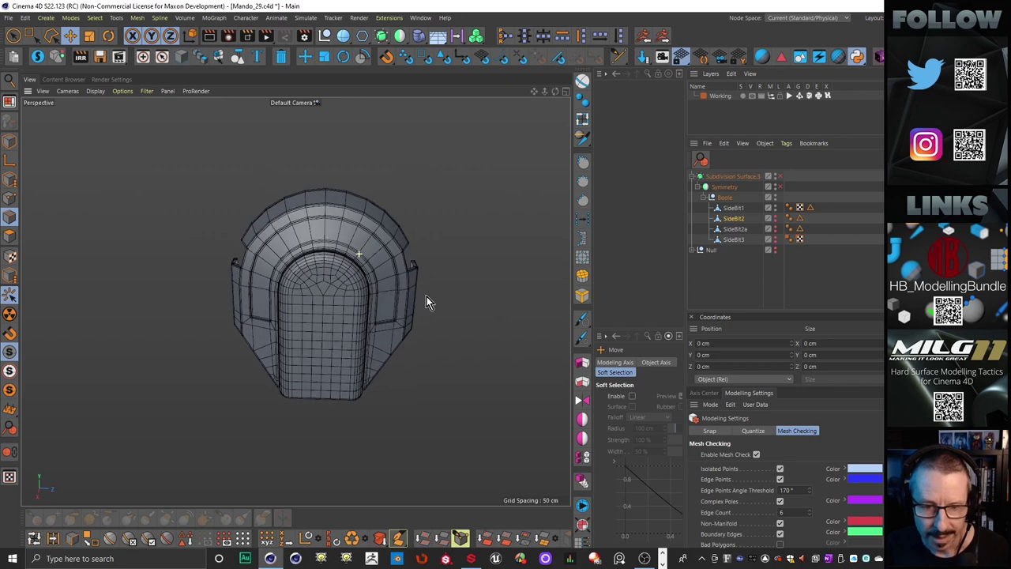
left_click(734, 208)
left_click_drag(436, 264, 387, 264, "alt")
scroll(289, 257, "up", 5)
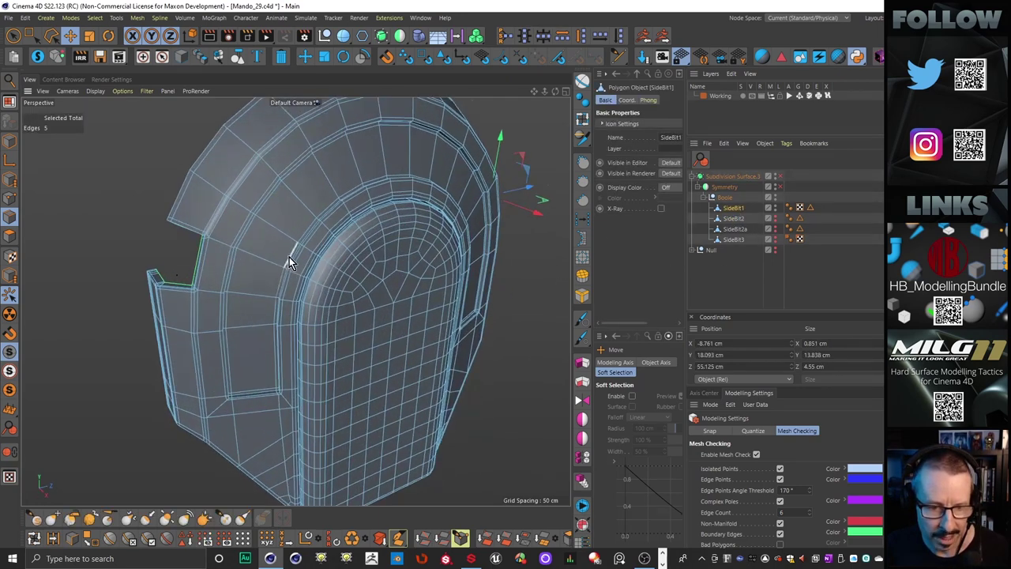
Step: Examine SideBit1's side notch and the recessed lower corner from several angles
left_click_drag(259, 242, 379, 250, "alt")
right_click_drag(230, 248, 263, 242, "alt")
middle_click_drag(256, 263, 277, 246, "alt")
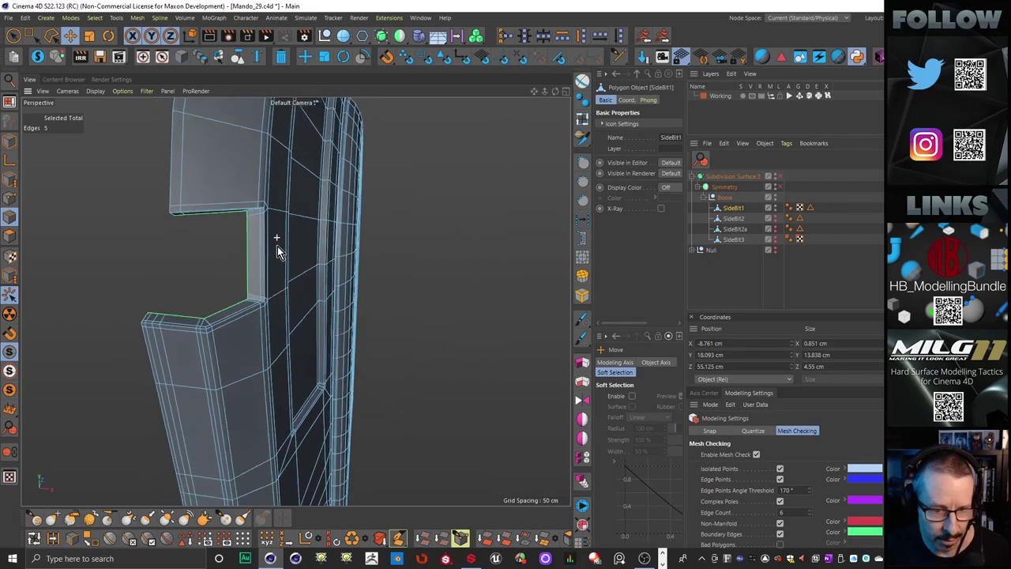
left_click_drag(277, 246, 315, 179, "alt")
right_click_drag(248, 195, 289, 210, "alt")
left_click_drag(289, 209, 205, 246, "alt")
scroll(407, 372, "up", 3)
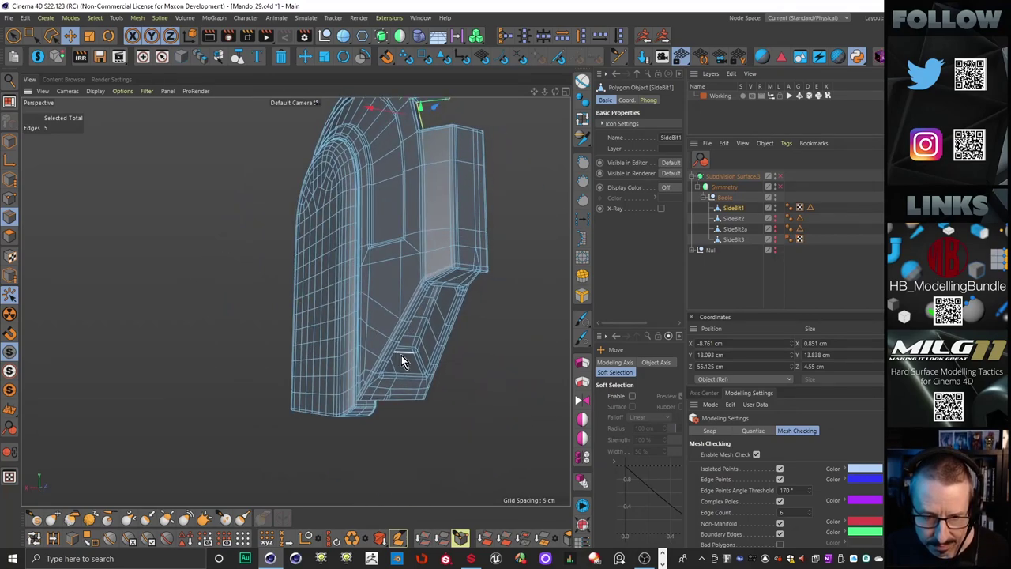
scroll(401, 357, "up", 3)
left_click_drag(424, 343, 401, 241, "alt")
middle_click_drag(401, 241, 378, 270, "alt")
scroll(378, 271, "up", 4)
left_click_drag(402, 242, 368, 314, "alt")
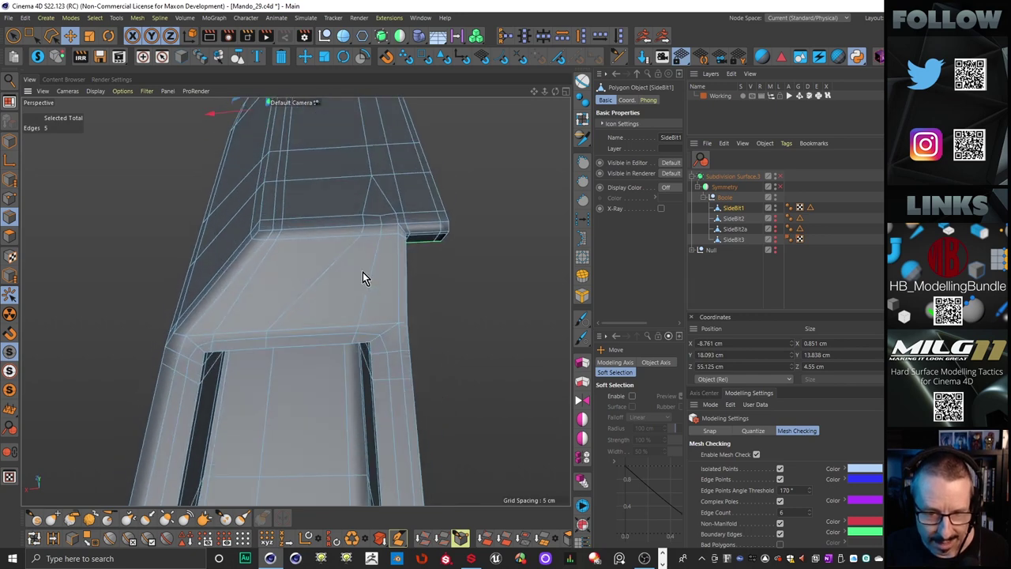
Step: Turn on Subdivision Surface.3 and render the view to check SideBit1's smoothed lower recess and outer shell
left_click_drag(392, 242, 278, 239, "alt")
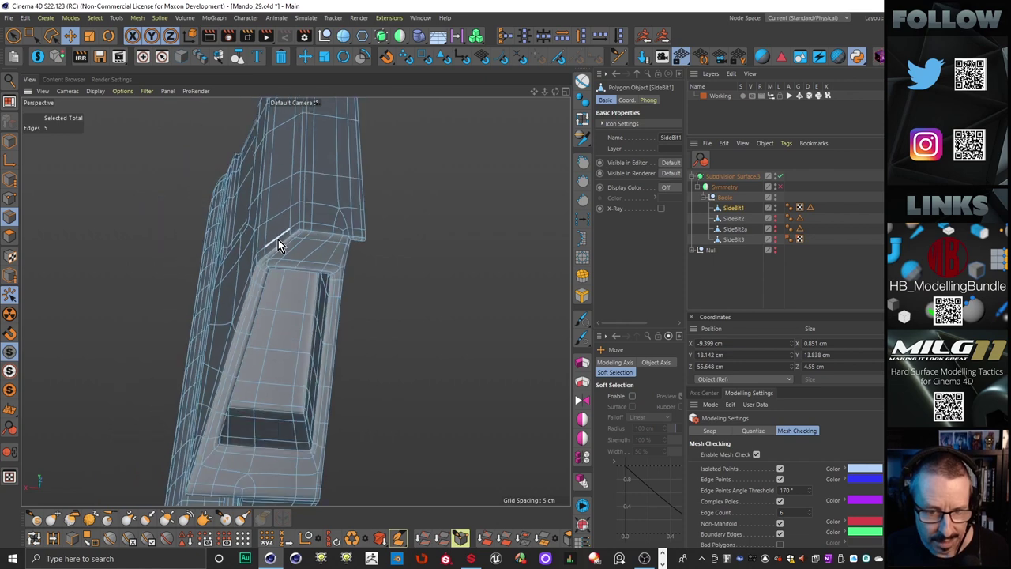
key("ctrl+r")
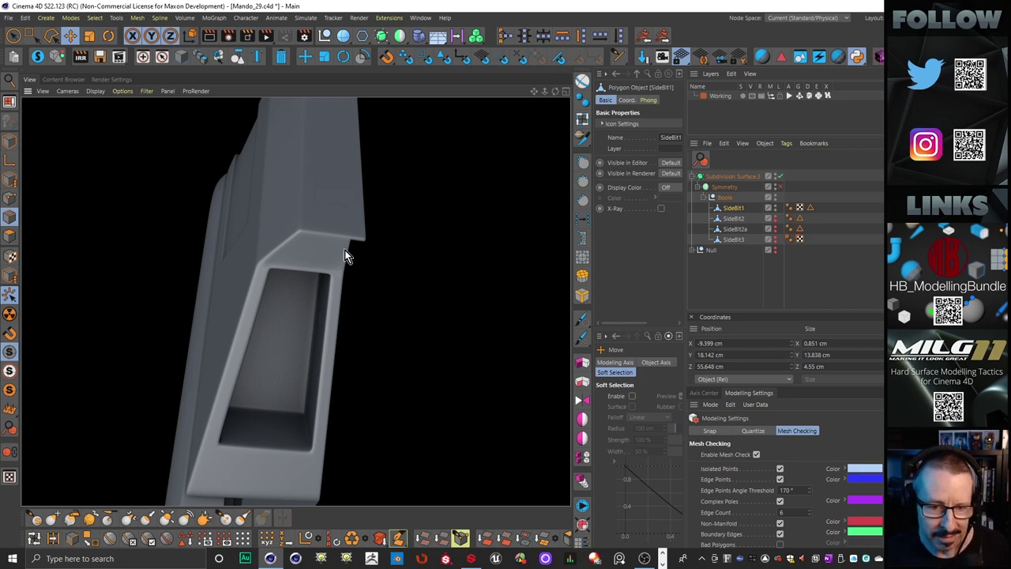
scroll(284, 252, "down", 3)
left_click_drag(325, 268, 385, 308, "alt")
middle_click_drag(339, 263, 354, 311, "alt")
left_click_drag(354, 311, 328, 223, "alt")
scroll(321, 311, "up", 3)
left_click_drag(321, 265, 180, 330, "alt")
left_click_drag(358, 312, 339, 280, "alt")
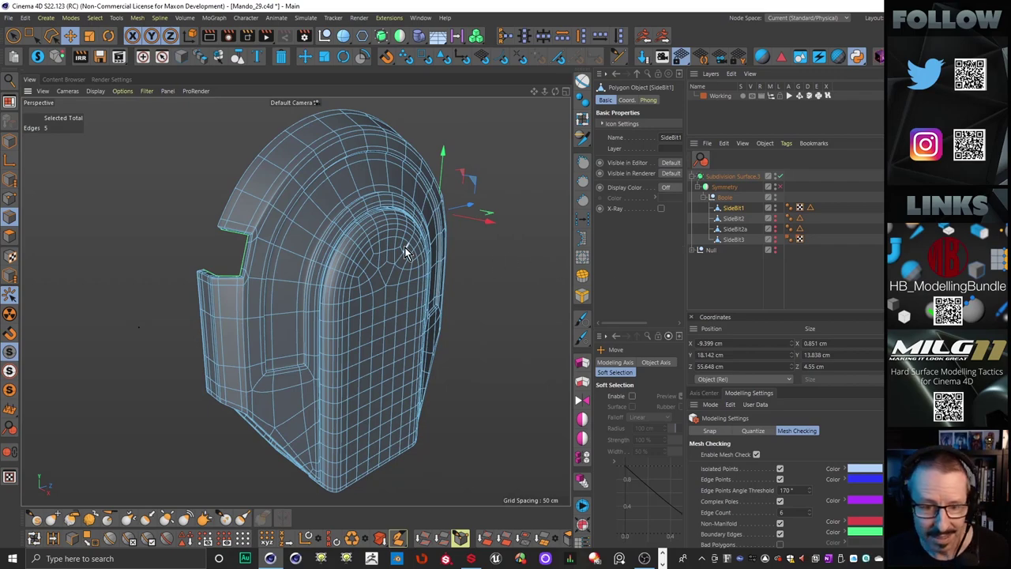
Step: Inspect the seam between SideBit1's arched centre panel and the surrounding shell at close range
left_click_drag(405, 247, 368, 262, "alt")
scroll(368, 206, "up", 5)
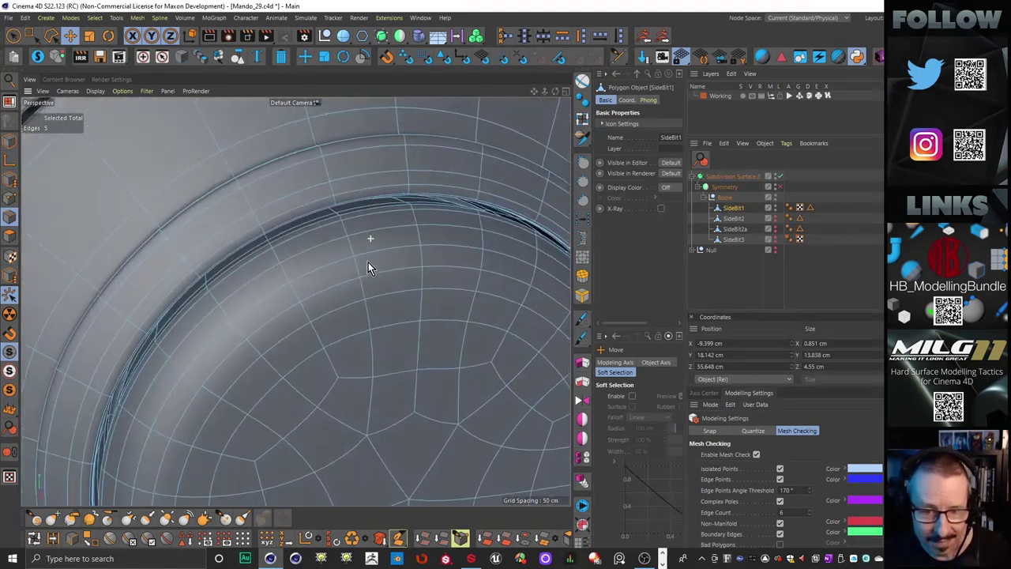
scroll(368, 253, "up", 10)
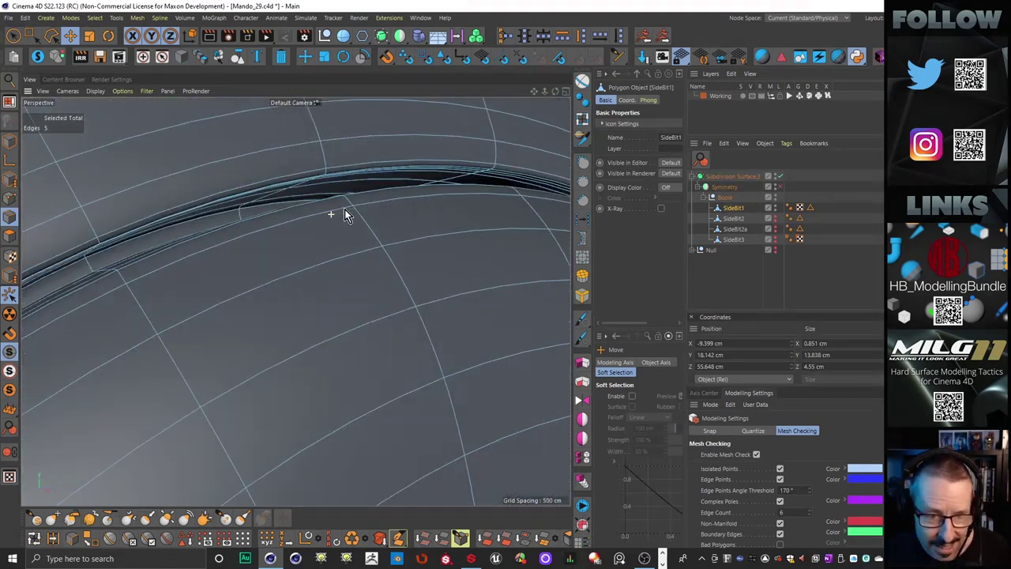
mouse_move(345, 209)
left_mouse_down("alt")
mouse_move(361, 213)
mouse_move(349, 218)
left_mouse_up("alt")
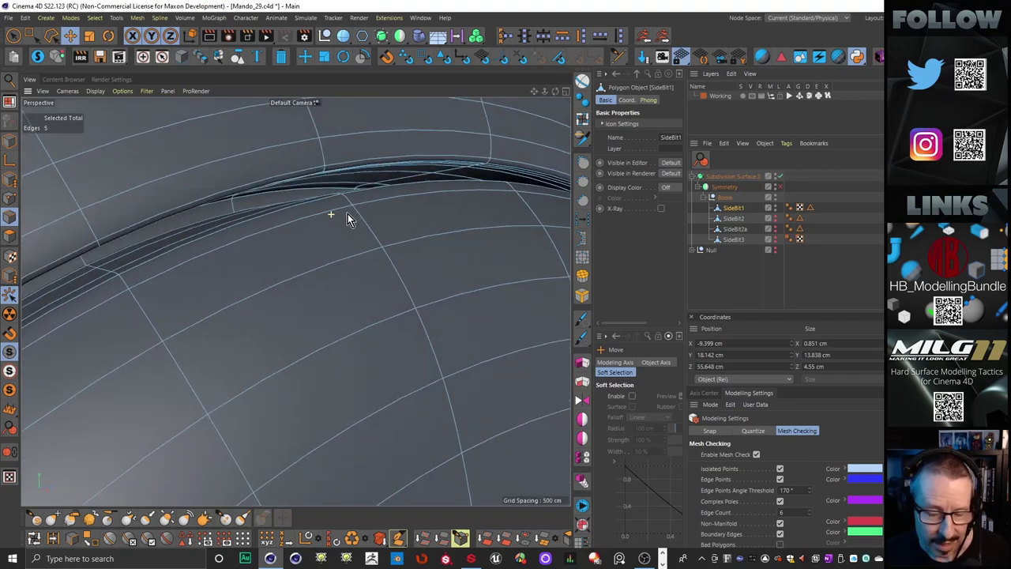
scroll(346, 215, "down", 18)
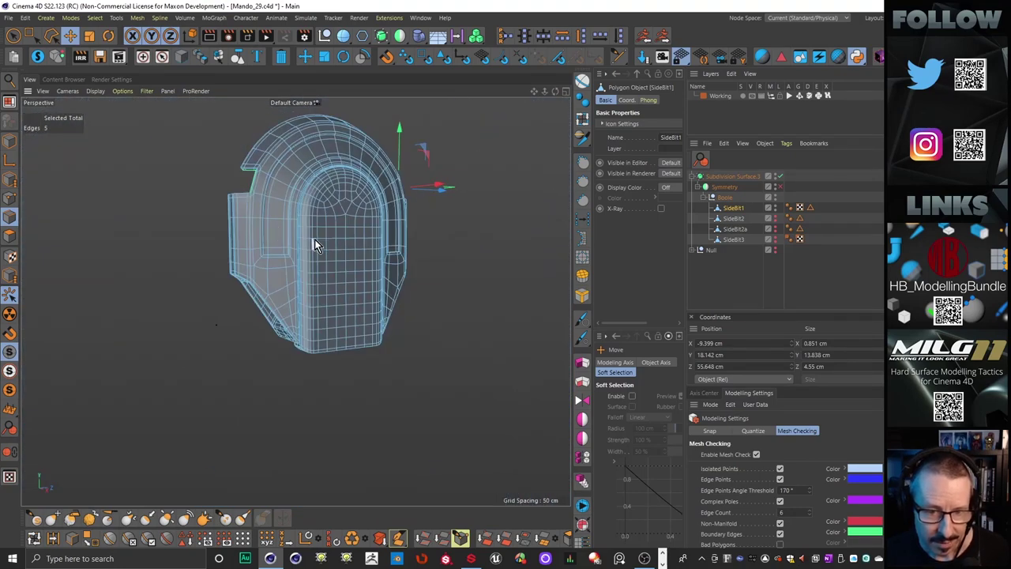
left_click_drag(315, 245, 296, 269, "alt")
scroll(301, 293, "up", 10)
Step: Select all connected edges of SideBit1's arched centre panel, starting from one edge at its lower end
left_click(338, 317)
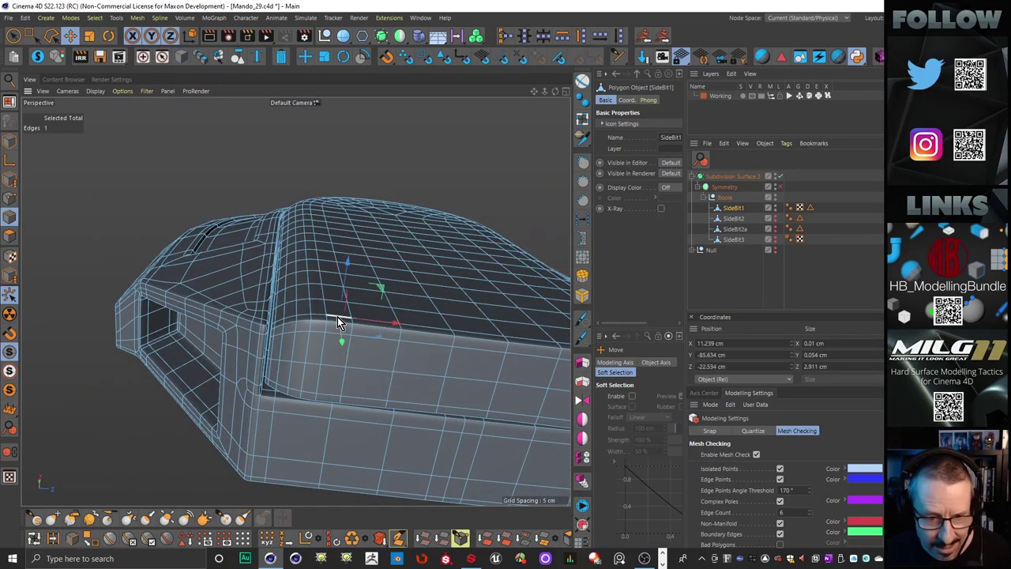
key("u")
key("w")
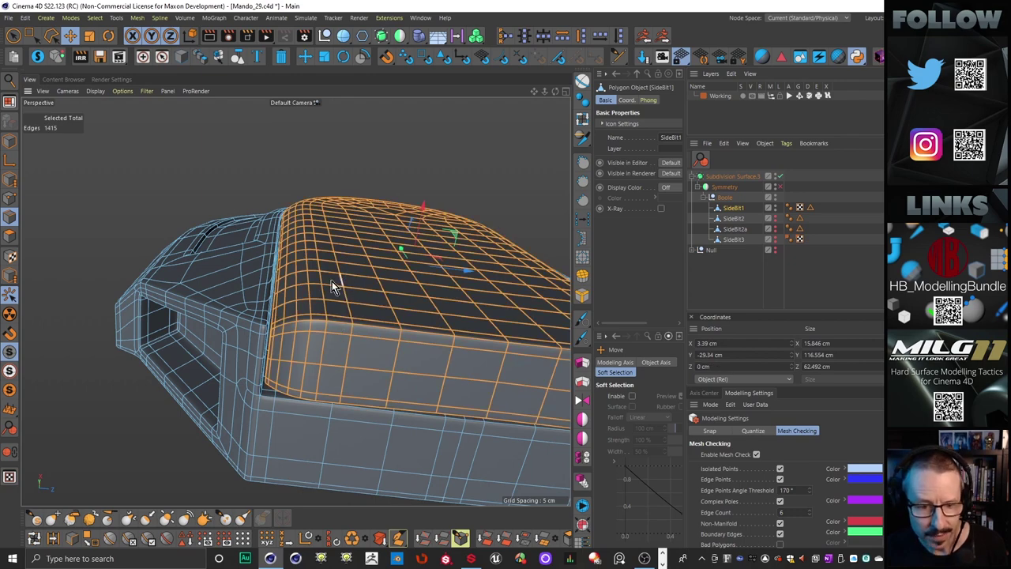
Step: Try moving the selected arched panel about 24 cm outward along X, away from the shell, and undo the move
scroll(334, 286, "down", 5)
left_click_drag(332, 286, 441, 342, "alt")
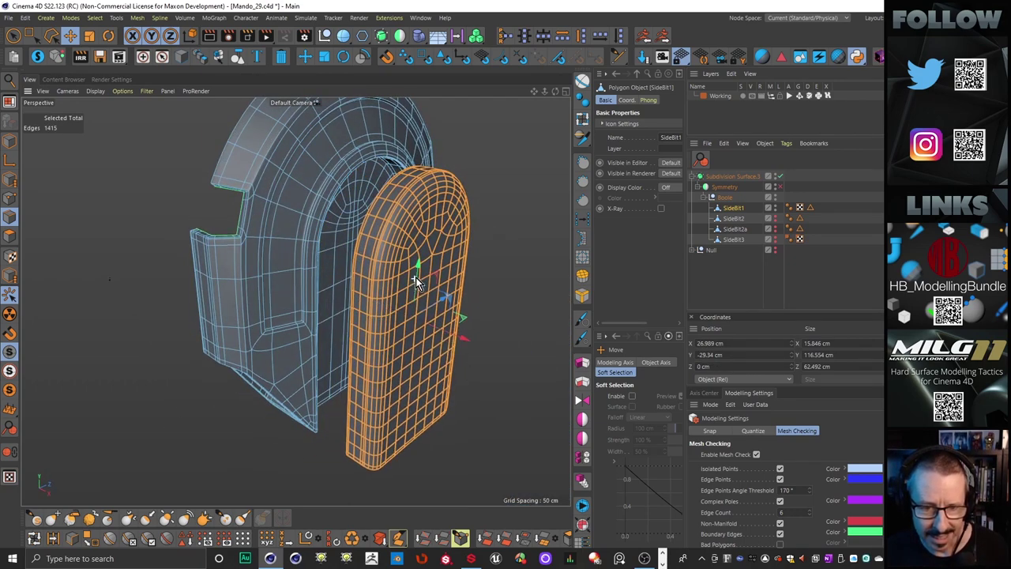
left_click_drag(416, 278, 419, 226, "alt")
key("ctrl+z")
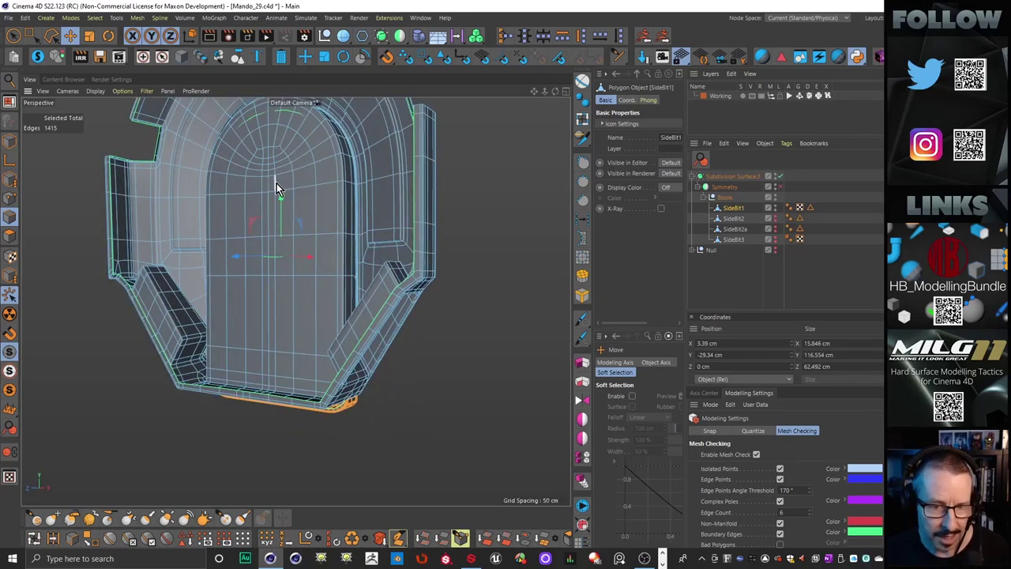
Step: Delete the polygons filling the upper arched area on SideBit1's inner side and check the resulting opening
left_click_drag(277, 186, 102, 193, "alt")
left_click_drag(317, 208, 340, 316, "alt")
left_click(13, 36)
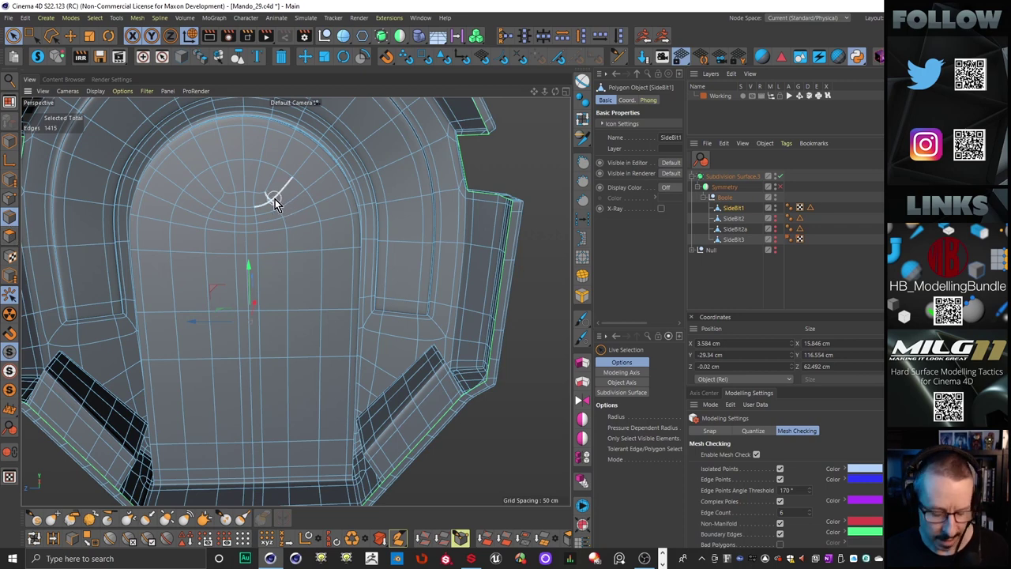
key("Return")
mouse_move(204, 207)
left_mouse_down()
mouse_move(244, 181)
mouse_move(297, 230)
mouse_move(300, 323)
mouse_move(246, 343)
mouse_move(197, 287)
mouse_move(251, 236)
mouse_move(252, 219)
mouse_move(260, 264)
mouse_move(228, 276)
mouse_move(241, 273)
left_mouse_up()
key("Delete")
left_click_drag(326, 210, 390, 230, "alt")
right_click_drag(558, 226, 475, 293, "alt")
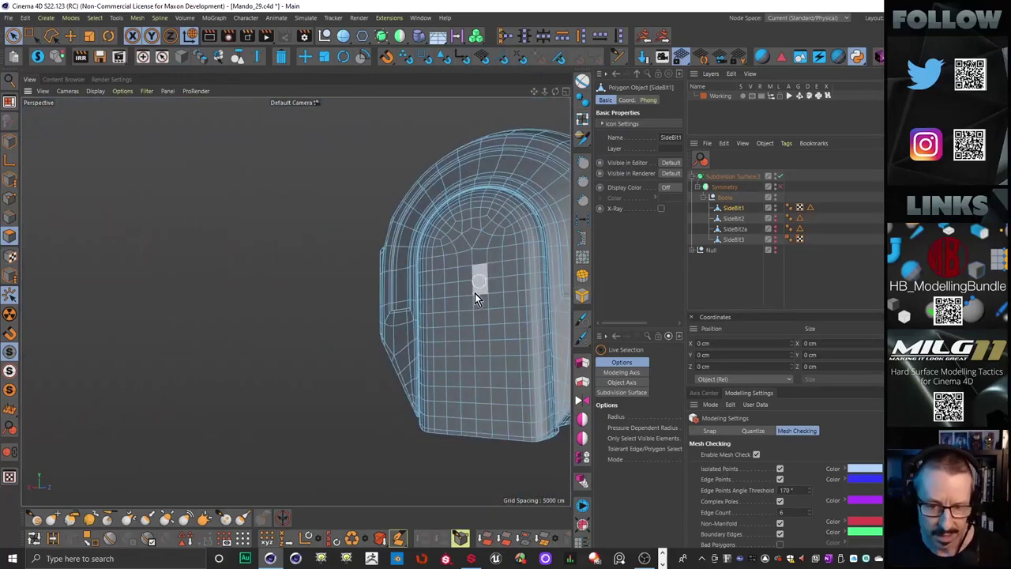
left_click_drag(475, 293, 396, 273, "alt")
middle_click_drag(440, 334, 456, 334, "alt")
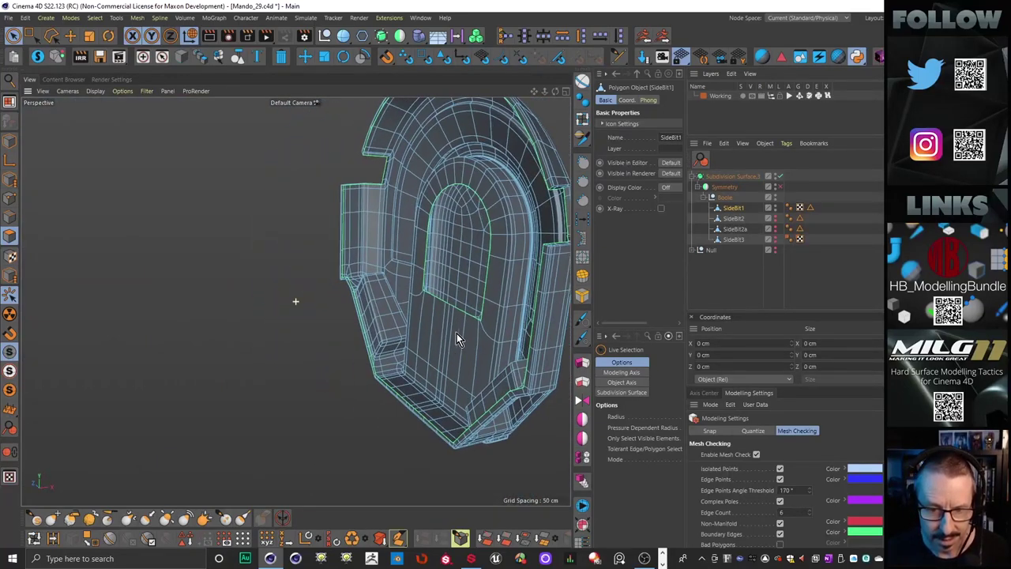
left_click_drag(457, 333, 245, 211, "alt")
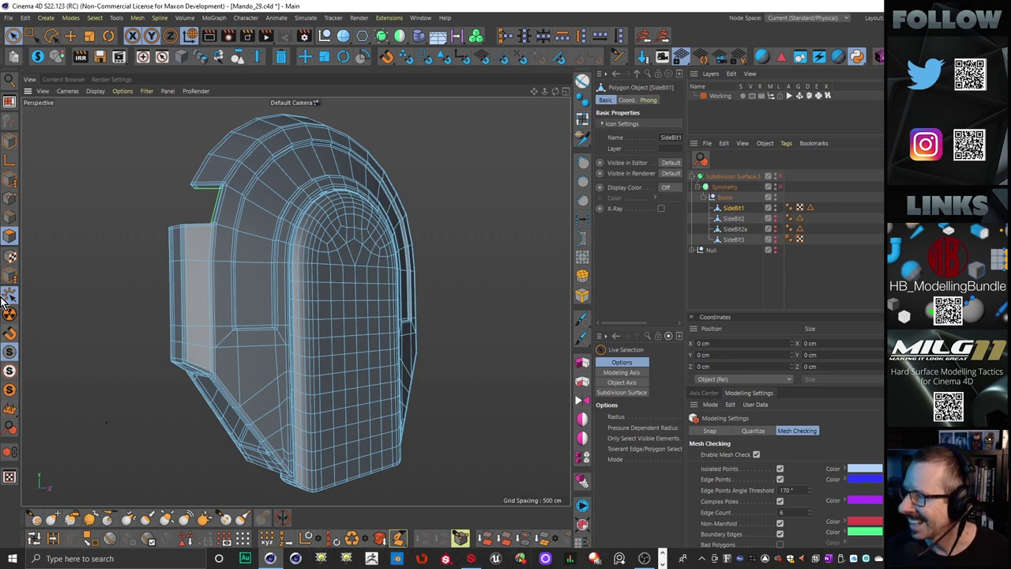
Step: Turn on the Symmetry generator and show the hidden SideBit2, SideBit2a and SideBit3 parts
left_click_drag(310, 213, 308, 261, "alt")
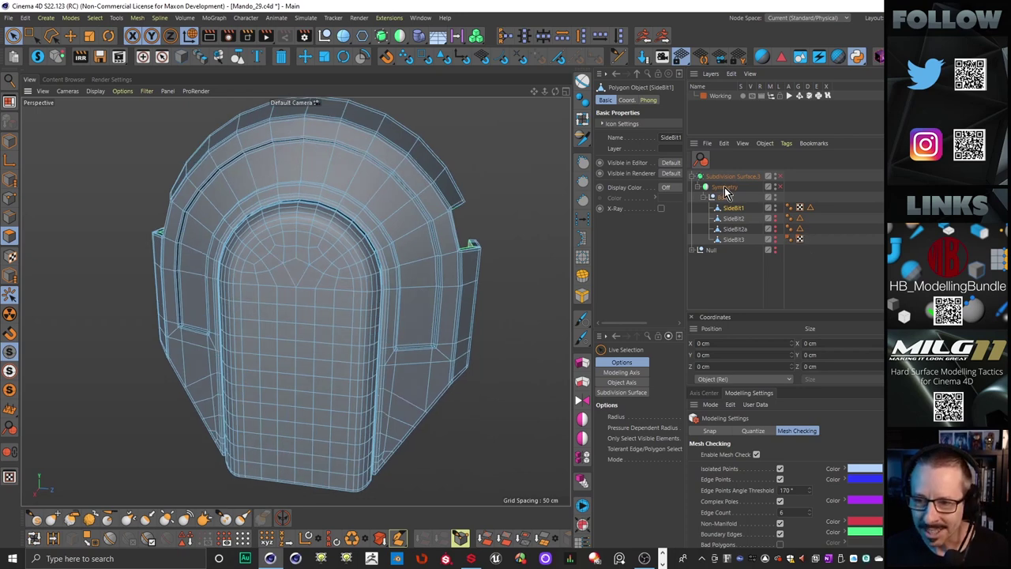
left_click(780, 187)
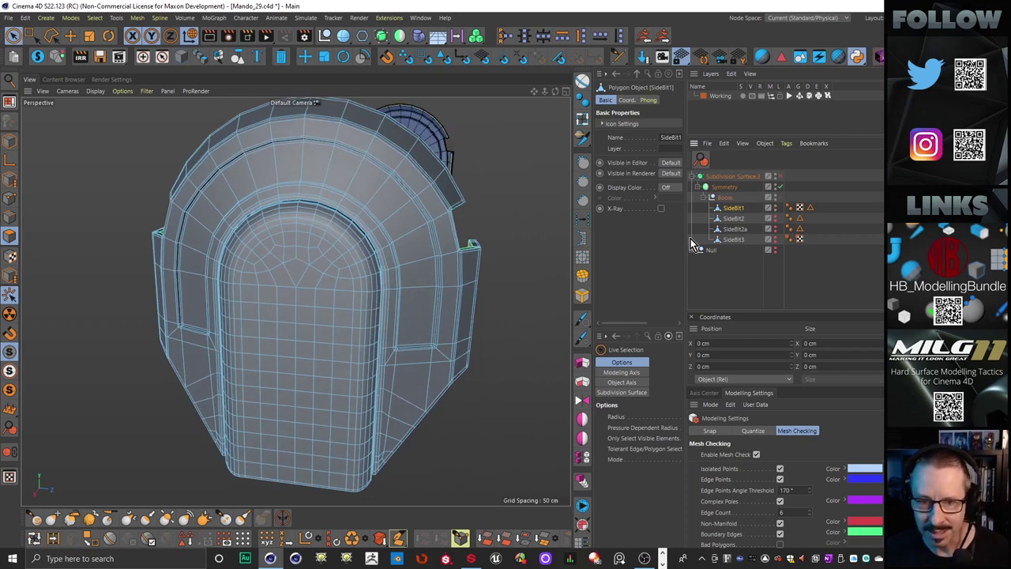
left_click_drag(537, 250, 228, 146, "alt")
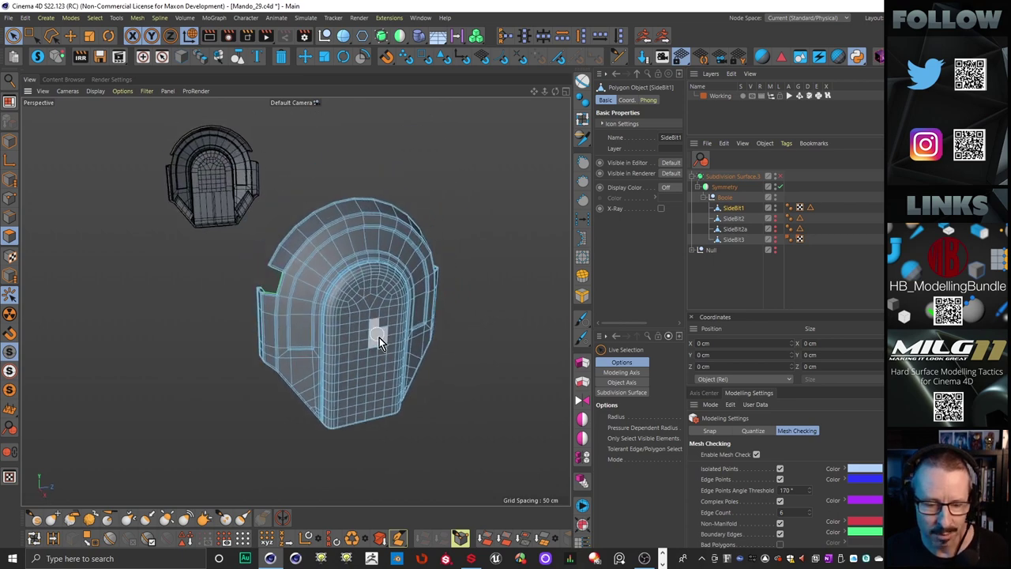
left_click_drag(420, 268, 373, 260, "alt")
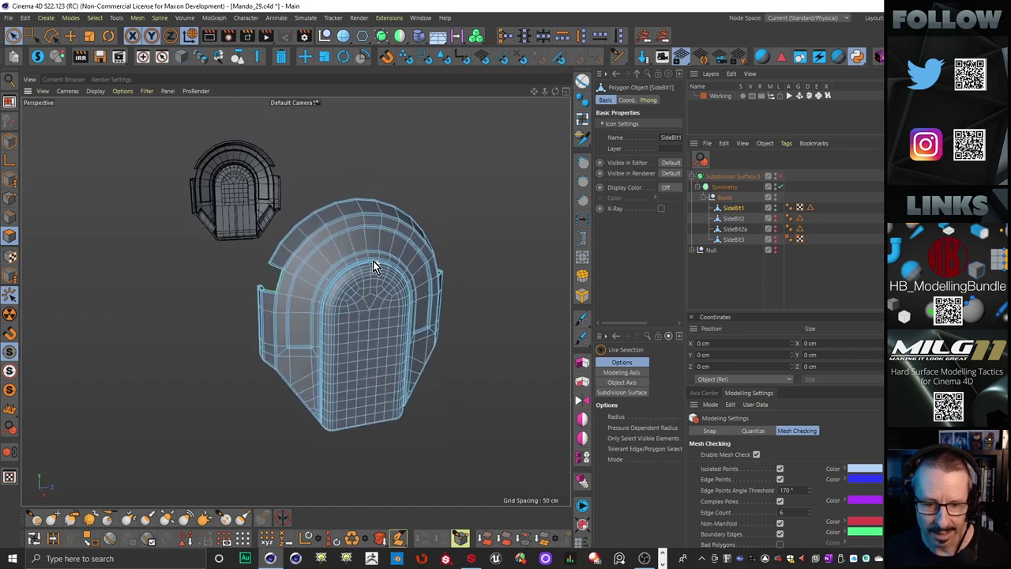
left_click(775, 239)
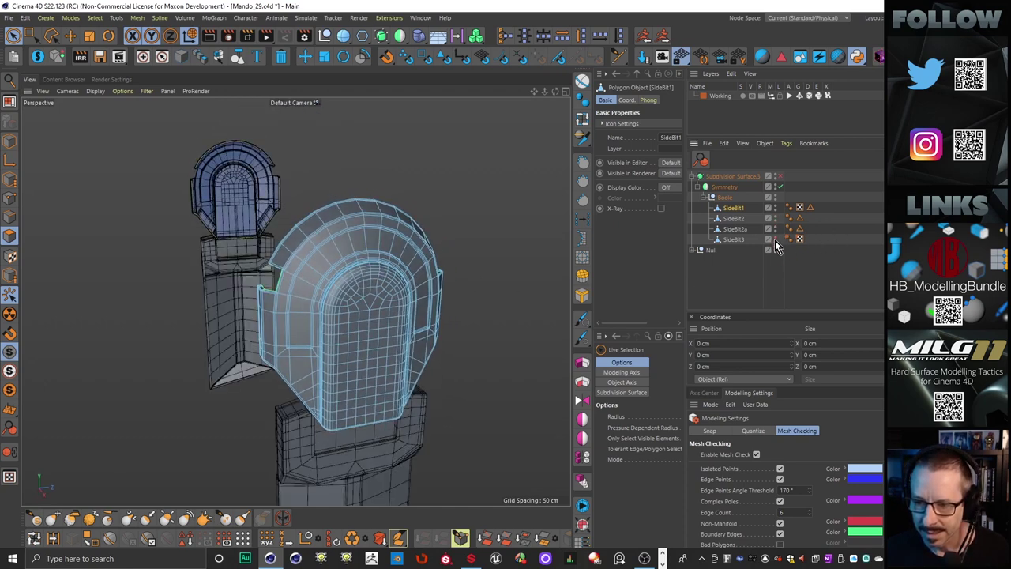
left_click(775, 240, "alt")
right_click_drag(397, 269, 350, 289, "alt")
middle_click_drag(350, 289, 350, 253, "alt")
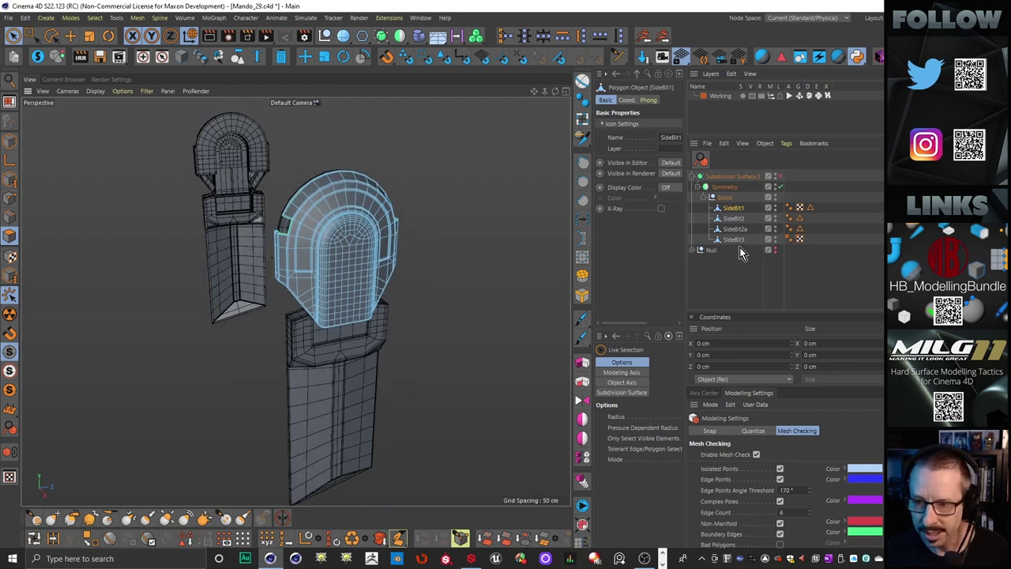
Step: Collapse the Boole group and duplicate the Symmetry generator together with its contents
left_click(727, 188)
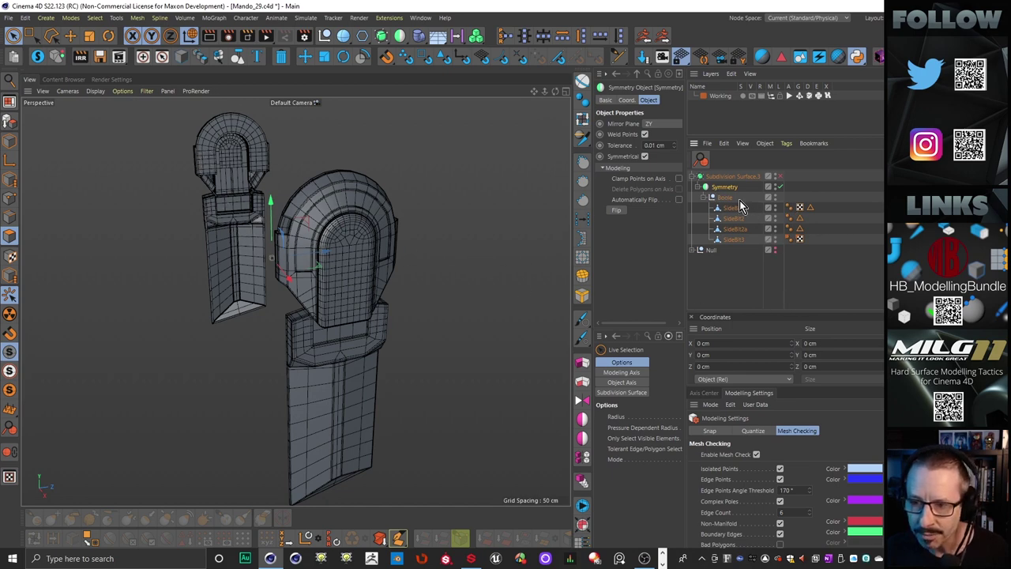
left_click(703, 197)
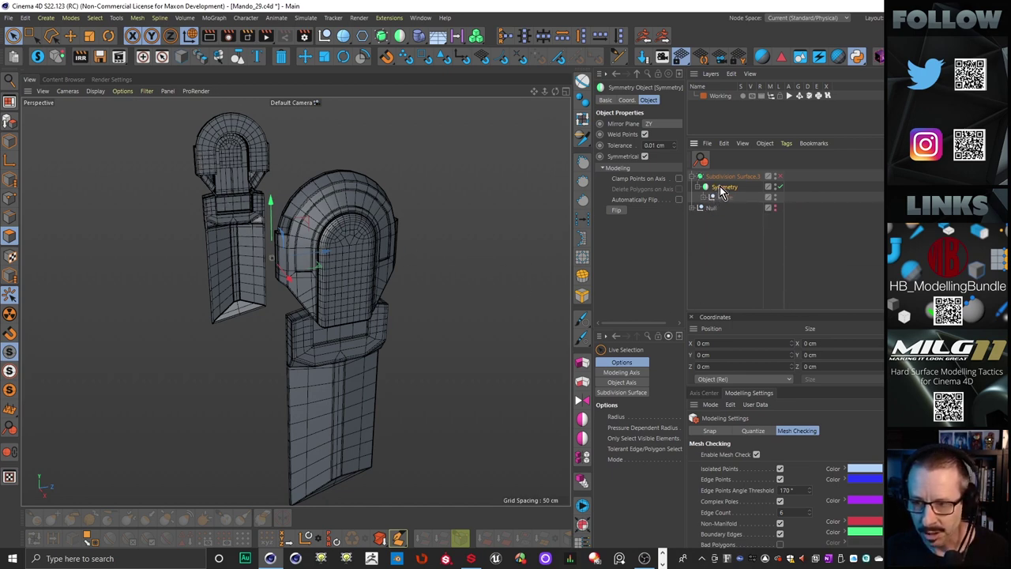
left_click_drag(721, 188, 722, 191, "ctrl")
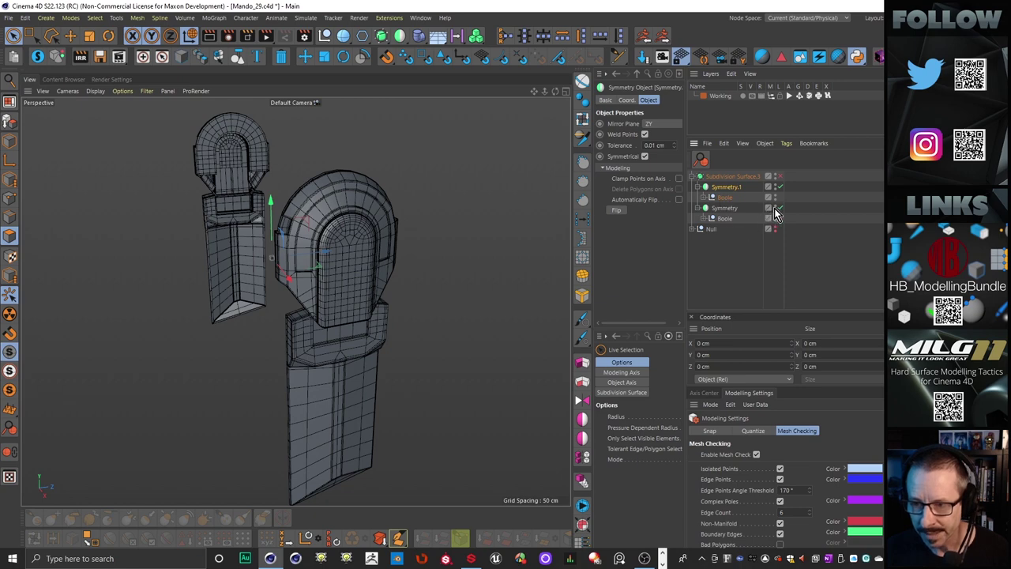
Step: Try making the original Symmetry editable, look at its SideBit1 mesh, and undo the conversion
left_click(724, 209)
key("c")
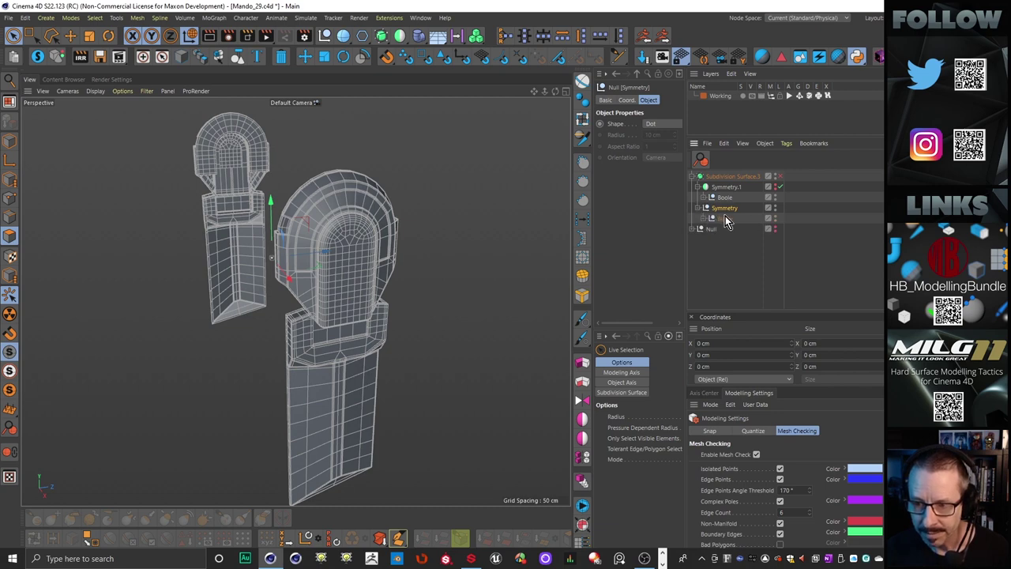
left_click(708, 218)
left_click(728, 229)
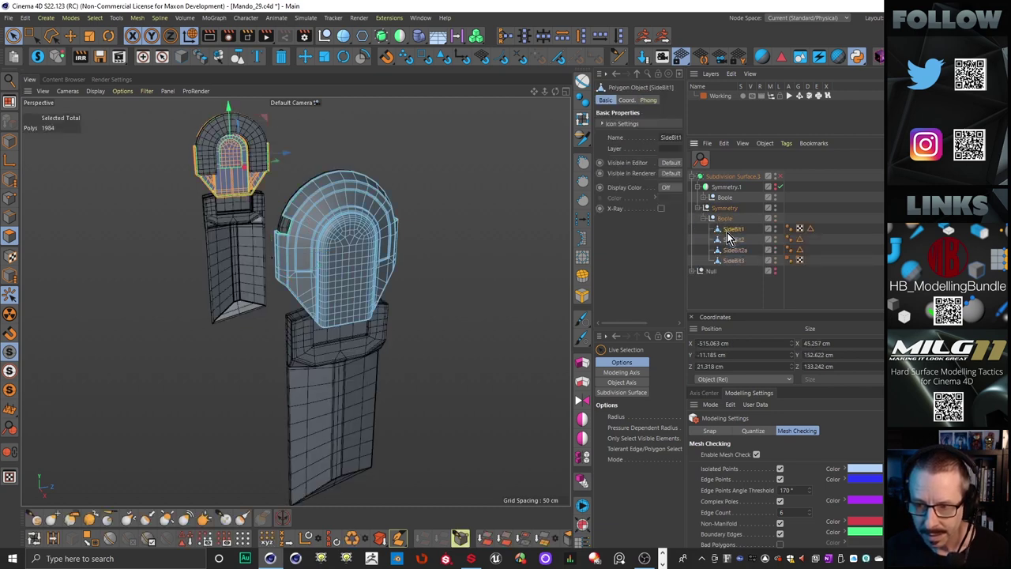
middle_click_drag(302, 281, 313, 297, "alt")
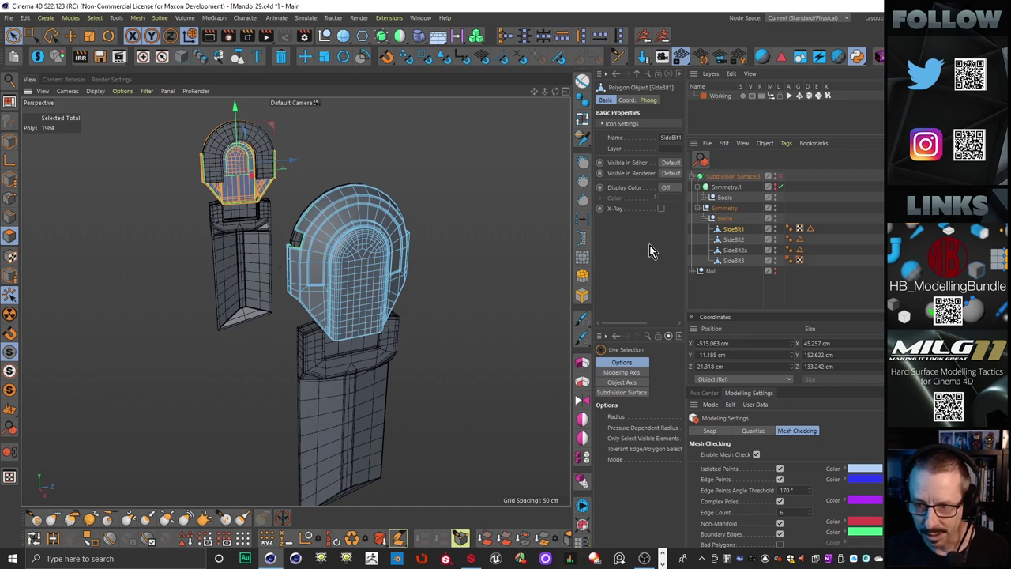
key("ctrl+z")
key("ctrl+z")
key("ctrl+z")
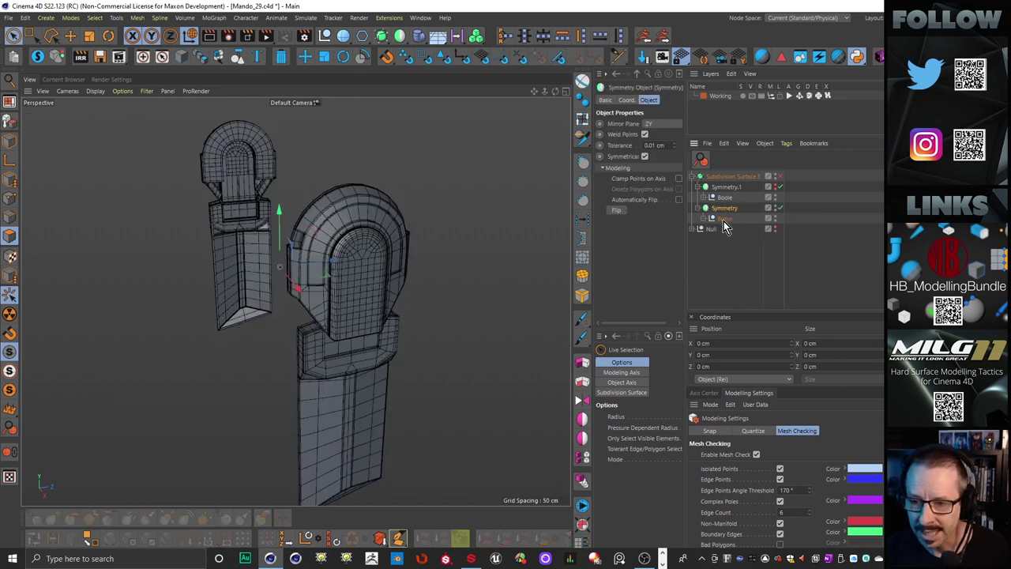
Step: Take the Boole group out of the original Symmetry, delete the empty generator, and switch visibility from that group to Symmetry.1
left_click_drag(724, 220, 728, 209)
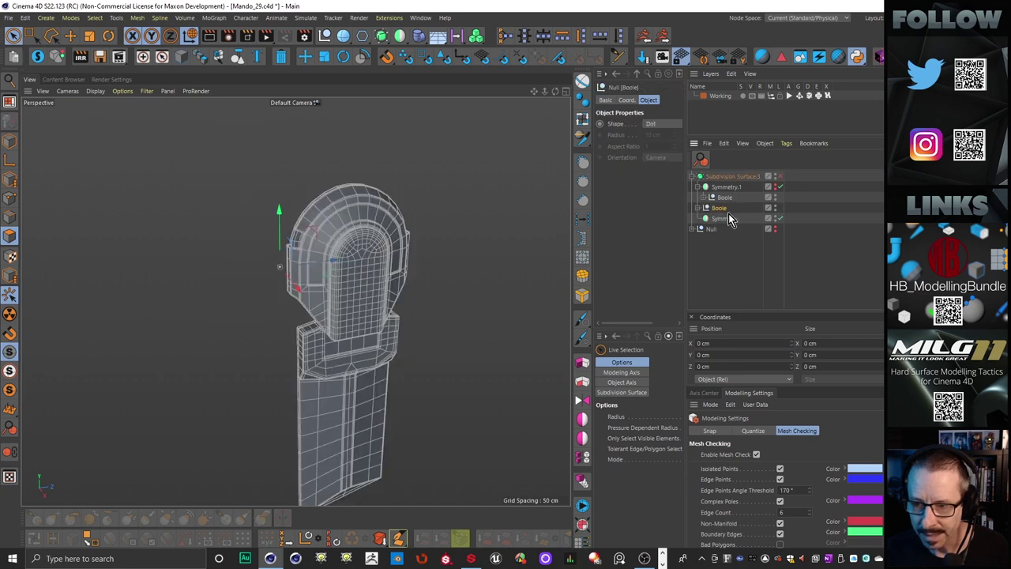
left_click(726, 219)
key("Delete")
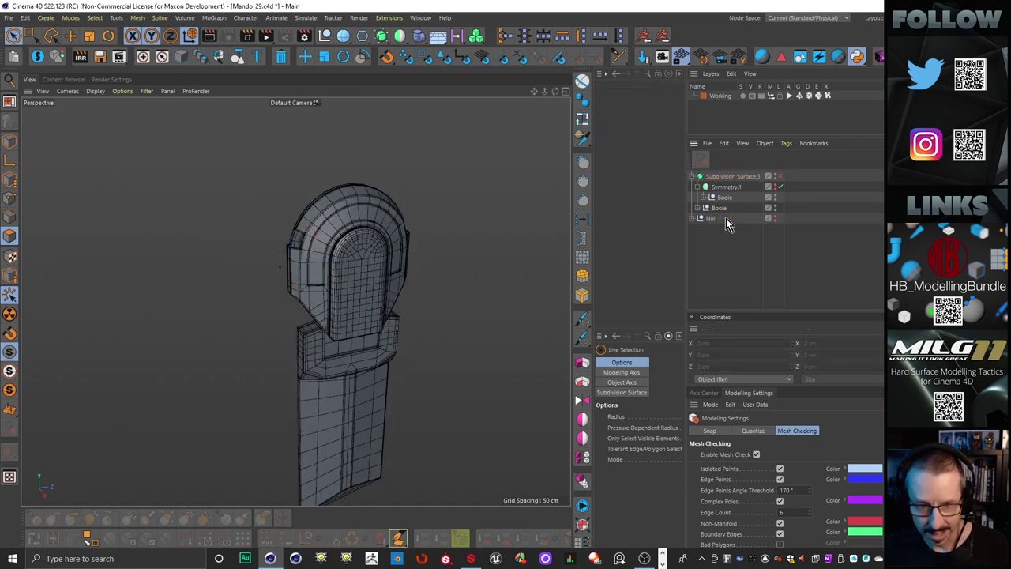
double_click(776, 208, "alt")
left_click(776, 188, "alt")
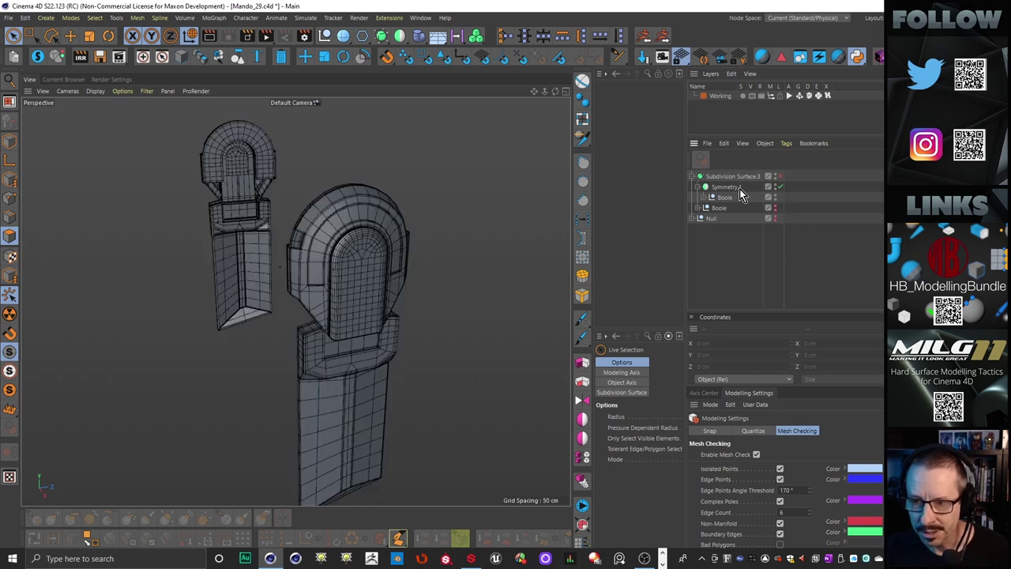
Step: Flip Symmetry.1 to the opposite side and extract its Boole group, deleting the empty generator
left_click(727, 188)
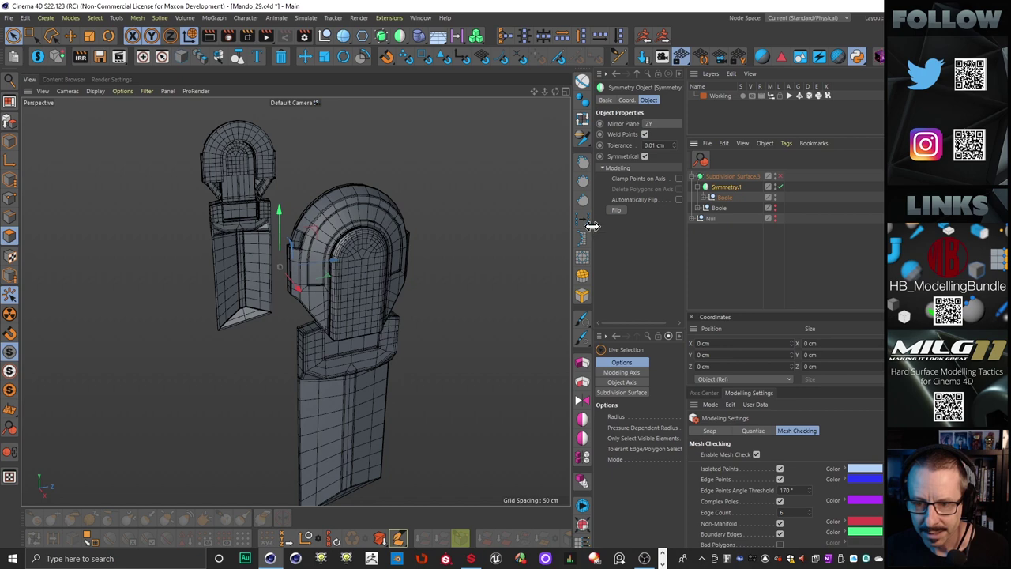
left_click_drag(594, 234, 521, 232)
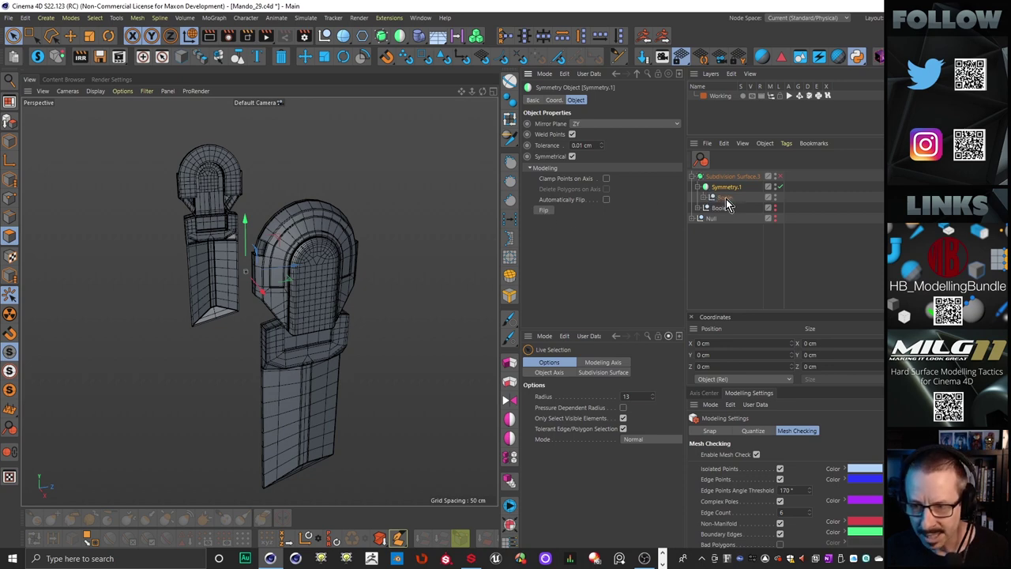
left_click_drag(727, 198, 726, 205)
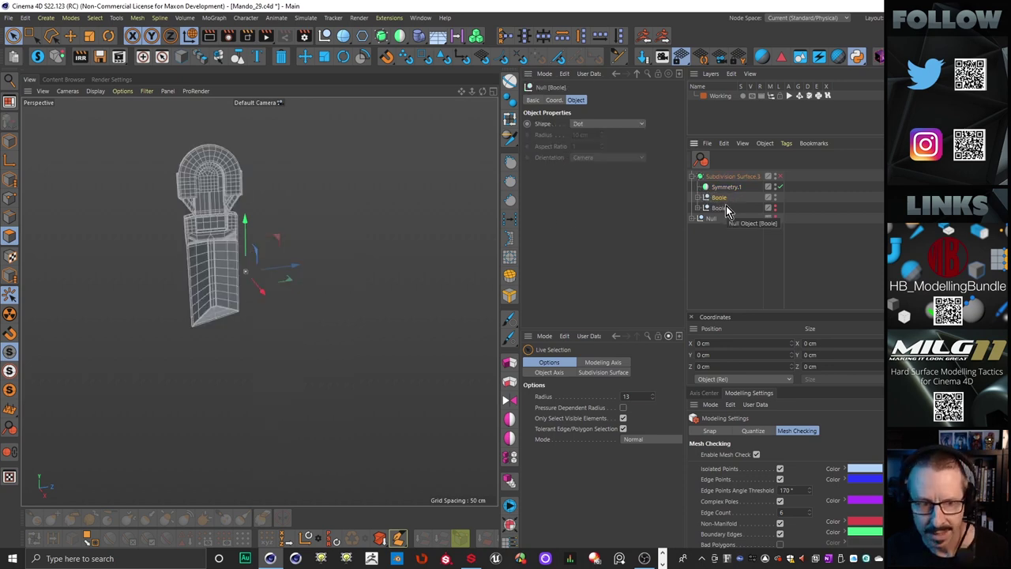
left_click(726, 187)
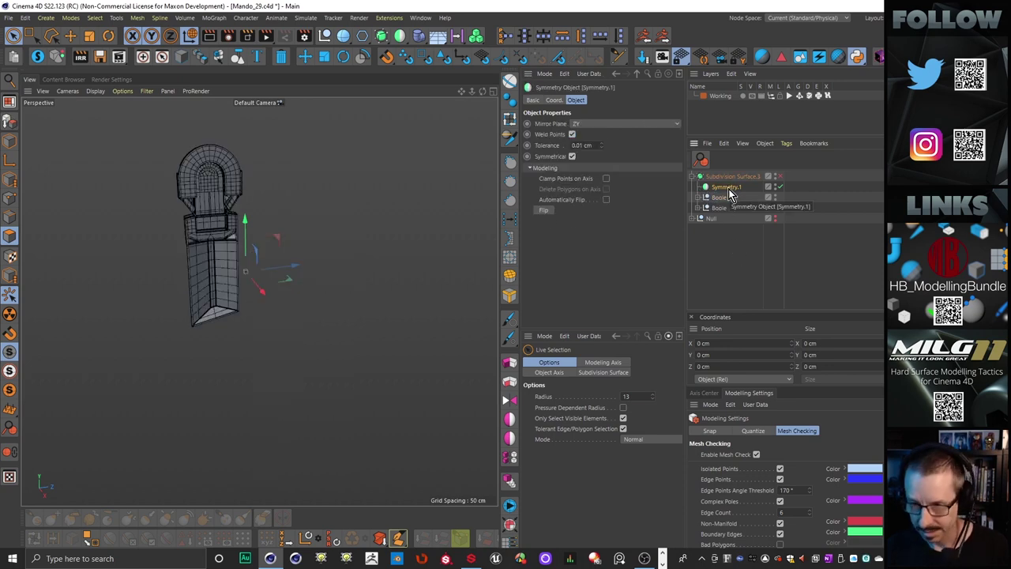
key("Delete")
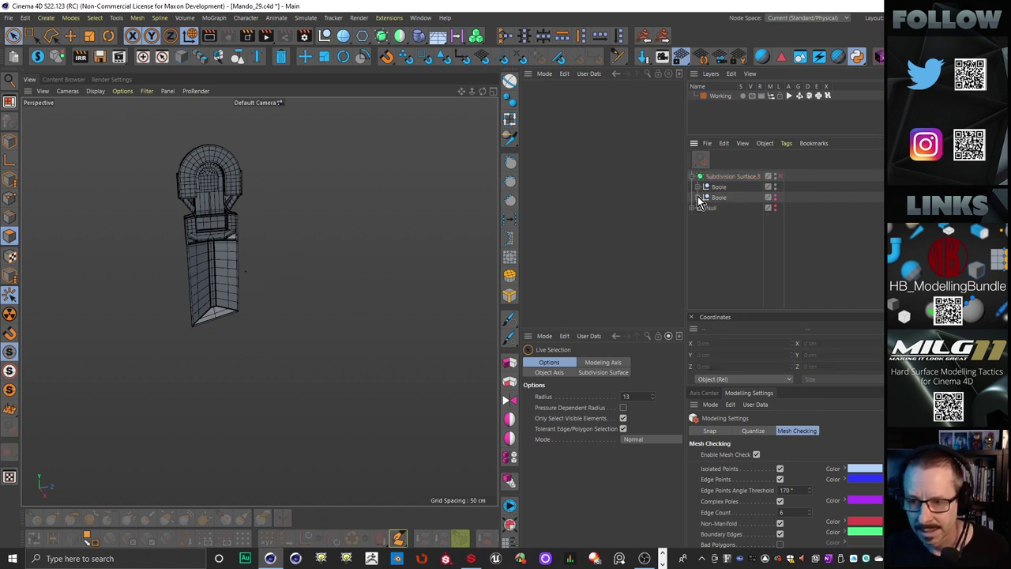
Step: Expand both Boole groups and show the lower one, checking which side of the model each group occupies
left_click(697, 197)
left_click(697, 187)
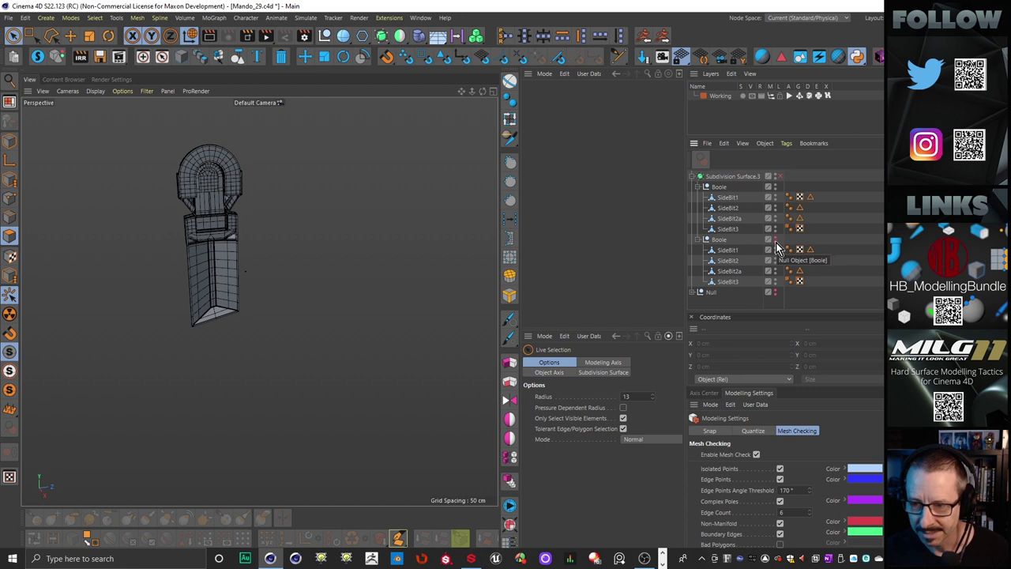
left_click(719, 241)
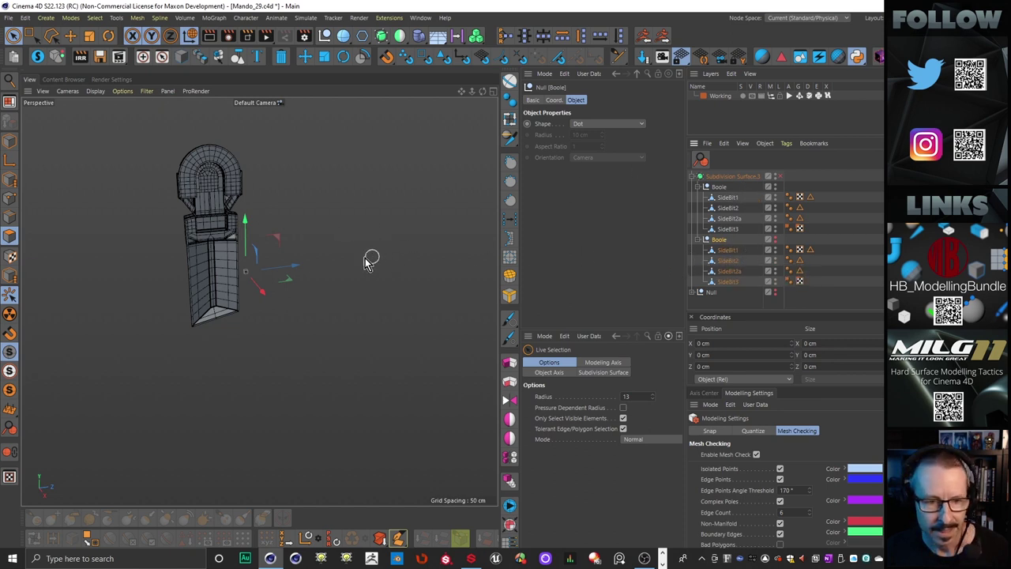
scroll(323, 259, "down", 3)
left_click_drag(266, 251, 103, 263, "alt")
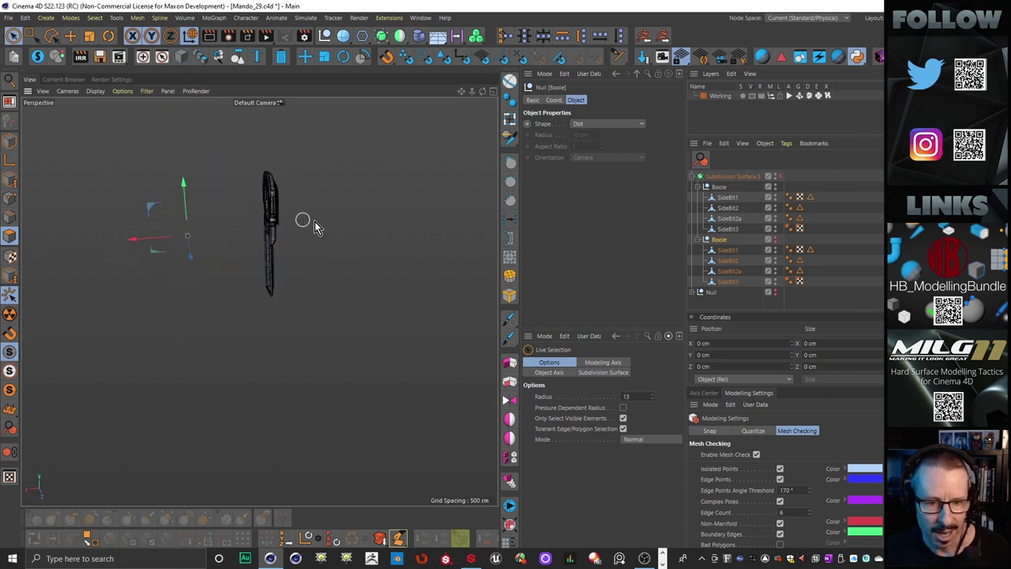
left_click(775, 238)
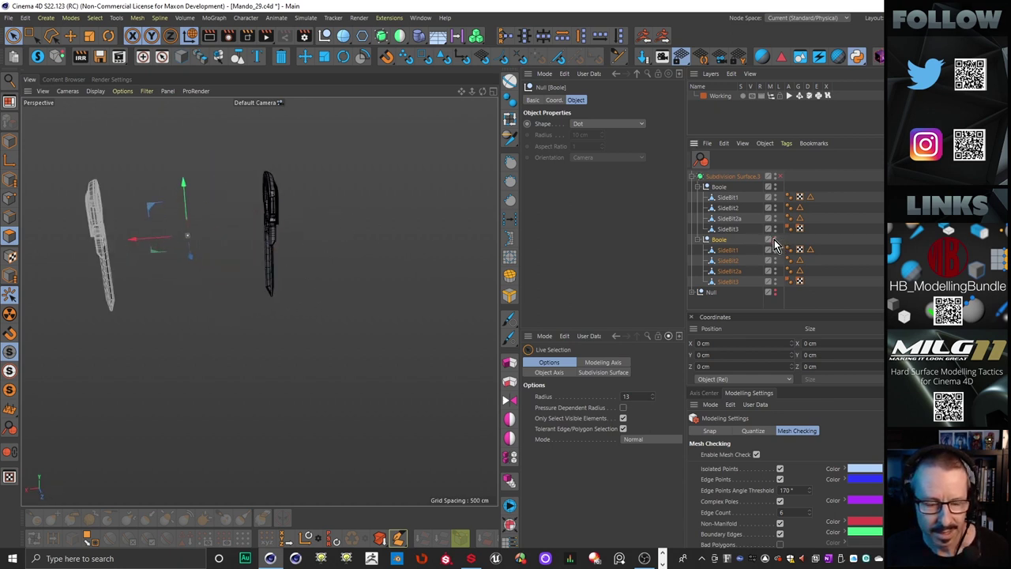
left_click_drag(277, 236, 428, 237, "alt")
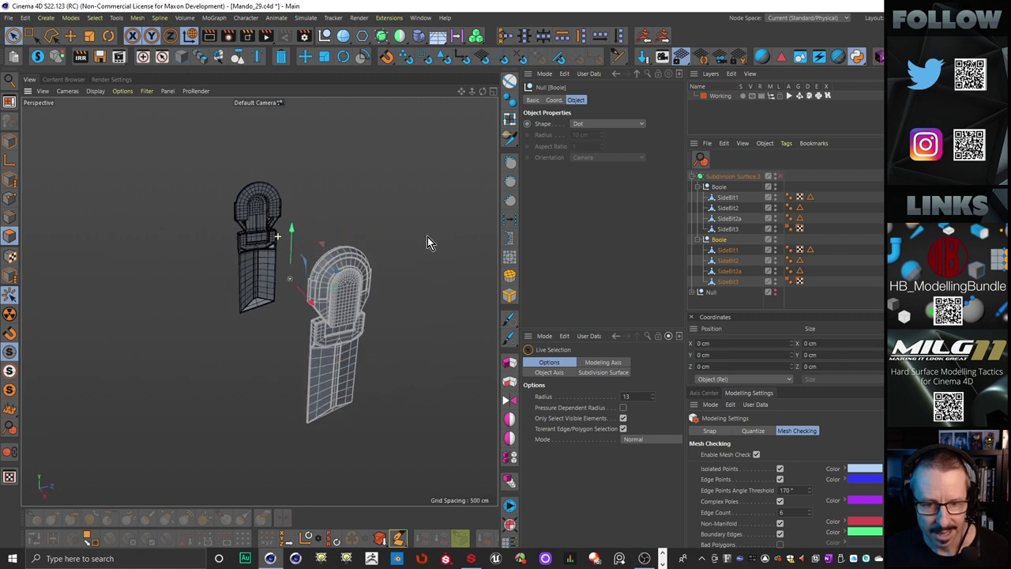
left_click(775, 238)
left_click(776, 238)
left_click(775, 238)
Step: Rename SideBit1 and SideBit2 in the lower Boole group as SideBit1_L and SideBit2_L
double_click(727, 251)
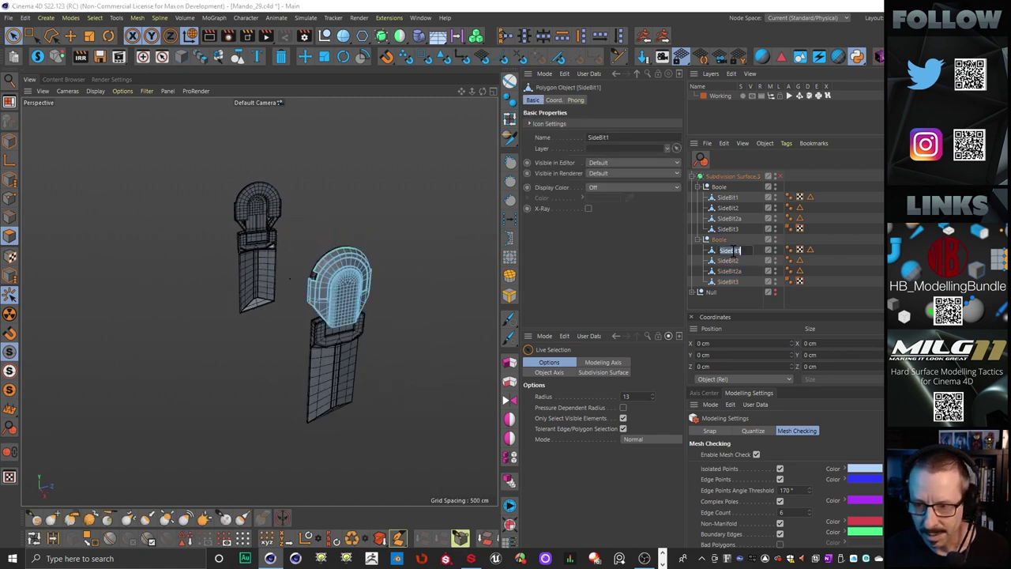
left_click(749, 249)
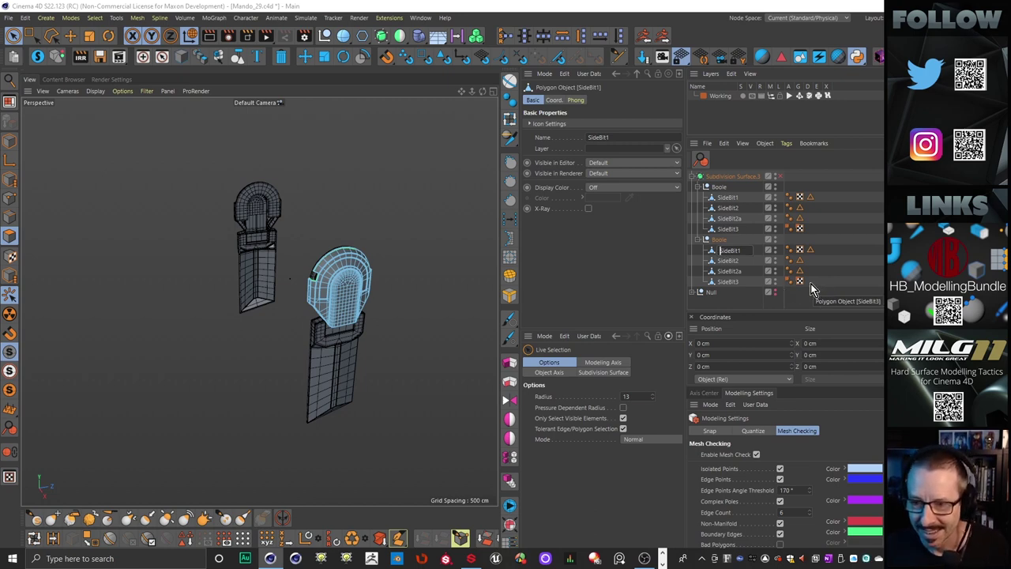
left_click(727, 264)
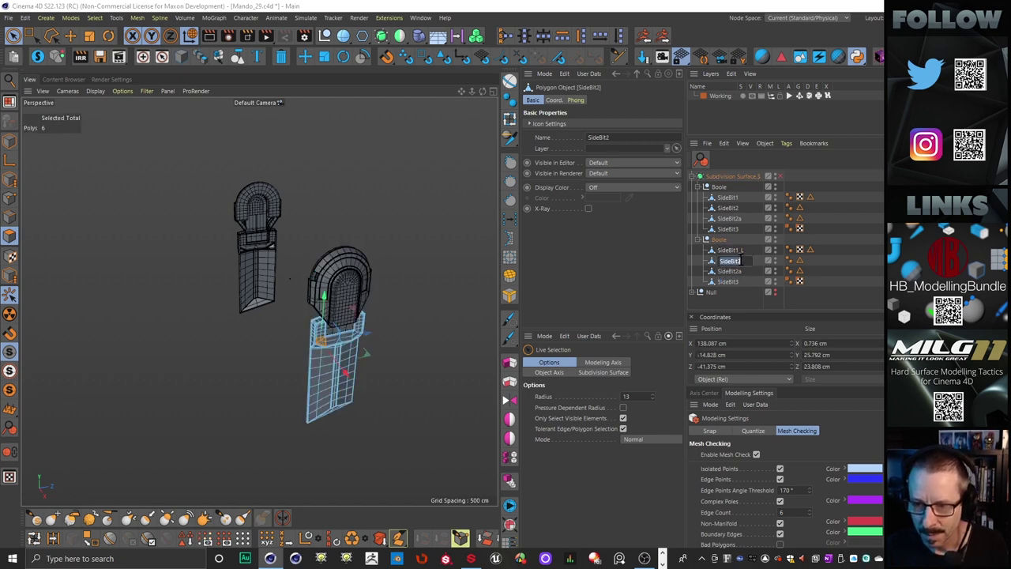
double_click(736, 261)
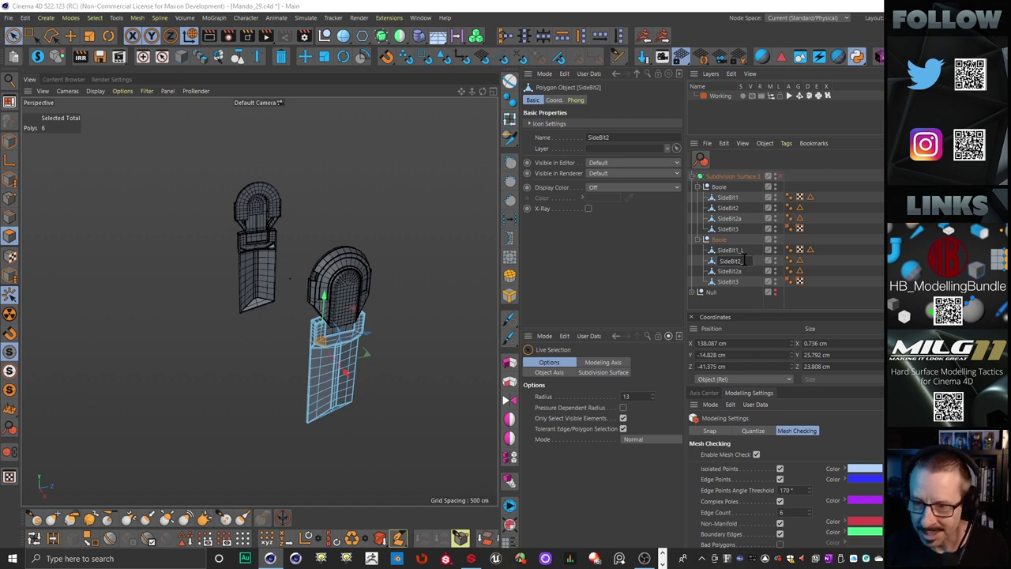
type("_L")
key("Return")
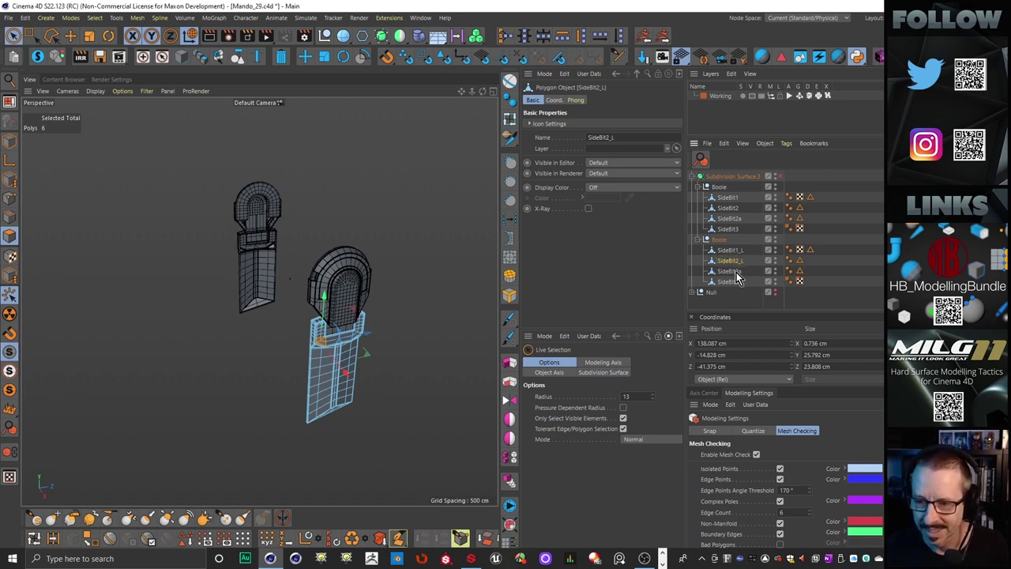
Step: Rename SideBit2a and SideBit3 in the lower Boole group as SideBit2a_L and SideBit3_L
left_click(747, 273)
double_click(747, 272)
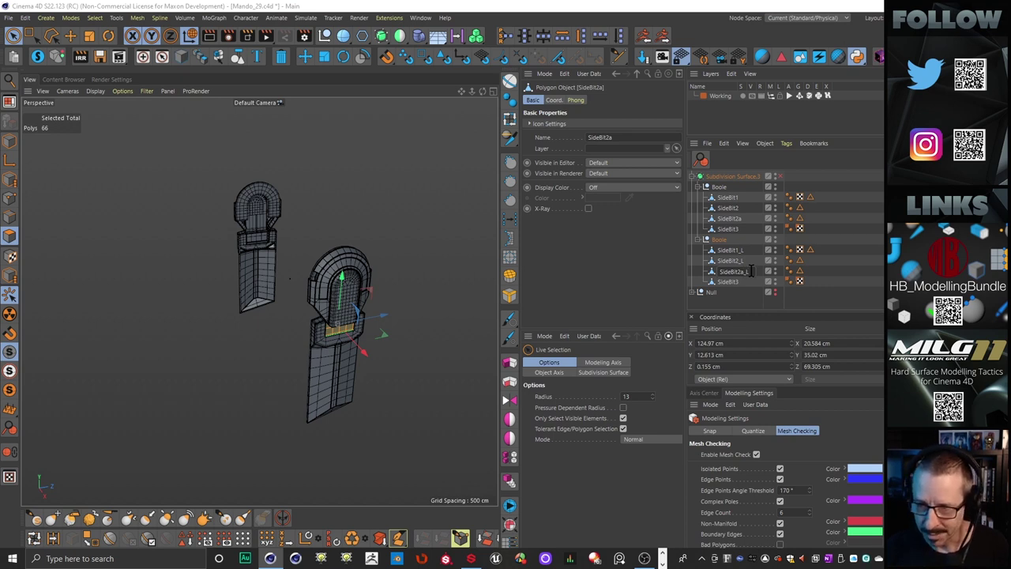
type("_L")
key("Return")
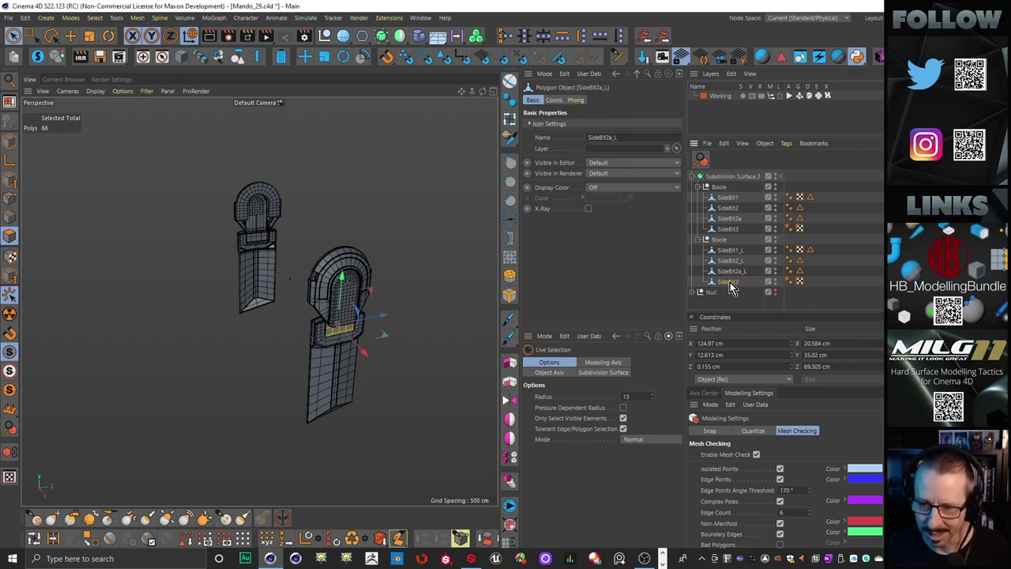
left_click(733, 283)
double_click(735, 283)
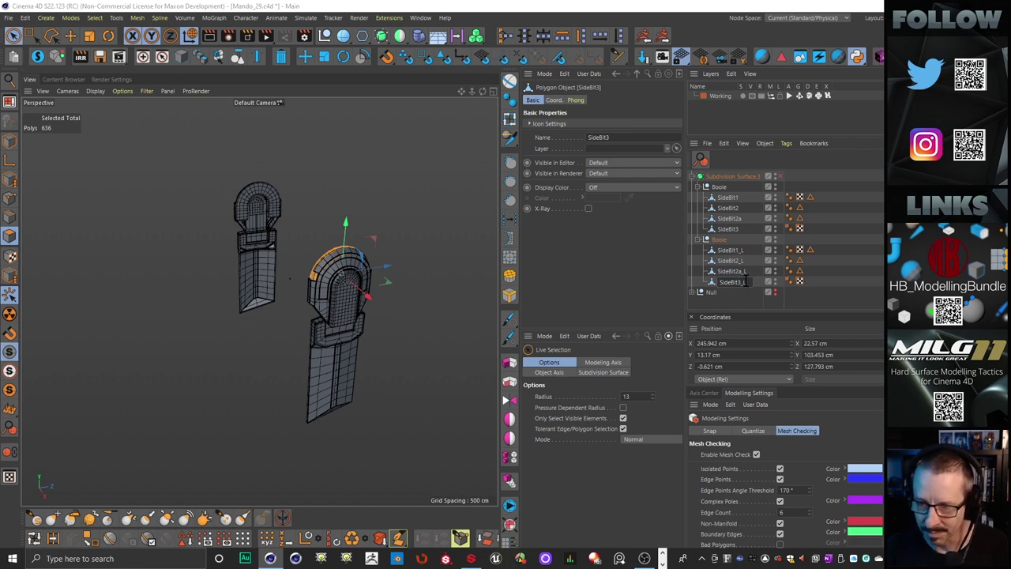
type("_L")
key("Return")
Step: Rename SideBit3 in the upper Boole group as SideBit3_L
double_click(731, 229)
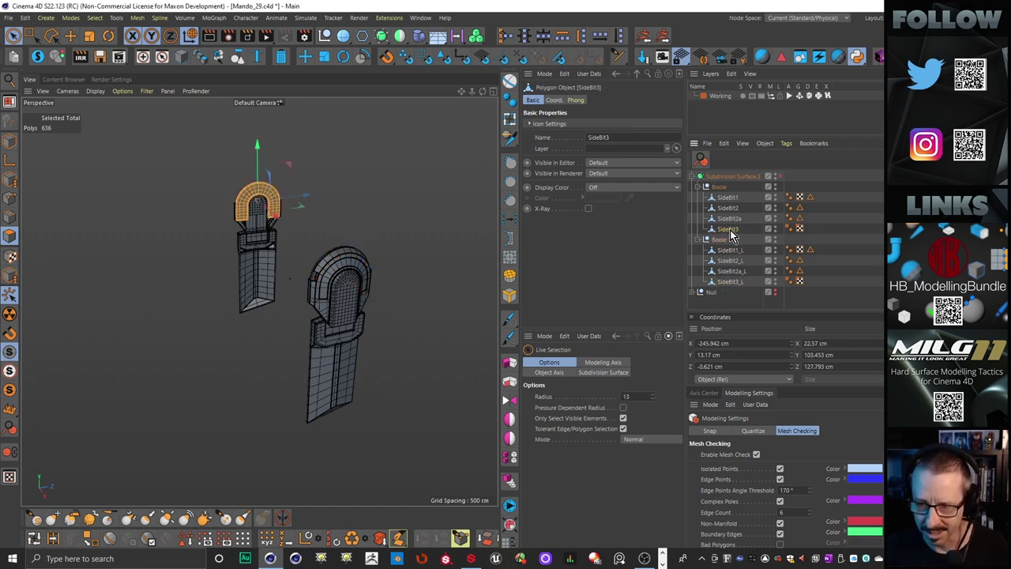
left_click(744, 229)
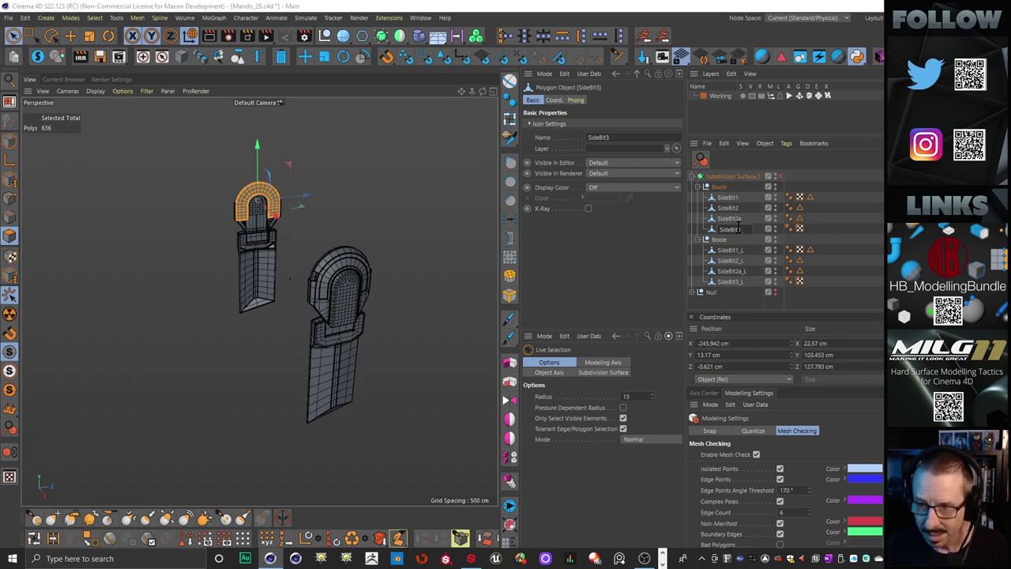
key("Return")
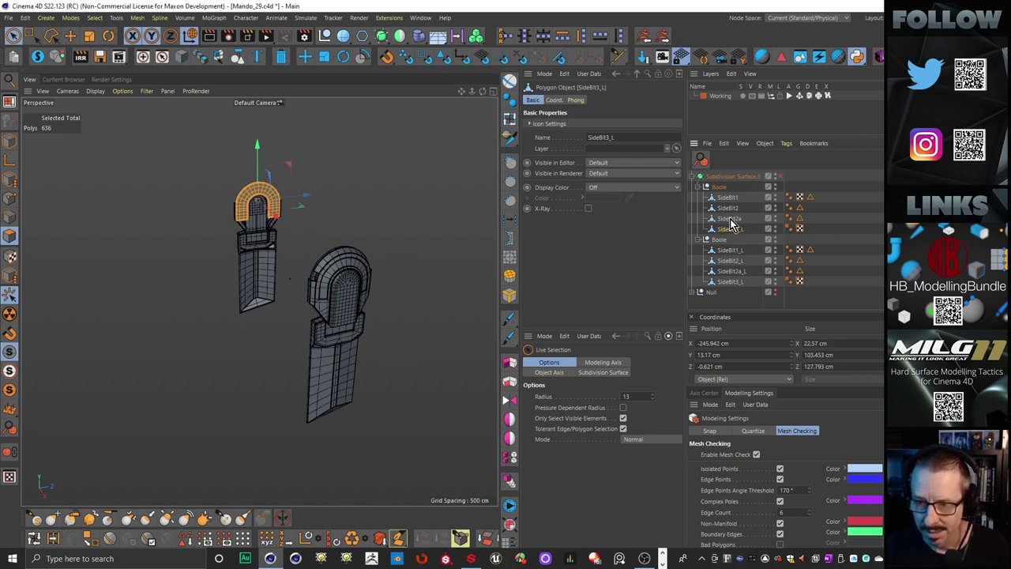
Step: Rename SideBit2a and the mislabelled SideBit3_L in the upper Boole group as SideBit2a_R and SideBit3_R
double_click(734, 218)
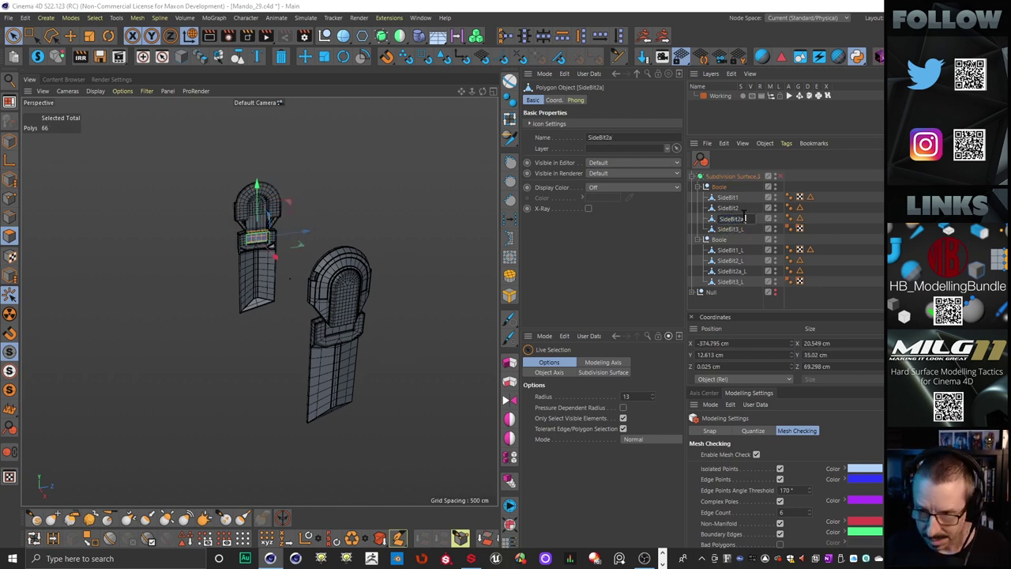
type("_L")
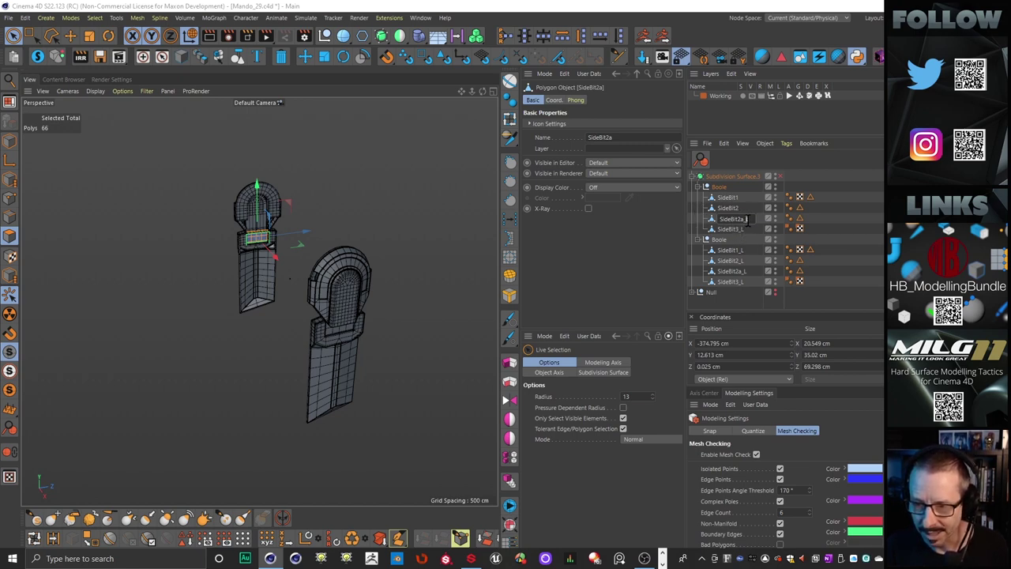
type("R")
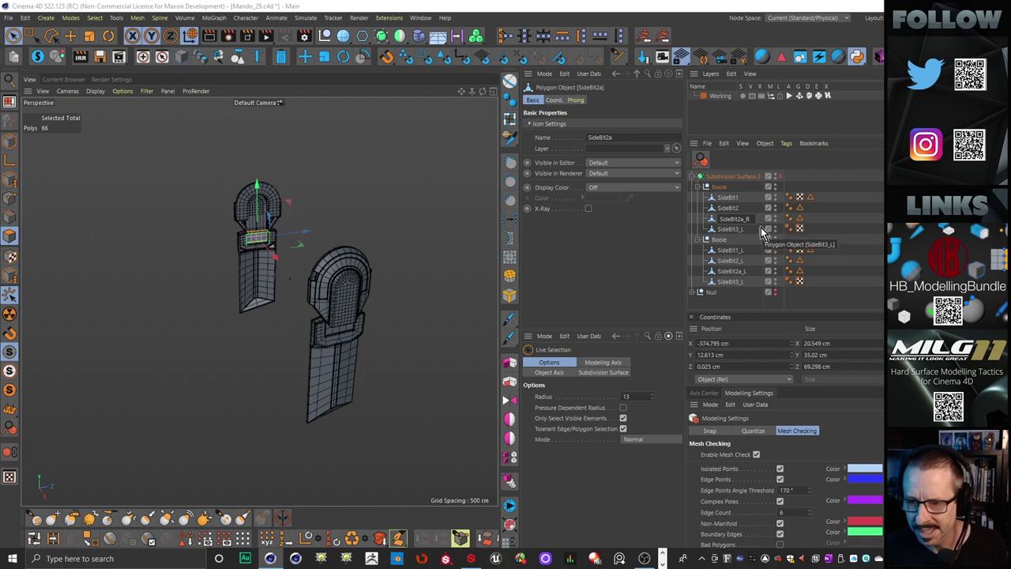
double_click(741, 230)
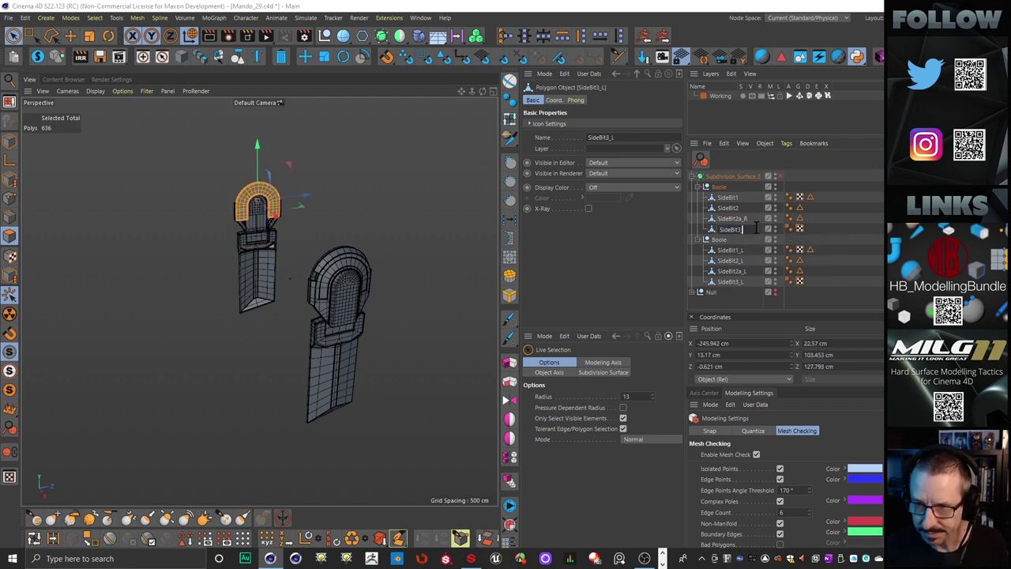
type("R")
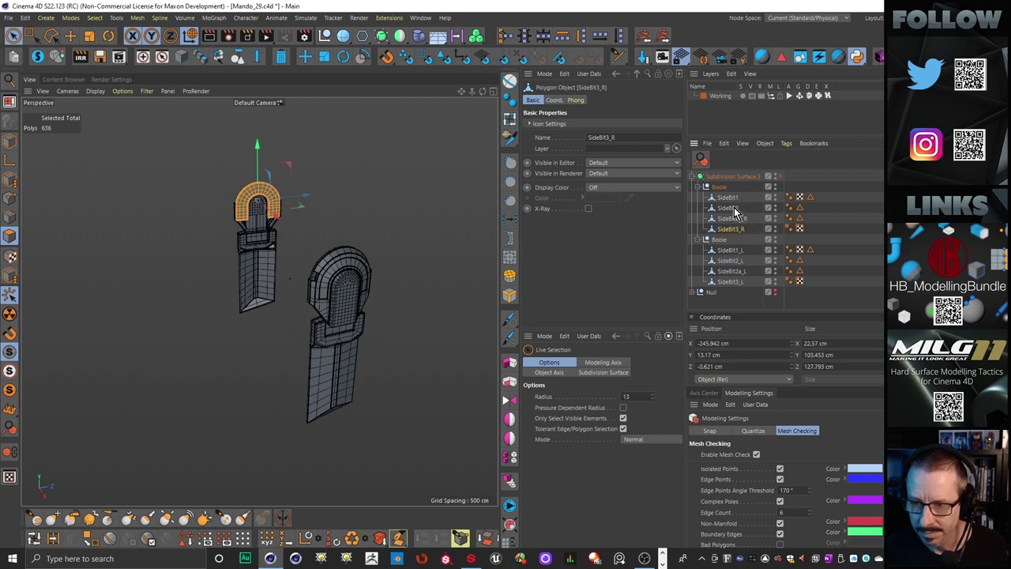
Step: Rename SideBit2 and SideBit1 in the upper Boole group as SideBit2_R and SideBit1_R
left_click(744, 208)
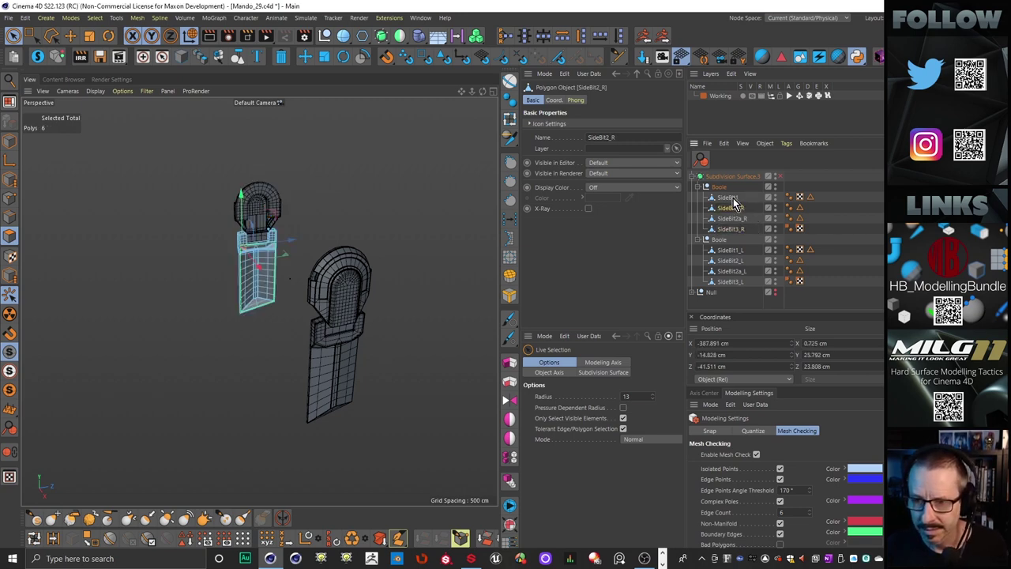
left_click(728, 198)
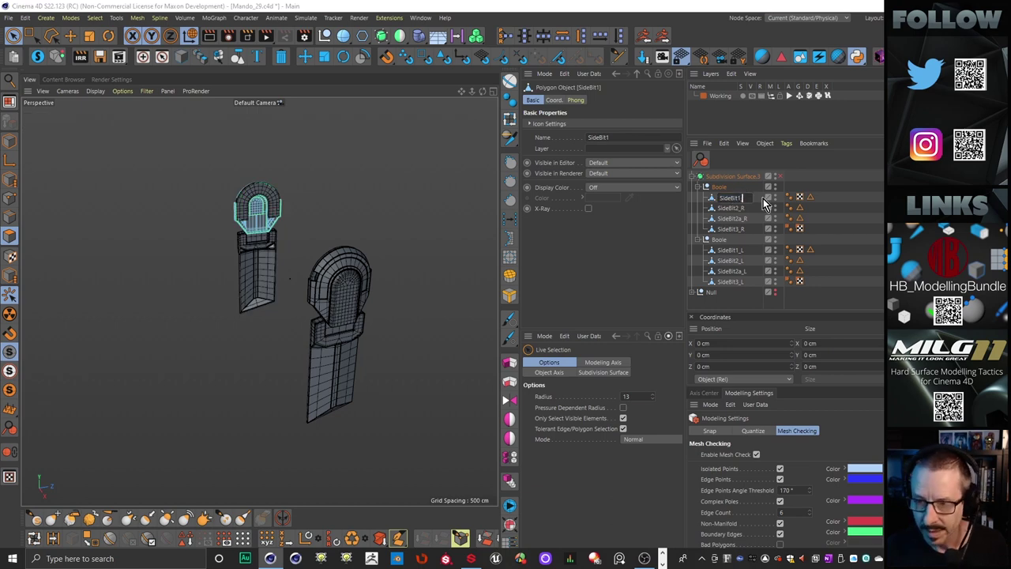
key("Return")
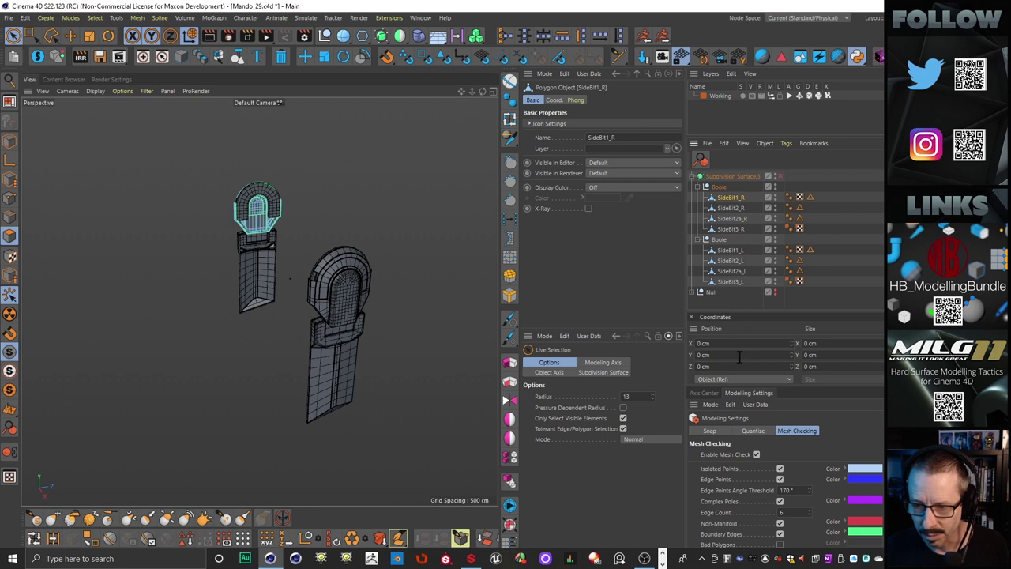
Step: Expand the Null holding the helmet parts and move the four _L side pieces from the lower Boole group into it
left_click(693, 292)
scroll(727, 267, "down", 3)
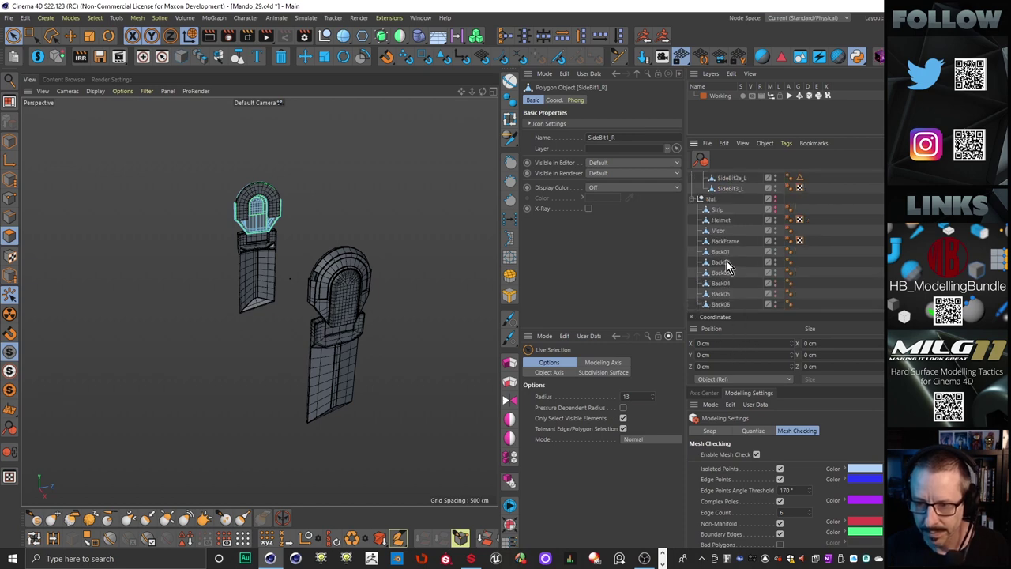
scroll(730, 202, "up", 3)
left_click(730, 220)
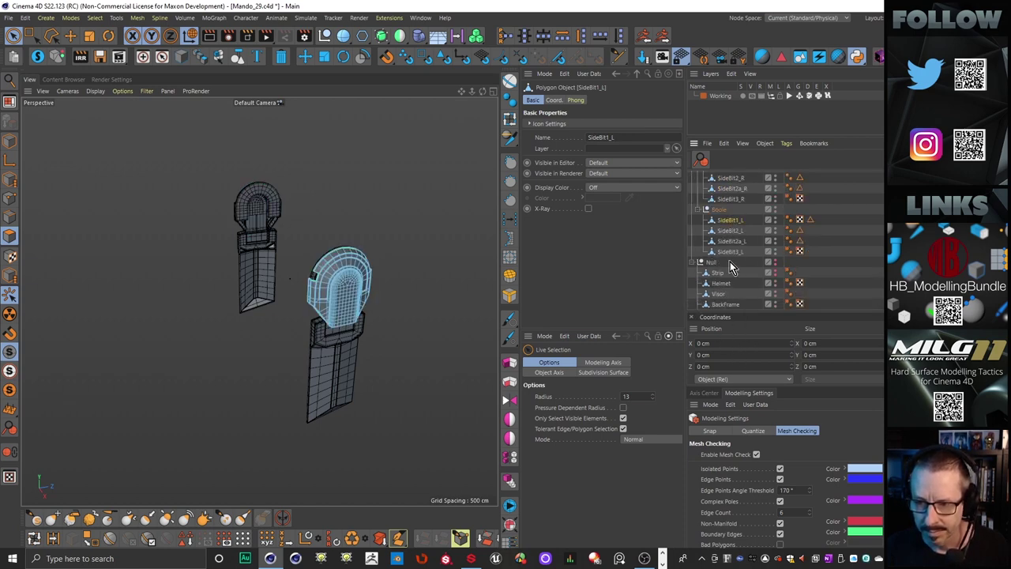
left_click(731, 252, "shift")
left_click_drag(731, 260, 734, 267)
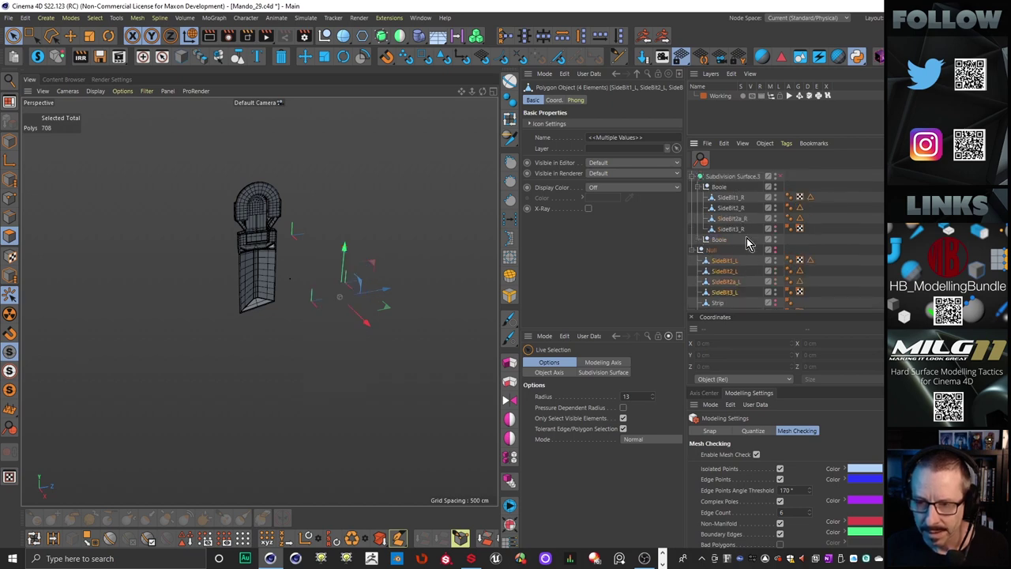
Step: Move the four _R side pieces from the upper Boole group into the Null with the other helmet parts
left_click(730, 197)
left_click(731, 229, "shift")
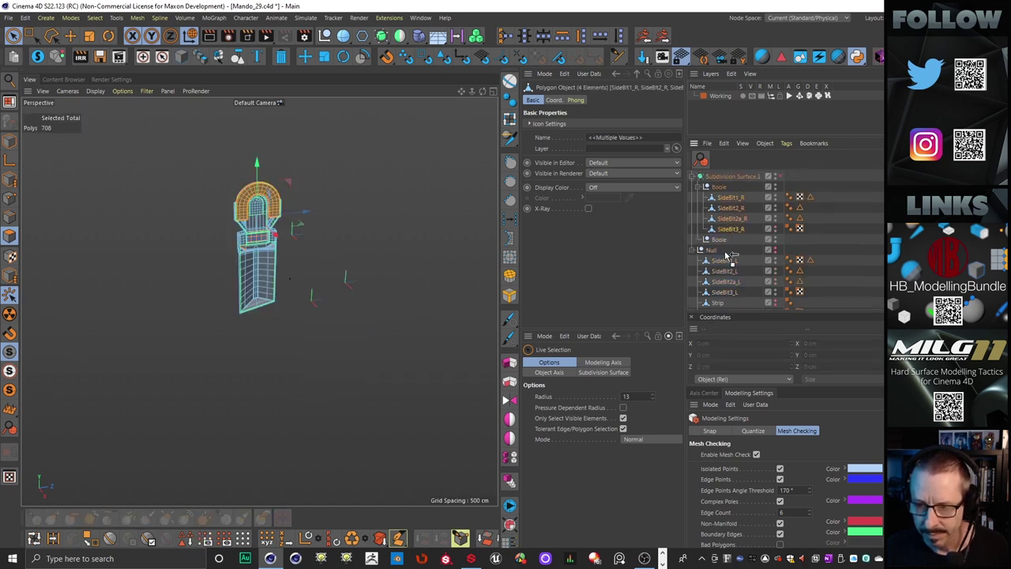
left_click_drag(725, 257, 726, 253)
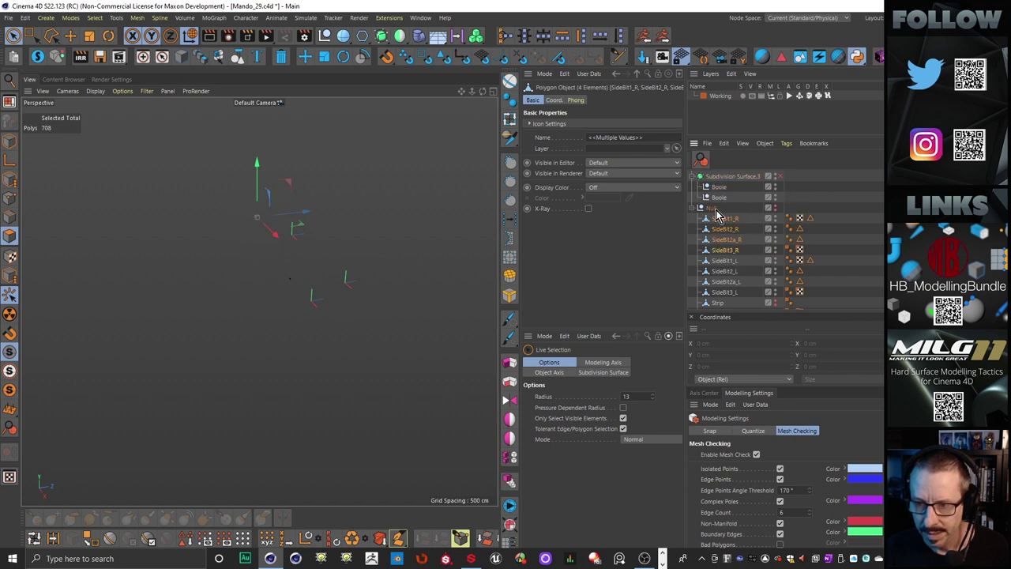
Step: Delete the two empty Boole groups and the empty Subdivision Surface.3 generator
left_click(720, 198)
left_click(719, 187, "shift")
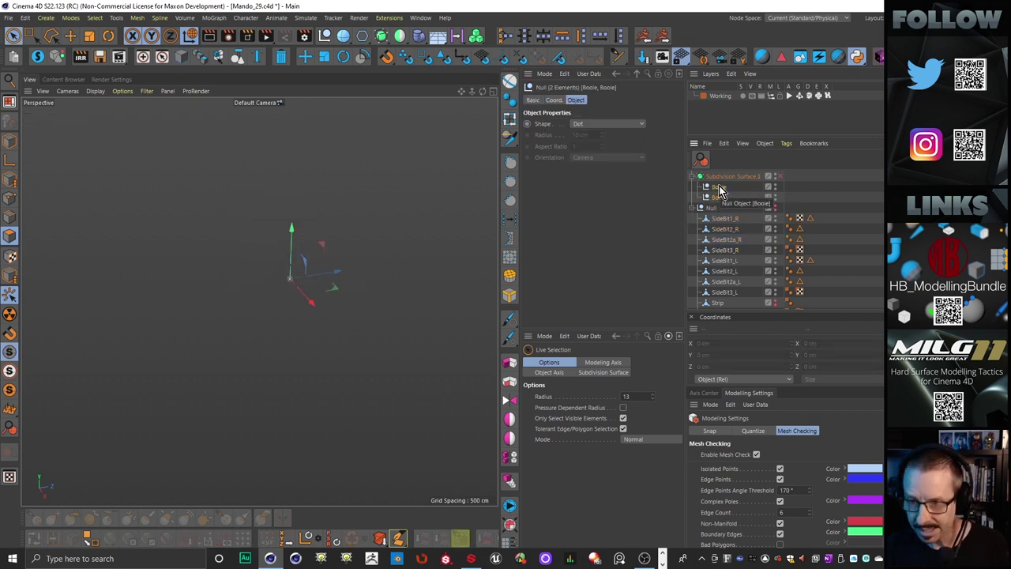
key("Delete")
left_click(721, 177)
key("Delete")
Step: Delete the edge selection and UVW tags from SideBit1_R, SideBit2_R, SideBit3_R and SideBit1_L
scroll(736, 231, "down", 2)
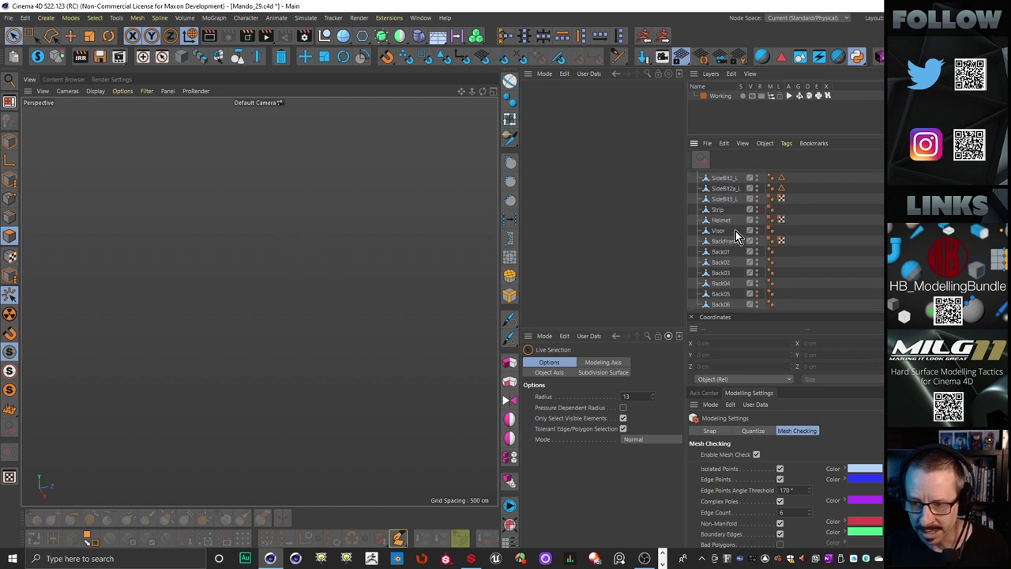
scroll(735, 229, "up", 2)
left_click(792, 187)
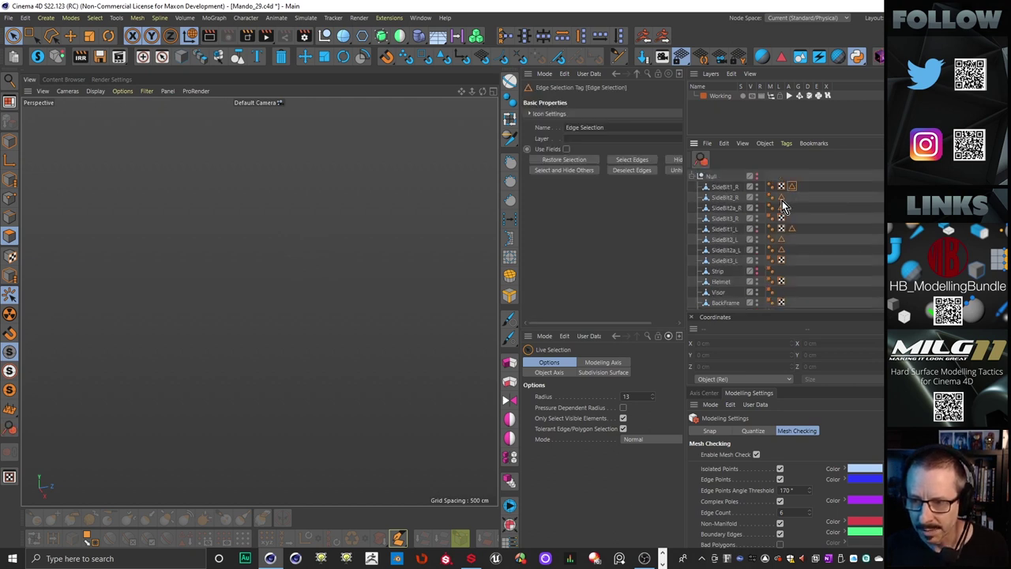
left_click(781, 197, "ctrl")
left_click(782, 218, "ctrl")
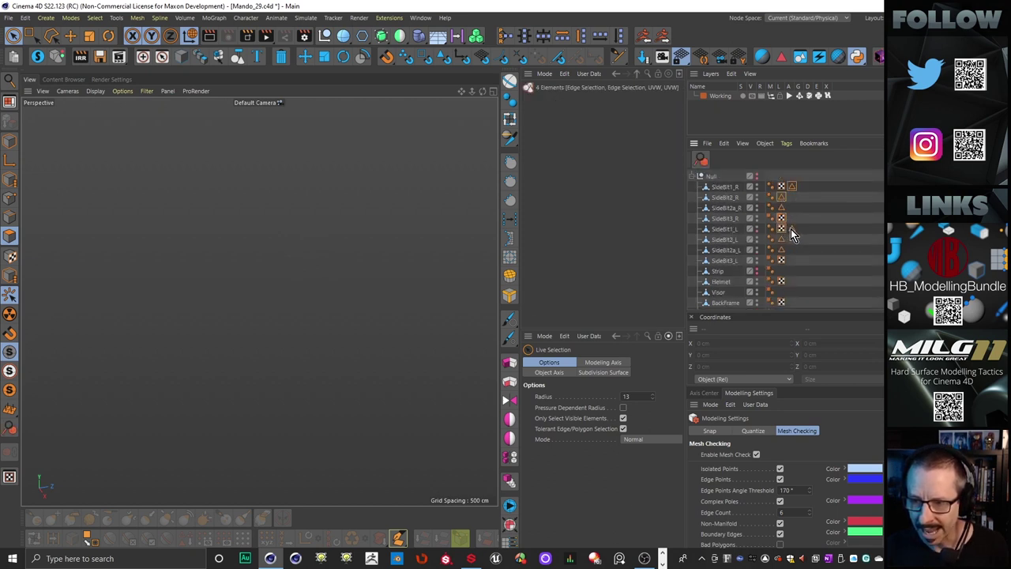
key("Delete")
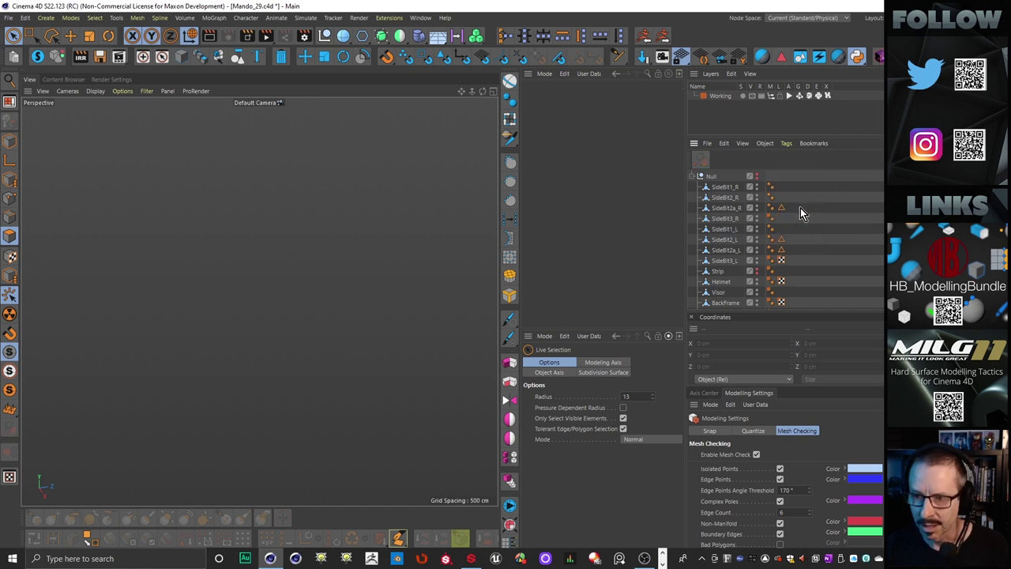
Step: Delete the remaining edge selection and UVW tags from the SideBit parts, Helmet and BackFrame
left_click_drag(800, 191, 776, 288)
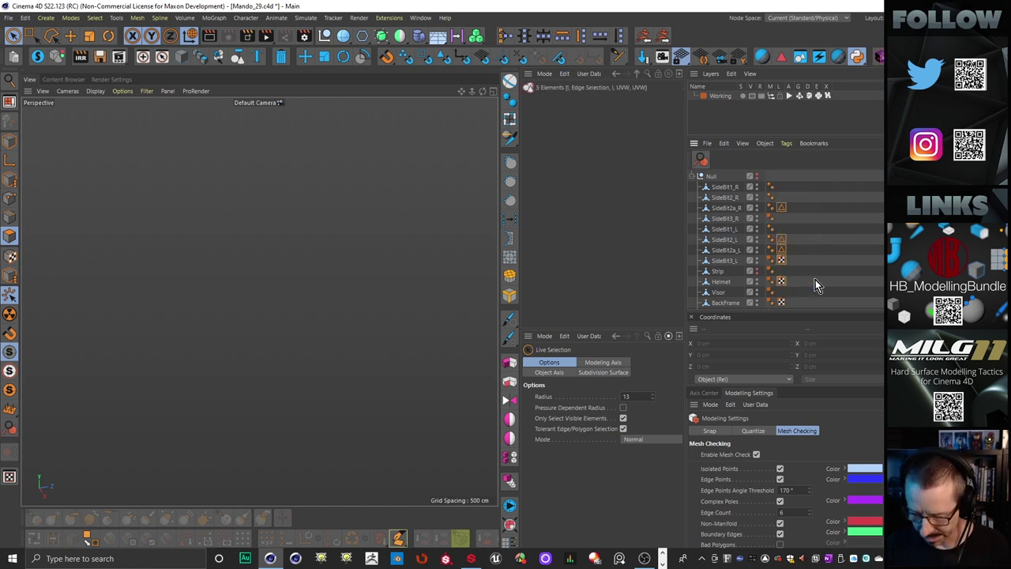
key("Delete")
scroll(823, 269, "down", 2)
left_click(780, 241)
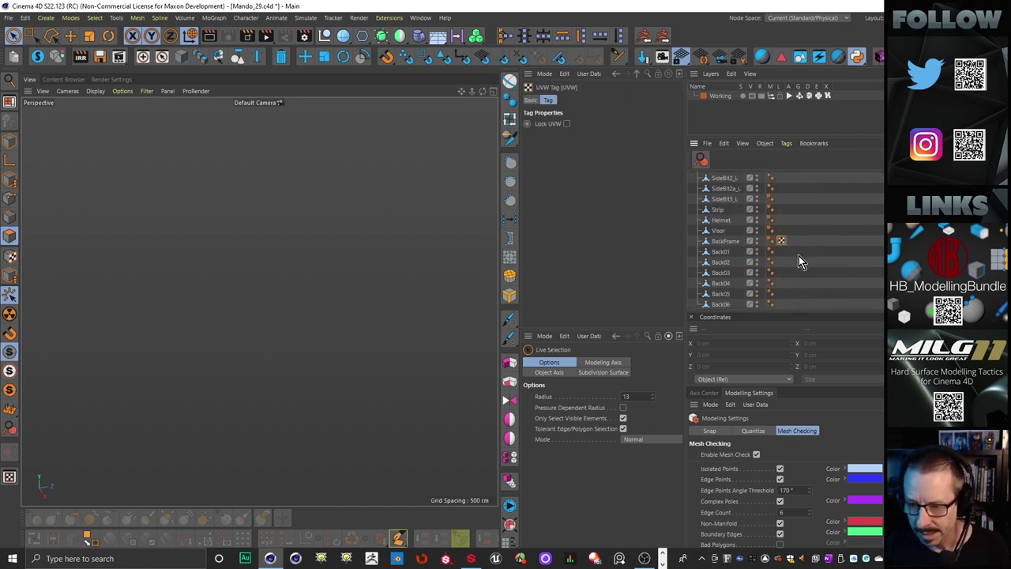
key("Delete")
scroll(726, 270, "up", 2)
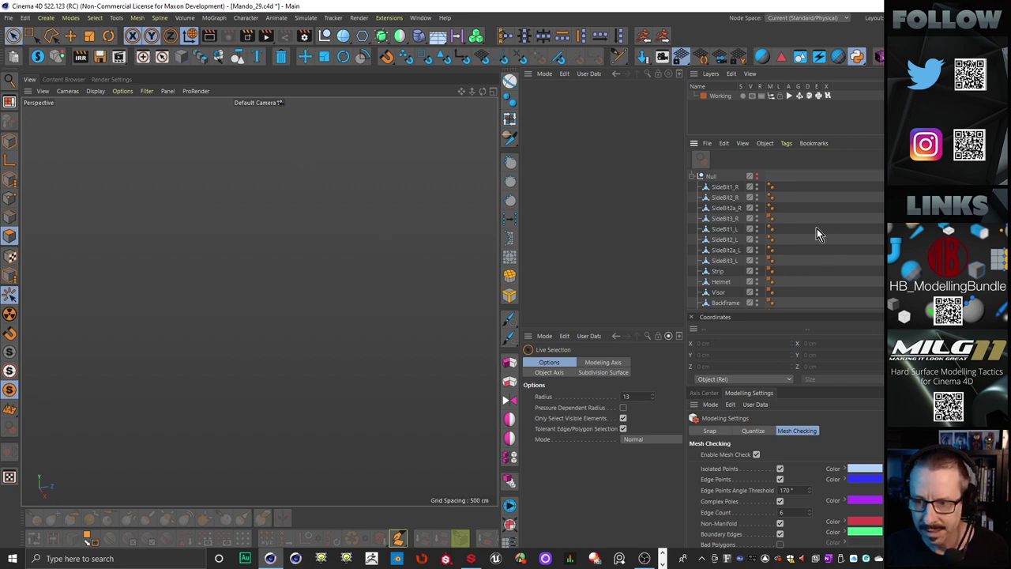
Step: Show all helmet parts and take them out of the Null, deleting the empty group
left_click(735, 188)
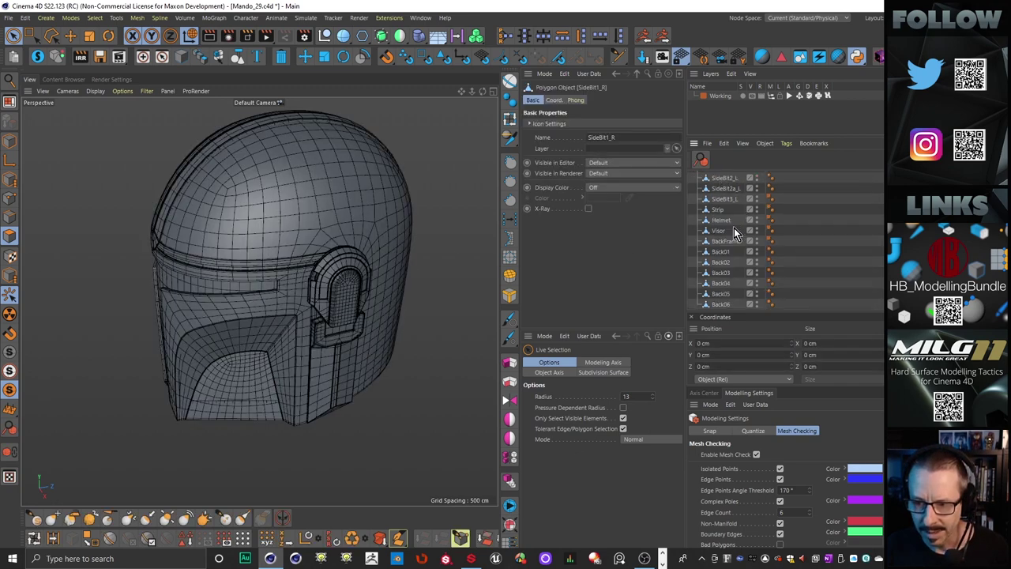
left_click(723, 303, "shift")
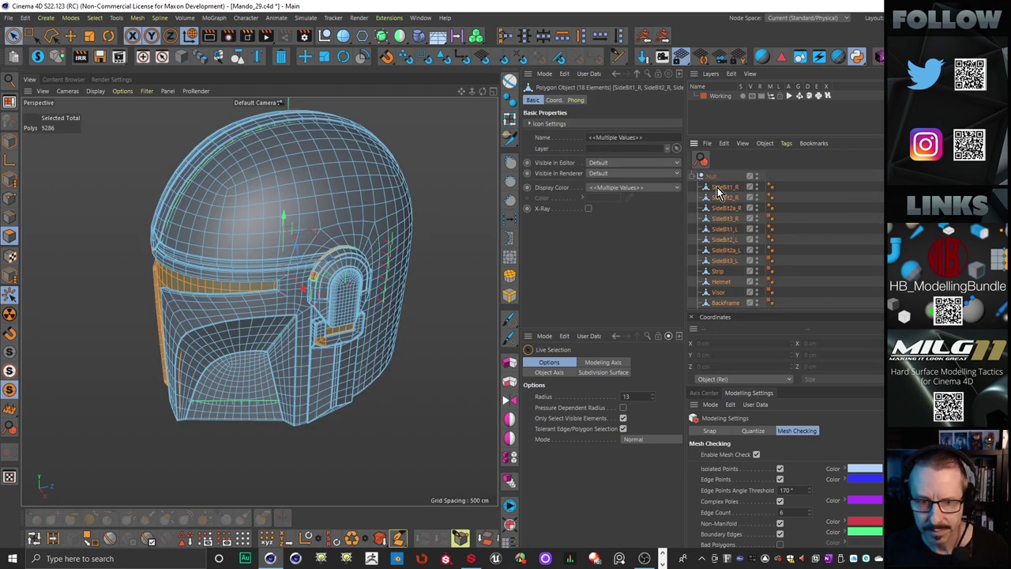
left_click_drag(723, 190, 721, 171)
scroll(728, 264, "down", 2)
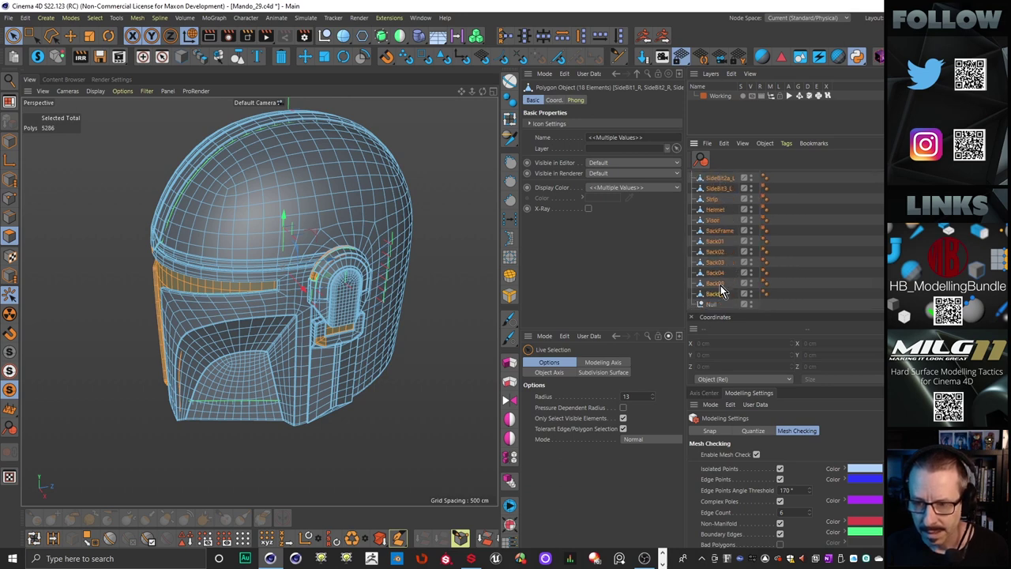
left_click(709, 304)
key("Delete")
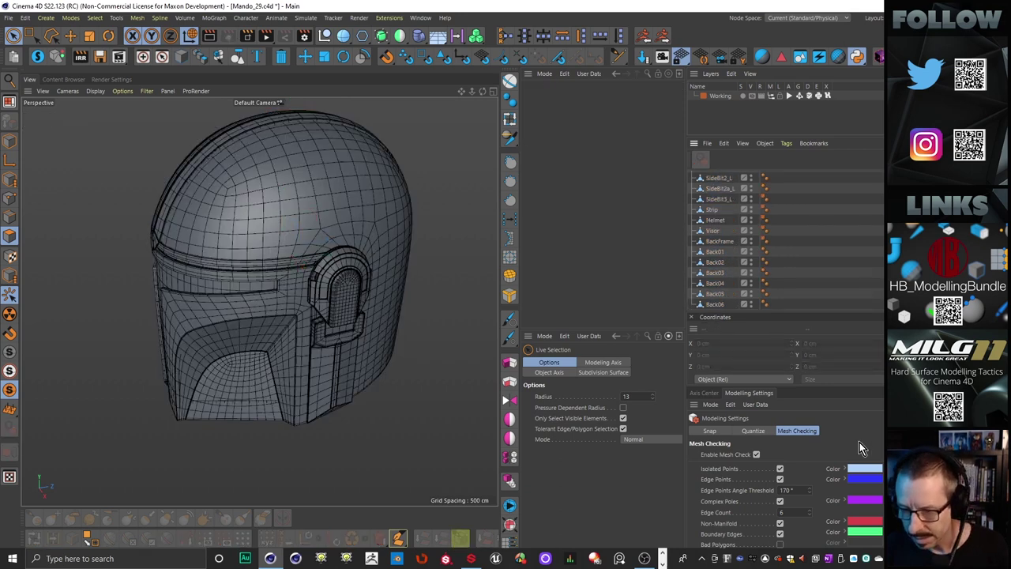
Step: Disable mesh checking in the modeling settings
left_click(756, 454)
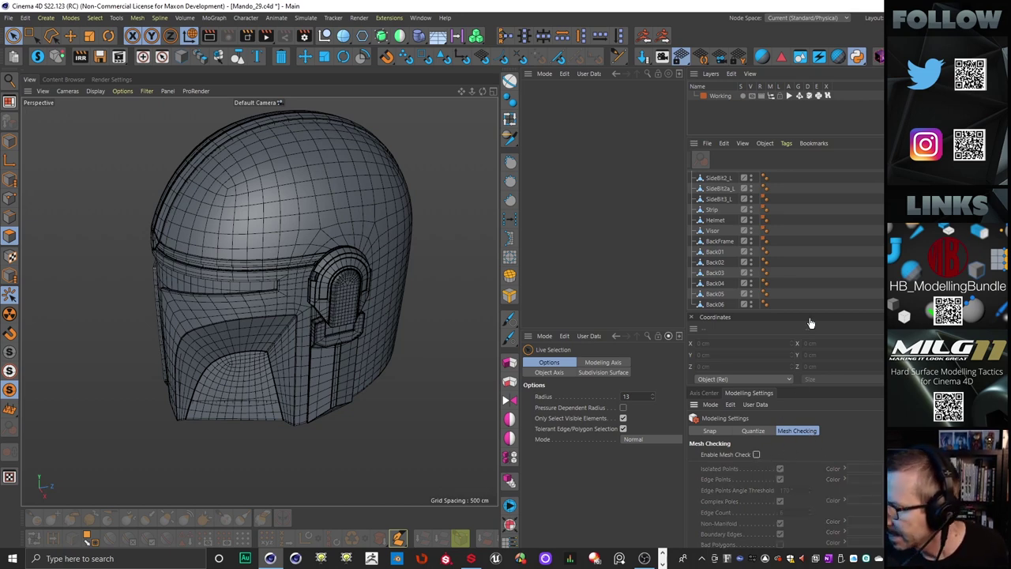
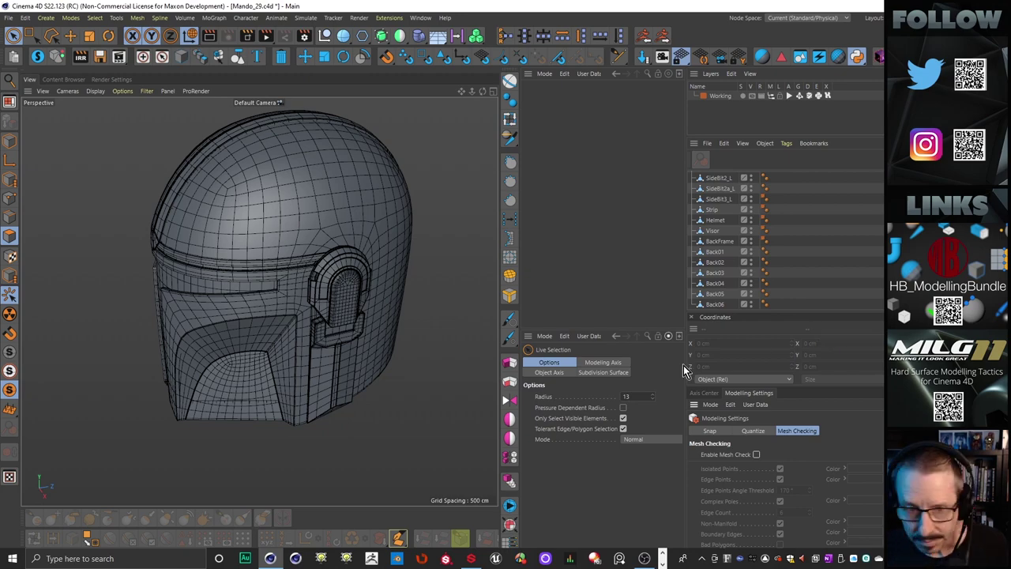
left_click_drag(280, 264, 312, 360, "alt")
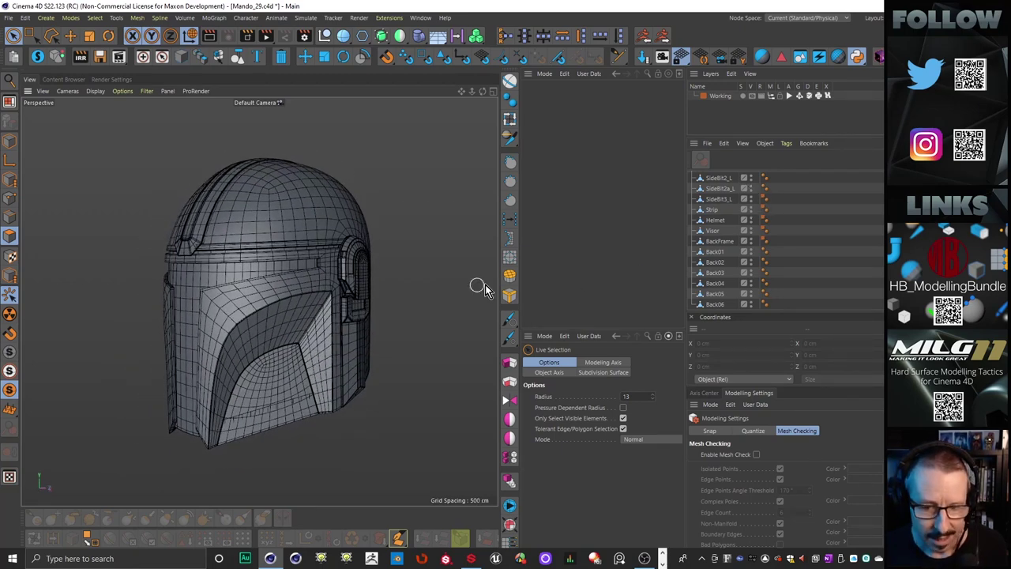
Step: Select all polygons of the parts from SideBit2_L to Back06 and apply Unbreak Phong Shading to them
left_click(720, 178)
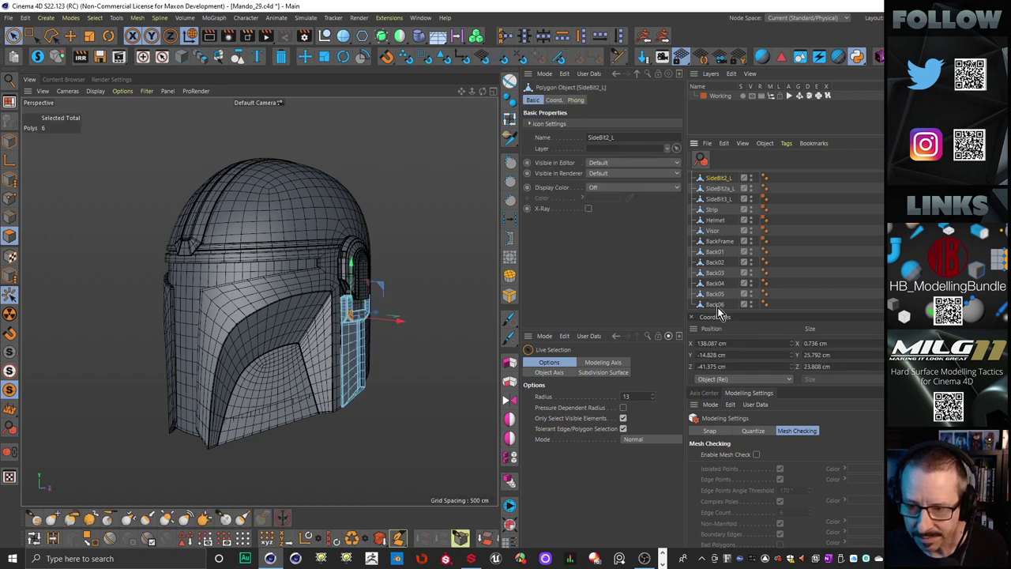
left_click(715, 304, "shift")
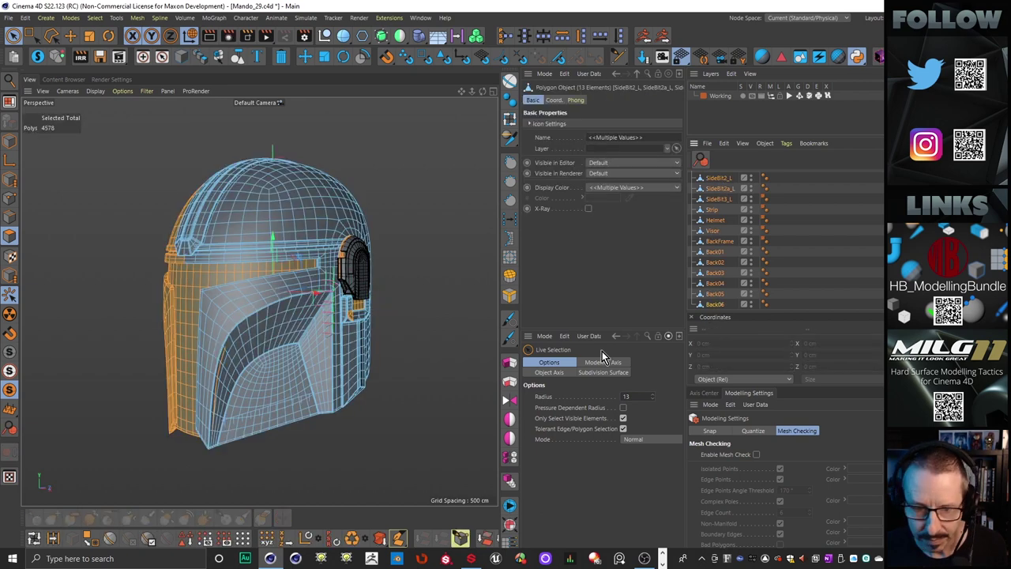
left_click(12, 237)
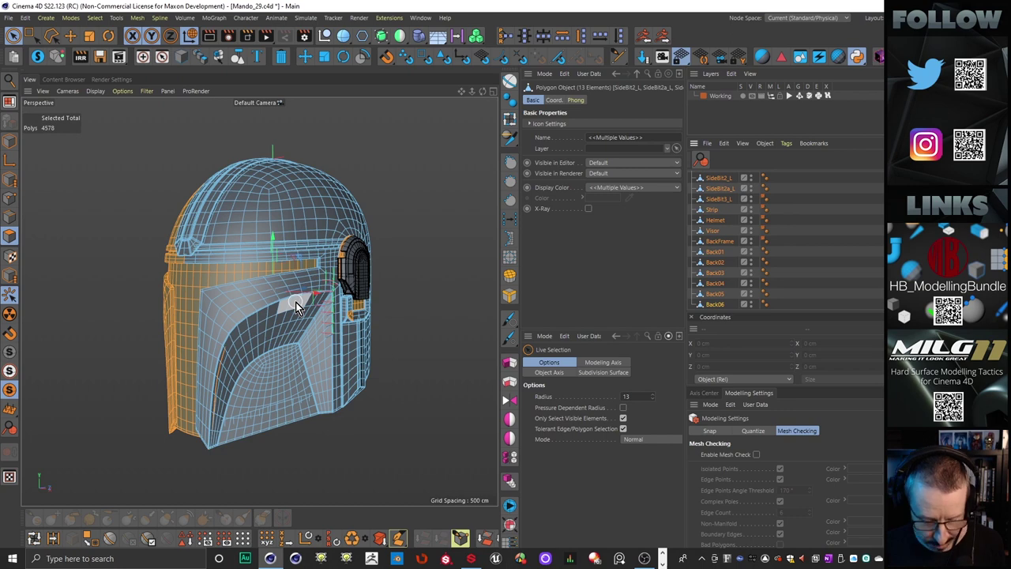
key("ctrl+a")
middle_click_drag(304, 346, 338, 251, "alt")
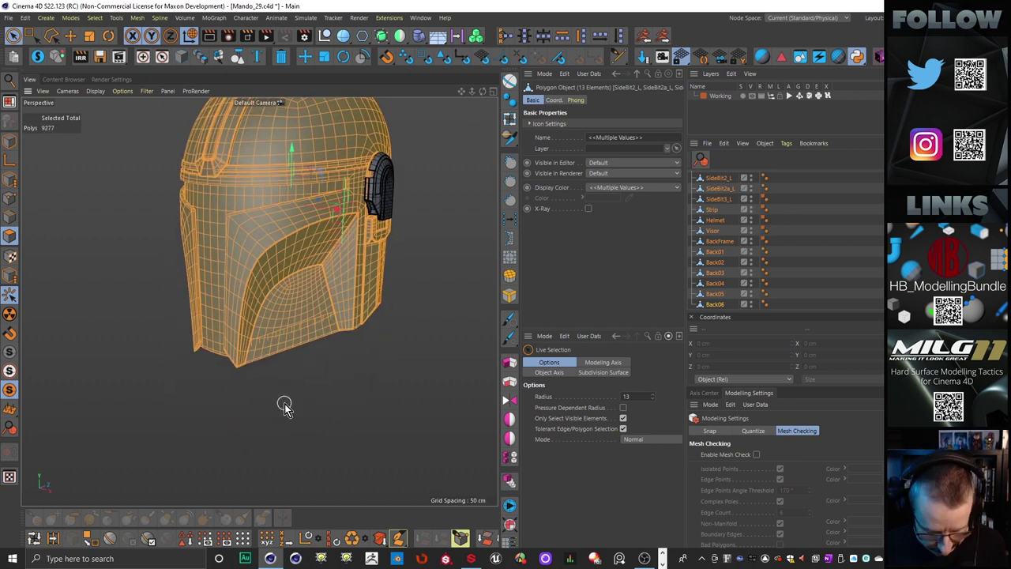
key("shift+c")
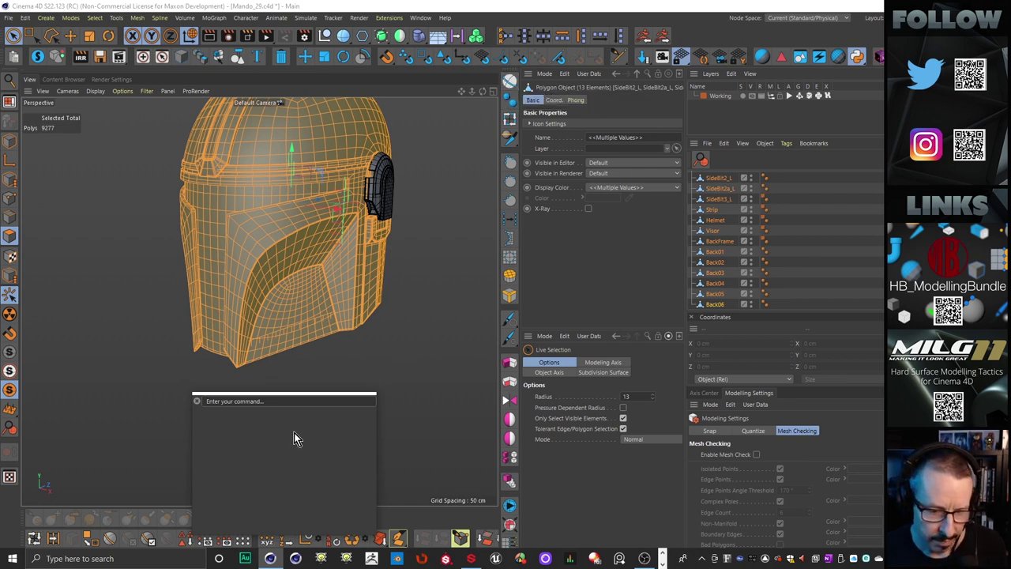
type("un")
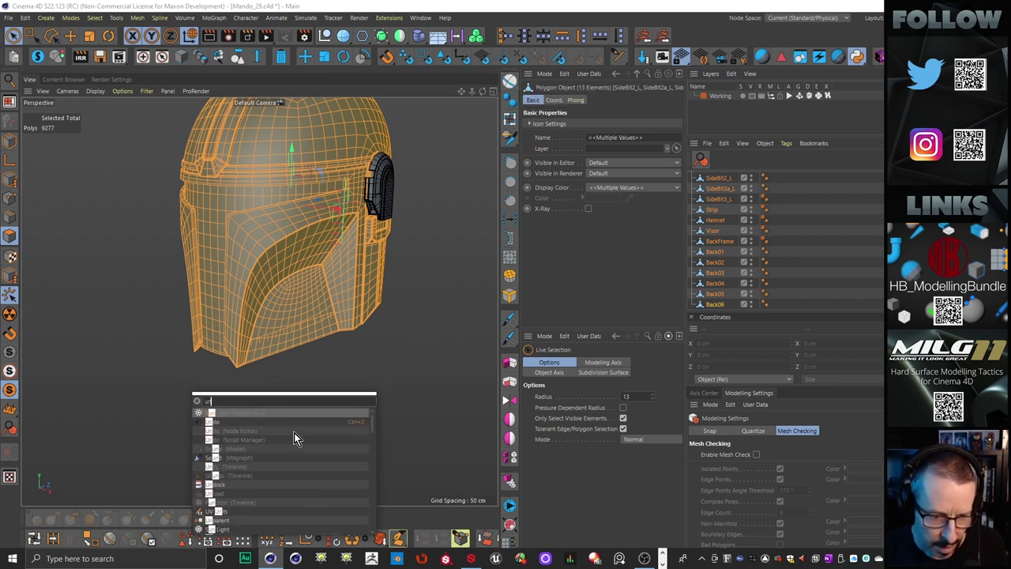
type("brea")
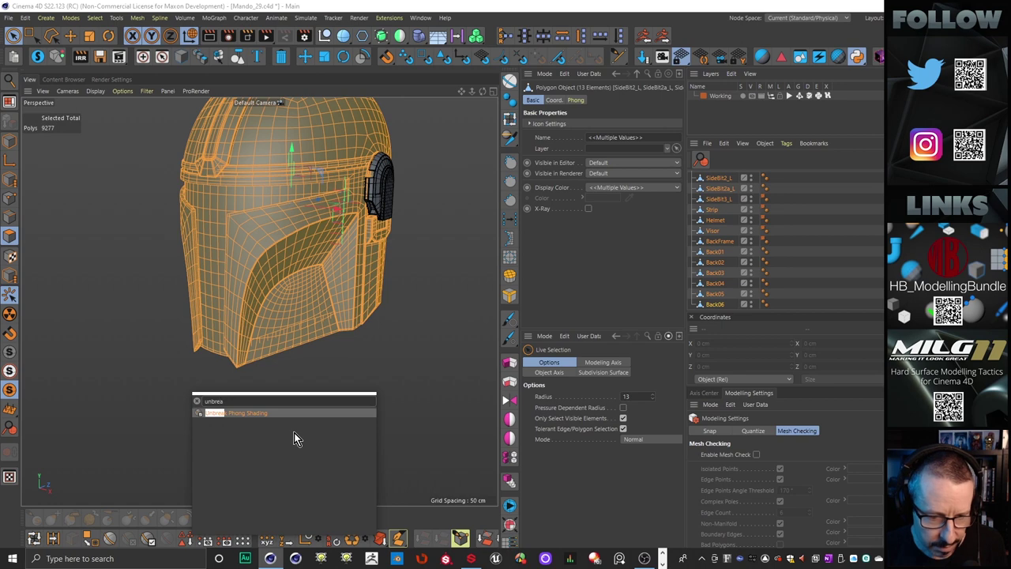
left_click(243, 413)
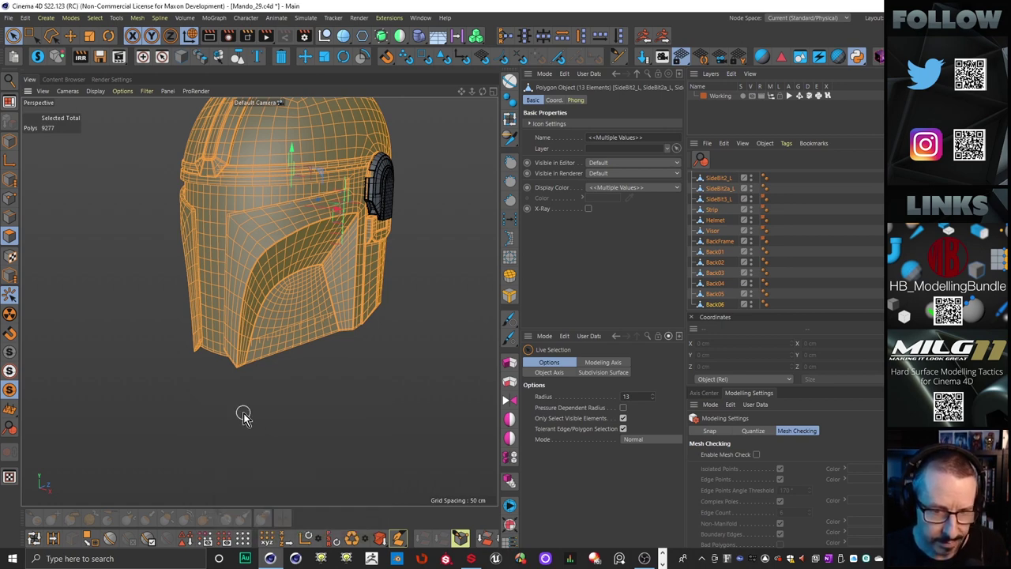
Step: Switch to edge mode and bring up the perspective viewport's view settings while inspecting the helmet's shading
left_click(10, 217)
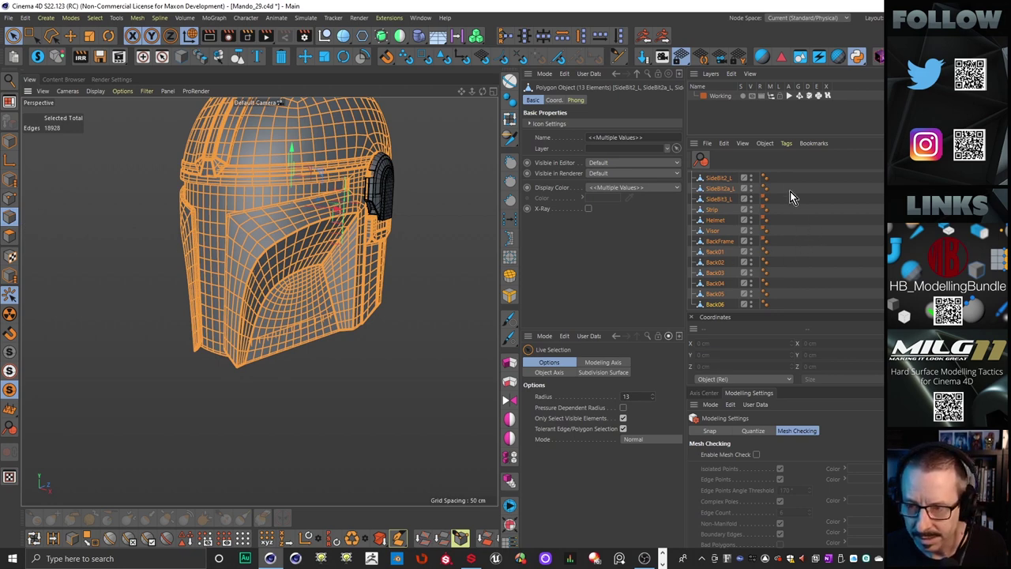
right_click_drag(269, 245, 289, 236, "alt")
left_click_drag(281, 269, 278, 242, "alt")
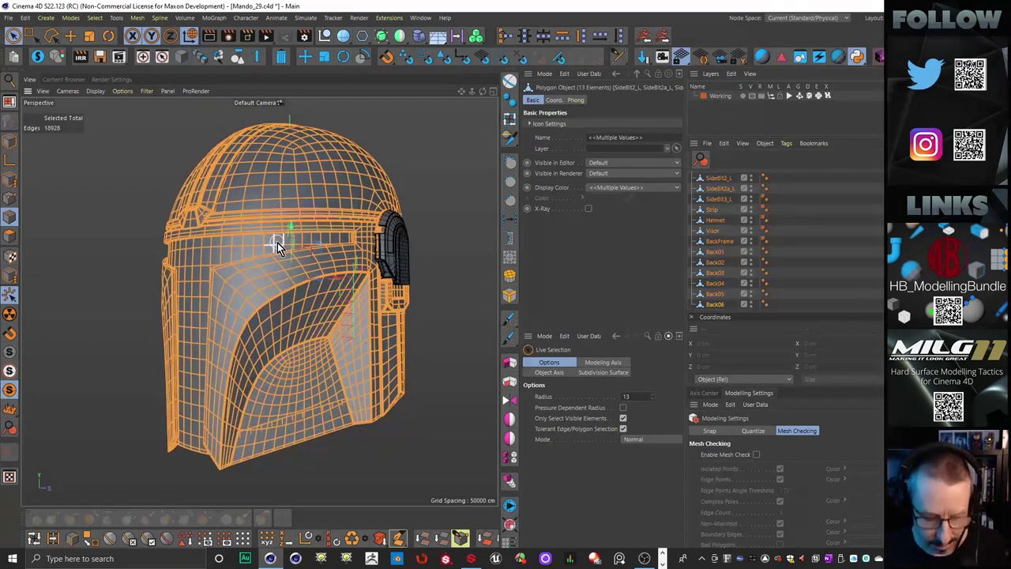
key("shift+v")
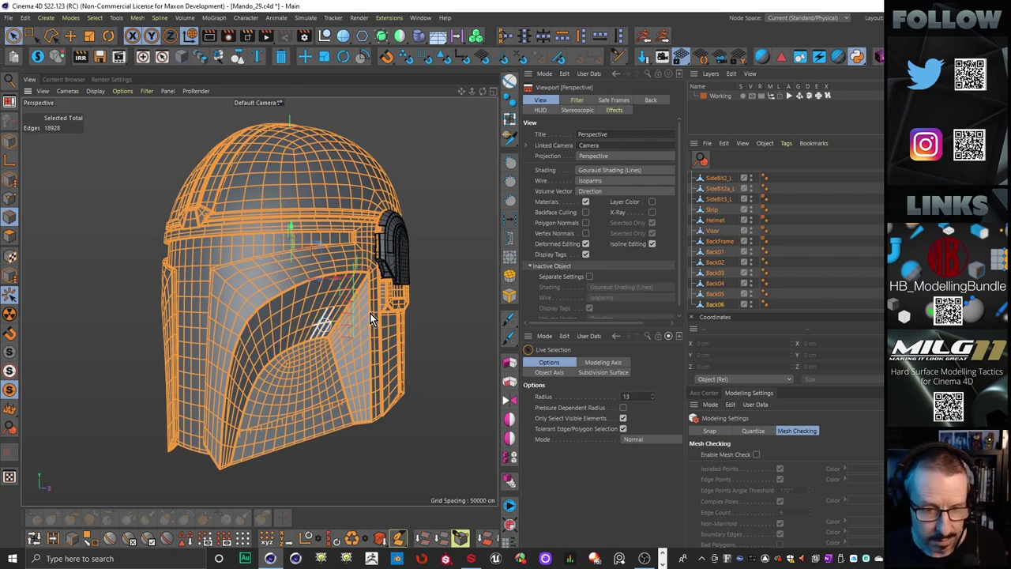
left_click_drag(297, 289, 277, 296, "alt")
right_click_drag(276, 295, 293, 301, "alt")
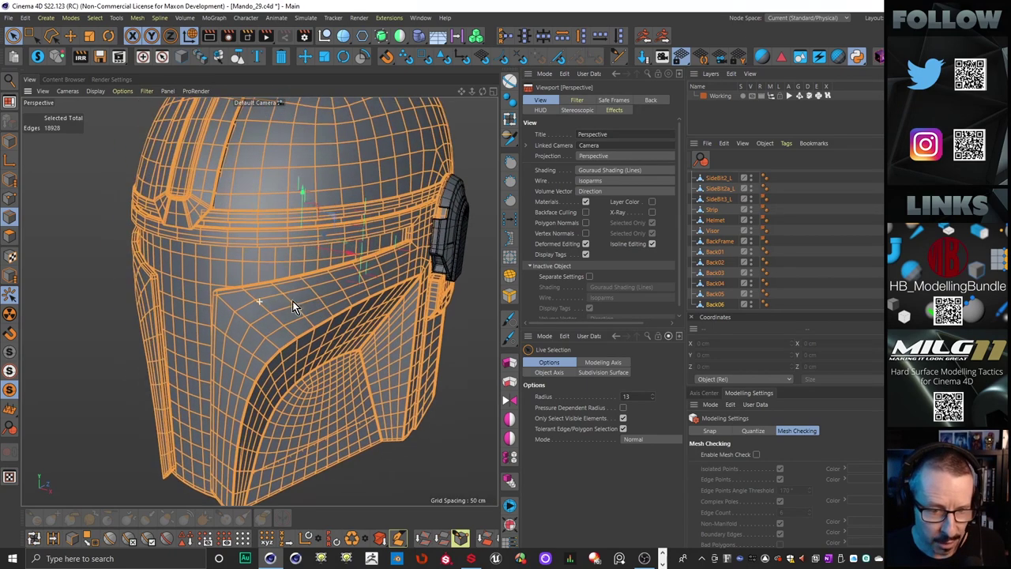
mouse_move(289, 302)
left_mouse_down("alt")
mouse_move(344, 304)
mouse_move(238, 296)
mouse_move(284, 290)
left_mouse_up("alt")
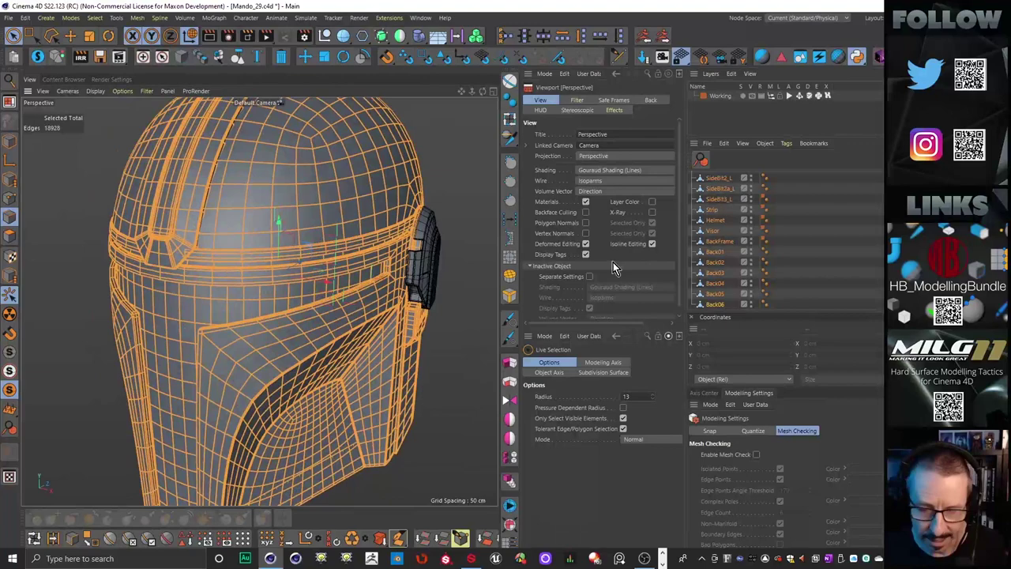
Step: Reselect the parts from SideBit2_L to Back06 and apply Unbreak Phong Shading to their edges
left_click(717, 178)
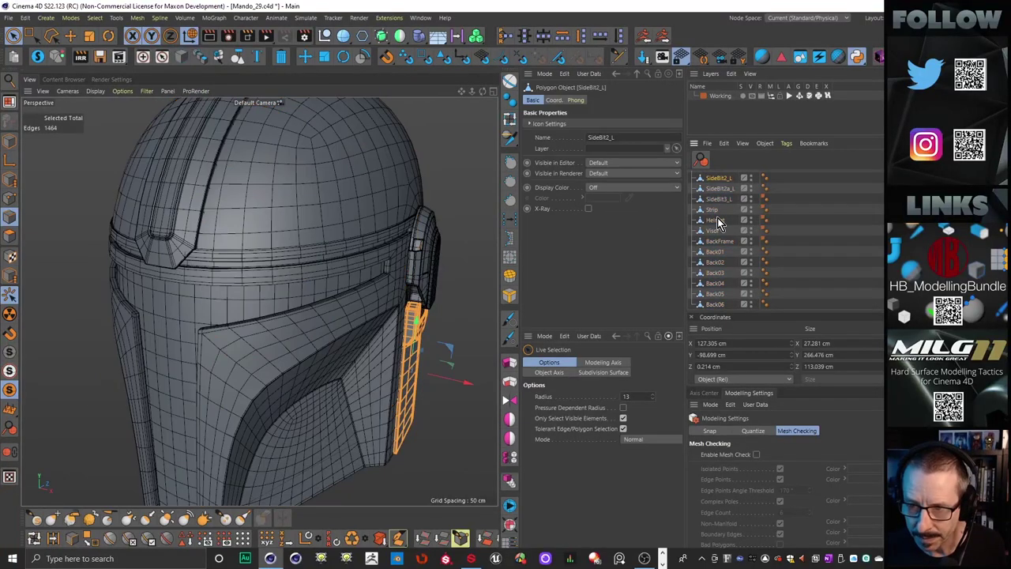
left_click(714, 305, "shift")
mouse_move(327, 233)
left_mouse_down("alt")
mouse_move(275, 232)
mouse_move(323, 211)
mouse_move(319, 230)
mouse_move(300, 228)
mouse_move(343, 223)
left_mouse_up("alt")
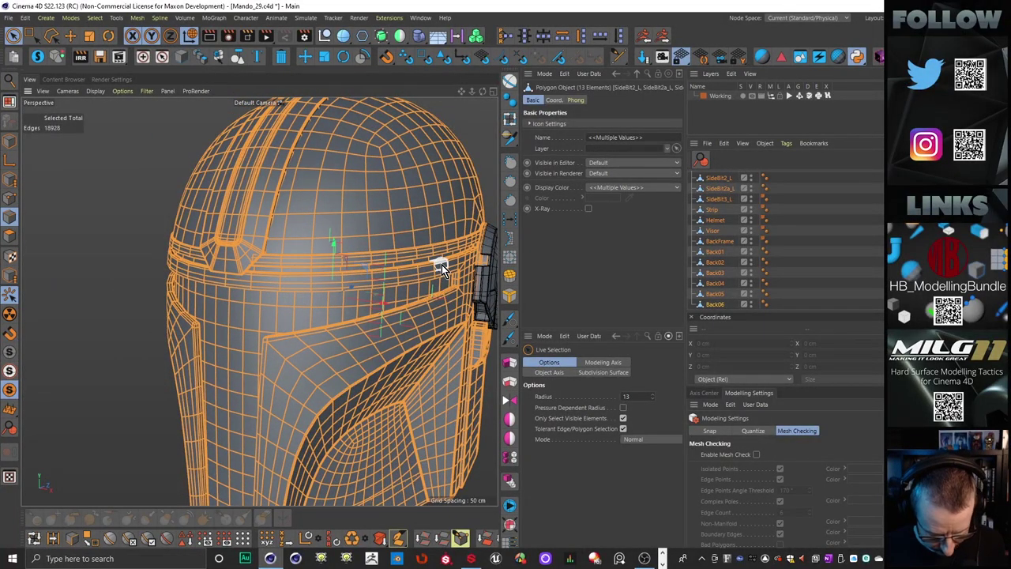
key("shift+c")
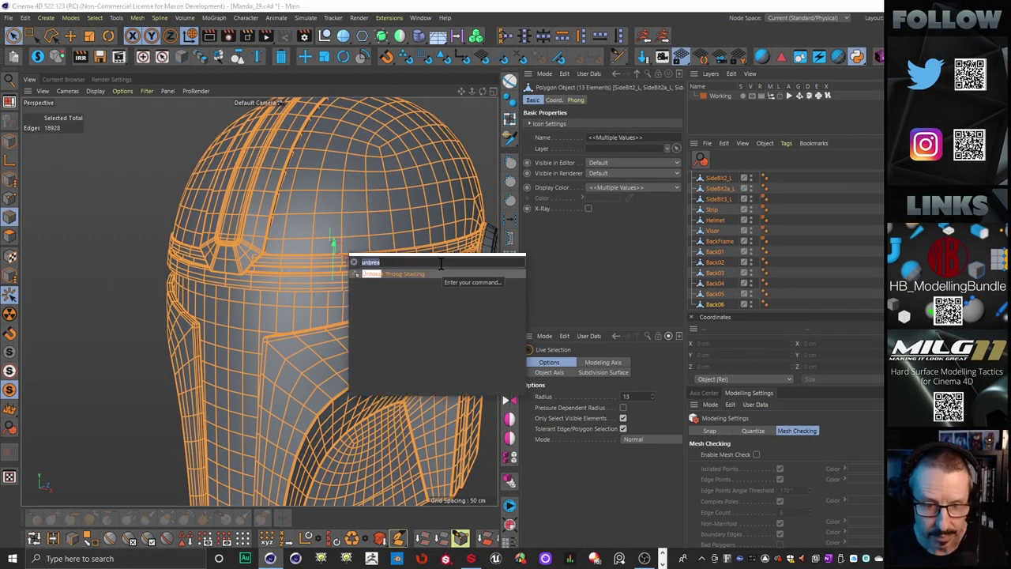
left_click(356, 273)
right_click_drag(383, 214, 353, 218, "alt")
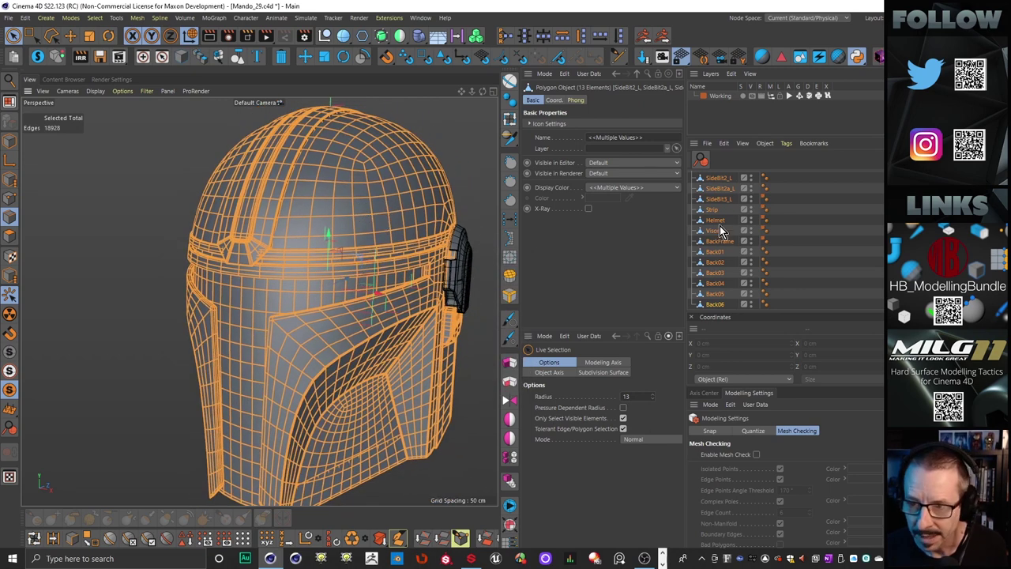
Step: Select every part from SideBit1_R to Back06 and set their global phong angle to 80 with the HB_SetPhong script
left_click(765, 179)
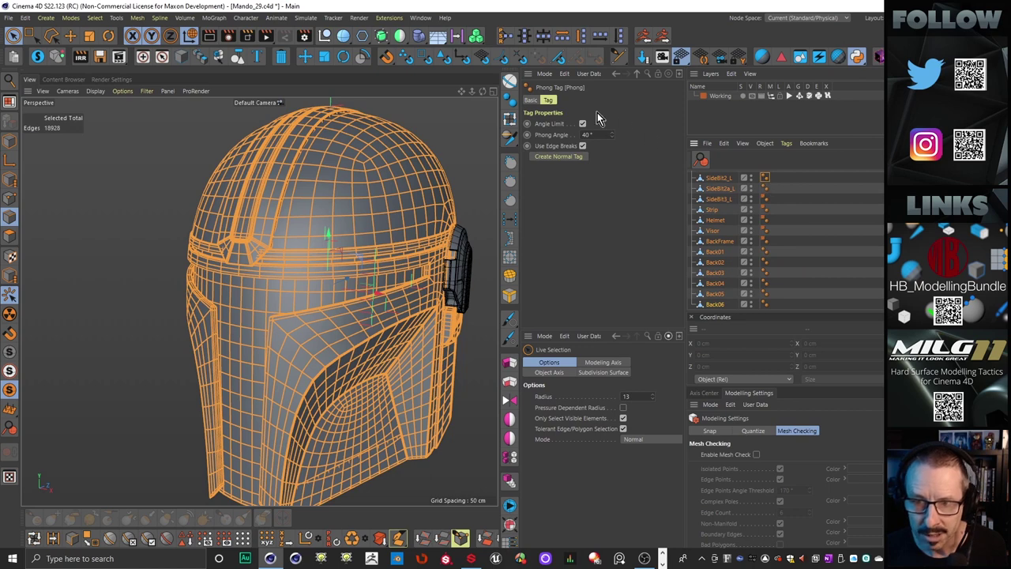
left_click(785, 181)
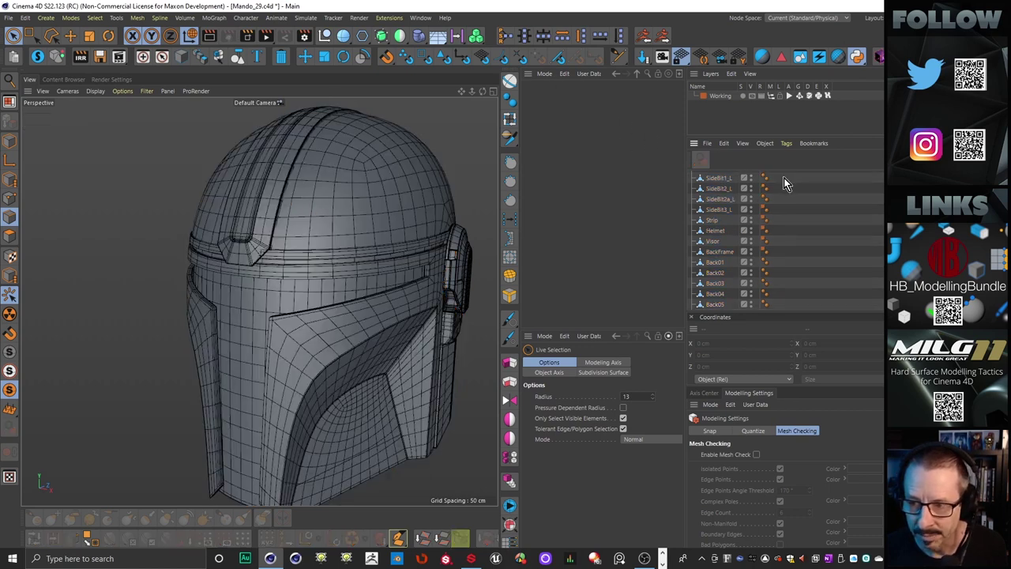
scroll(719, 239, "up", 2)
left_click(720, 239)
left_click(726, 179)
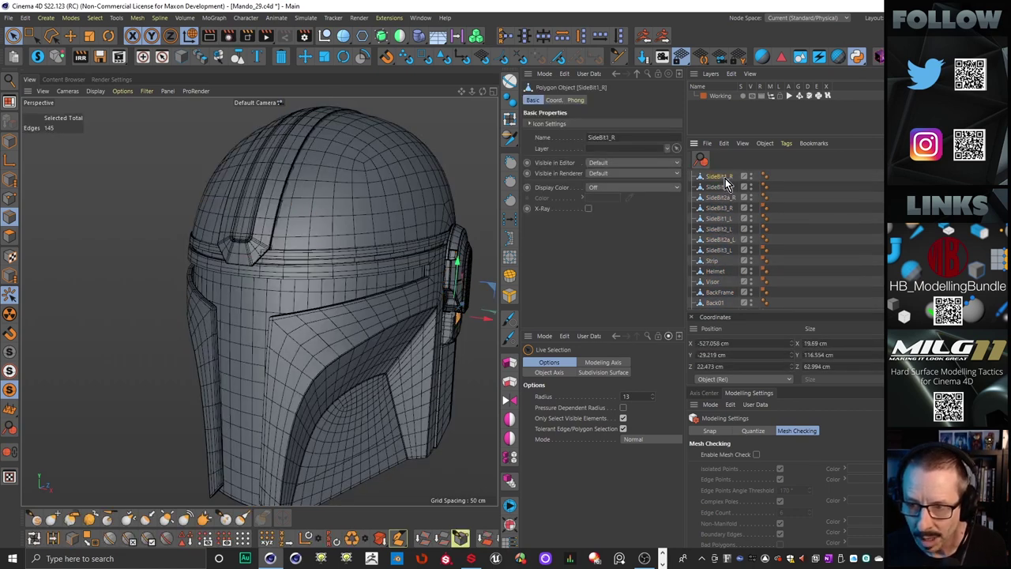
scroll(726, 214, "down", 2)
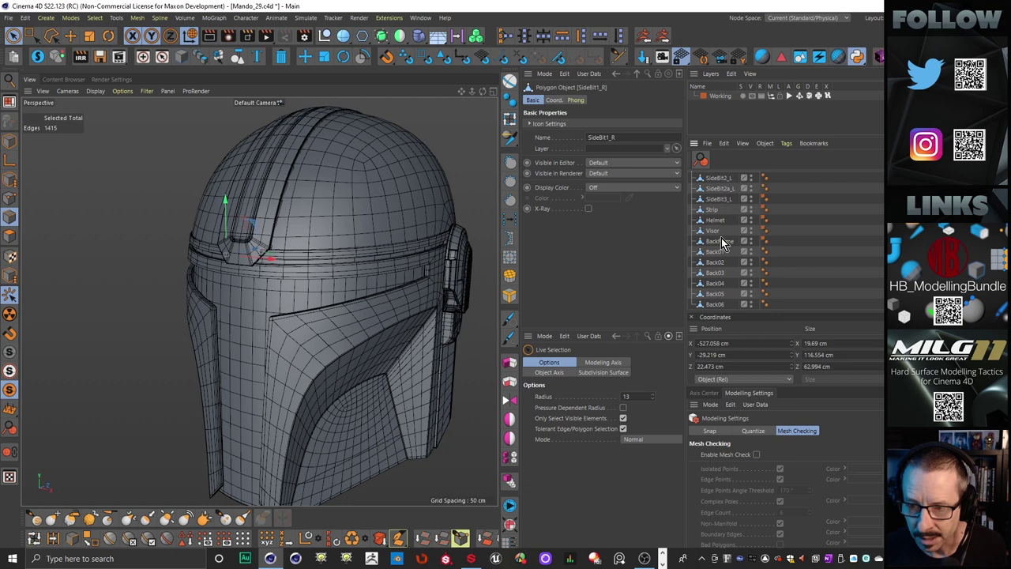
left_click(716, 304, "shift")
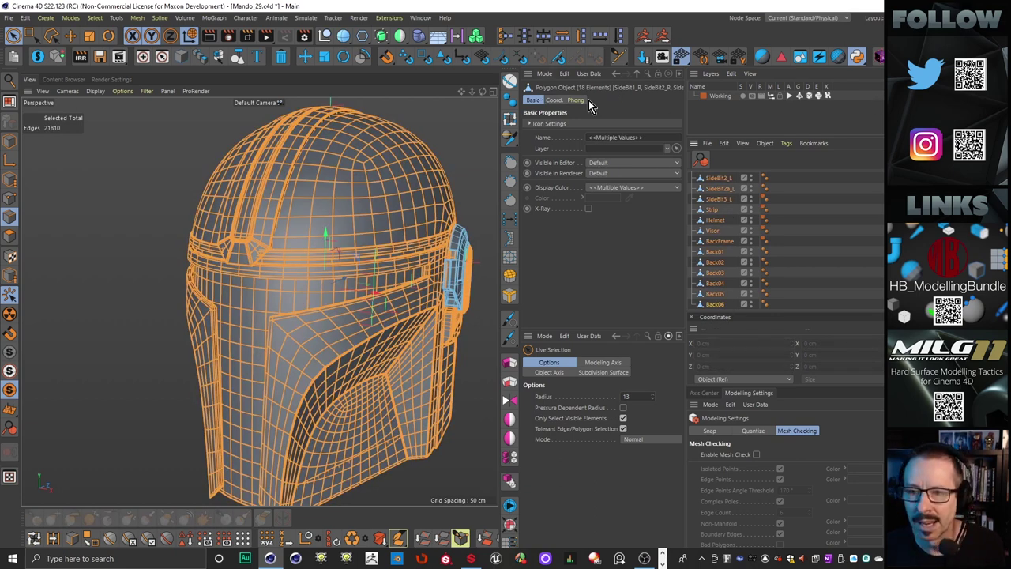
key("shift+c")
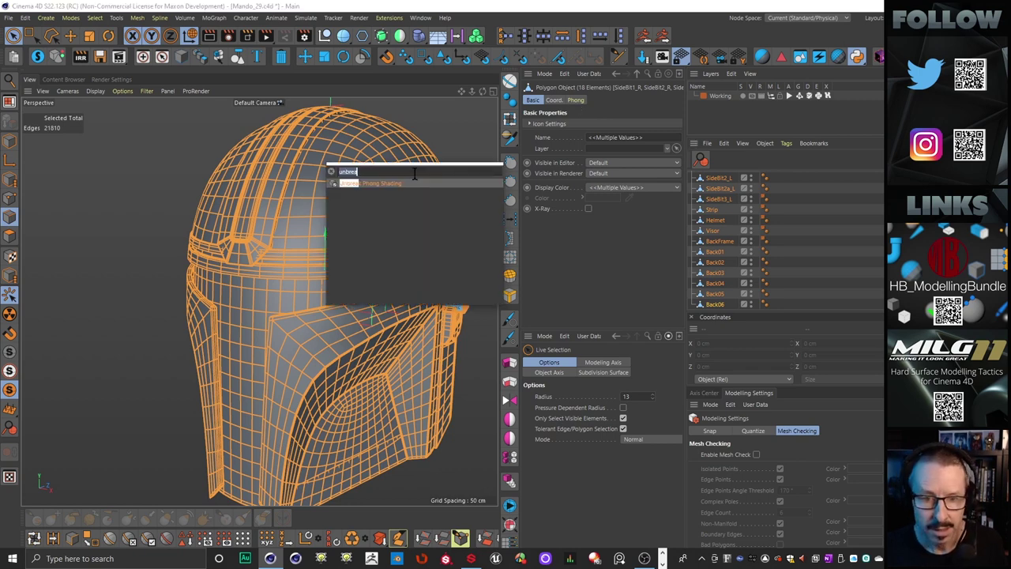
type("pho")
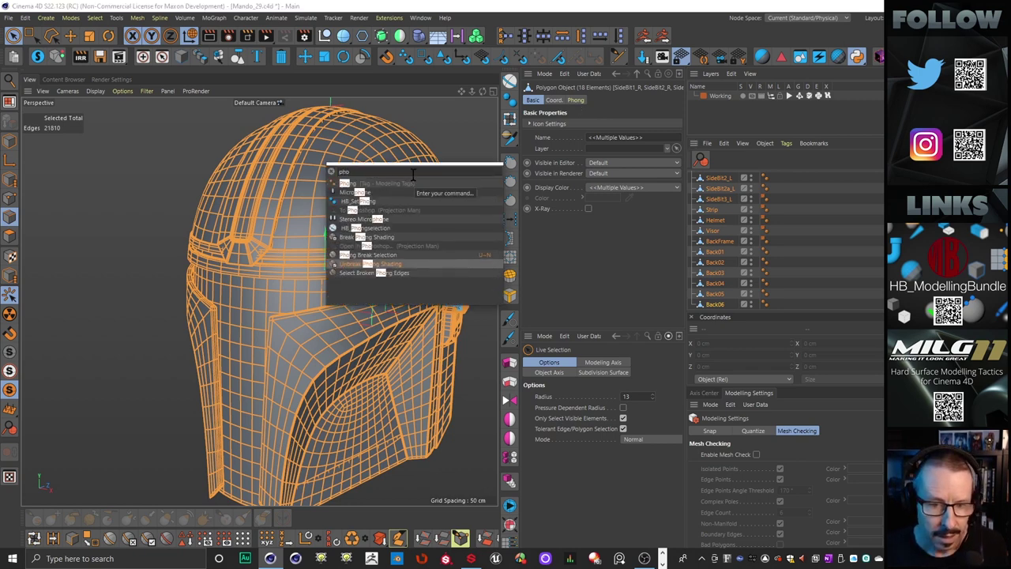
left_click(350, 201)
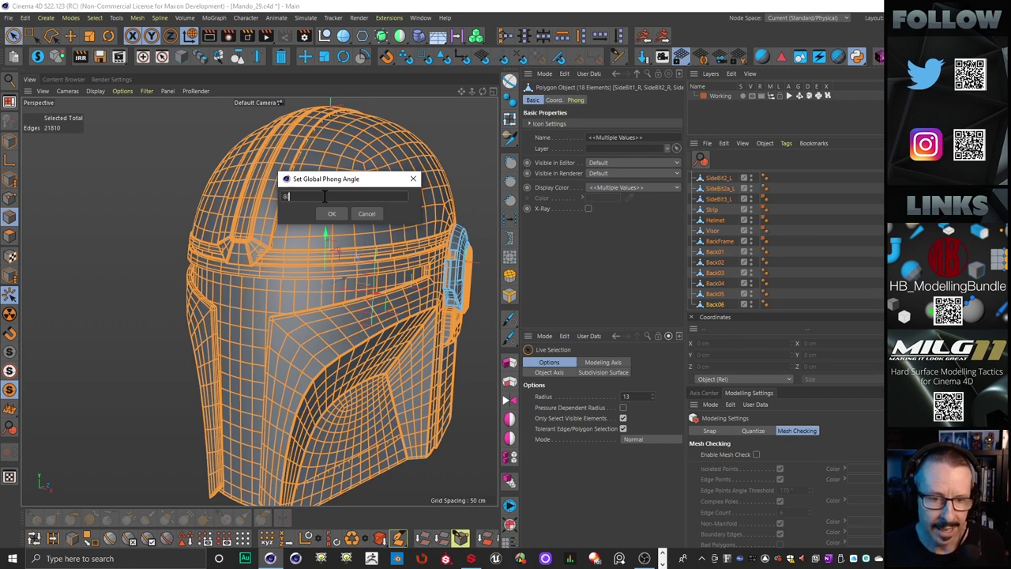
left_click(332, 213)
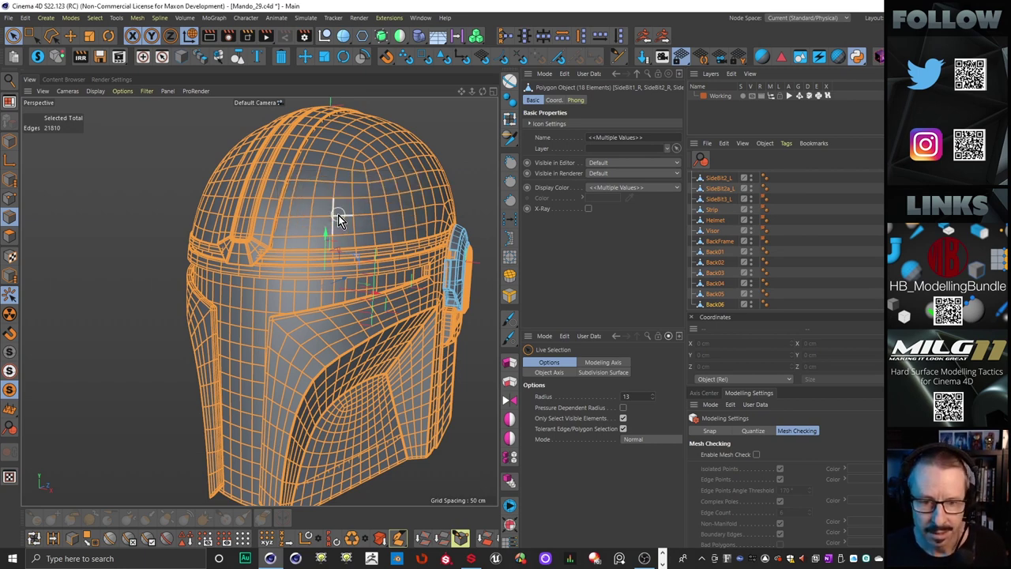
Step: Check the phong tag settings of Visor, BackFrame and Back01, and inspect the helmet's shading
left_click(783, 236)
left_click(766, 232)
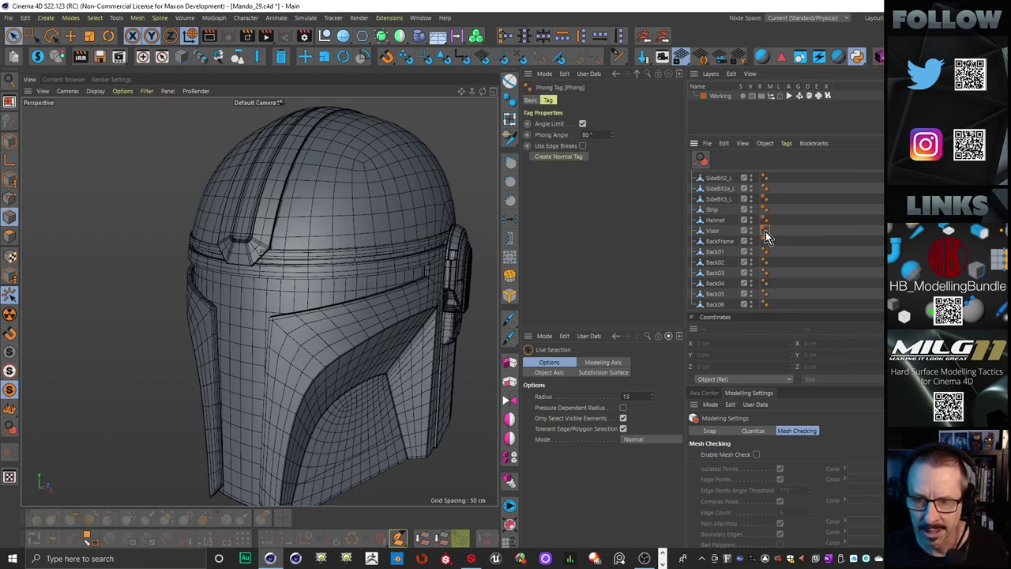
left_click(766, 241)
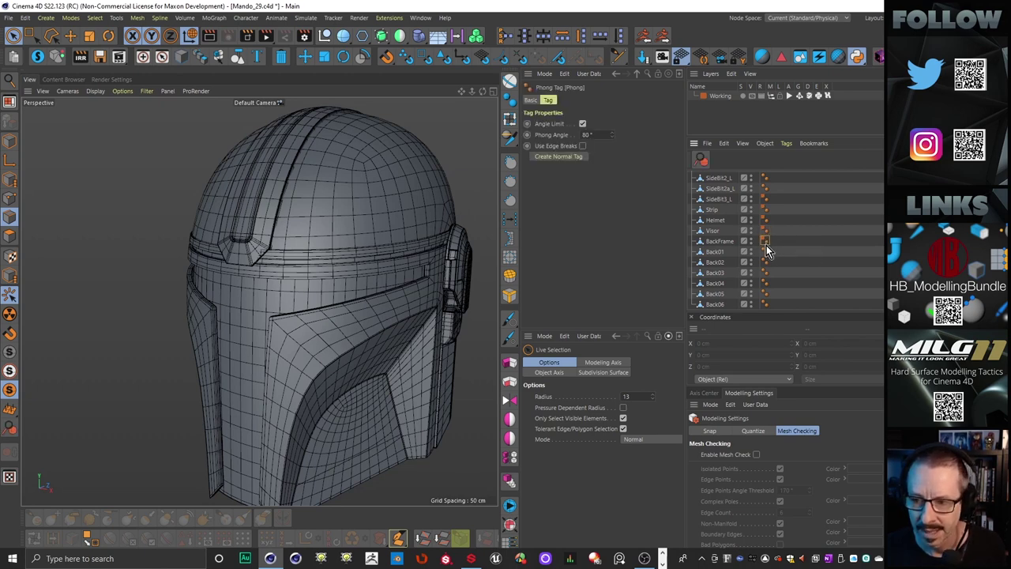
left_click(766, 252)
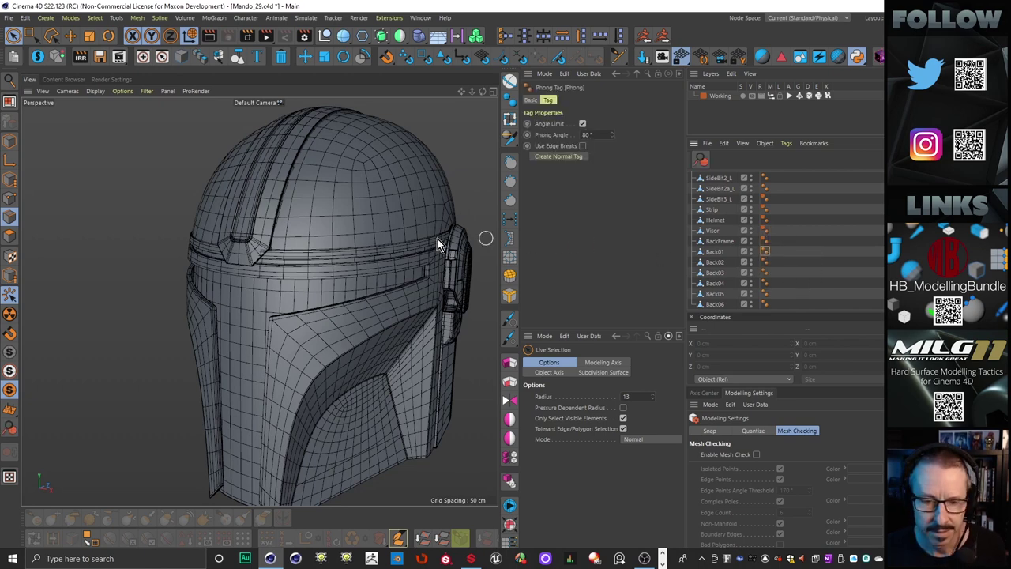
left_click_drag(438, 239, 338, 218, "alt")
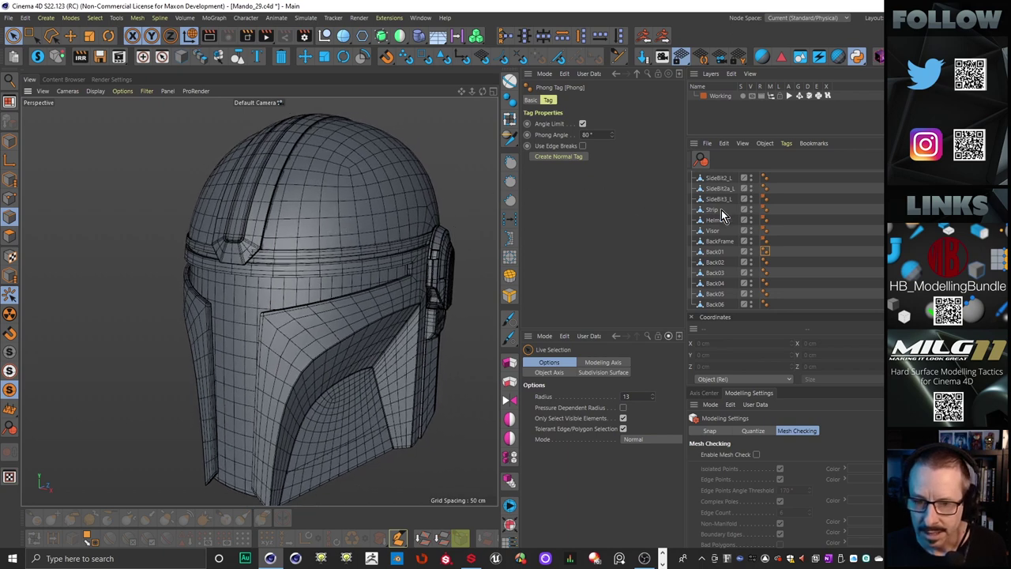
Step: Select the parts from SideBit2_L to Back06 and check the options available for the SideBit3_L and Strip phong tags
left_click(720, 179)
scroll(726, 199, "up", 2)
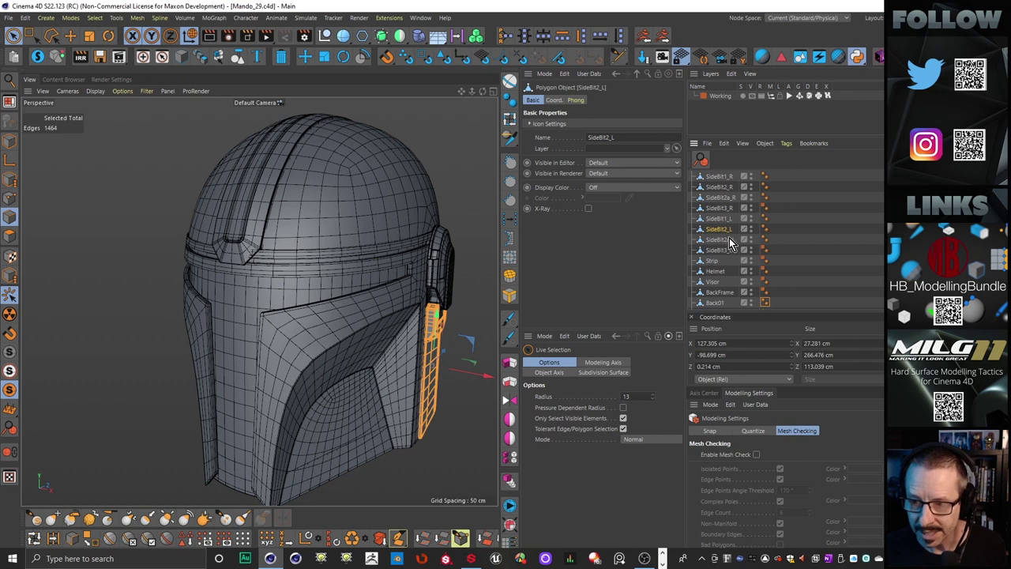
scroll(730, 237, "down", 5)
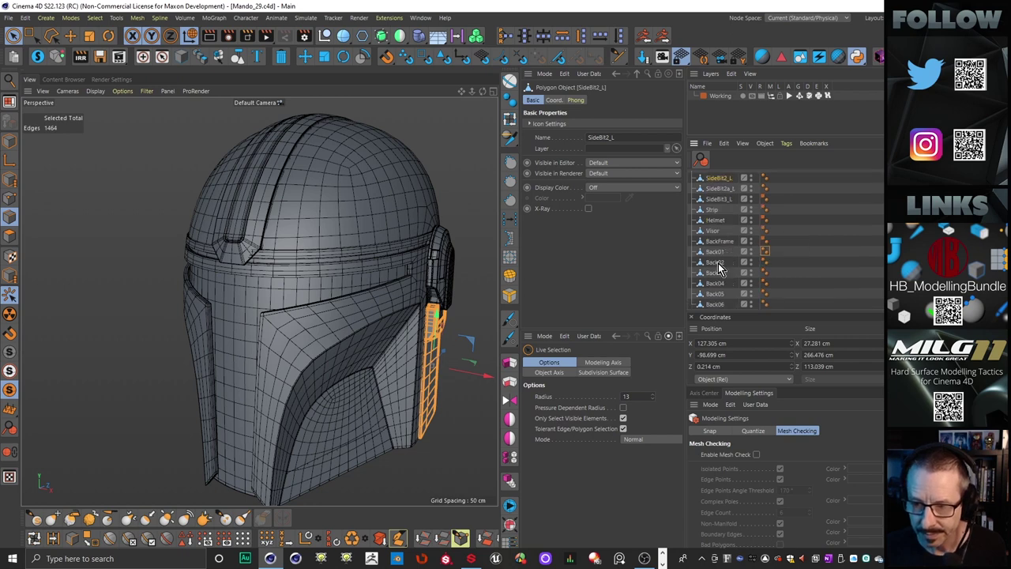
left_click(721, 306, "shift")
right_click(766, 202)
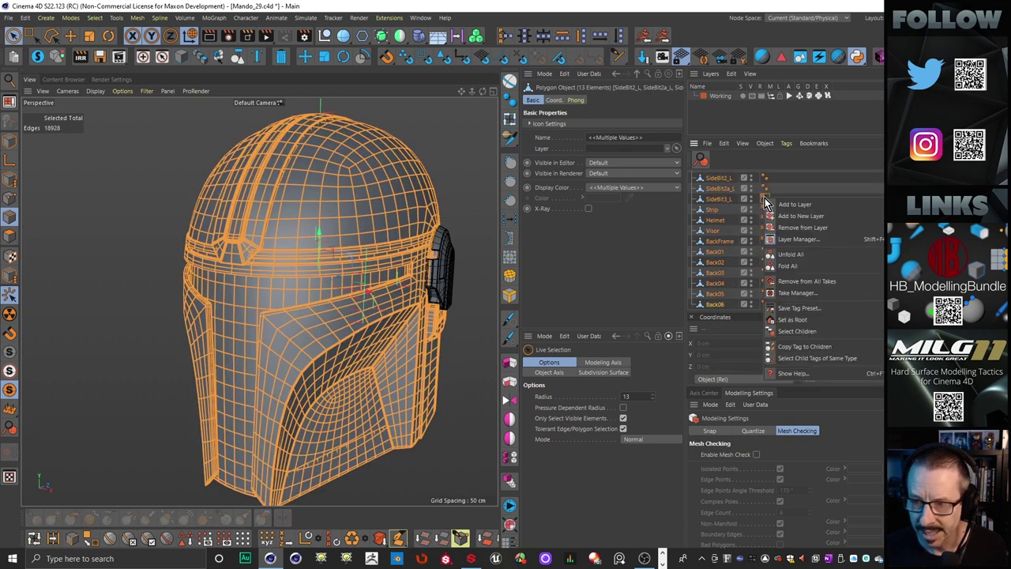
left_click(795, 228)
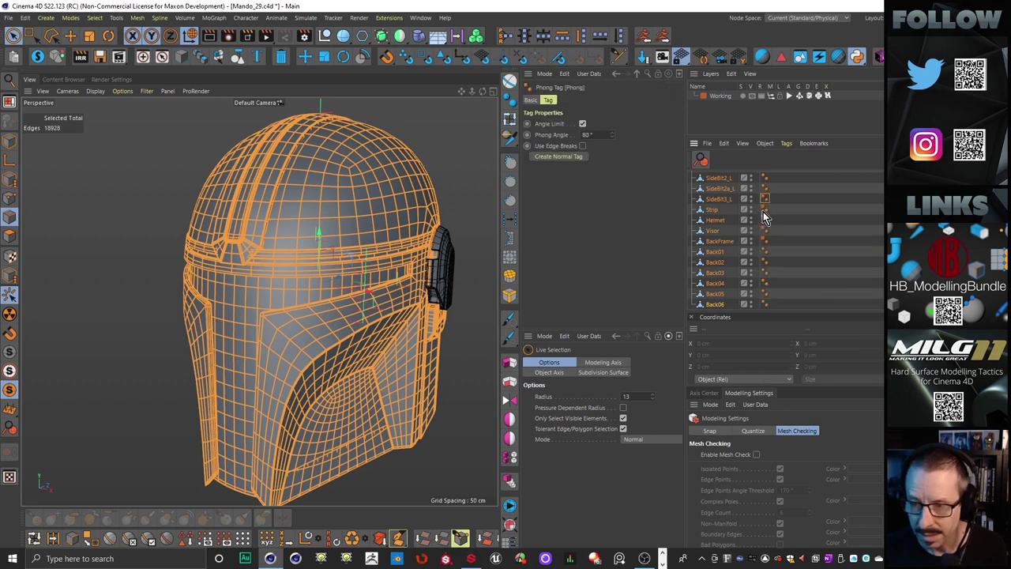
right_click(764, 211)
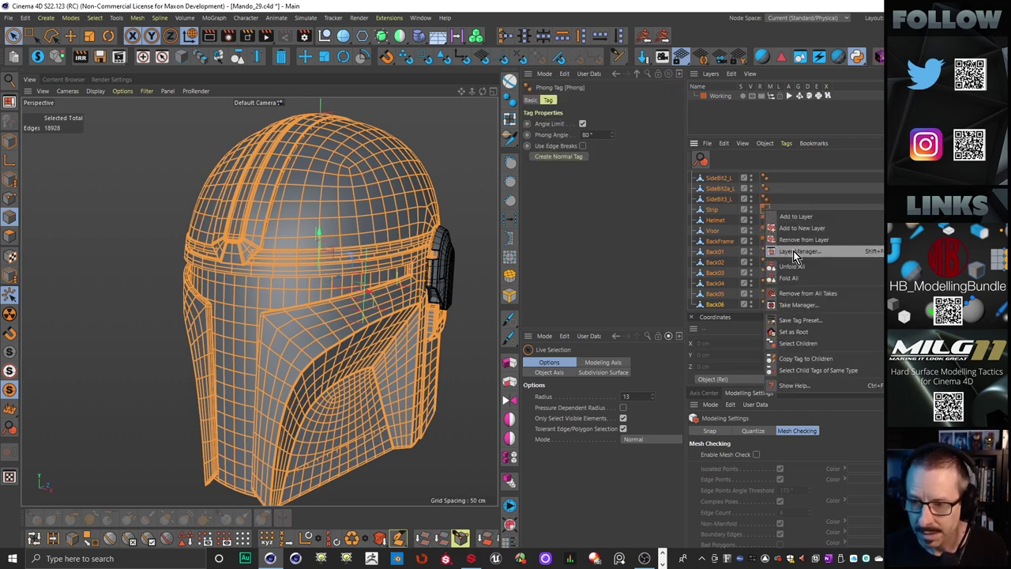
left_click(819, 172)
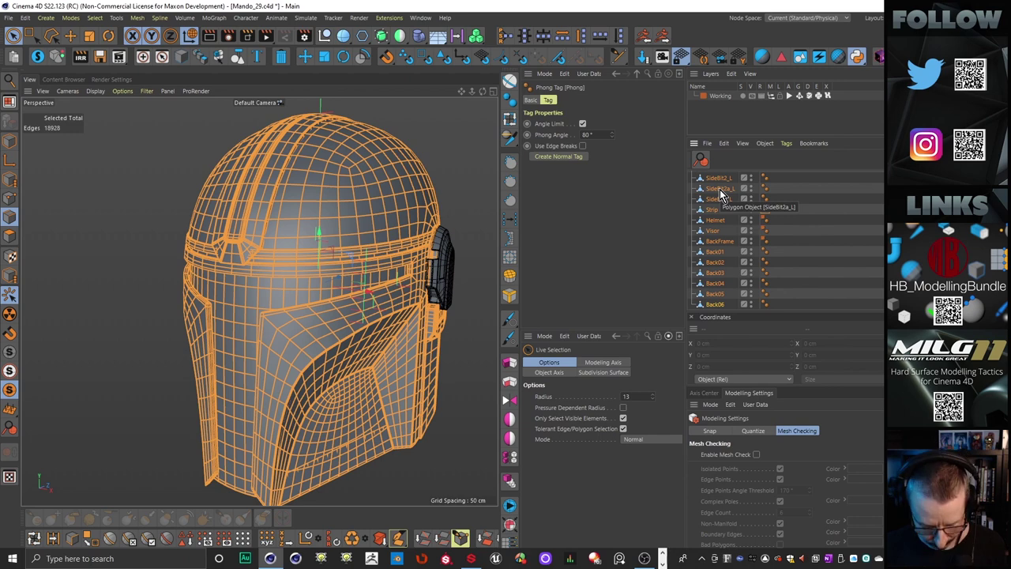
Step: Group the parts from SideBit2_L to Back06 under a null and move SideBit1_R through SideBit1_L into it
key("alt+g")
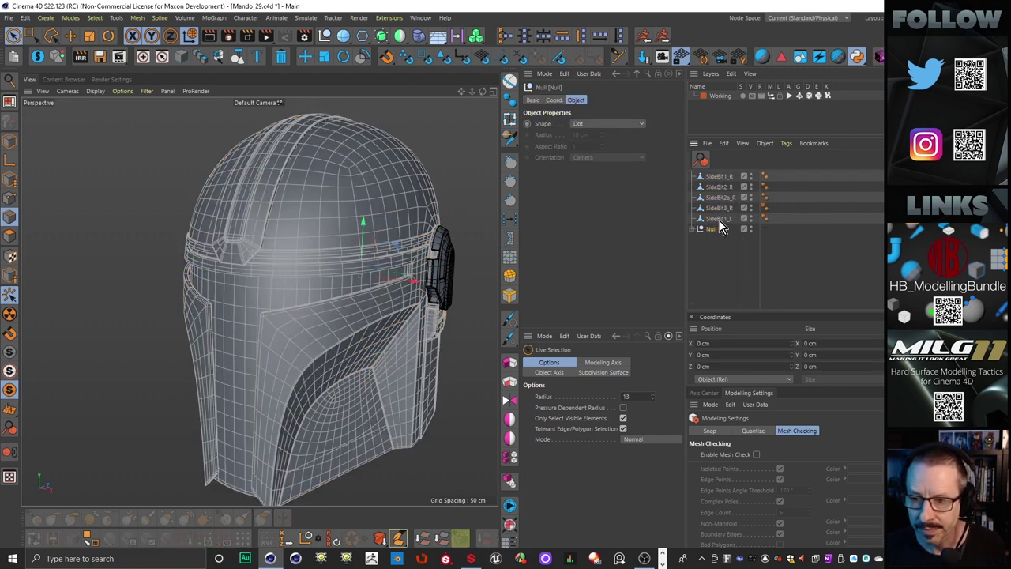
left_click(718, 219)
left_click(722, 176, "shift")
left_click_drag(722, 219, 715, 229)
left_click(692, 175)
left_click(710, 177)
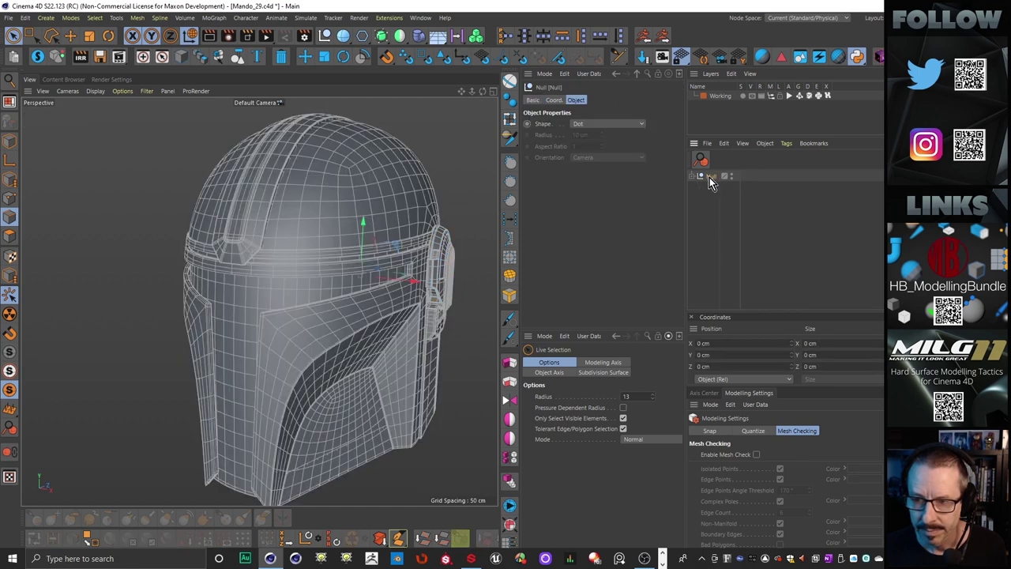
Step: Place the null under a Subdivision Surface and render the view to inspect the smoothed helmet from both sides
left_click(383, 37, "alt")
scroll(312, 214, "down", 3)
left_click_drag(315, 217, 309, 222, "alt")
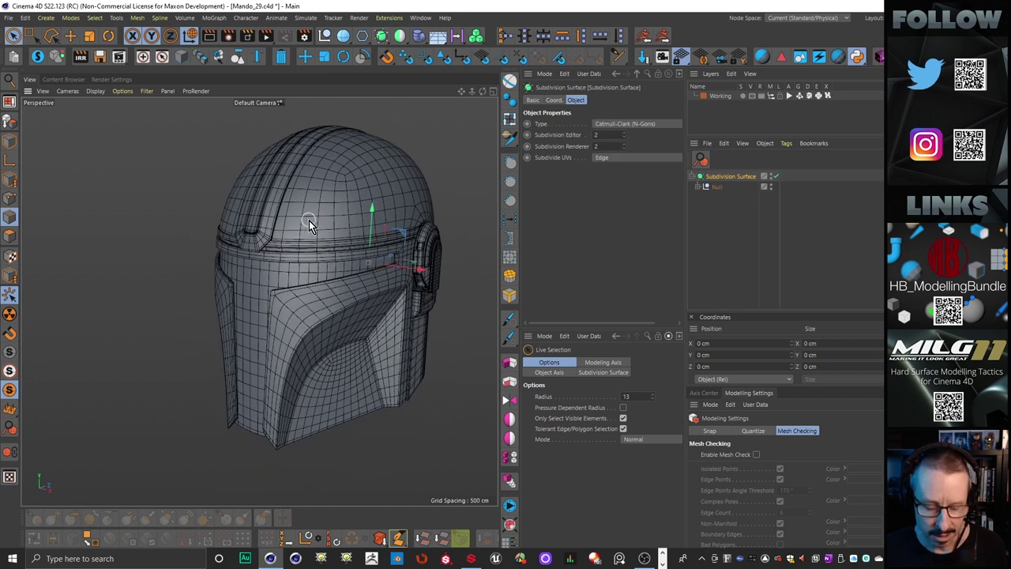
key("ctrl+r")
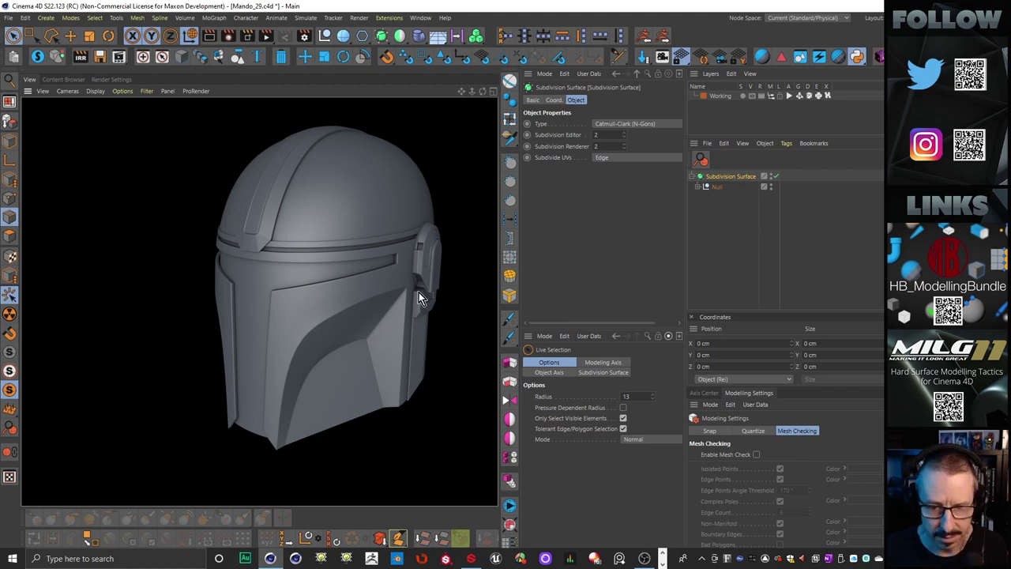
mouse_move(270, 277)
left_mouse_down("alt")
mouse_move(377, 273)
mouse_move(294, 259)
mouse_move(303, 235)
mouse_move(273, 249)
mouse_move(290, 288)
left_mouse_up("alt")
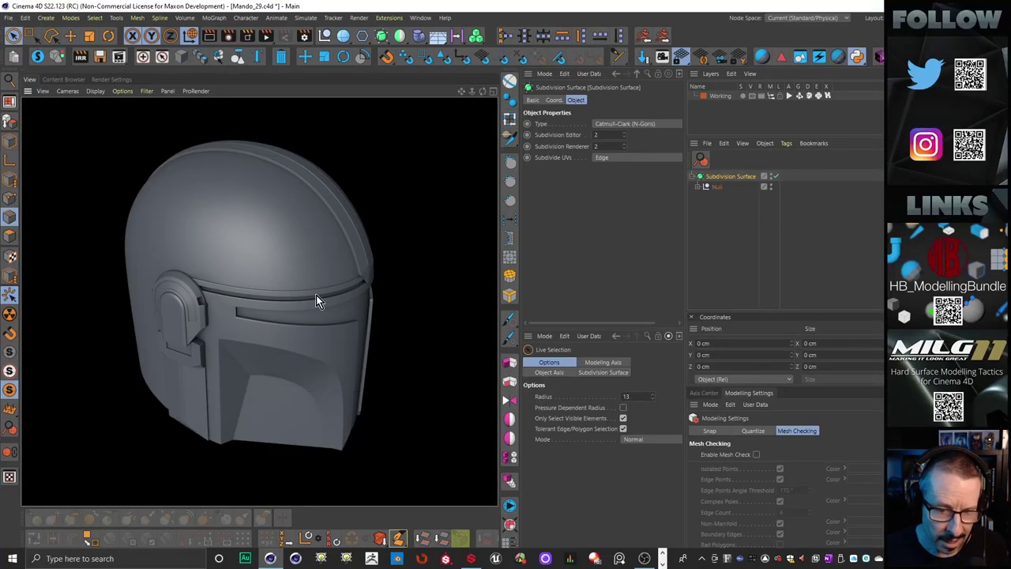
left_click_drag(316, 301, 435, 253, "alt")
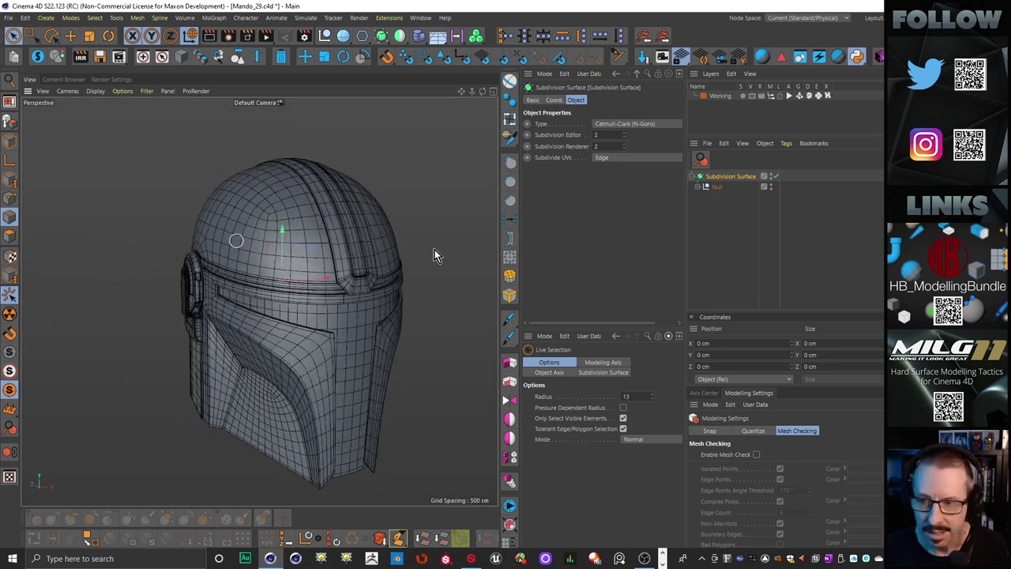
Step: Undo the Subdivision Surface and the grouping of the helmet parts, and clear the selection
left_click(754, 260)
key("ctrl+z")
key("ctrl+z")
key("ctrl+z")
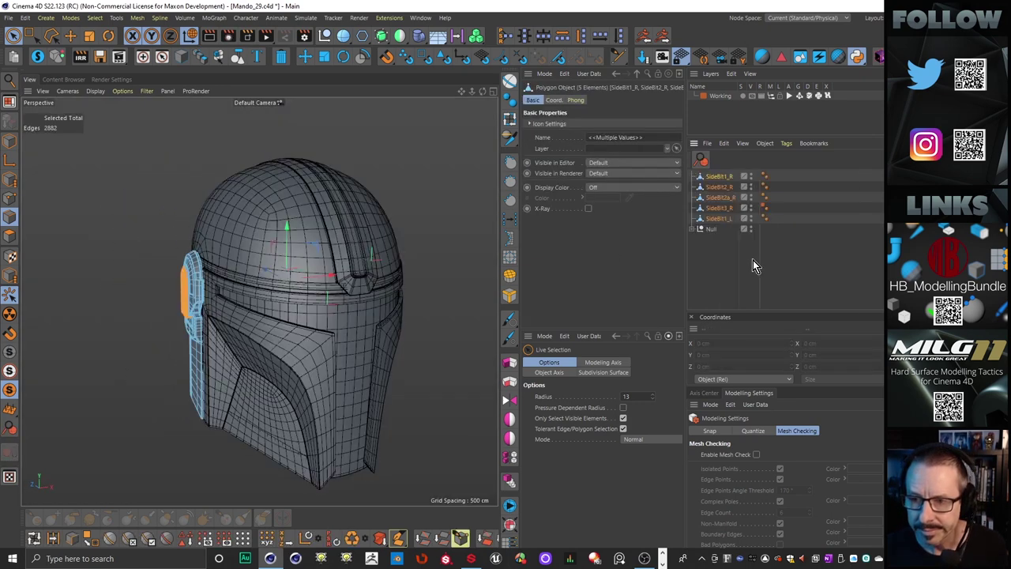
key("ctrl+z")
key("ctrl+z")
key("ctrl+z")
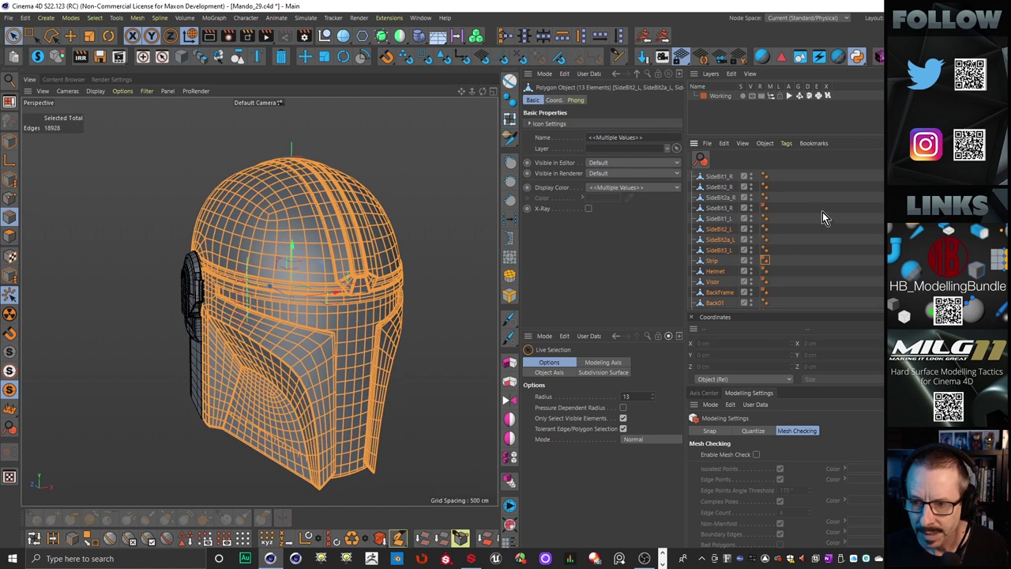
left_click(823, 212)
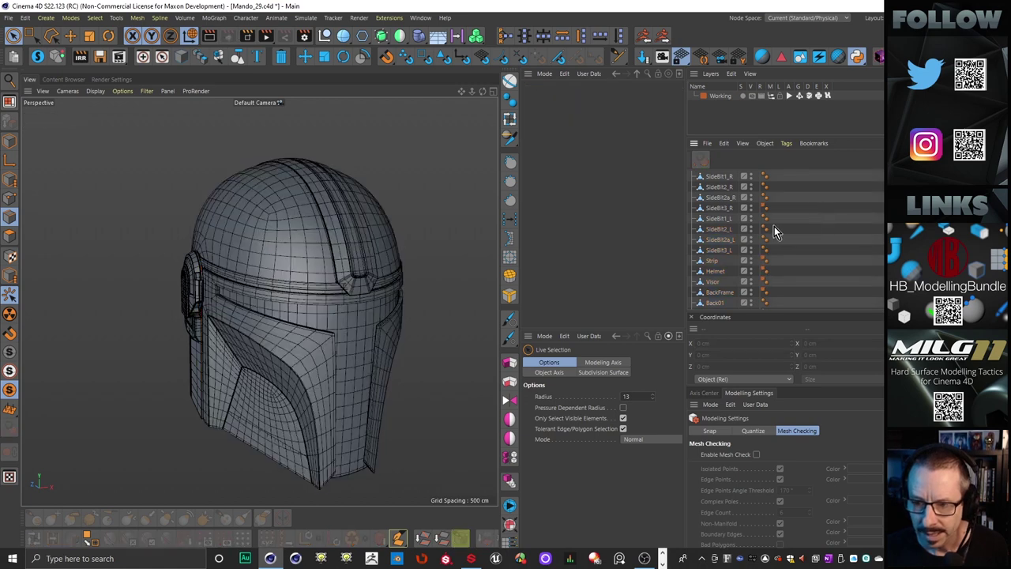
Step: Move all the side parts from SideBit1_R to SideBit3_L below Back06 in the object hierarchy
left_click(718, 176)
left_click(718, 250, "shift")
scroll(786, 214, "down", 2)
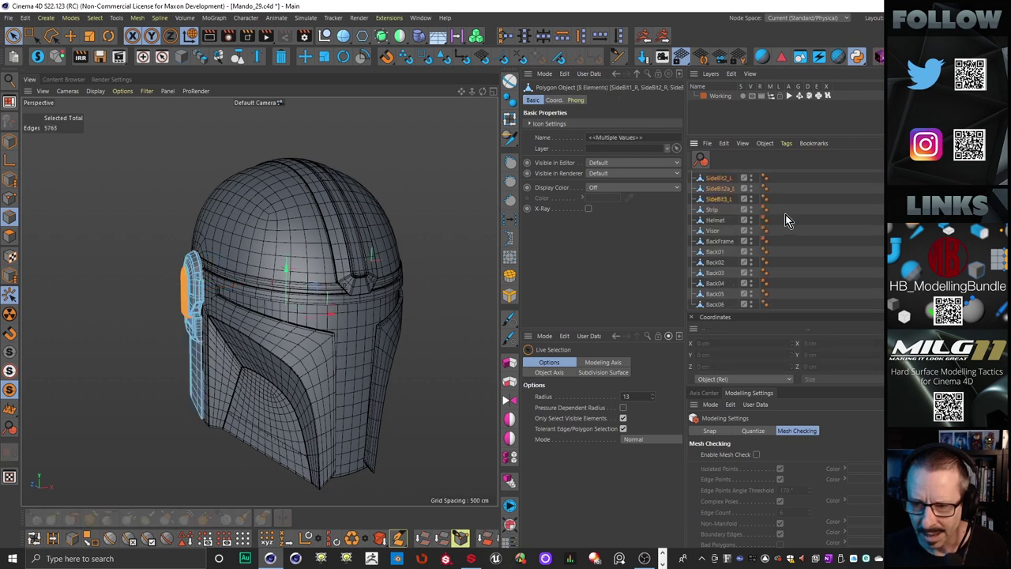
left_click_drag(716, 199, 722, 308)
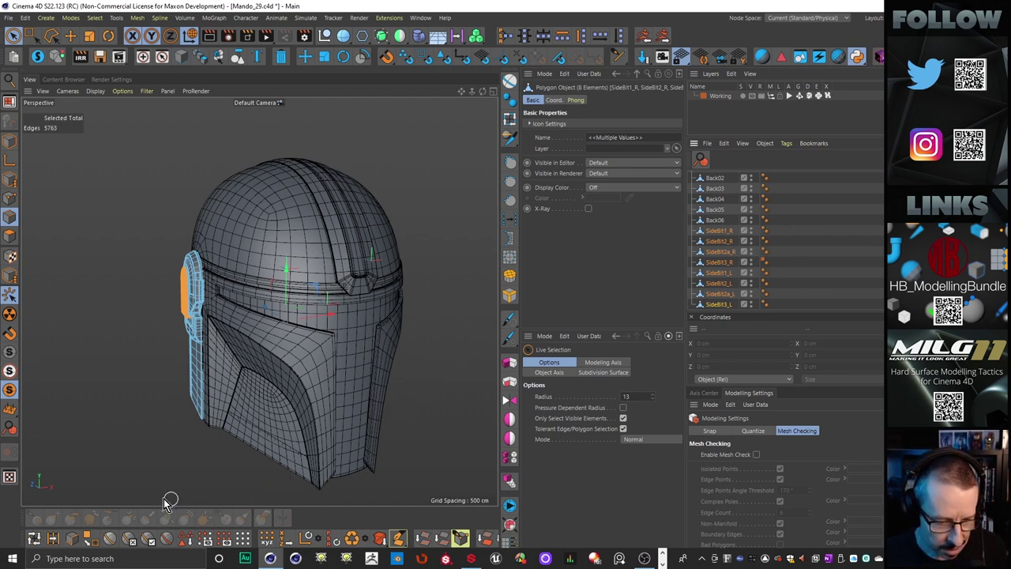
Step: Show the scene's materials and delete the DemoSoldier and Default materials
left_click(19, 559)
left_click(19, 559)
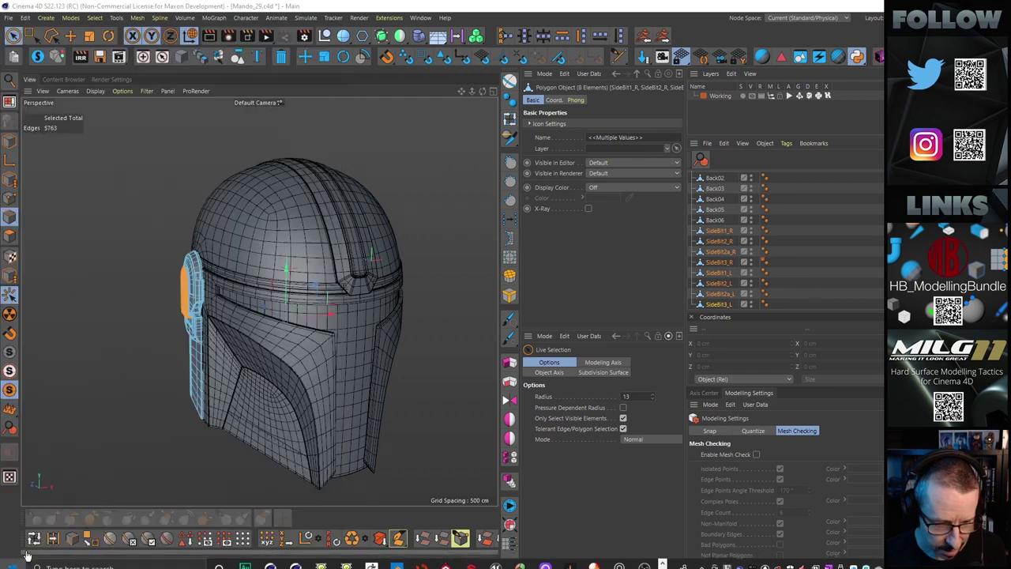
left_click(267, 559)
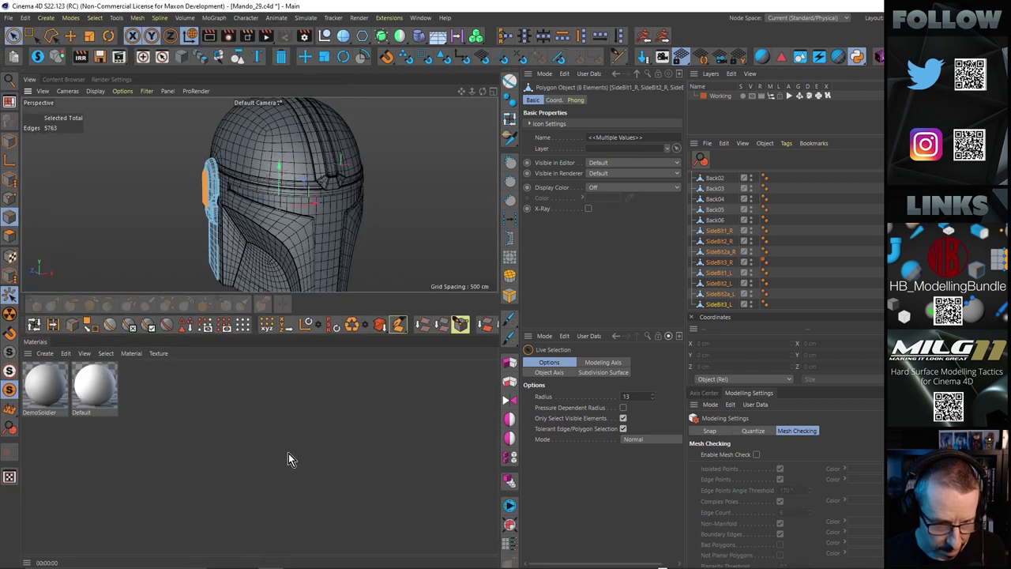
left_click_drag(163, 430, 31, 373)
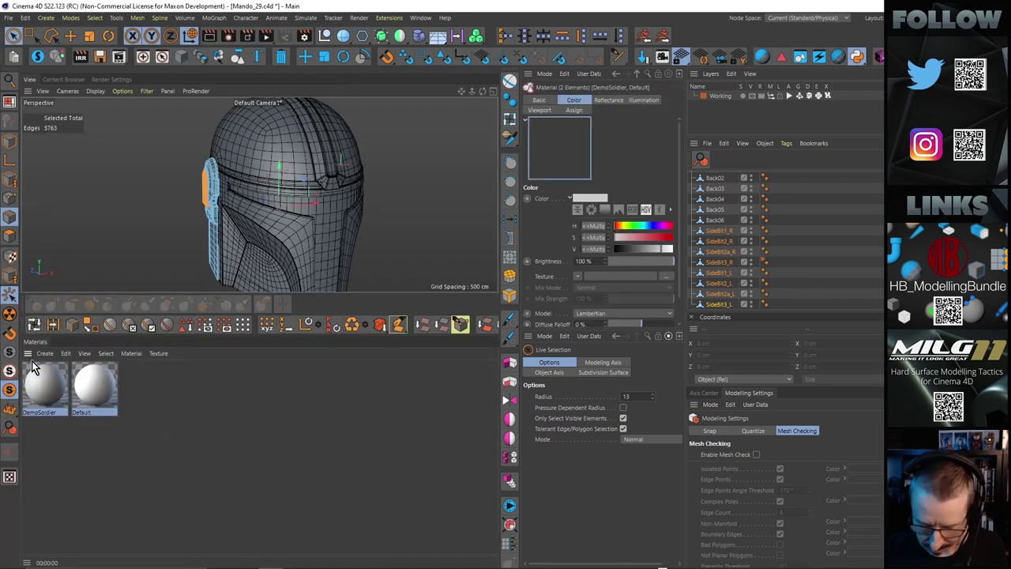
left_click(107, 389)
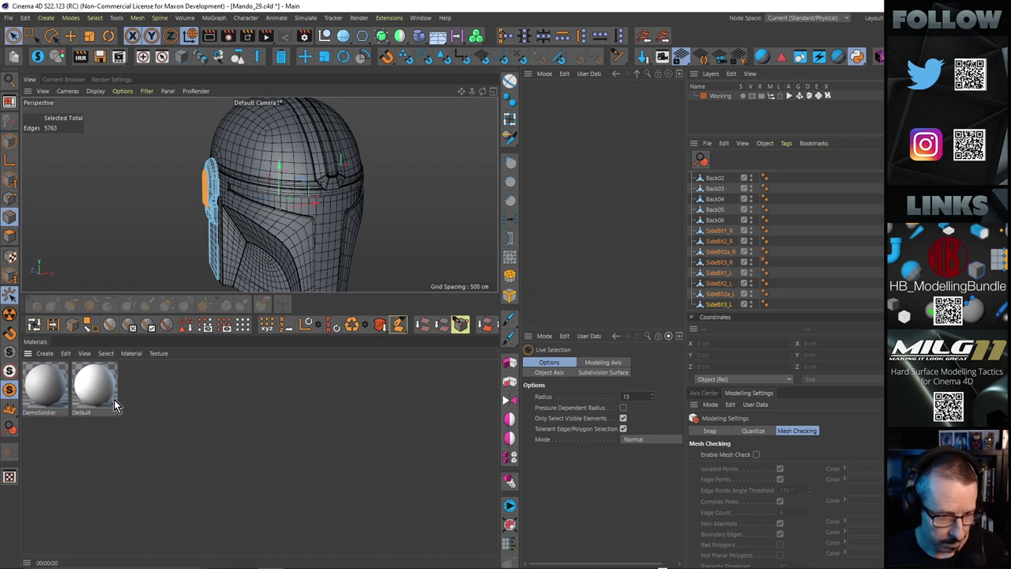
key("Delete")
key("Delete")
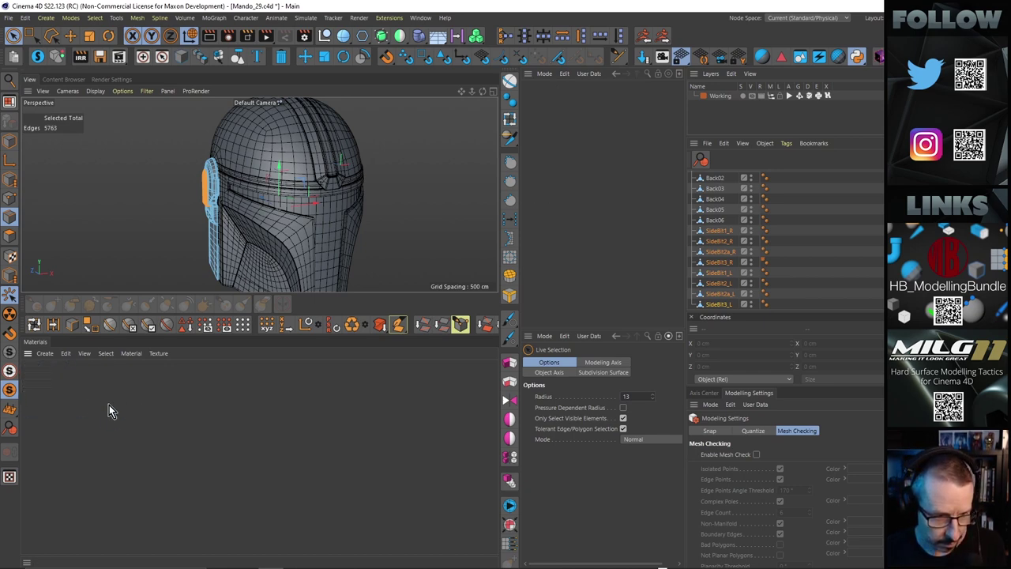
Step: Create a new material and give it a cyan colour with hue 190° and saturation 81%
double_click(101, 397)
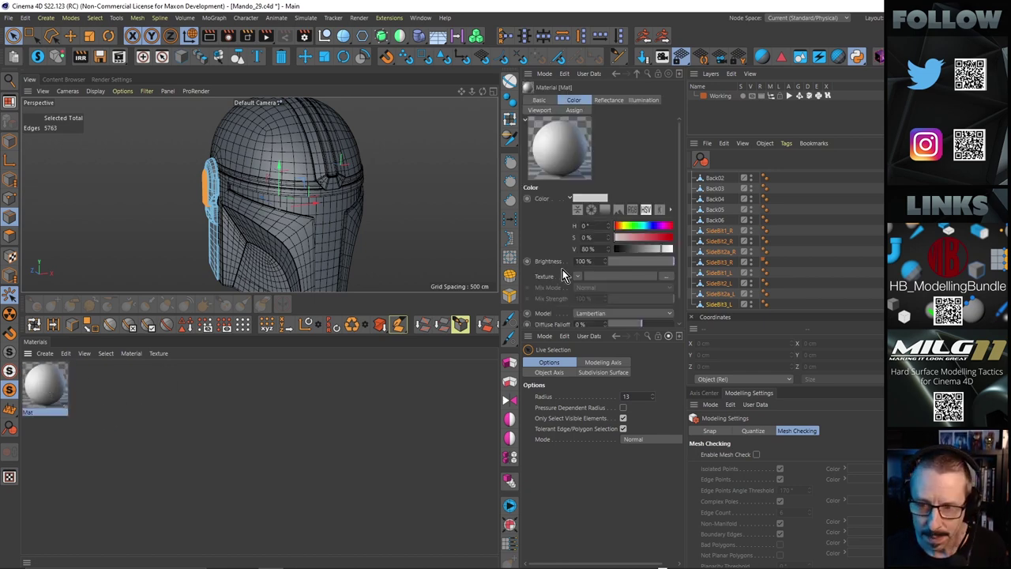
left_click(645, 227)
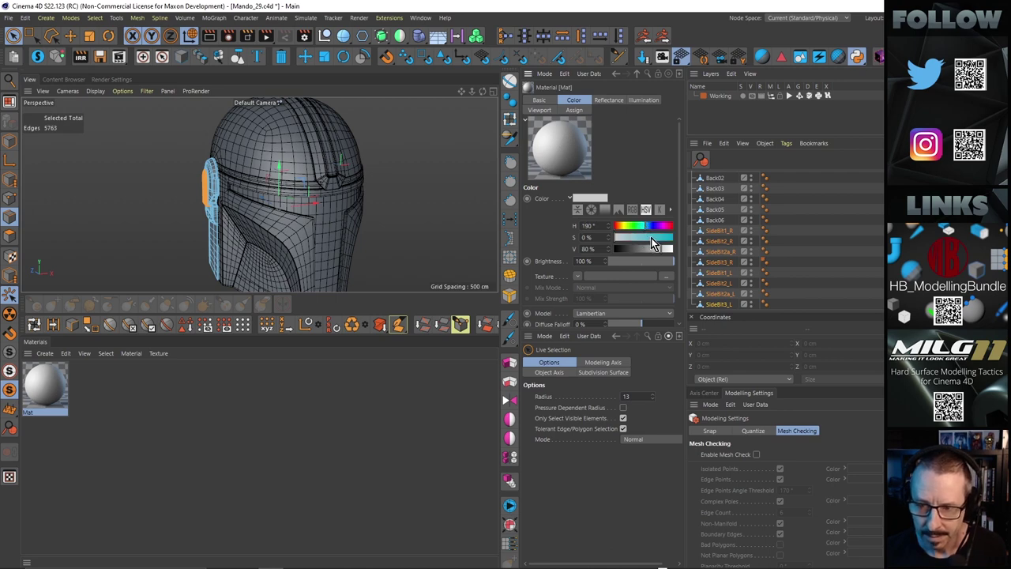
left_click_drag(651, 238, 661, 238)
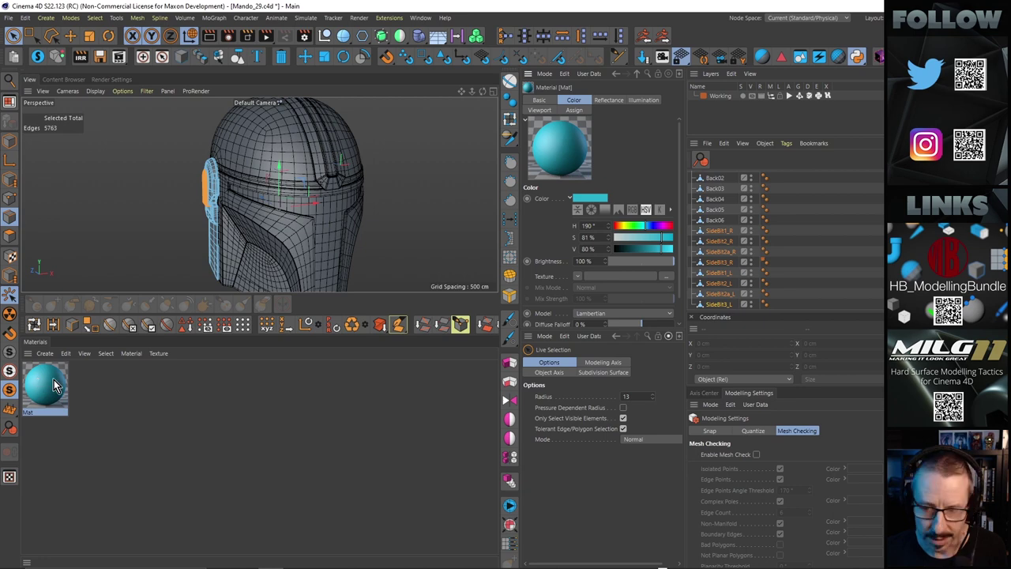
Step: Switch to model mode and apply the cyan material to all the side parts from SideBit1_R to SideBit3_L
left_click_drag(53, 385, 719, 230)
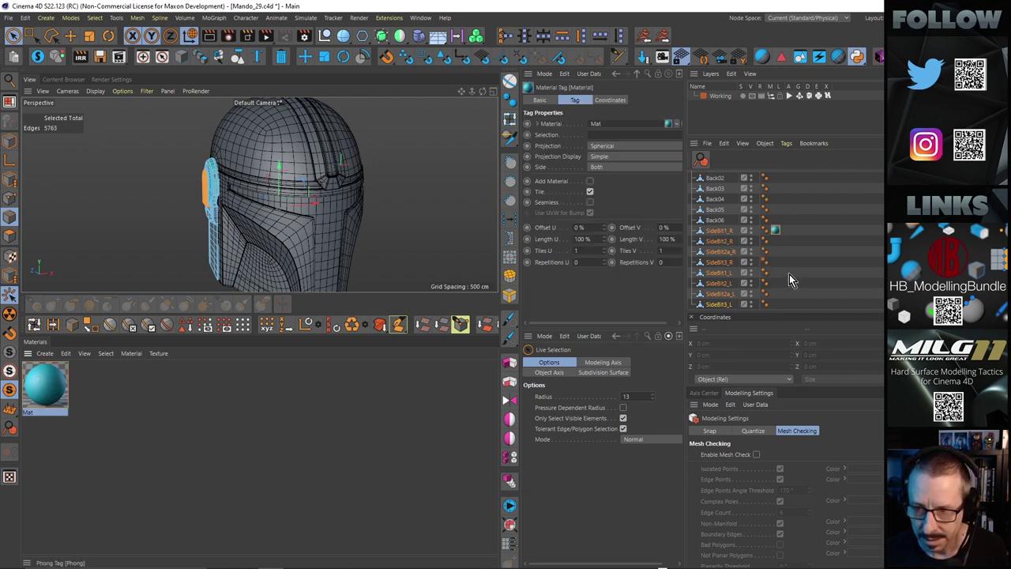
key("Delete")
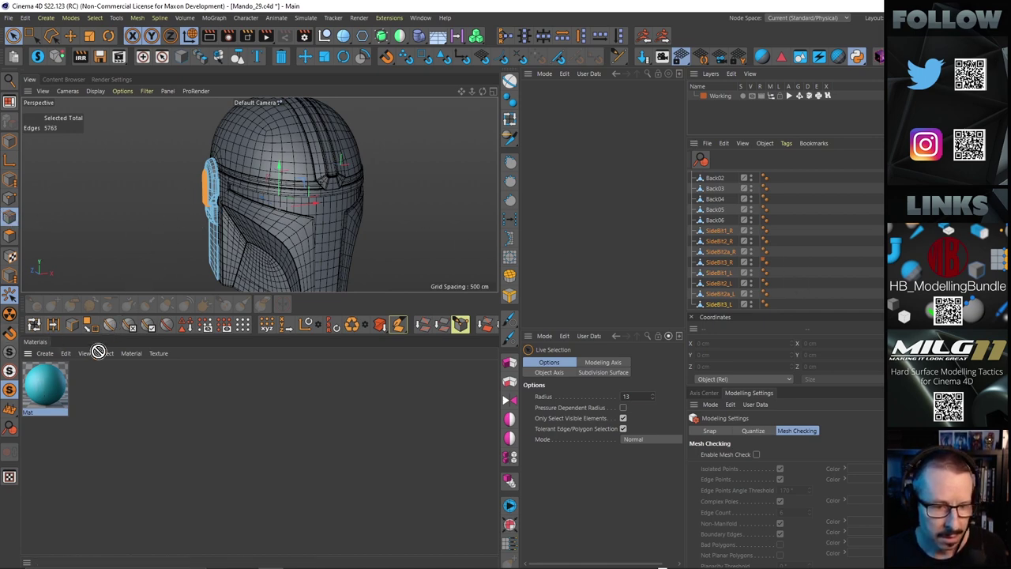
left_click_drag(209, 225, 308, 228, "alt")
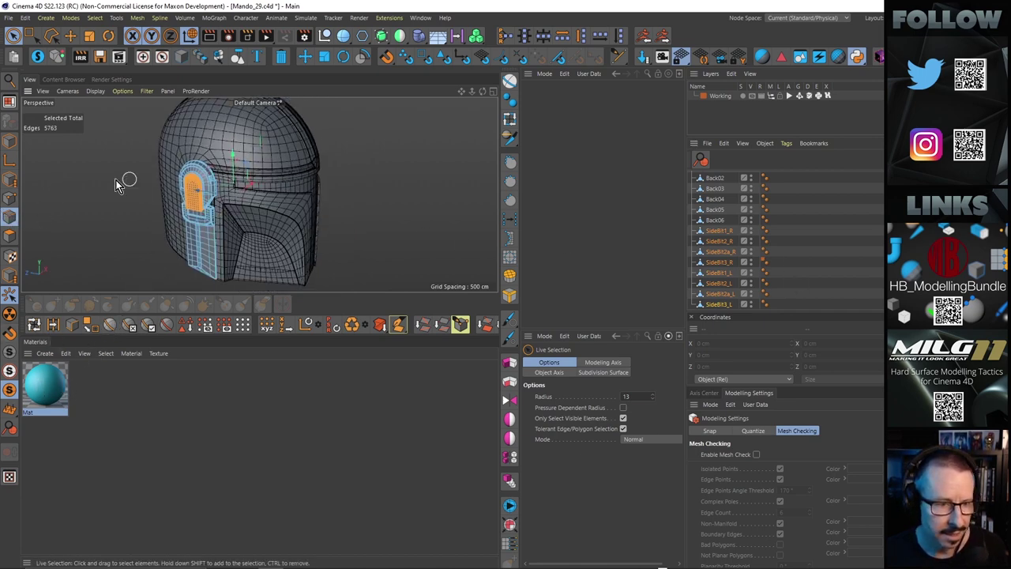
left_click(9, 140)
left_click_drag(47, 391, 218, 225)
left_click_drag(453, 269, 232, 185, "alt")
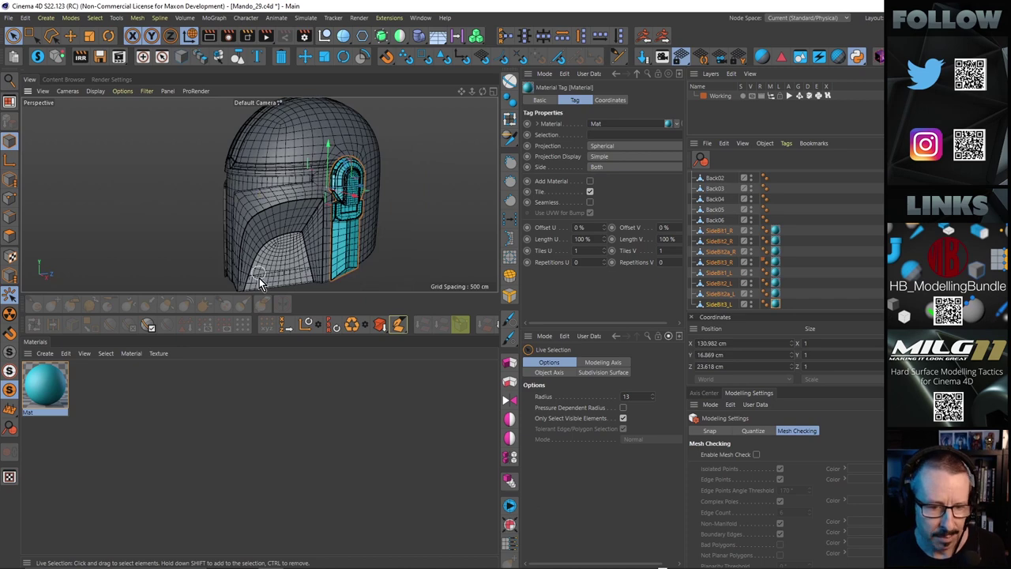
Step: Enlarge the viewport, duplicate the cyan material and set the copy's hue to 145° for a green colour
left_click_drag(265, 294, 265, 441)
left_click_drag(308, 342, 298, 312, "alt")
left_click_drag(281, 252, 350, 248, "alt")
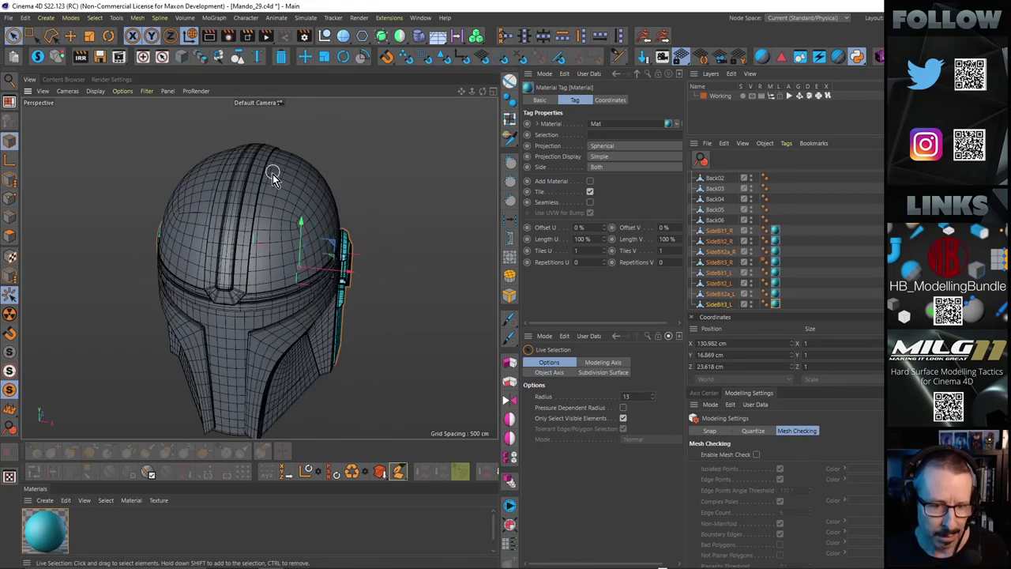
left_click_drag(273, 174, 275, 219, "alt")
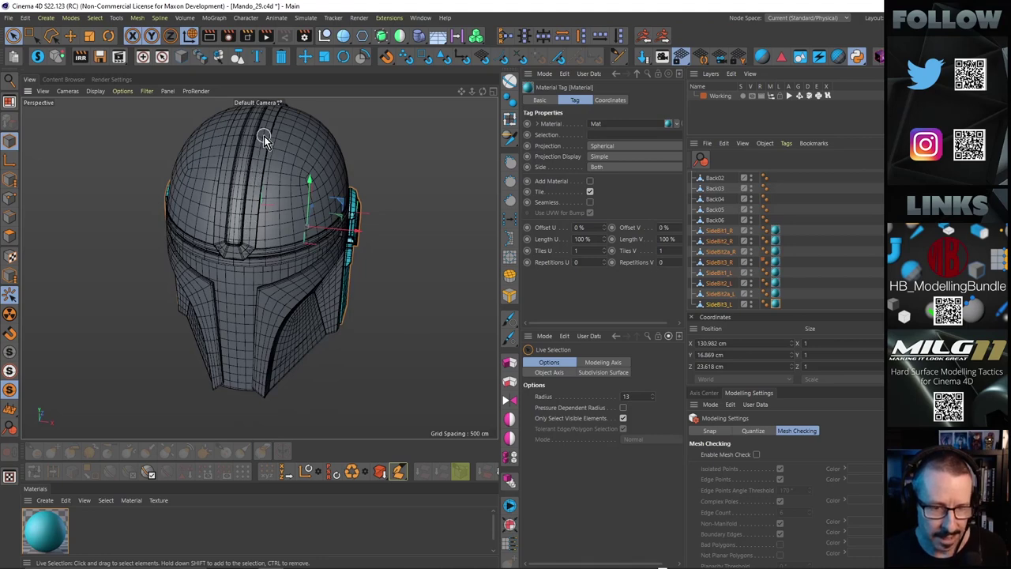
left_click_drag(244, 252, 252, 165, "alt")
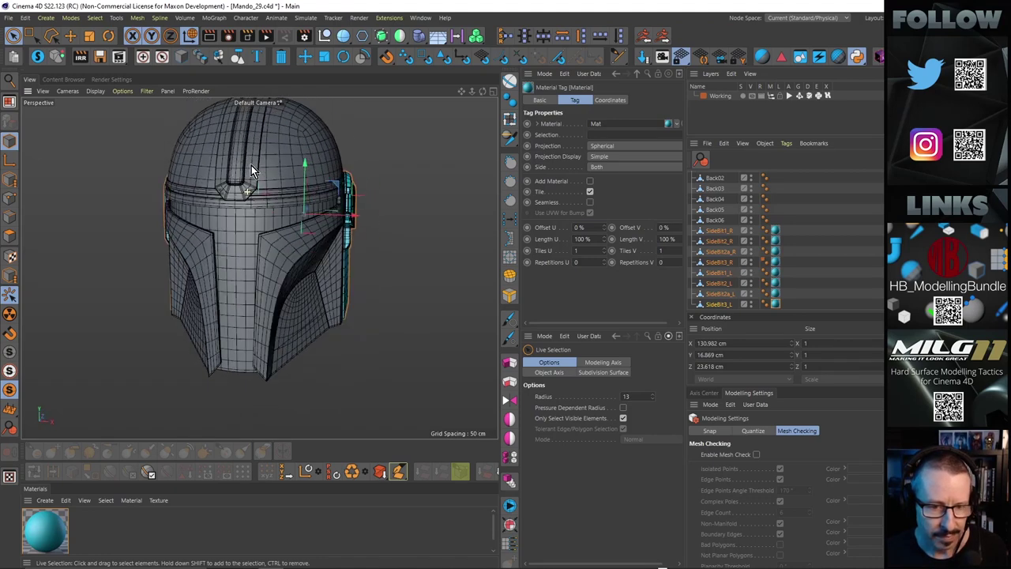
left_click_drag(54, 531, 99, 534, "ctrl")
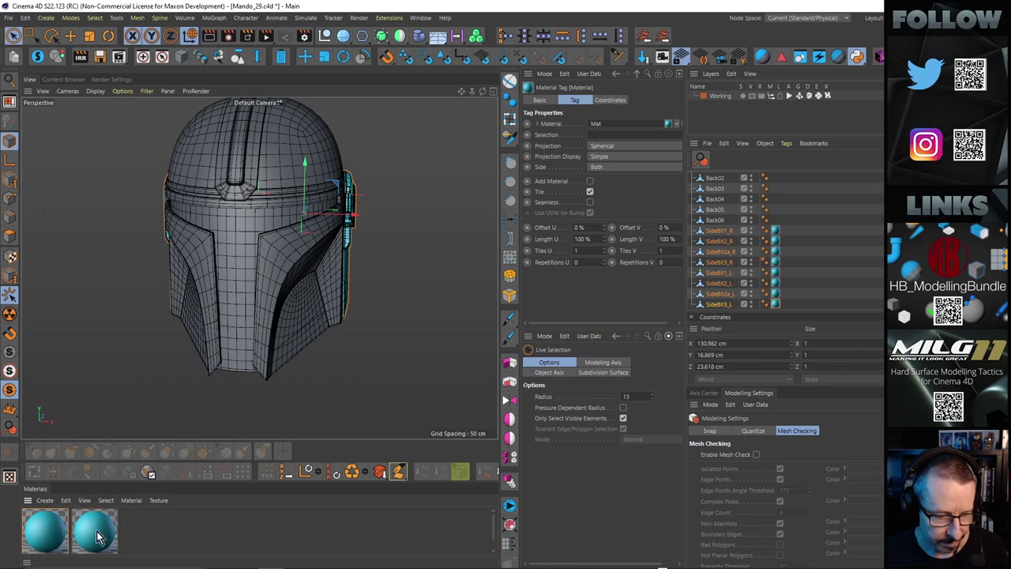
left_click(95, 534)
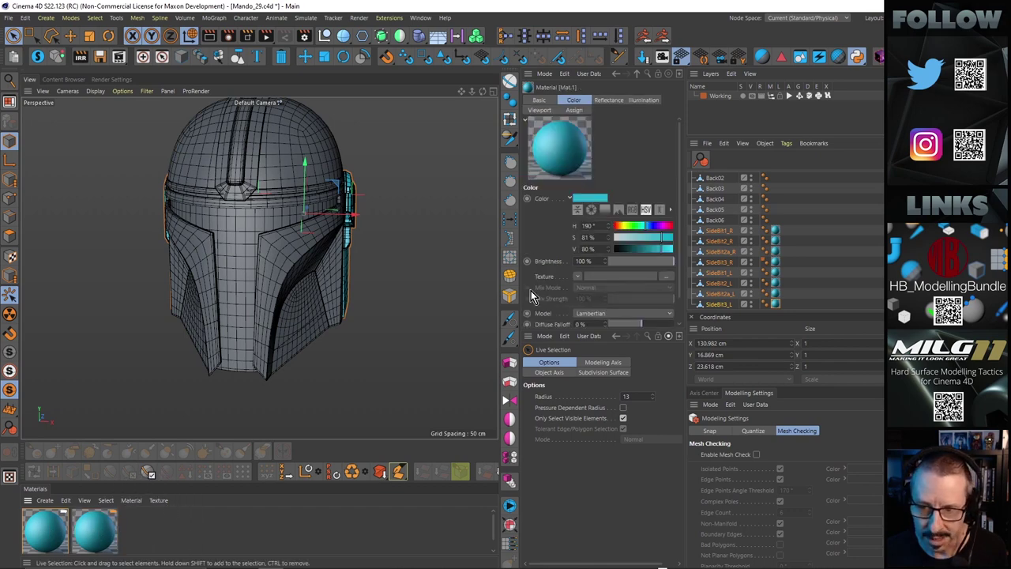
left_click(639, 226)
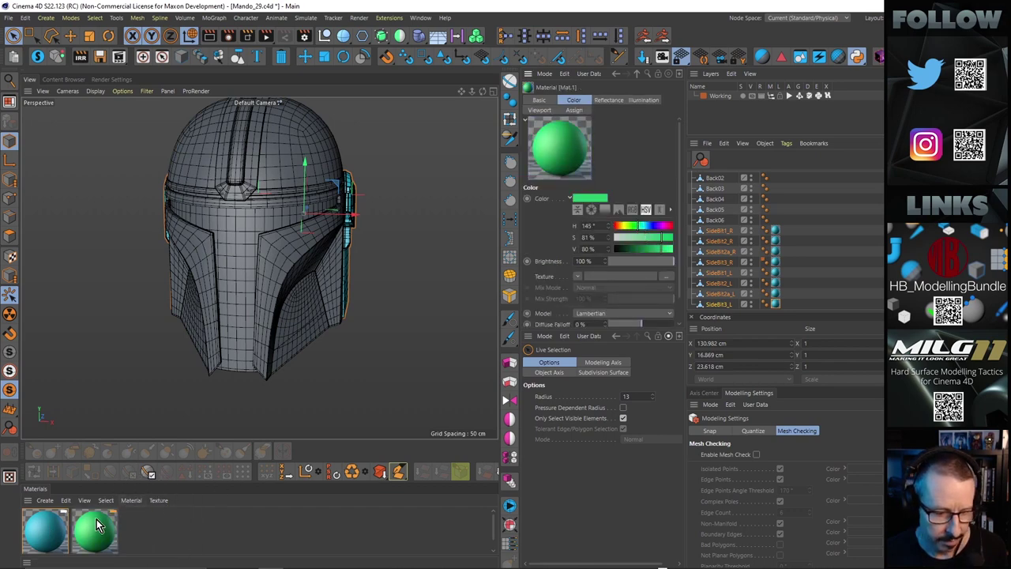
Step: Apply the green material to the helmet's visor
left_click_drag(94, 544, 251, 205)
scroll(261, 225, "down", 2)
mouse_move(252, 256)
left_mouse_down("alt")
mouse_move(79, 265)
mouse_move(262, 264)
mouse_move(237, 251)
mouse_move(246, 260)
left_mouse_up("alt")
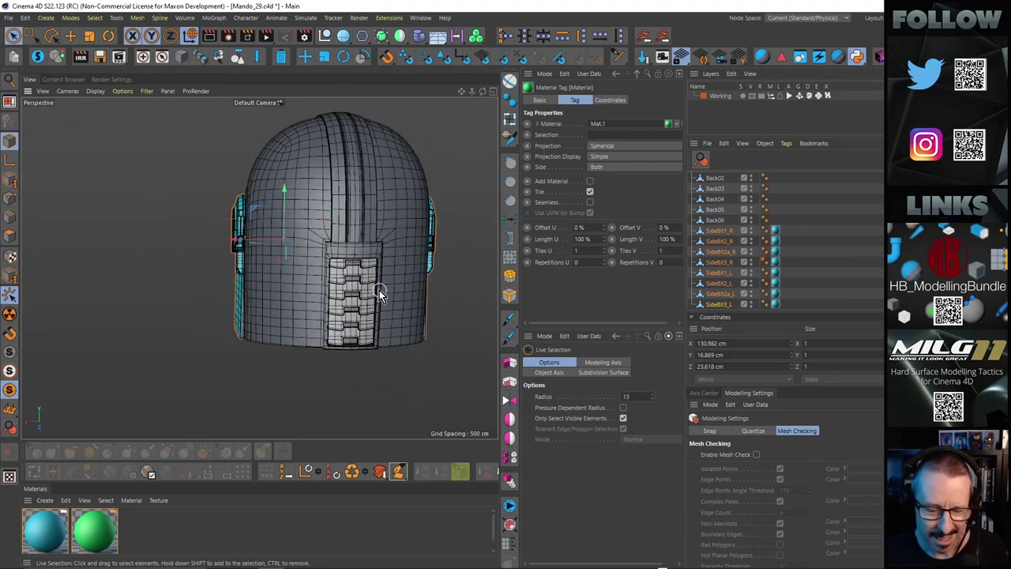
Step: Duplicate the green material and set the copy's hue to 61° for a yellow colour
scroll(379, 290, "up", 5)
left_click_drag(413, 260, 397, 264, "alt")
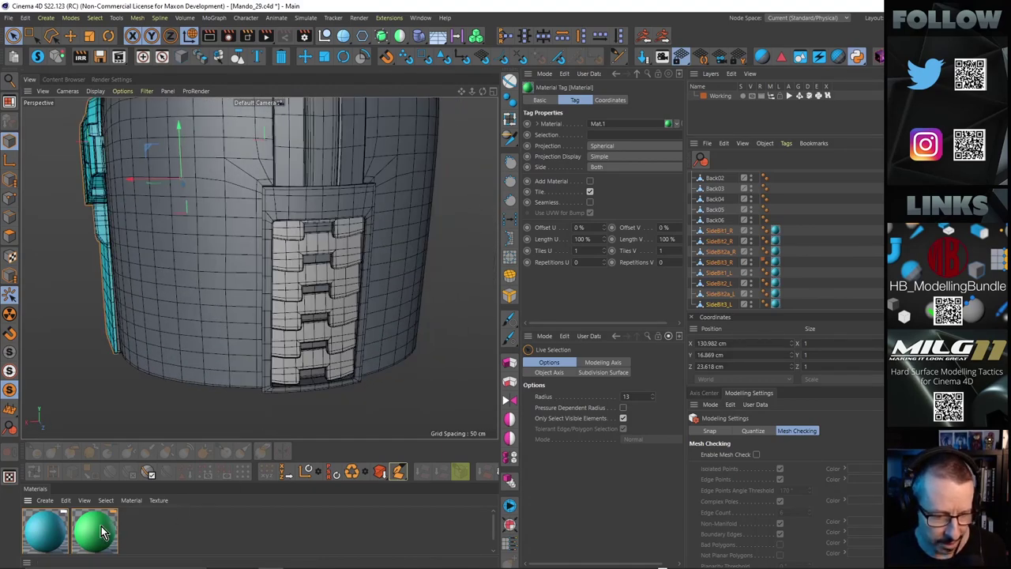
left_click_drag(101, 532, 146, 532, "ctrl")
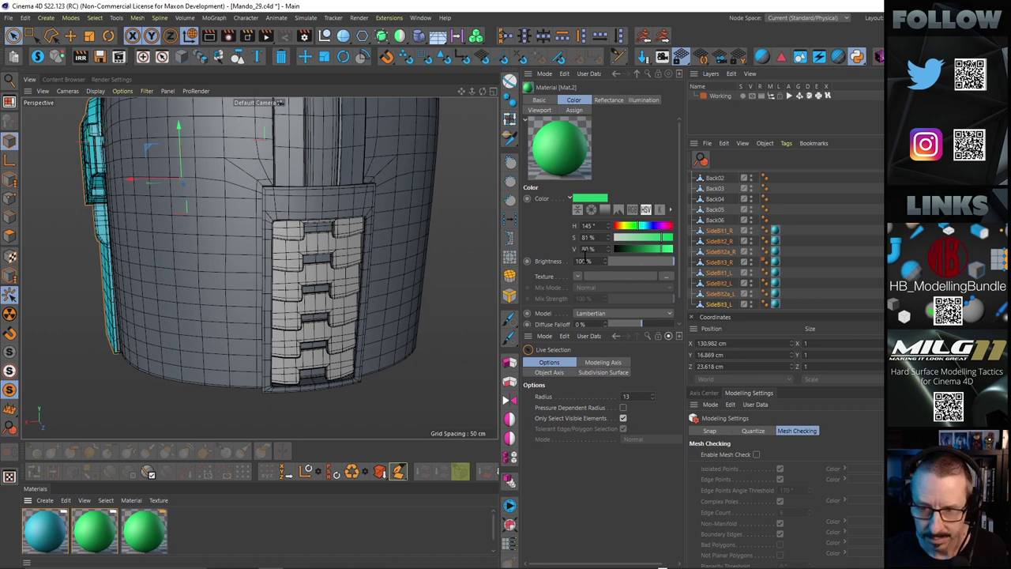
left_click(624, 226)
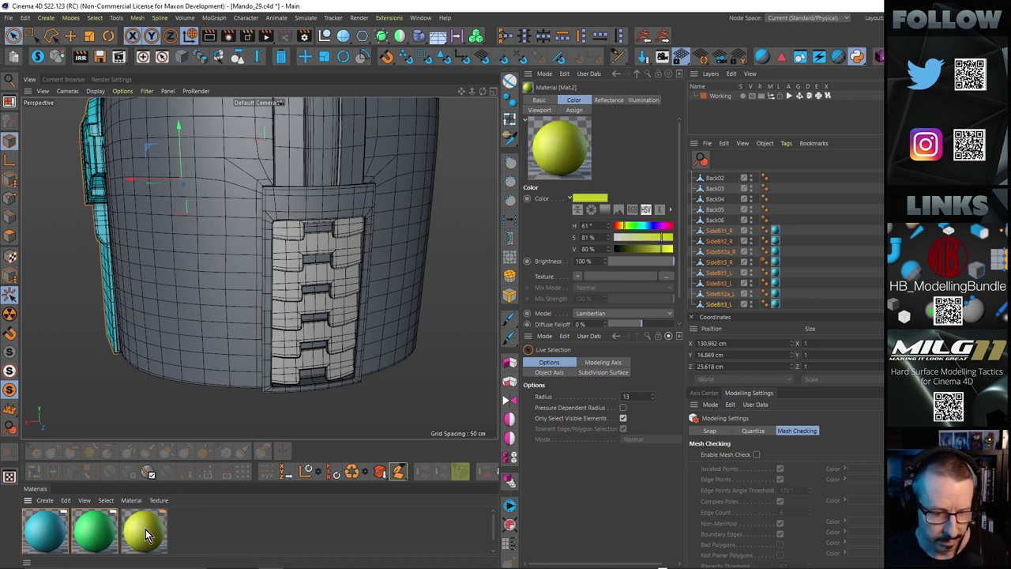
Step: Apply the yellow material to each of the stacked detail segments on the back of the helmet, including Back02 to Back06
left_click_drag(145, 535, 349, 252)
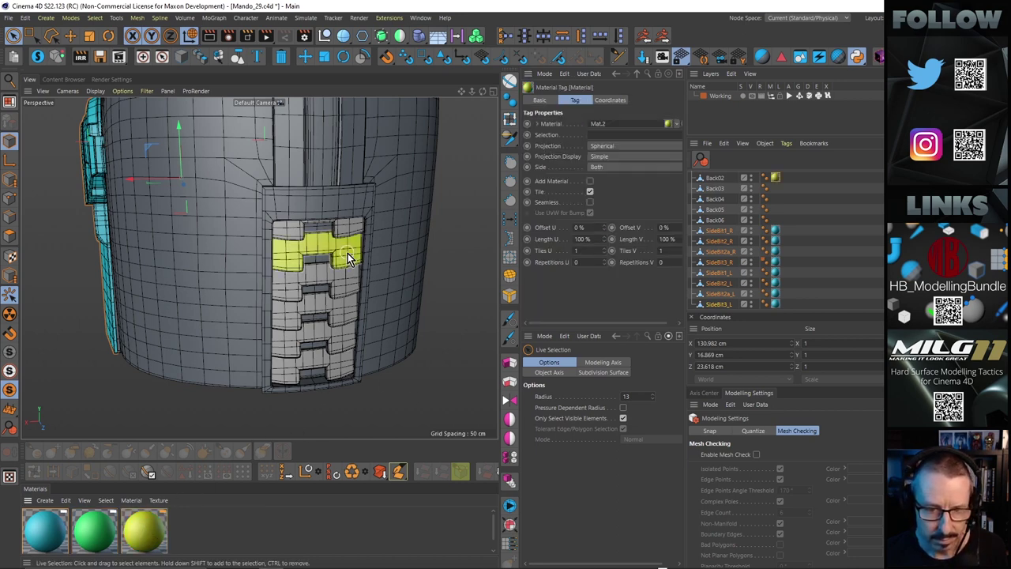
left_click_drag(146, 531, 324, 310)
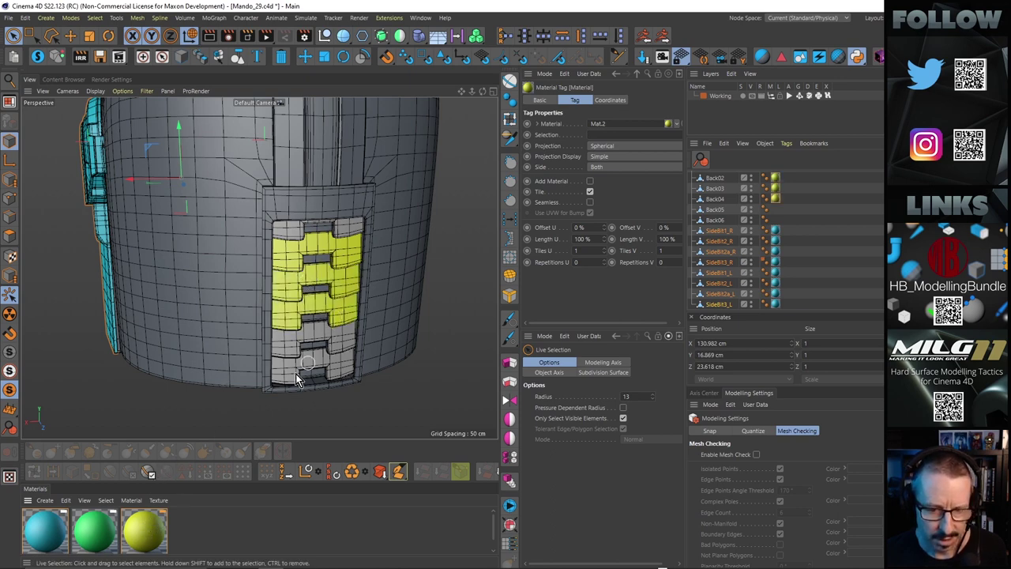
left_click_drag(150, 526, 325, 337)
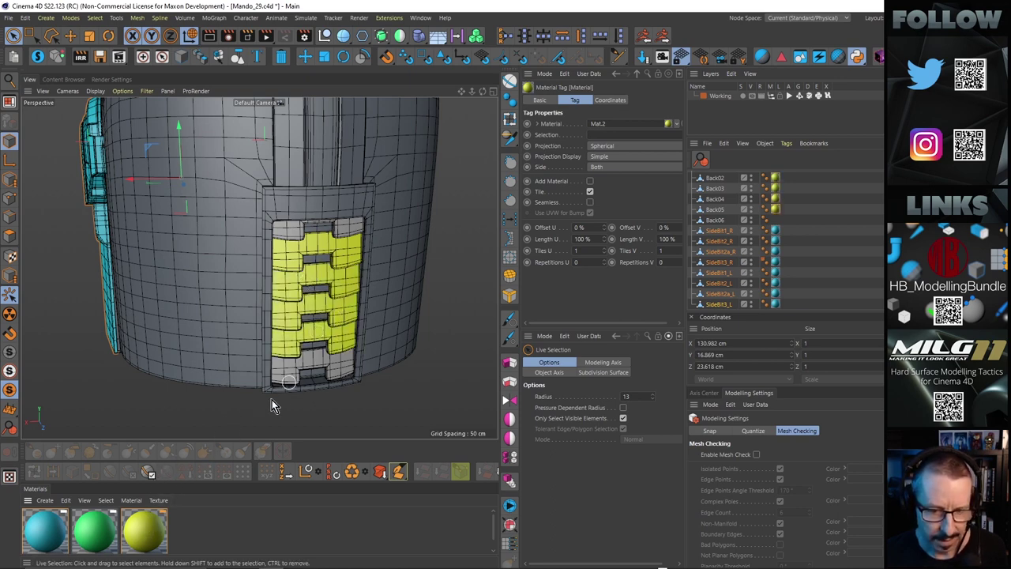
left_click_drag(152, 535, 347, 368)
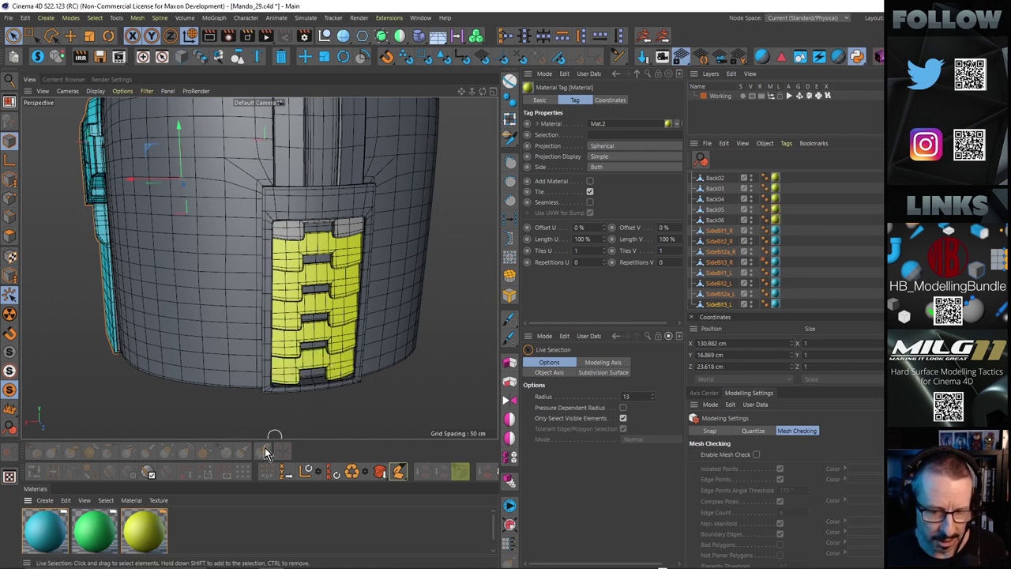
left_click_drag(145, 540, 236, 362)
Step: Duplicate the yellow material and set the copy's hue to 338° for a magenta colour
scroll(300, 247, "up", 3)
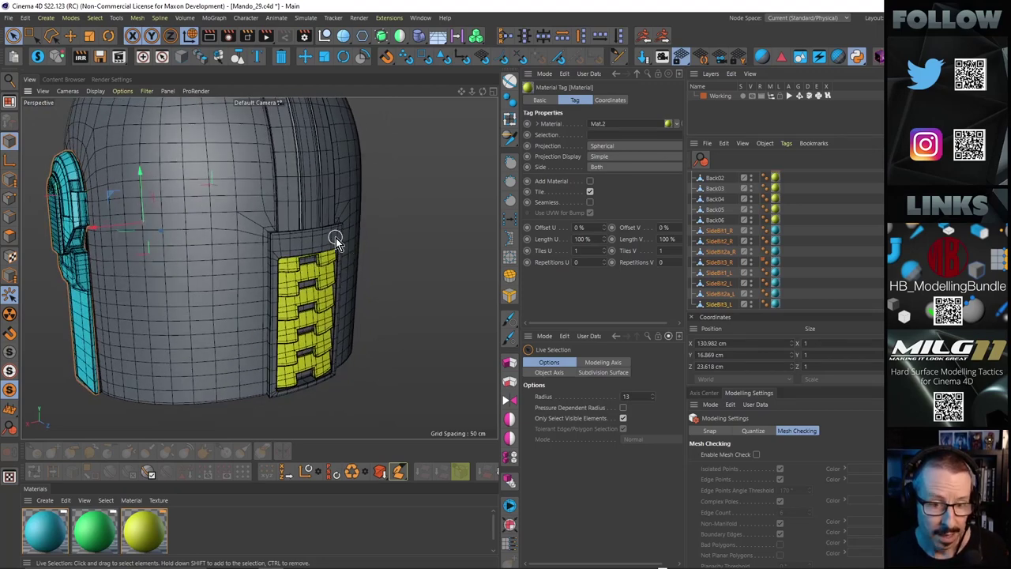
left_click_drag(335, 238, 313, 231, "alt")
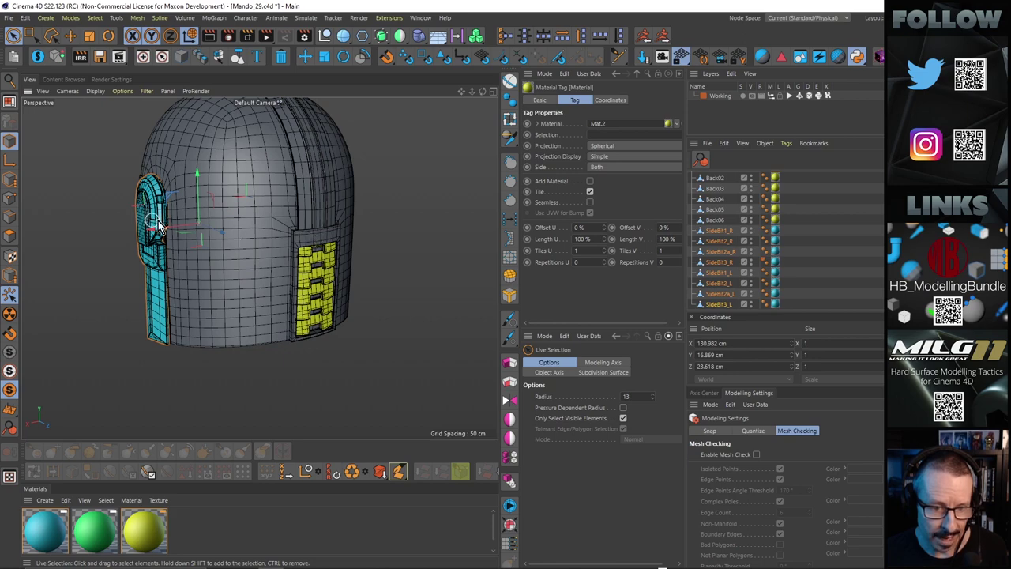
left_click_drag(156, 224, 413, 215, "alt")
left_click_drag(225, 218, 177, 192, "alt")
left_click_drag(149, 531, 197, 542, "ctrl")
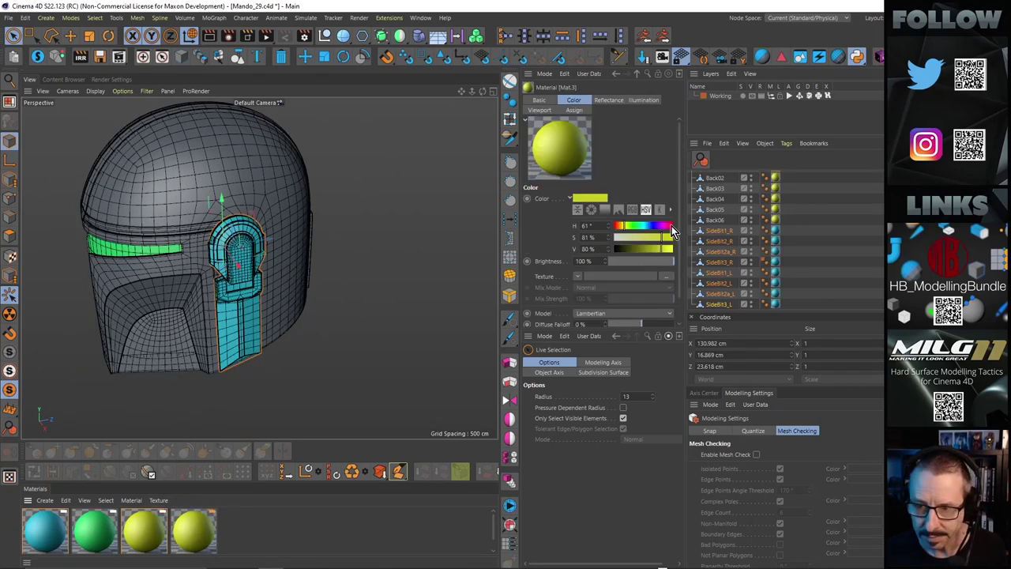
left_click(670, 226)
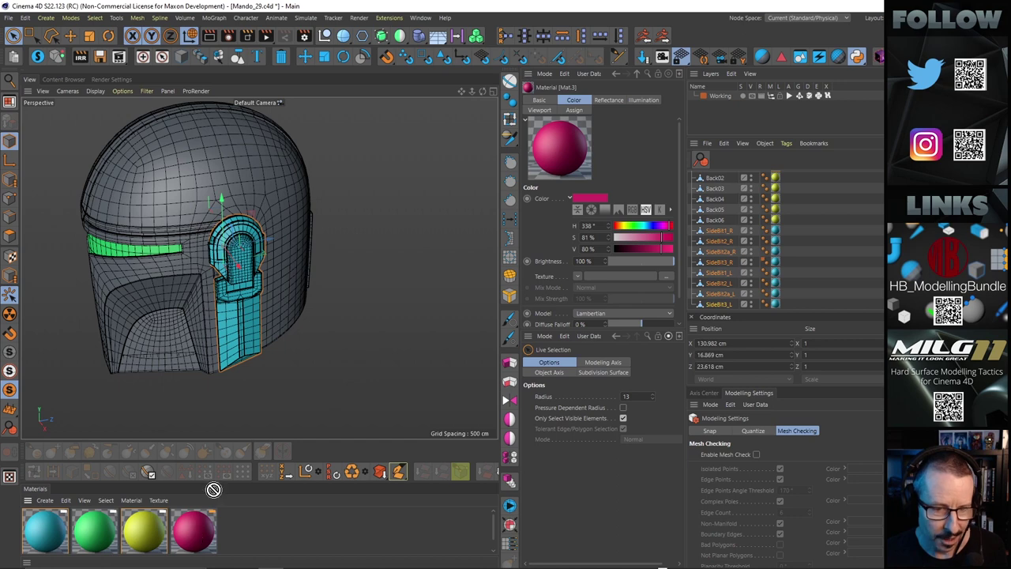
Step: Apply the magenta material to the helmet's main shell and the crest strip running over its top
left_click_drag(214, 490, 212, 161)
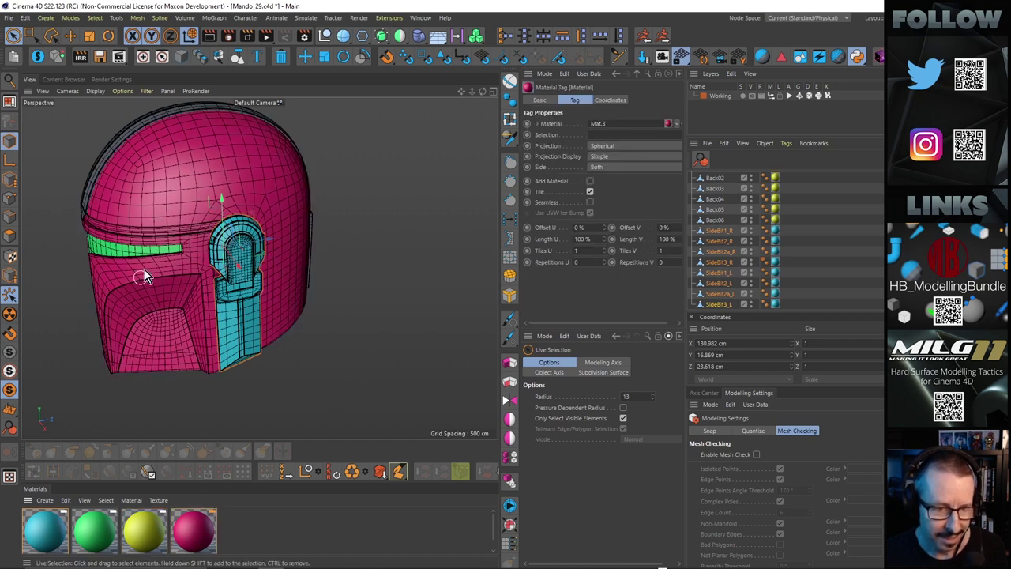
left_click_drag(144, 270, 168, 280, "alt")
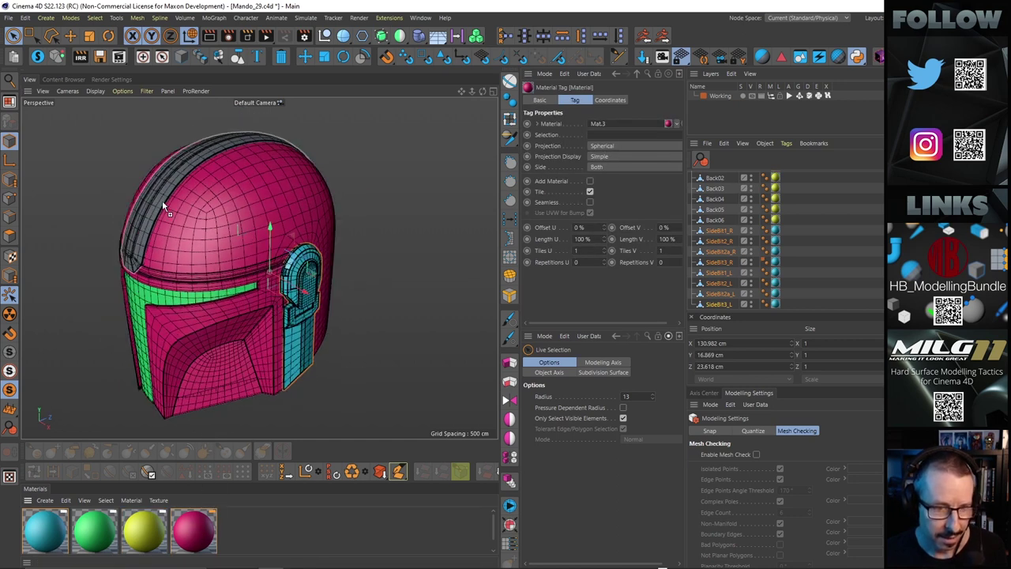
left_click_drag(162, 200, 312, 288, "alt")
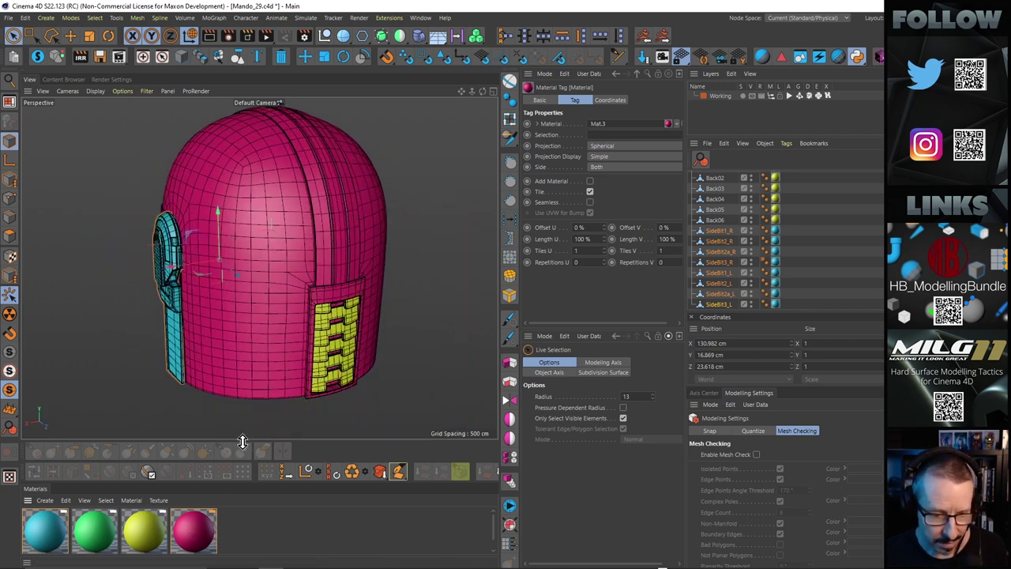
Step: Enlarge the materials area so the names show and rename the magenta material Helmet
left_click_drag(240, 440, 229, 381)
double_click(181, 501)
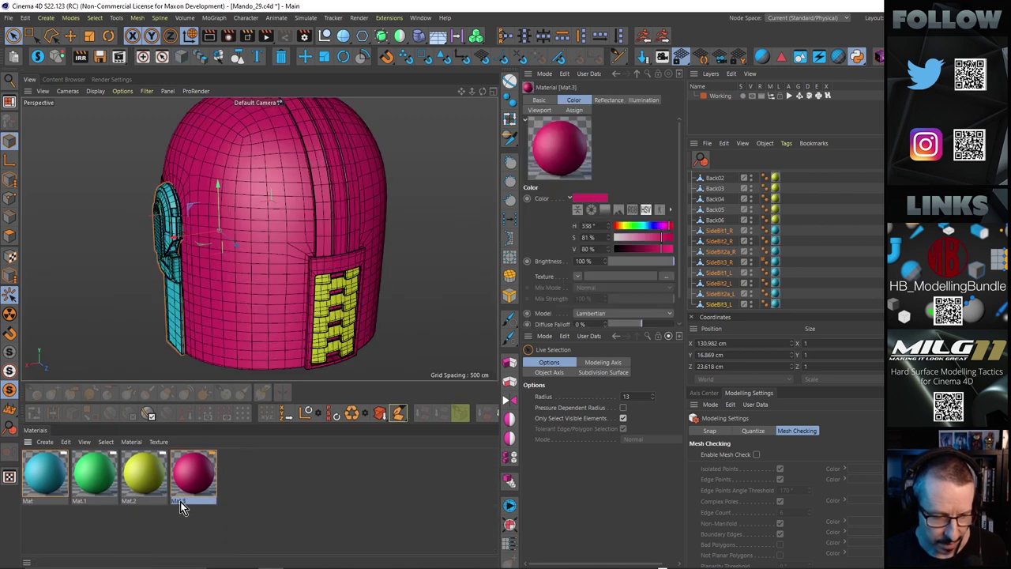
type("Hel")
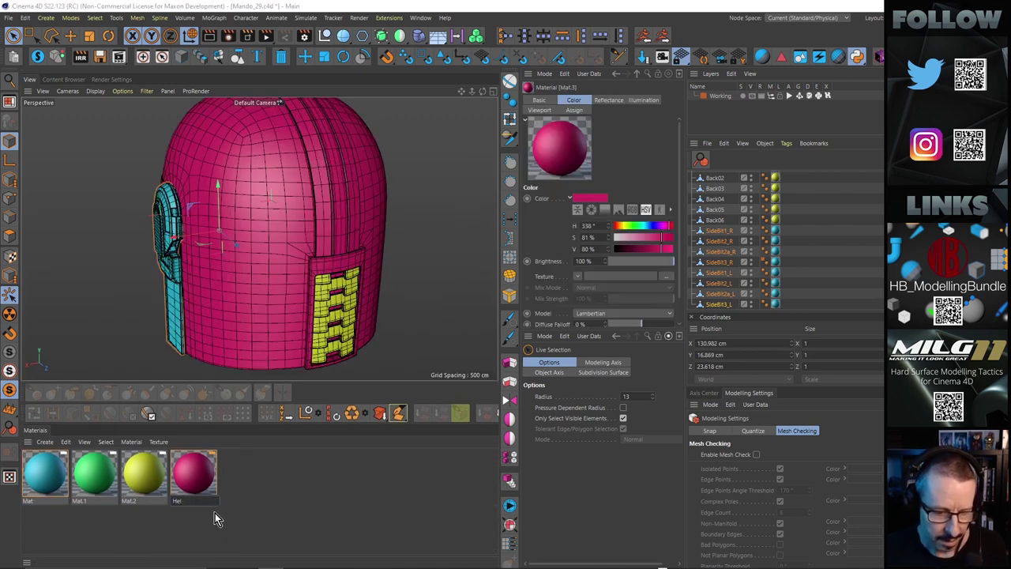
type("met")
key("Return")
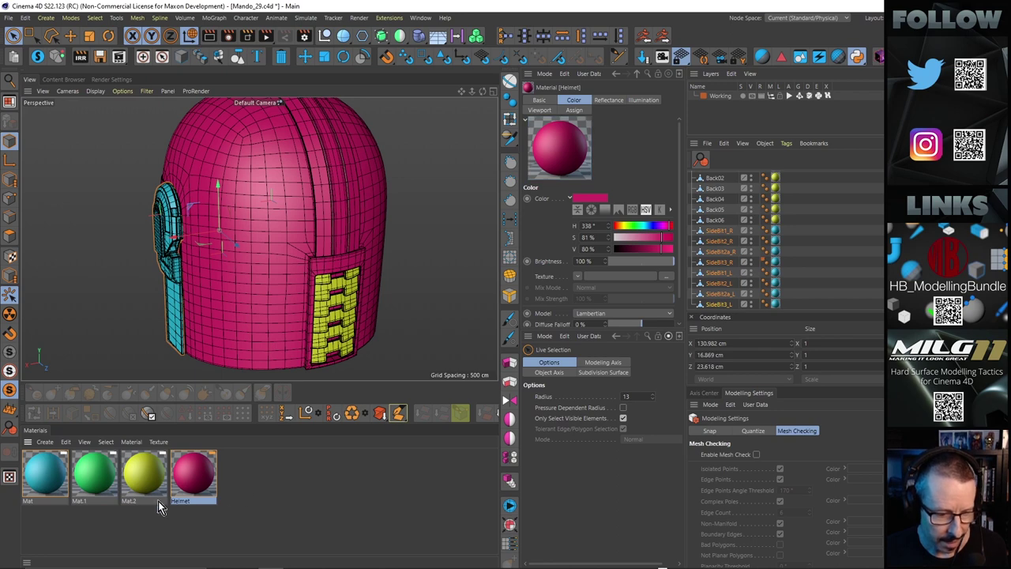
Step: Rename the yellow material BackDetail and the green material Visor
double_click(130, 502)
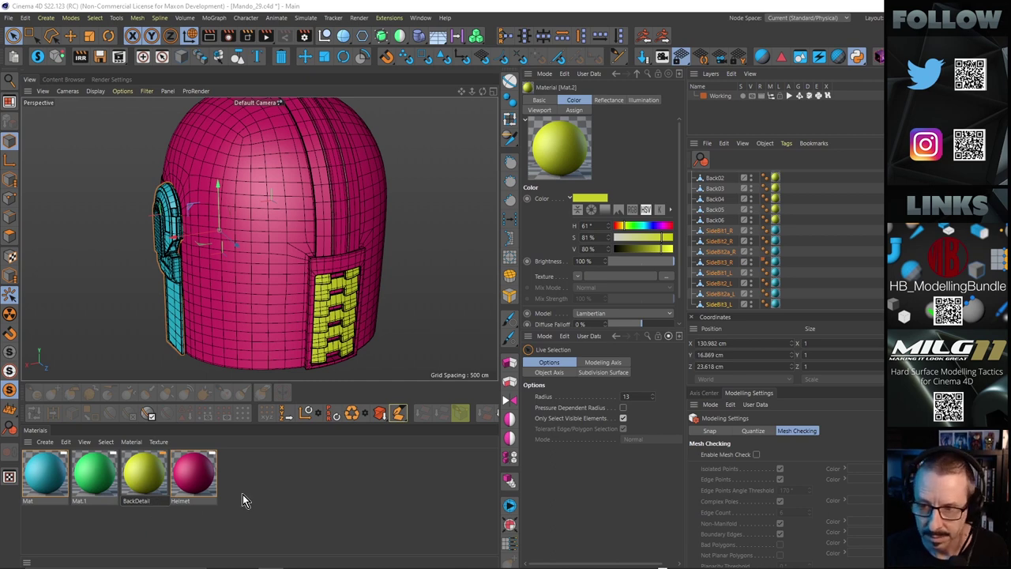
key("Return")
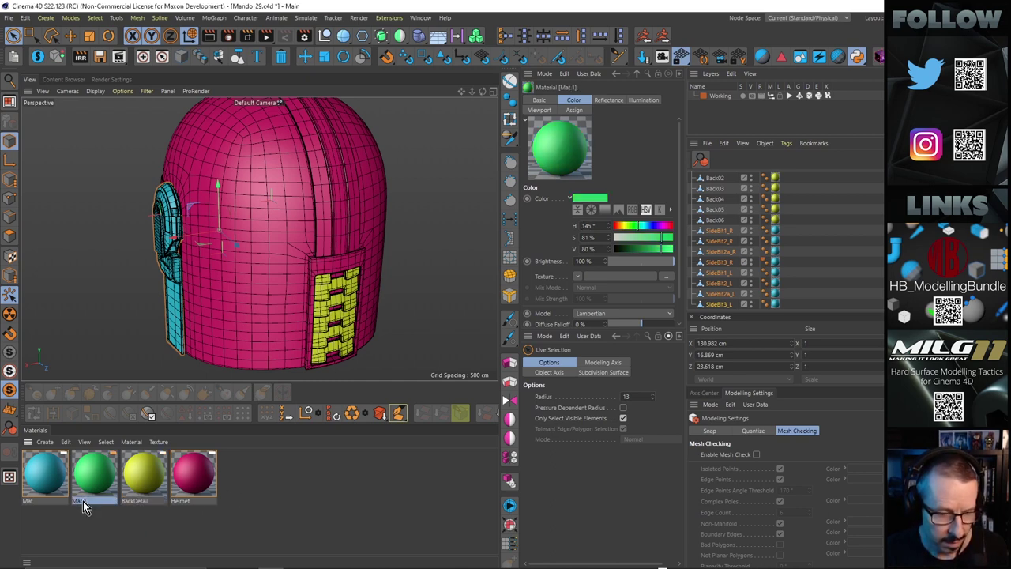
double_click(84, 501)
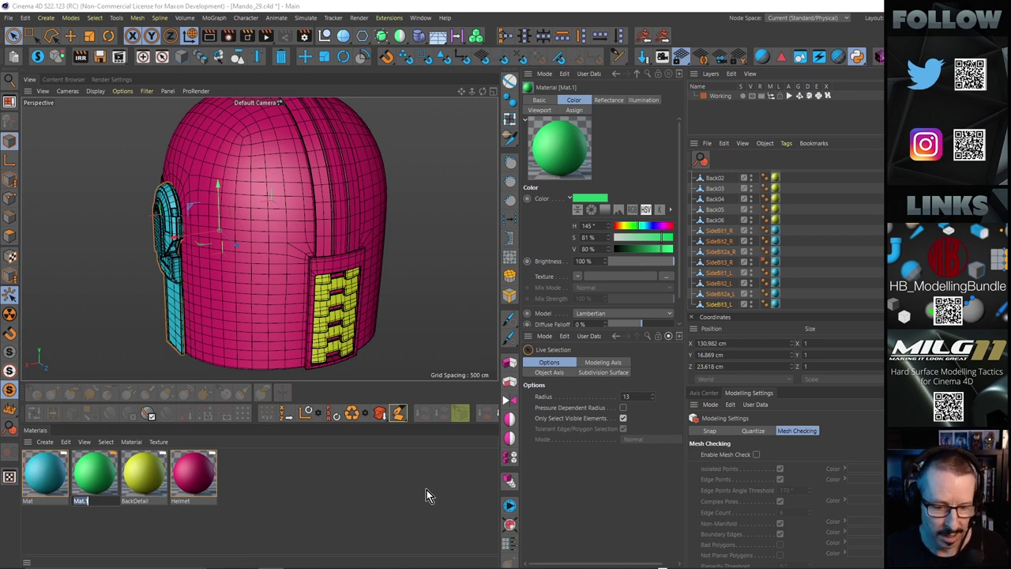
left_click(297, 465)
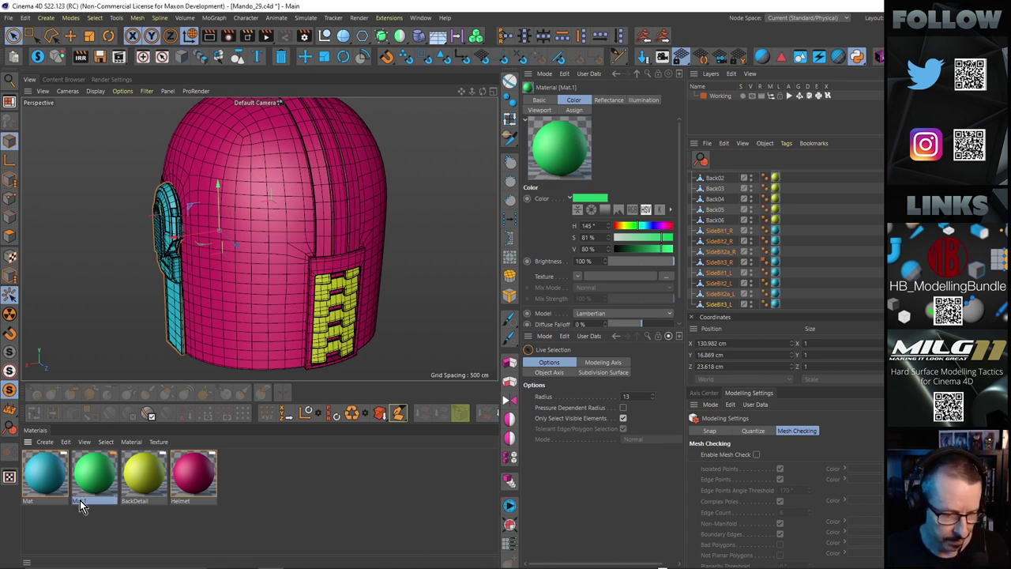
type("Visor")
key("Return")
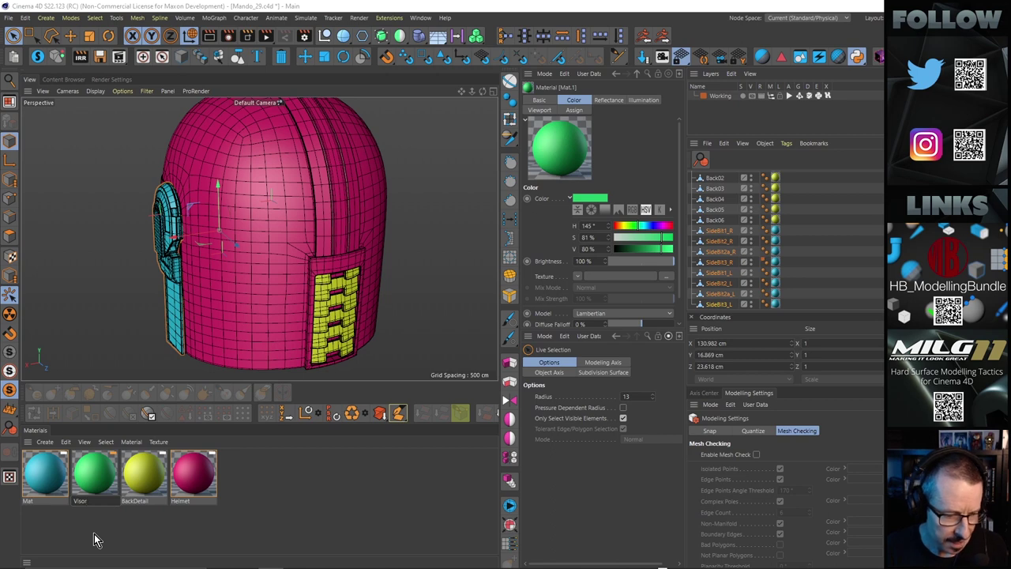
Step: Open the cyan material's name for editing
double_click(30, 501)
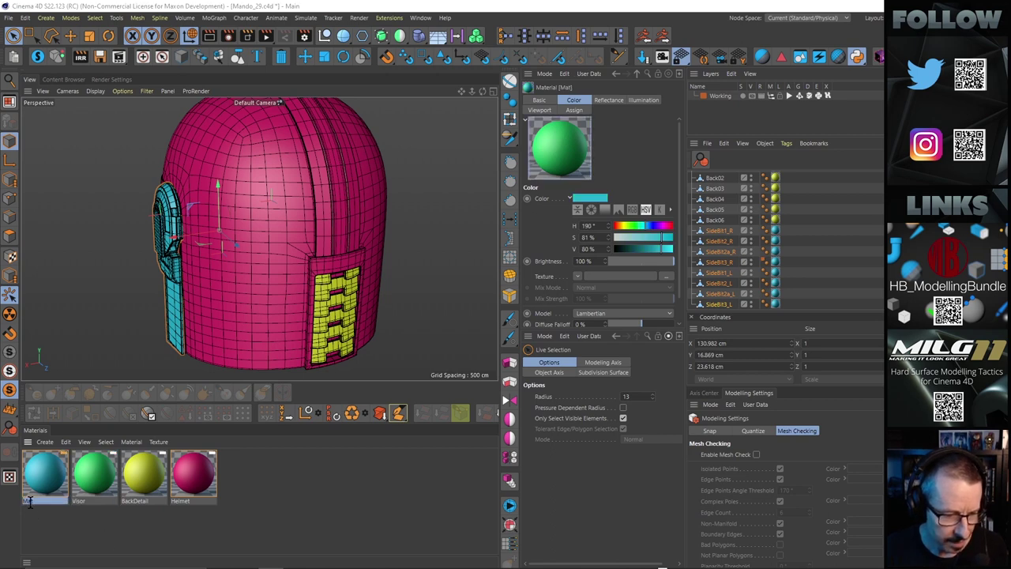